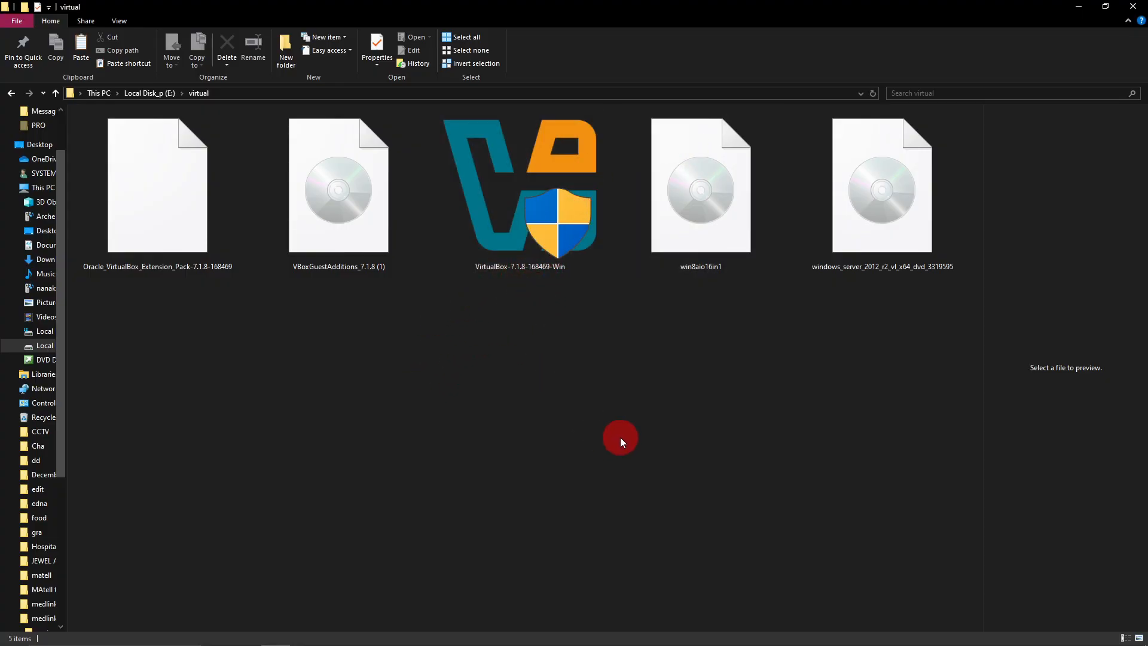
Launch the VirtualBox-7.1.8-168469-Win installer from the virtual folder and accept its license agreement.
double_click(518, 207)
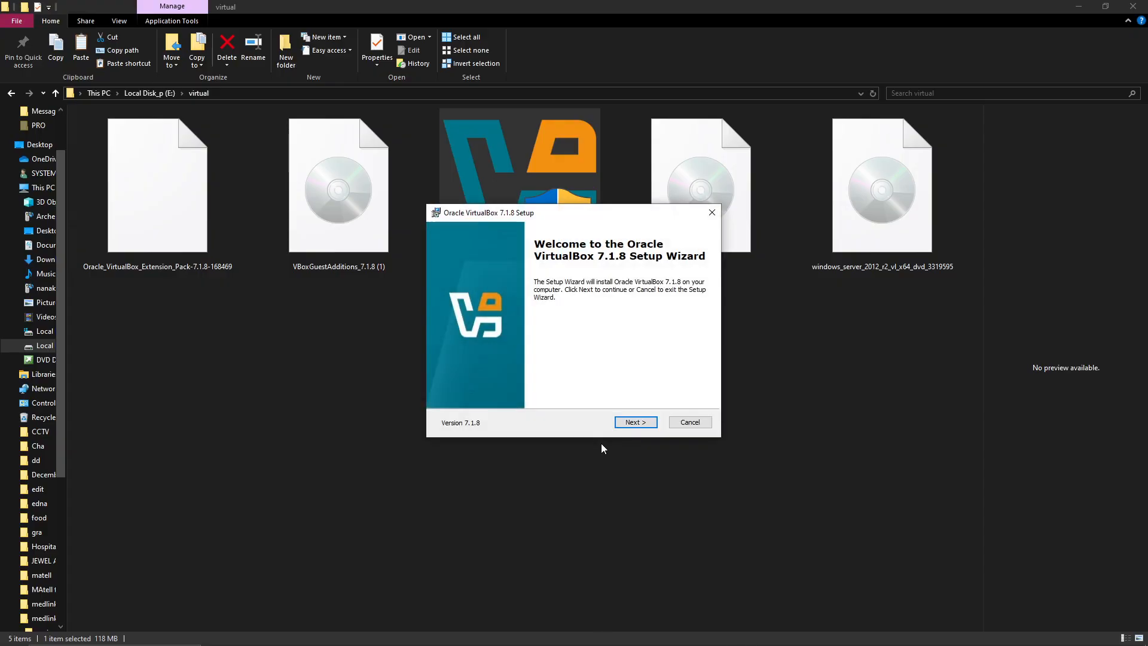
left_click(635, 423)
left_click(481, 377)
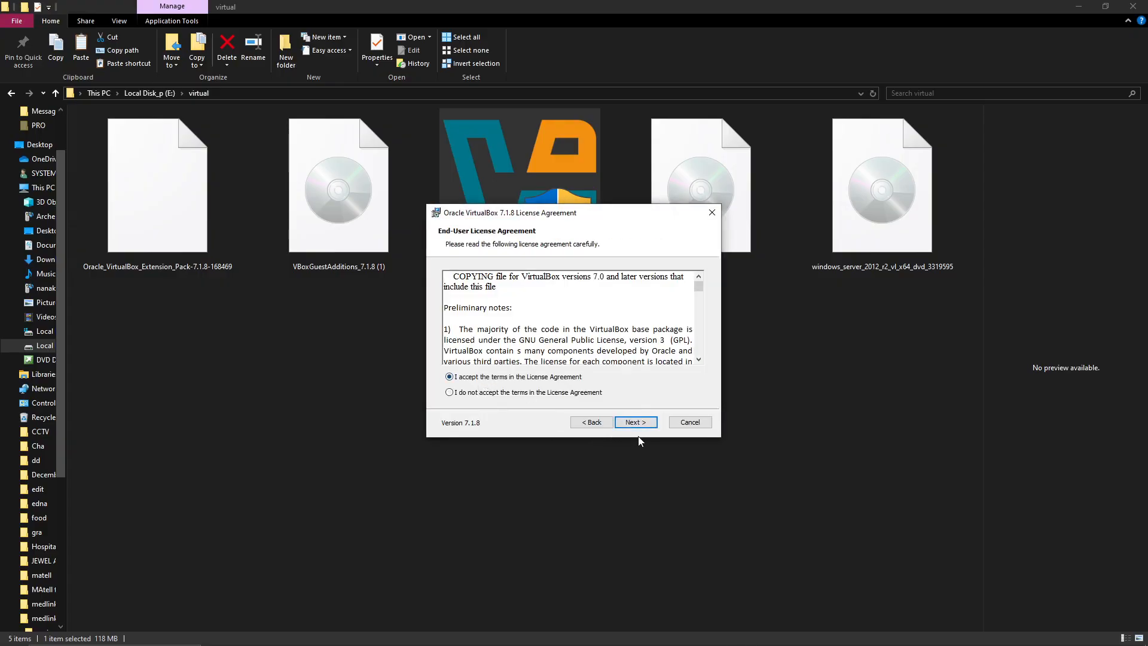
left_click(637, 424)
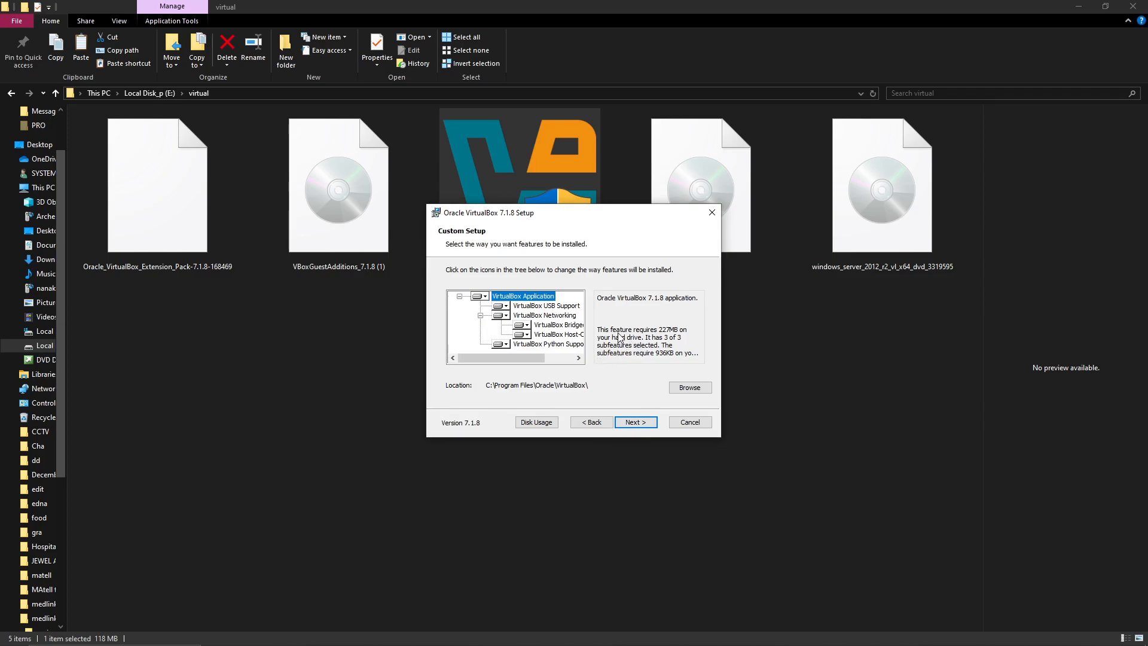
Set the VirtualBox Application, Networking, Bridged, Host-Only and Python Support features to be installed on the local hard drive.
left_click(486, 296)
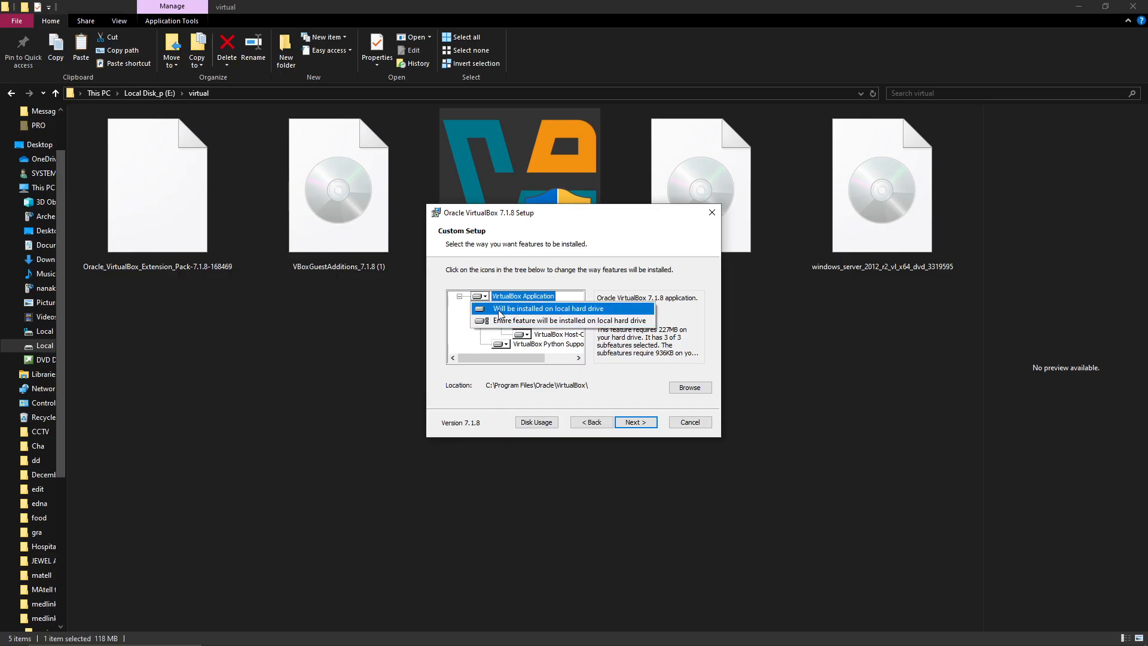
left_click(569, 310)
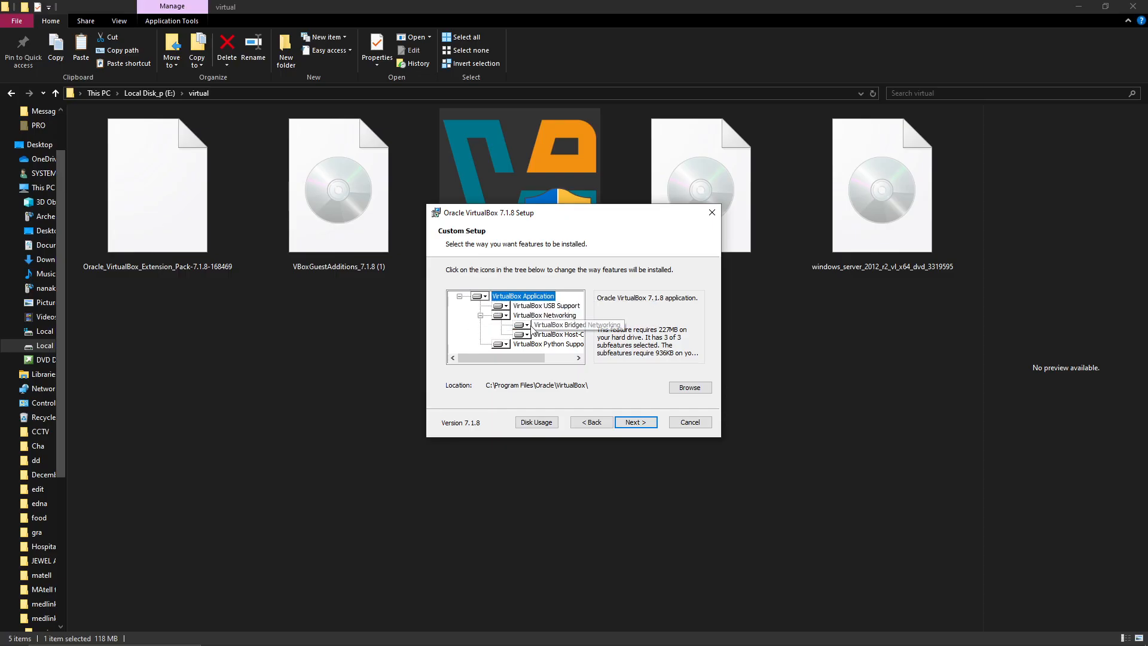
left_click(506, 316)
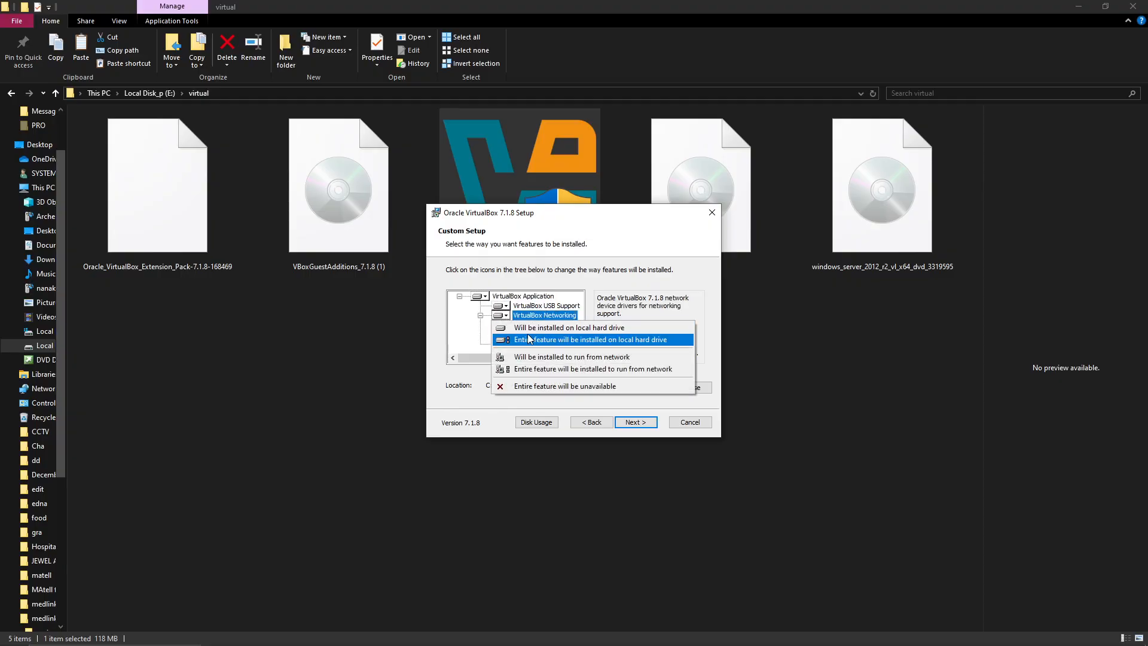
left_click(550, 331)
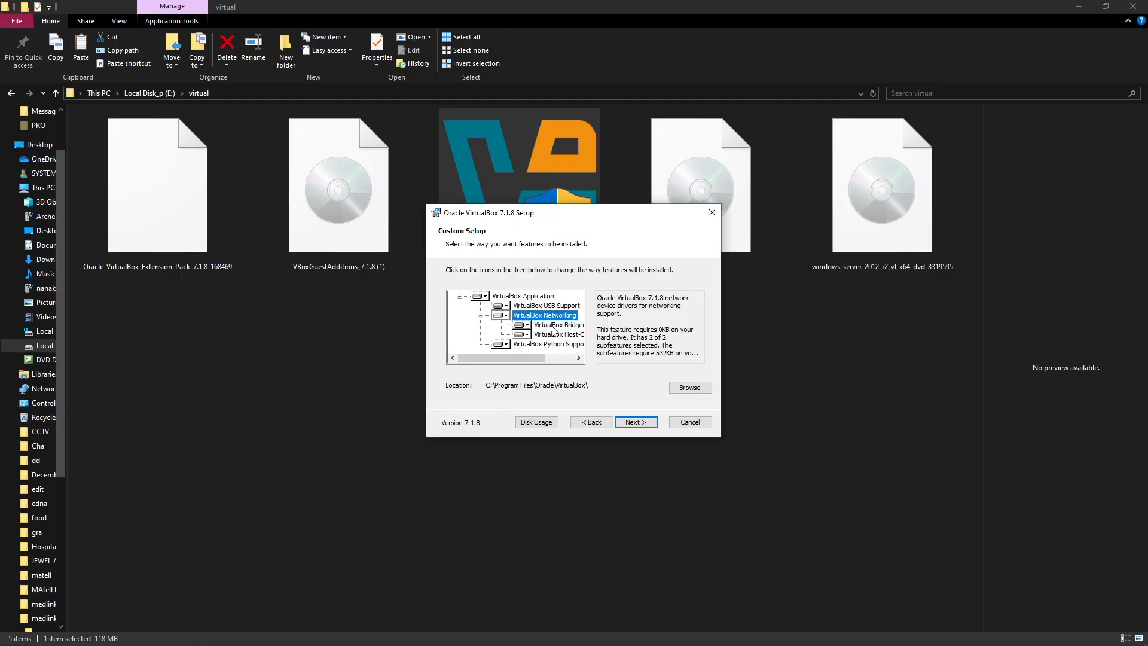
left_click(526, 326)
left_click(553, 337)
left_click(525, 335)
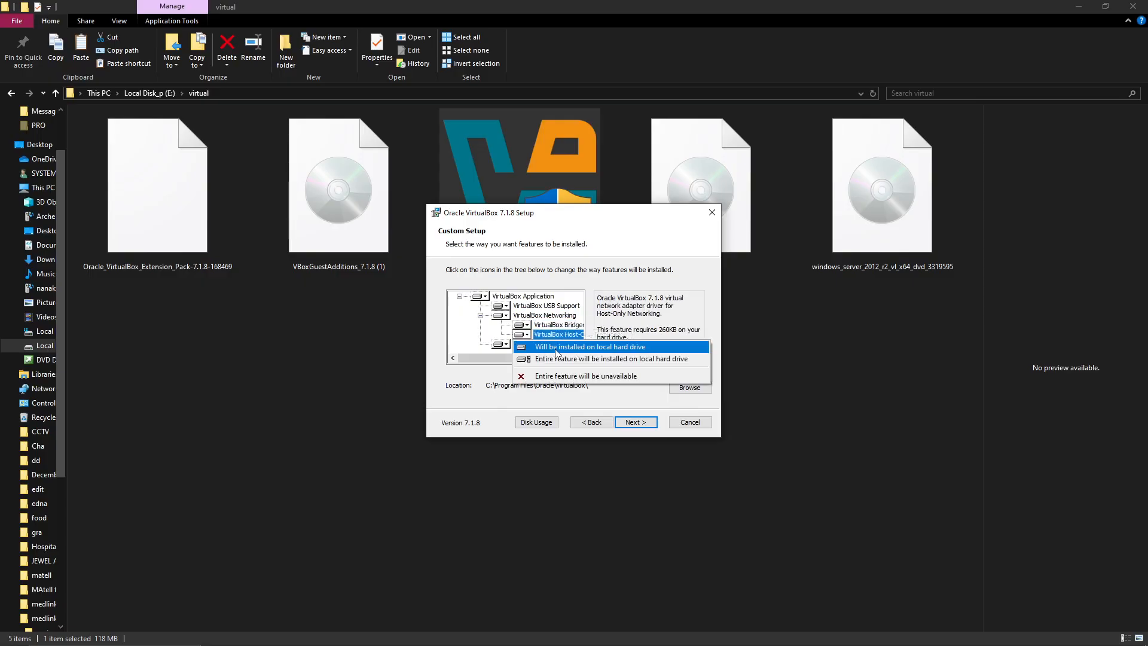
left_click(553, 347)
left_click(507, 345)
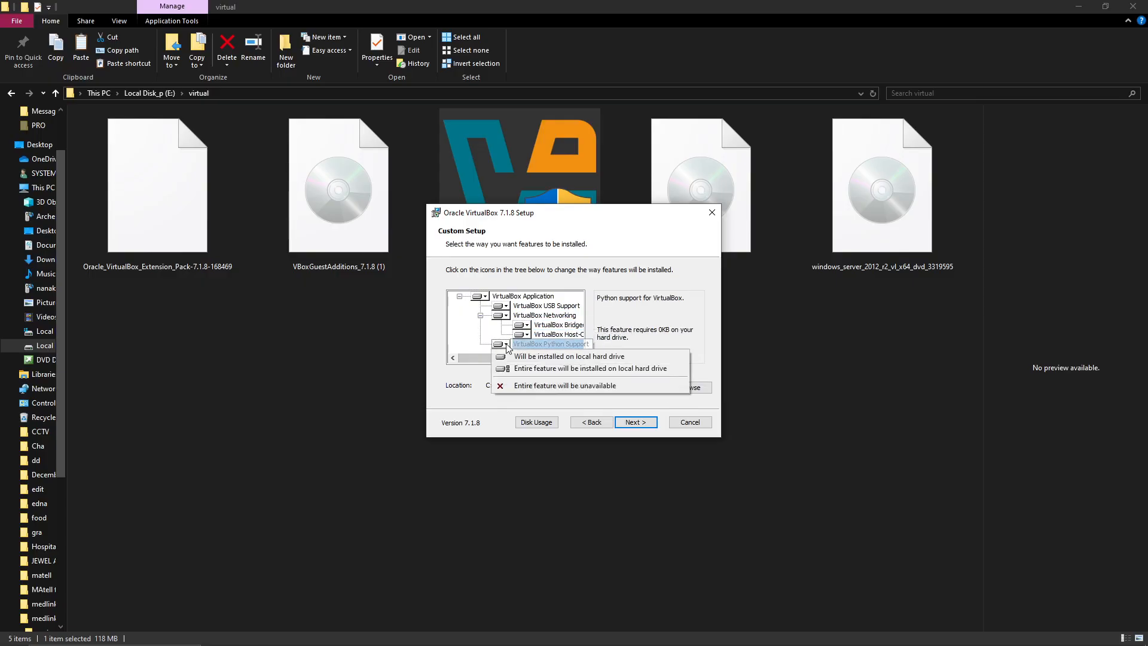
left_click(561, 357)
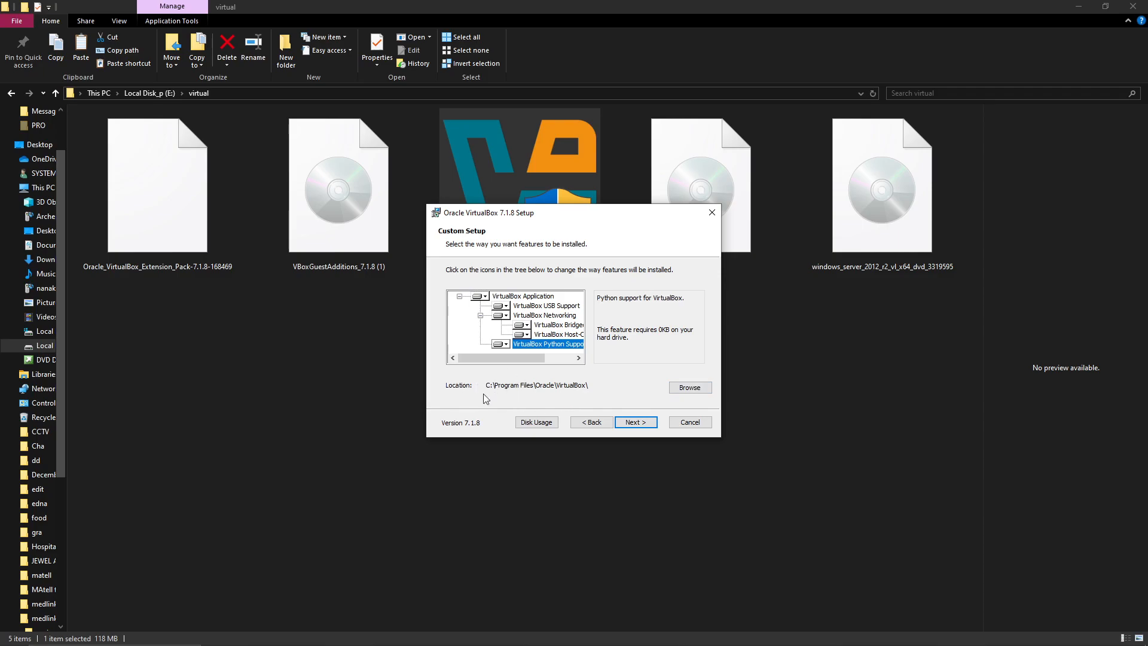
Agree to proceed despite the network reset and missing Python dependencies, and start the installation with all shortcut and file association options enabled.
left_click(636, 423)
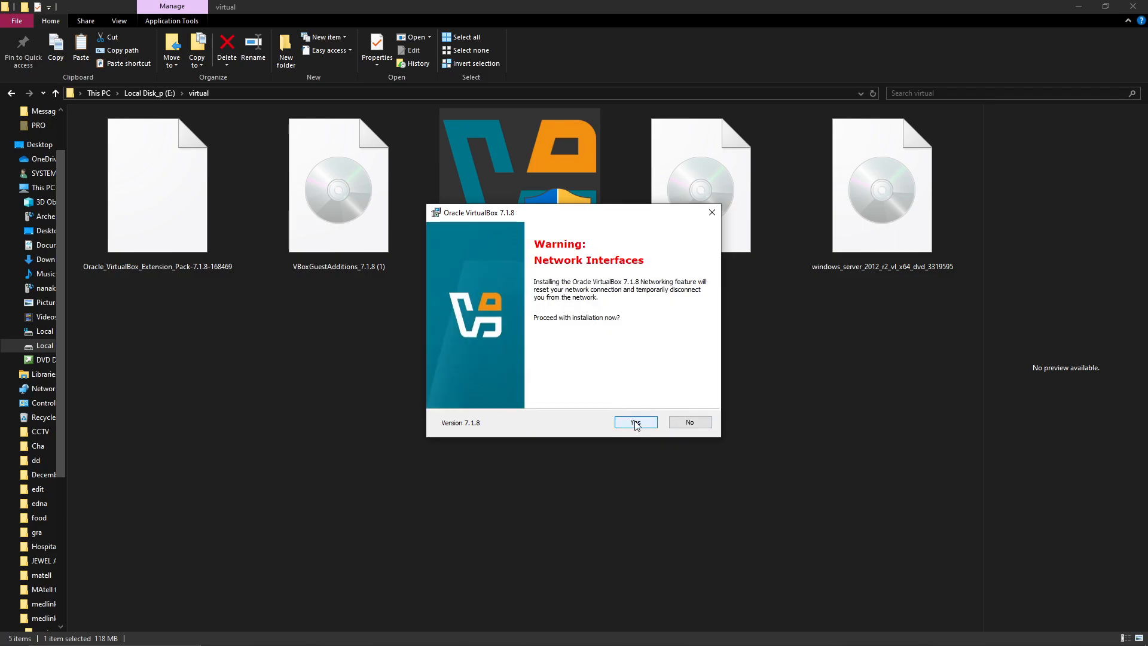
left_click(631, 423)
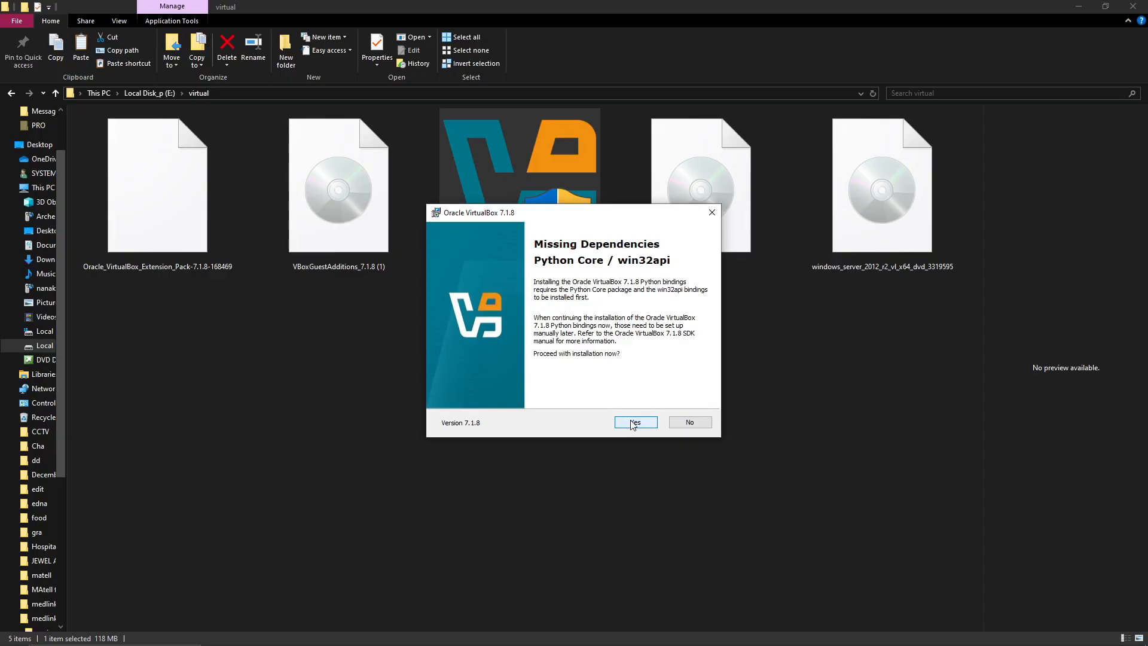
left_click(633, 423)
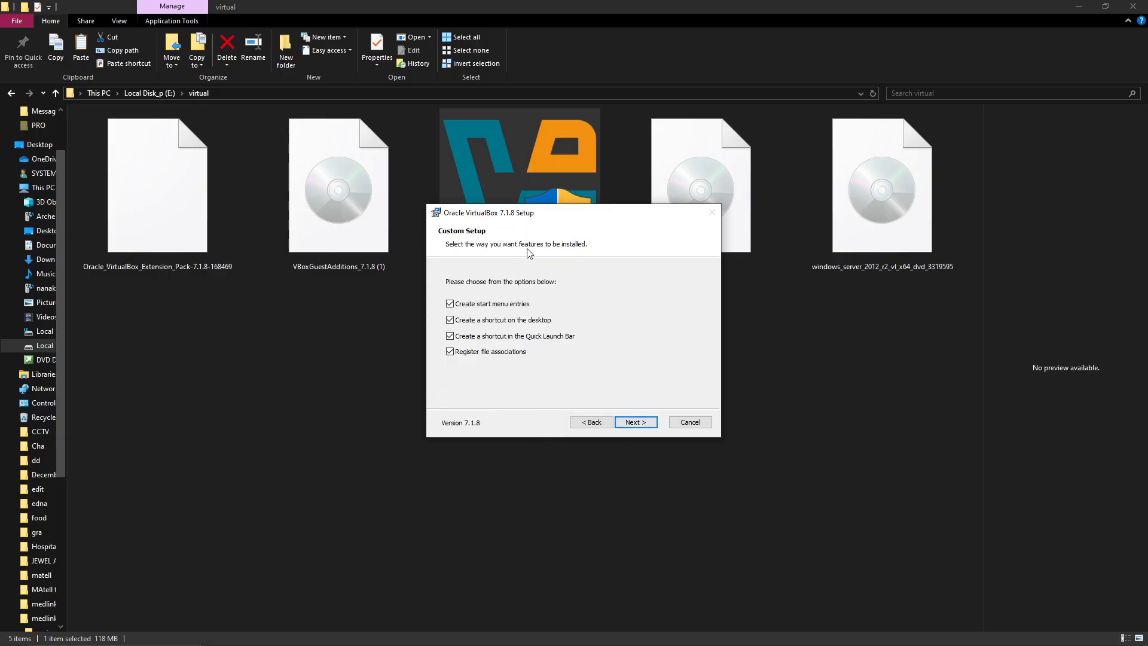
left_click(634, 423)
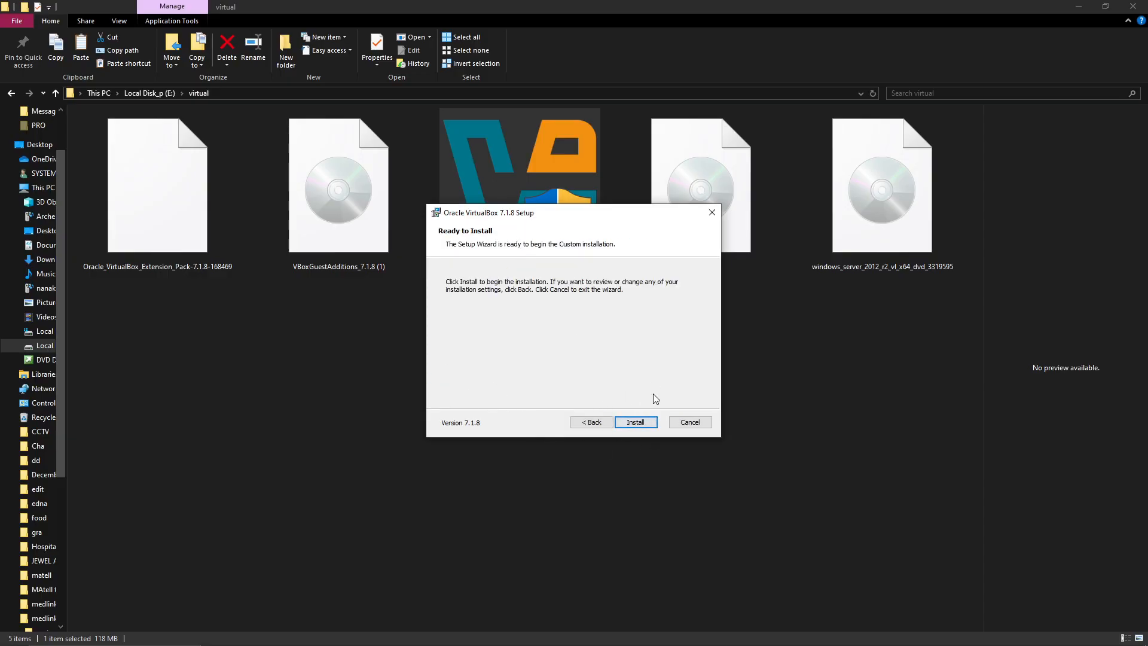
left_click(639, 422)
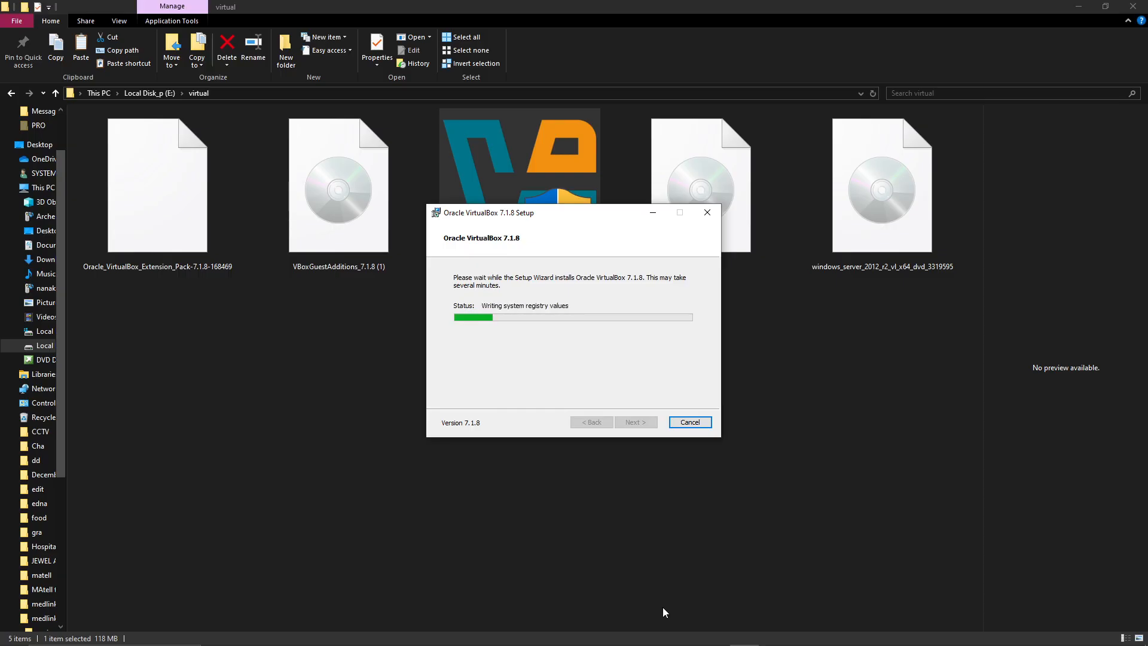
left_click(686, 634)
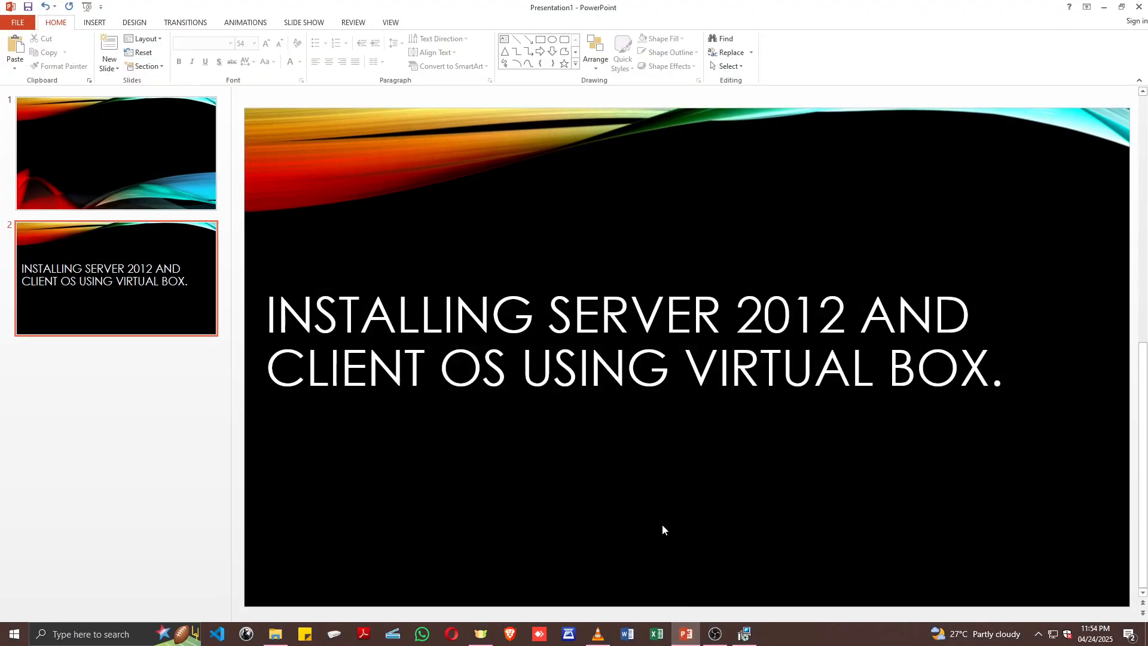
left_click(649, 486)
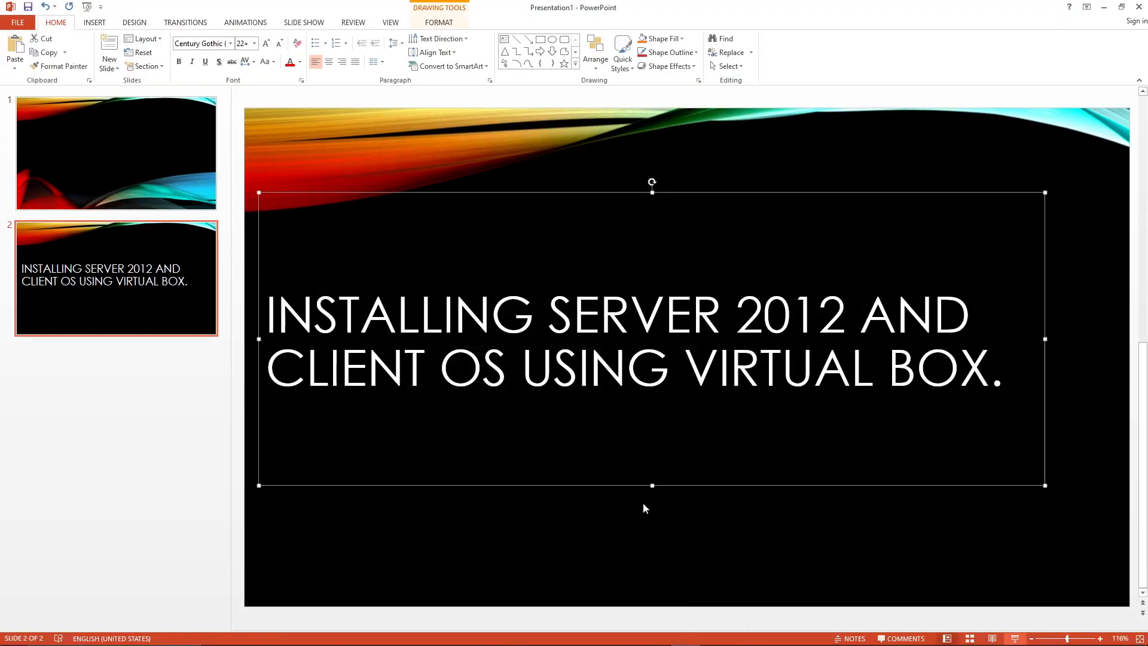
left_click(1105, 8)
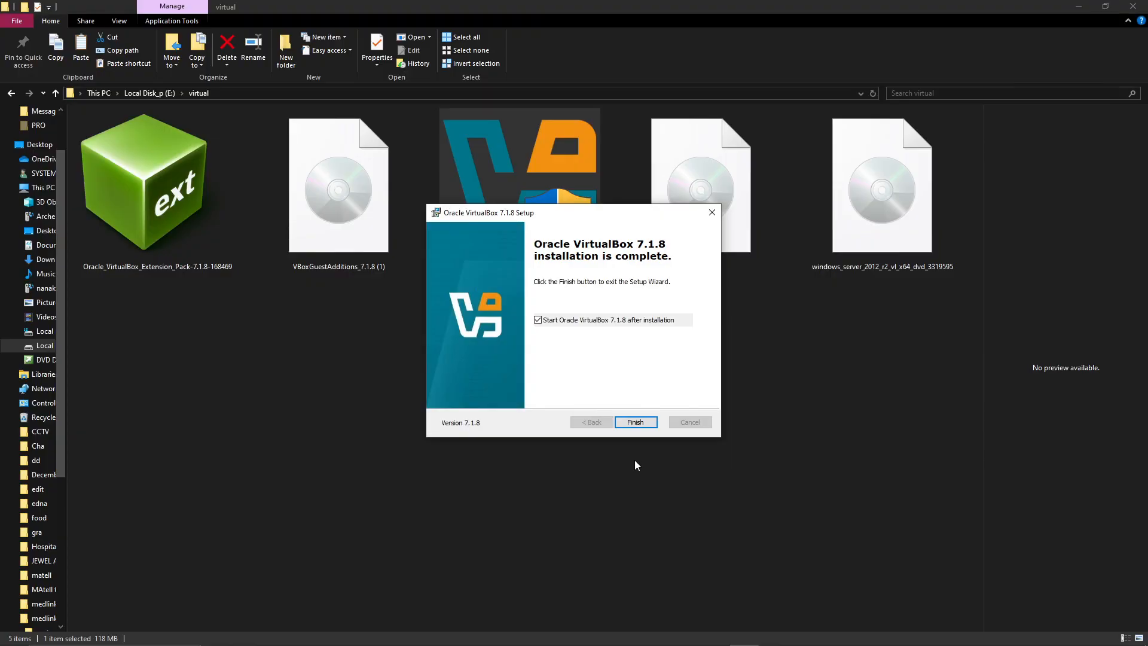
Finish the setup wizard with the option to start Oracle VirtualBox 7.1.8 after installation, and bring VirtualBox Manager into view.
left_click(634, 422)
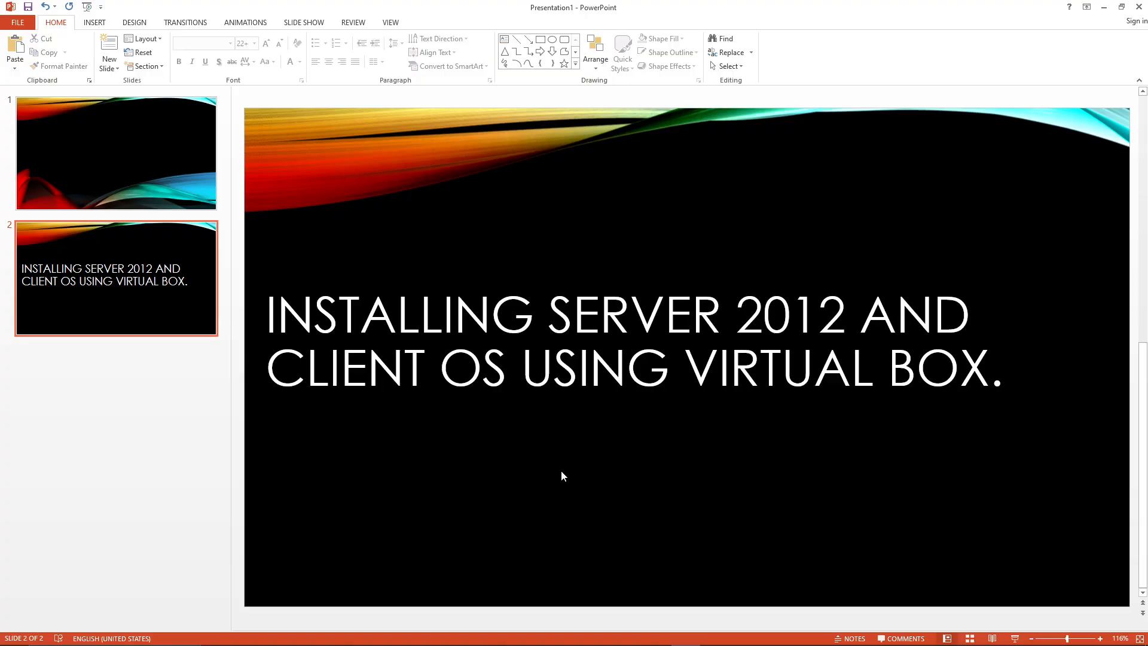
left_click(1113, 11)
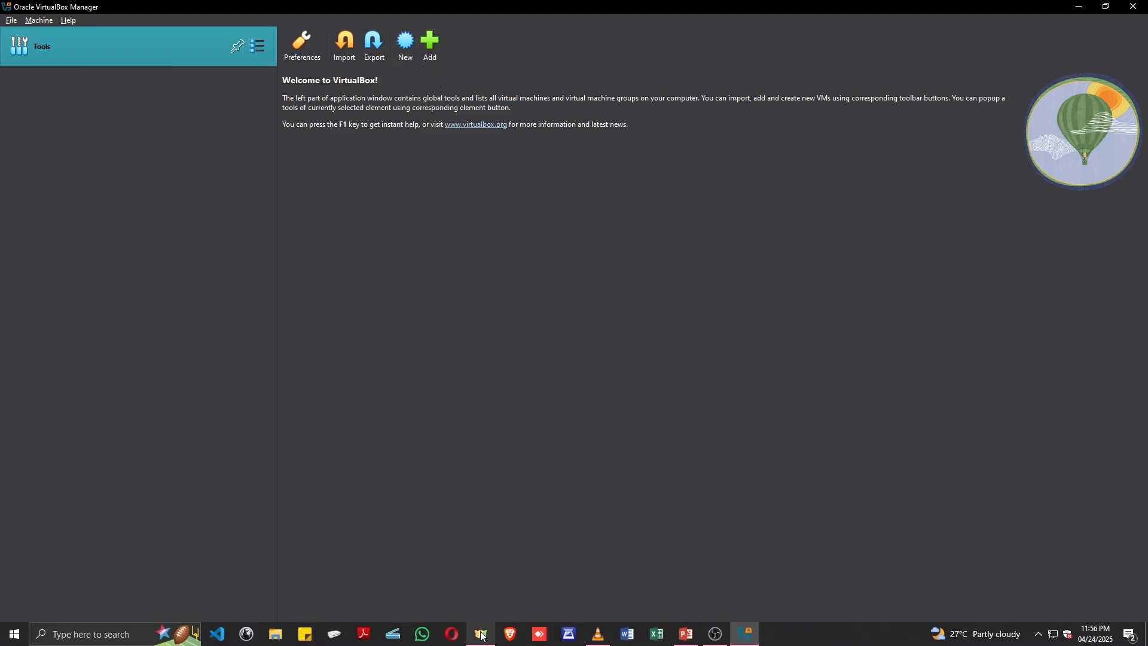
left_click(482, 635)
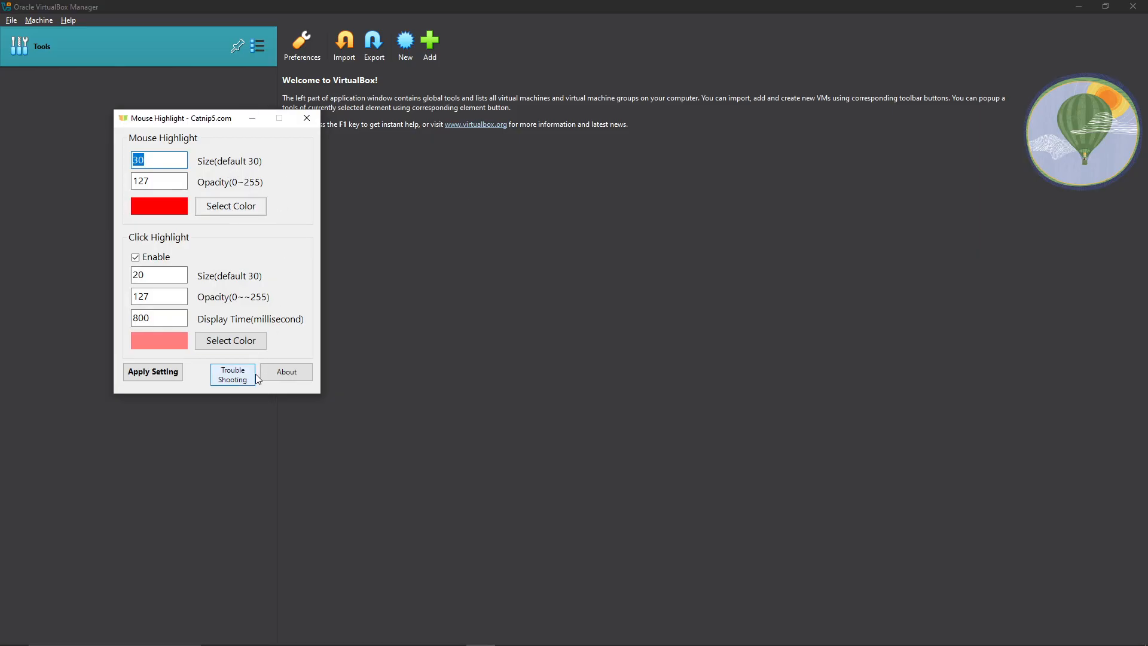
left_click(308, 123)
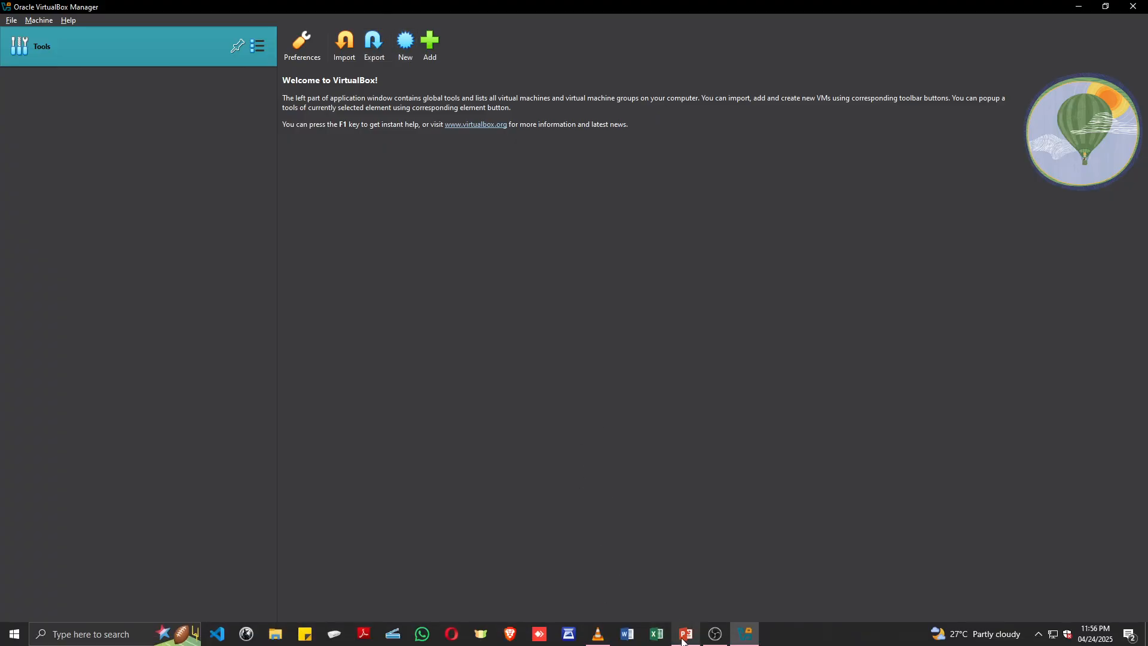
left_click(686, 635)
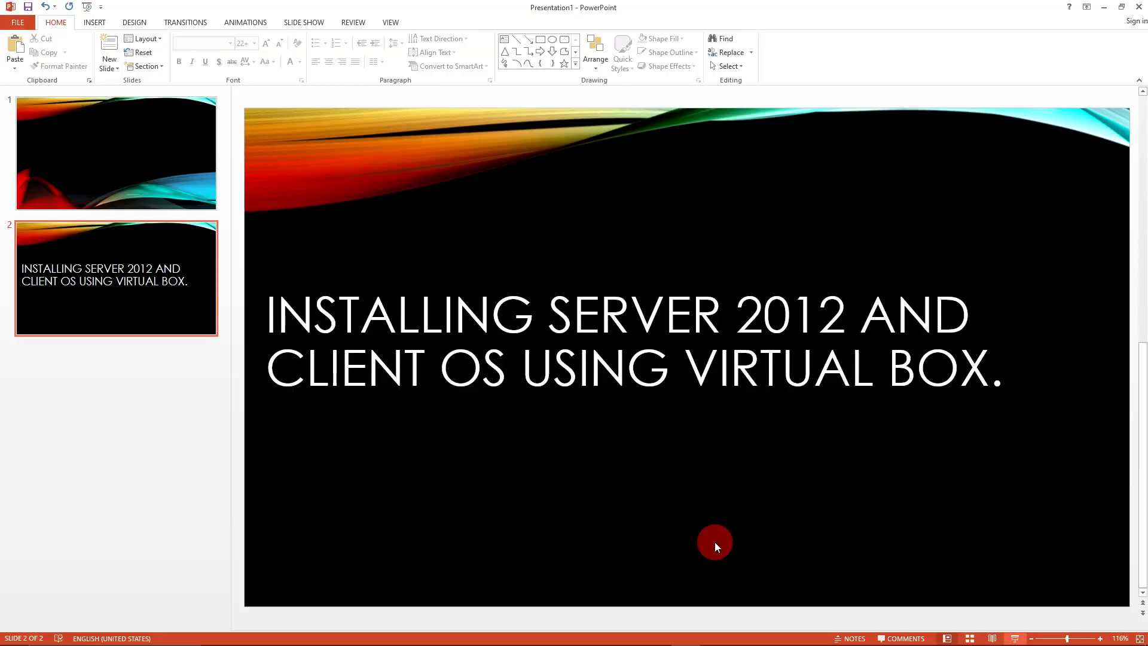
left_click(1104, 7)
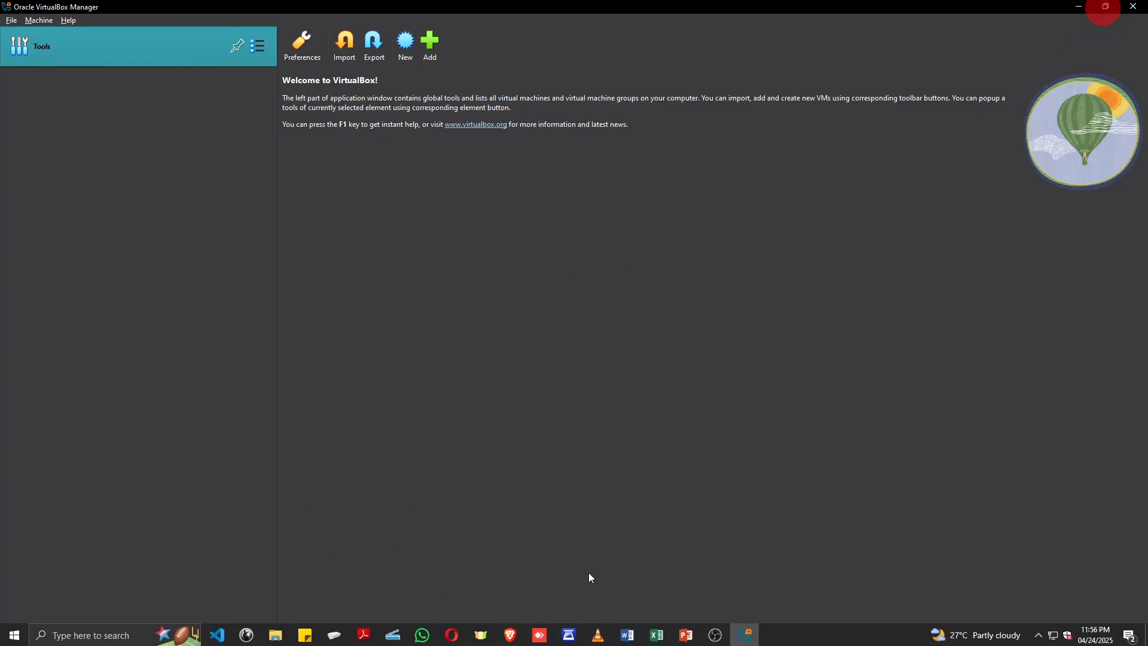
left_click(482, 634)
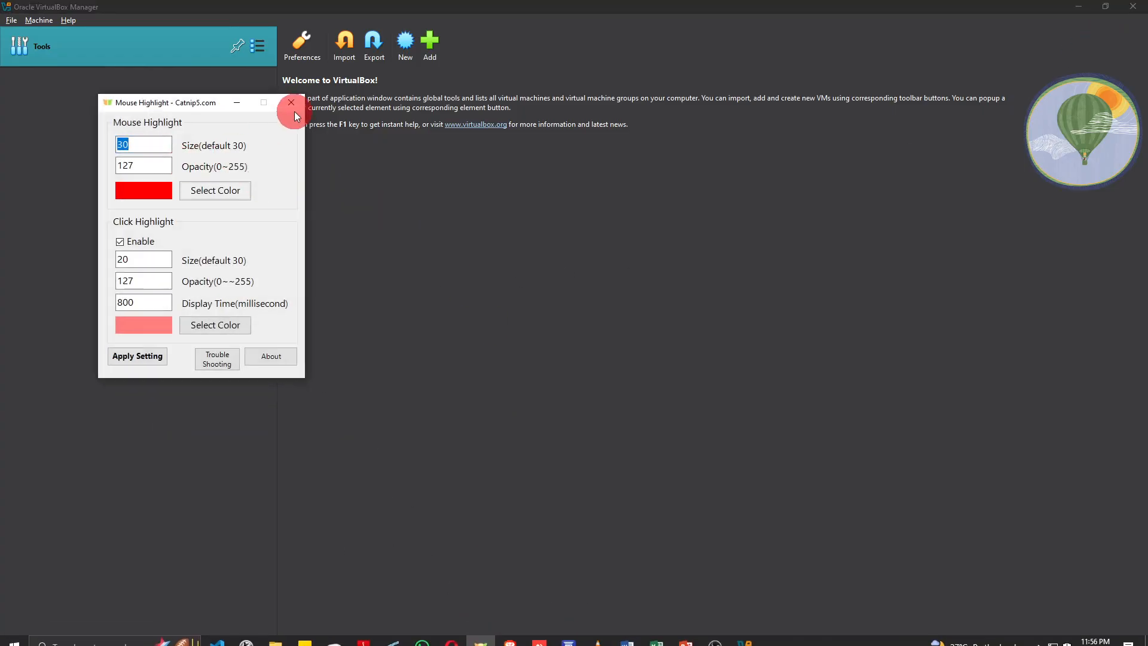
left_click(241, 103)
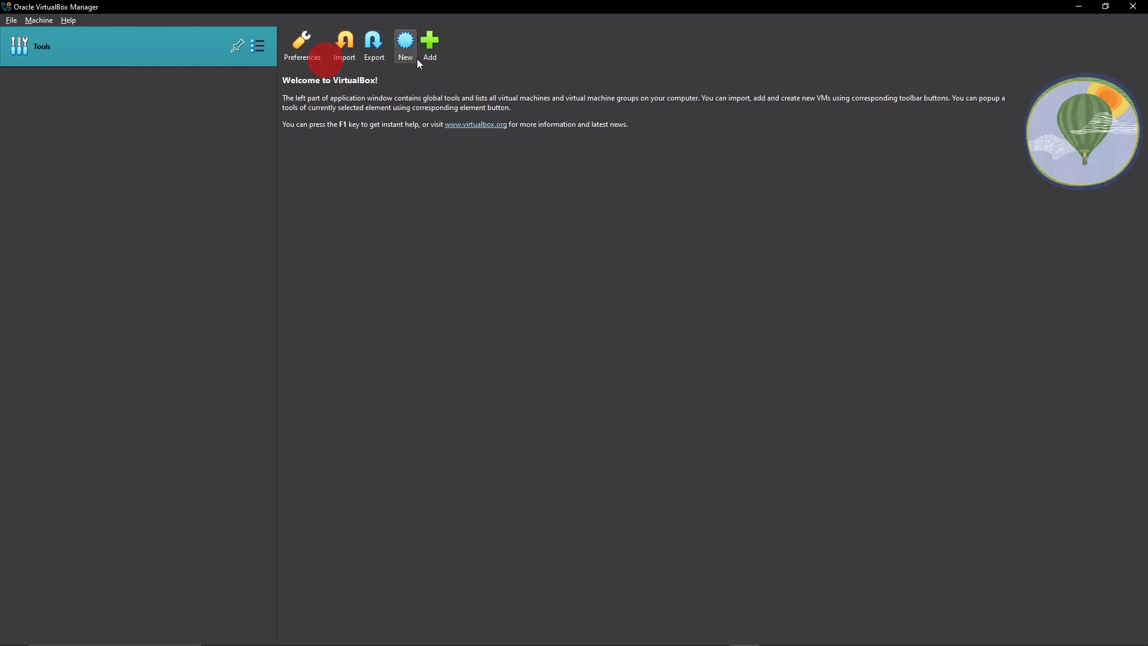
Start creating a new virtual machine and name it SERVER.
left_click(42, 20)
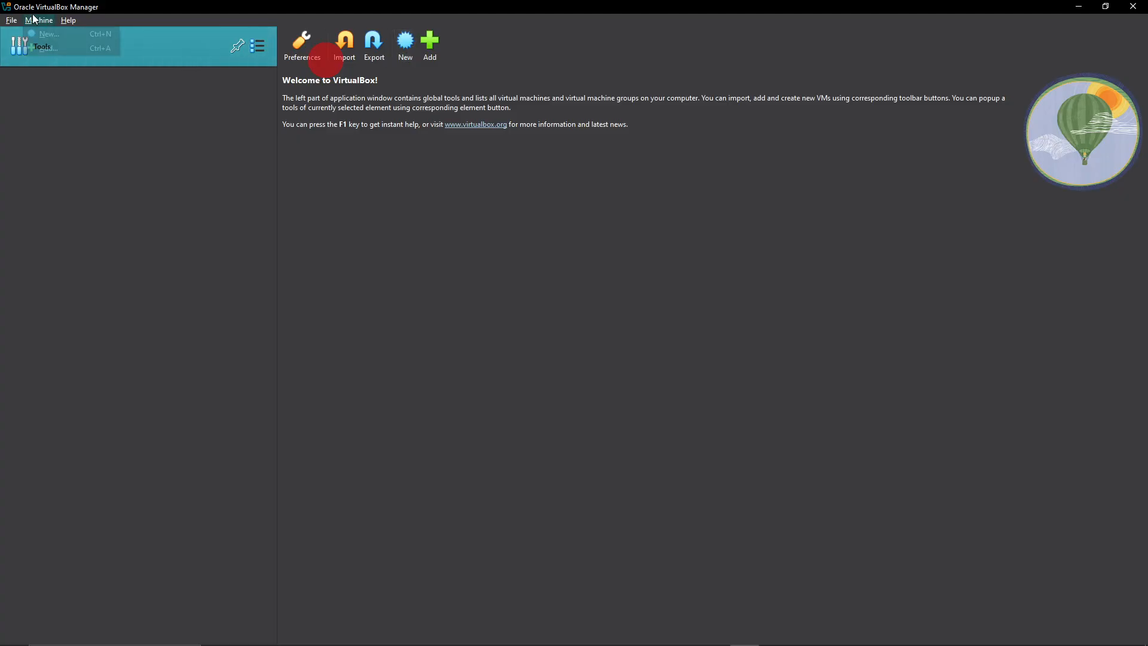
left_click(48, 34)
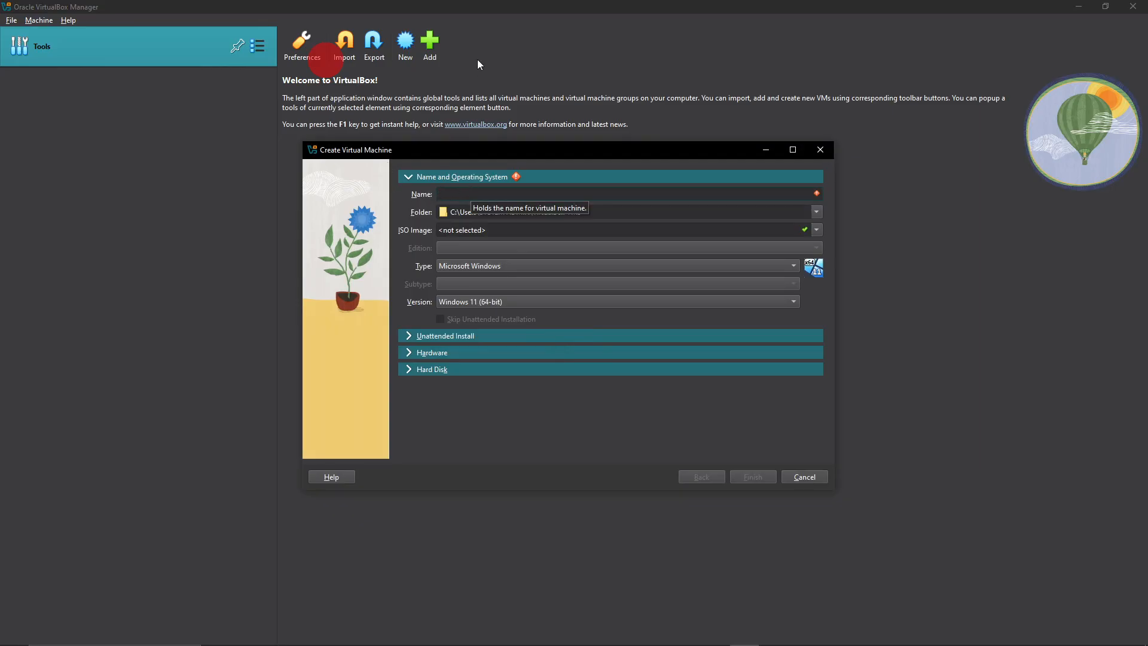
type("S")
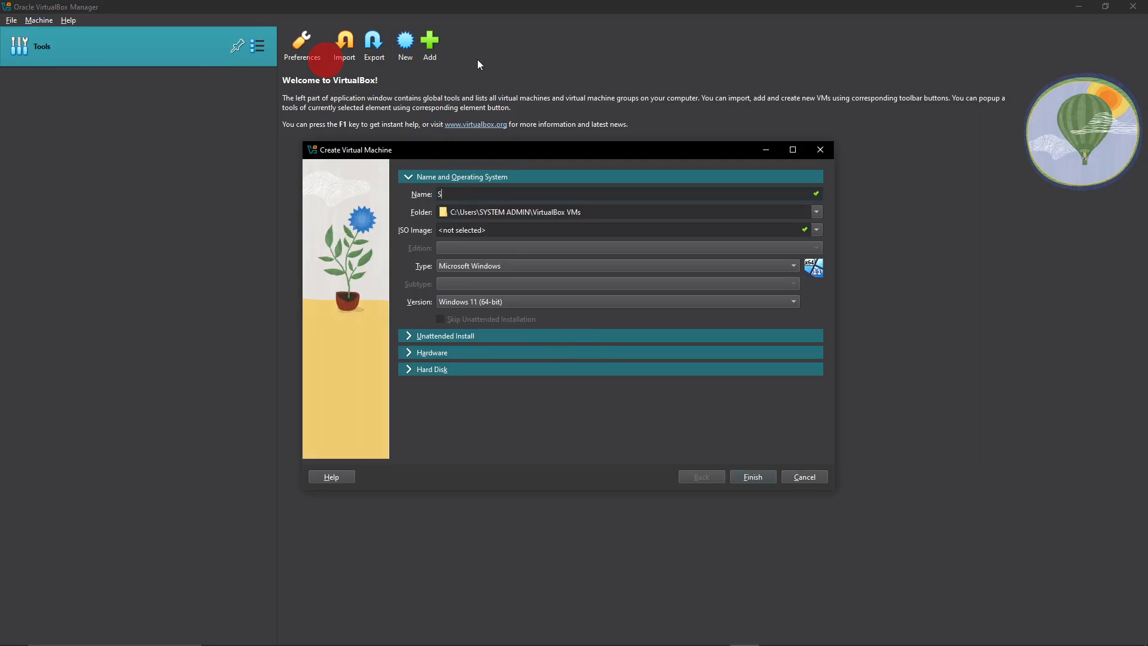
type("ERVER")
Set the new virtual machine's folder to the VIRTUAL BOX folder inside Documents.
left_click(817, 211)
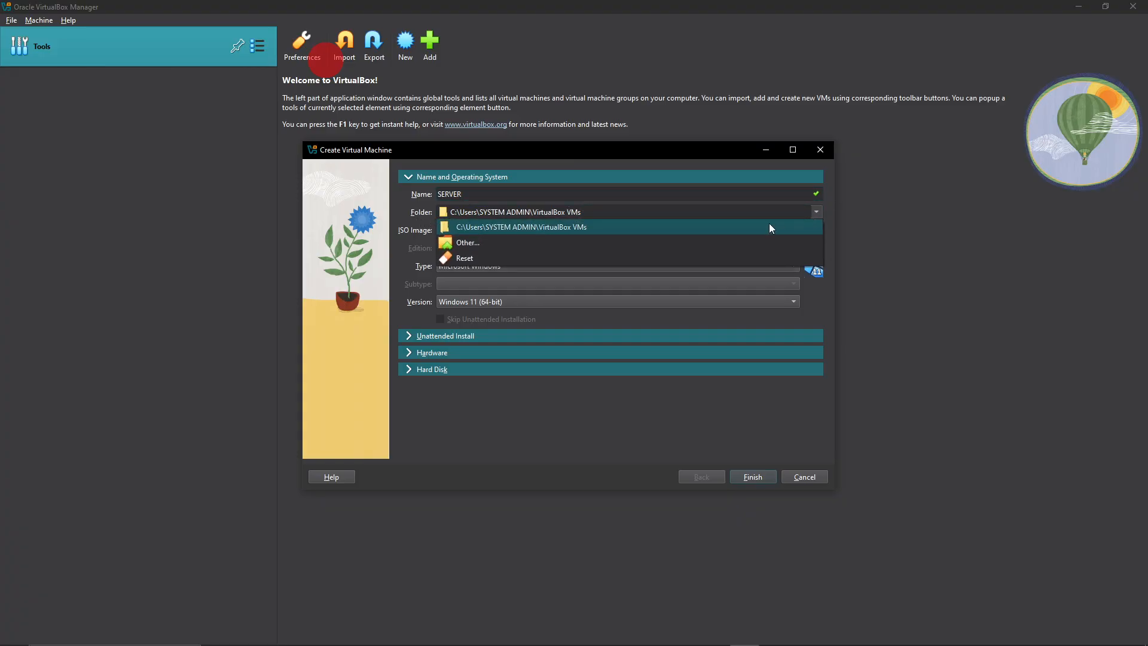
left_click(479, 242)
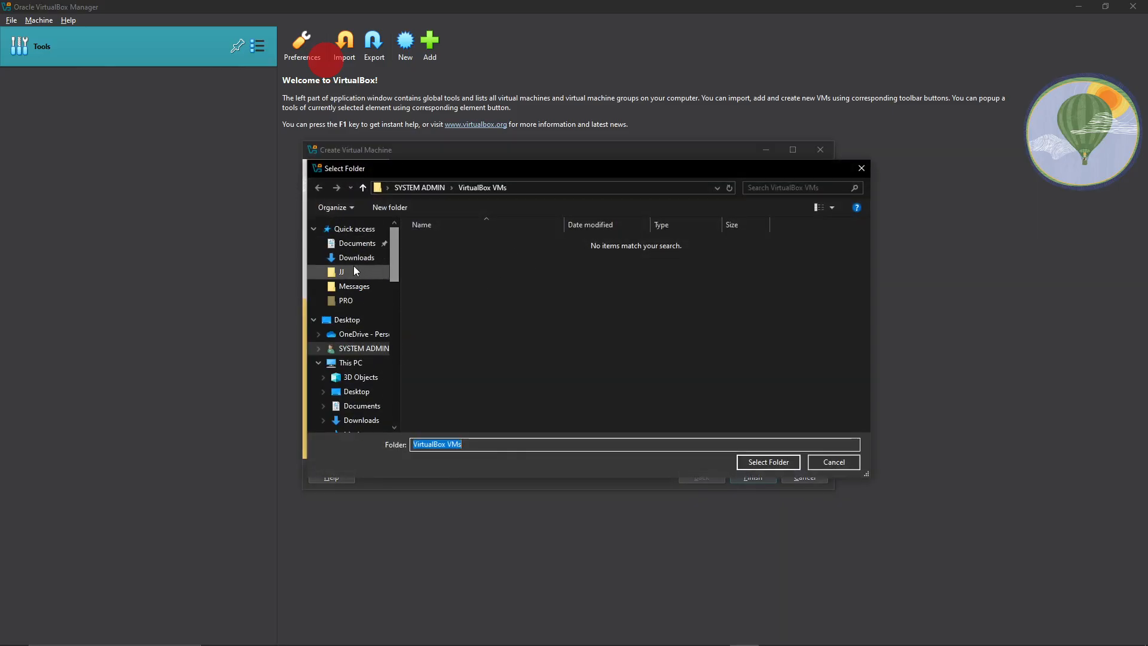
left_click(353, 244)
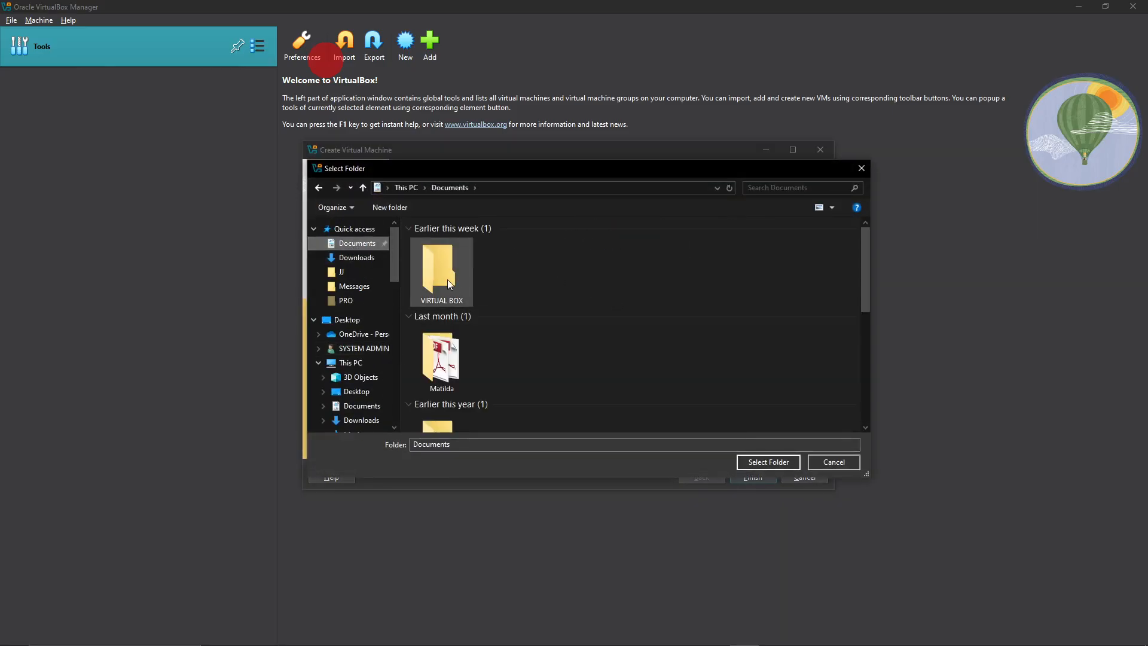
left_click(450, 279)
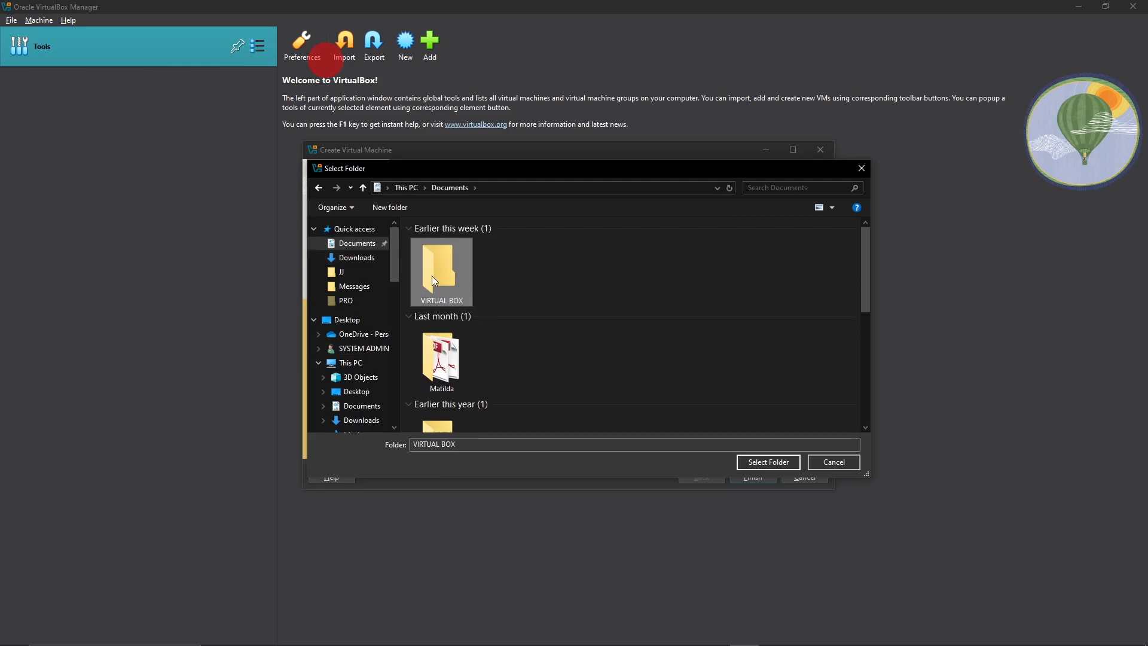
double_click(445, 284)
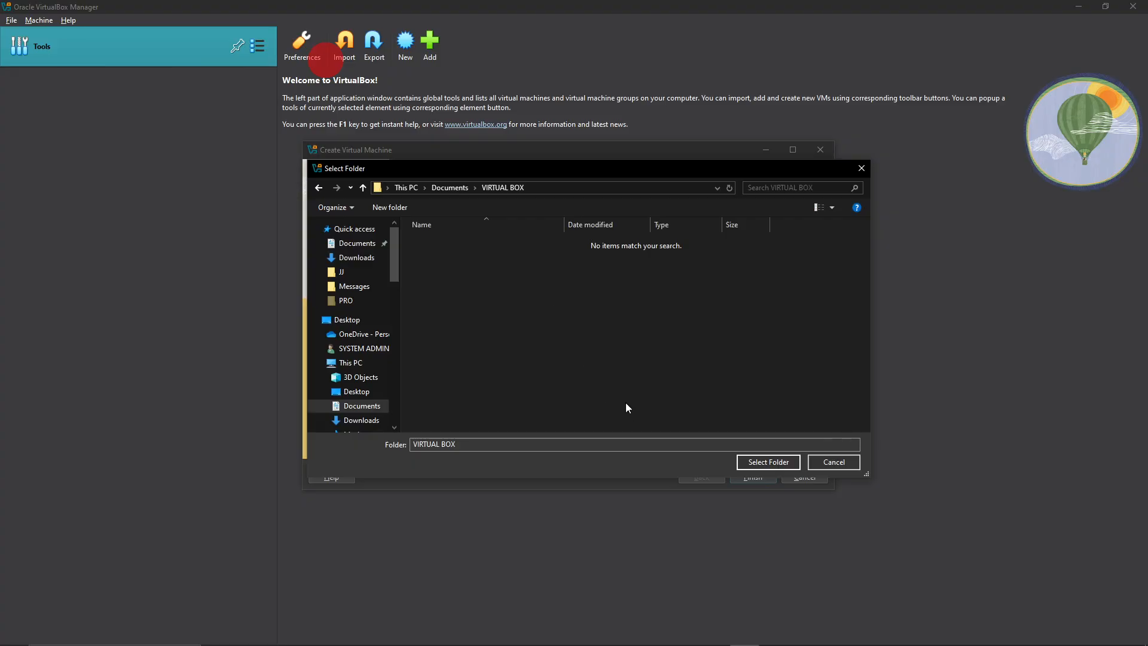
left_click(760, 461)
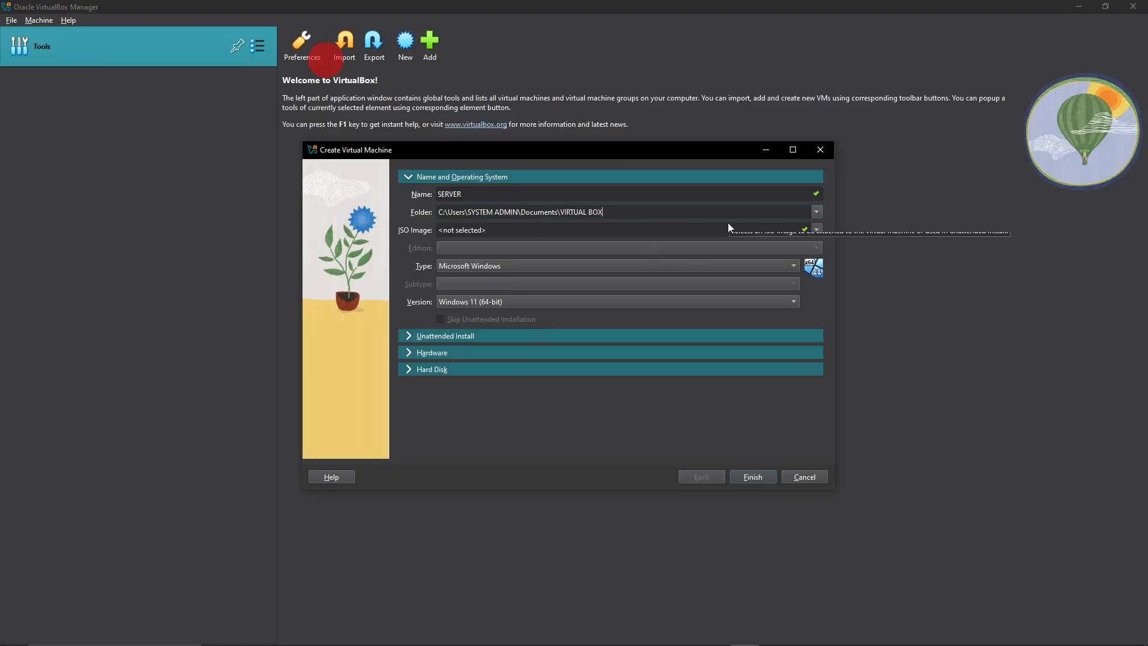
left_click(817, 213)
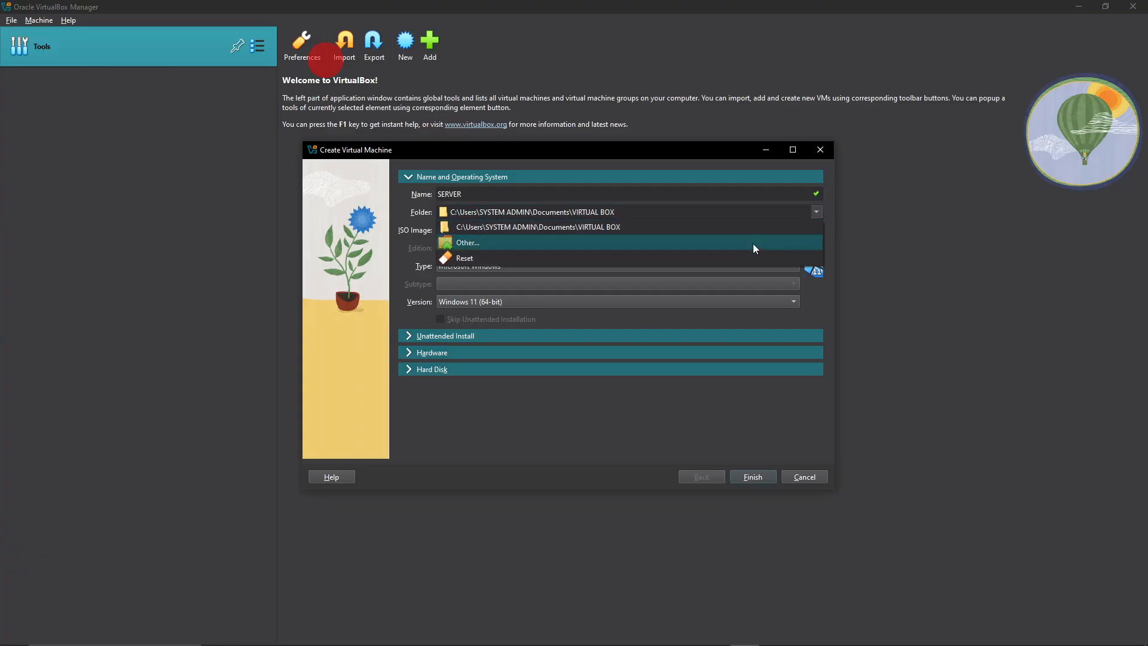
left_click(460, 244)
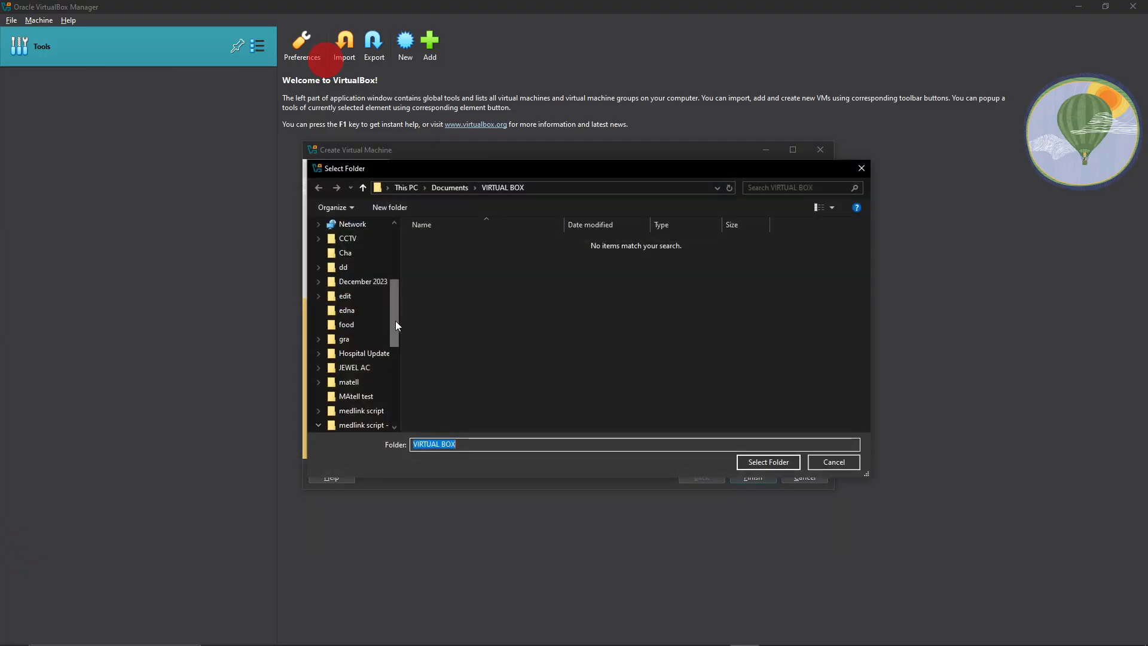
left_click_drag(397, 323, 393, 260)
left_click(353, 363)
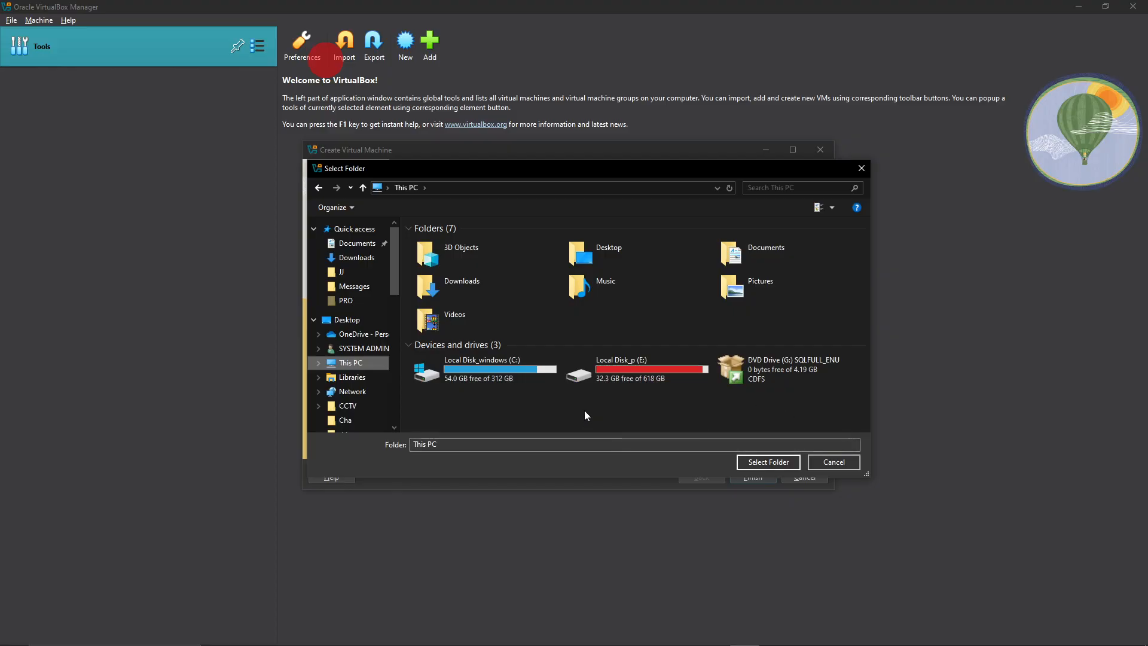
left_click(862, 169)
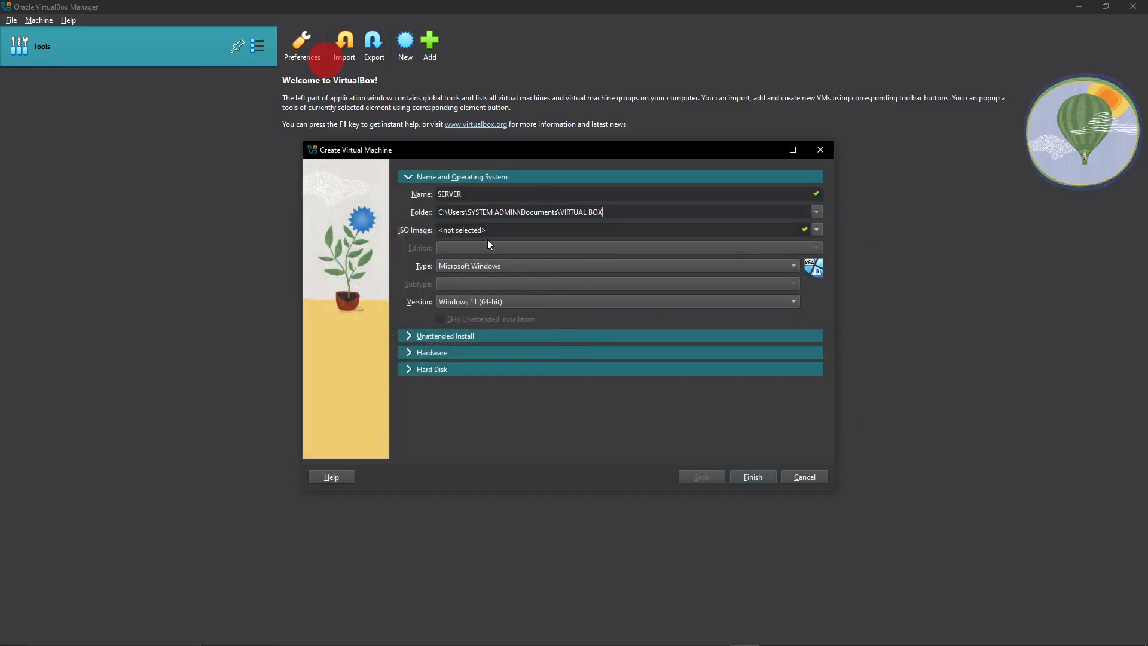
Use windows_server_2012_r2_vl_x64_dvd_3319595.iso from the virtual folder on drive E as the ISO image, and skip unattended installation.
left_click(817, 231)
left_click(817, 230)
left_click(817, 230)
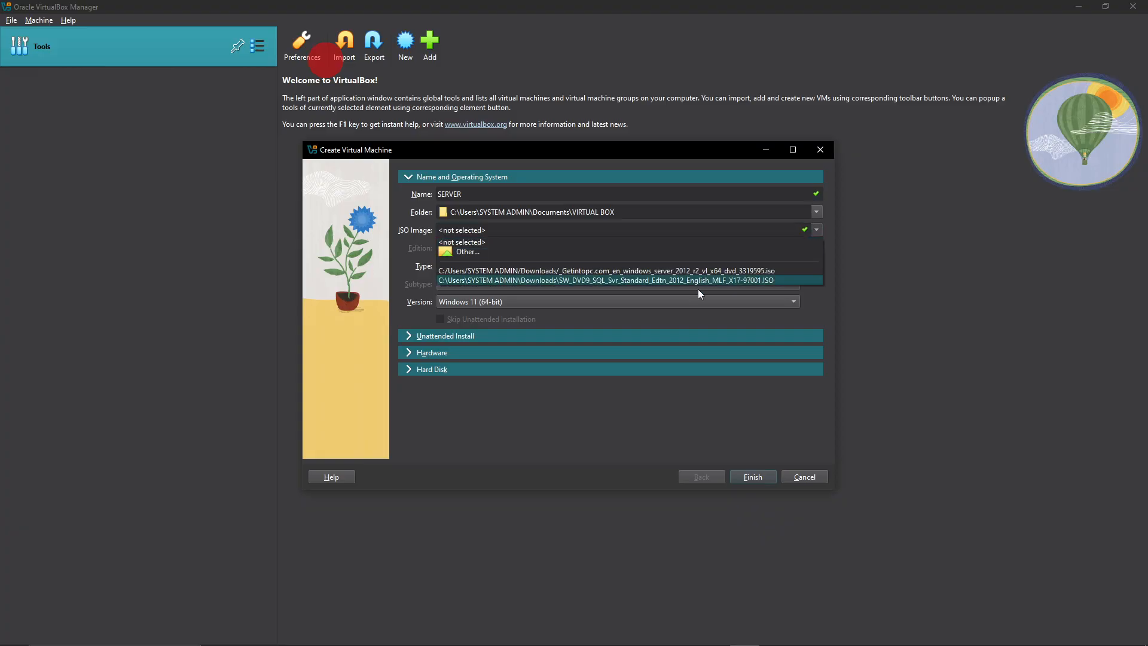
left_click(469, 252)
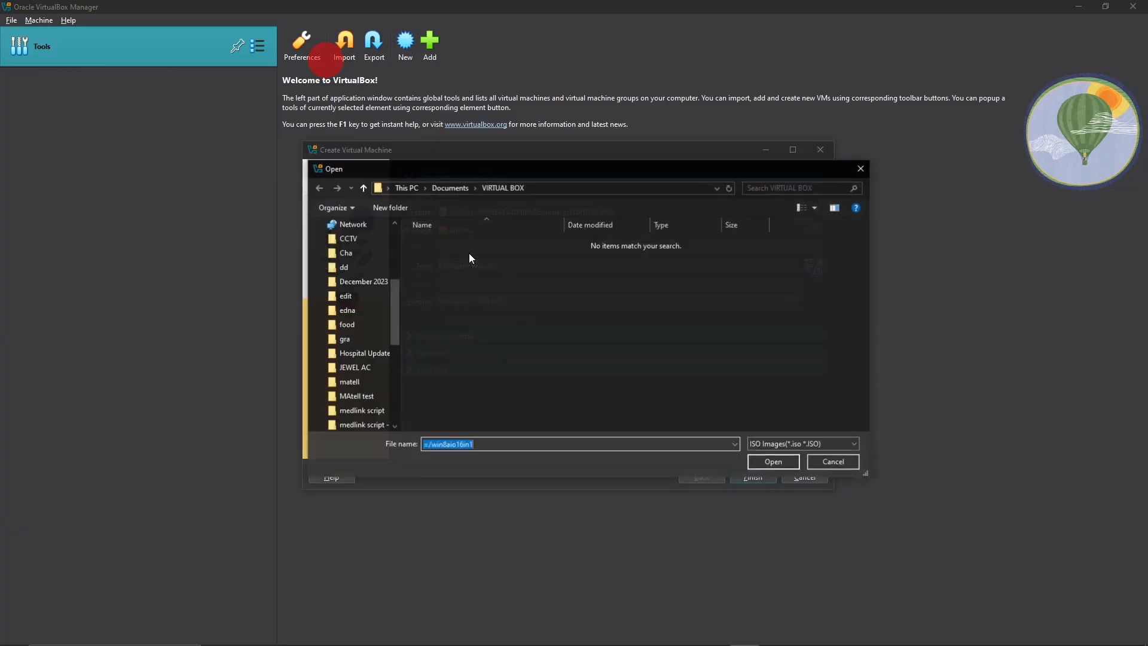
scroll(383, 287, "up", 5)
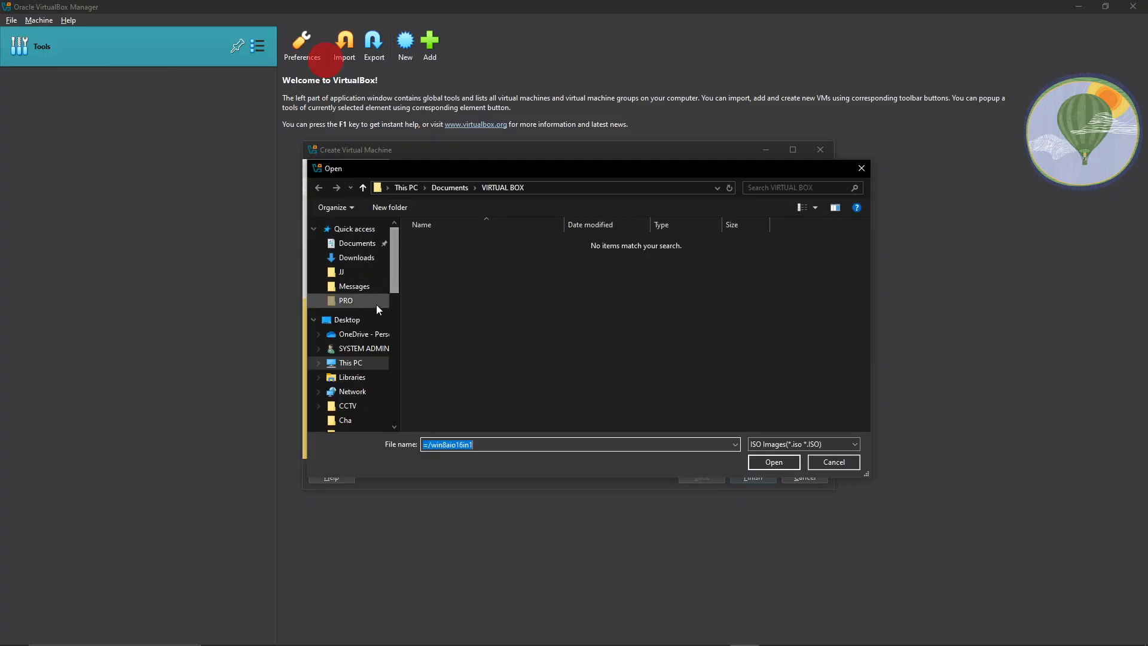
left_click(370, 365)
scroll(556, 344, "down", 1)
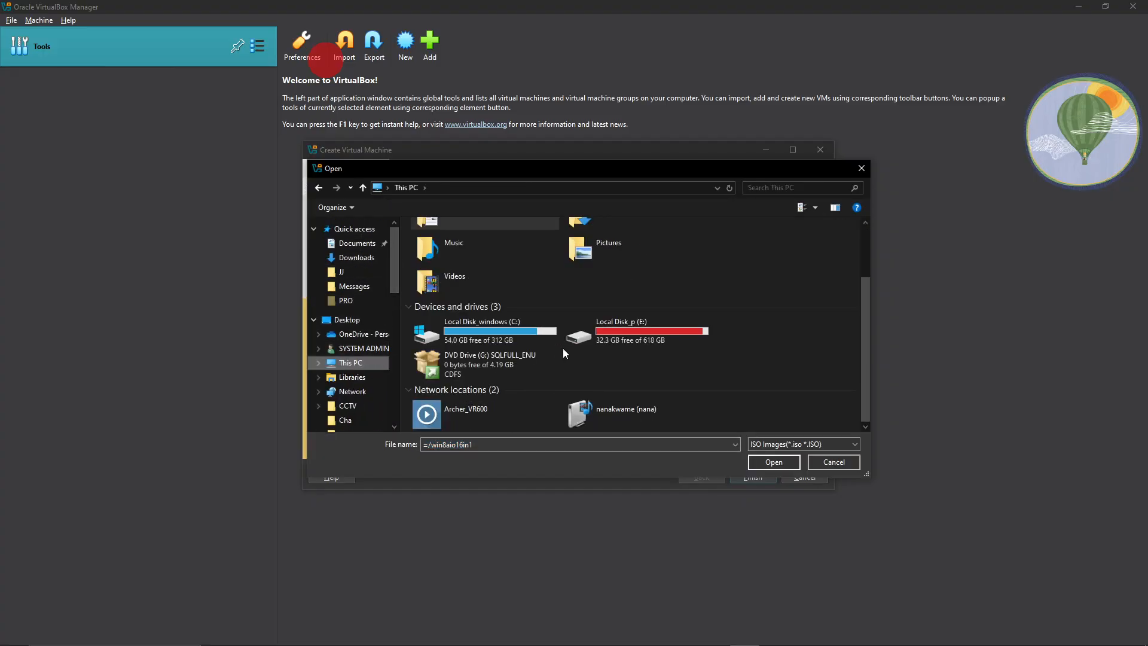
double_click(622, 331)
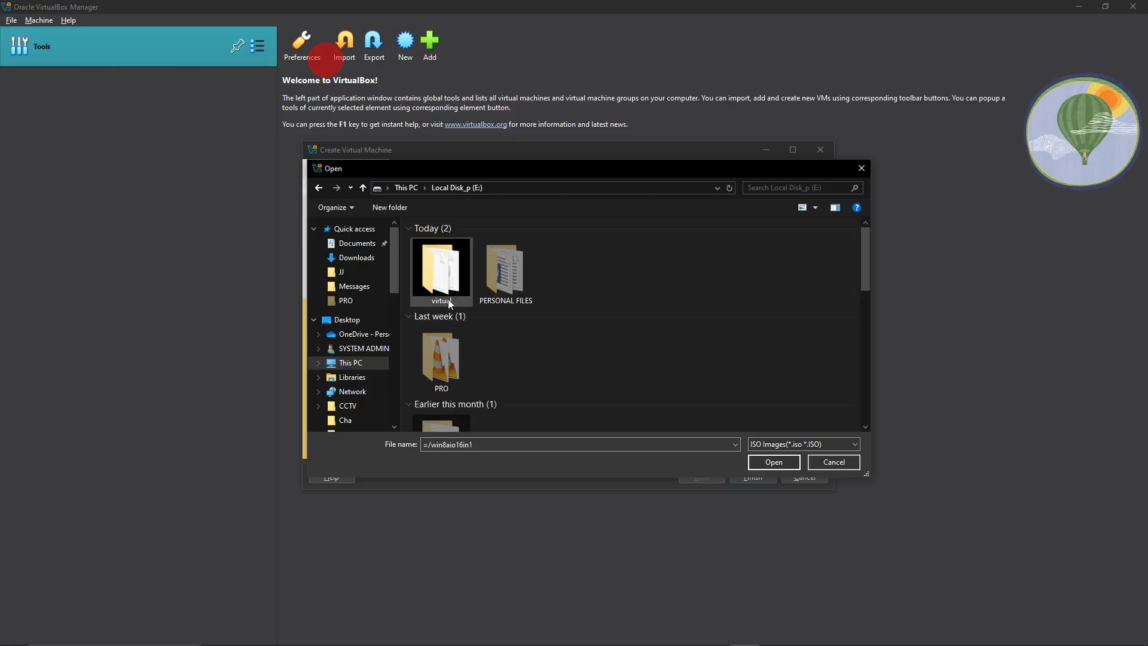
double_click(444, 281)
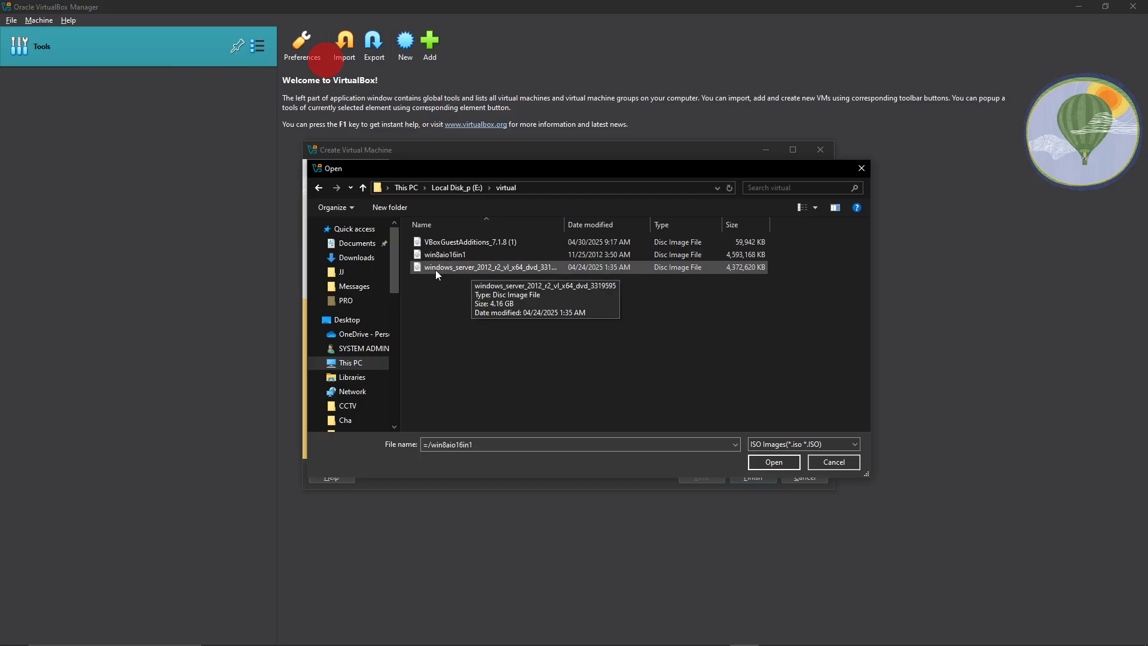
double_click(471, 268)
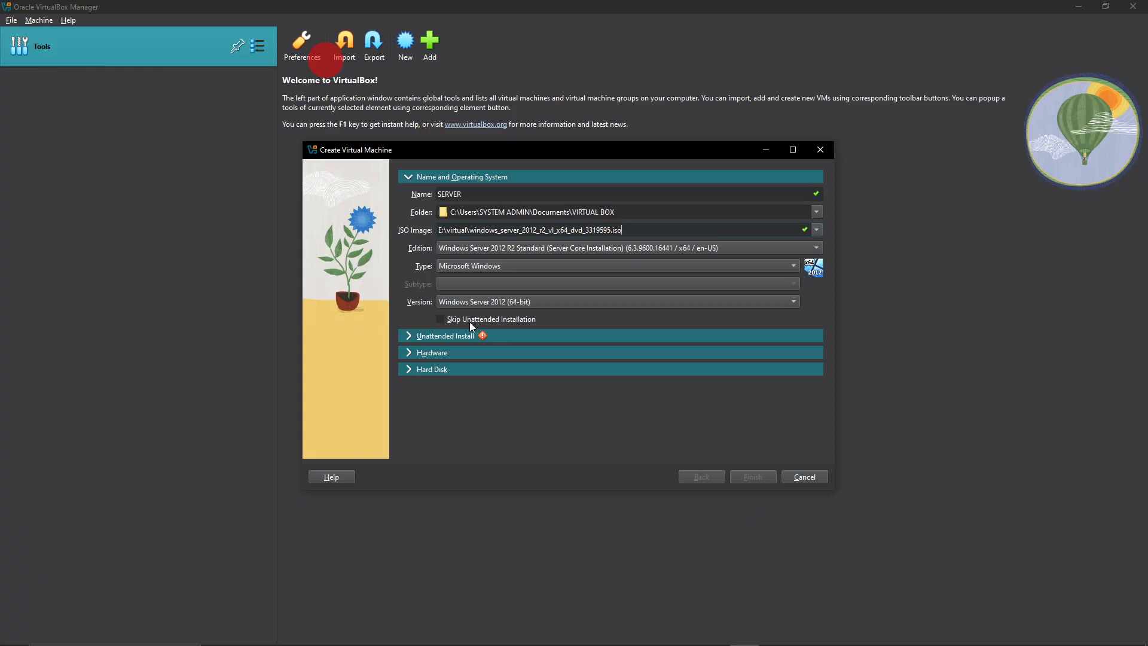
left_click(439, 319)
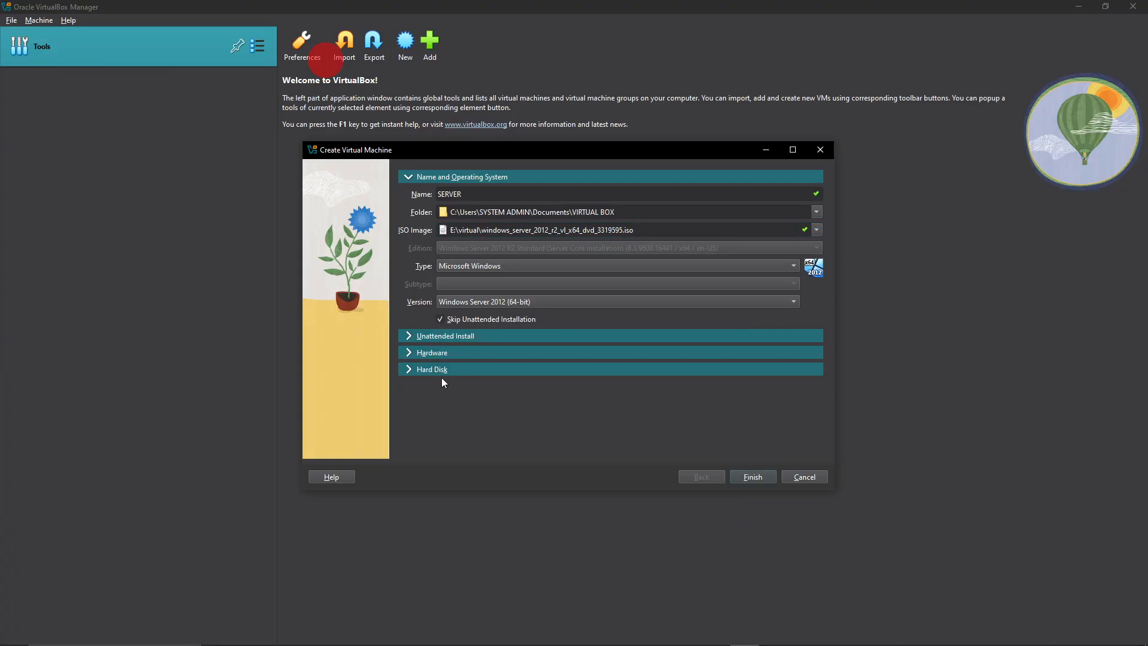
Set the new virtual hard disk's size to about 30.55 GB and finish creating the SERVER virtual machine.
left_click(410, 354)
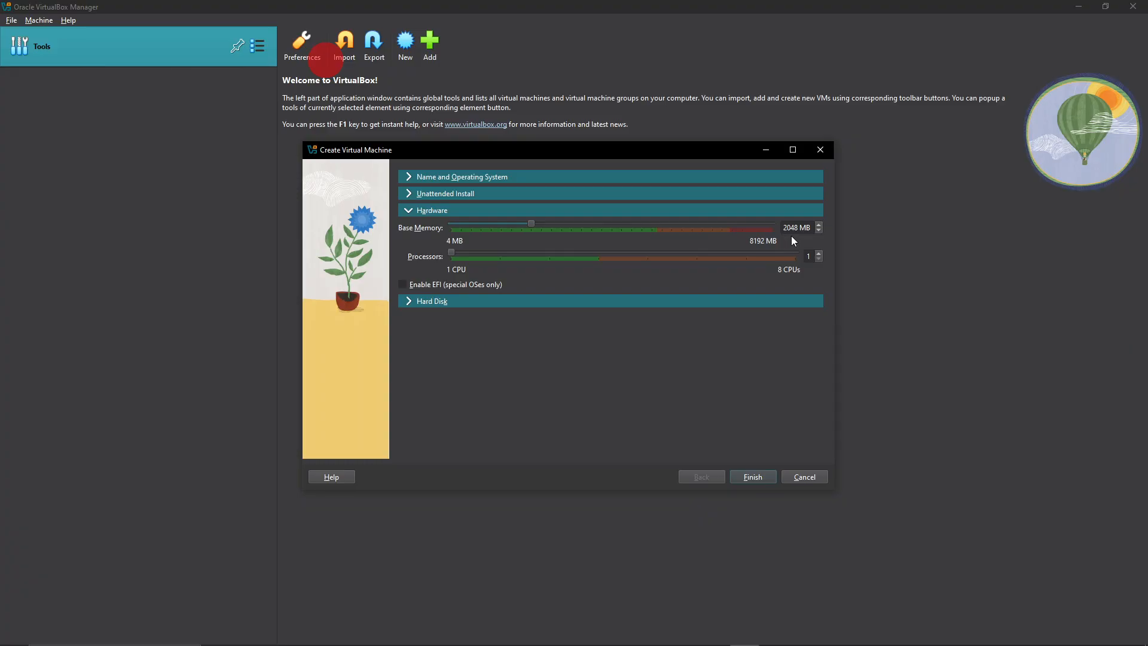
left_click(410, 303)
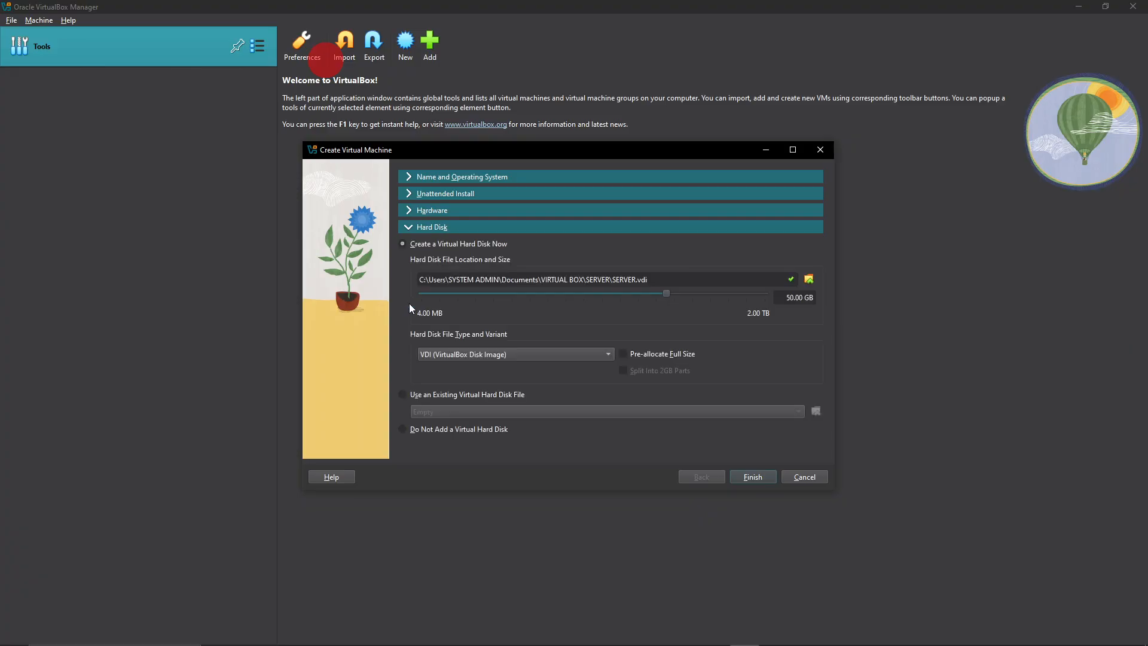
mouse_move(665, 293)
left_mouse_down()
mouse_move(619, 294)
mouse_move(654, 293)
left_mouse_up()
left_click(756, 478)
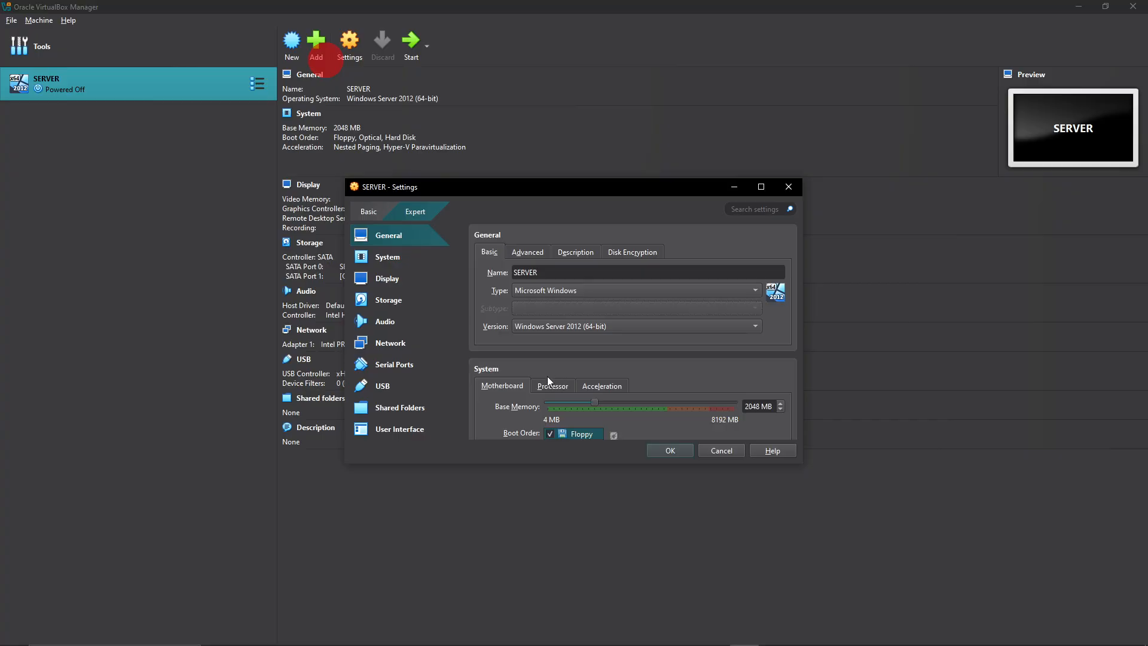
Attach network Adapter 1 of the SERVER machine to Bridged Adapter and save the settings.
left_click(389, 343)
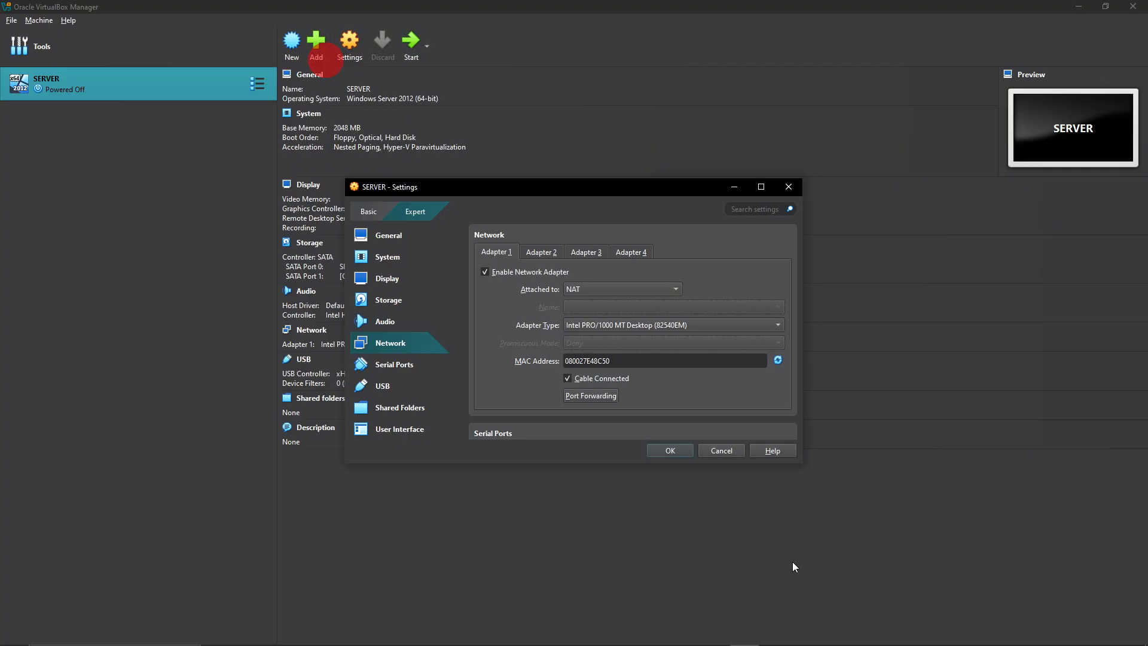
left_click(602, 288)
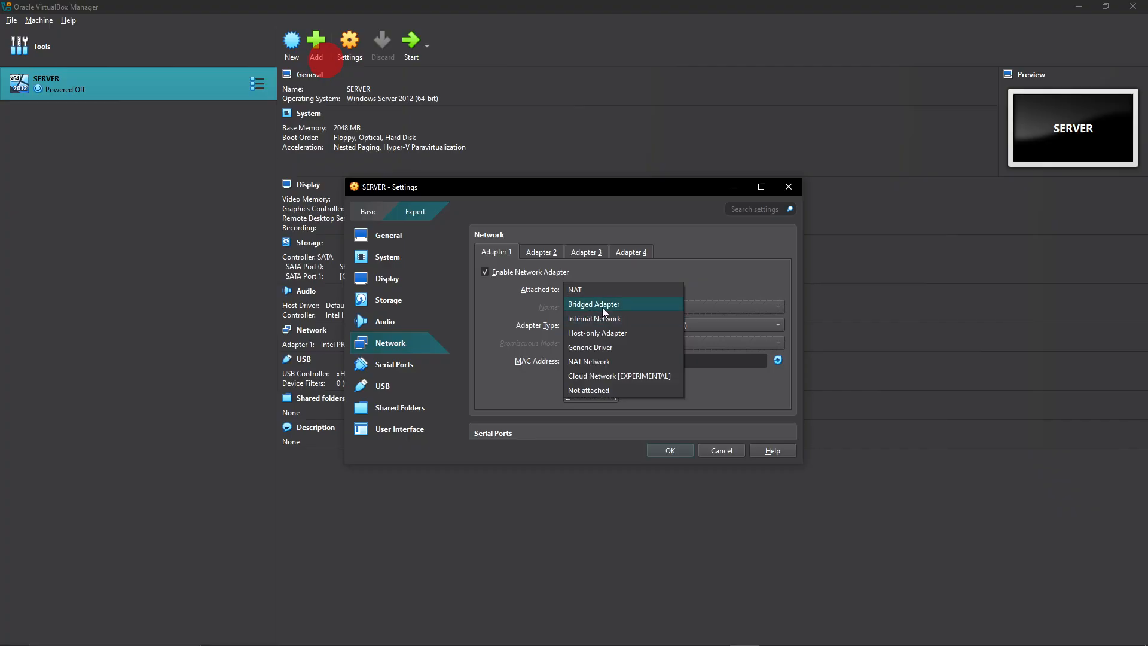
left_click(601, 305)
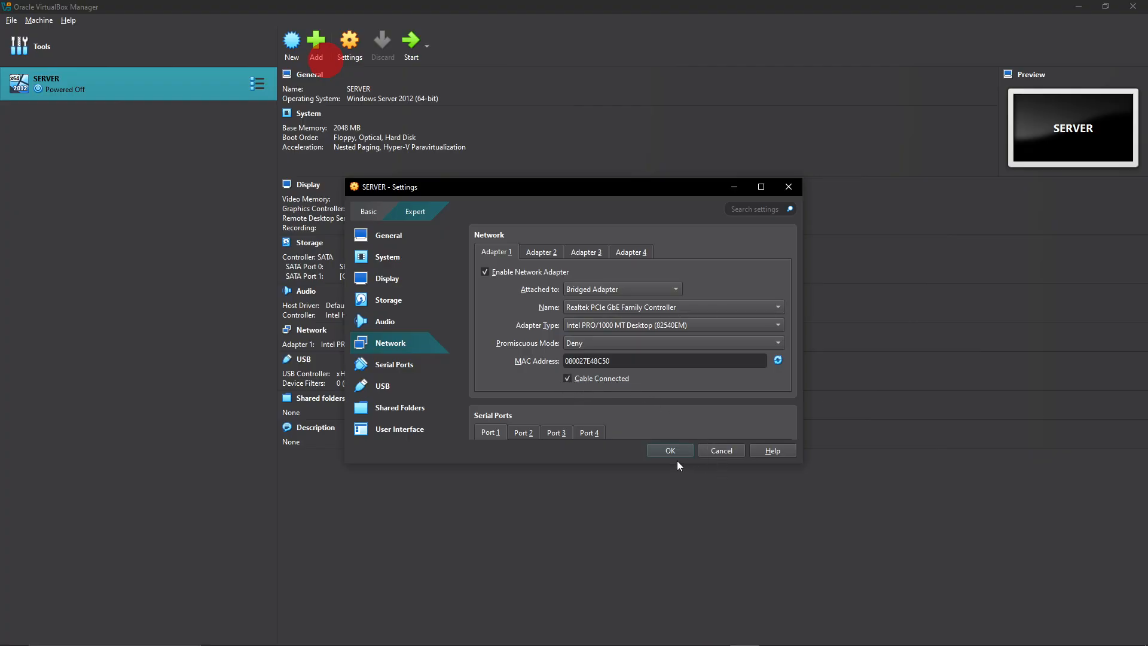
left_click(659, 452)
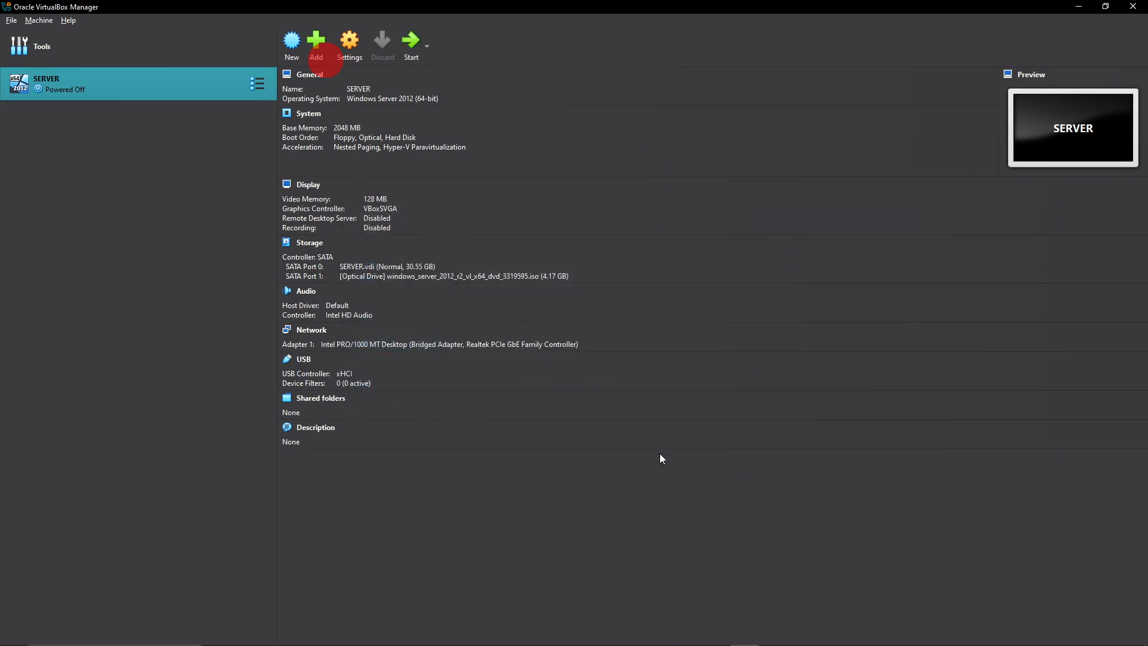
Start the SERVER machine in a maximized window and begin installing Windows Server 2012 R2 with the default language and keyboard options.
left_click(411, 41)
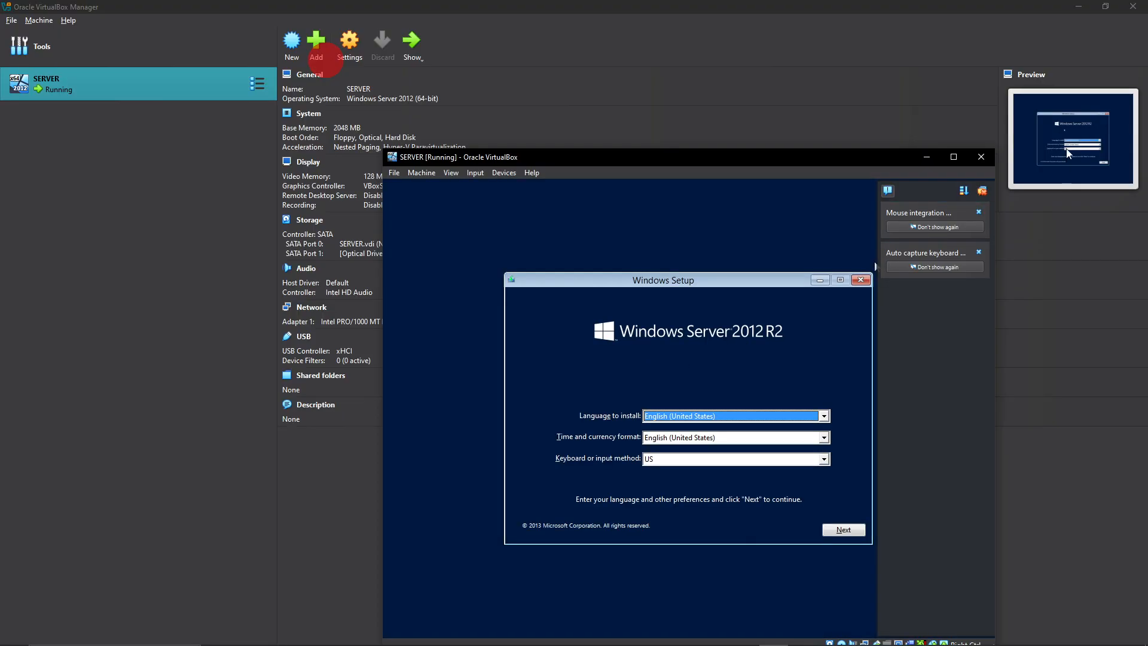
left_click(954, 157)
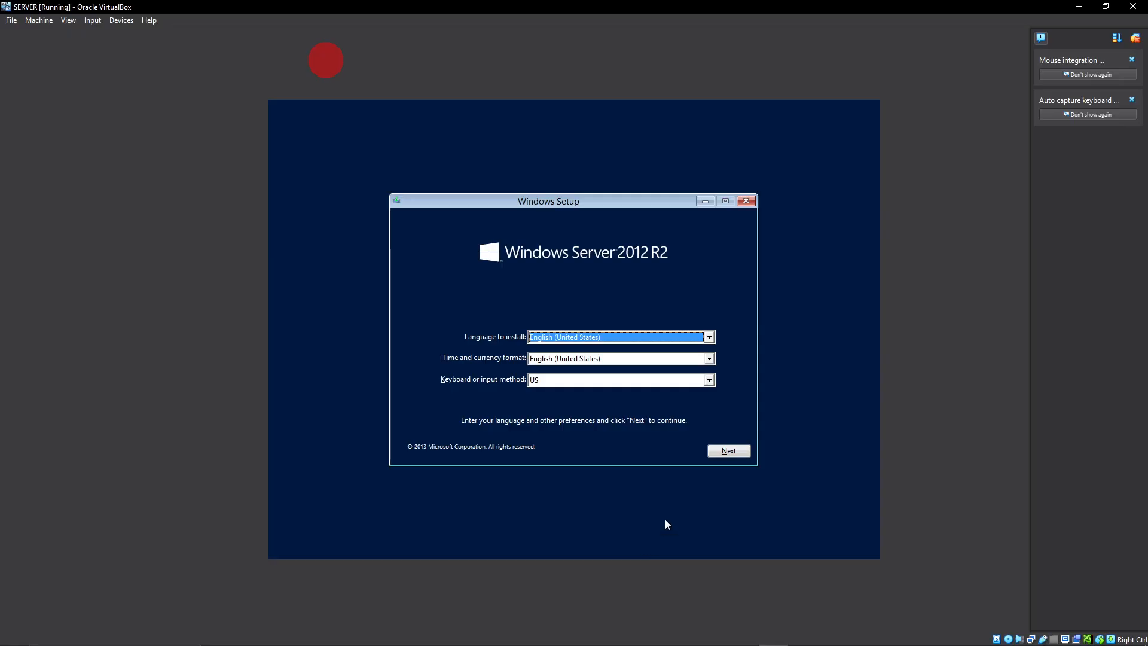
left_click(728, 451)
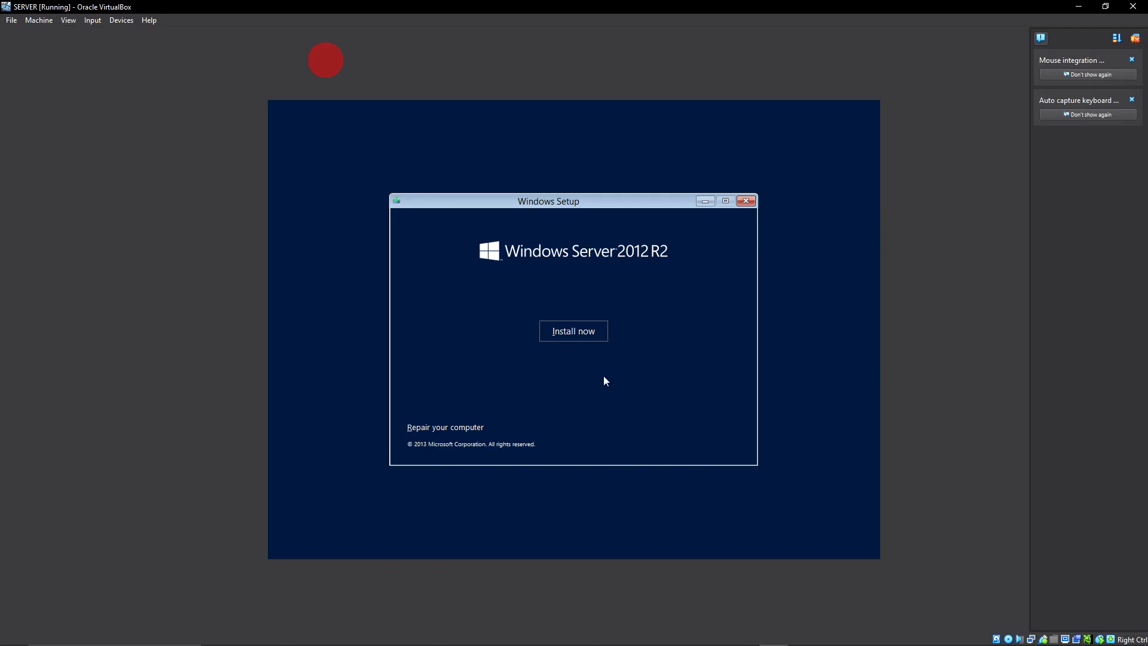
left_click(568, 330)
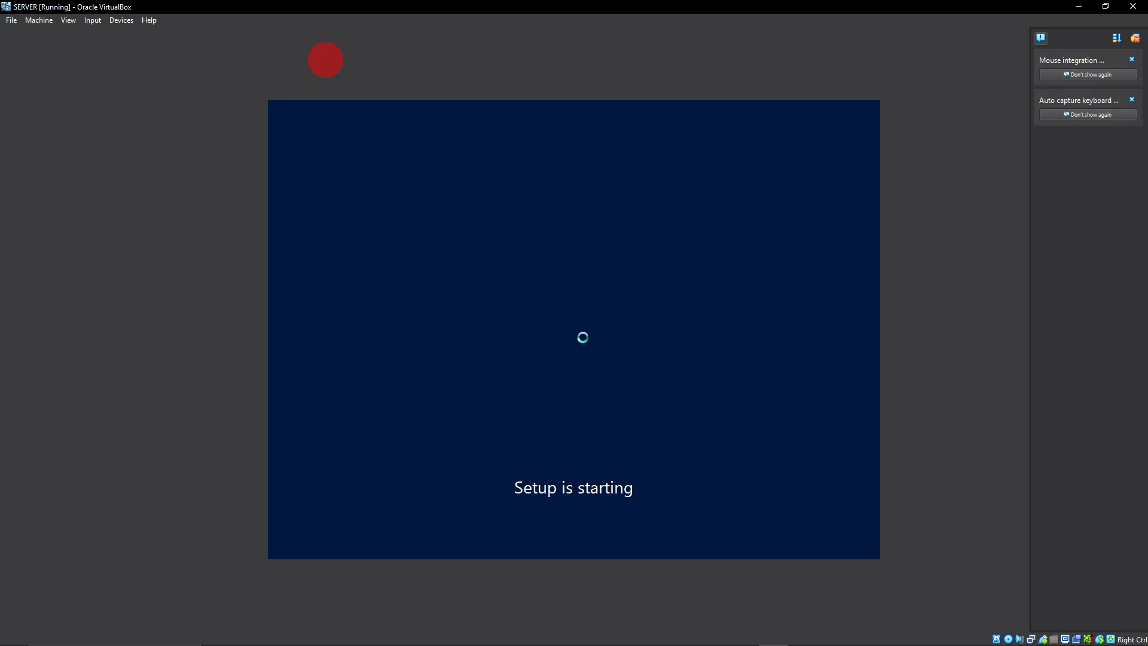
left_click(687, 616)
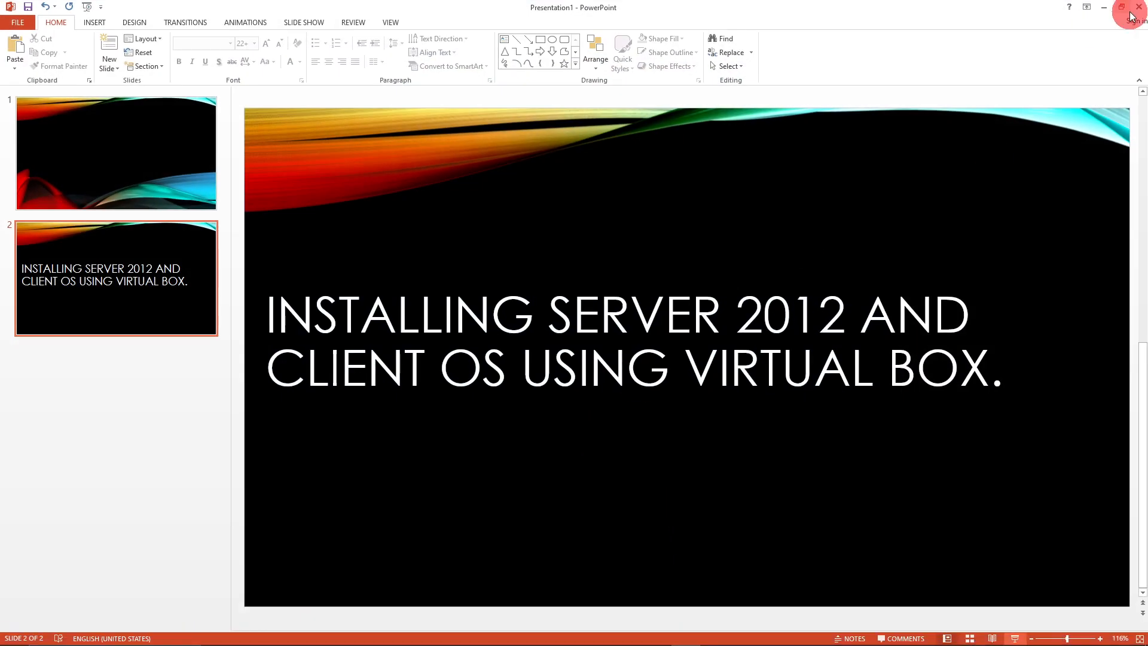
left_click(1104, 7)
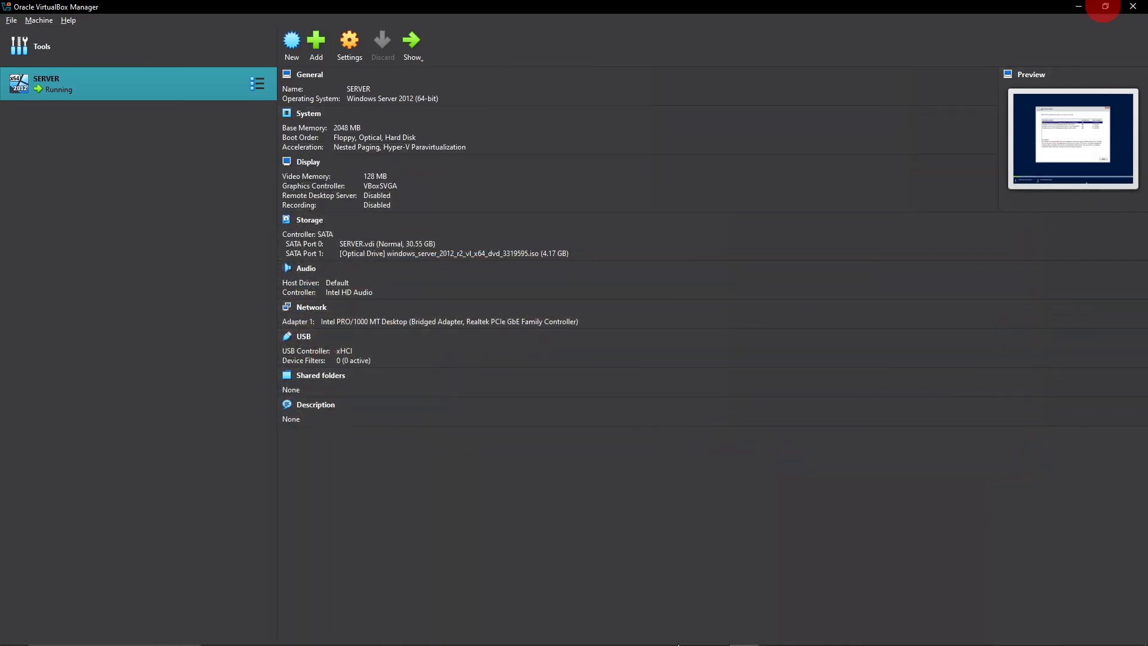
left_click(776, 634)
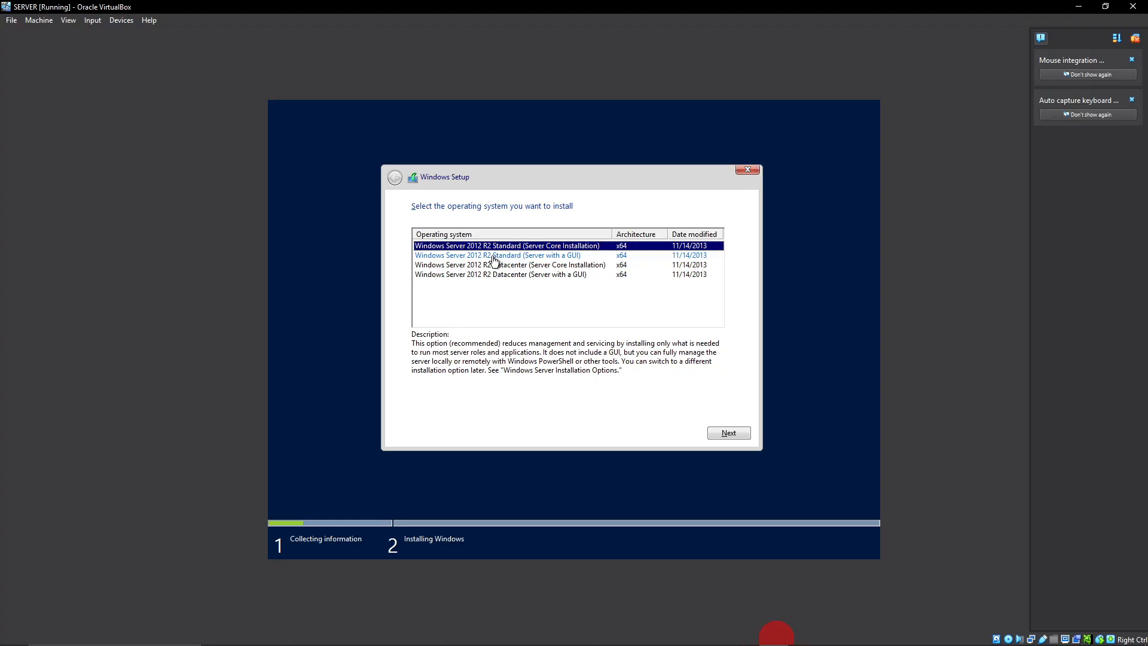
Choose Windows Server 2012 R2 Standard (Server with a GUI) as the operating system to install and accept the license terms.
left_click(518, 256)
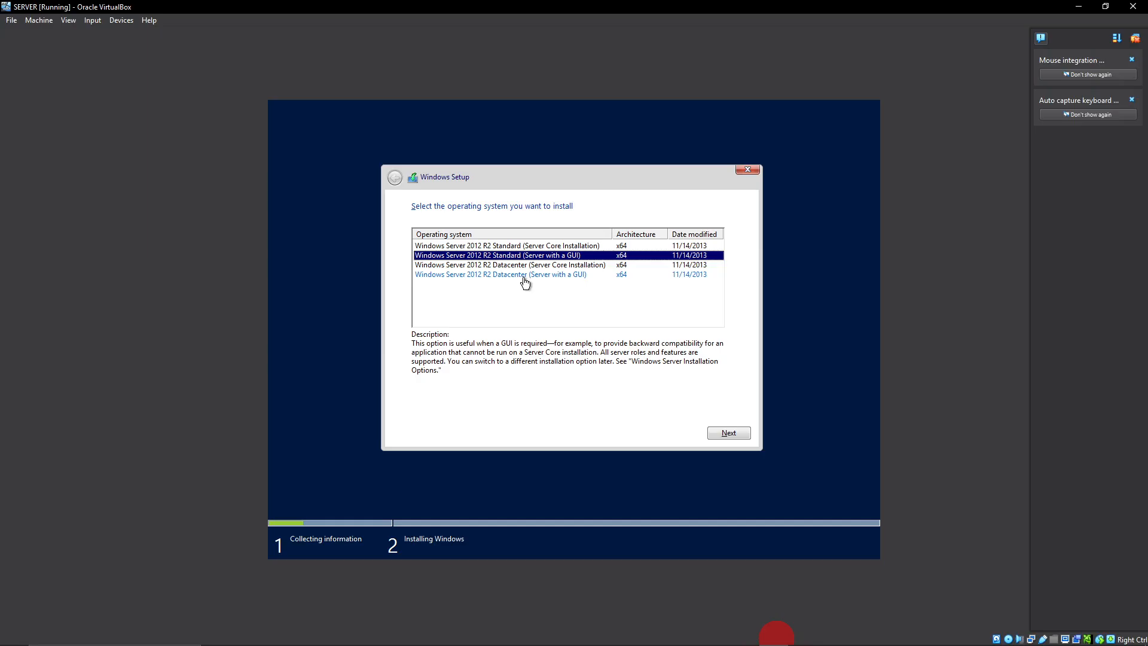
left_click(514, 276)
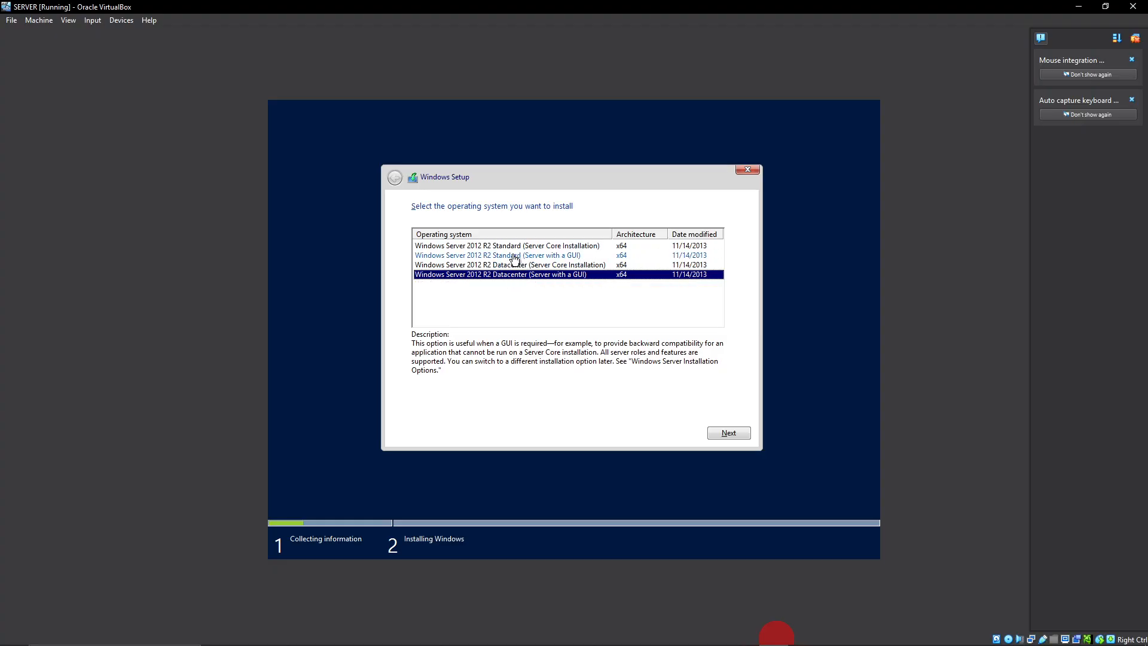
left_click(515, 257)
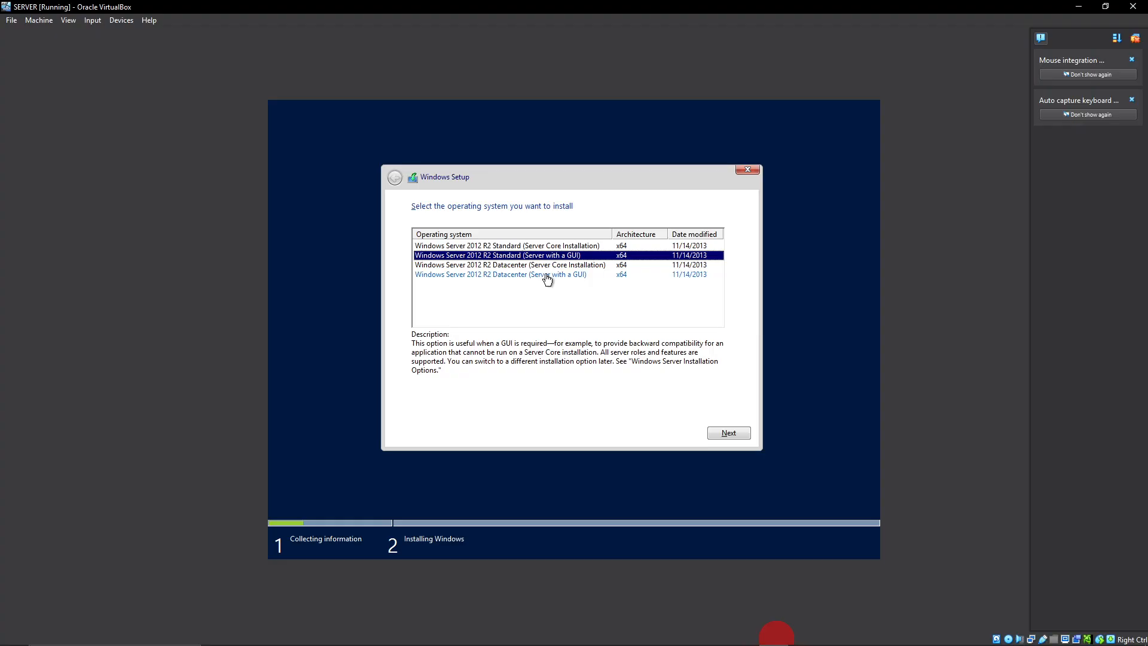
left_click(513, 275)
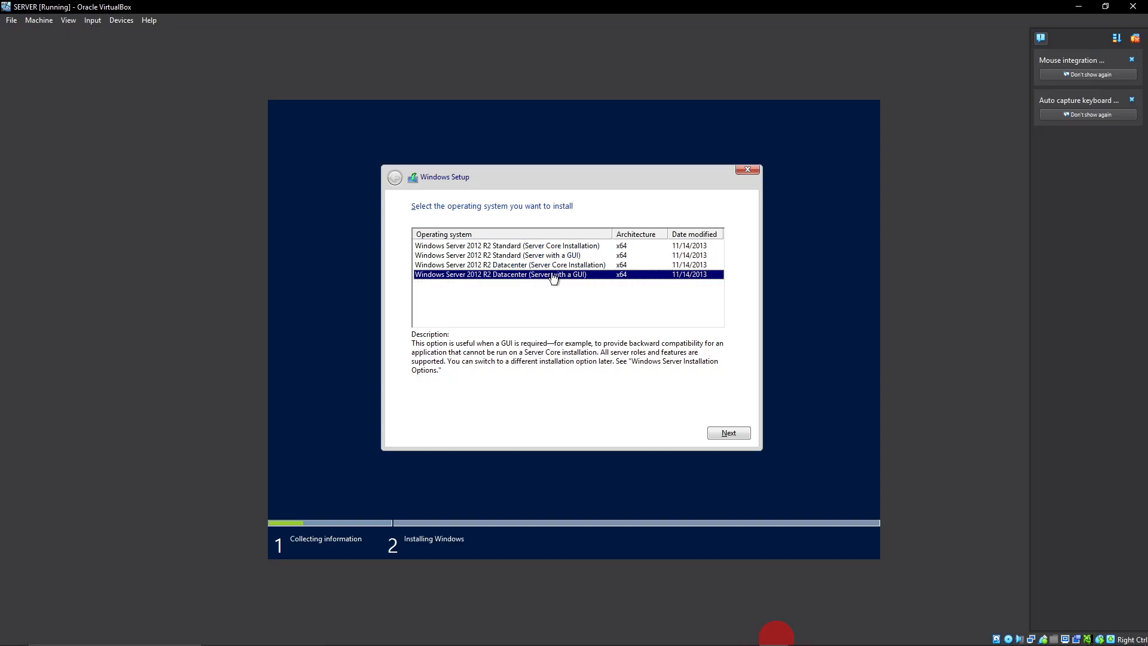
left_click(513, 256)
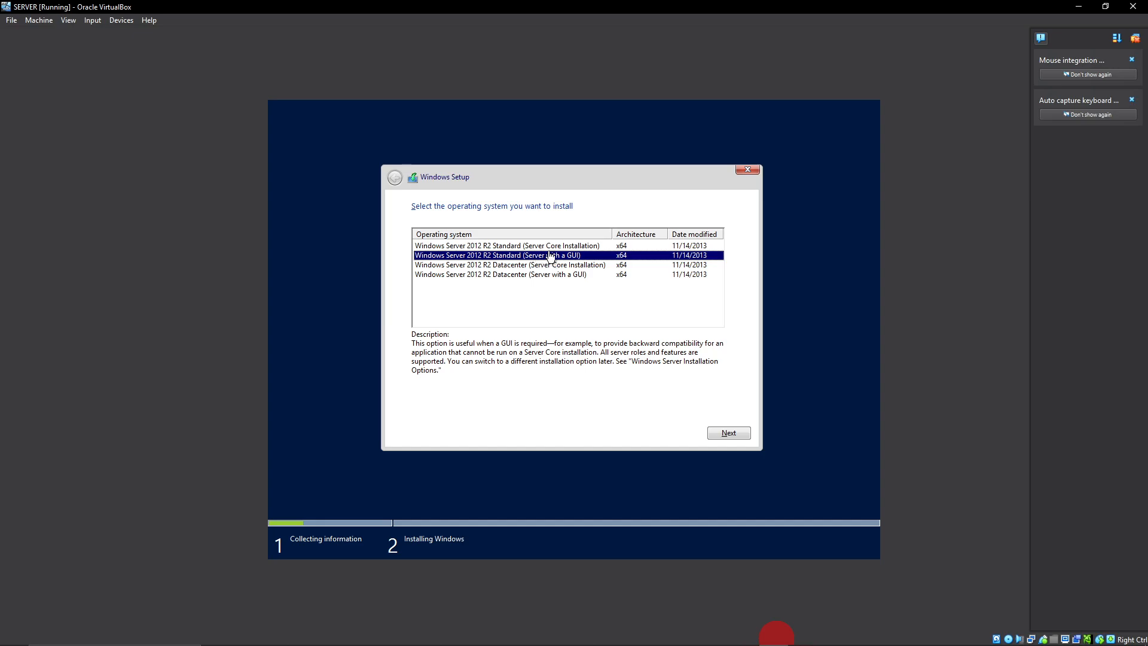
left_click(529, 276)
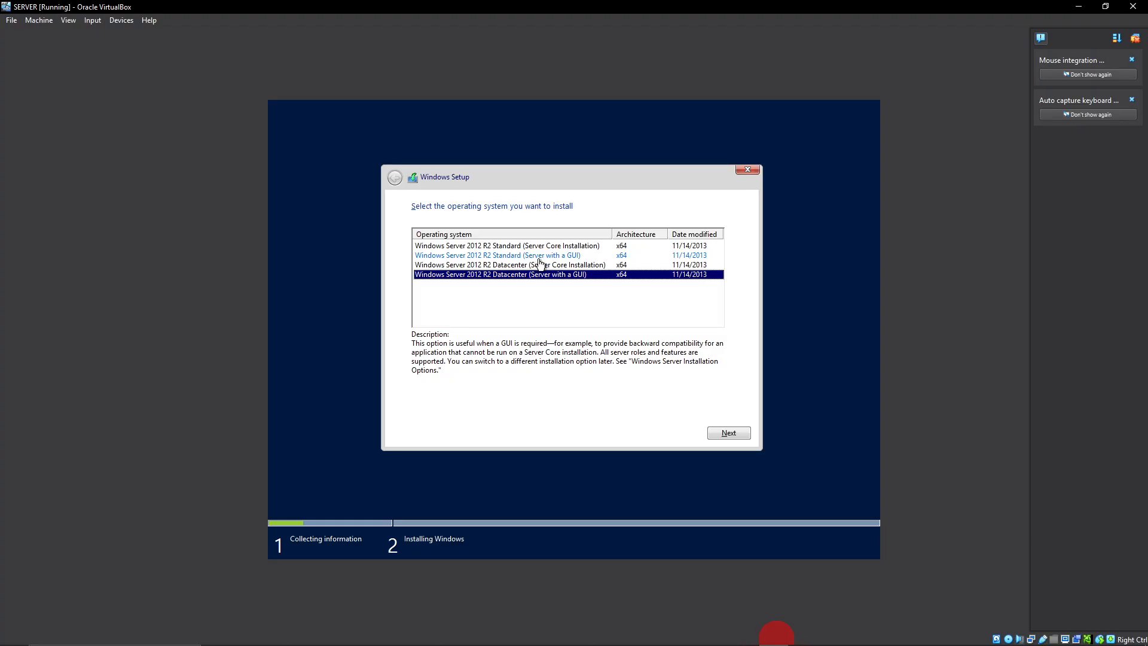
left_click(576, 257)
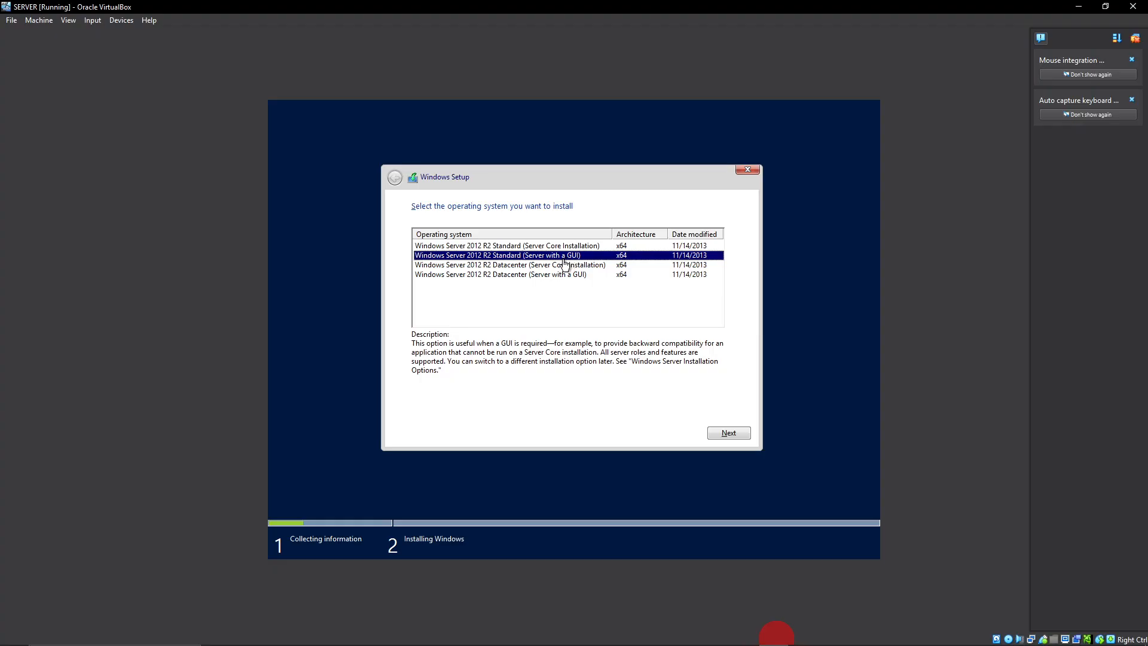
left_click(726, 434)
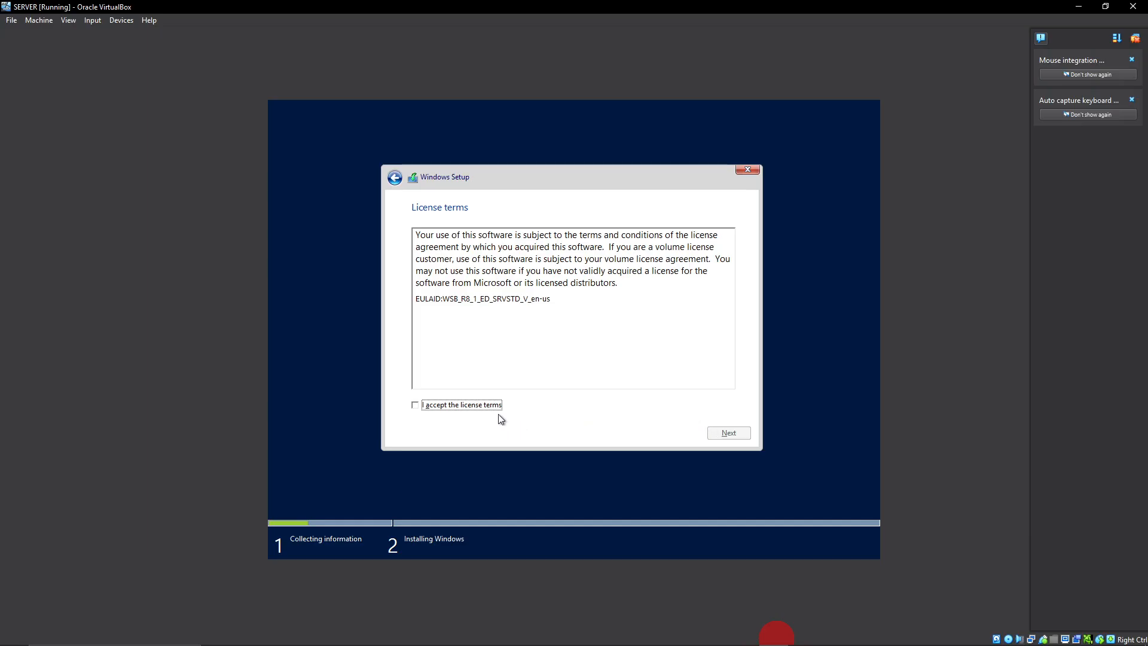
left_click(482, 407)
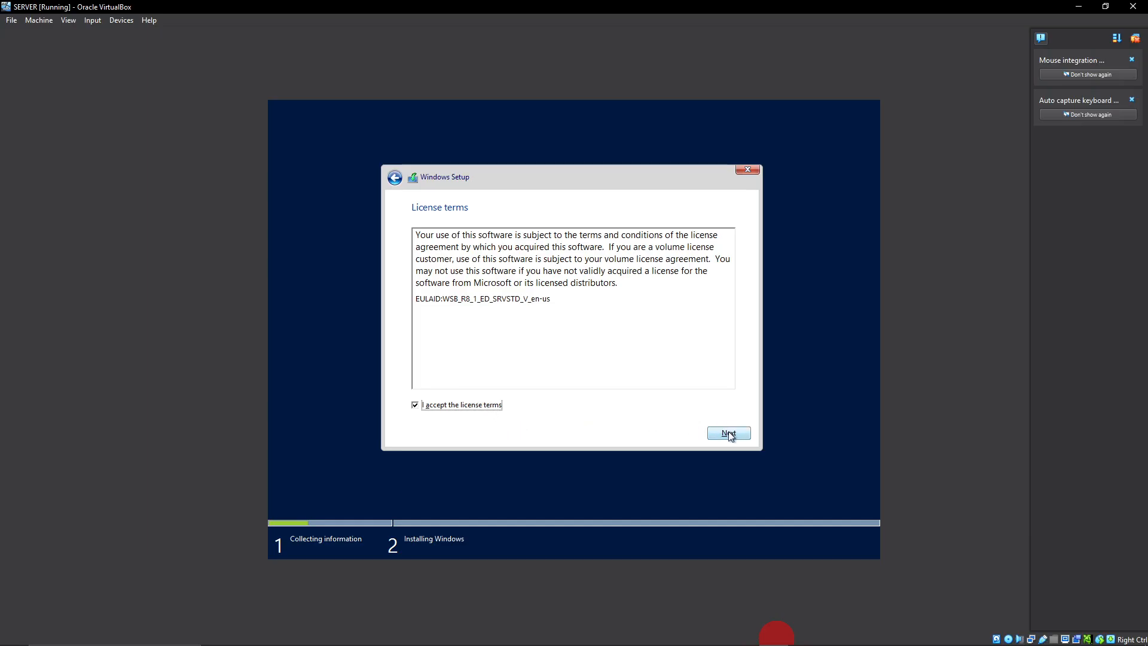
Choose the custom Windows-only installation and create a partition from all of Drive 0's unallocated space, accepting the additional system partitions.
left_click(729, 432)
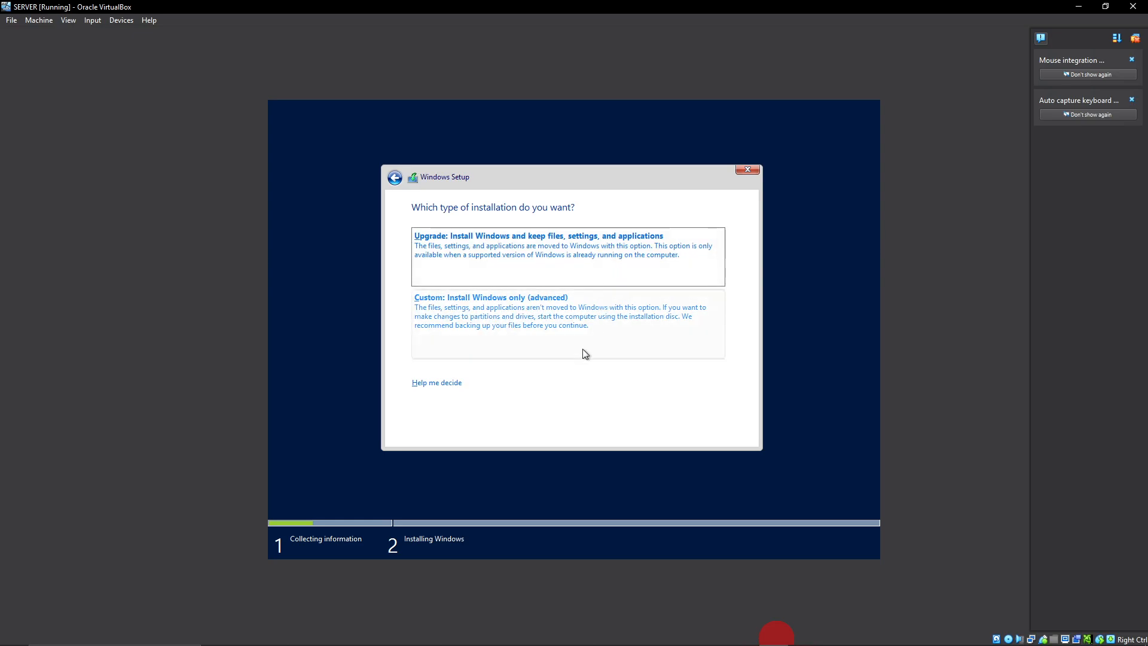
left_click(544, 314)
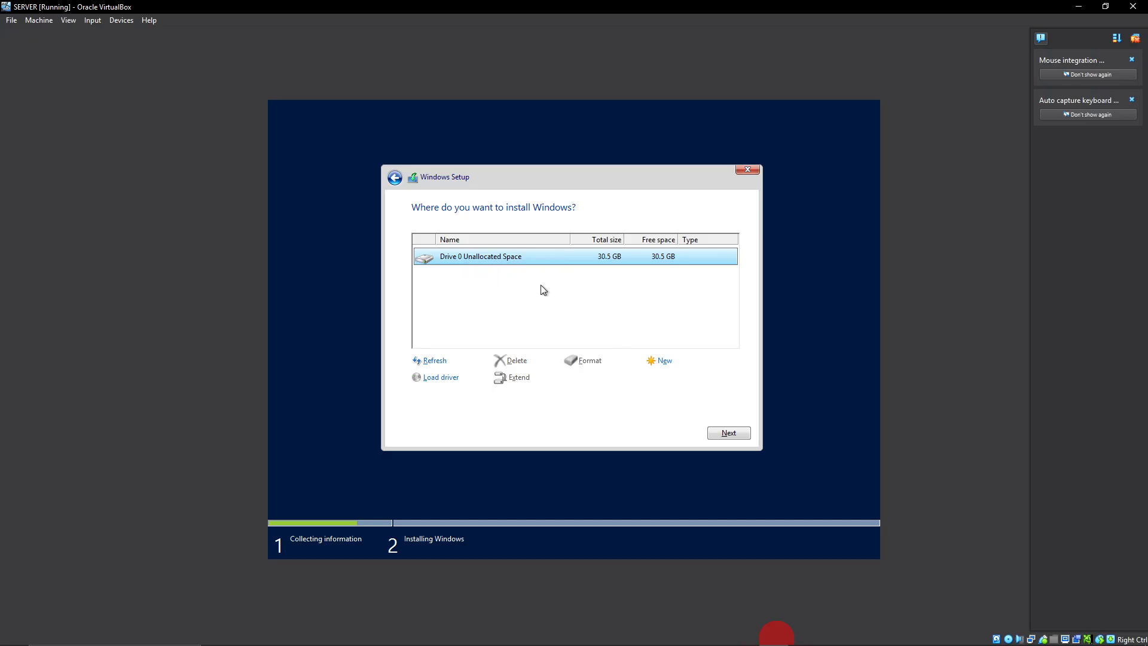
left_click(664, 364)
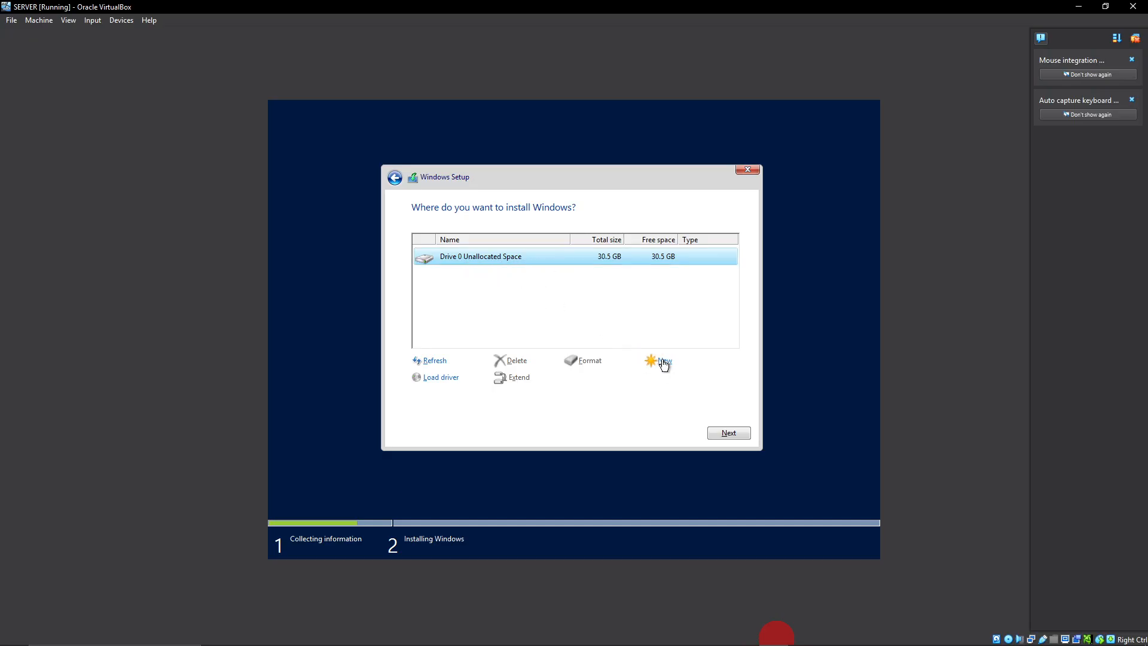
left_click_drag(627, 381, 591, 380)
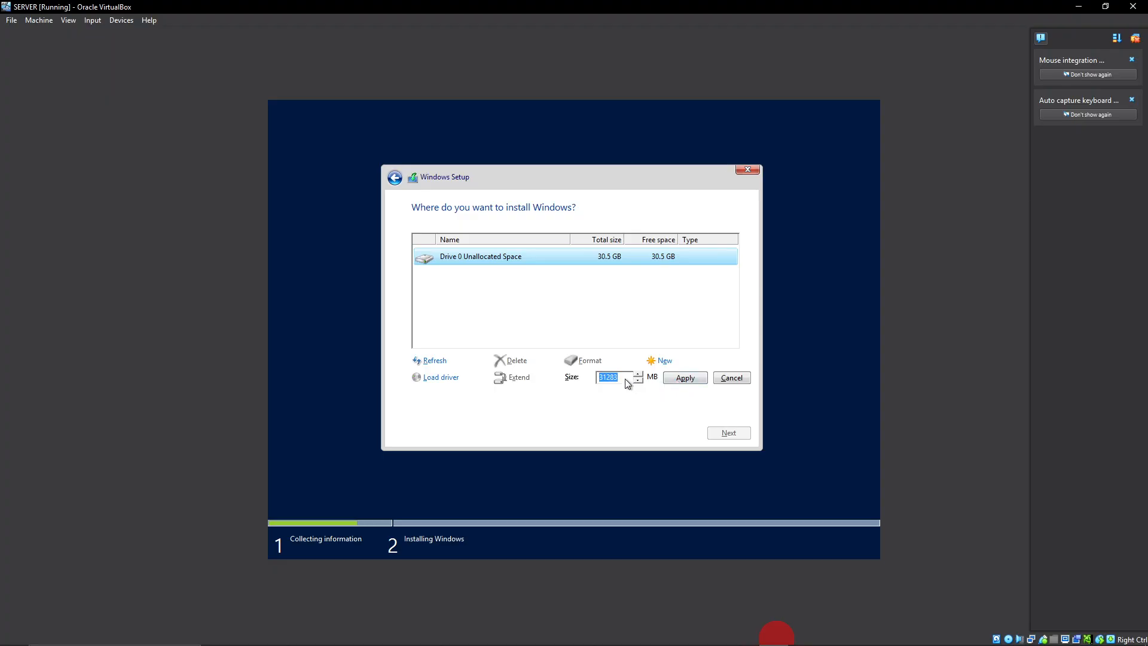
left_click(686, 379)
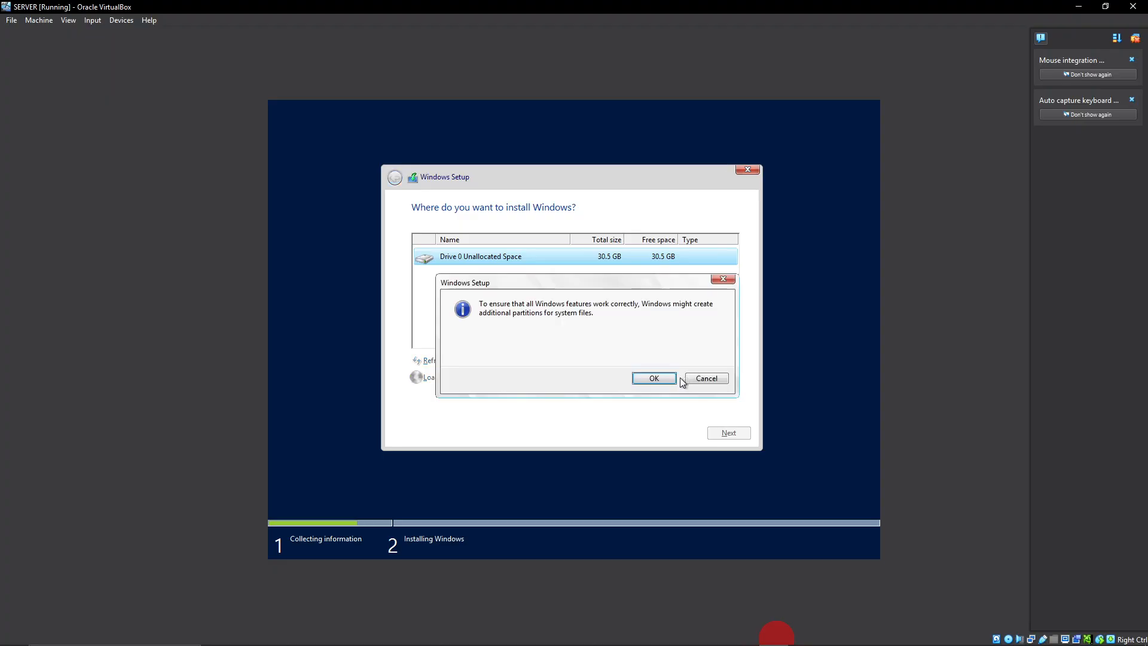
left_click(653, 379)
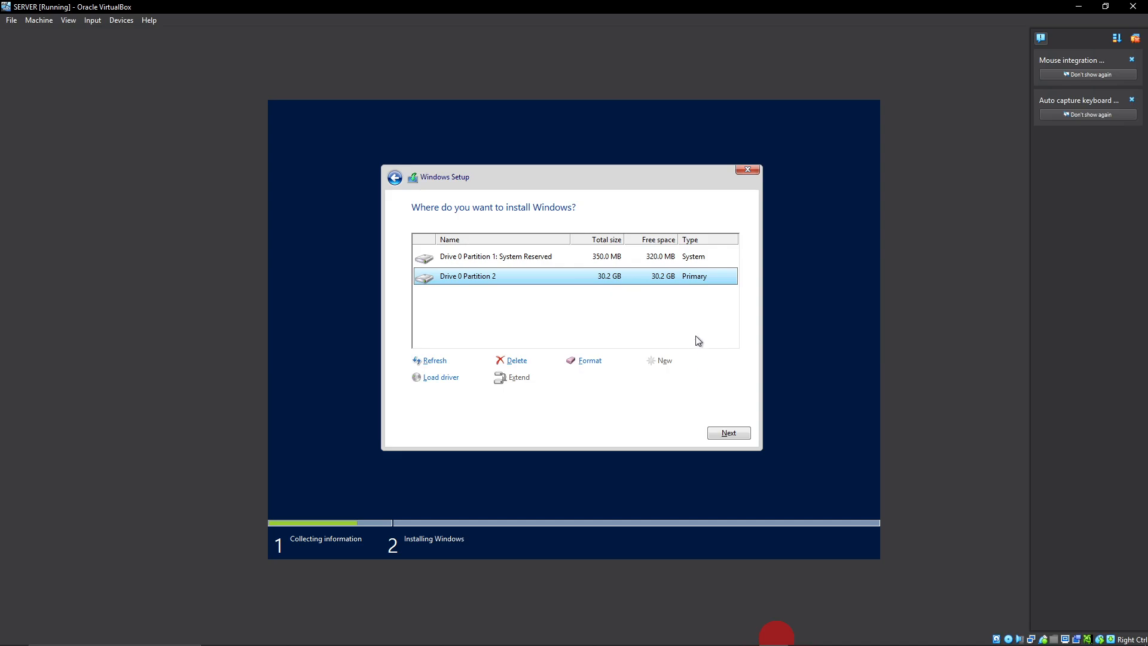
Select Drive 0 Partition 2 as the installation target and start installing Windows.
left_click(540, 258)
left_click(540, 279)
left_click(724, 433)
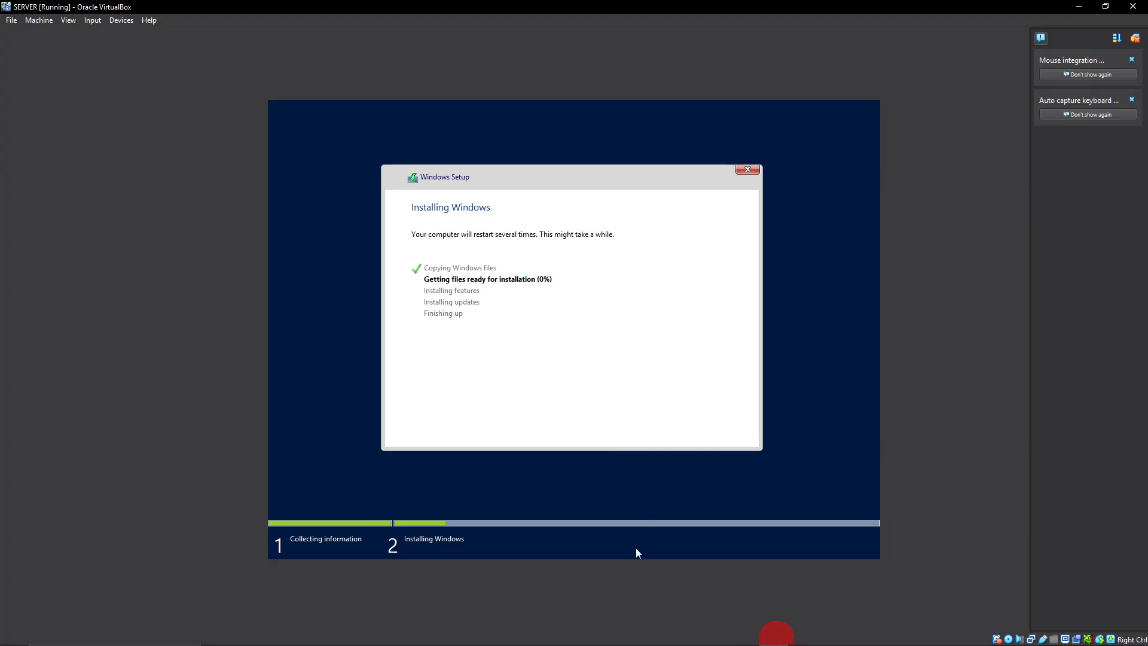
mouse_move(737, 624)
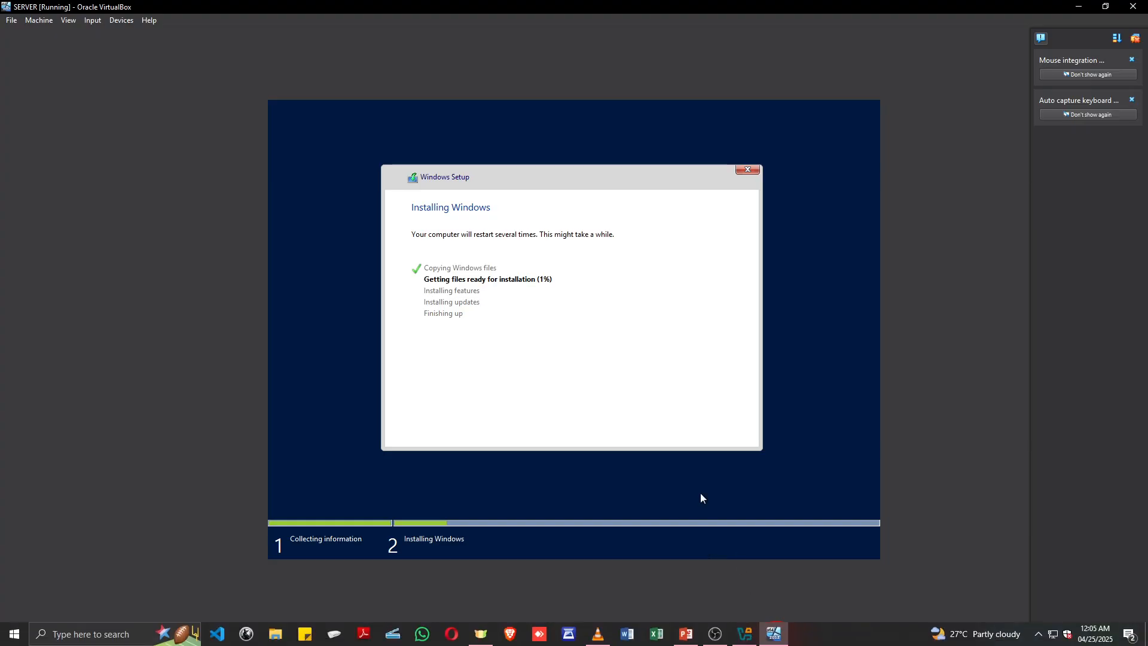
left_click(689, 634)
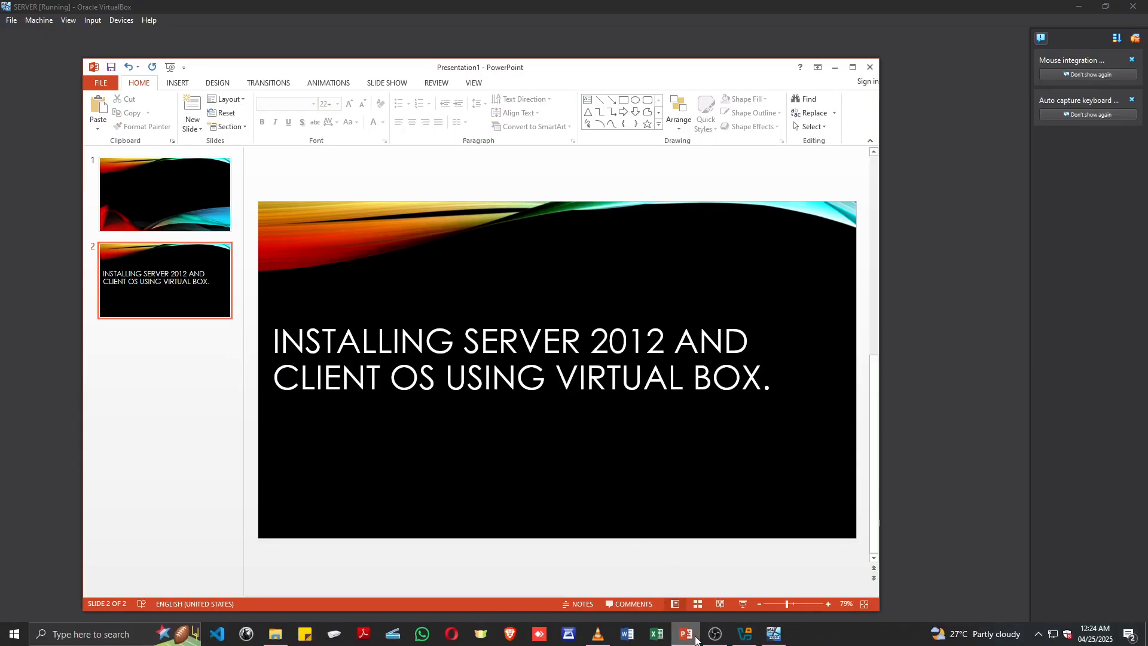
left_click(694, 641)
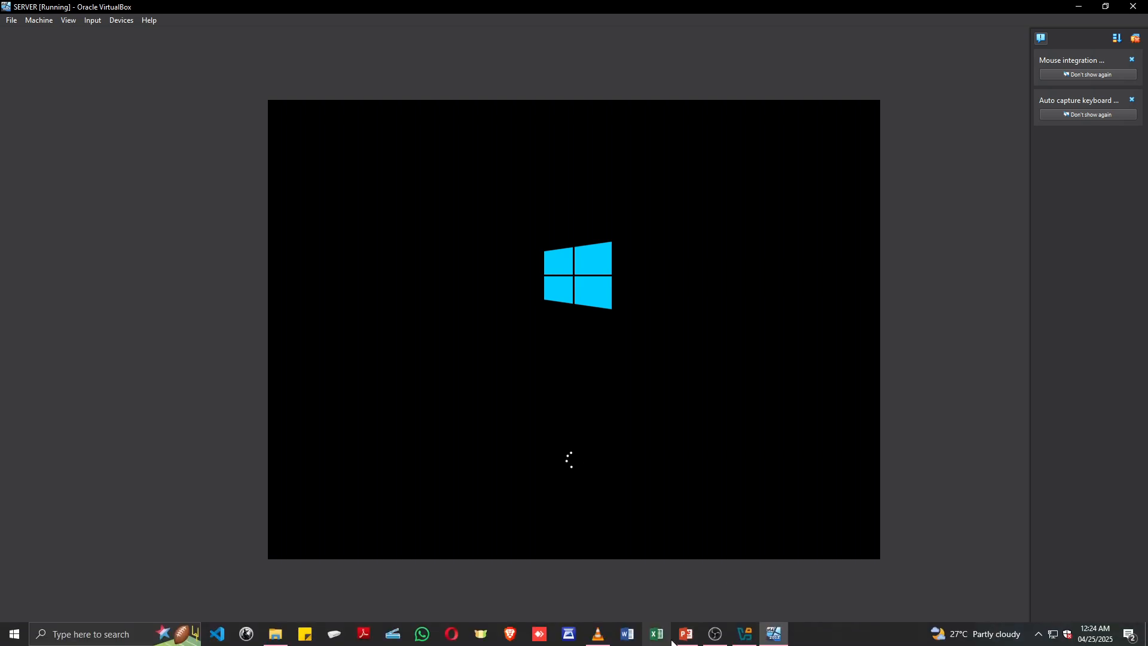
left_click(684, 639)
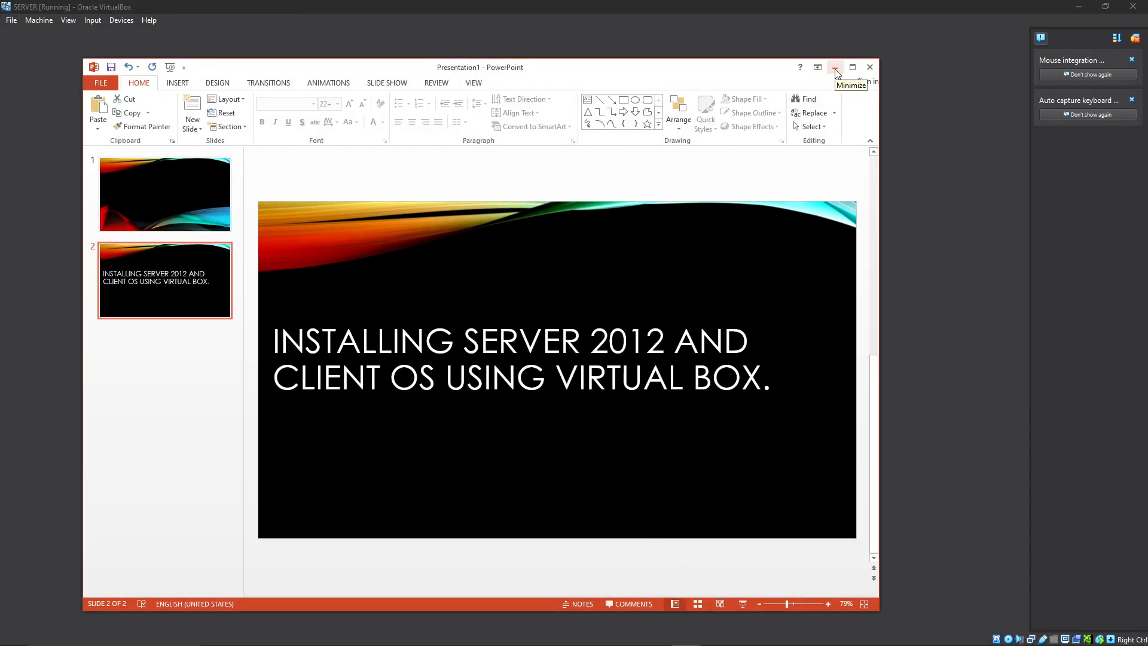
left_click(836, 69)
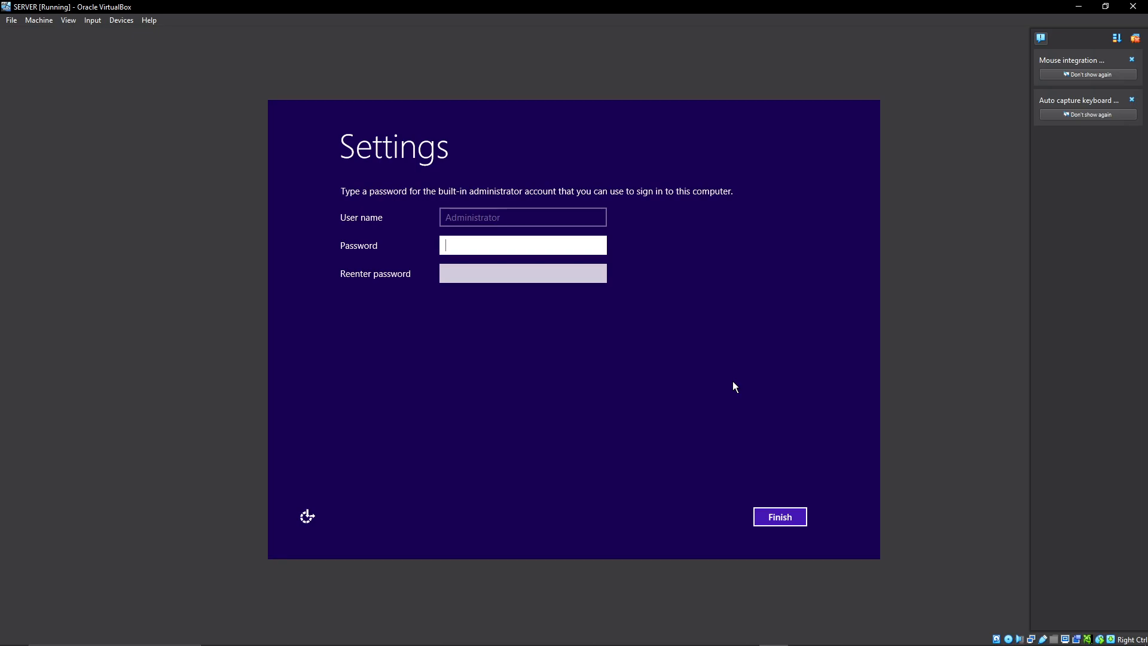
Enter and confirm a password for the built-in Administrator account and finish the Windows setup.
type("P")
key("Caps_Lock")
type("ASSWO")
key("BackSpace")
type("•••••••")
key("Tab")
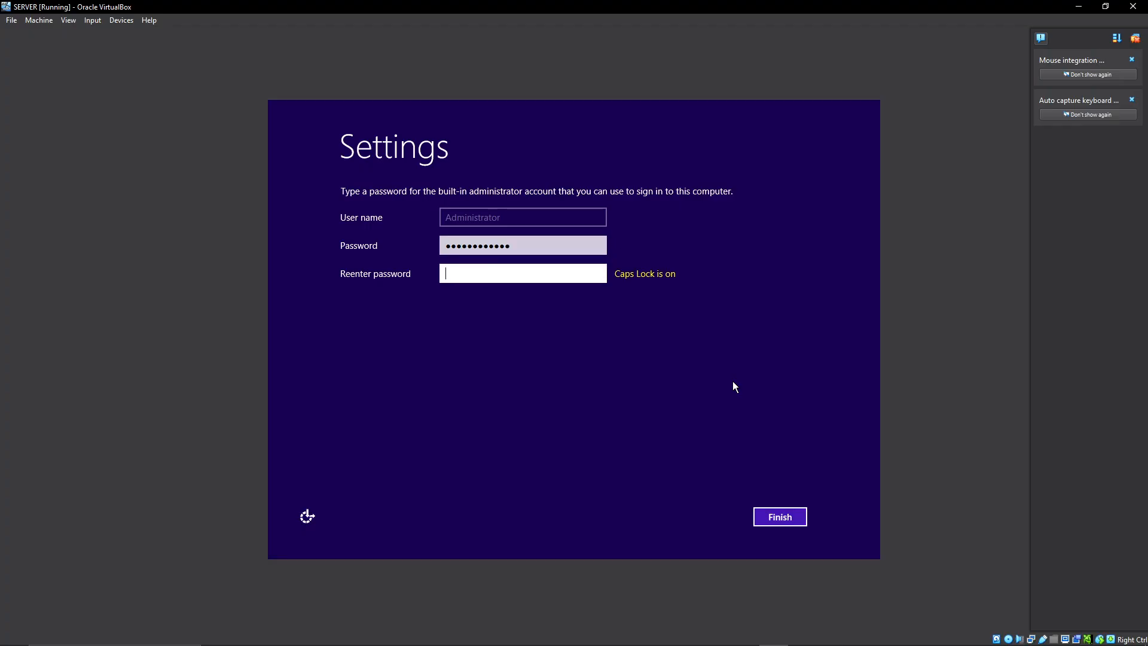
type("••••••••••••")
left_click(780, 518)
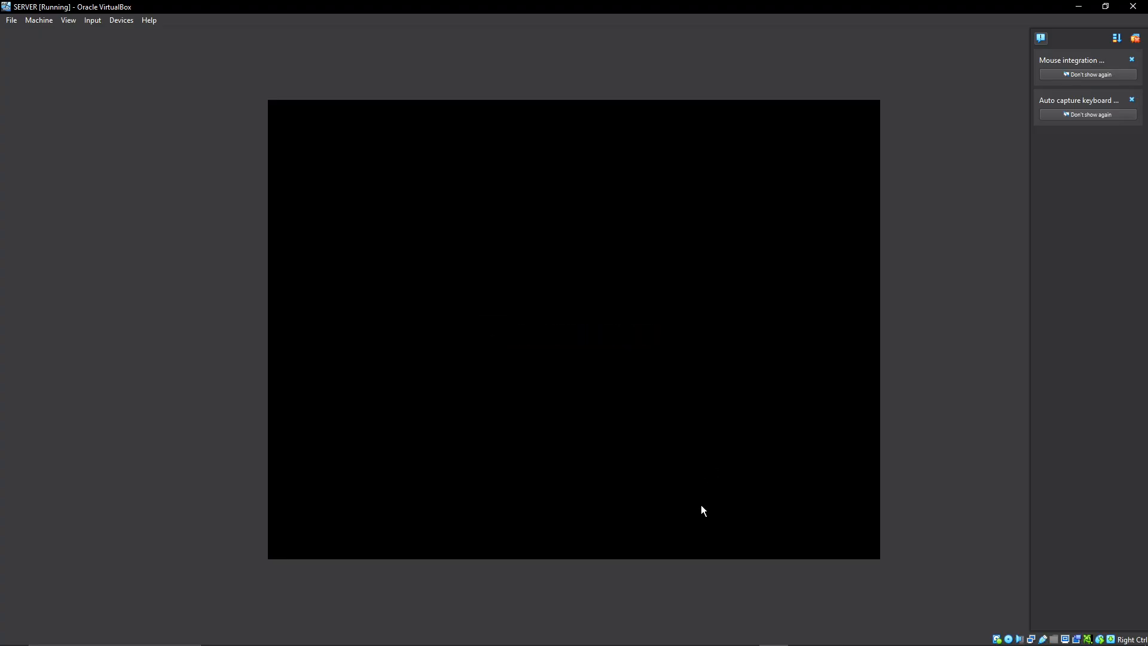
mouse_move(721, 643)
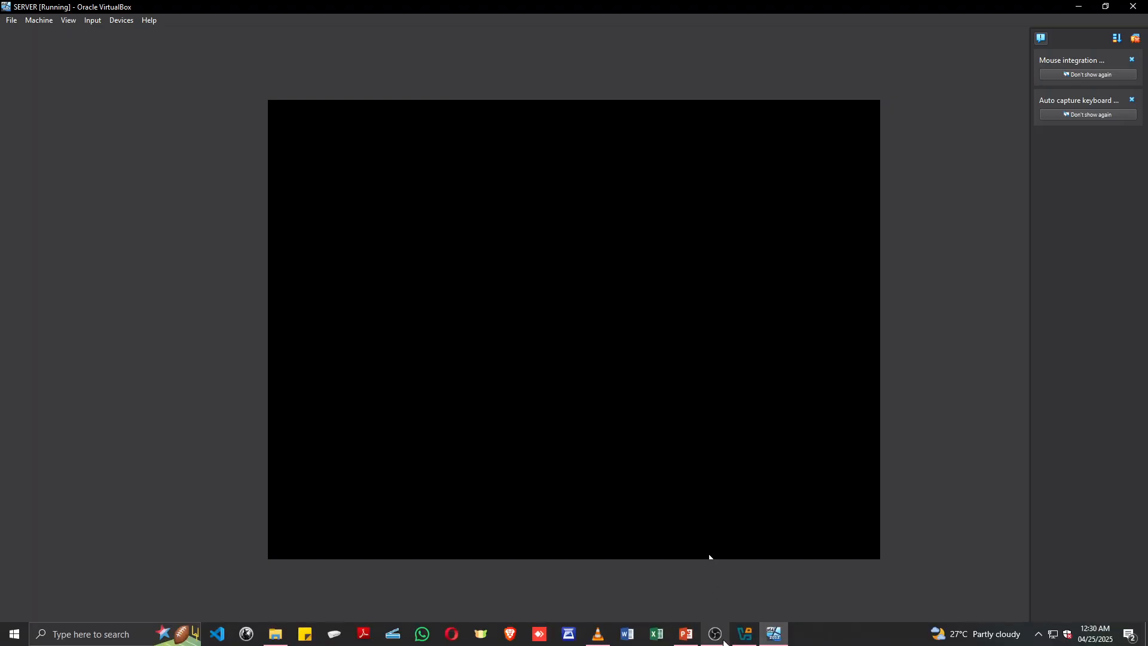
left_click(685, 638)
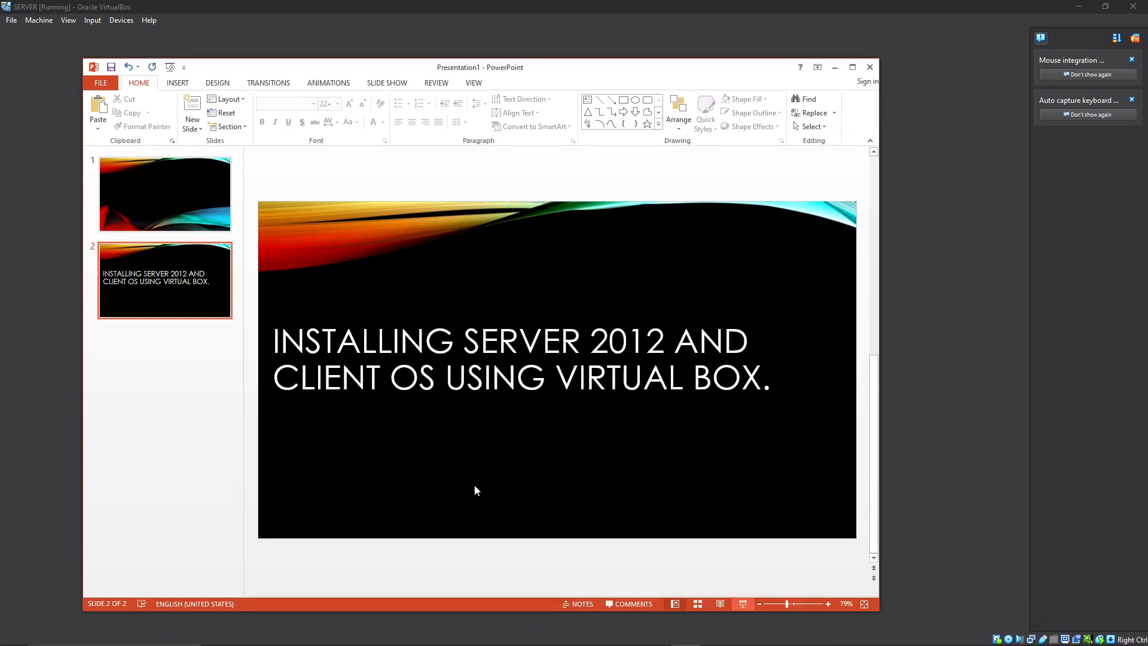
left_click(835, 67)
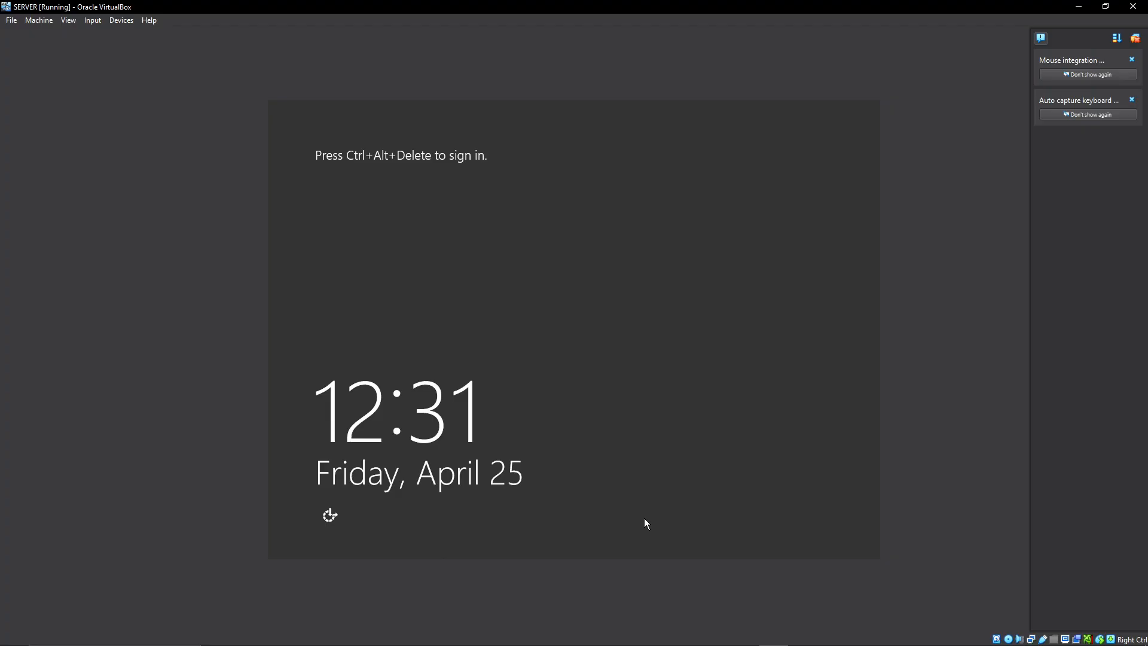
Send Ctrl-Alt-Del to the virtual machine and sign in as Administrator with the account password.
left_click(93, 23)
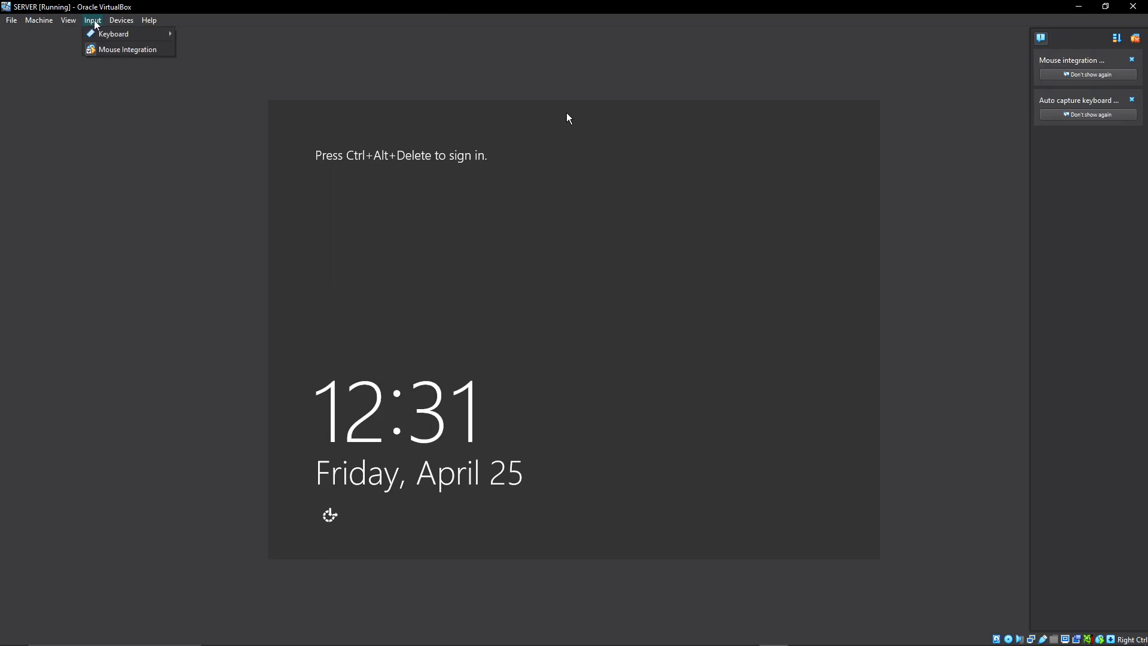
mouse_move(108, 36)
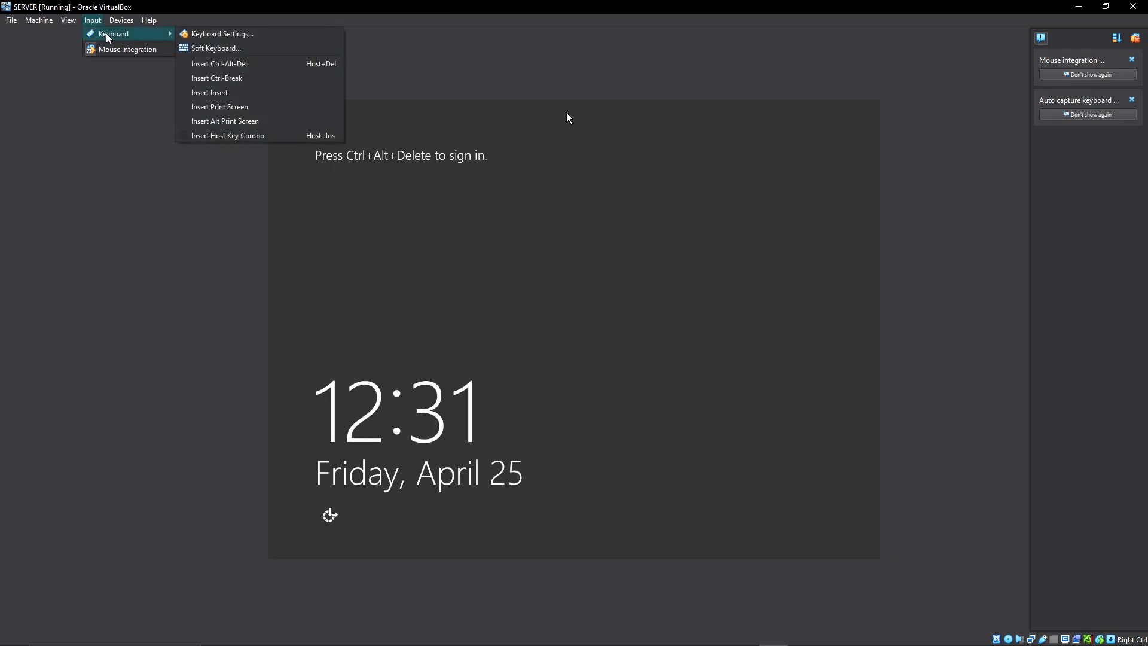
left_click(223, 64)
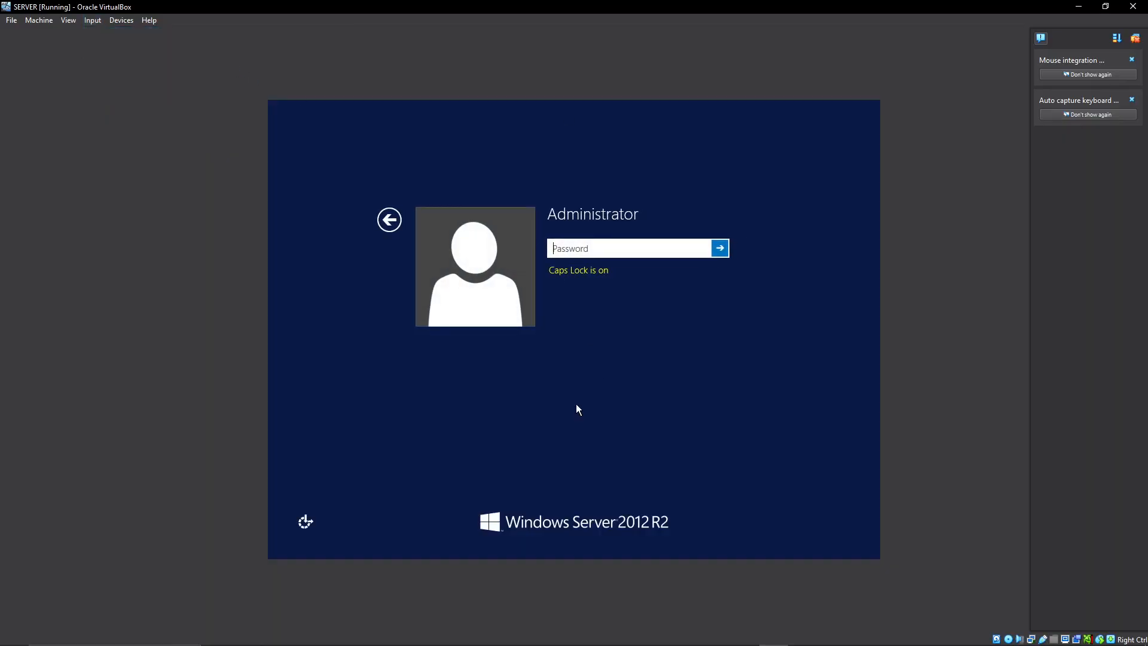
type("Password123!")
left_click(722, 248)
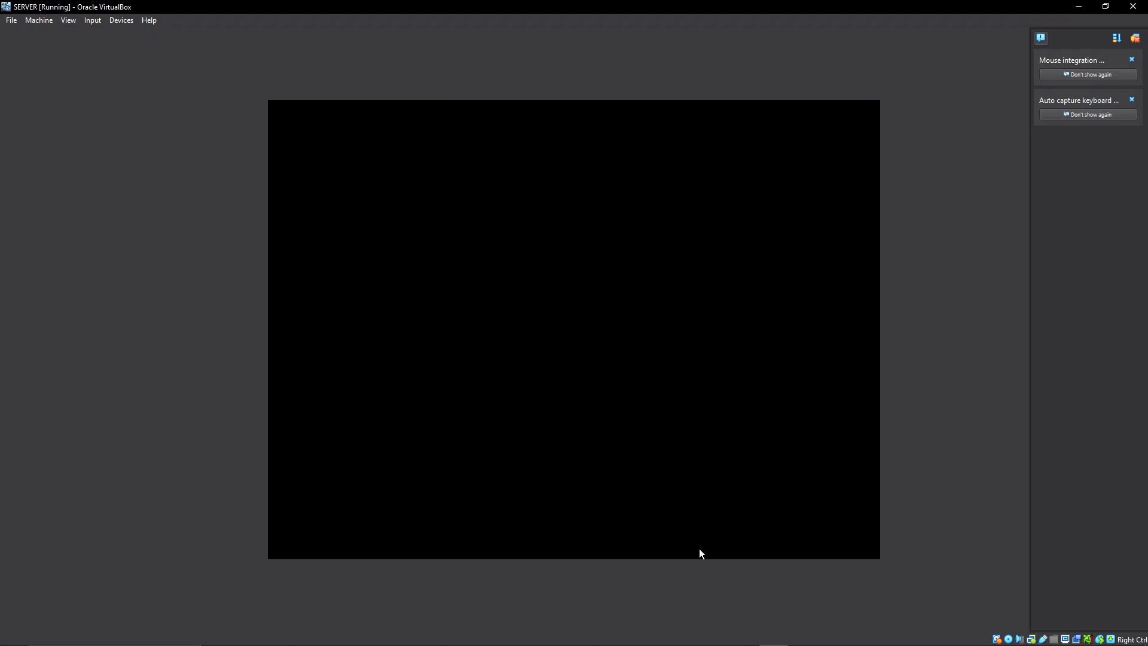
left_click(686, 641)
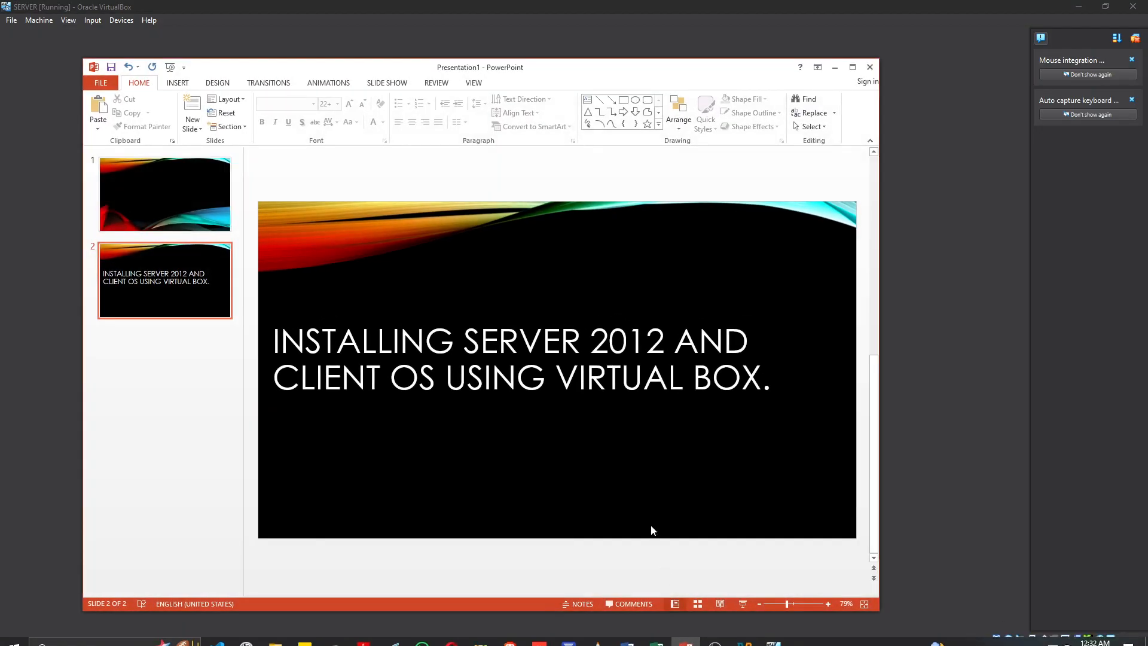
left_click(835, 67)
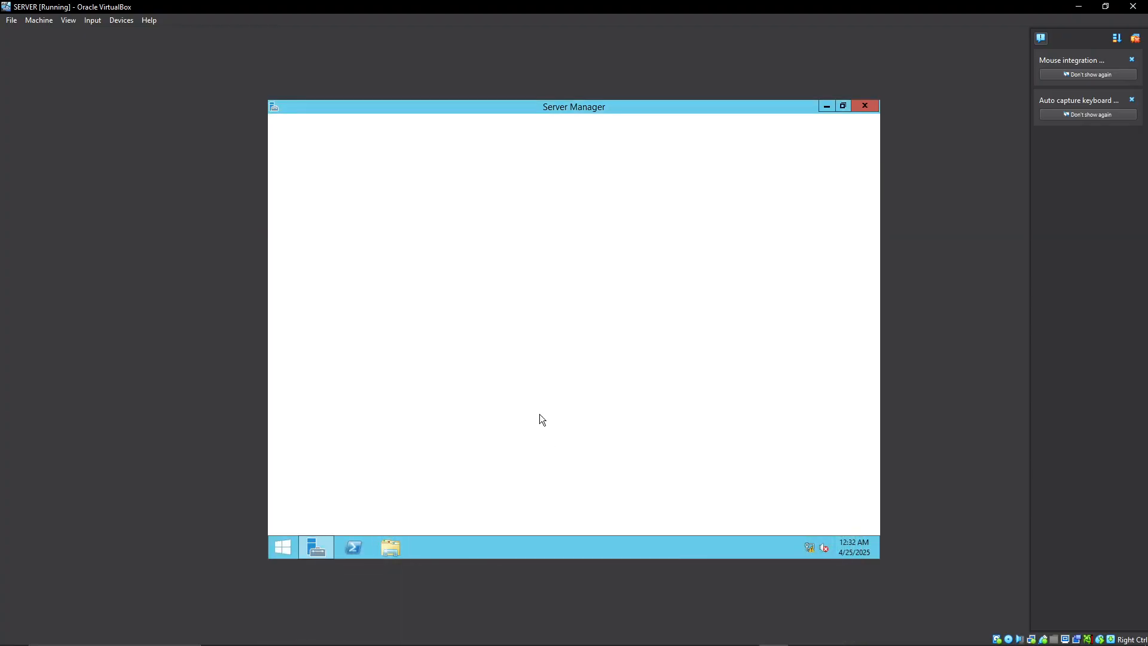
left_click(827, 107)
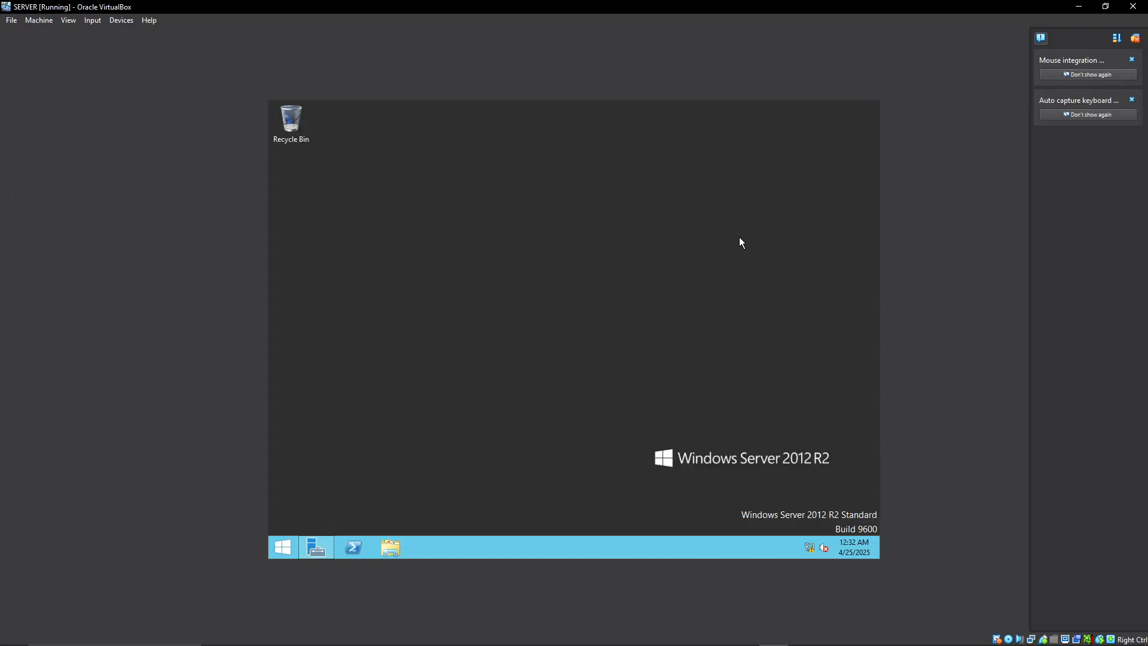
left_click(317, 551)
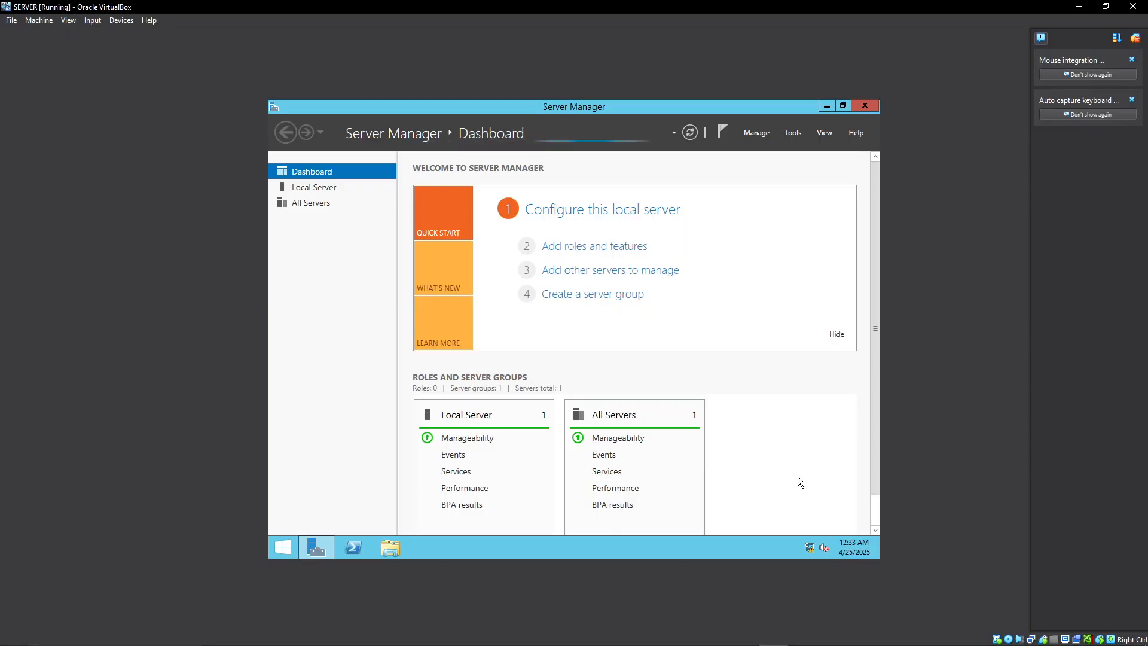
right_click(810, 549)
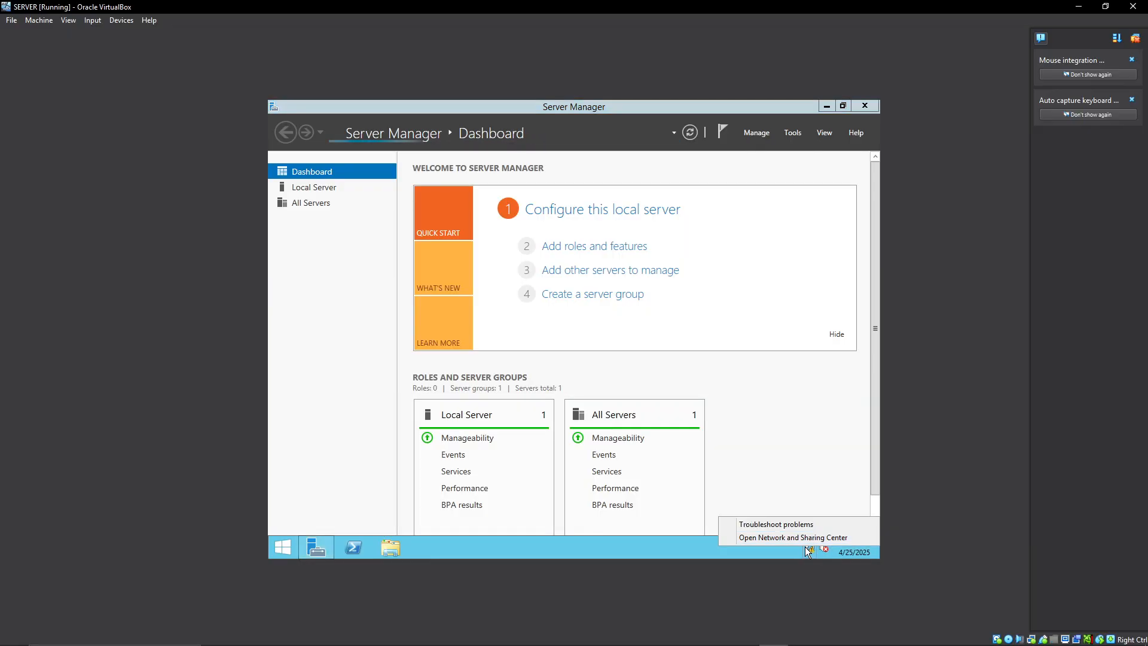
left_click(752, 440)
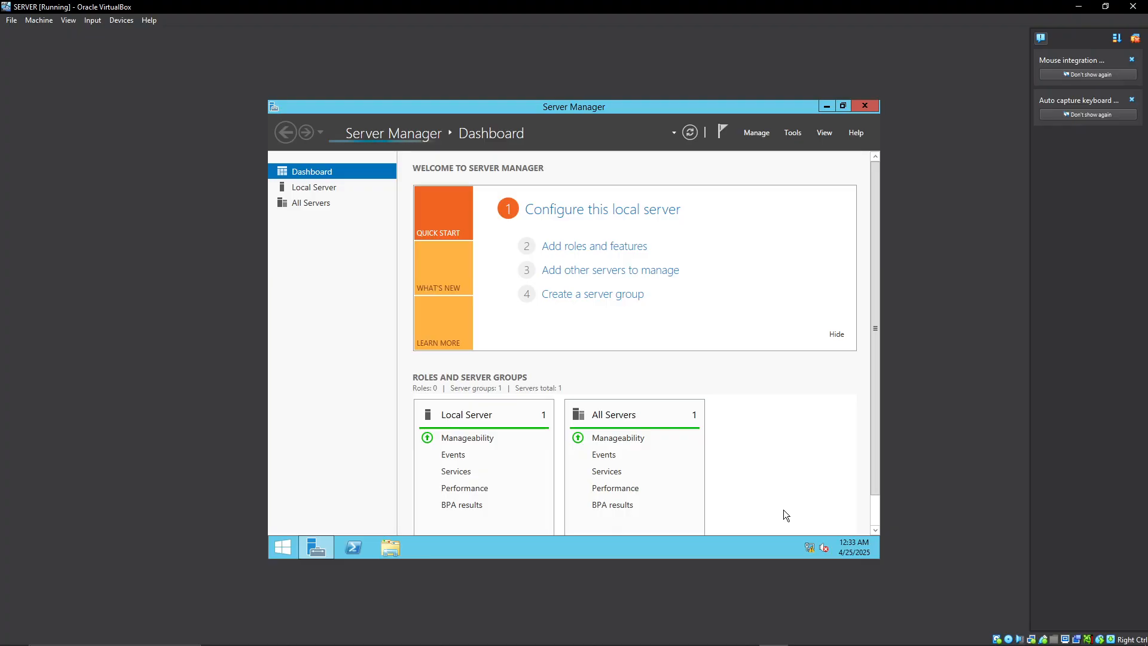
right_click(809, 546)
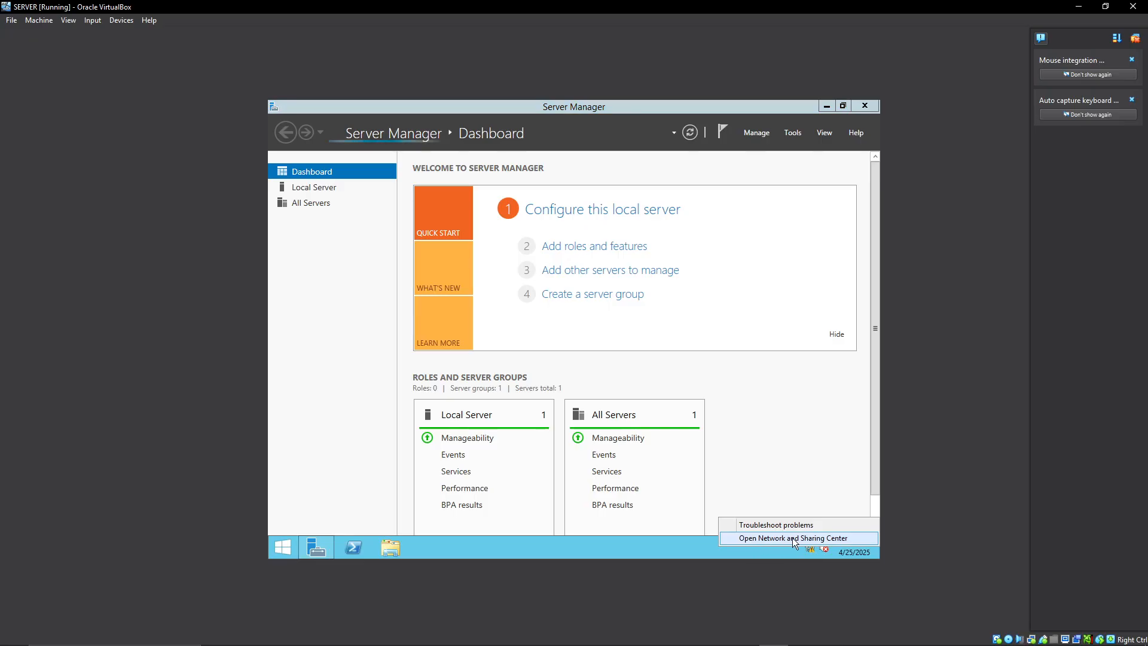
left_click(792, 537)
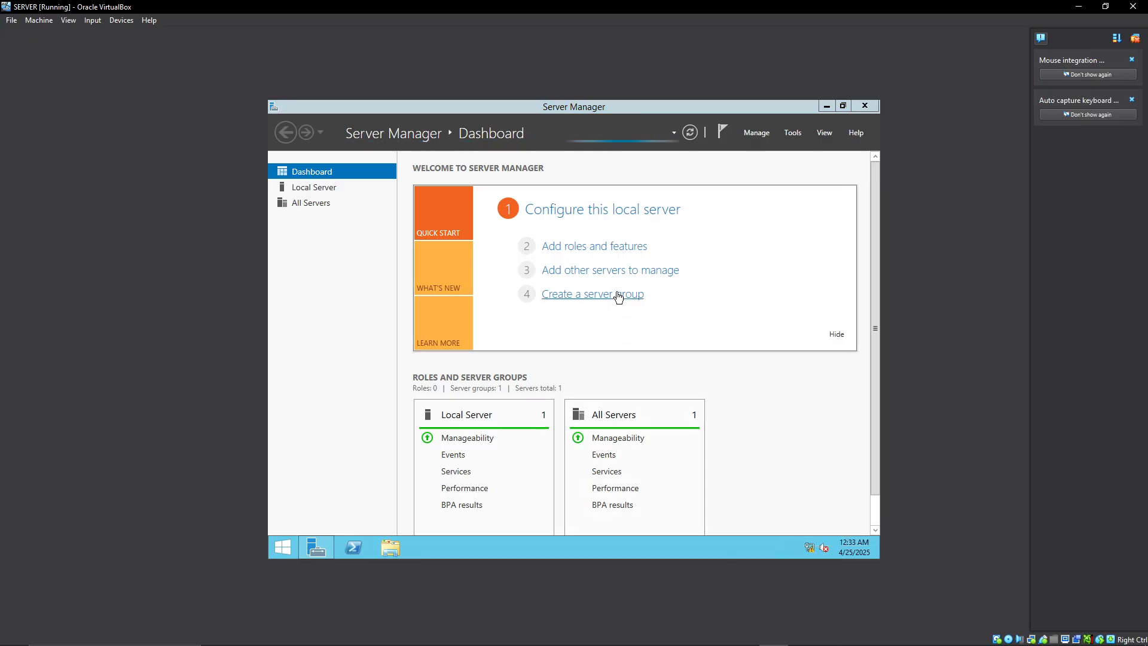
right_click(809, 552)
left_click(806, 547)
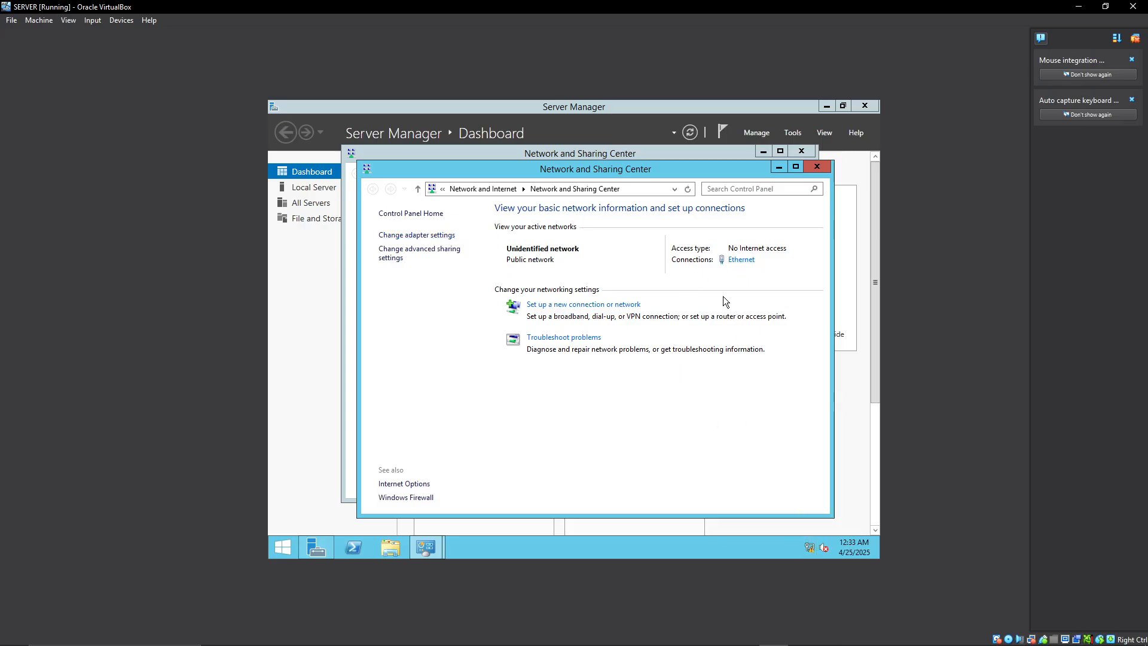
left_click(813, 170)
left_click(801, 151)
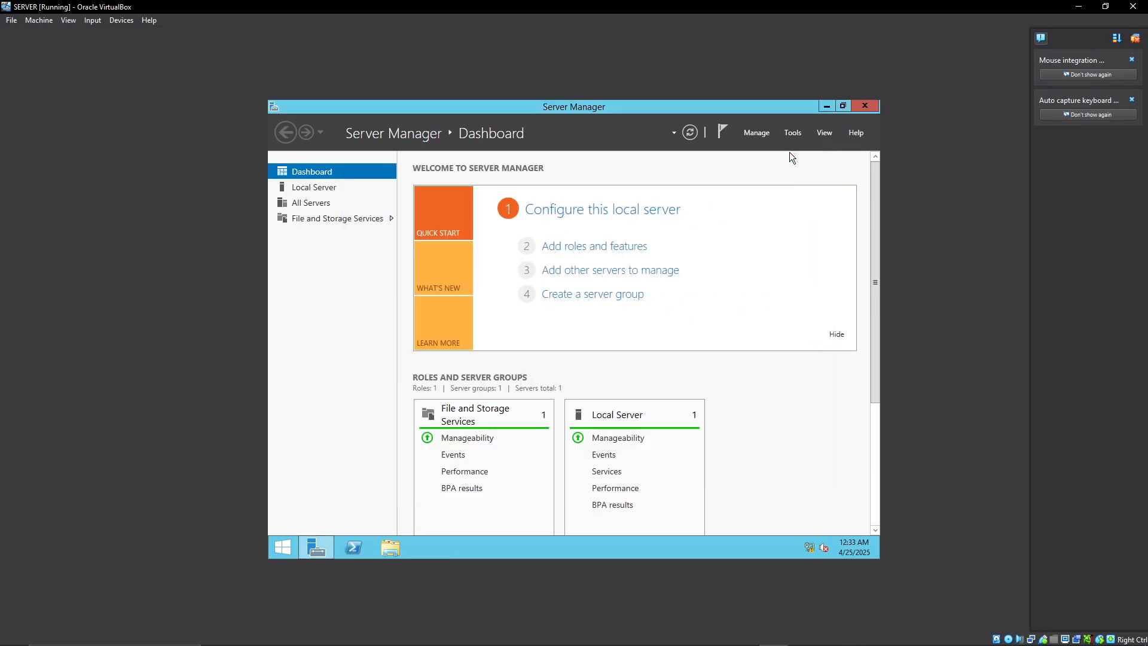
Minimize Server Manager and run NCPA.CPL to open the server's Network Connections.
left_click(824, 106)
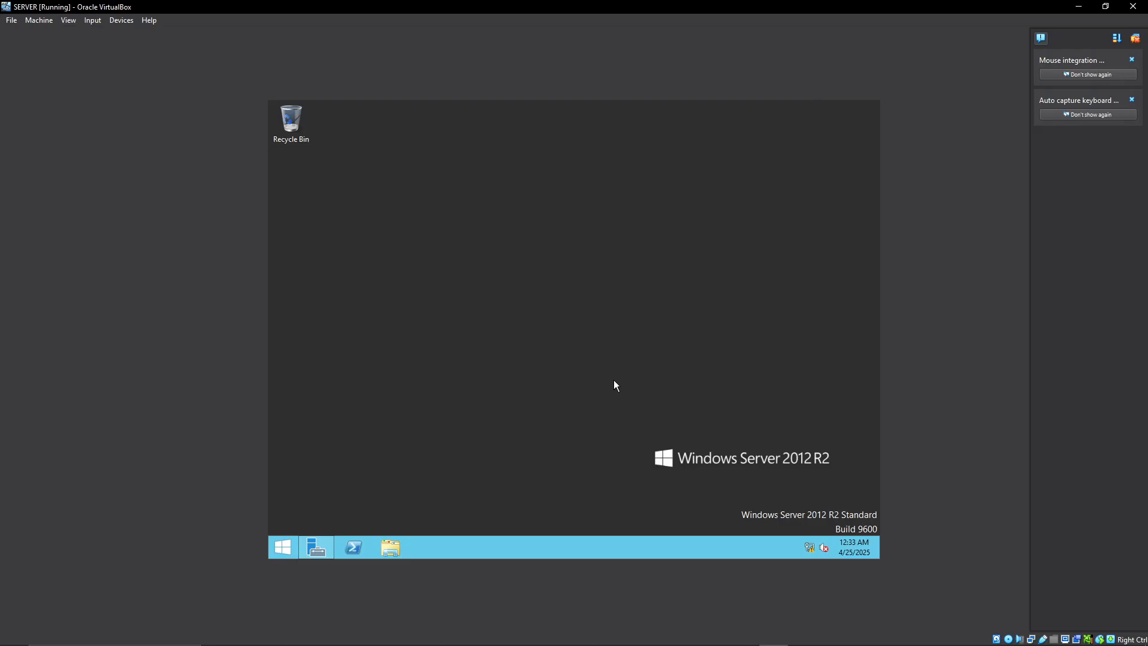
key("super+r")
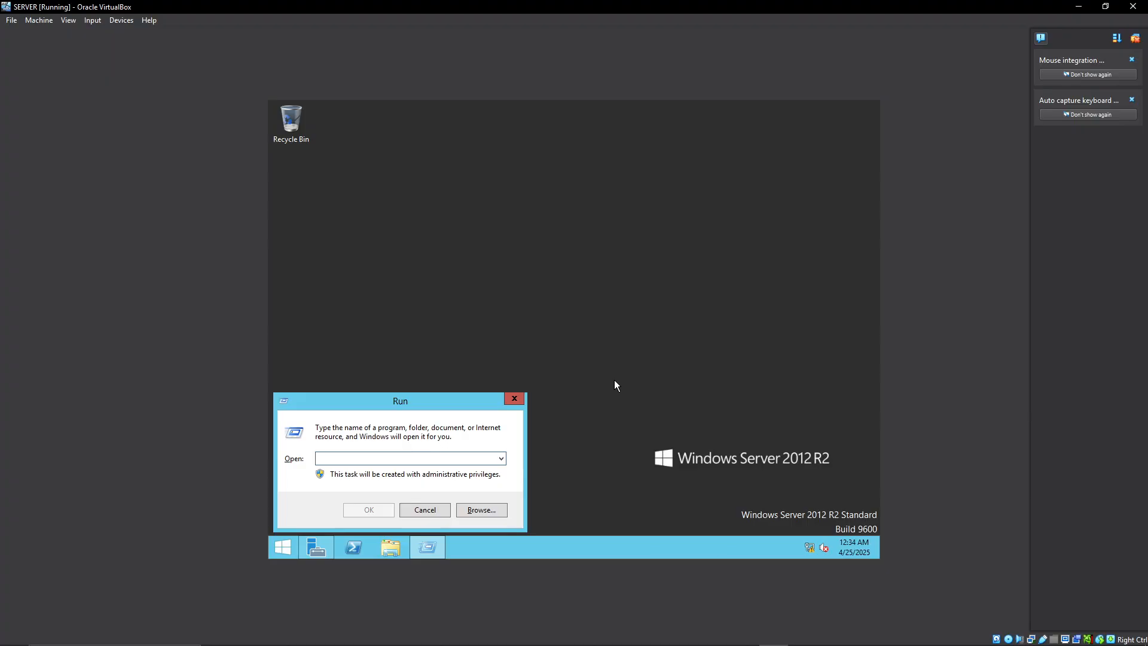
type("NC")
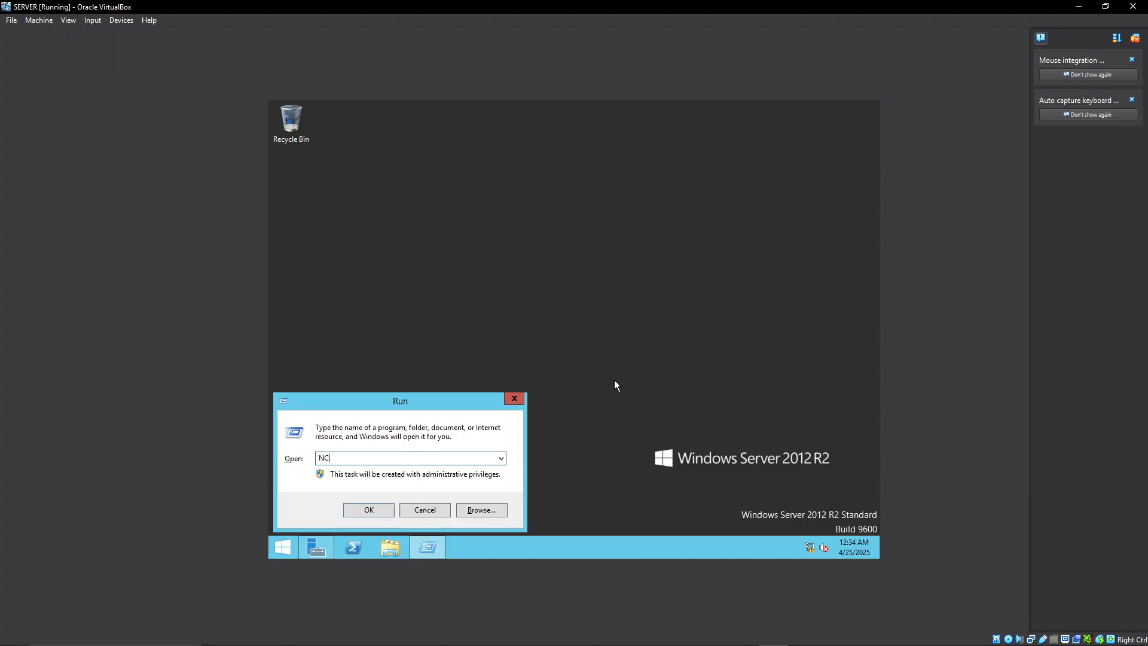
type("PA.CPL")
key("Return")
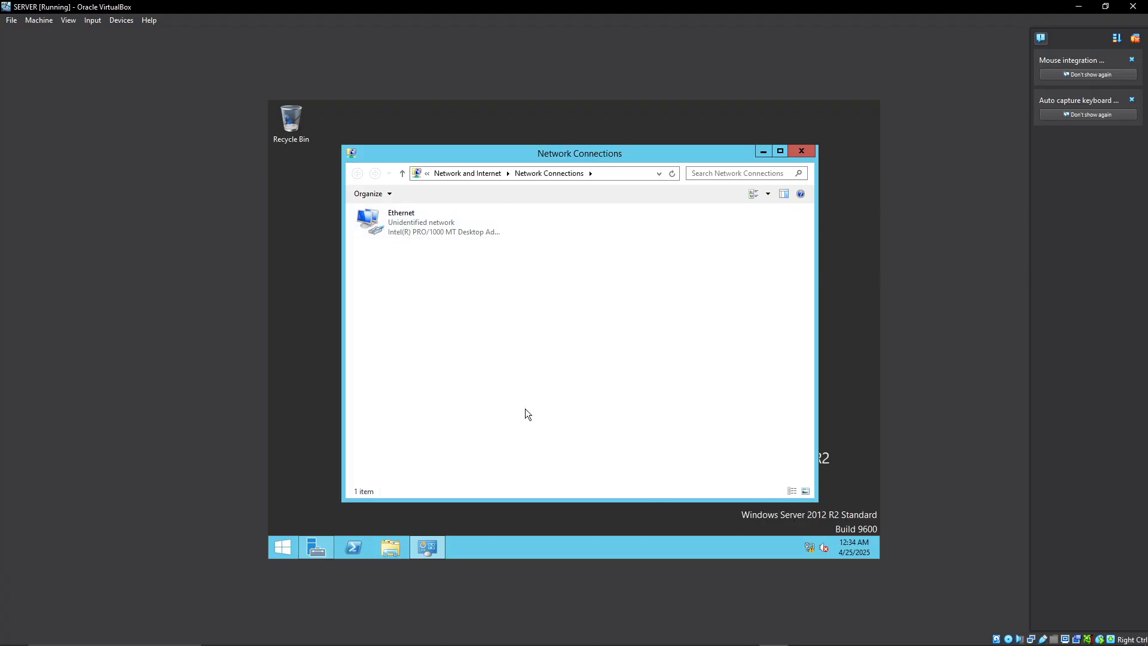
Give the Ethernet adapter the static IPv4 address 192.168.0.10 with subnet mask 255.255.255.0 and default gateway 192.168.0.1.
right_click(408, 221)
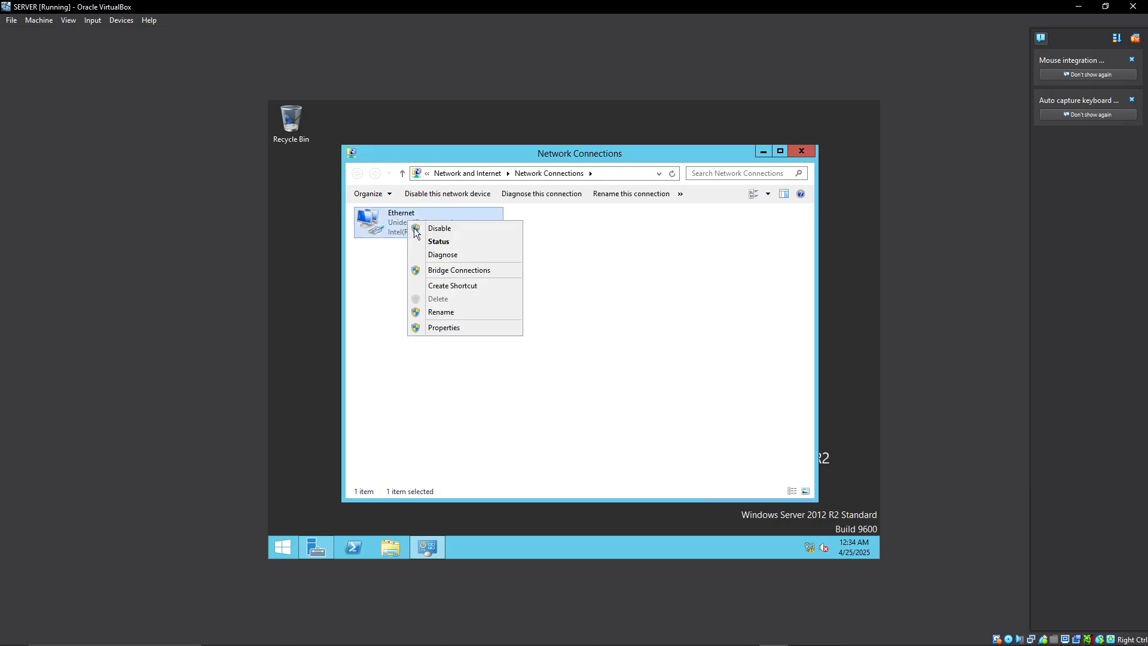
left_click(458, 328)
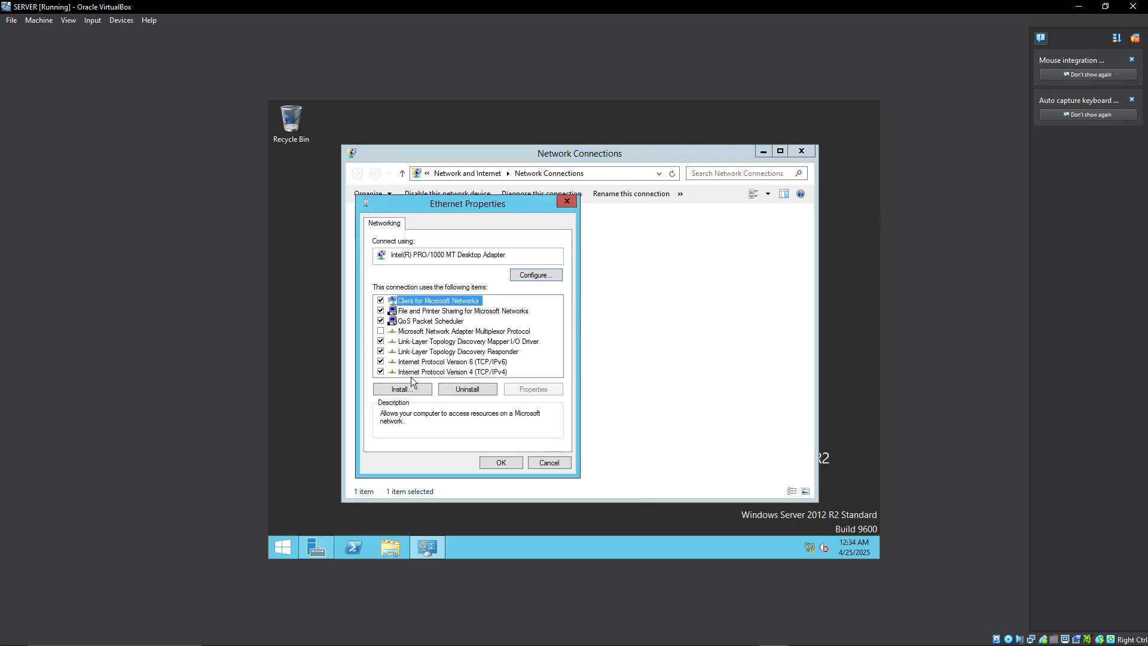
double_click(464, 374)
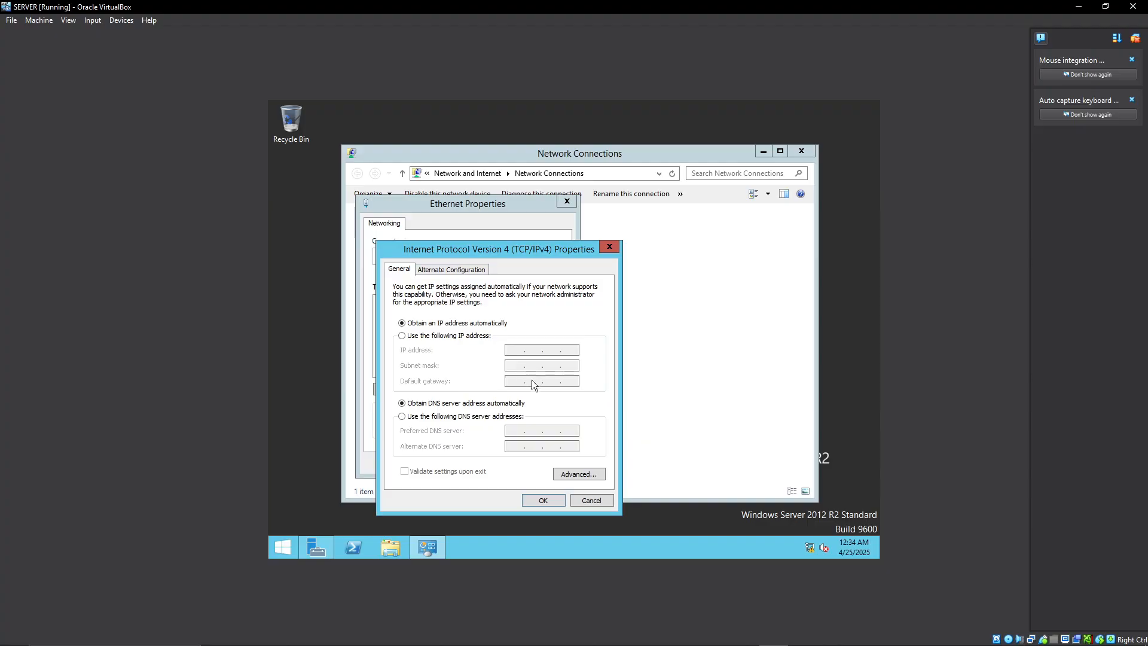
left_click(429, 338)
left_click(515, 350)
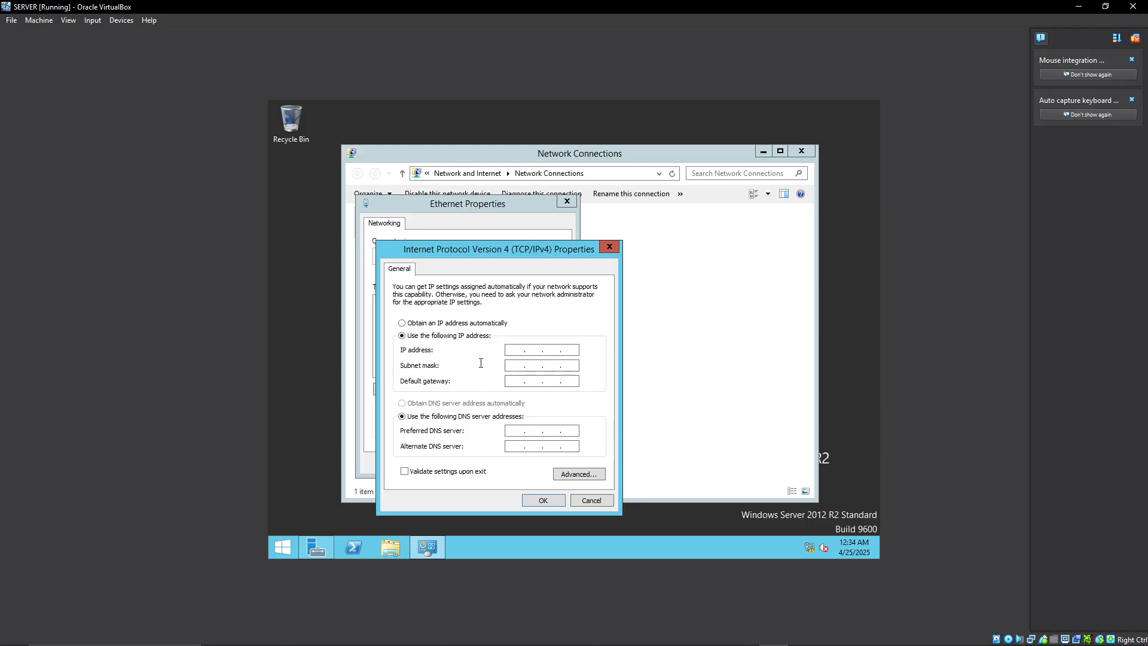
left_click(513, 351)
type("192 . 168 . 0")
type("10")
left_click(515, 365)
type("192 . 168")
Set the preferred DNS server to 192.168.0.10 and the alternate to 4.2.2.2, save the adapter settings and allow device discovery on the network.
left_click(515, 431)
left_click_drag(514, 349, 543, 352)
left_click(518, 429)
type("192 . 168 . 0 . 10")
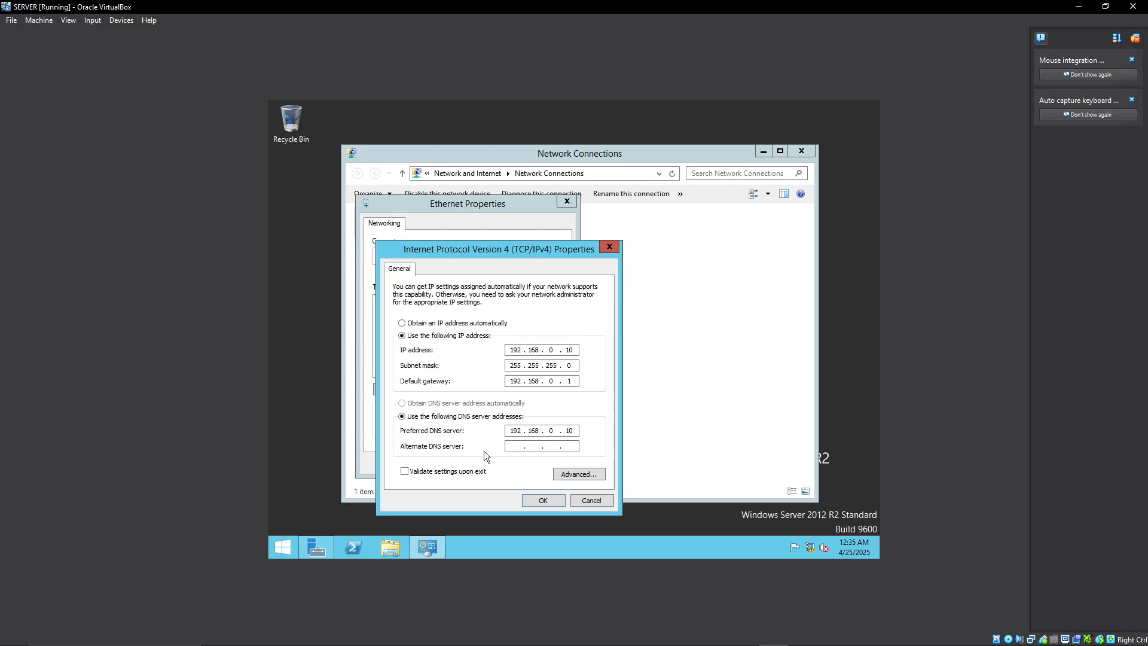
left_click(520, 446)
left_click(533, 502)
left_click(514, 461)
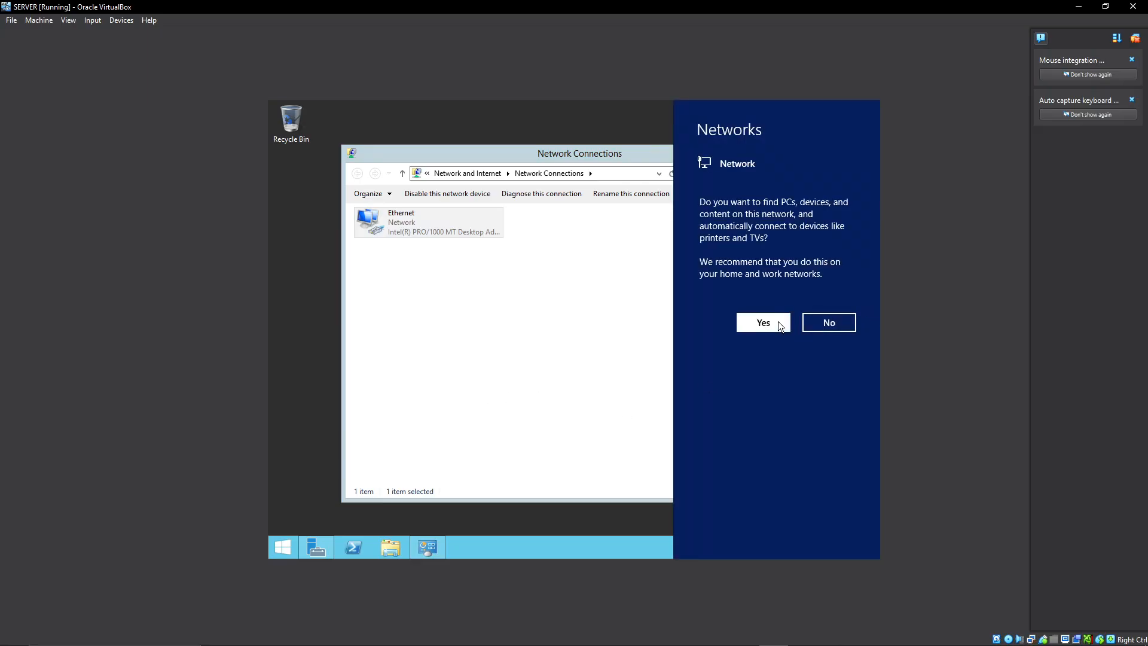
left_click(772, 324)
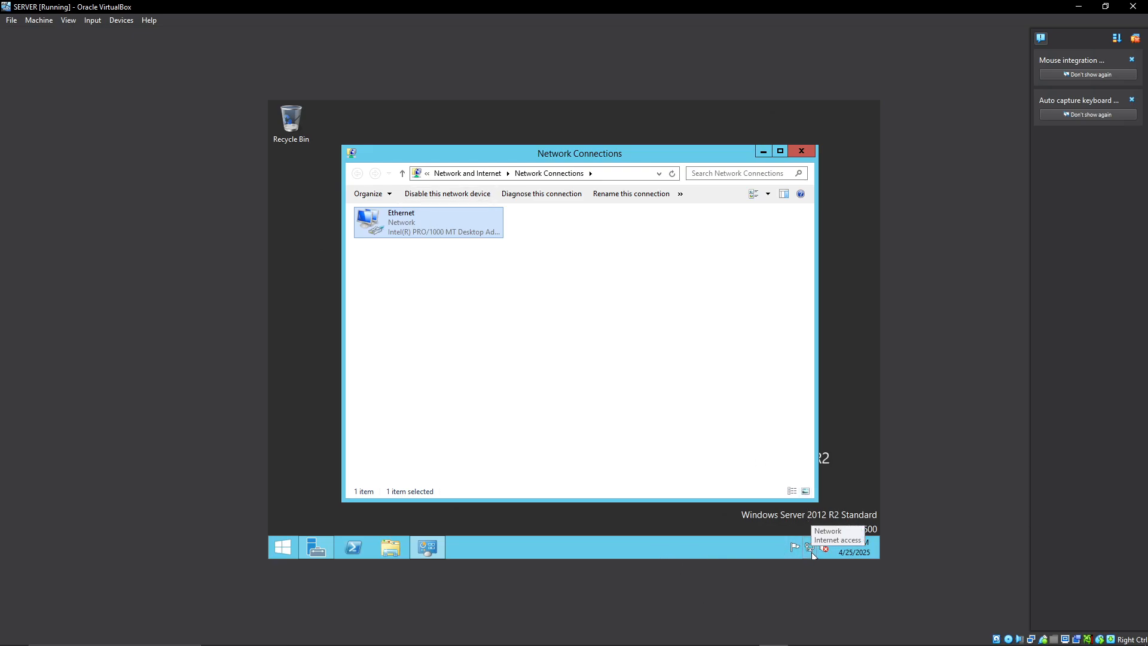
Check the Ethernet connection's status and its IPv4 address details, then close Network Connections.
double_click(433, 220)
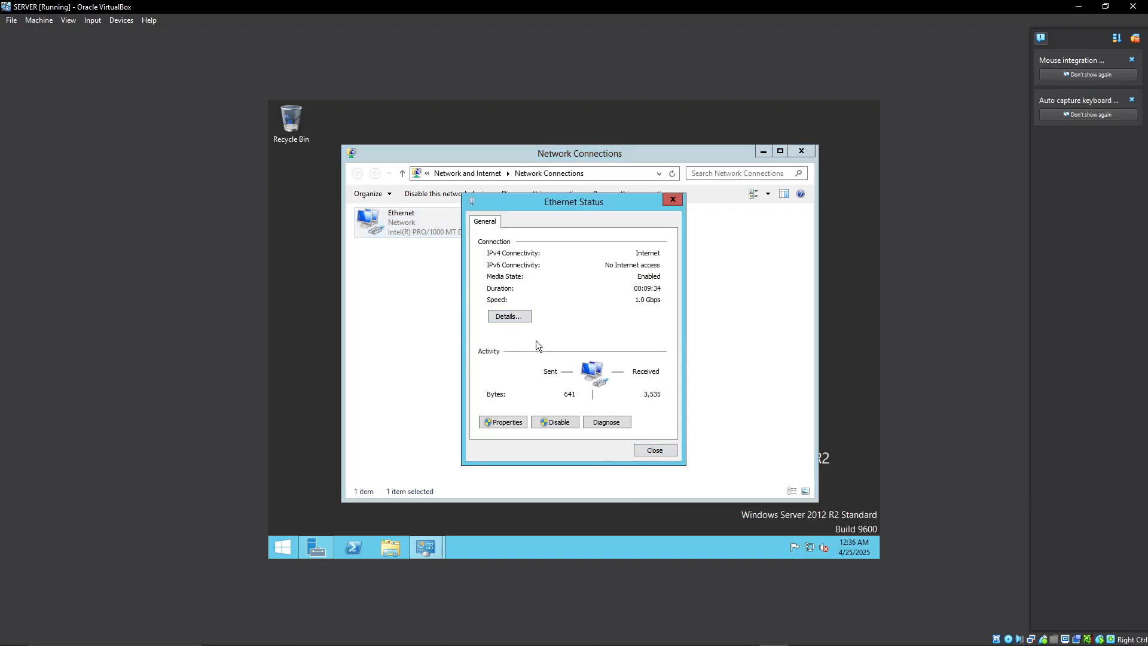
left_click(504, 315)
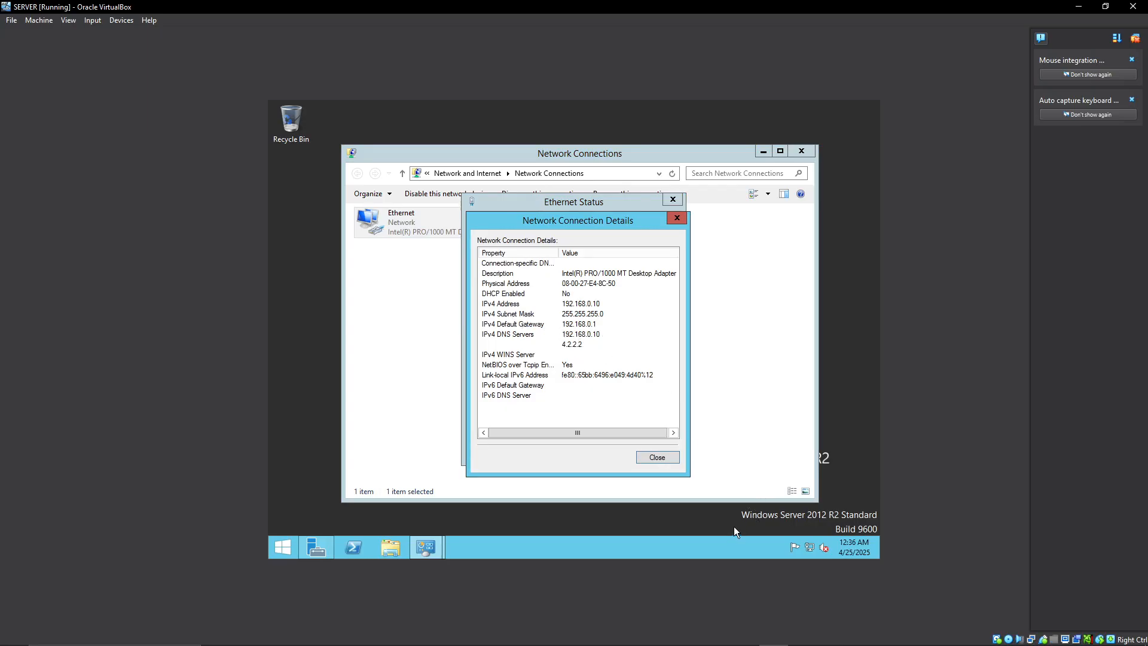
left_click(600, 305)
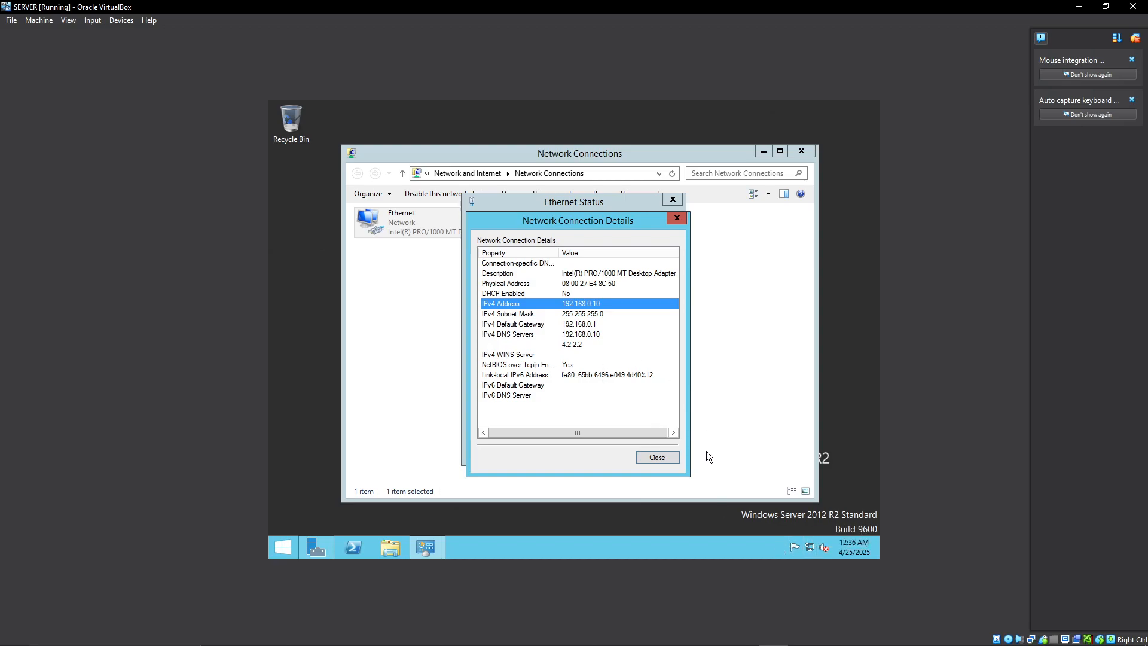
left_click(657, 458)
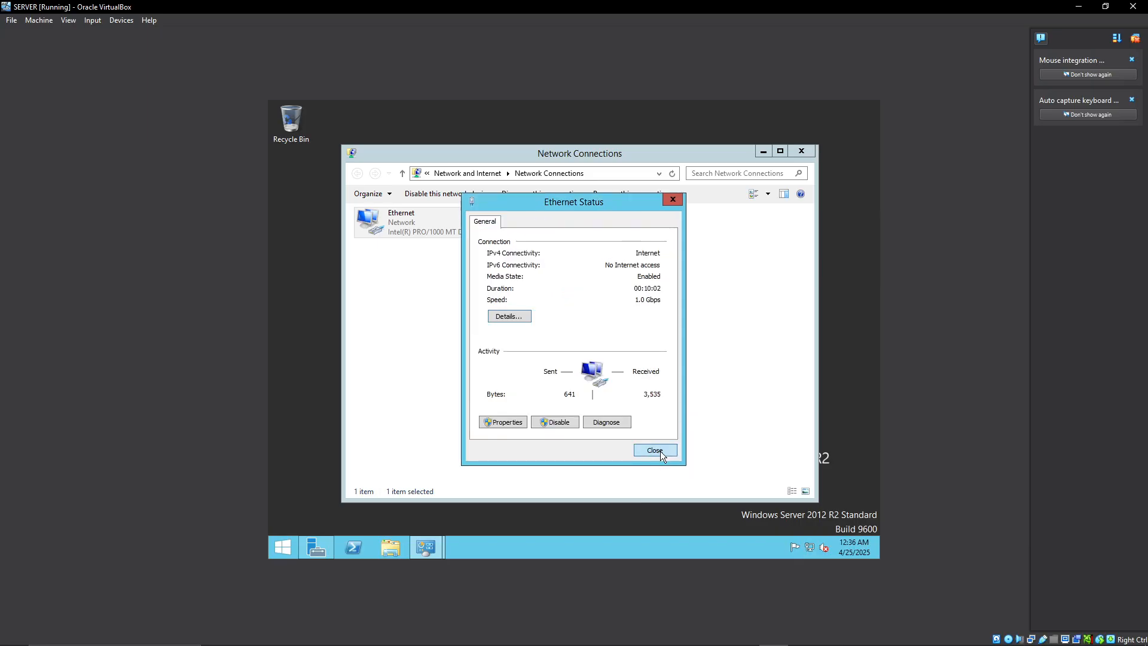
left_click(655, 450)
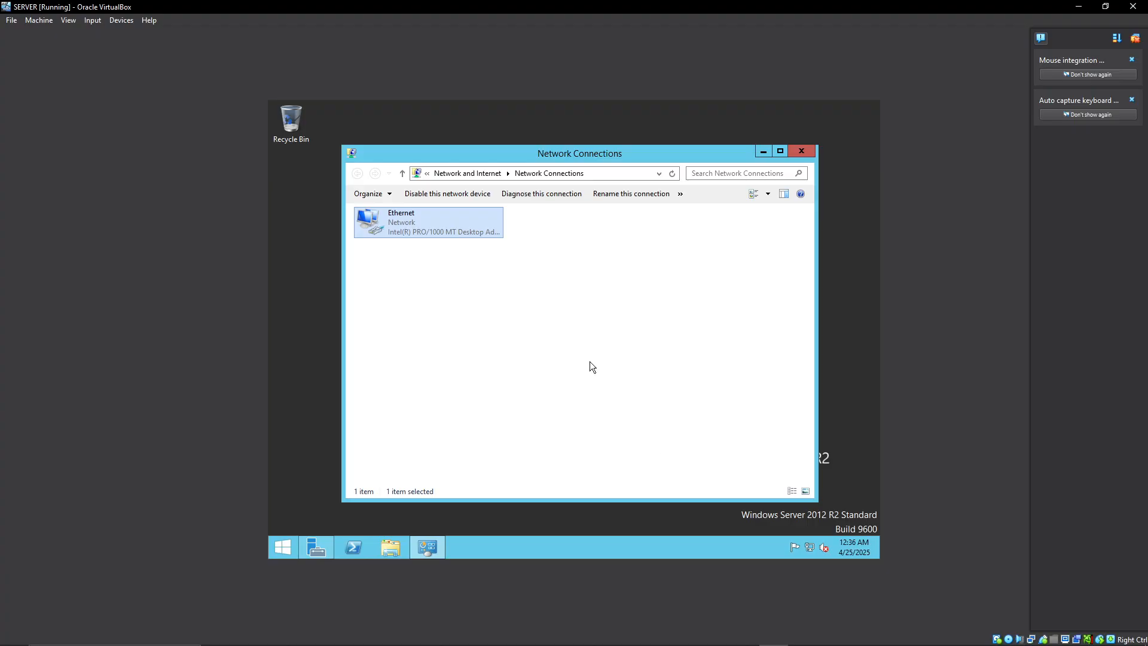
left_click(800, 151)
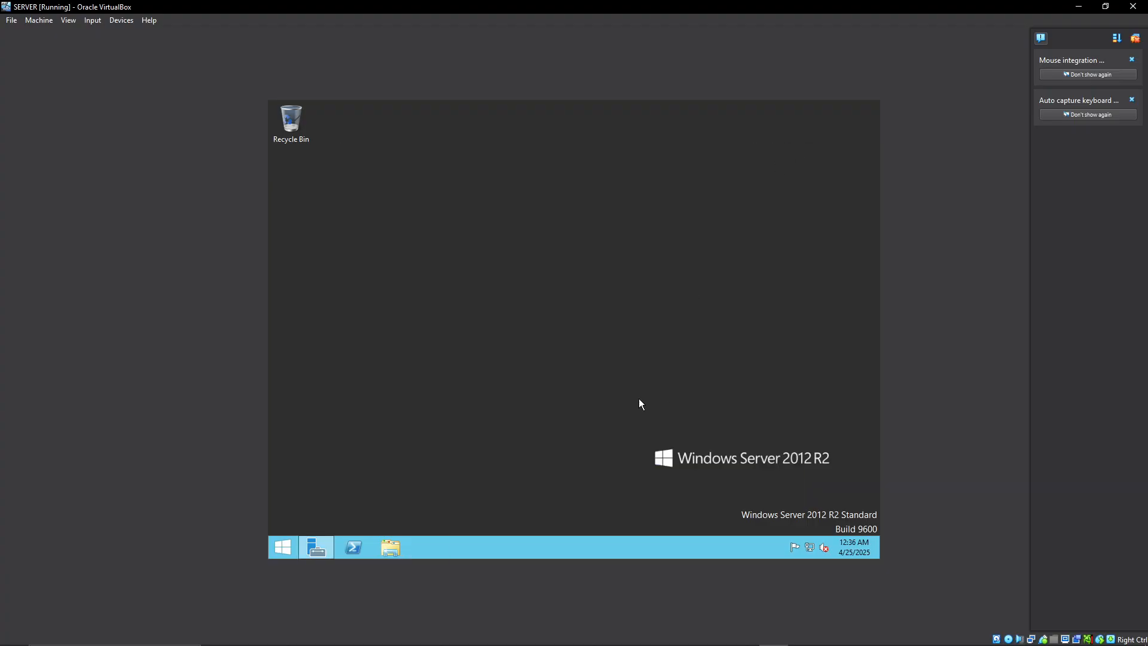
left_click(315, 548)
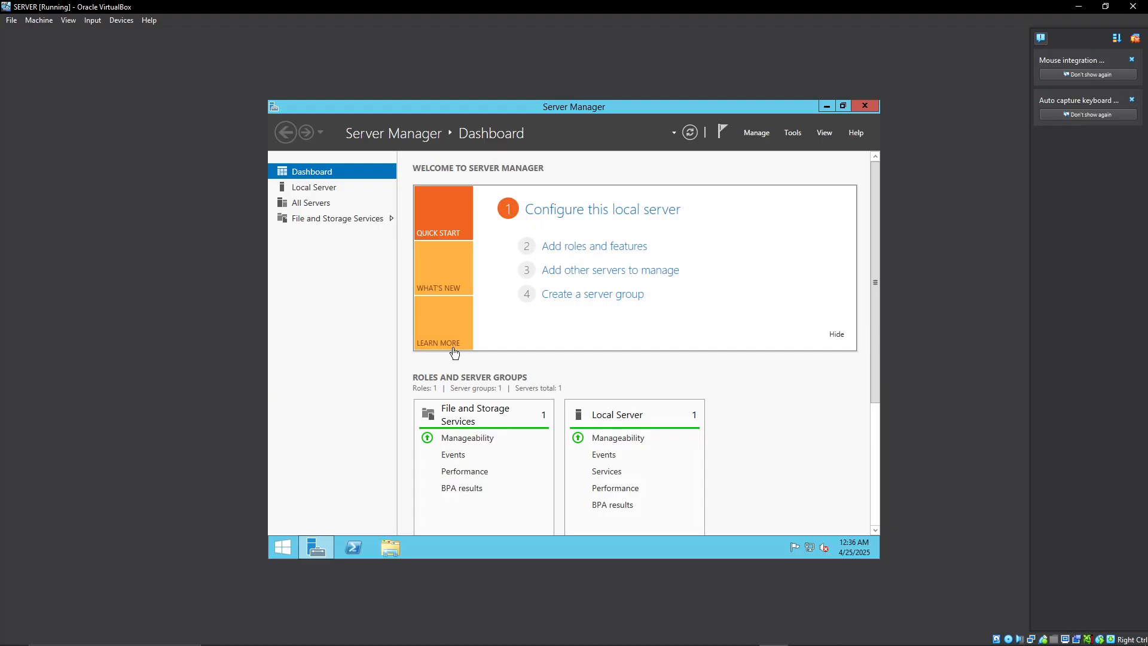
left_click(573, 261)
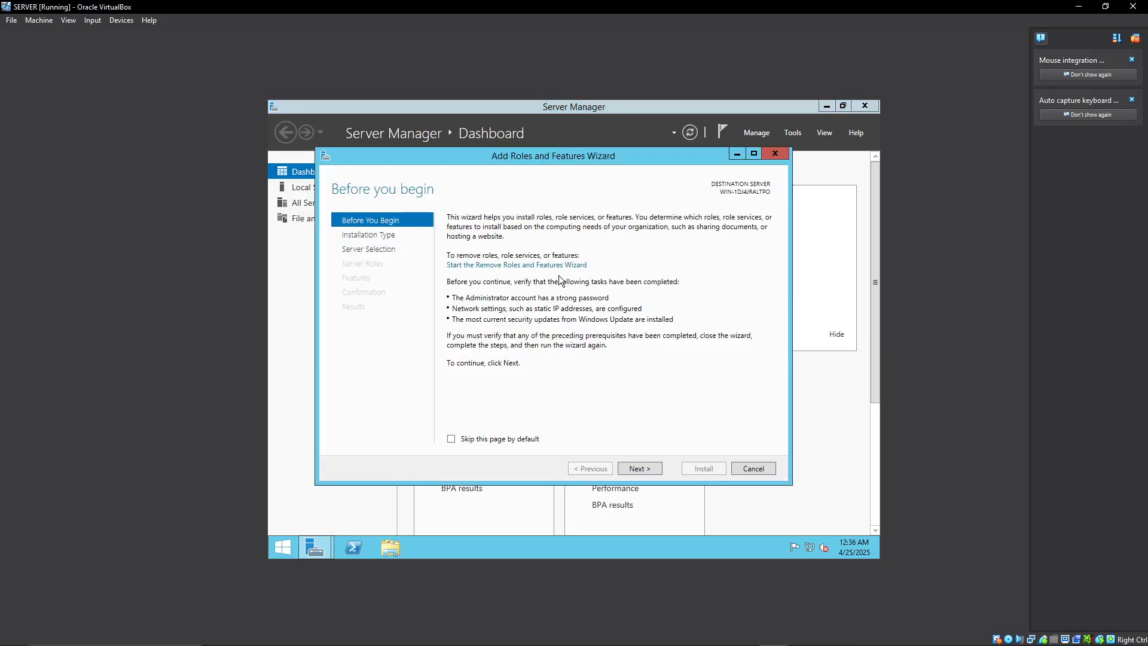
left_click(633, 466)
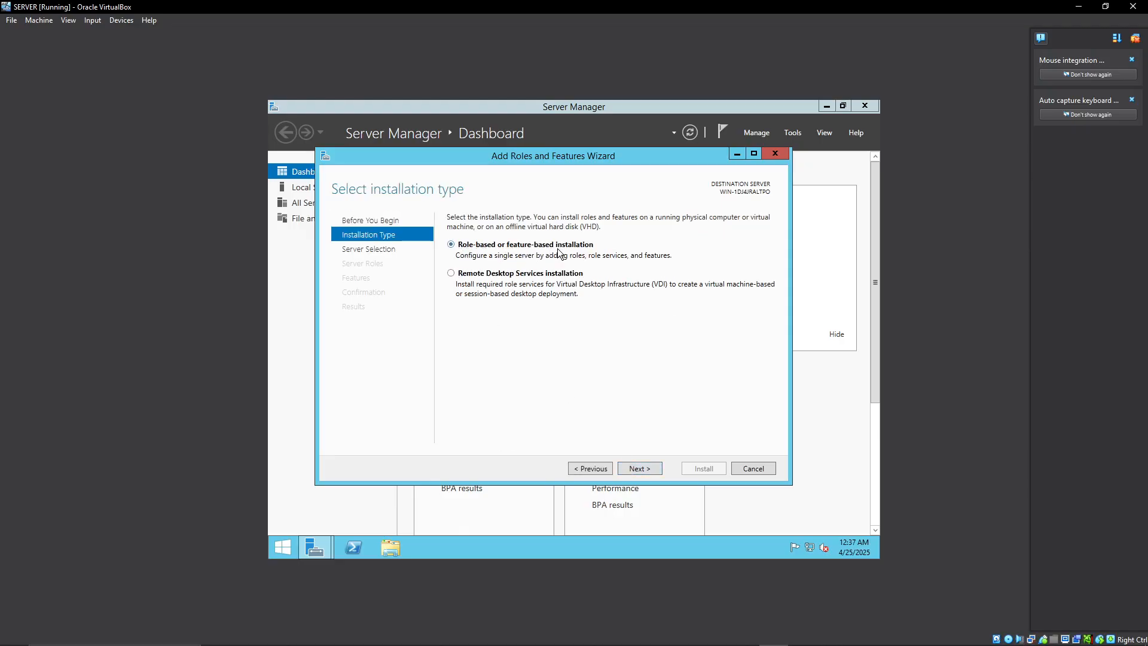
left_click(634, 466)
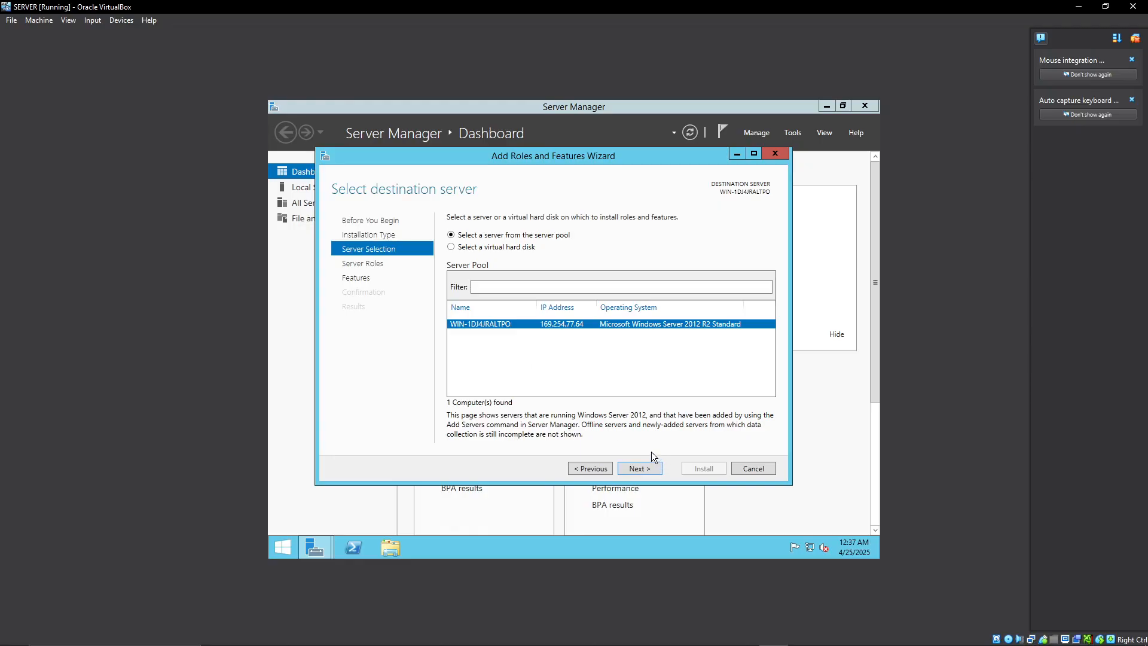
left_click(748, 470)
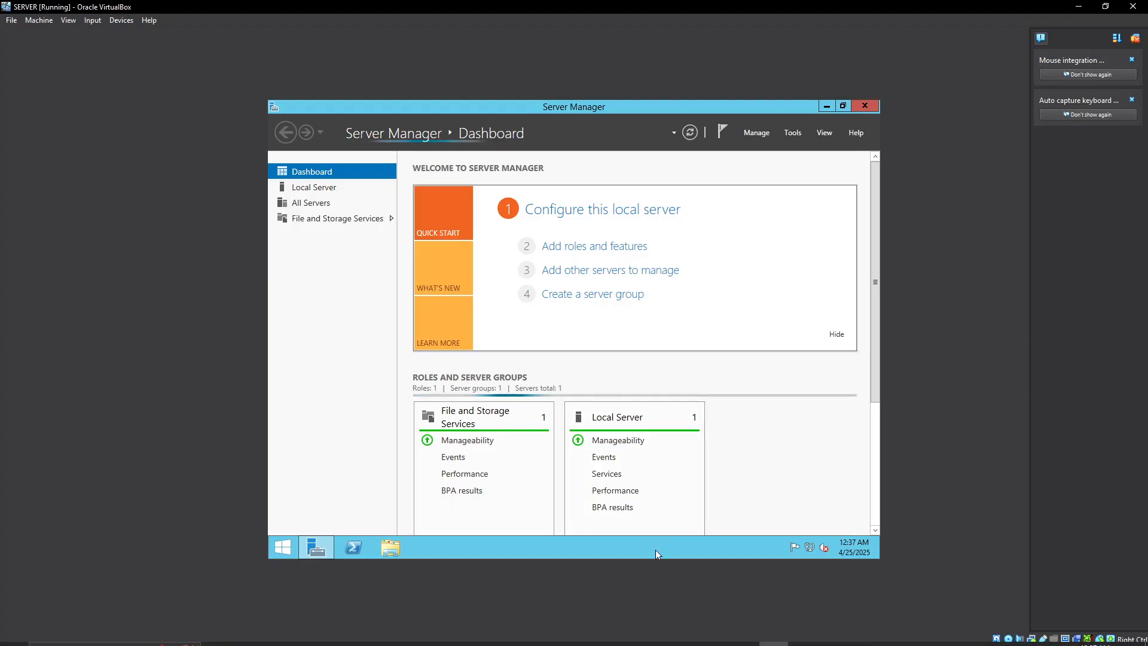
mouse_move(694, 630)
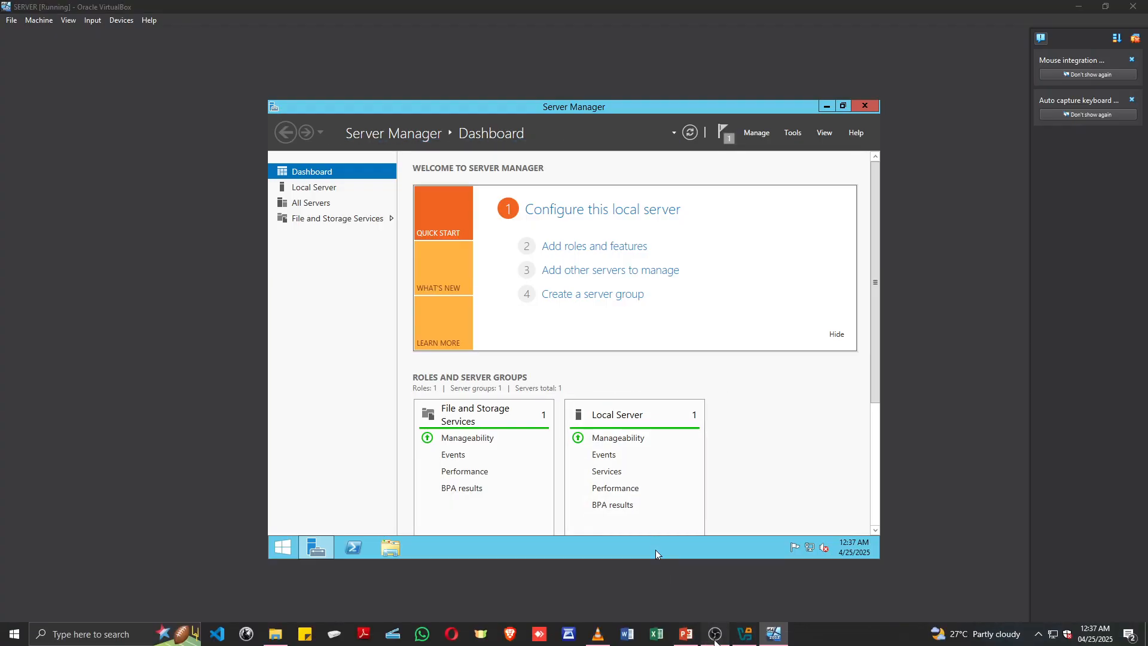
left_click(715, 634)
left_click(715, 635)
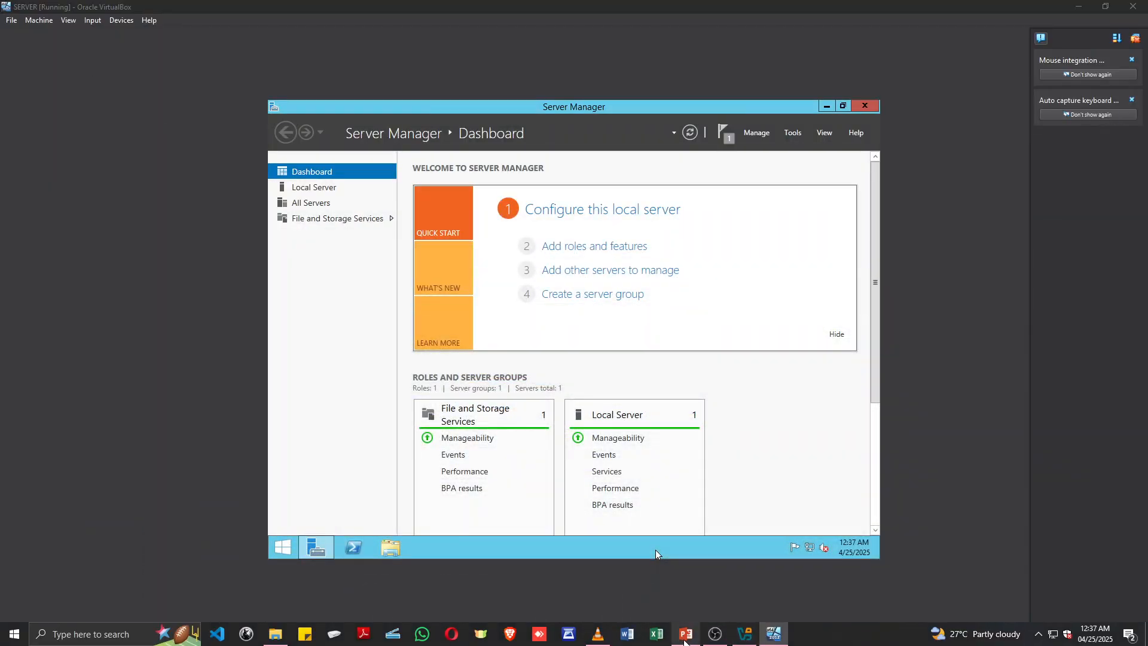
left_click(686, 635)
left_click(835, 67)
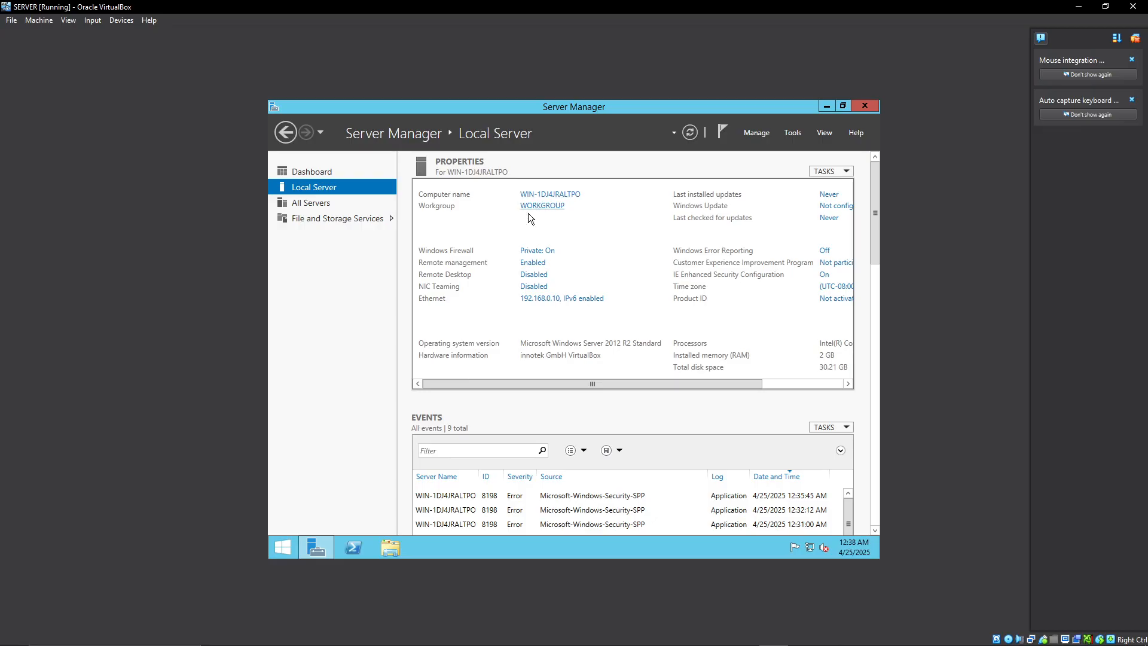
Return to the dashboard and start adding roles with a role-based installation on the pool server at 192.168.0.10.
left_click_drag(518, 380, 456, 351)
left_click(310, 165)
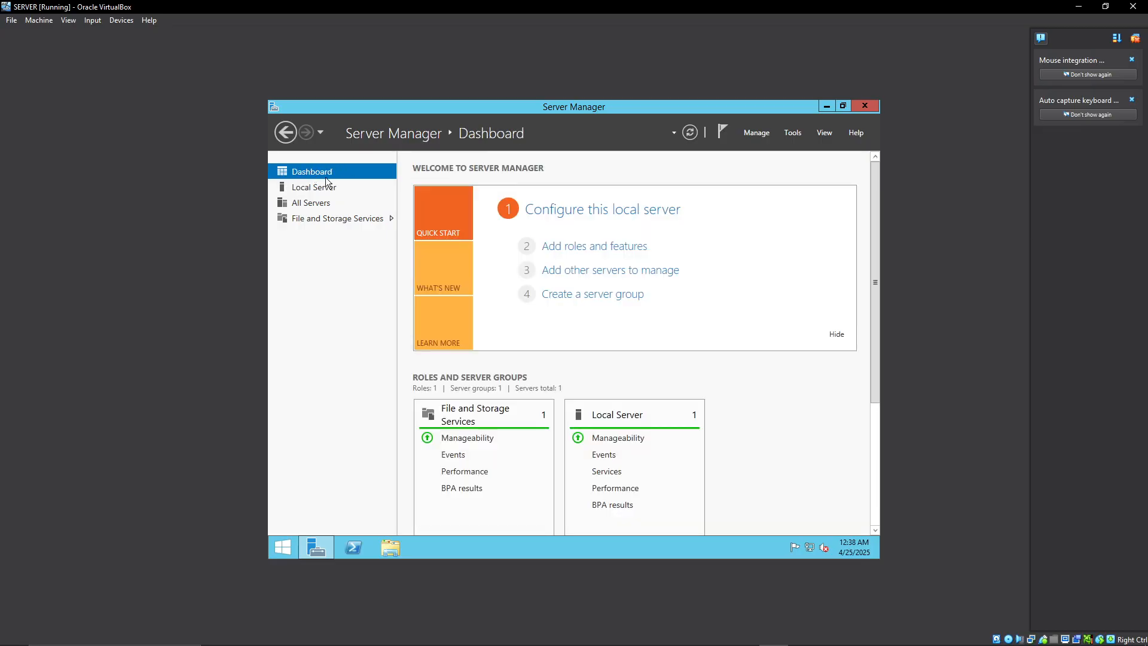
left_click(587, 249)
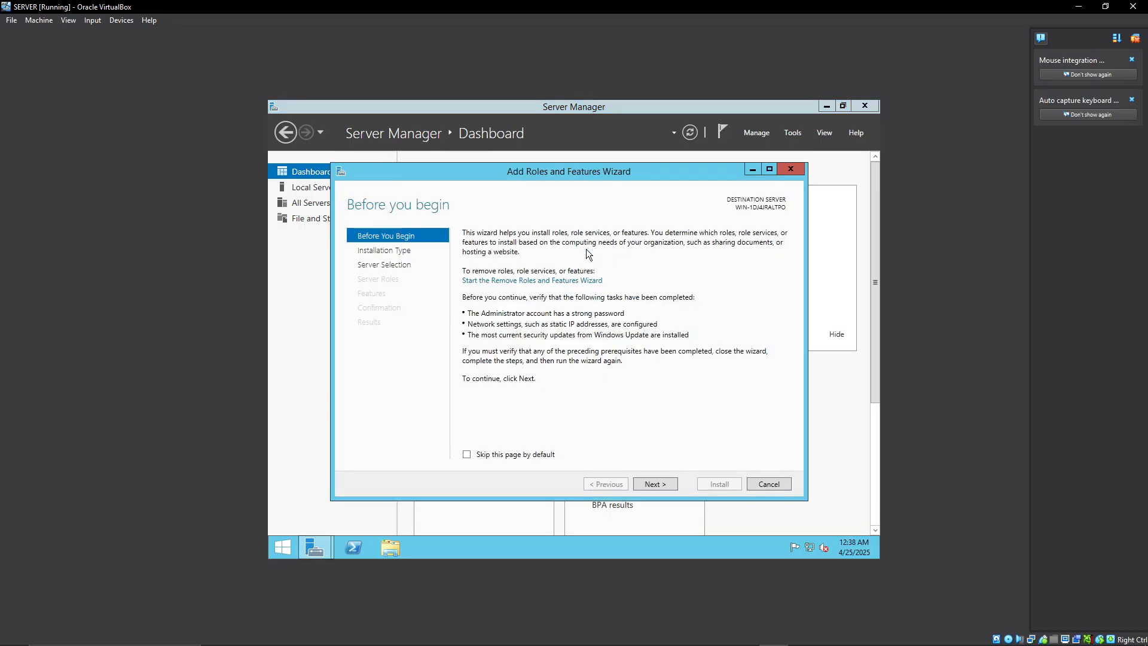
left_click(652, 482)
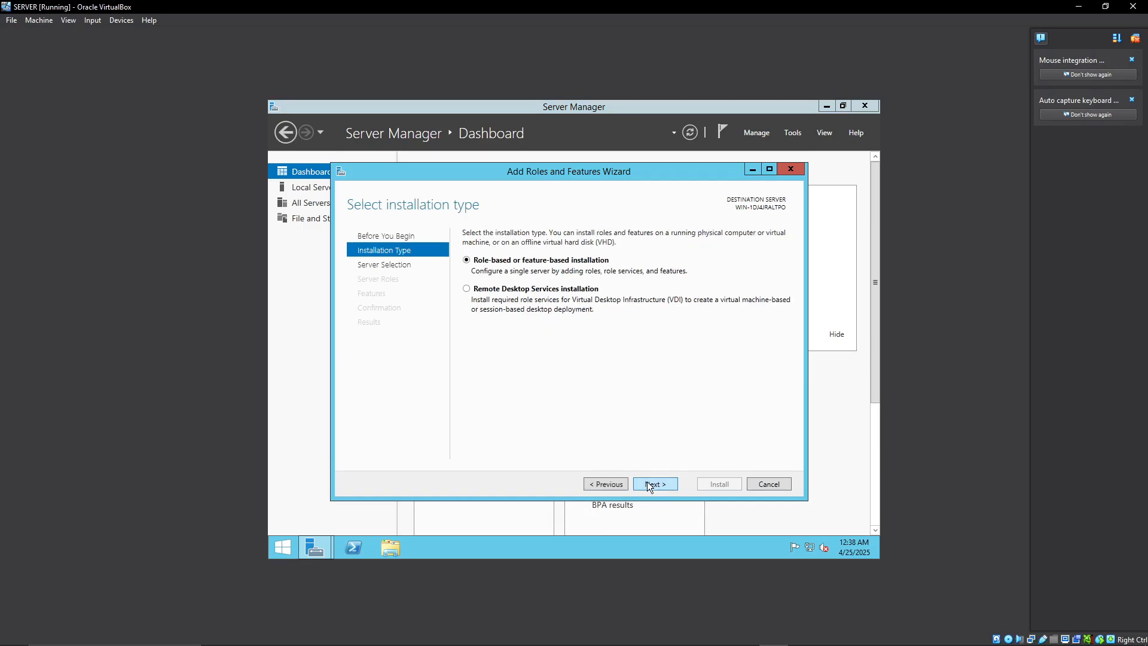
left_click(647, 482)
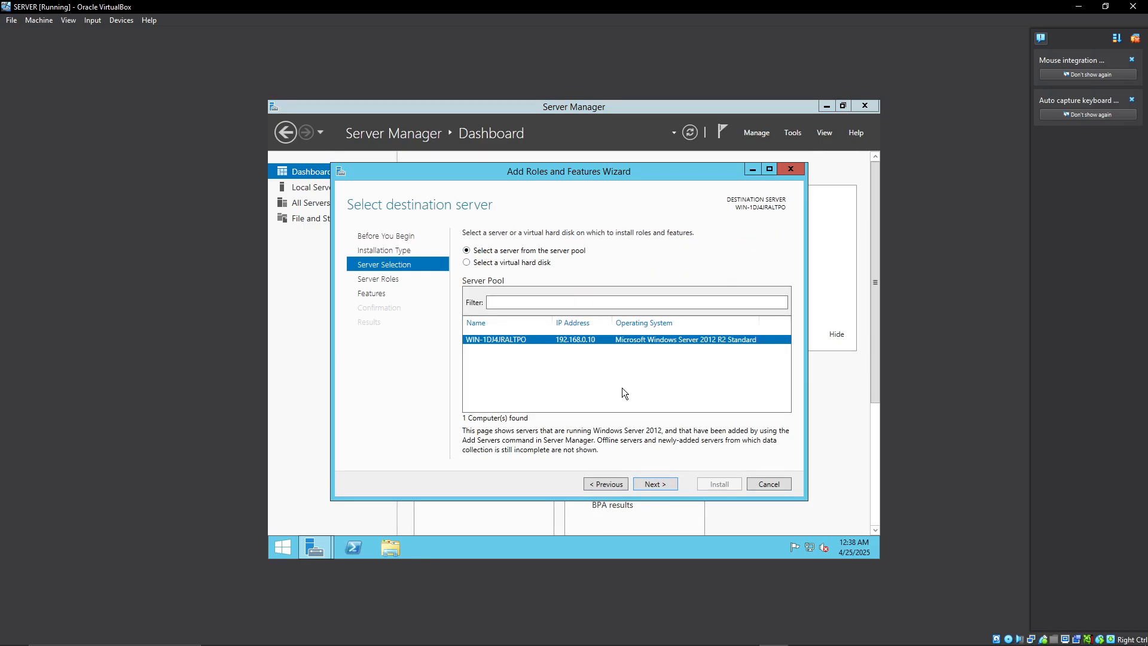
left_click(652, 484)
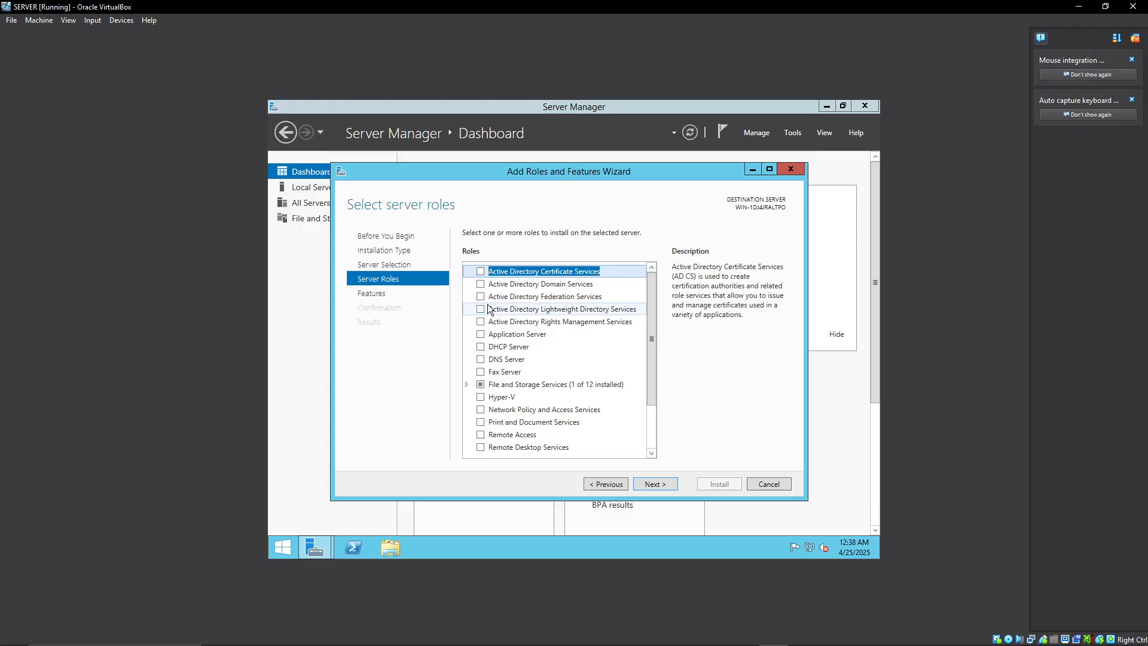
Select the Active Directory Domain Services, DHCP Server and DNS Server roles, including their required features and management tools.
left_click(480, 285)
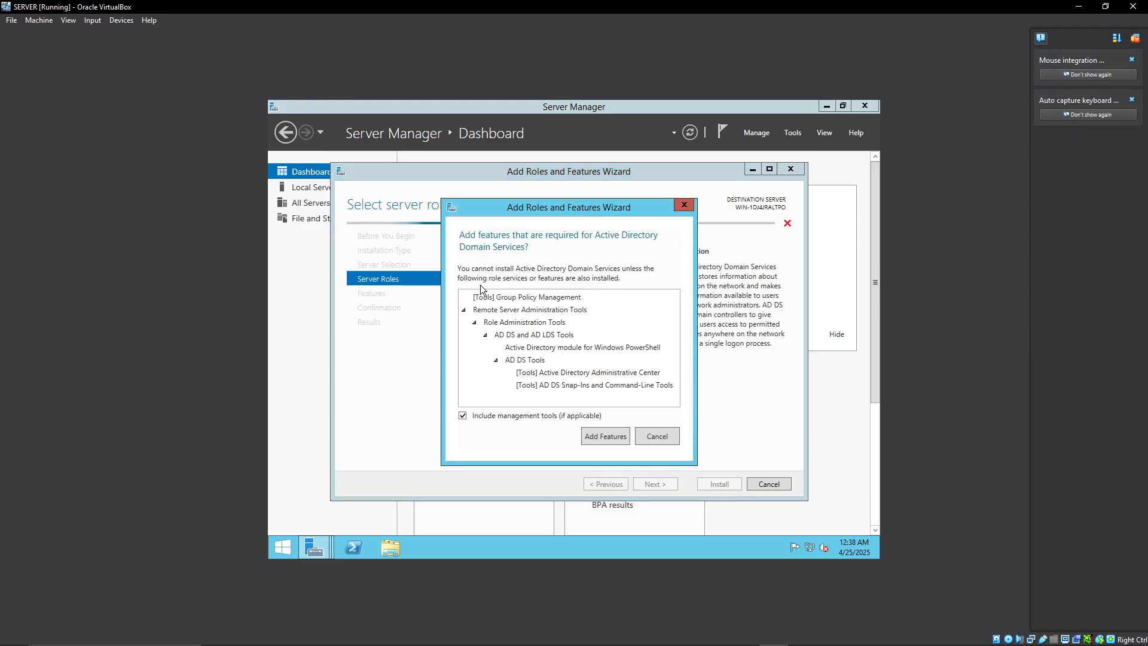
left_click(600, 436)
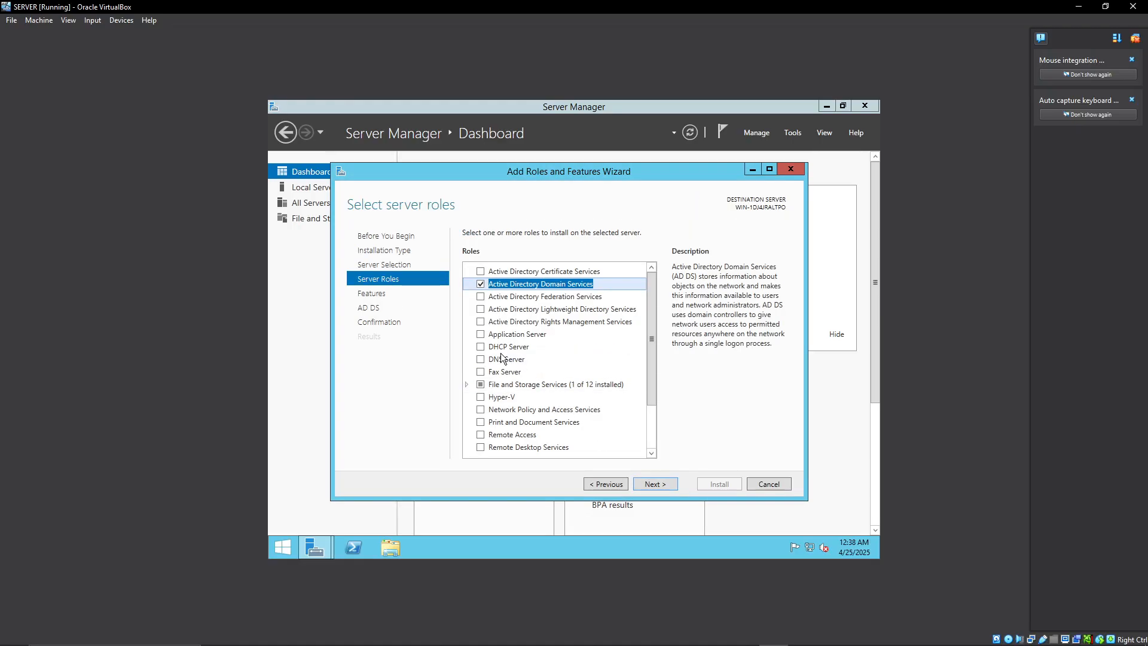
left_click(482, 347)
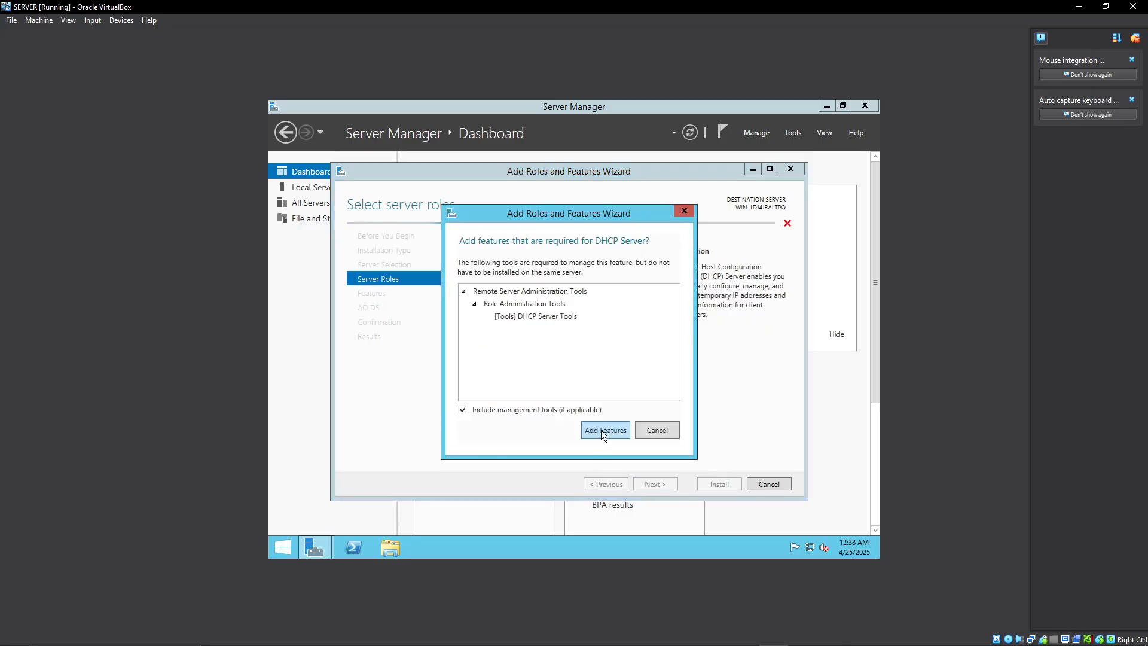
left_click(601, 430)
left_click(481, 359)
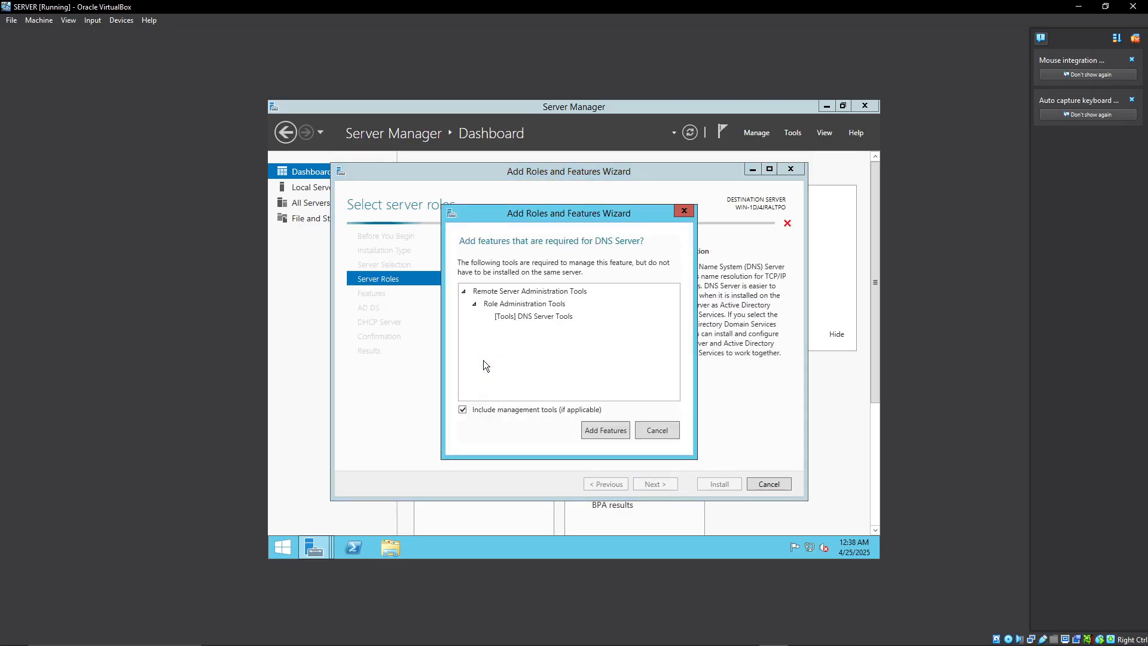
left_click(608, 432)
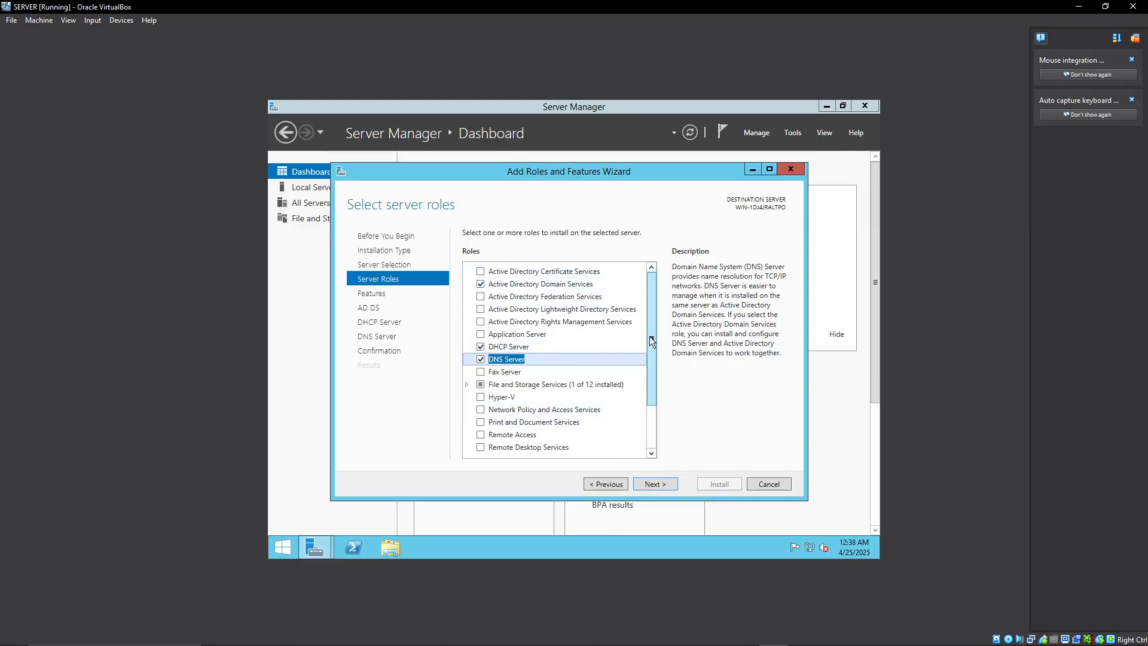
scroll(651, 376, "down", 2)
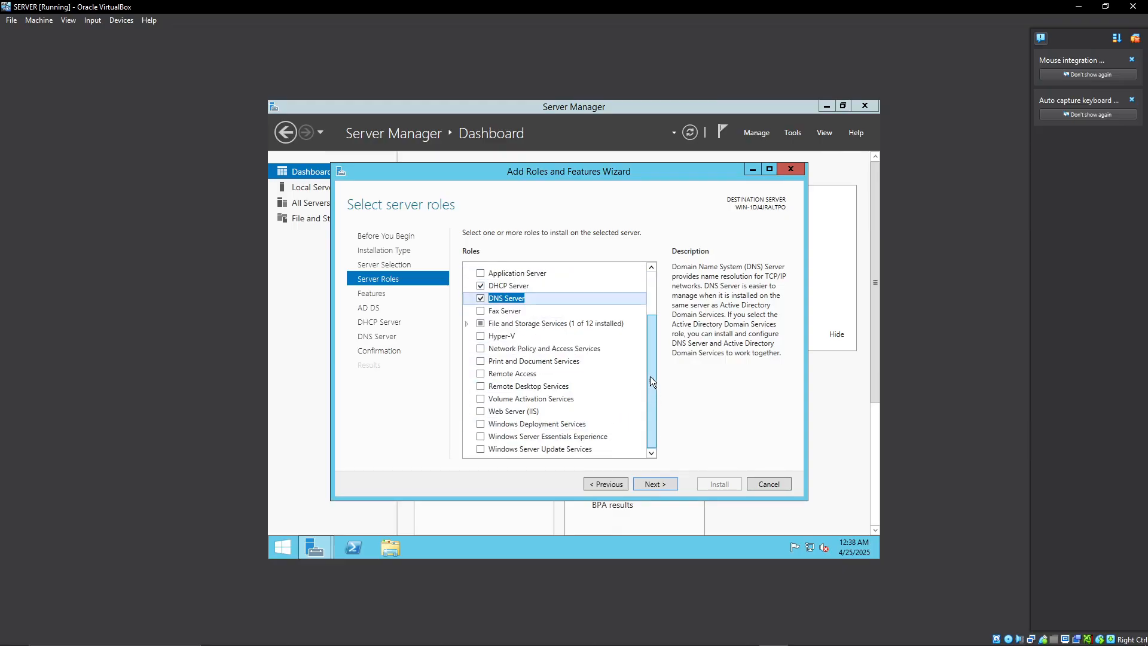
scroll(650, 376, "up", 2)
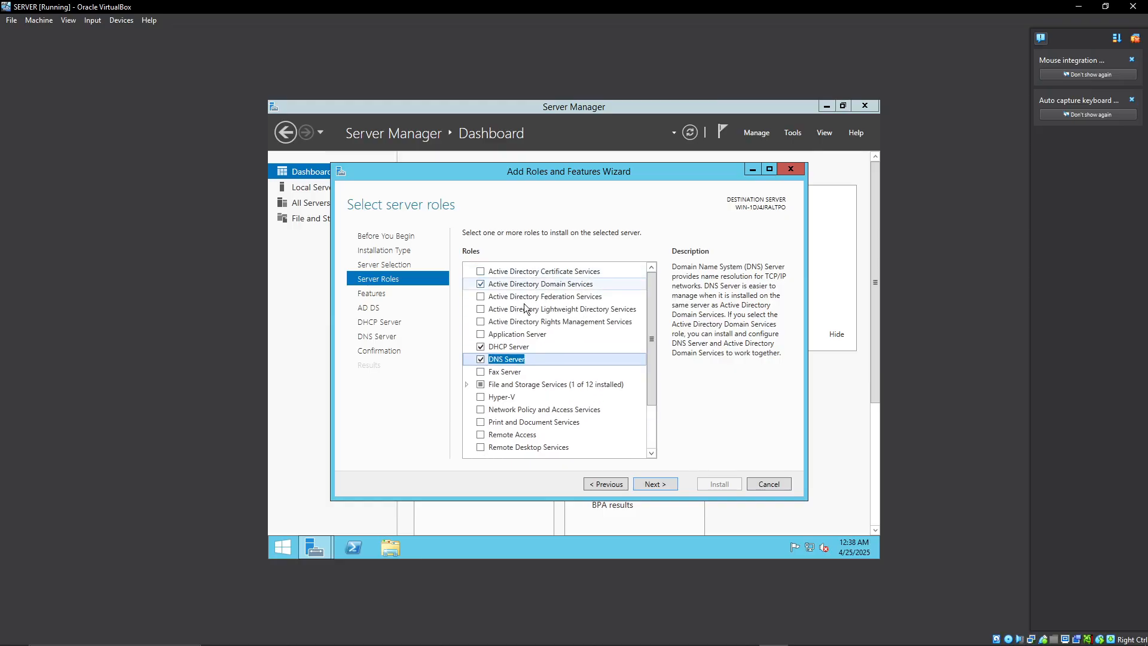
Review the feature list, keep the preselected features, continue through the AD DS, DHCP and DNS information pages and start the installation.
left_click(655, 485)
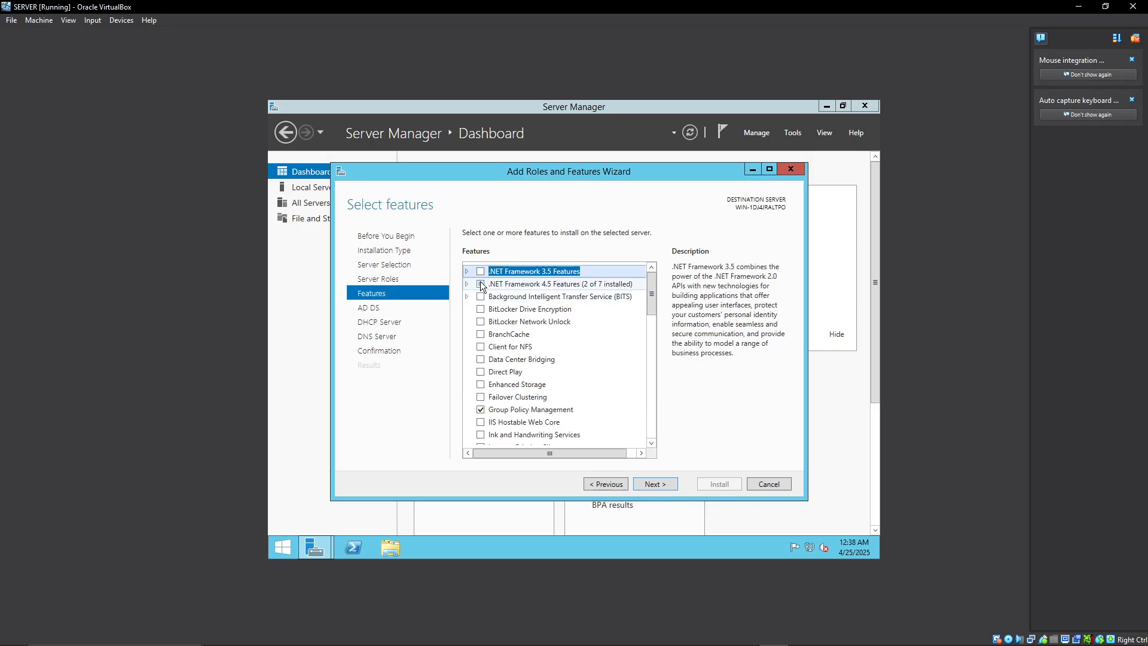
double_click(509, 286)
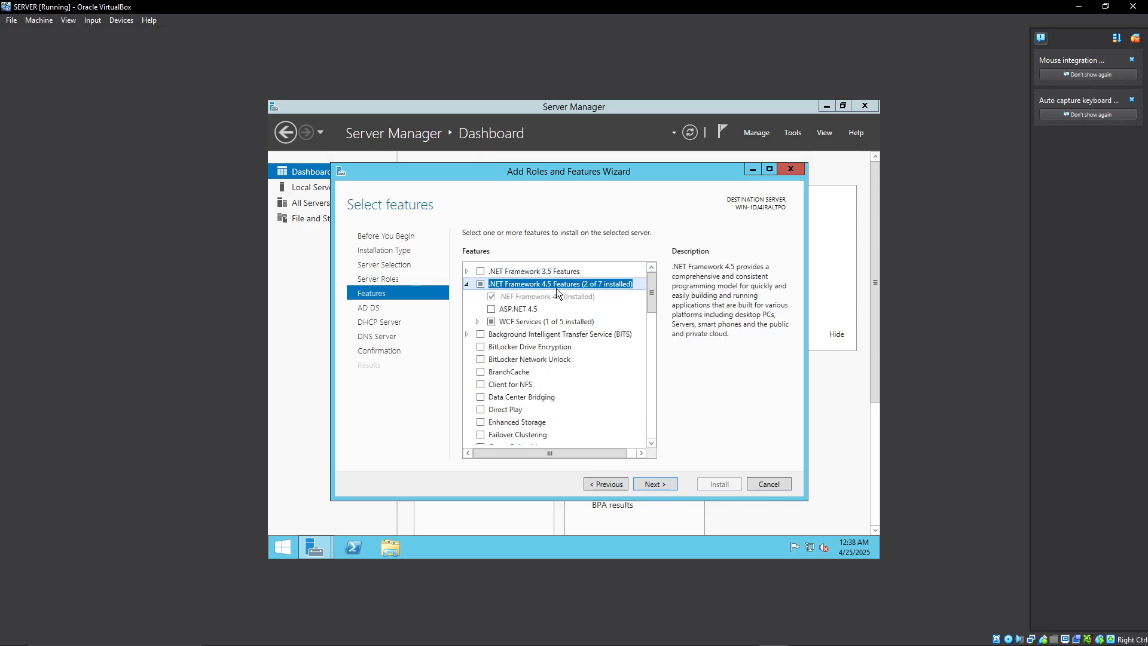
left_click_drag(652, 289, 658, 434)
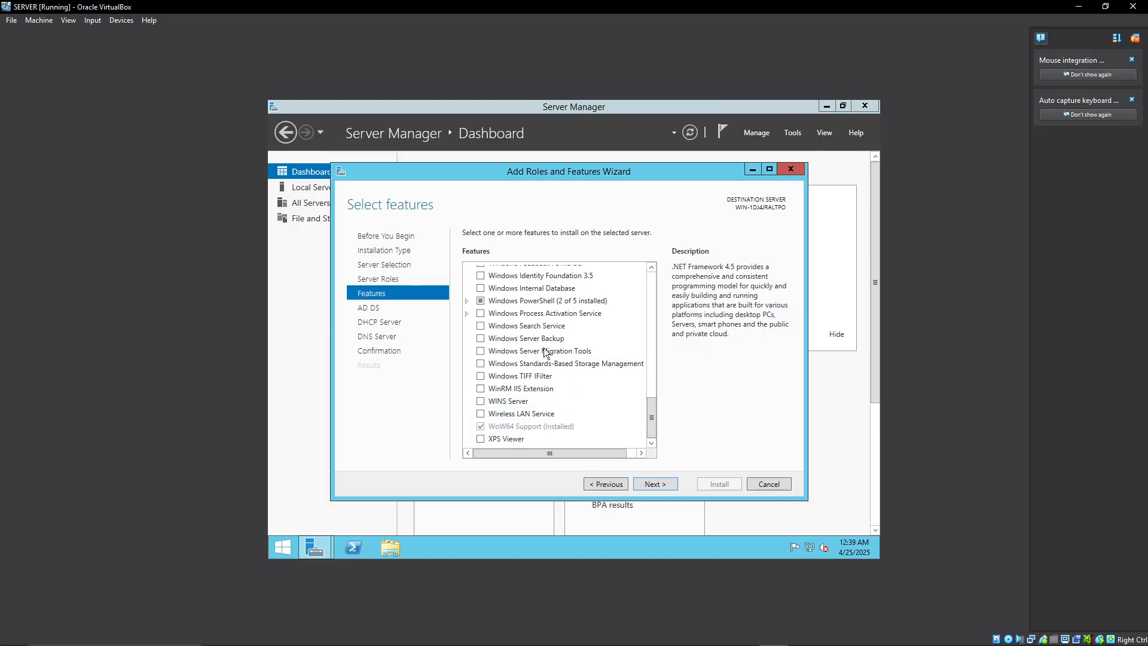
scroll(583, 410, "up", 5)
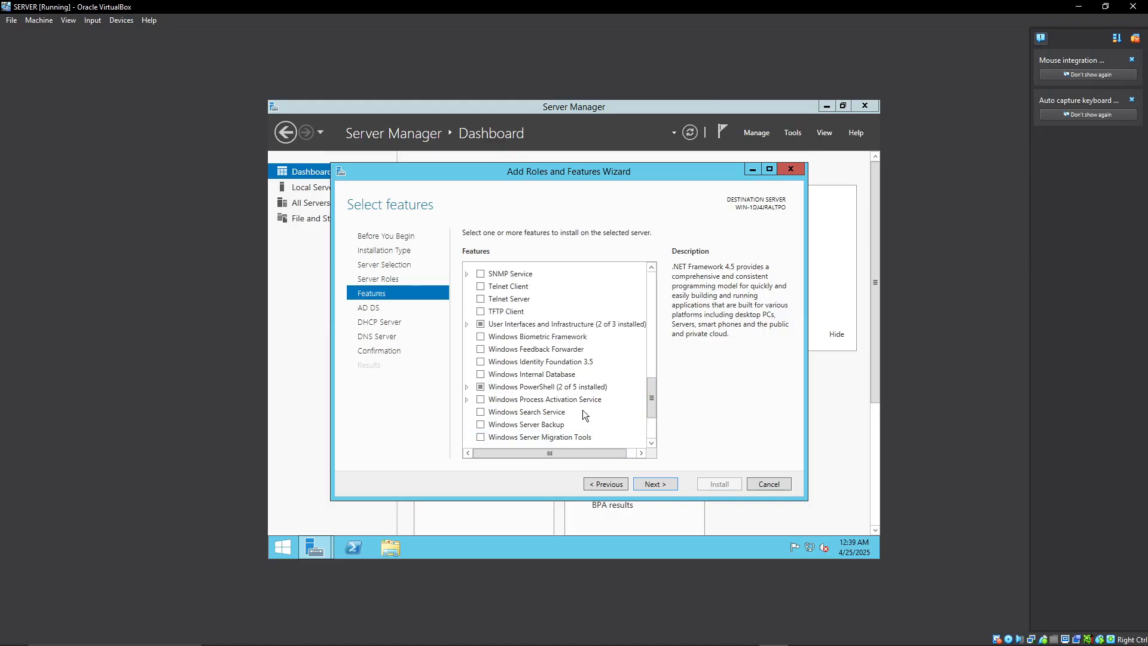
scroll(581, 404, "up", 10)
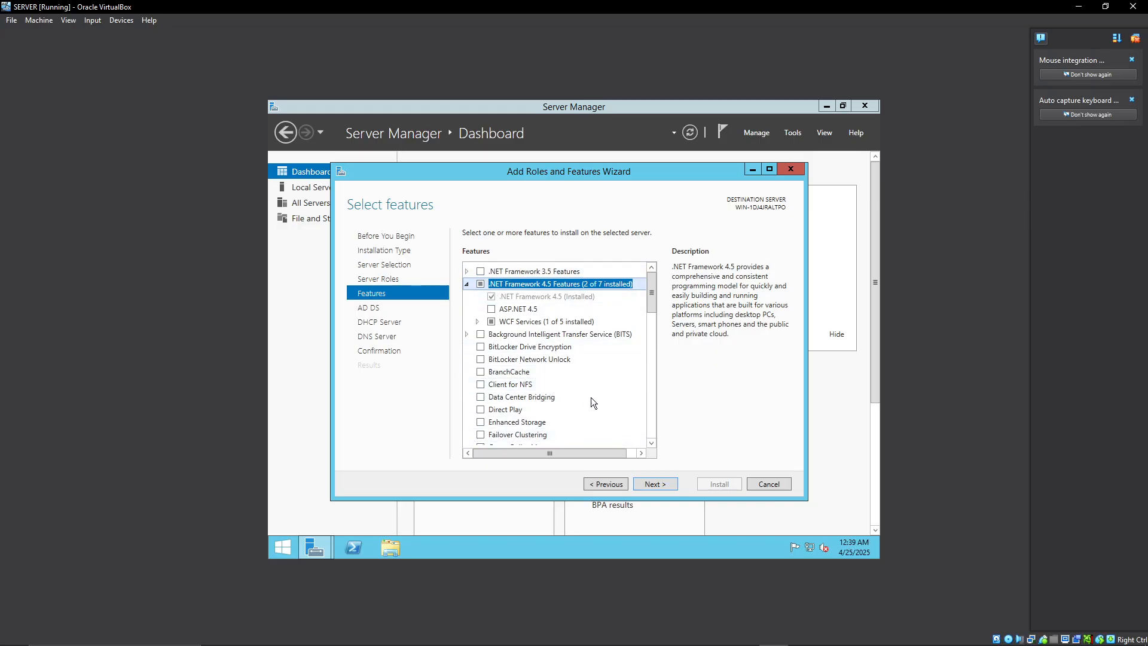
left_click(656, 486)
left_click(659, 485)
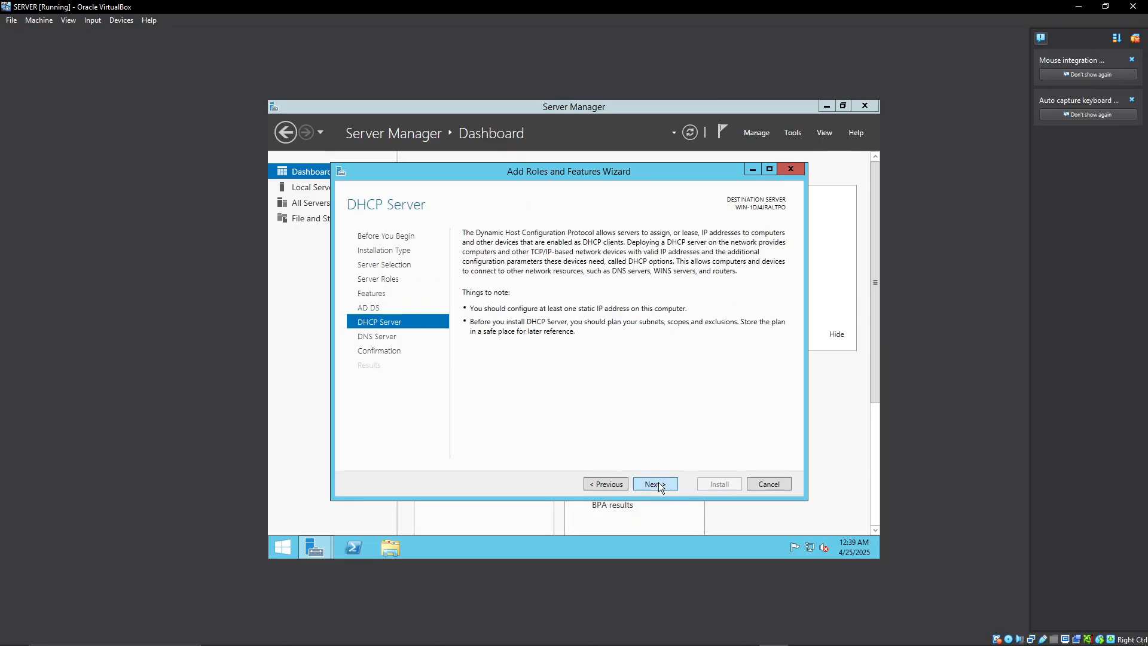
left_click(653, 486)
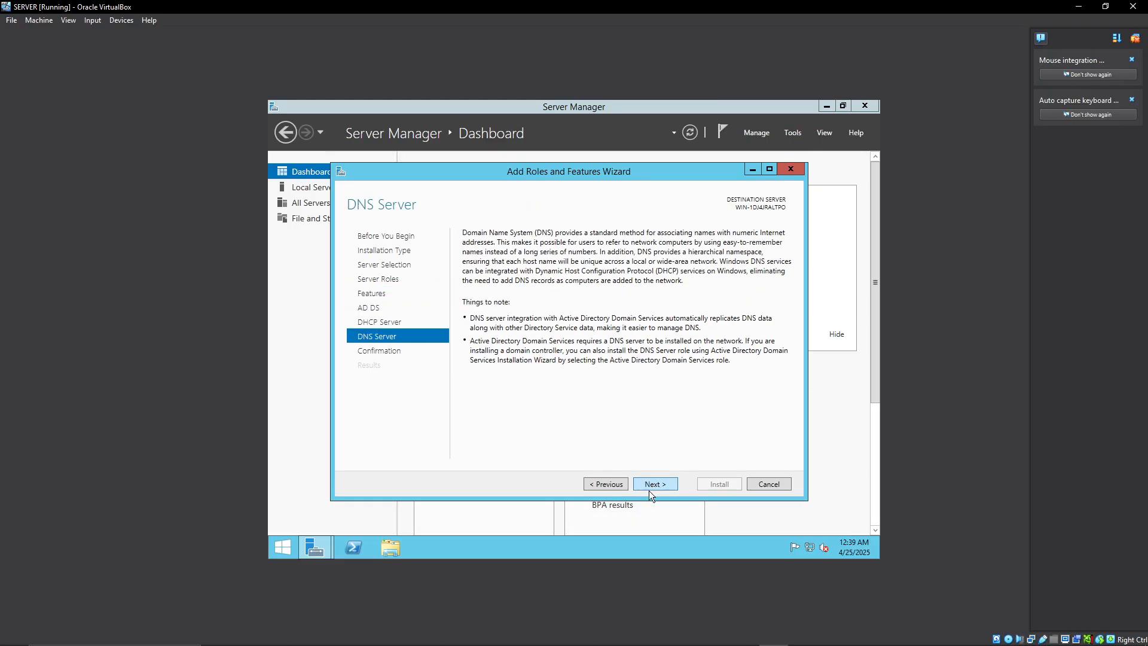
left_click(656, 483)
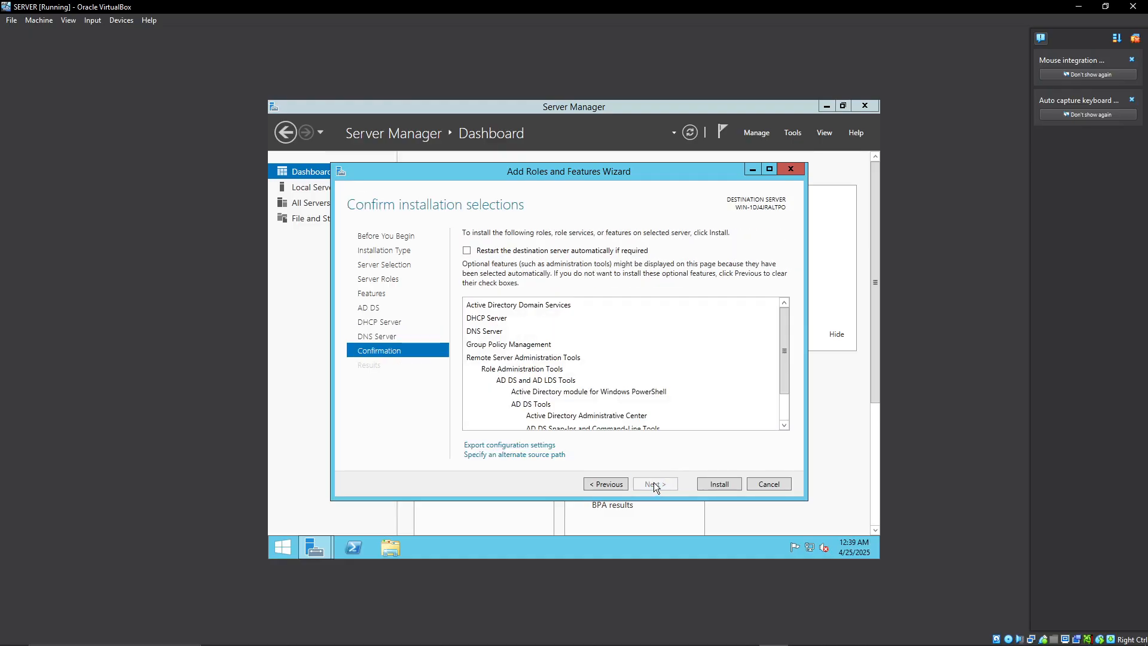
left_click(712, 485)
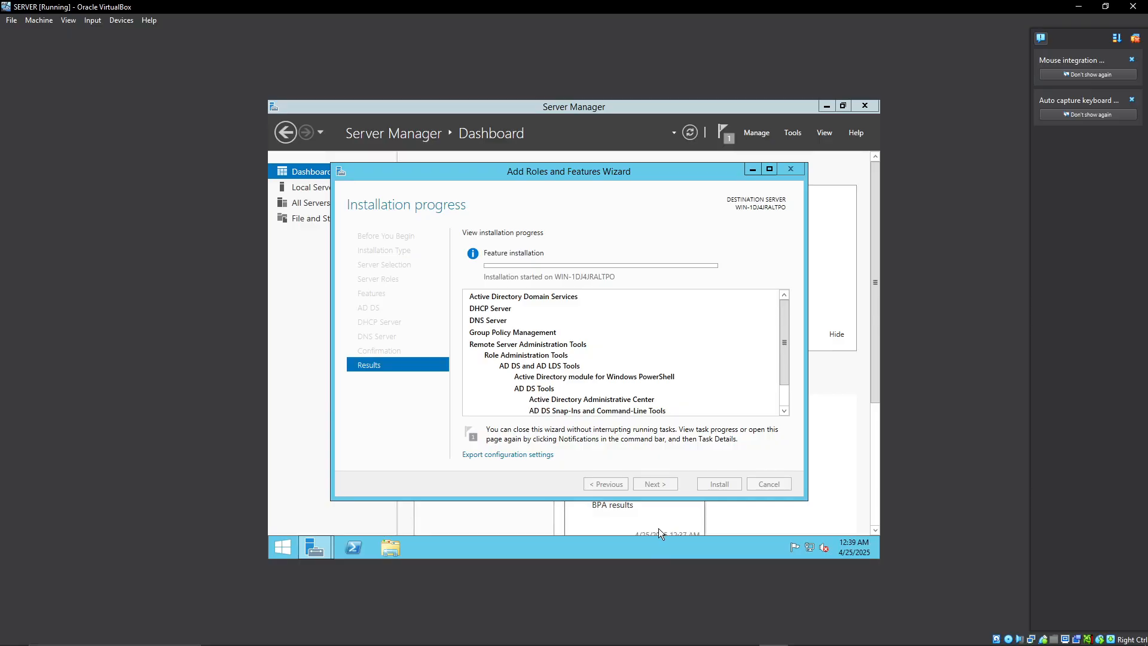
mouse_move(655, 643)
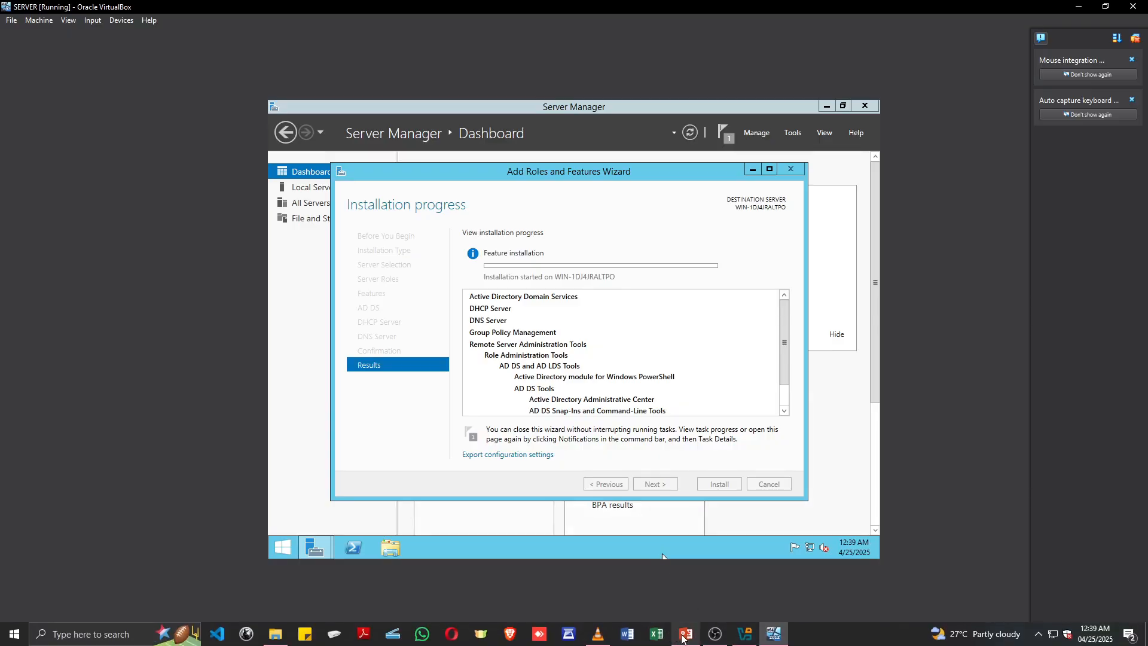
left_click(688, 644)
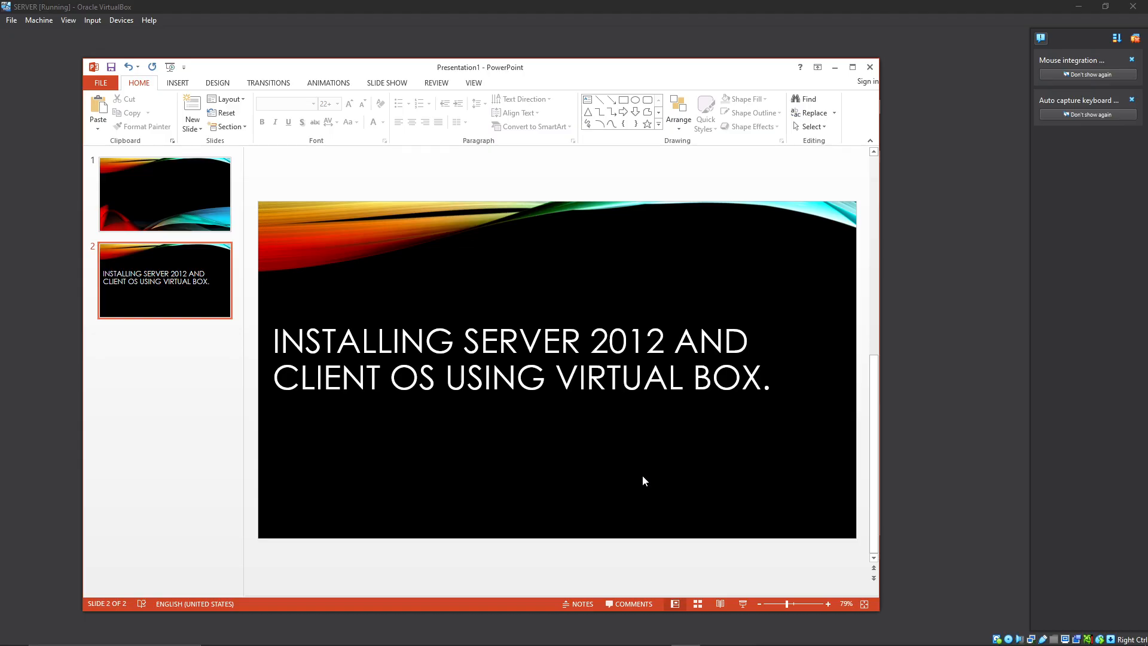
left_click(835, 67)
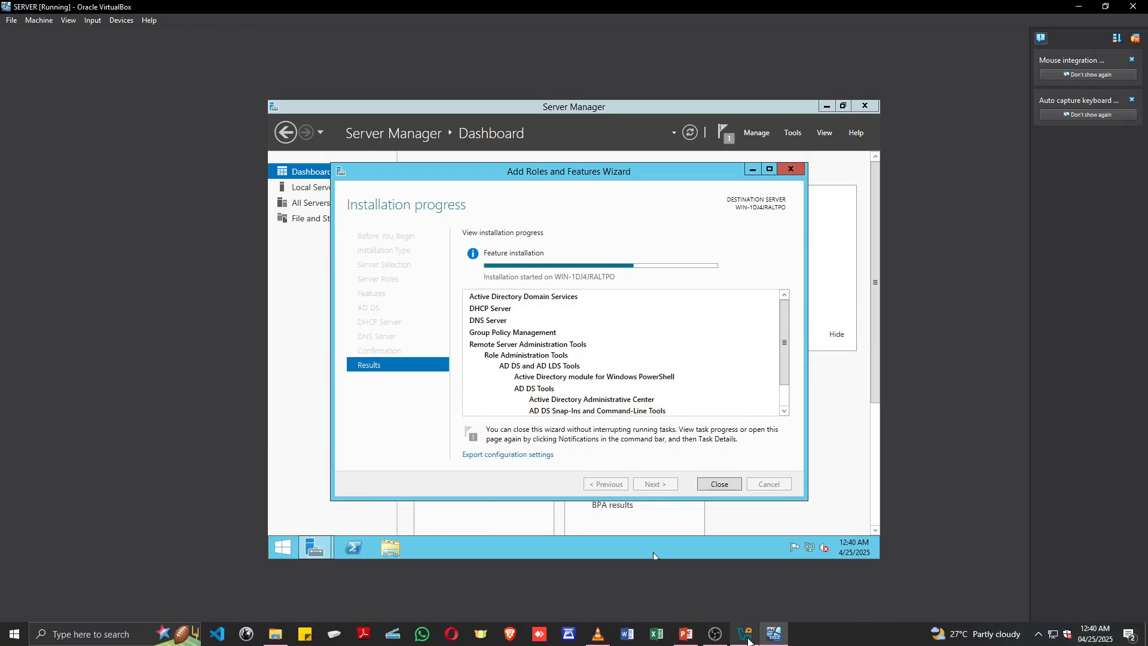
Switch to Oracle VirtualBox Manager and begin creating a new virtual machine named CLINET OS.
left_click(742, 642)
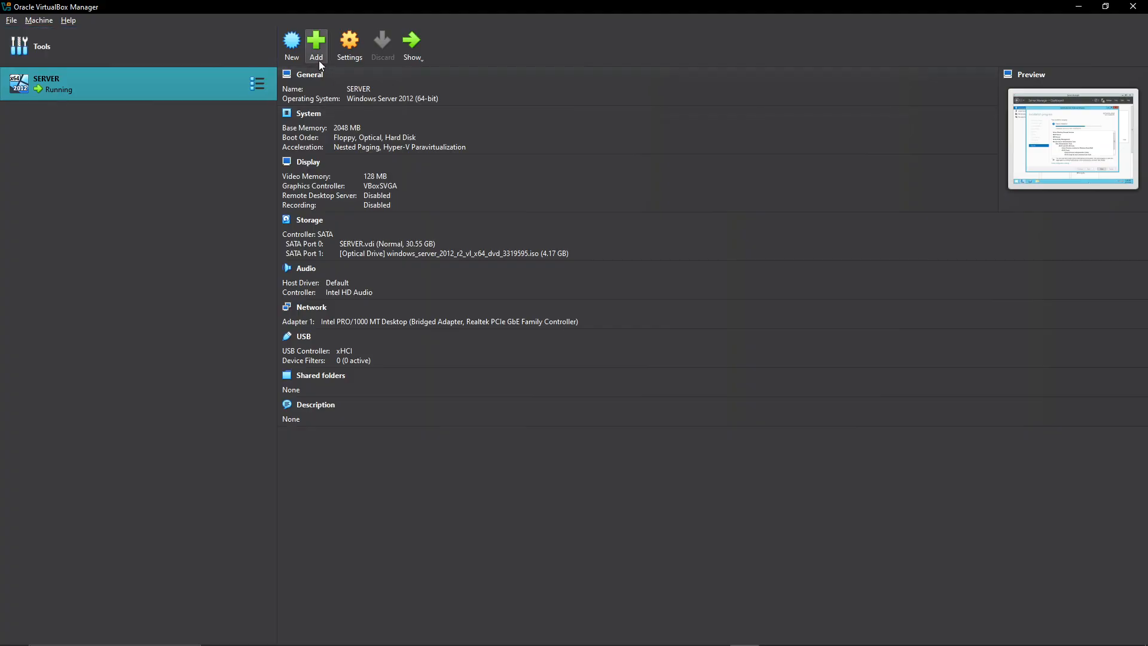
left_click(291, 47)
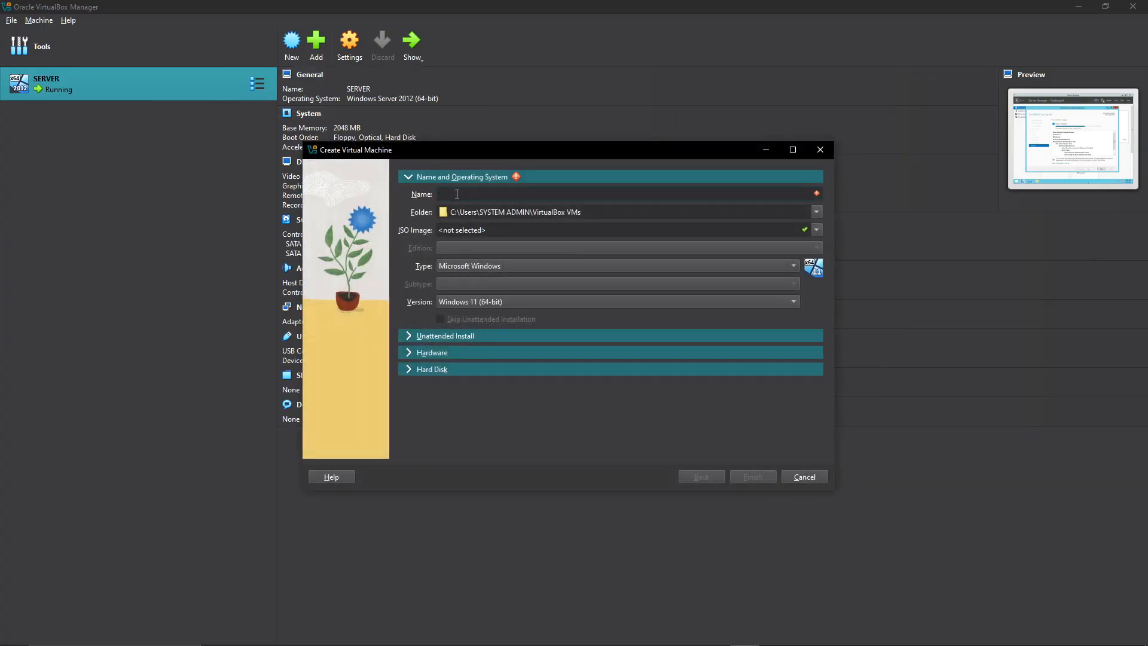
type("CLINE")
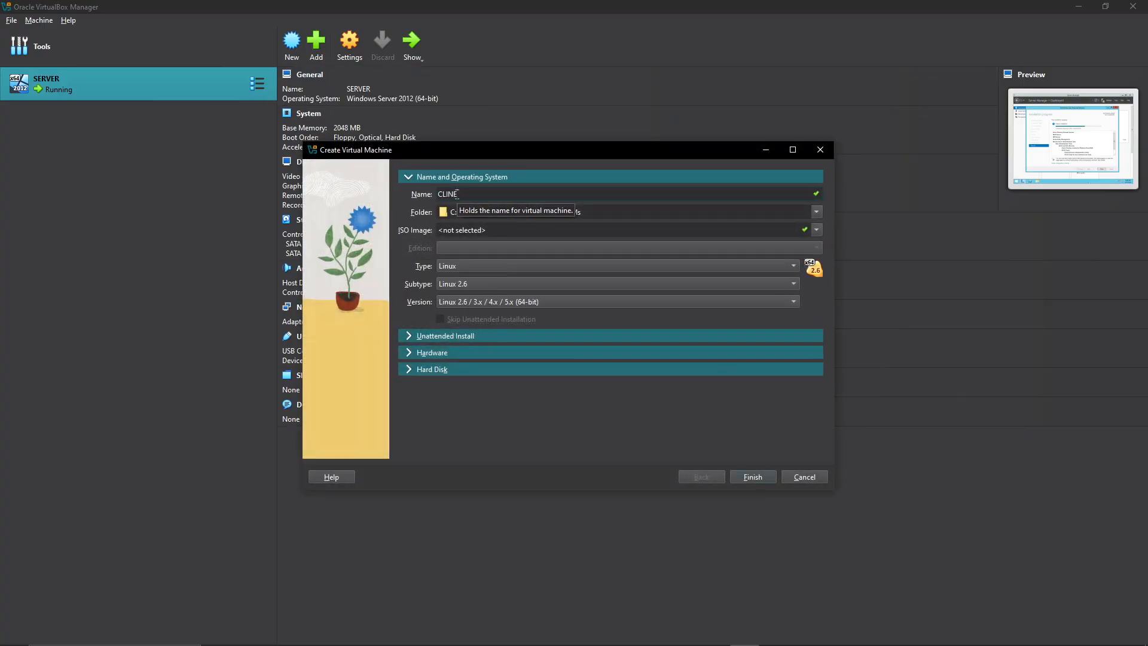
type("T OS")
Set the new machine's storage location to the VIRTUAL BOX folder in Documents.
left_click(816, 213)
left_click(462, 240)
scroll(377, 275, "up", 10)
scroll(378, 278, "up", 2)
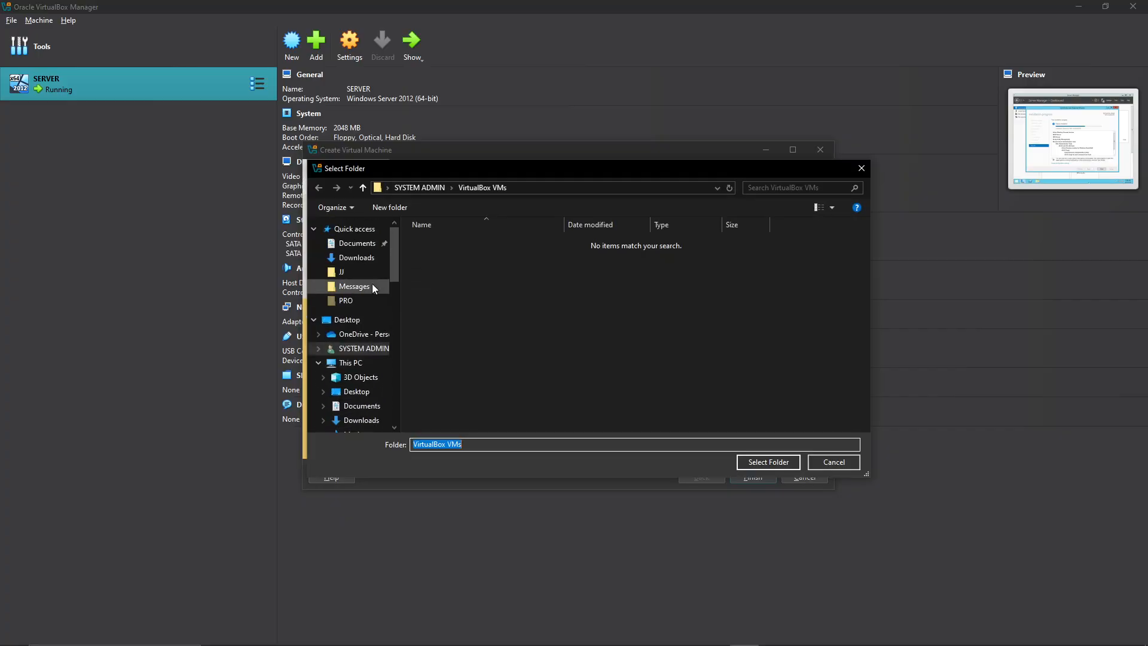
left_click(351, 245)
double_click(431, 258)
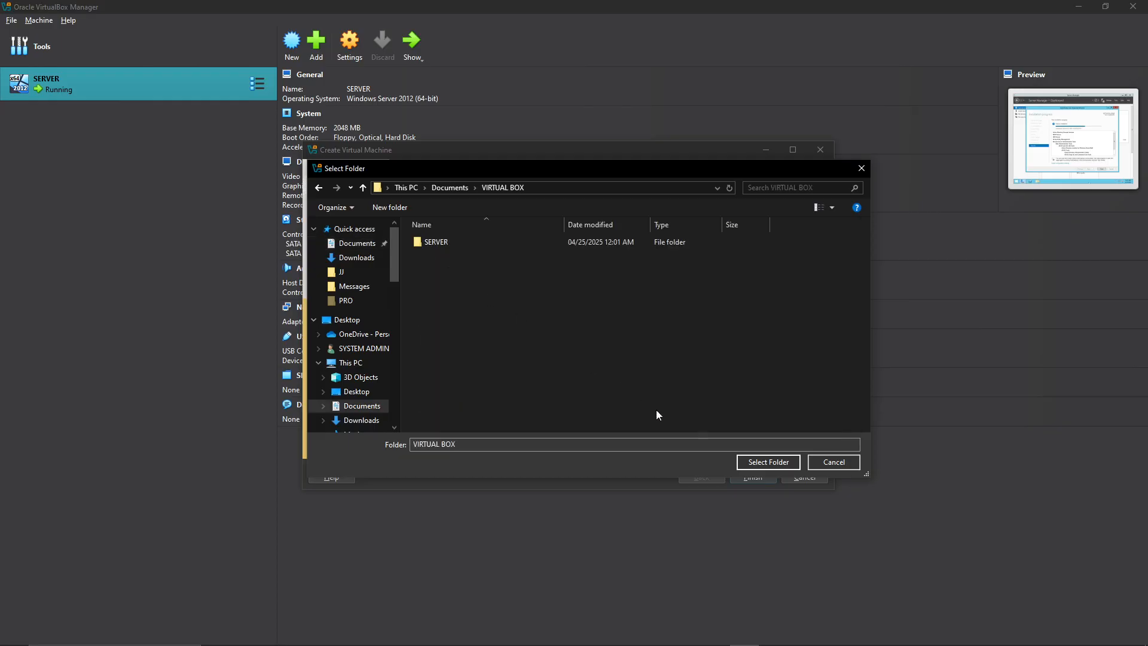
left_click(755, 464)
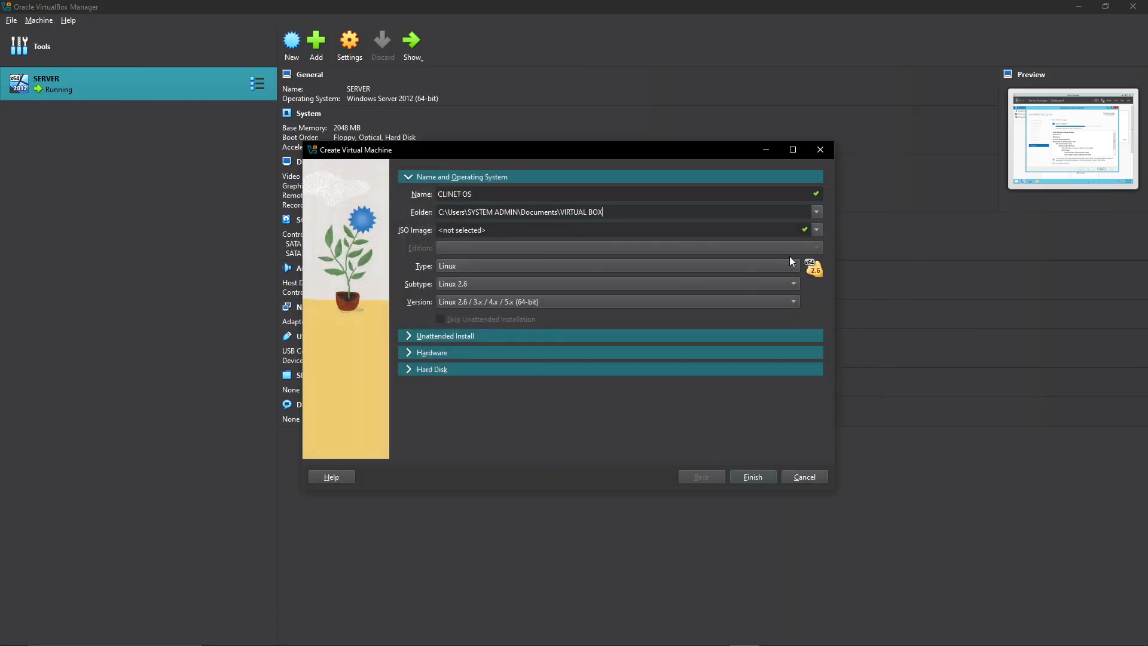
Choose win8aio16in1.iso from E:\virtual as the installation image and skip the unattended installation.
left_click(815, 232)
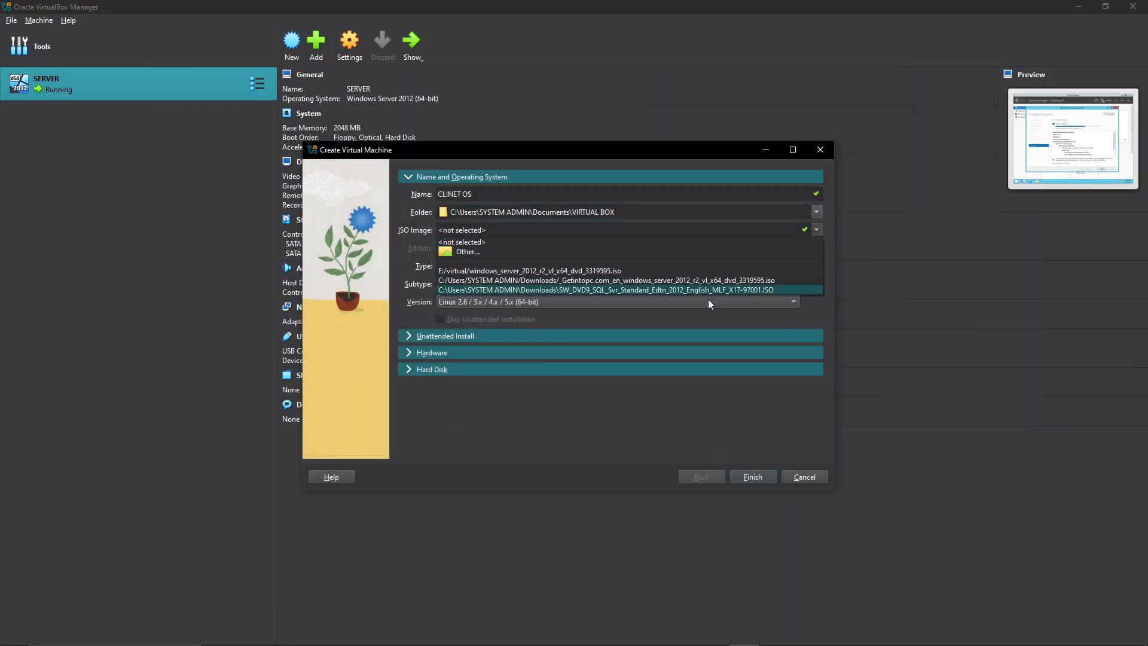
left_click(468, 252)
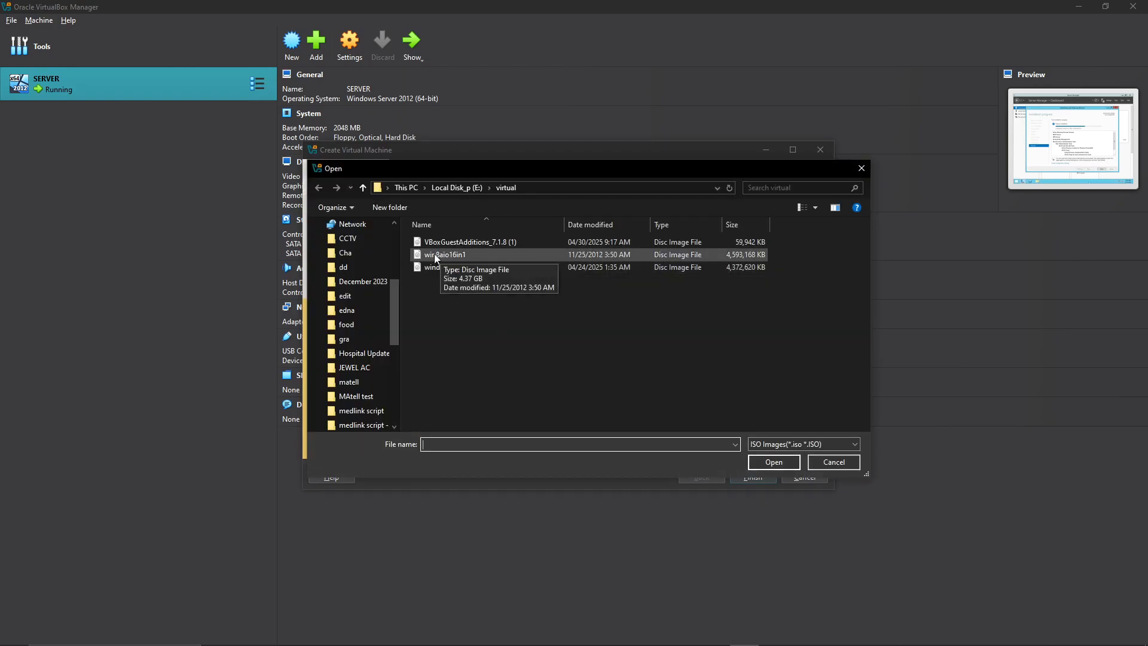
left_click(450, 256)
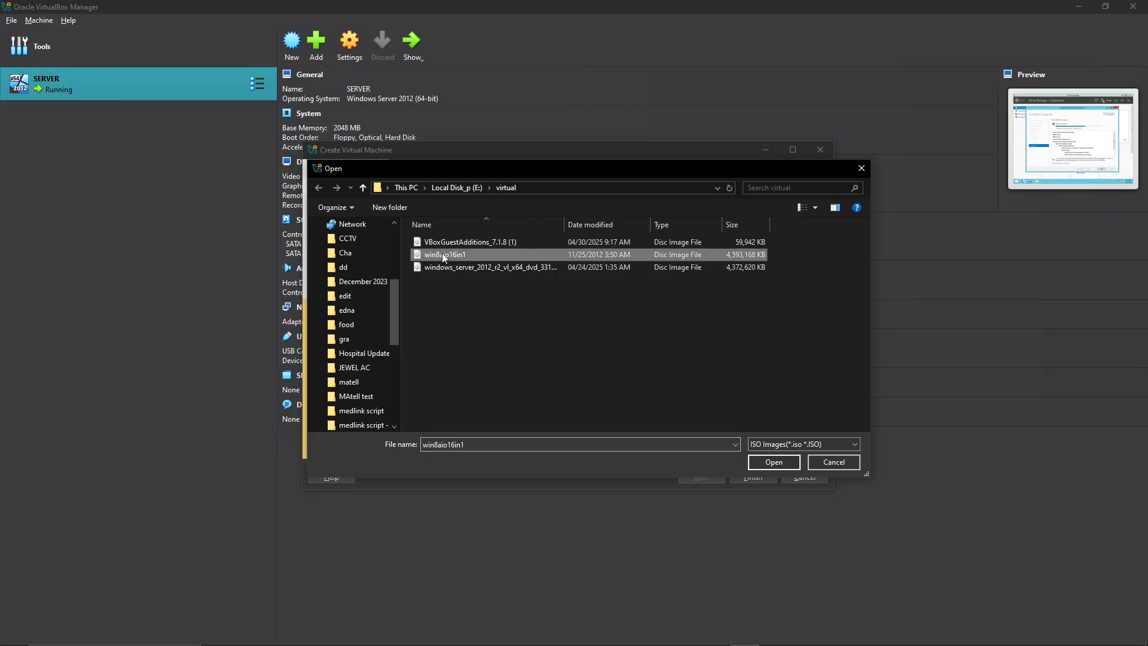
left_click(787, 460)
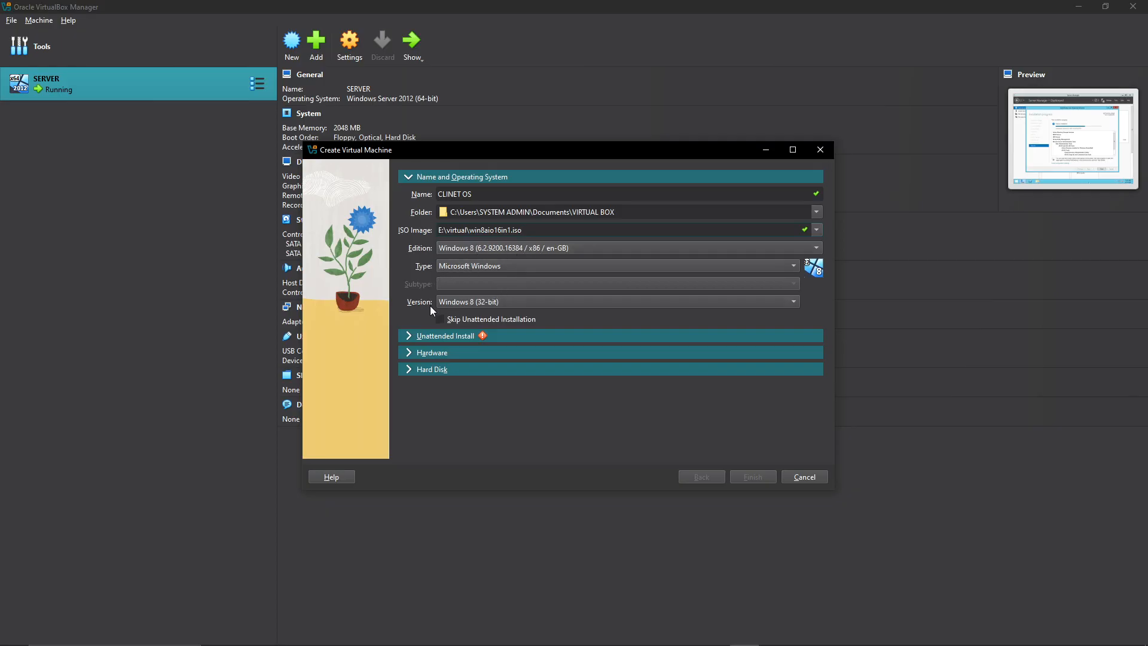
left_click(445, 318)
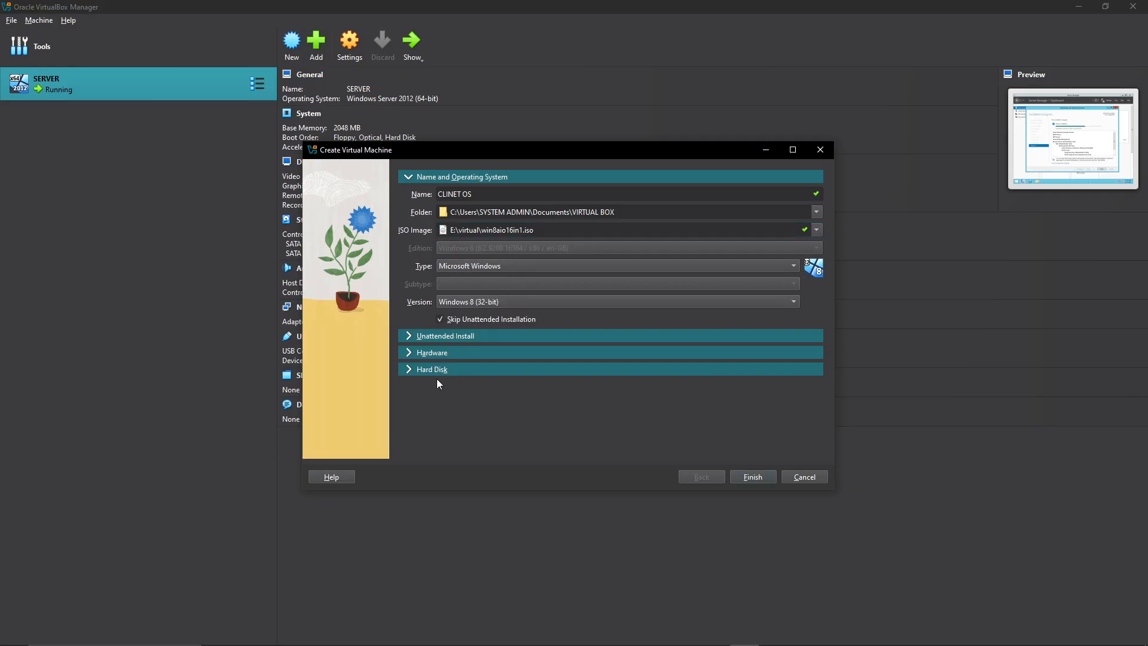
Keep the default memory and processor settings, reduce the virtual hard disk to about 20.49 GB and finish creating the machine.
left_click(411, 352)
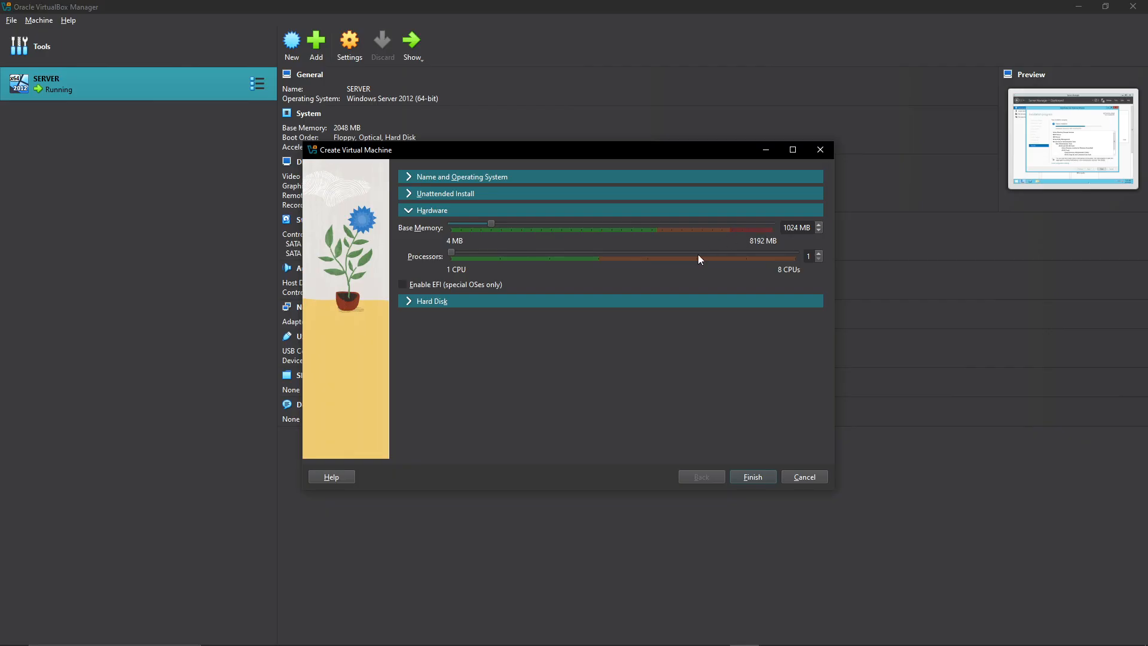
left_click(412, 302)
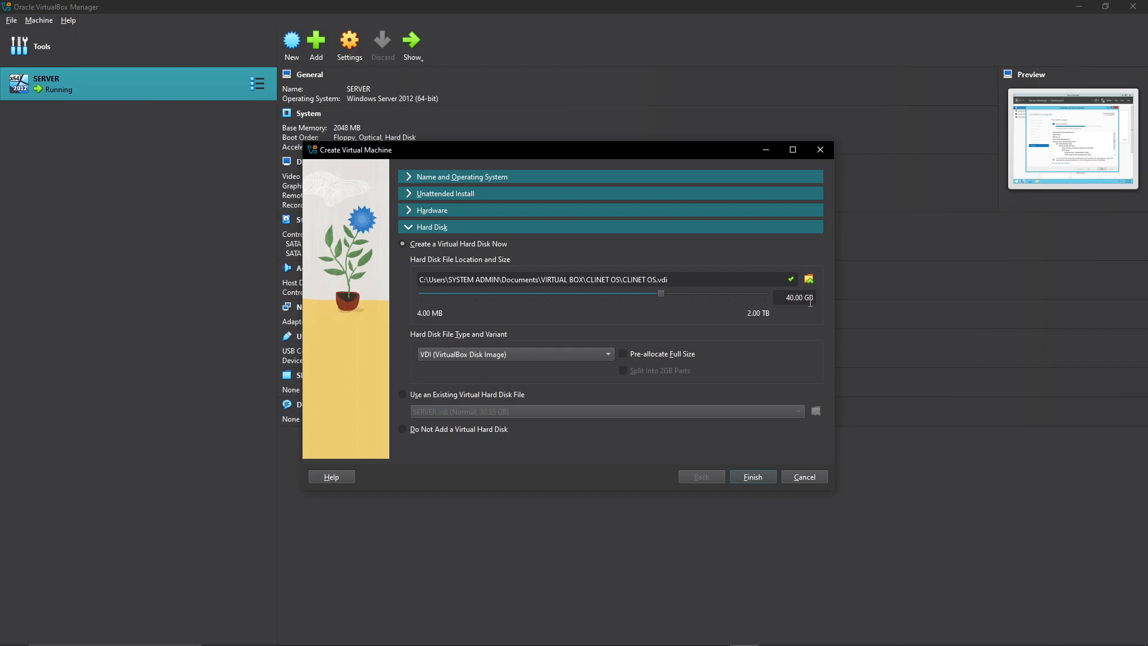
left_click_drag(660, 295, 643, 296)
left_click(747, 480)
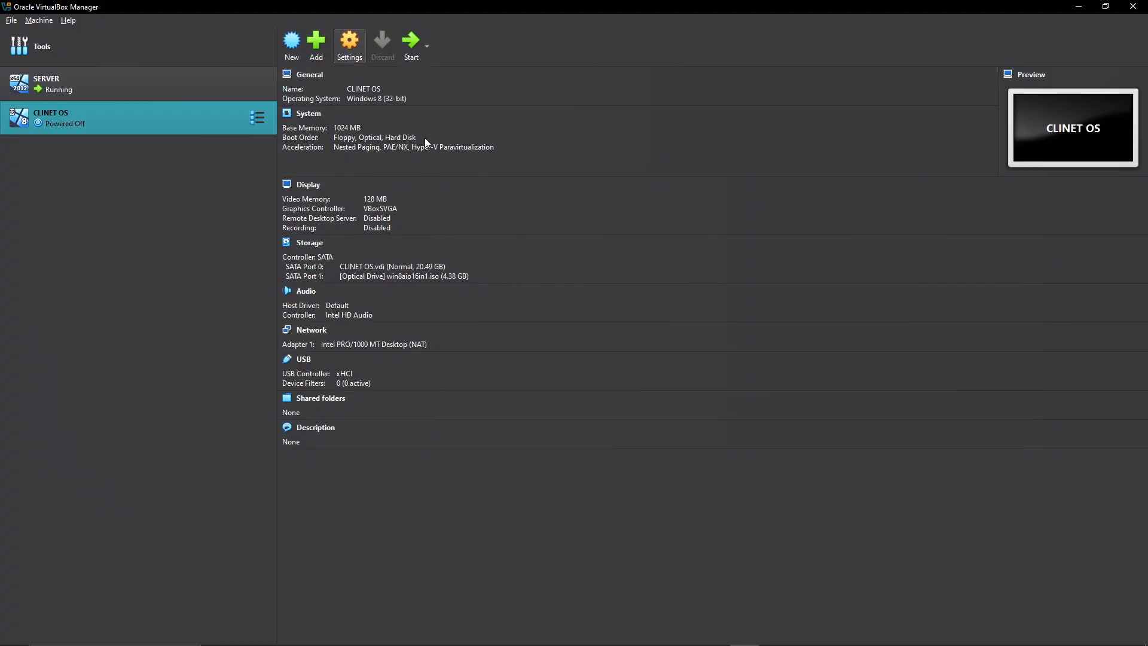
Attach the CLINET OS machine's first network adapter to Bridged Adapter, save the settings and start the machine.
left_click(349, 42)
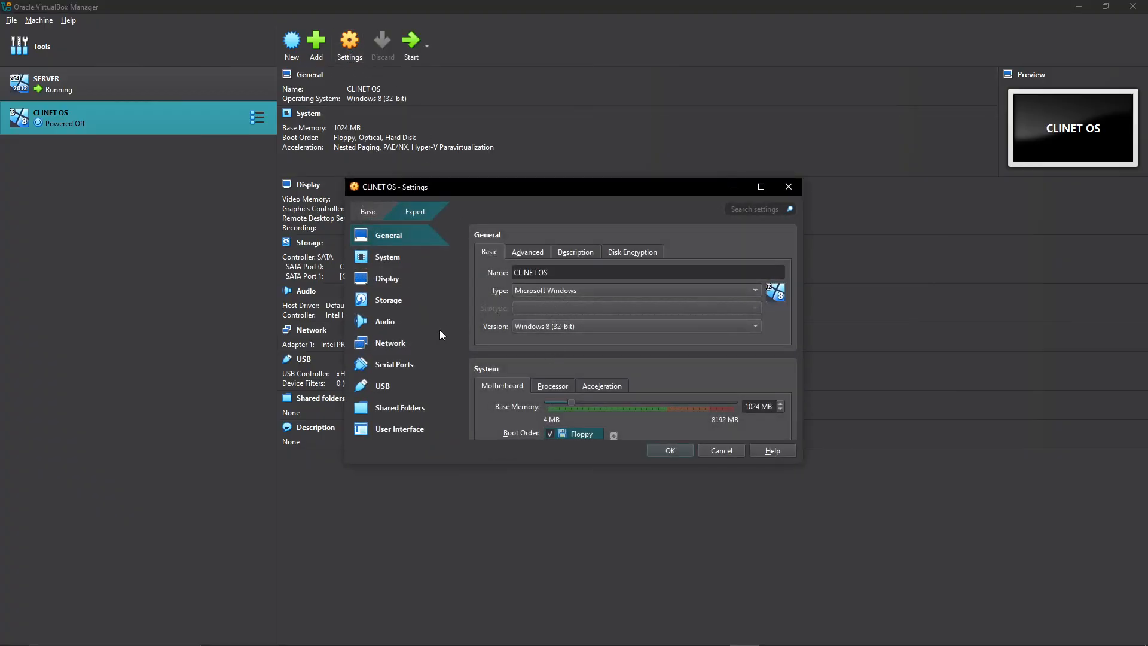
left_click(389, 343)
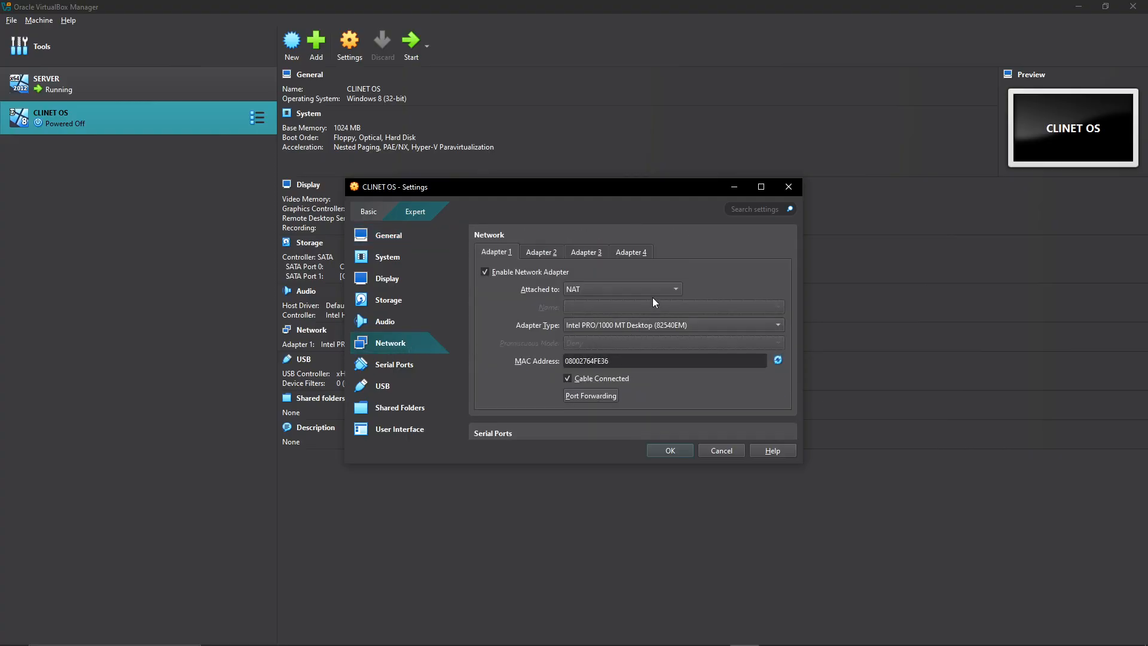
left_click(585, 290)
left_click(594, 304)
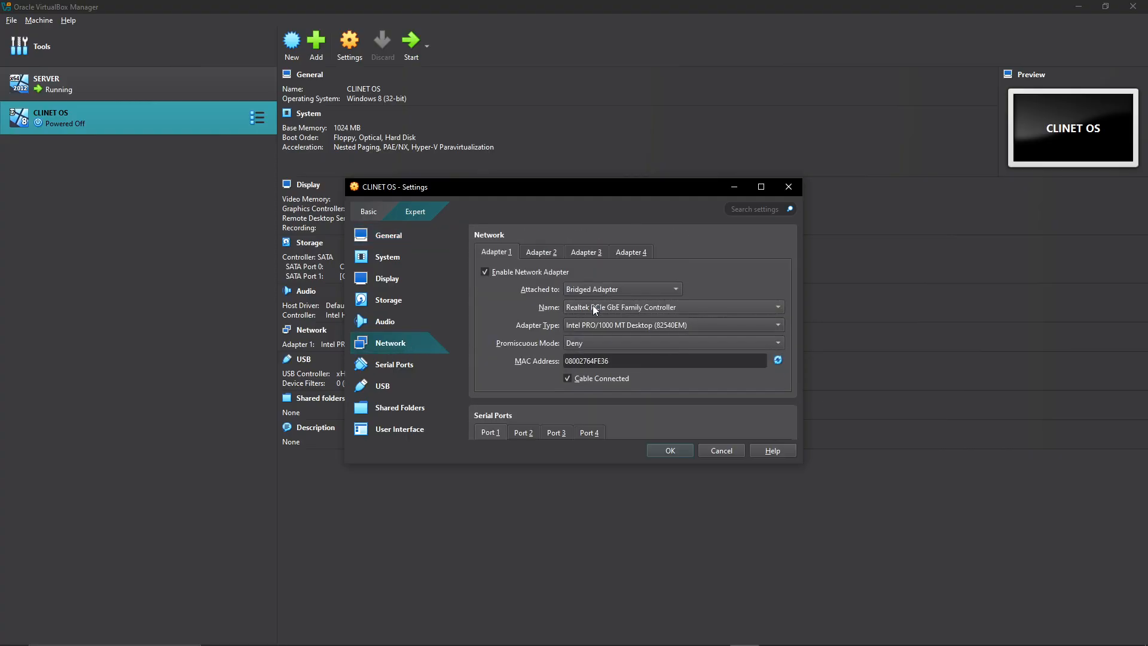
left_click(671, 452)
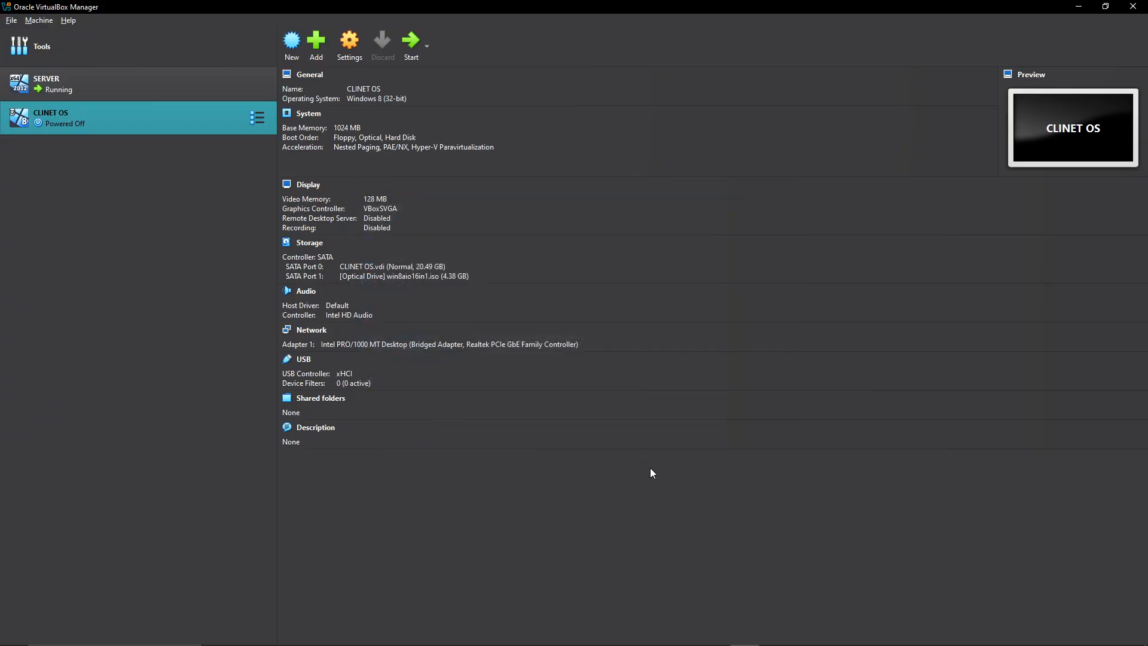
left_click(413, 42)
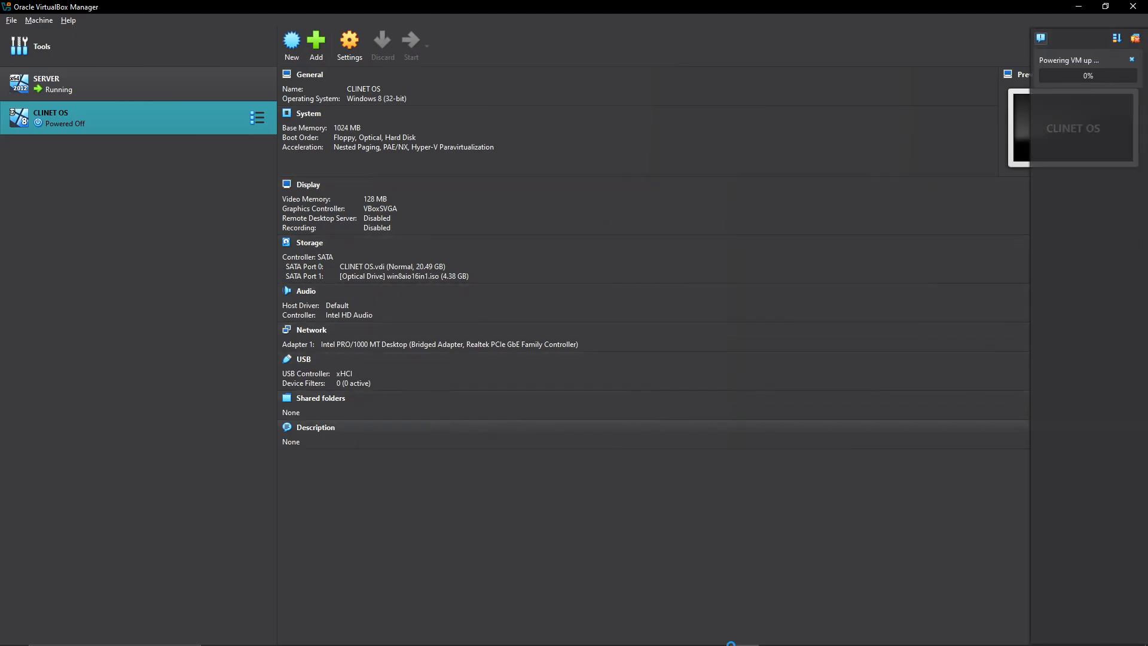
Switch to the SERVER machine and review the role installation results.
left_click(773, 635)
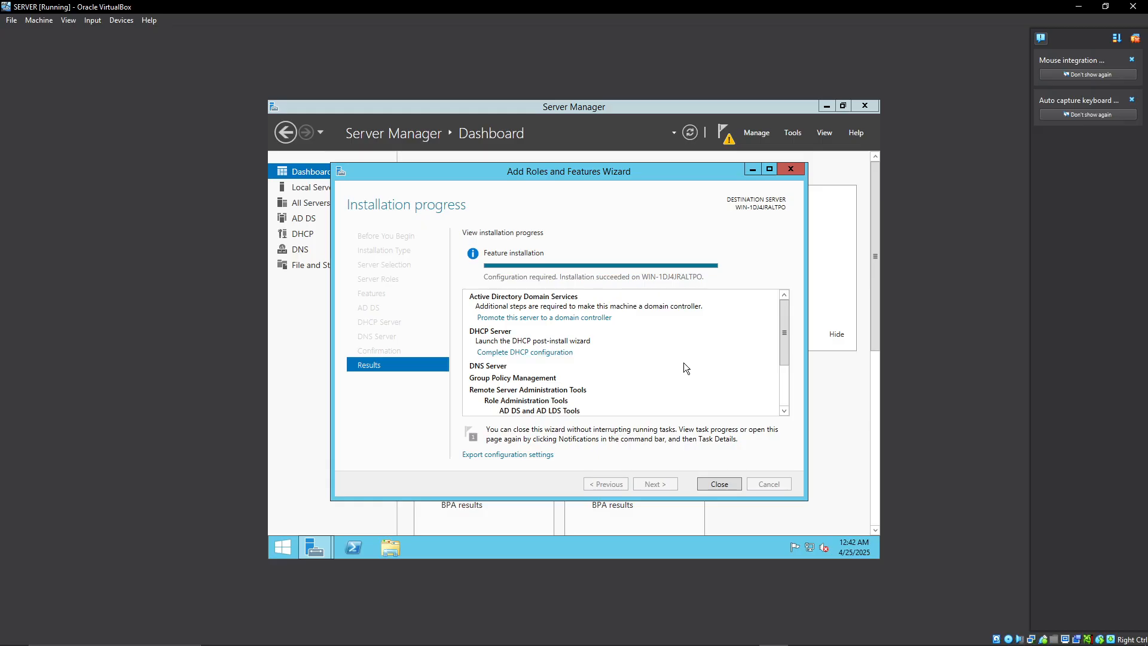
scroll(684, 362, "down", 2)
scroll(673, 375, "up", 3)
scroll(666, 371, "down", 3)
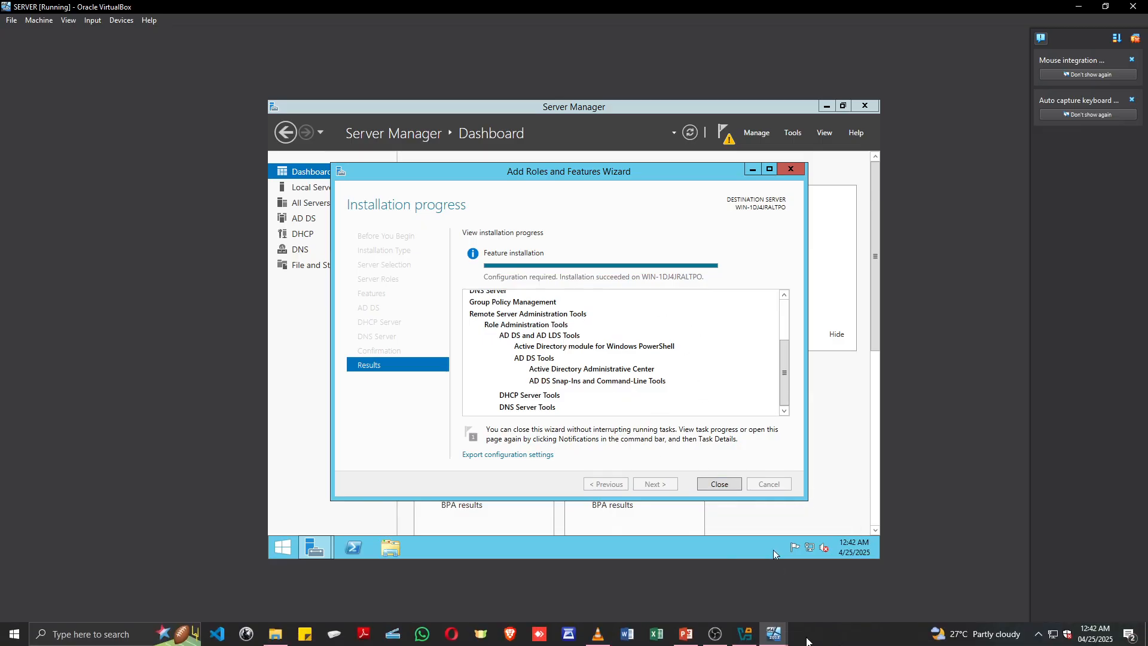
Switch to the running CLINET OS machine and maximize its window.
mouse_move(774, 634)
left_click(838, 584)
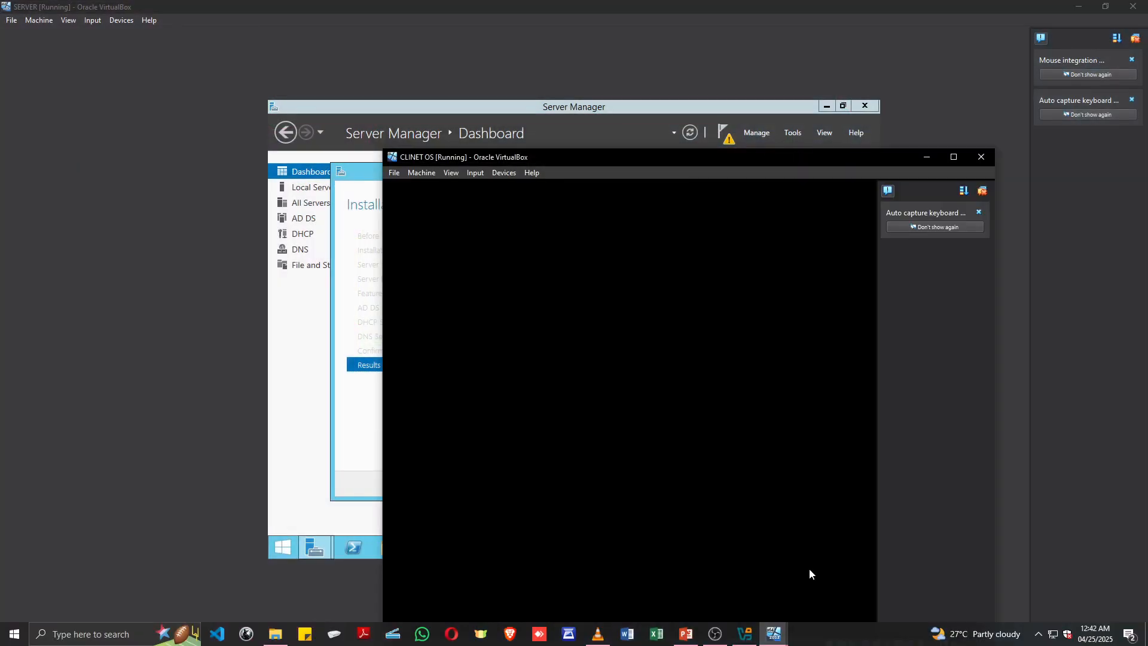
left_click(954, 157)
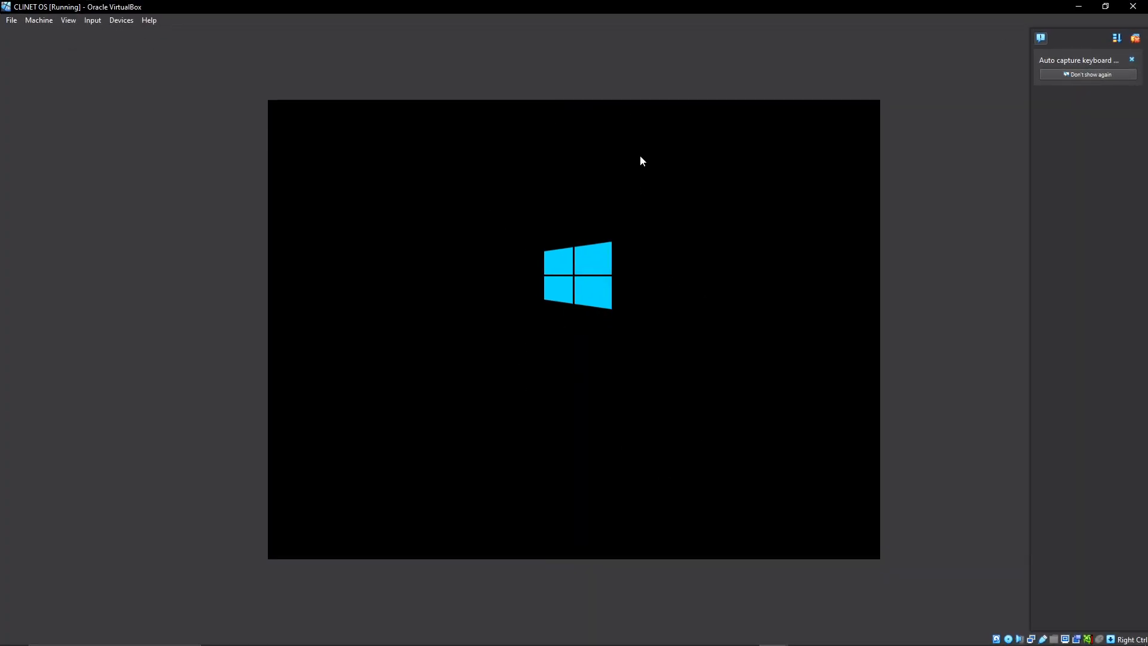
left_click(1106, 7)
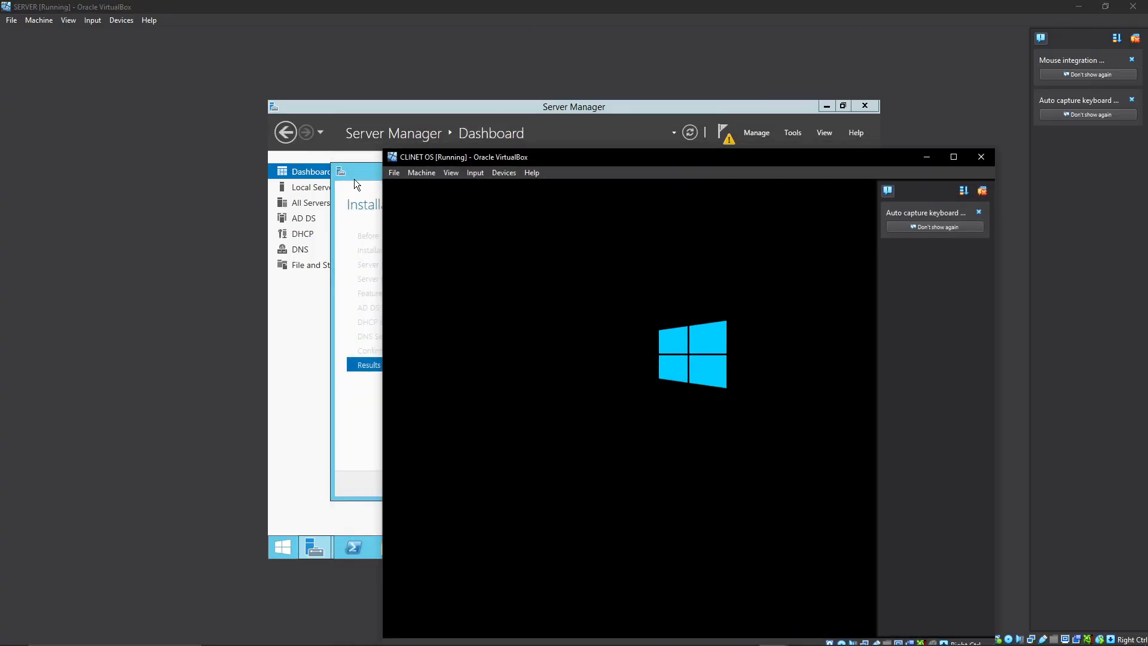
left_click(954, 156)
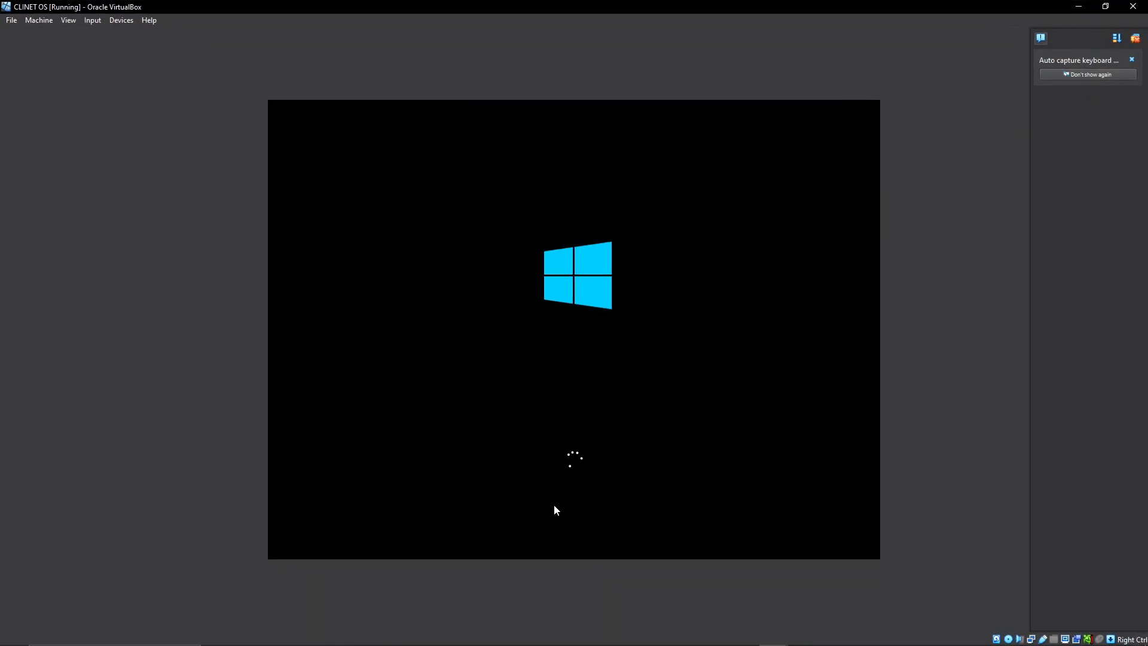
left_click(1106, 7)
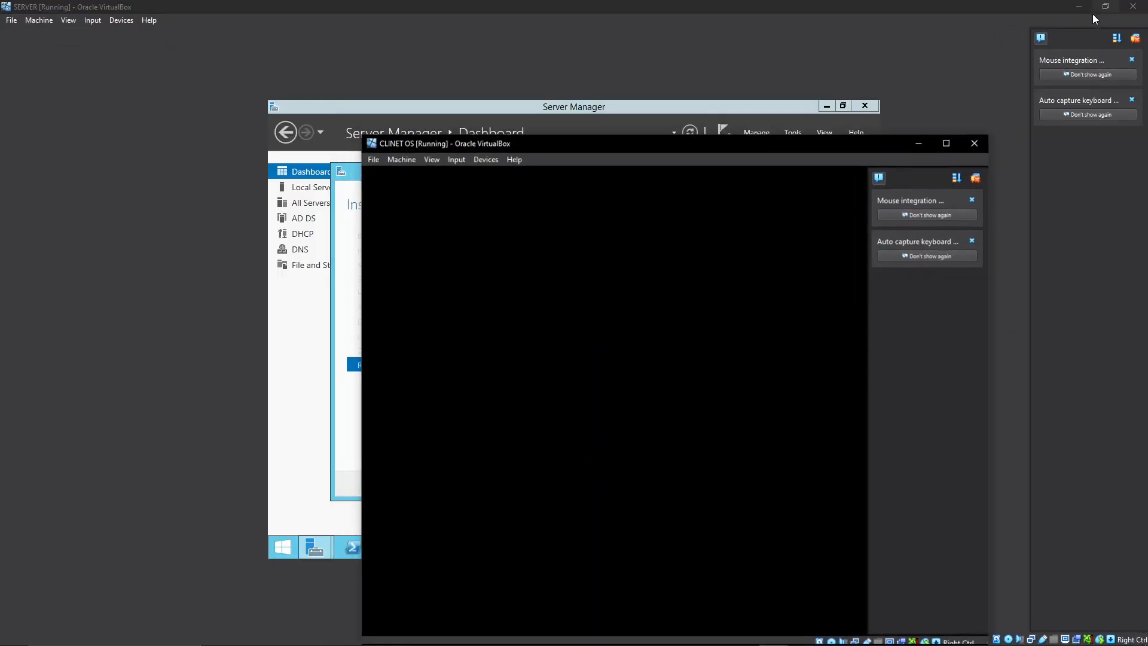
mouse_move(599, 643)
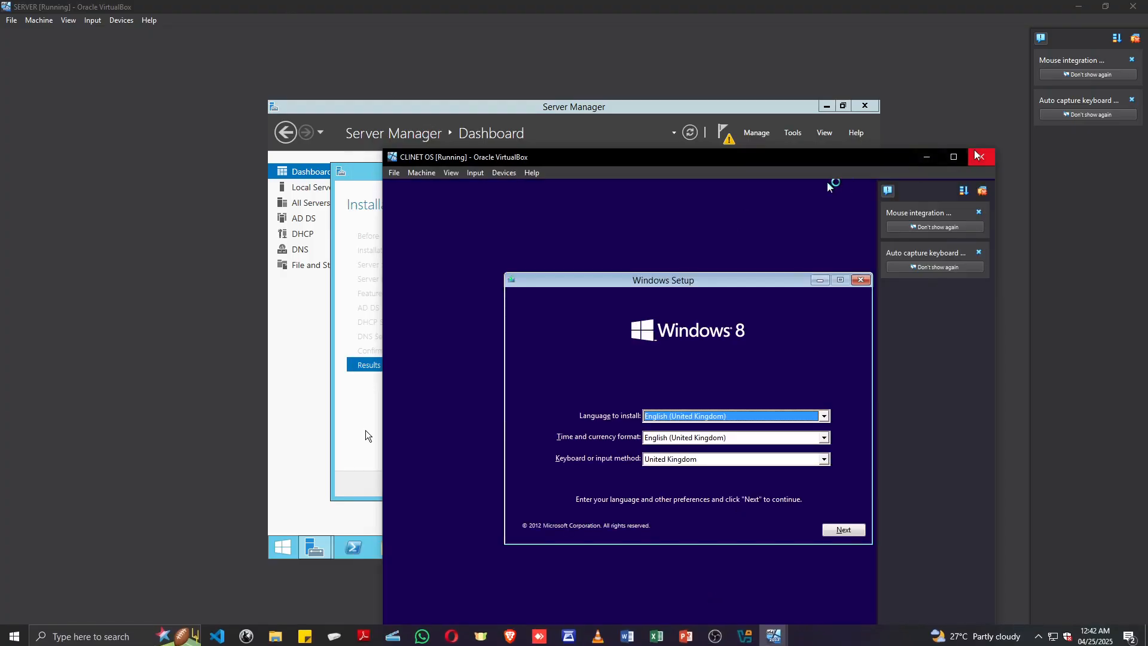
left_click(954, 157)
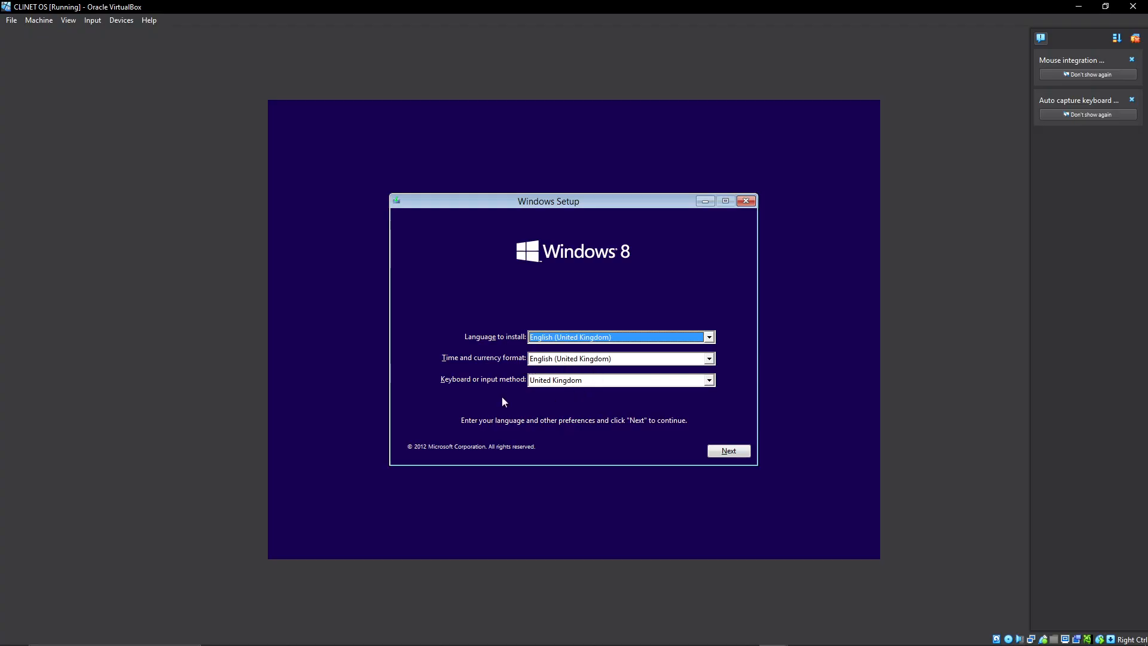
Keep United Kingdom as the keyboard or input method in Windows Setup and start the Windows 8 installation.
left_click(588, 381)
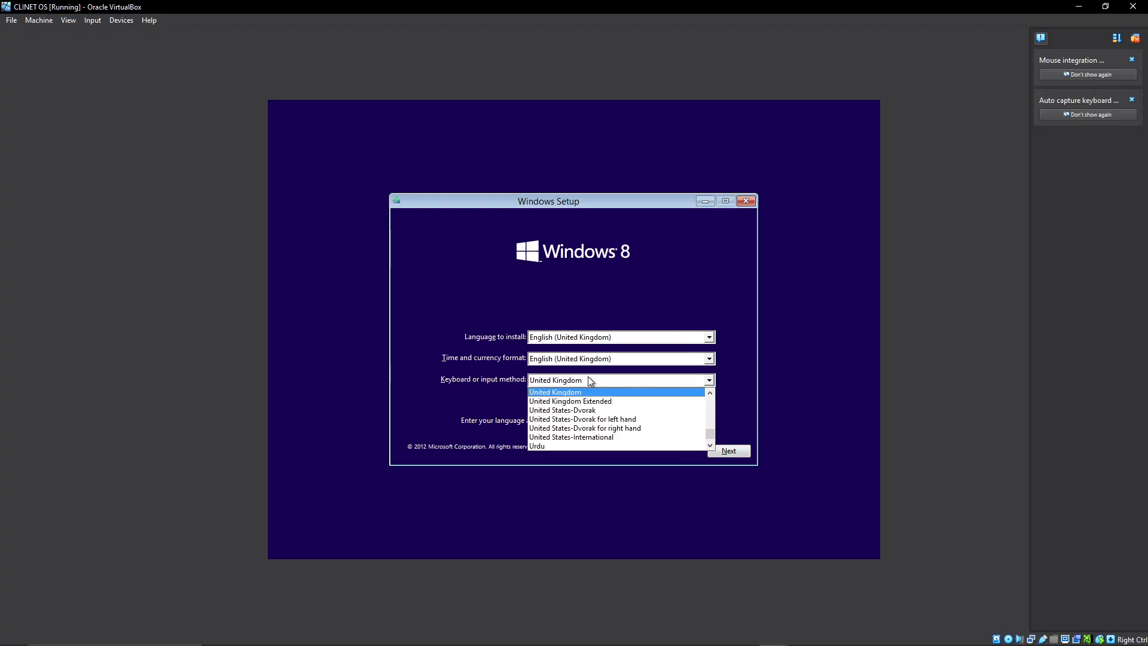
scroll(589, 431, "up", 3)
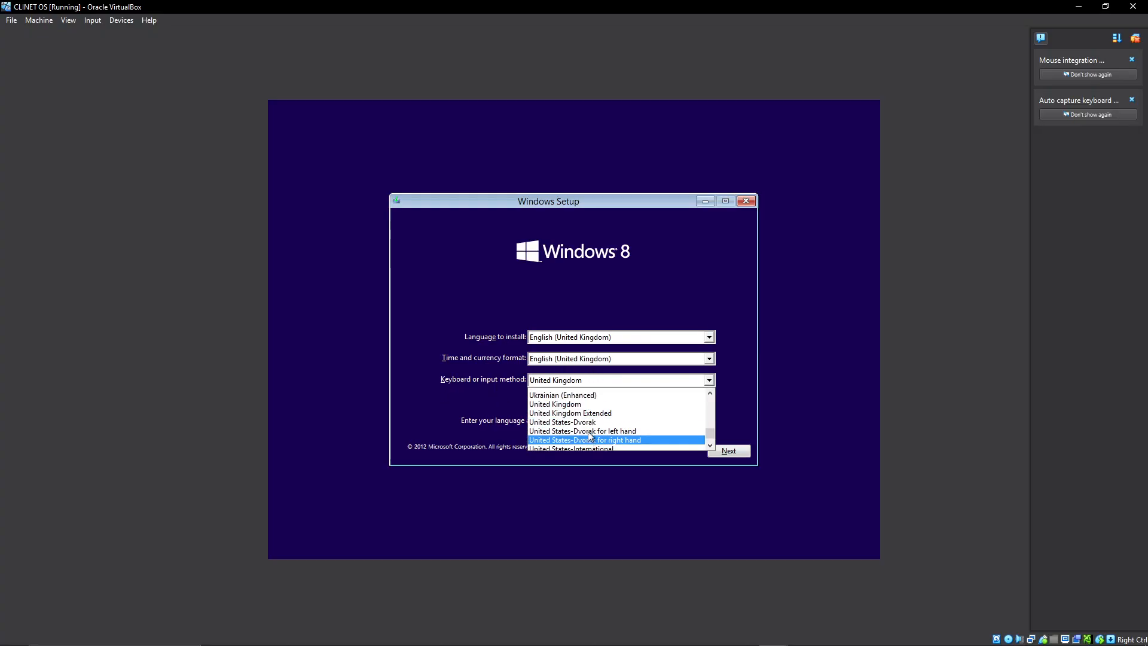
scroll(591, 435, "down", 1)
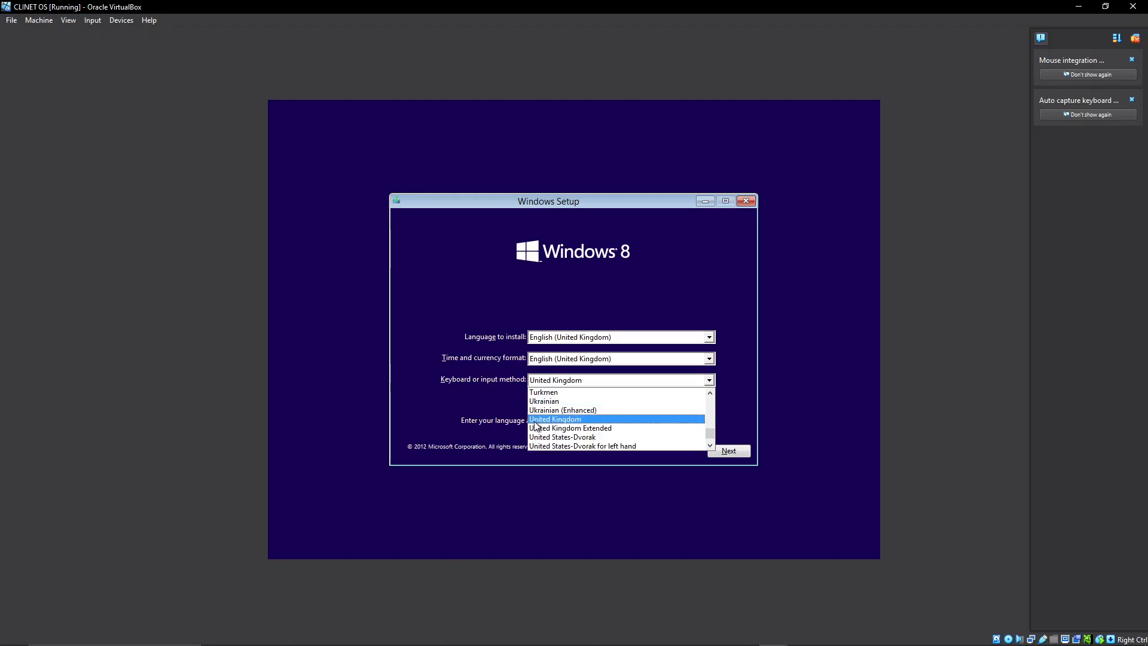
left_click(578, 419)
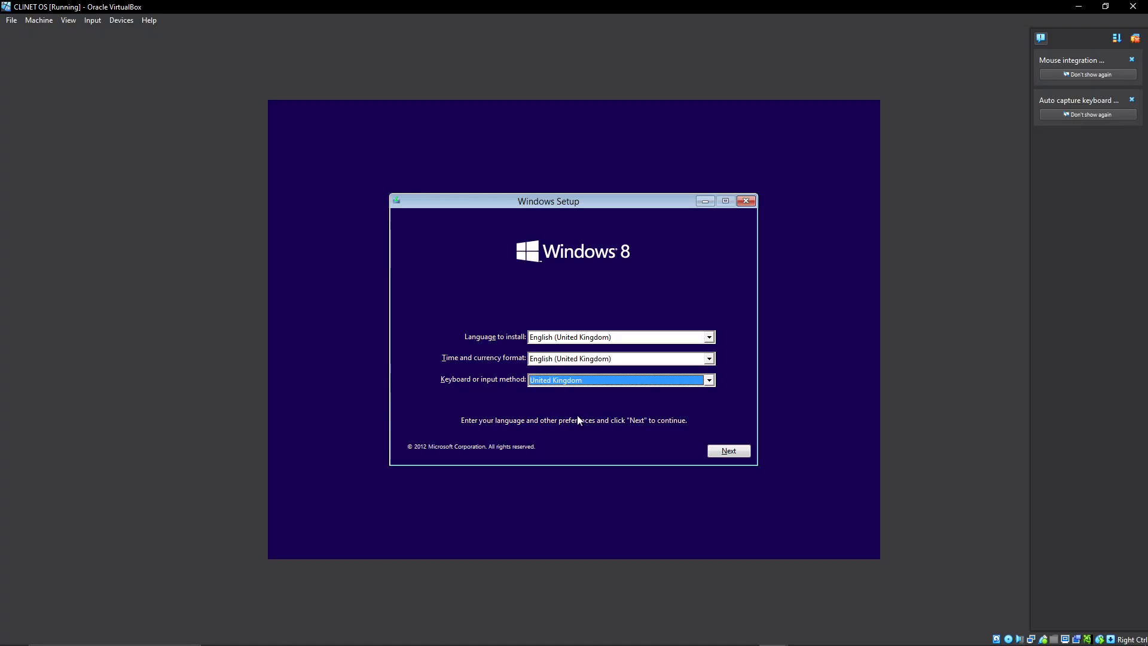
left_click(612, 380)
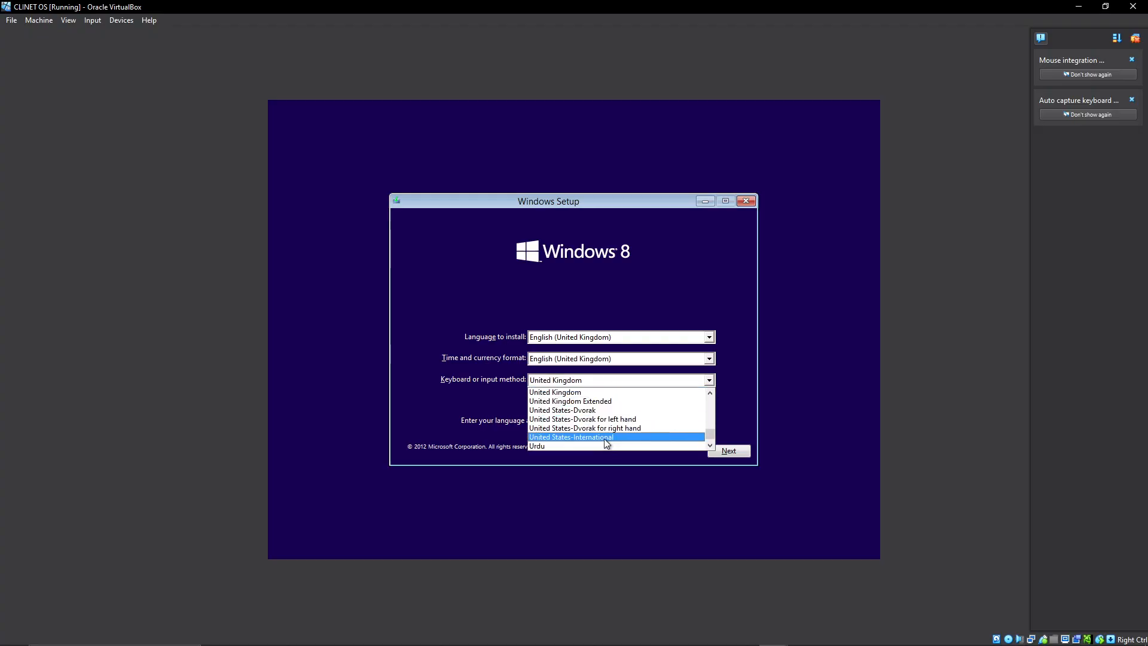
scroll(605, 439, "up", 1)
scroll(607, 441, "up", 3)
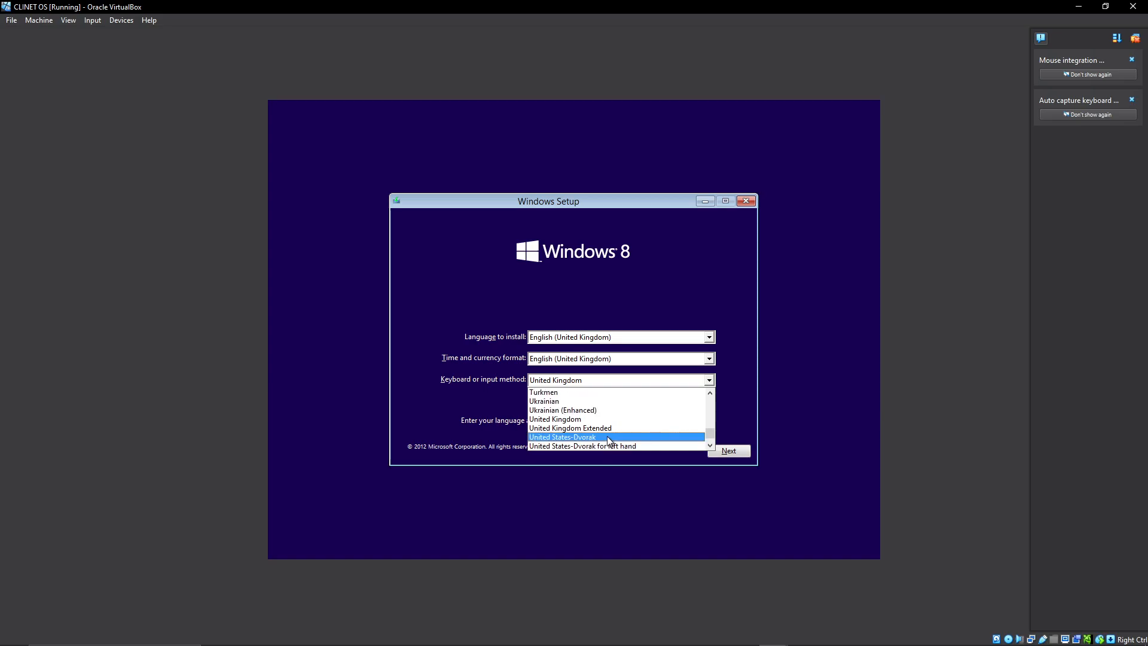
scroll(608, 440, "down", 7)
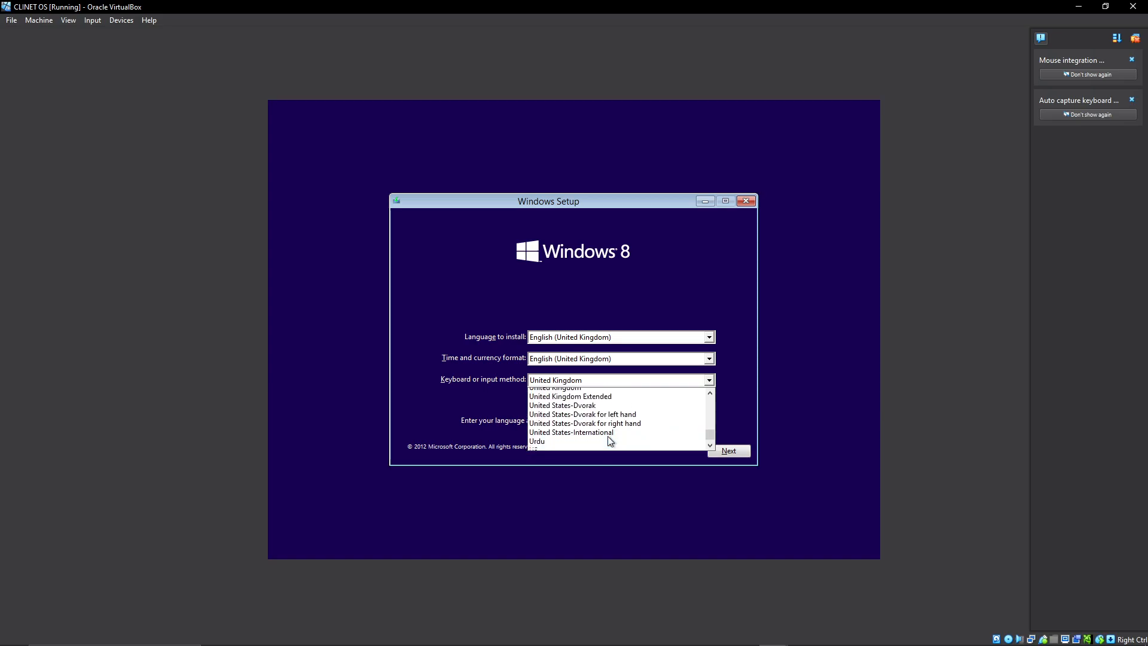
scroll(607, 440, "up", 2)
scroll(609, 435, "up", 1)
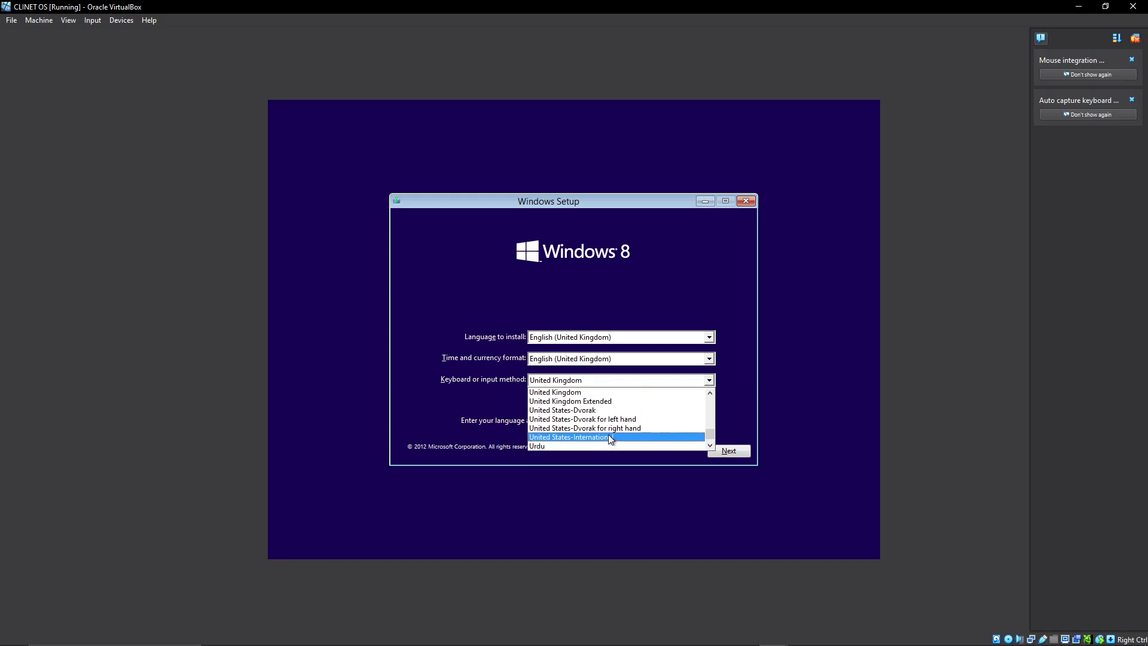
left_click(578, 394)
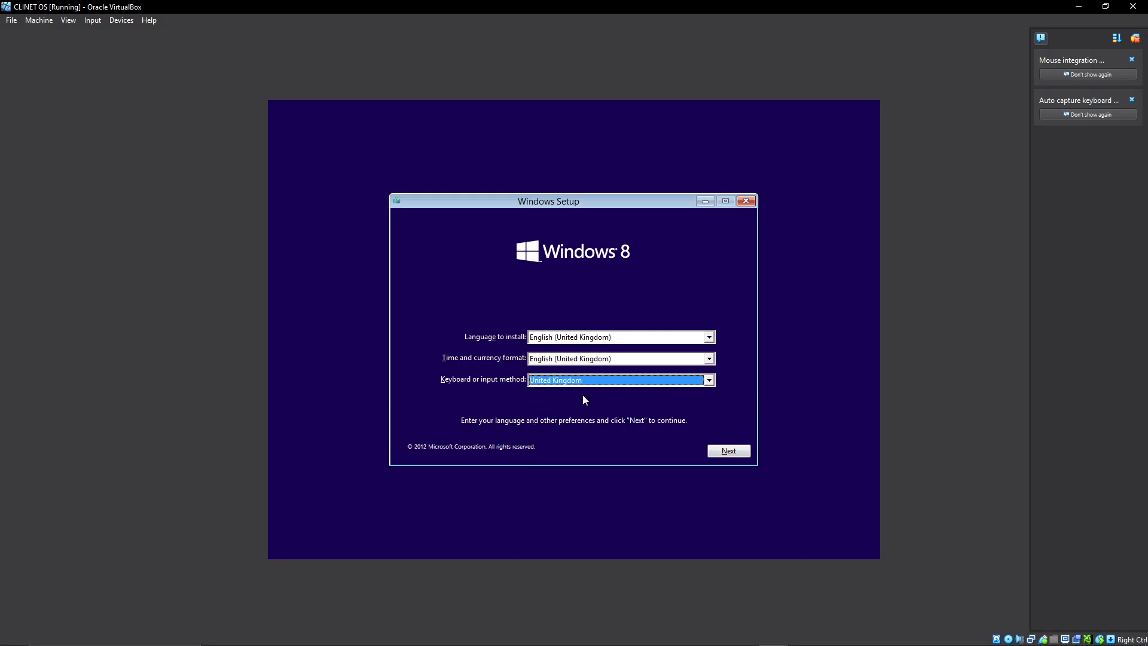
left_click(730, 450)
left_click(573, 334)
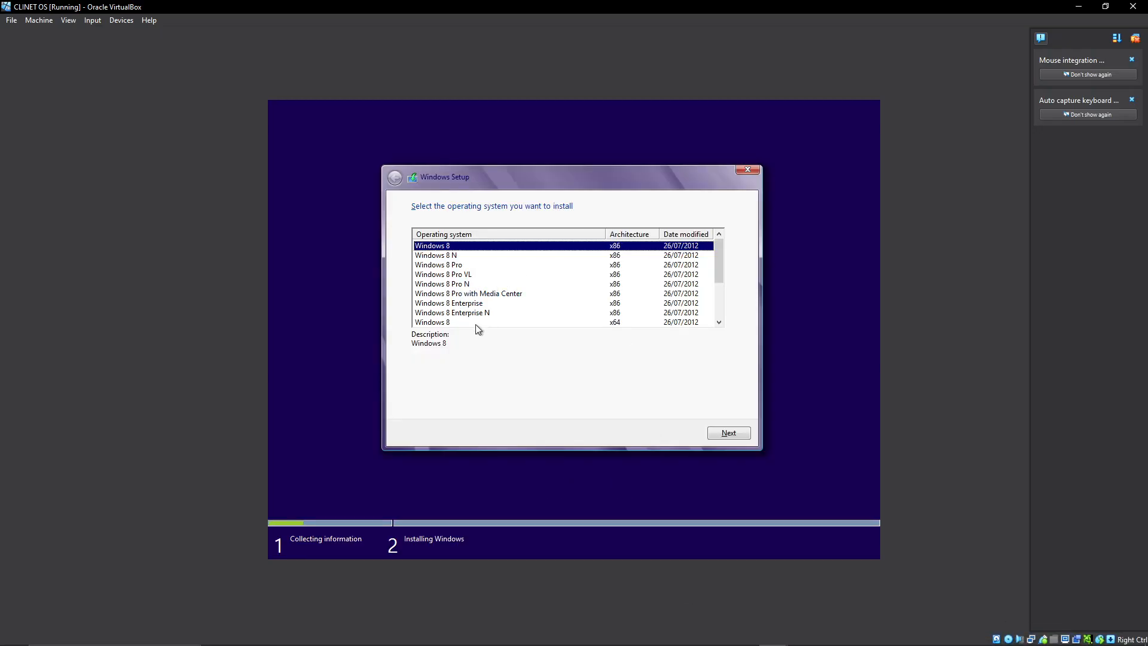
Choose the x86 edition of Windows 8 Pro as the operating system to install and accept the licence terms.
left_click(451, 268)
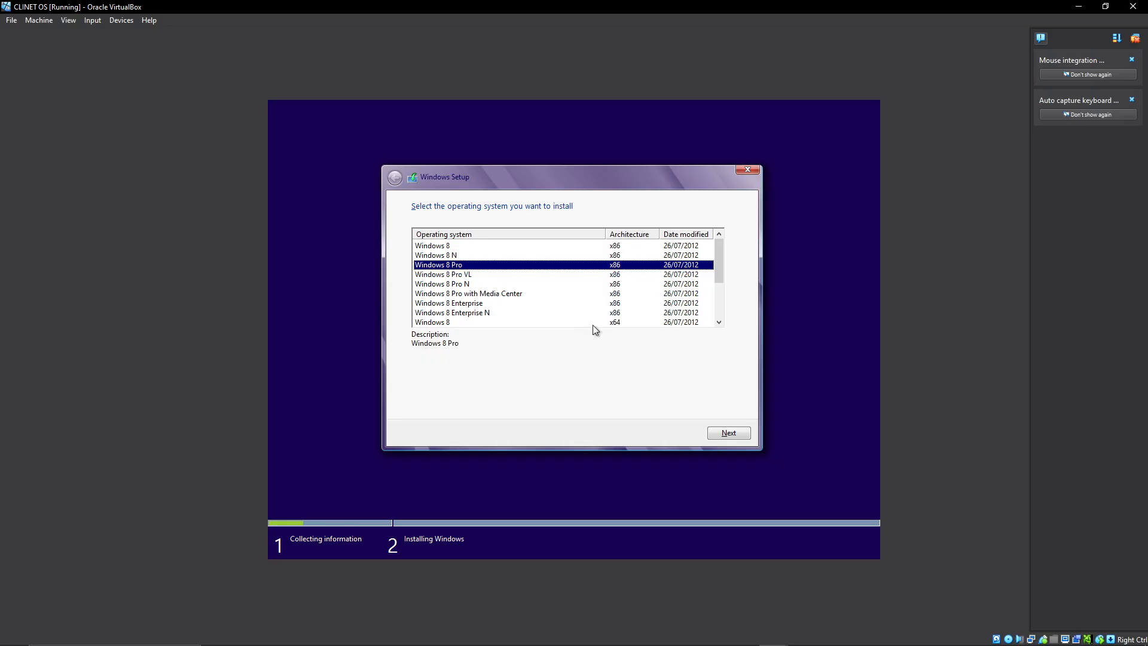
left_click(729, 436)
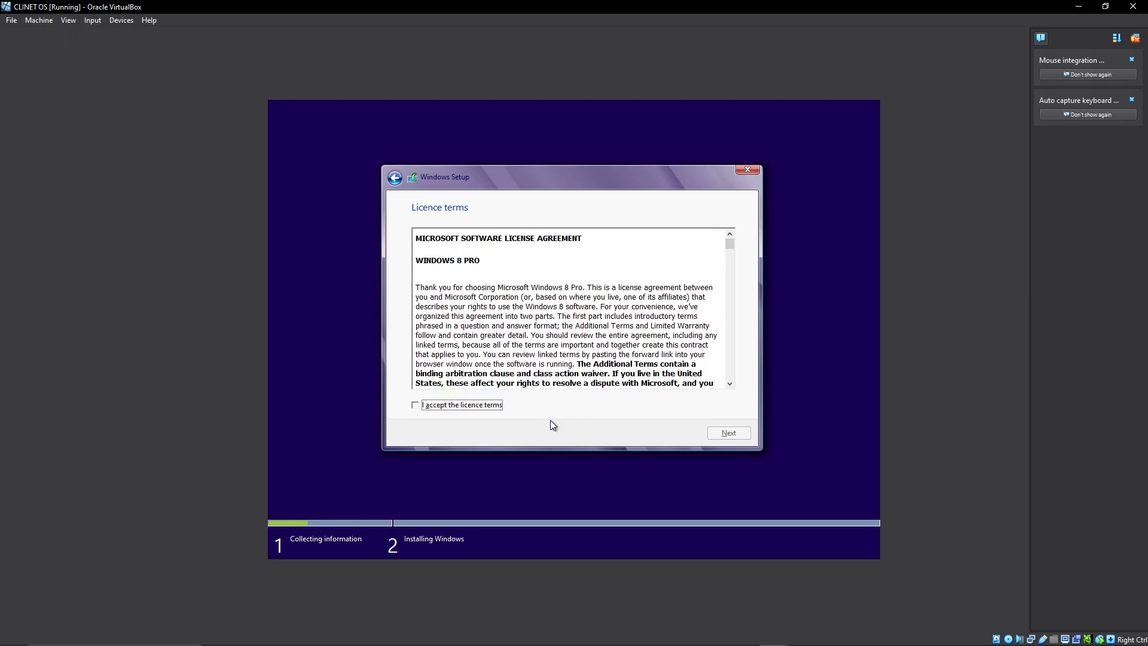
left_click(498, 407)
left_click(718, 434)
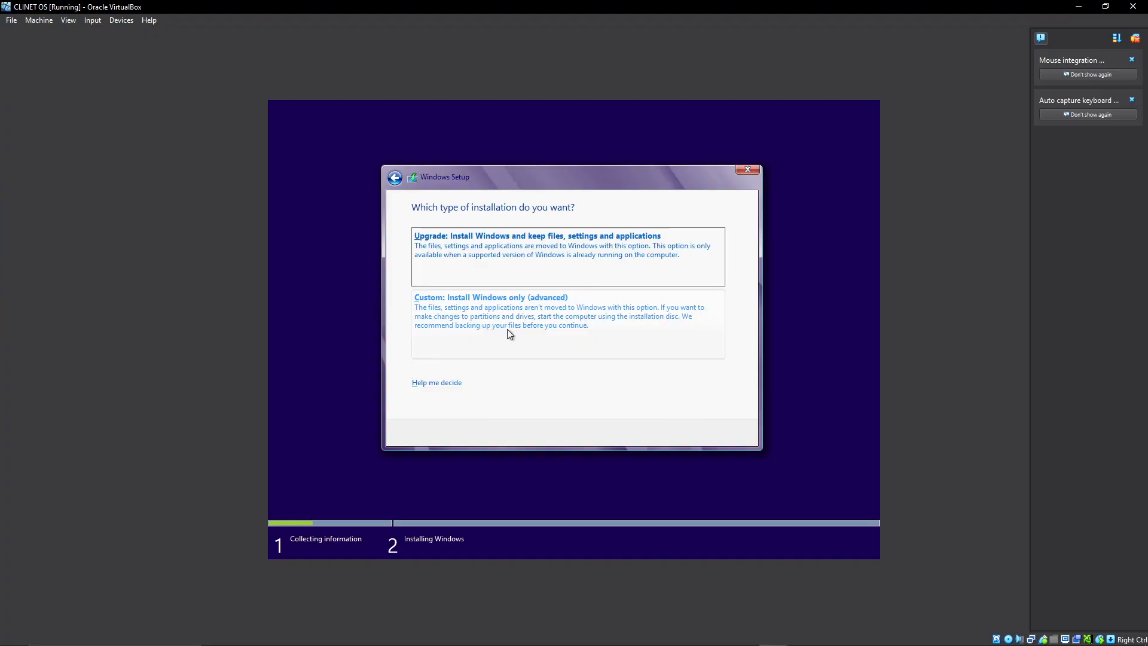
Create a 20979 MB partition from Drive 0's unallocated space and start a custom Windows installation on the primary partition.
left_click(510, 316)
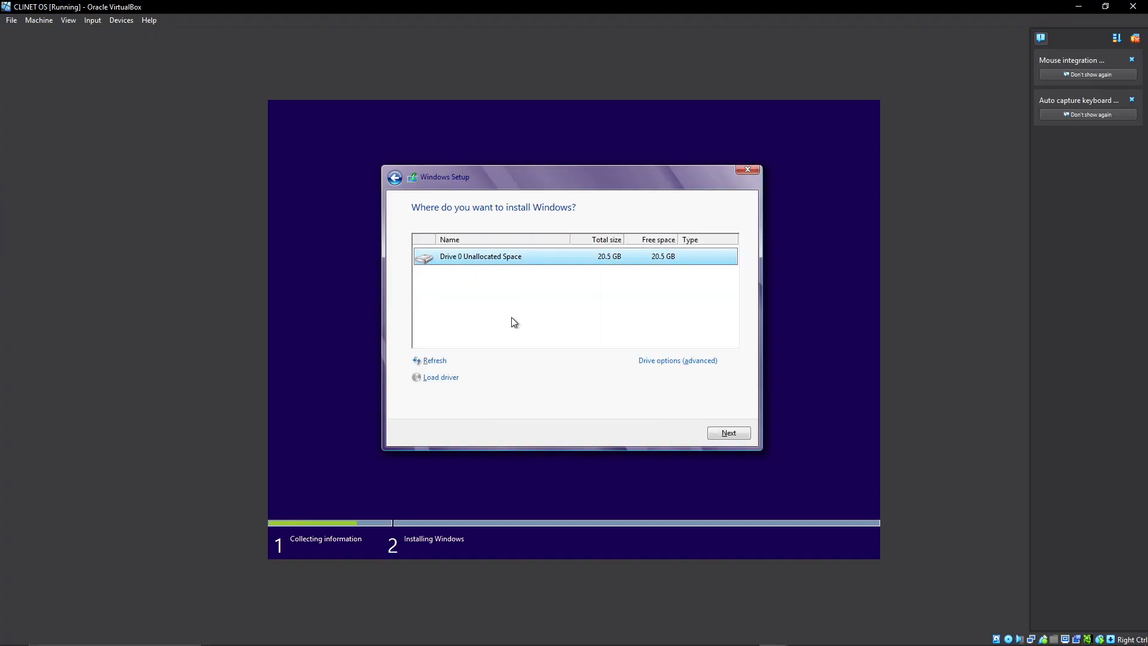
left_click(661, 362)
left_click(661, 362)
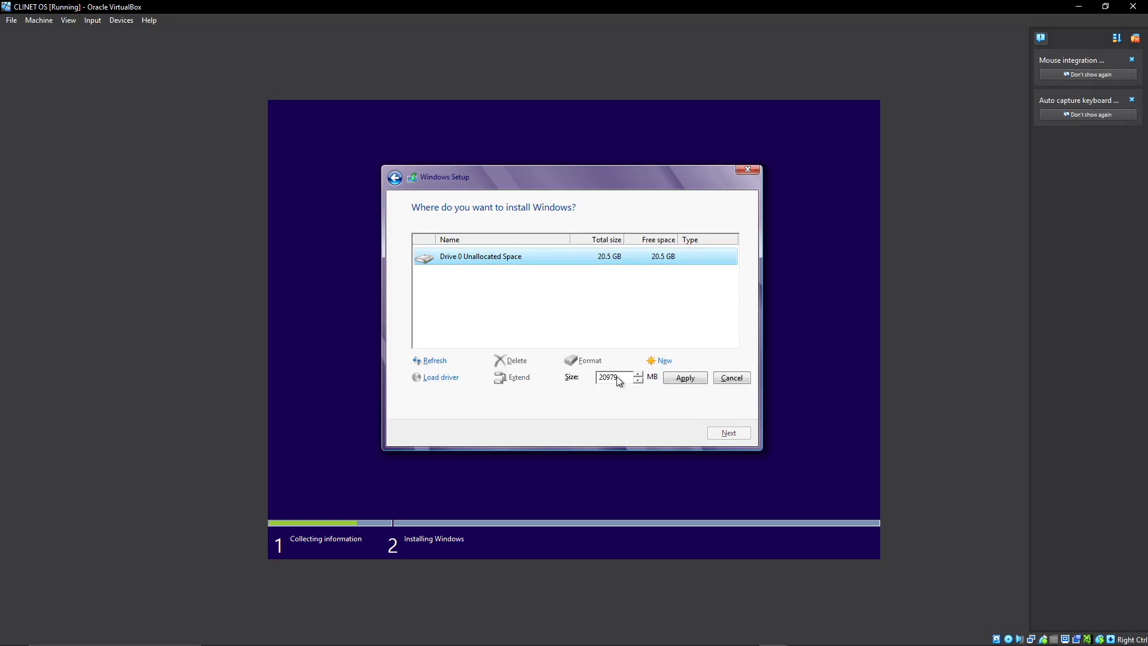
left_click(685, 378)
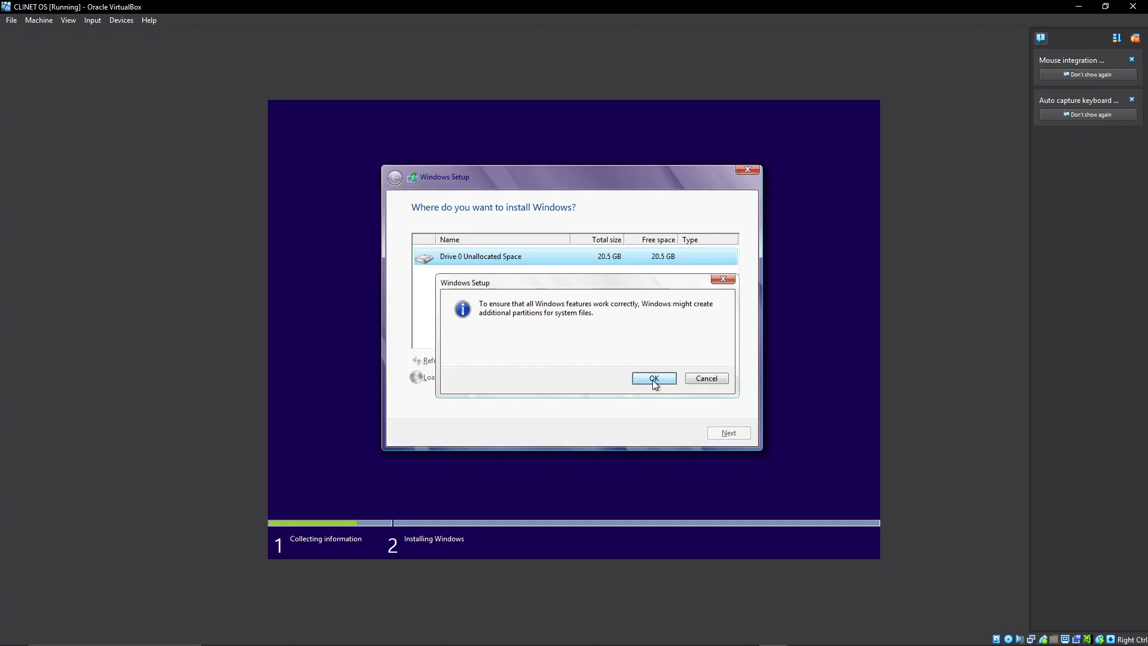
left_click(653, 379)
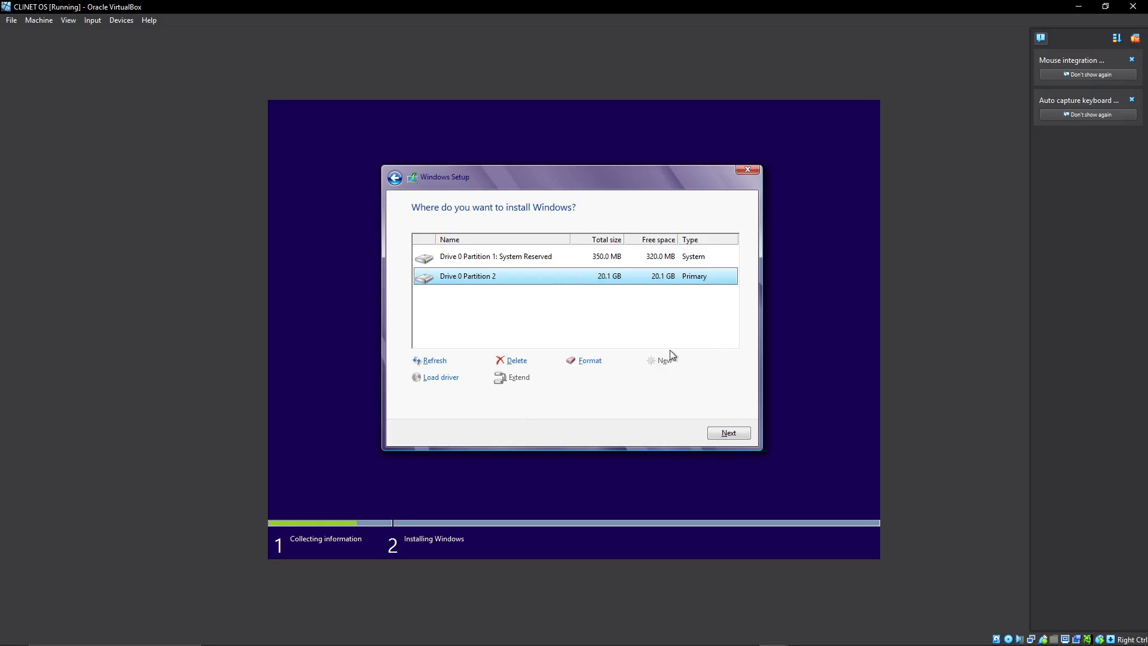
left_click(730, 438)
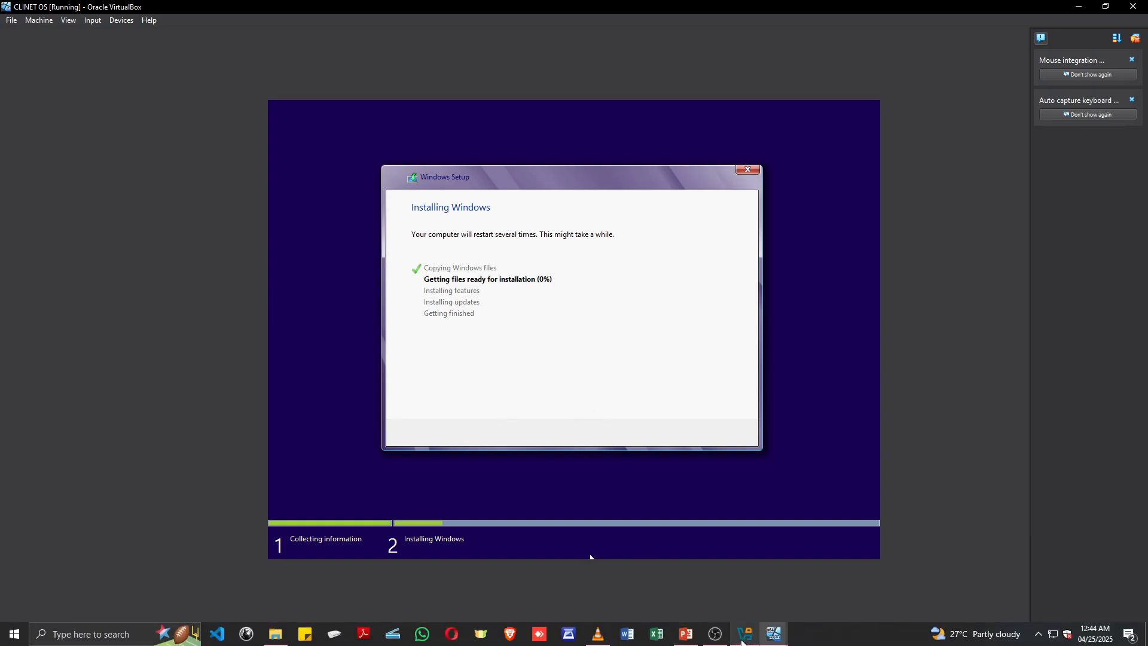
Switch to the SERVER machine and close the finished Add Roles and Features Wizard.
mouse_move(764, 638)
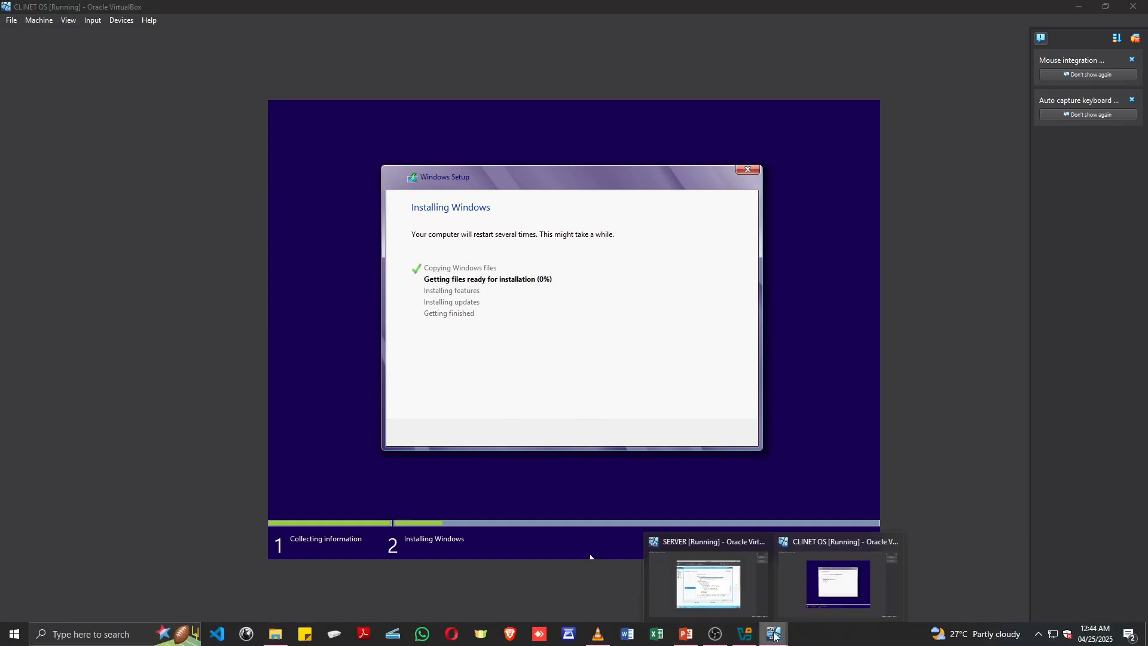
left_click(714, 595)
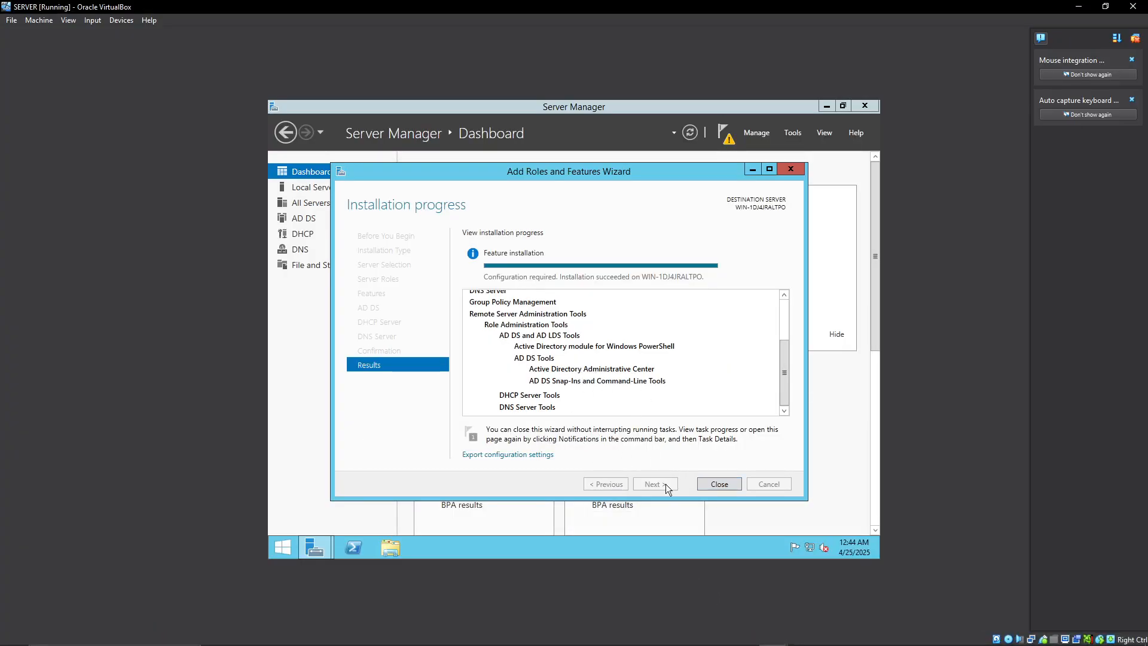
left_click(719, 483)
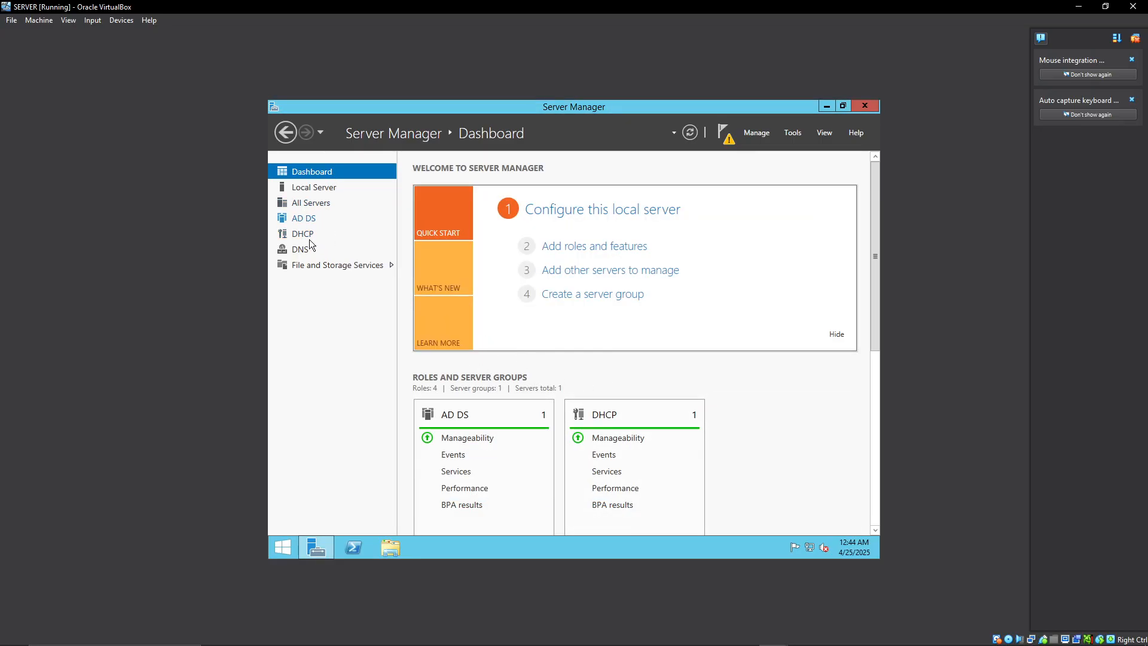
Review the Server Manager notifications and the AD DS post-deployment task details, and return to the Dashboard.
left_click(724, 133)
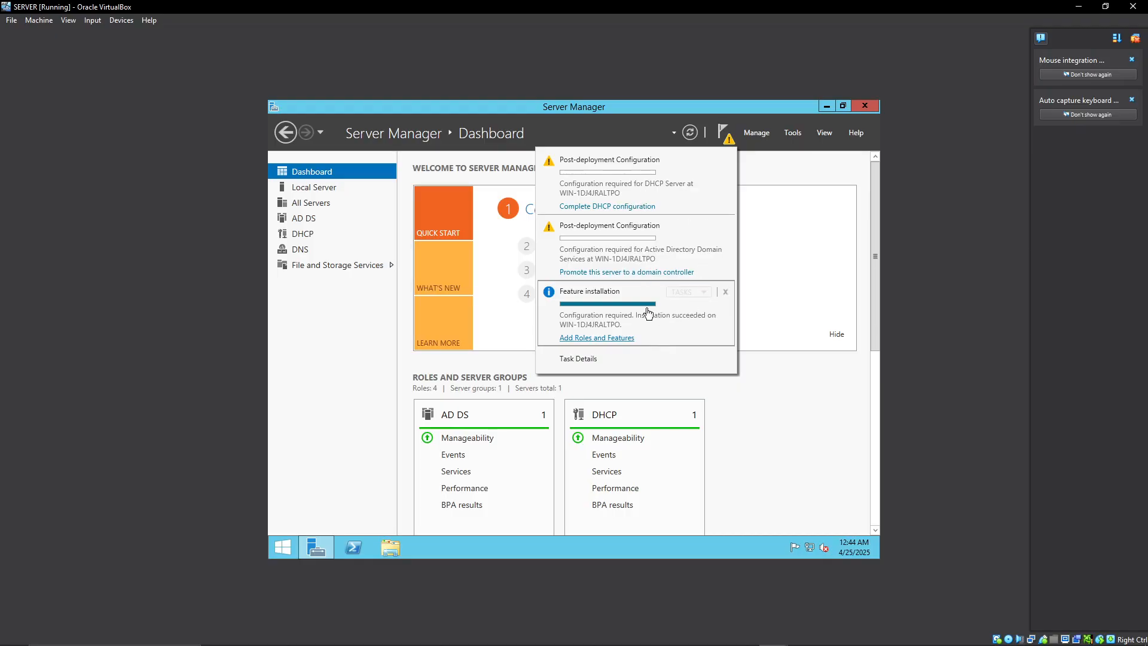
left_click(792, 160)
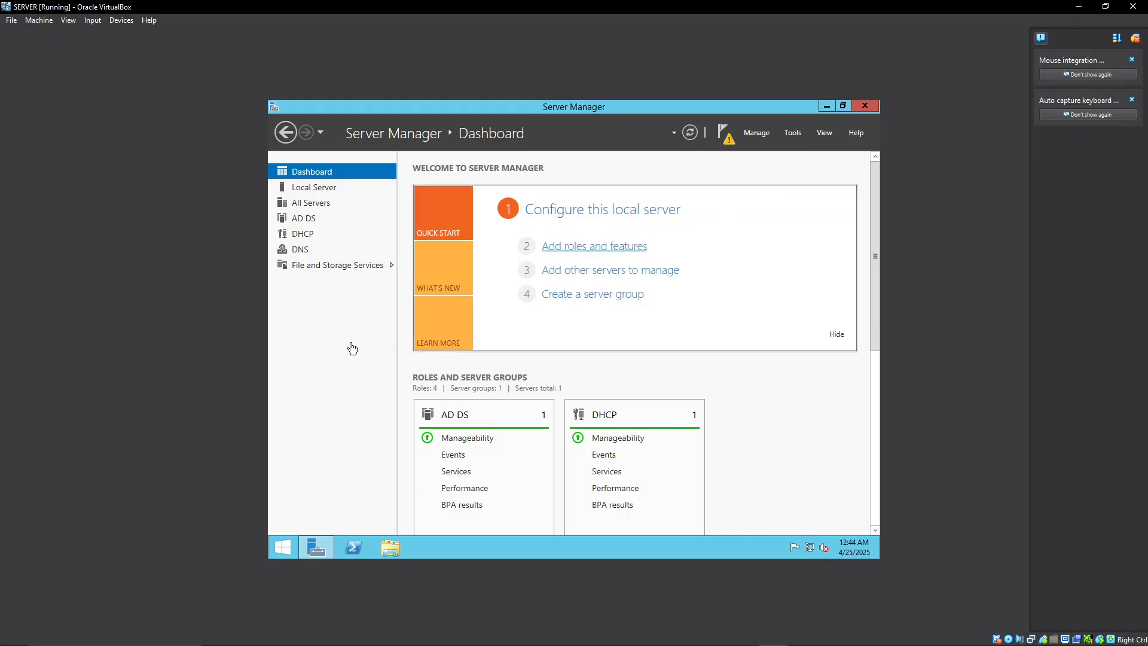
left_click(307, 219)
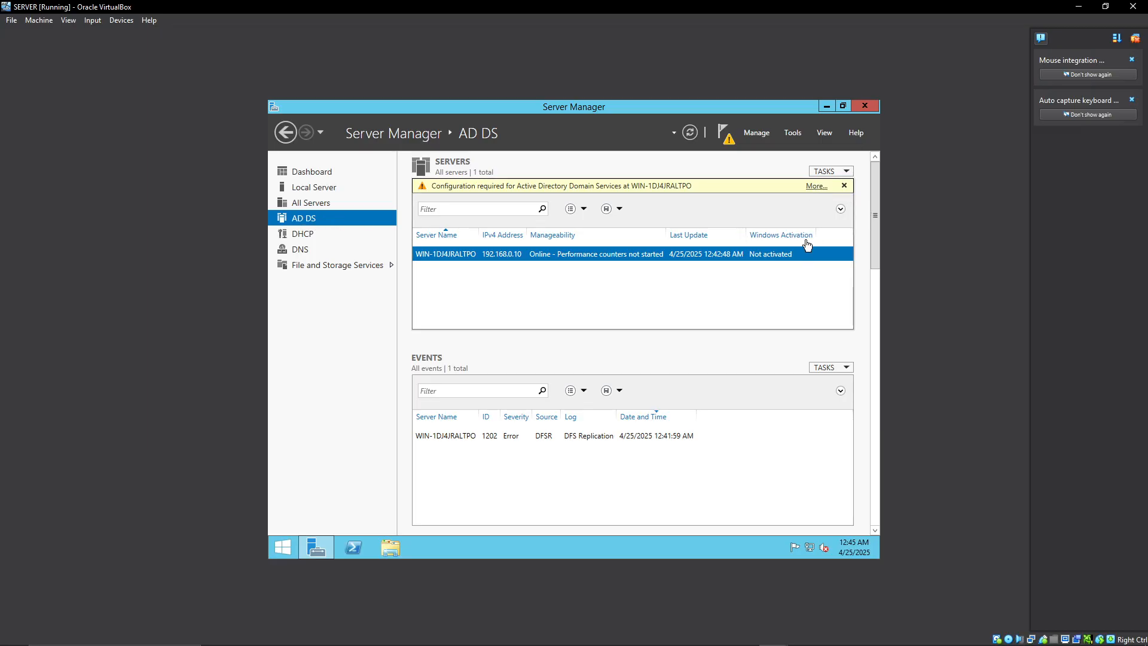
left_click(815, 188)
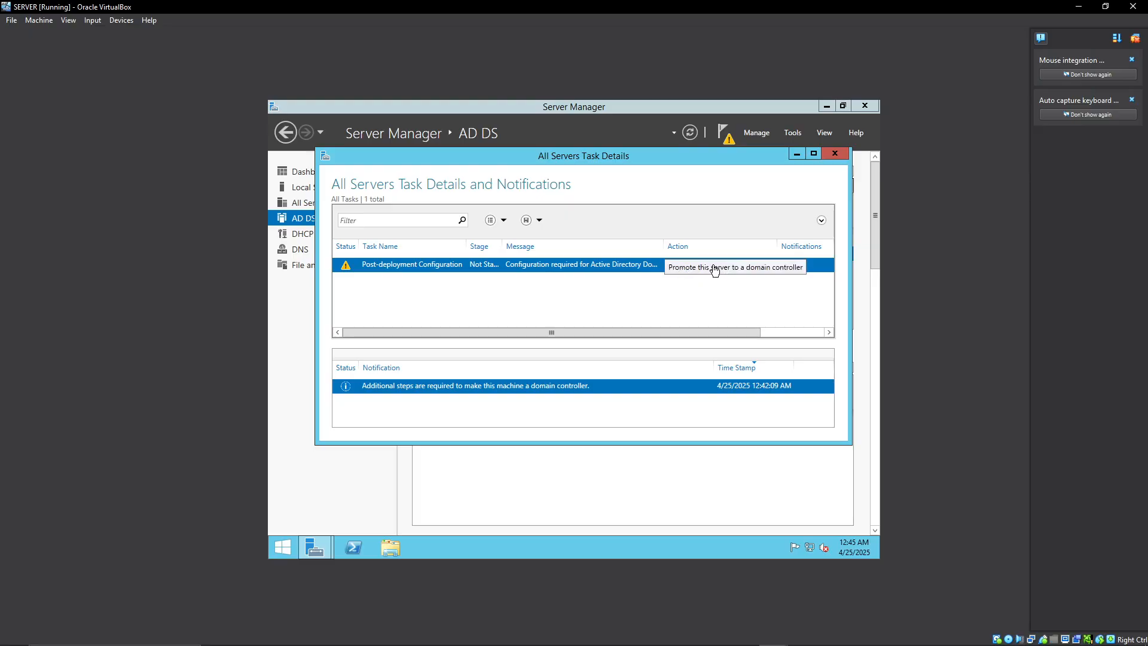
left_click(836, 155)
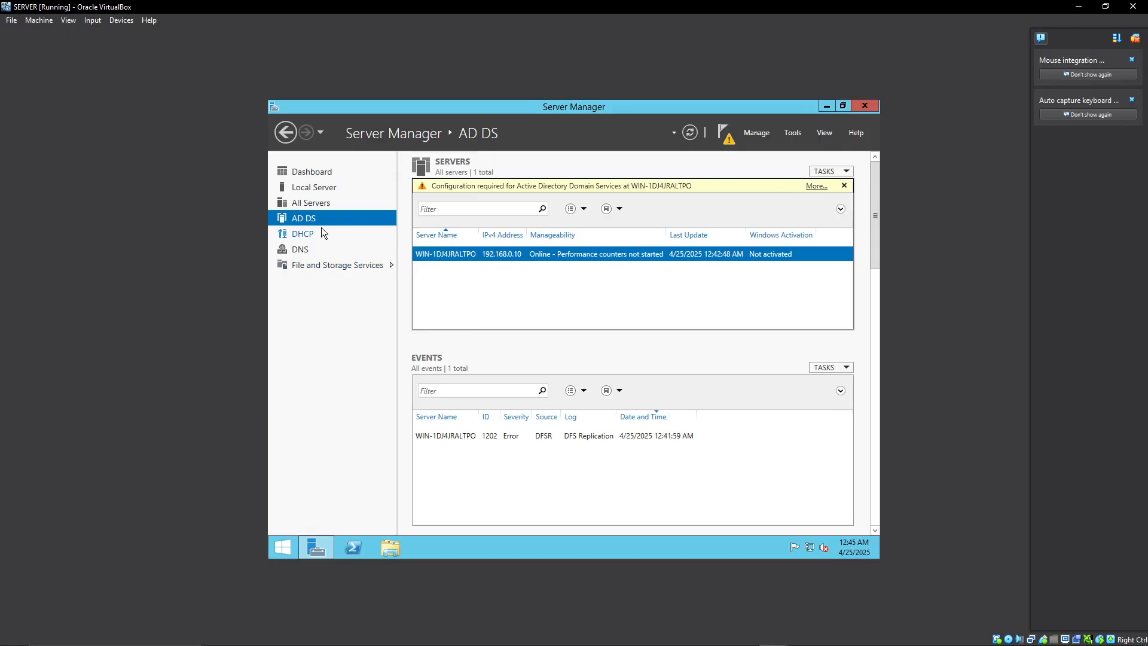
left_click(311, 172)
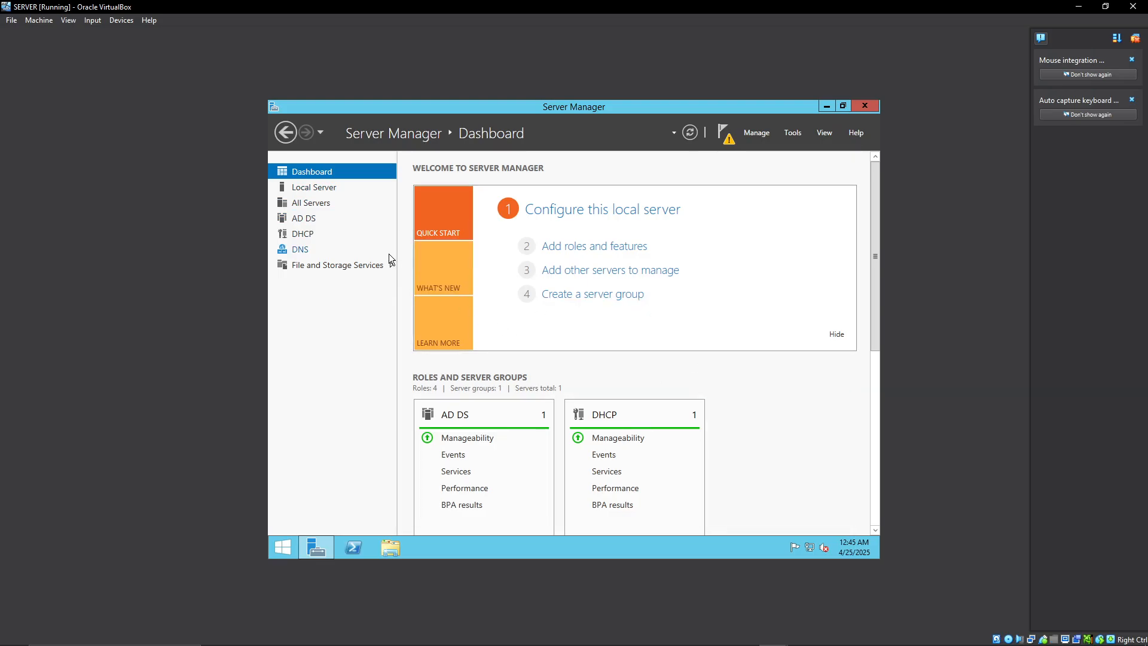
Open the AD DS configuration task details and start promoting this server to a domain controller.
left_click(300, 217)
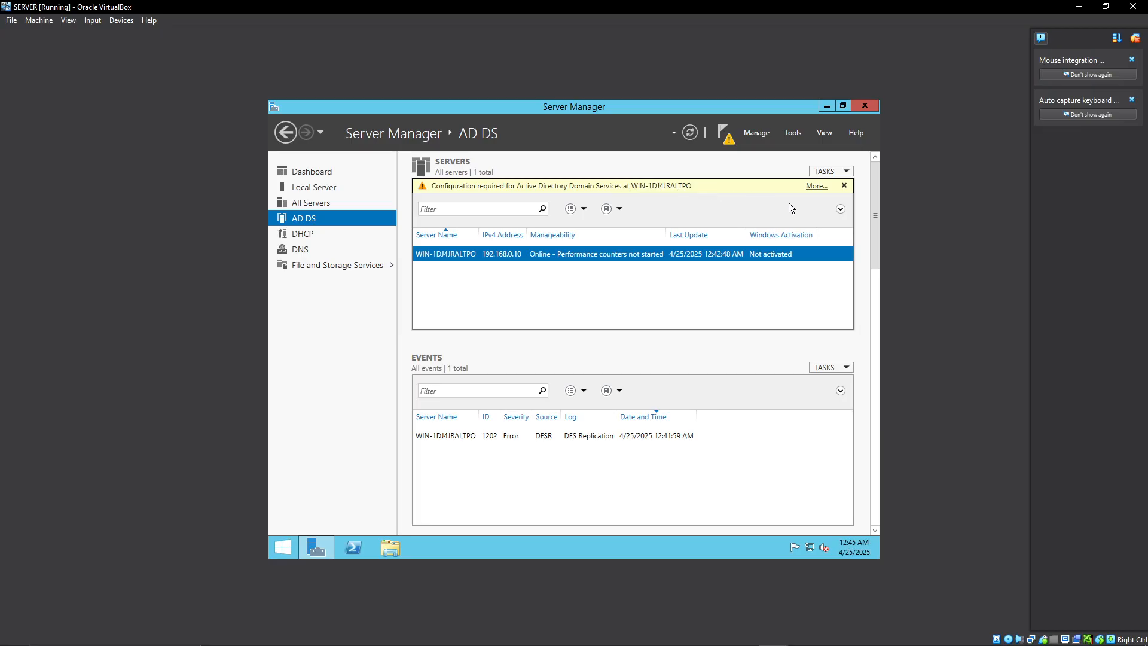
left_click(816, 185)
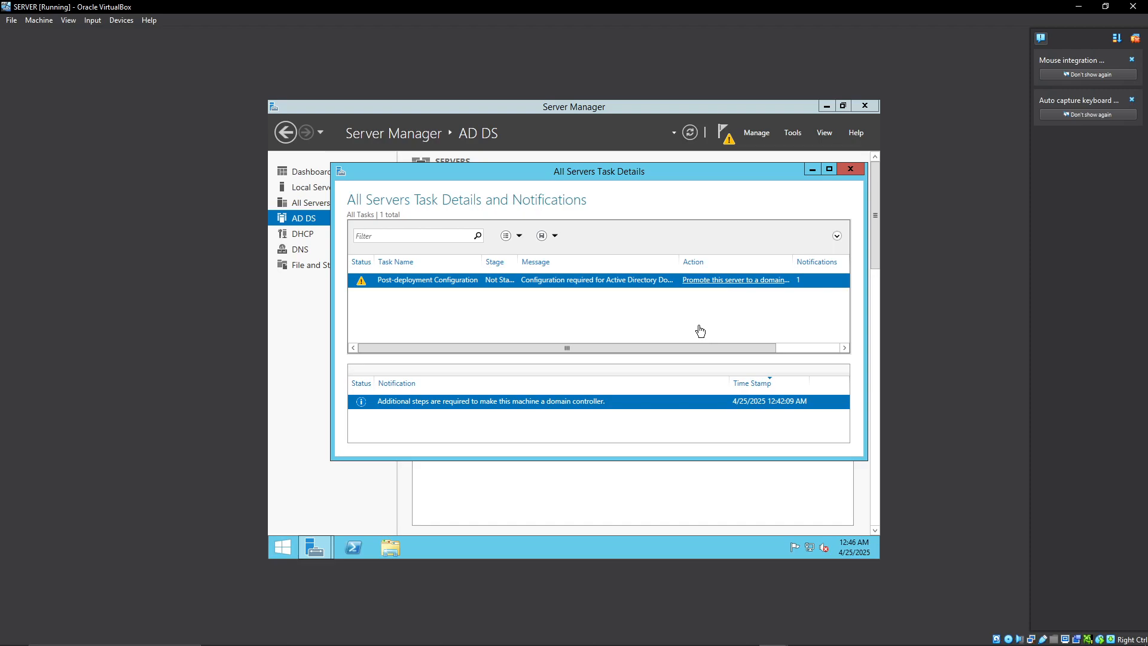
left_click(708, 282)
mouse_move(666, 640)
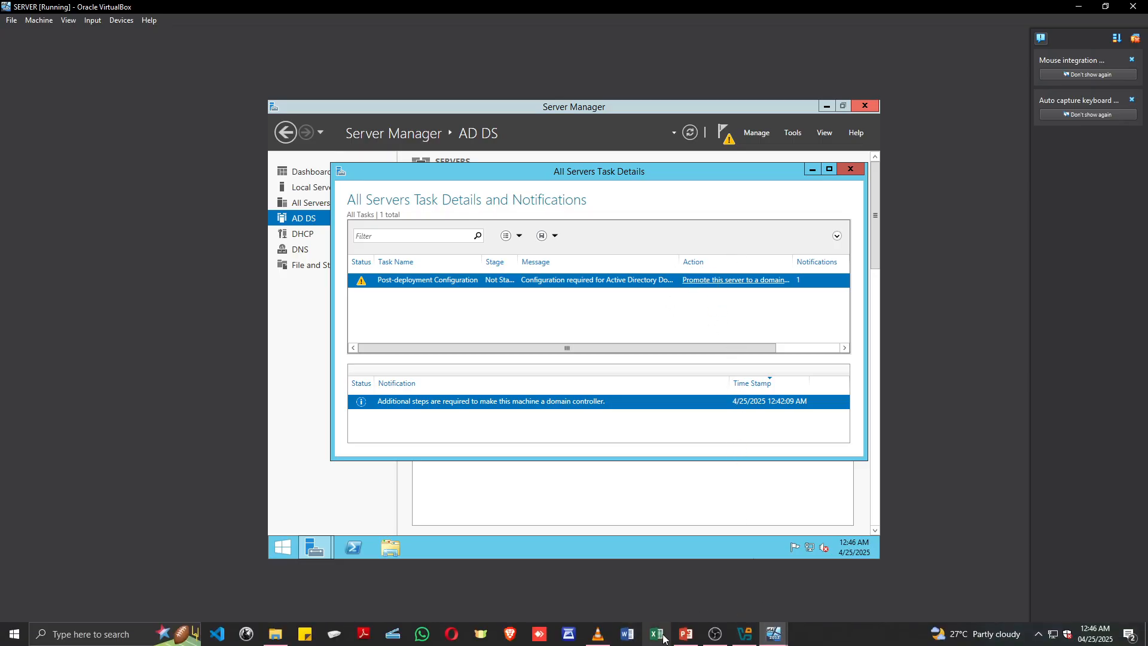
left_click(686, 635)
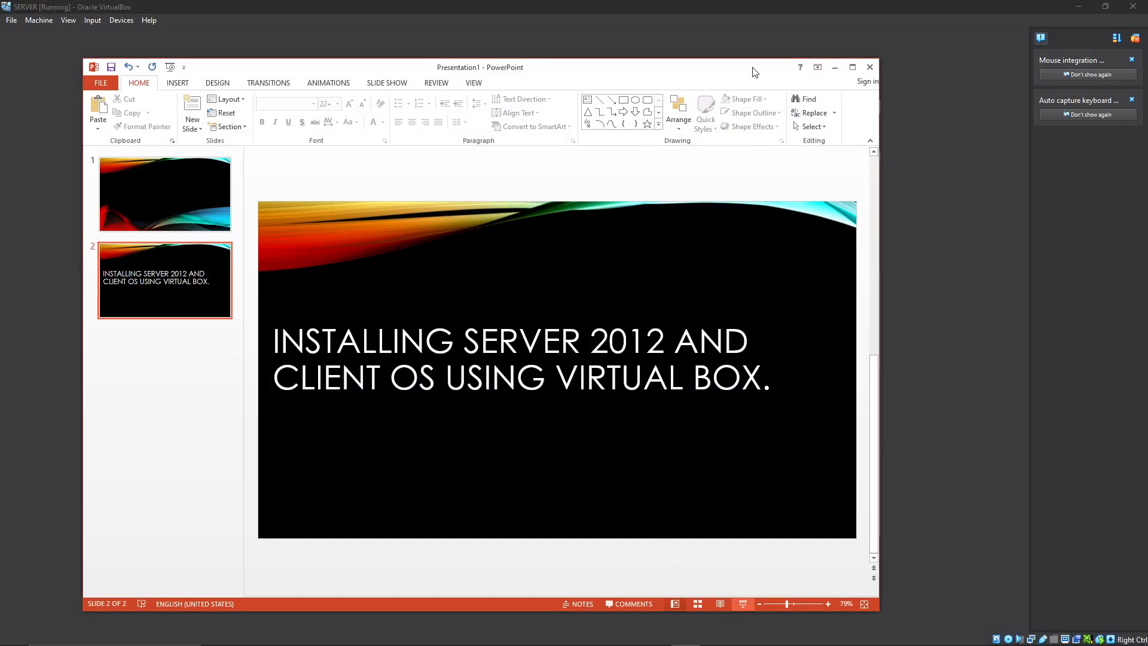
left_click(835, 67)
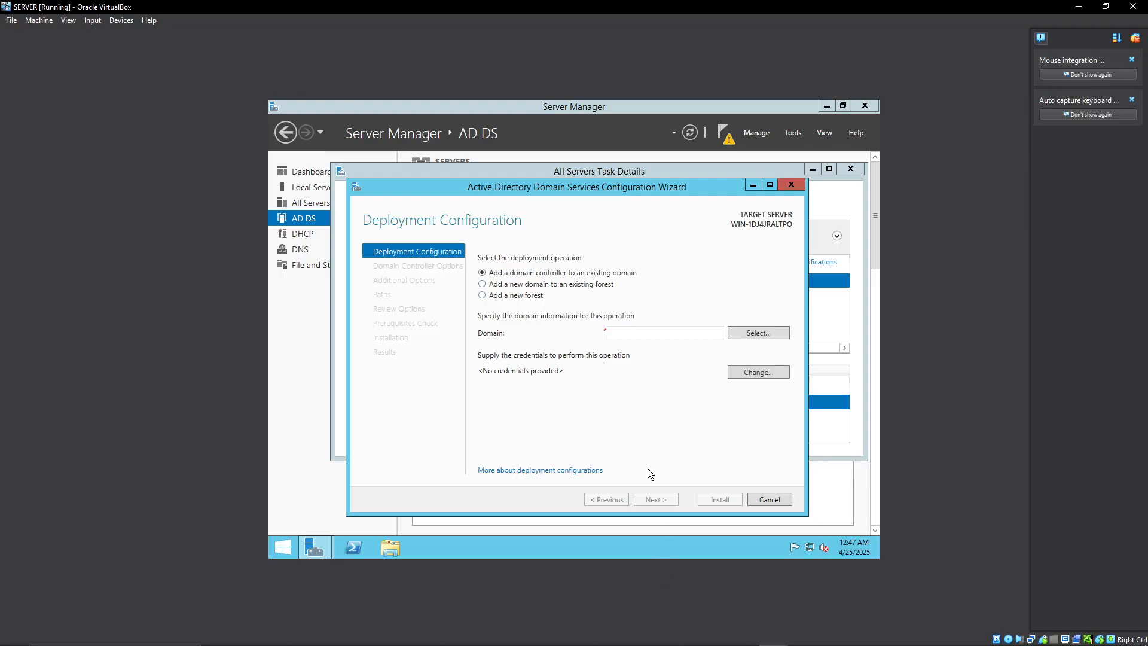
left_click(686, 637)
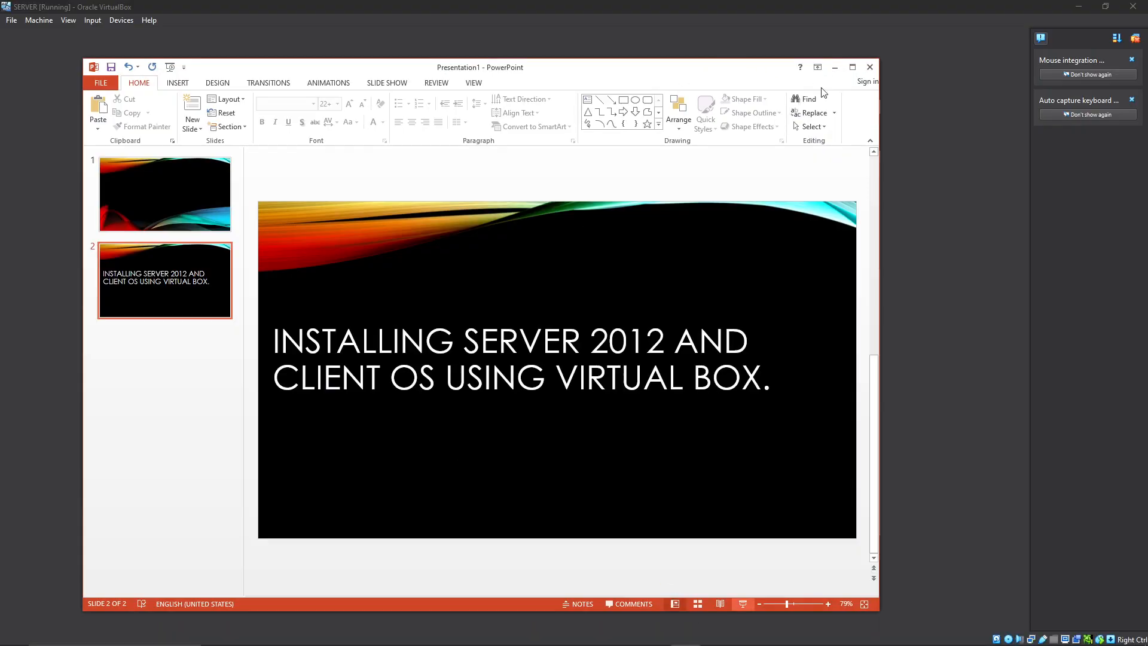
left_click(855, 12)
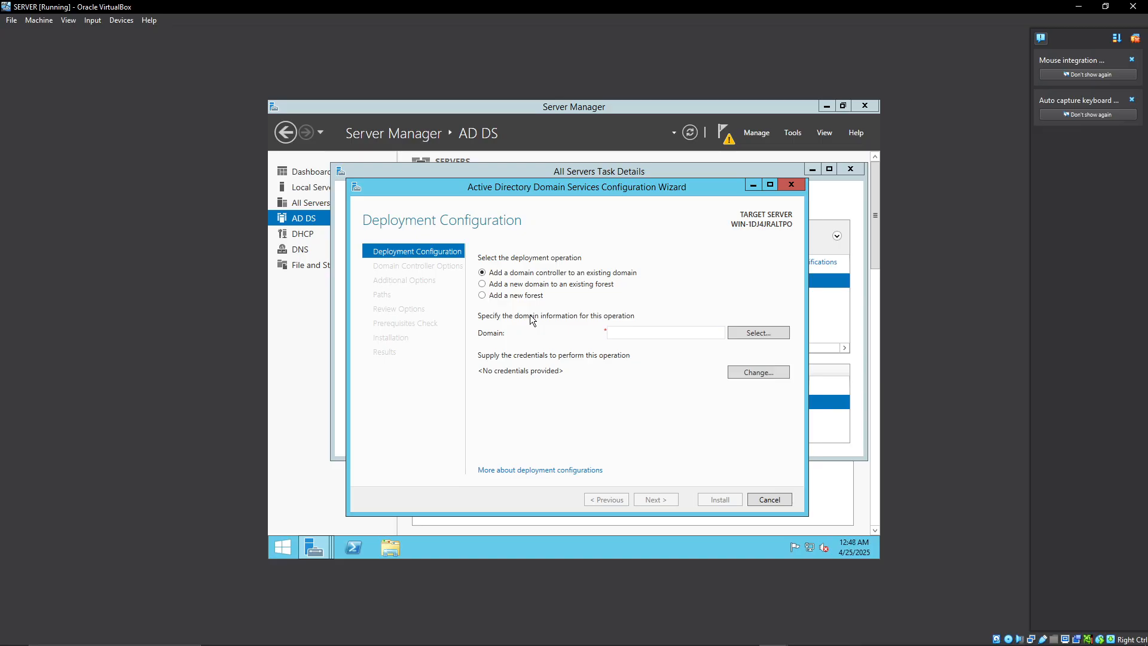
Select adding a new forest as the deployment operation, and check the Windows installation progress on the CLINET OS machine before returning to SERVER.
left_click(493, 297)
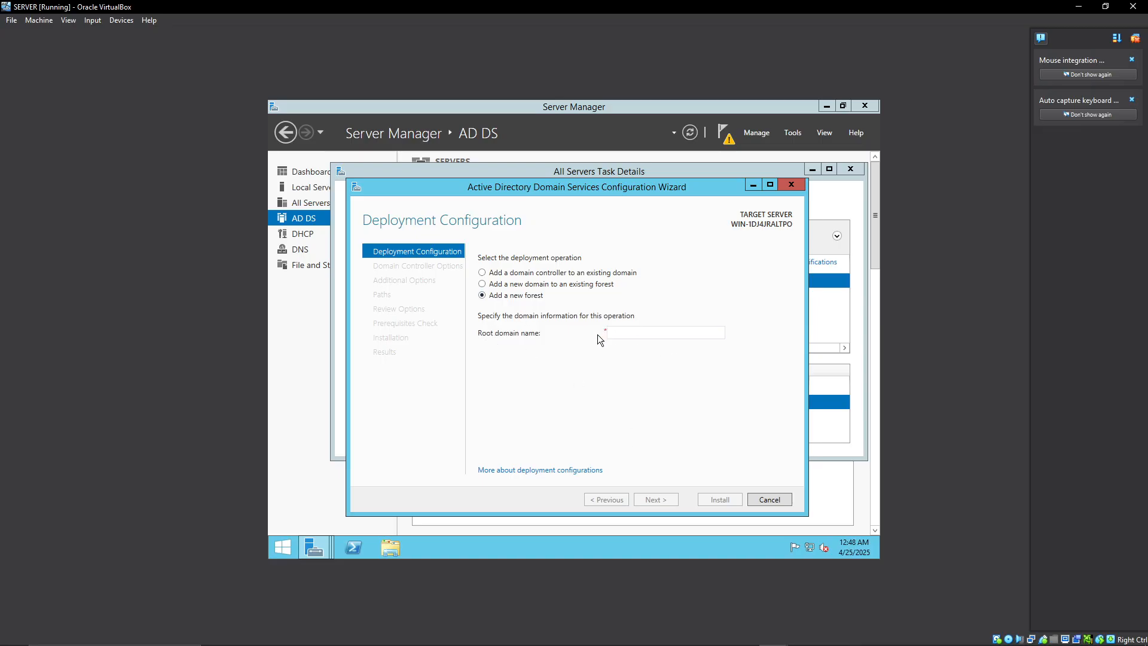
mouse_move(752, 640)
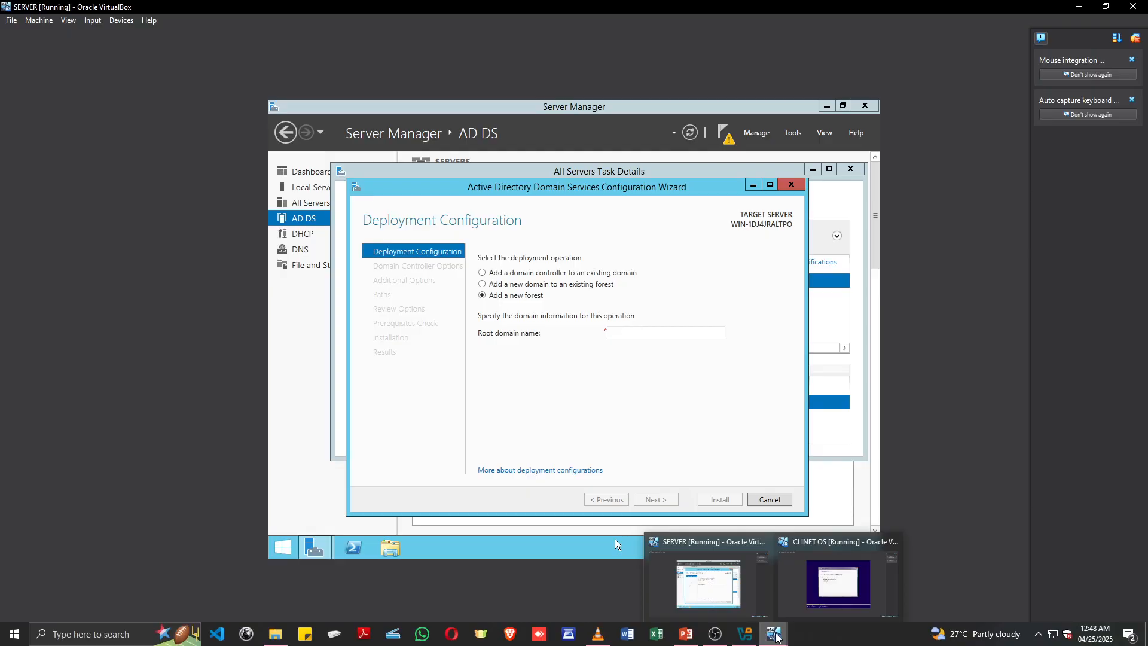
left_click(823, 597)
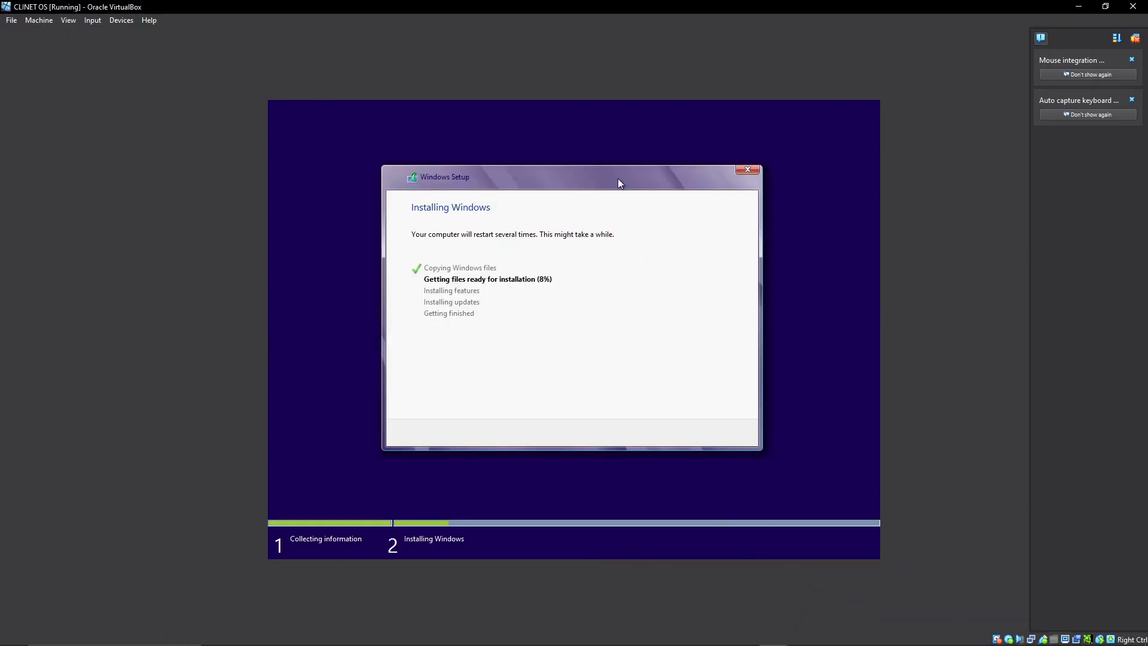
left_click(1080, 8)
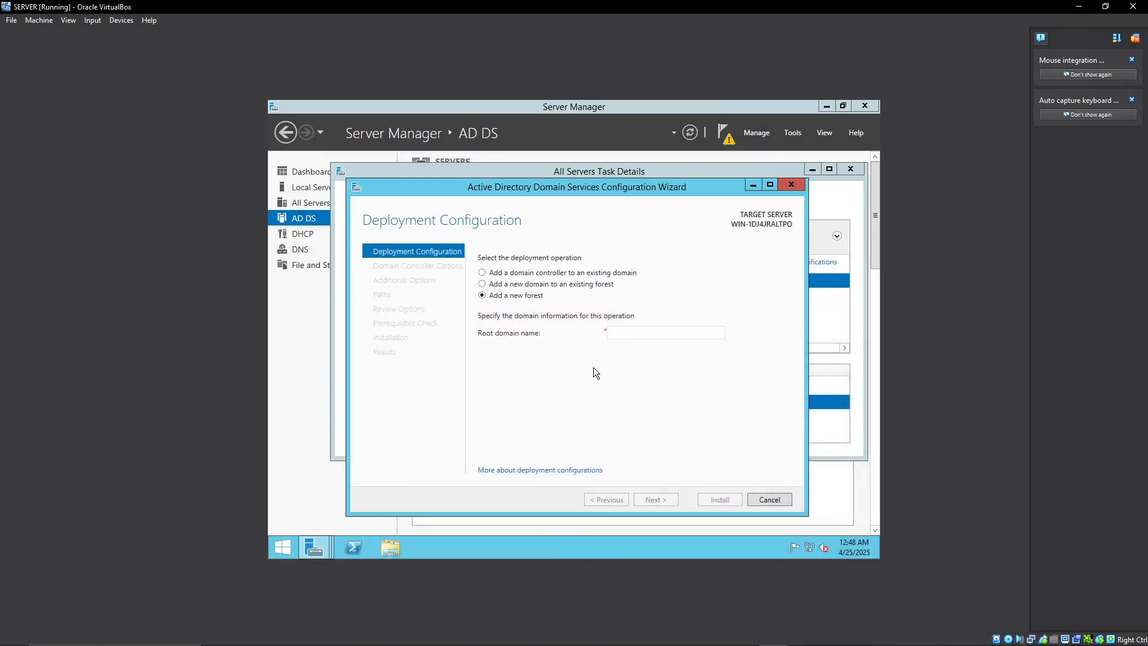
Set the new forest's root domain name to nana.com and continue past the deployment configuration.
left_click(623, 334)
type("nana.com")
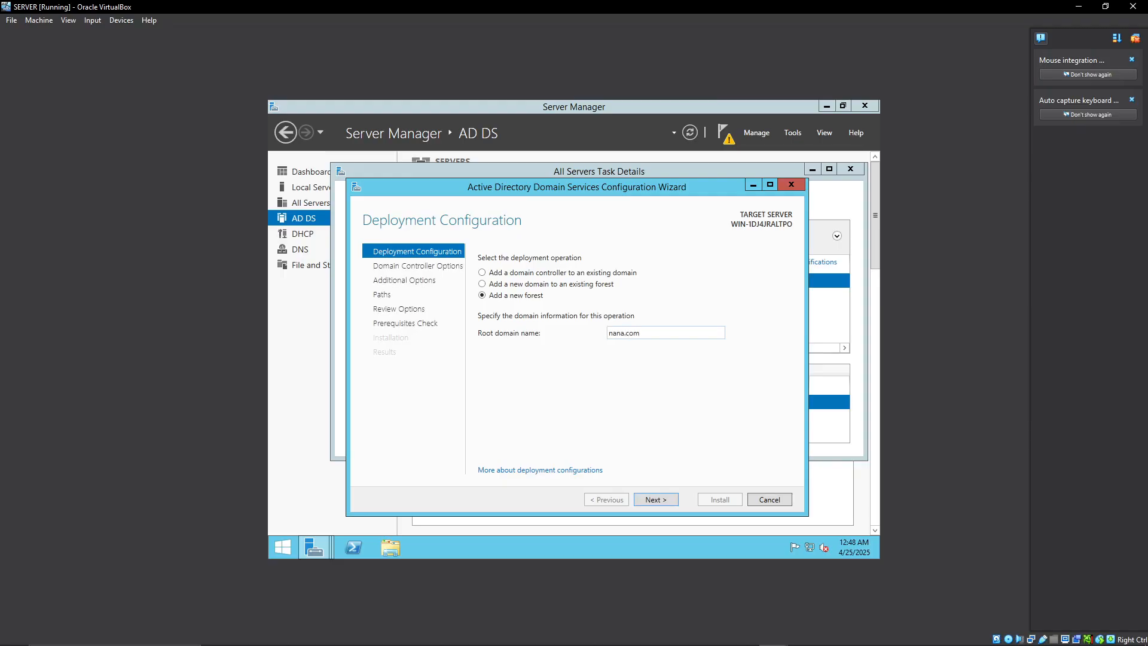
left_click(656, 501)
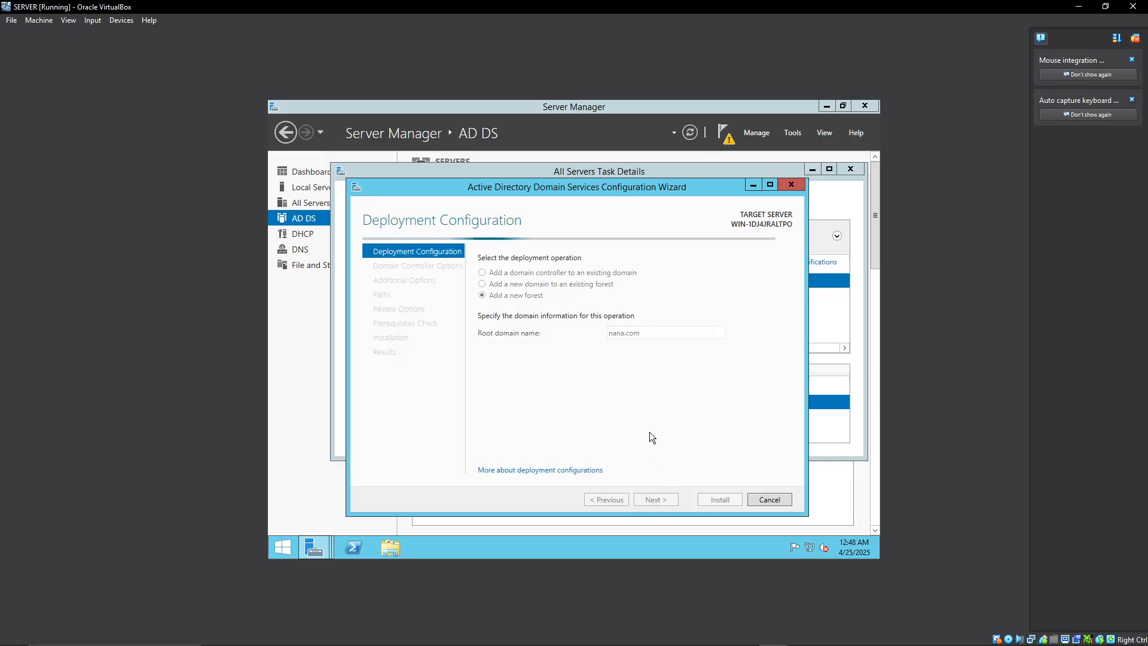
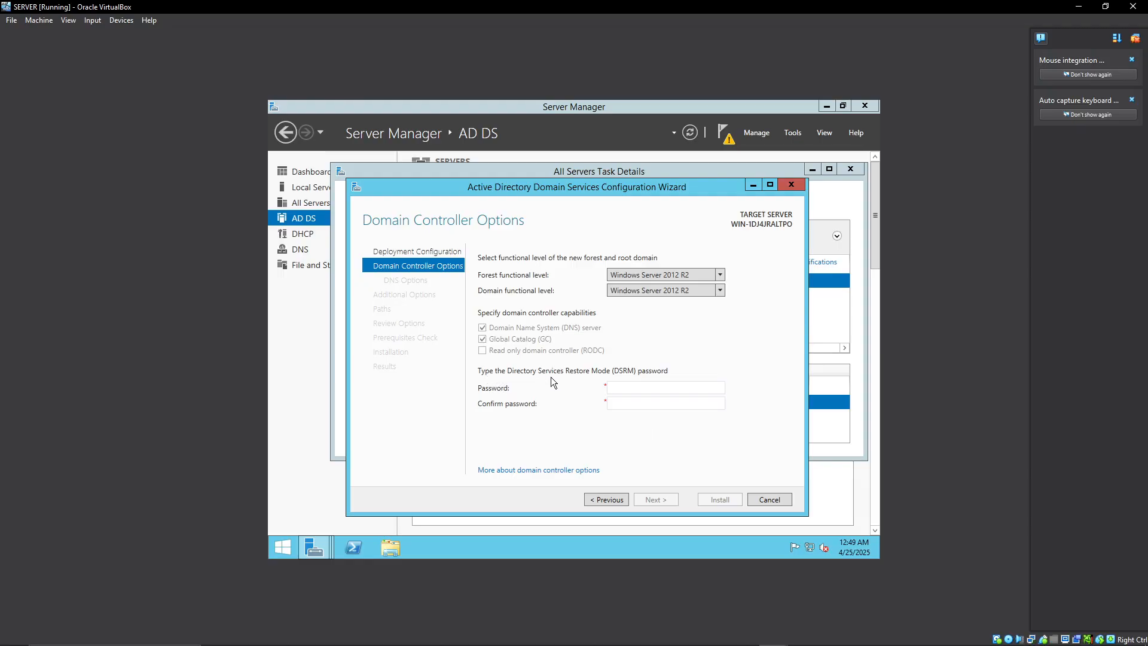
left_click(627, 390)
left_click(686, 634)
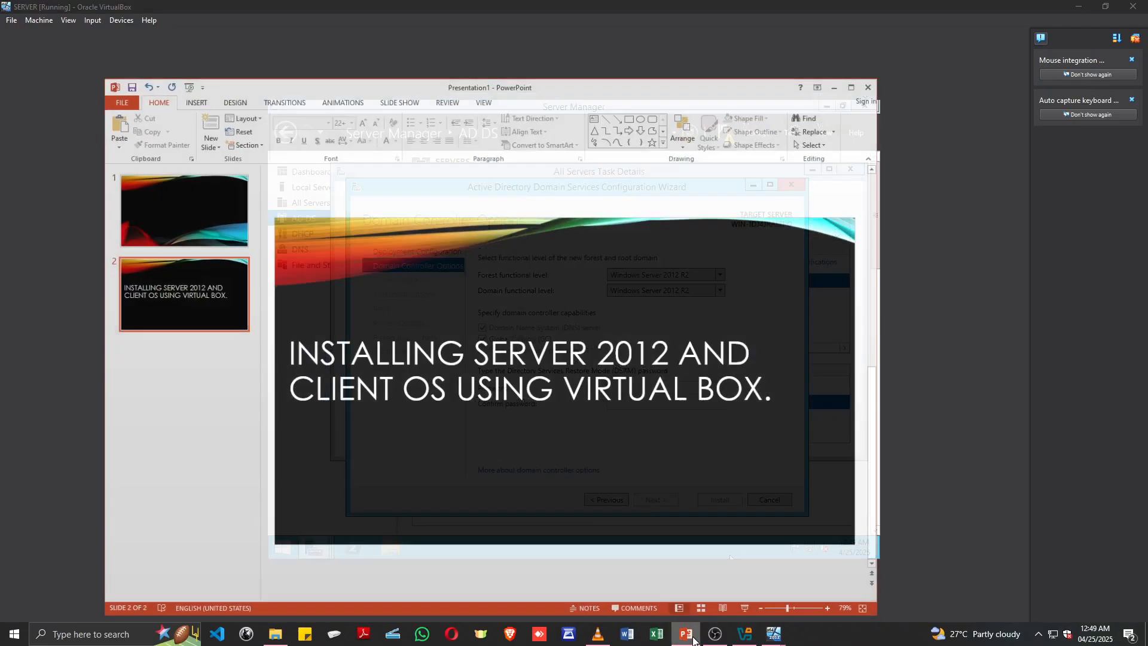
left_click(835, 67)
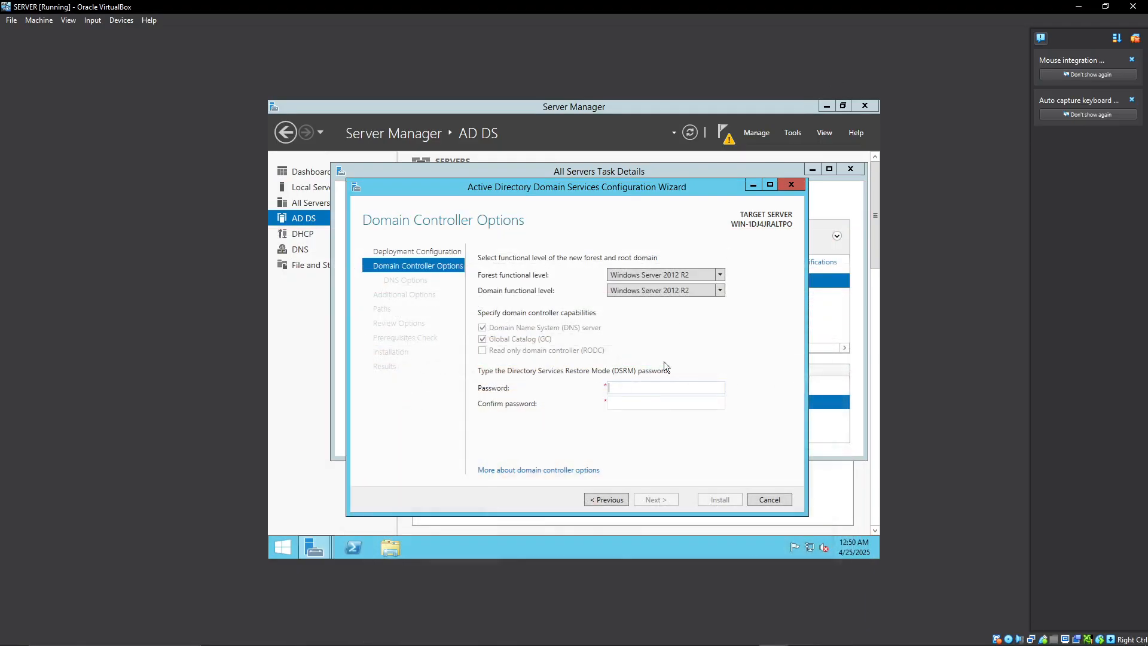
Enter and confirm the Directory Services Restore Mode (DSRM) password, and continue past the domain controller options.
left_click(625, 385)
type("P@ssw0rd12345")
left_click(622, 405)
type("Password")
key("BackSpace")
key("BackSpace")
key("BackSpace")
key("BackSpace")
key("BackSpace")
key("BackSpace")
key("BackSpace")
key("BackSpace")
type("Password@1234")
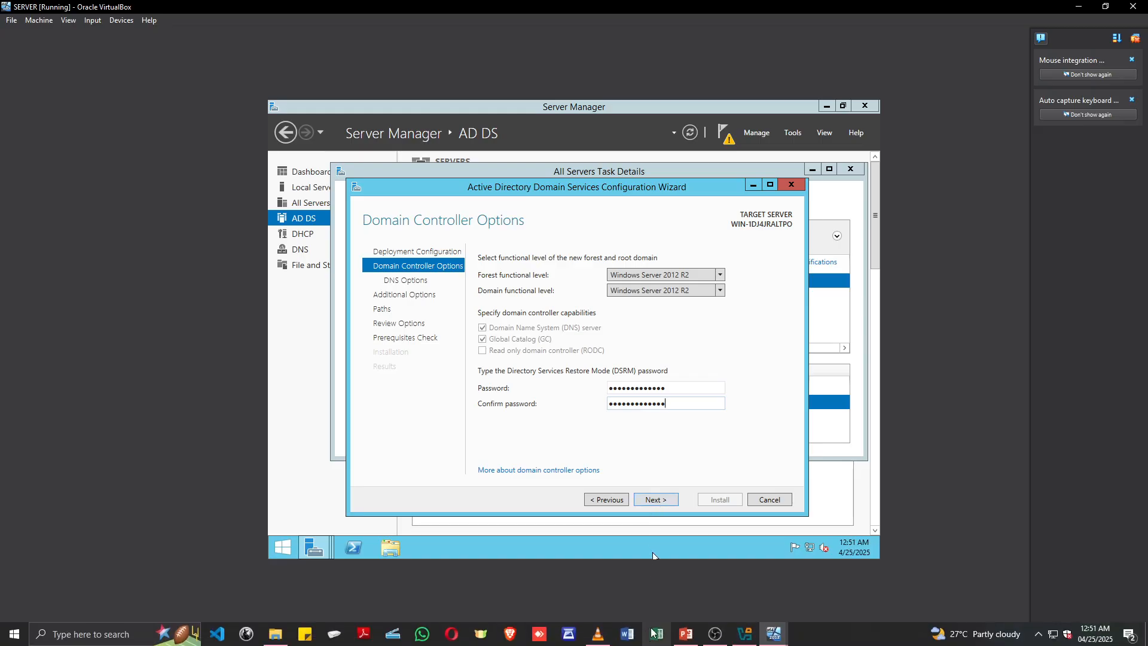
left_click(686, 641)
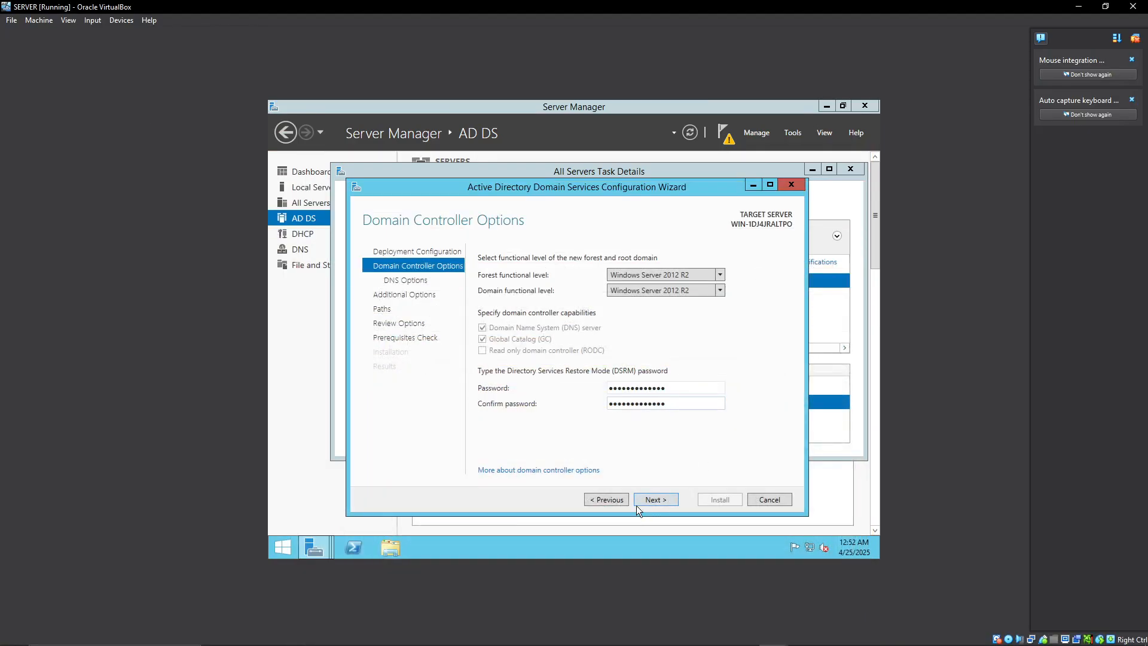
left_click(649, 499)
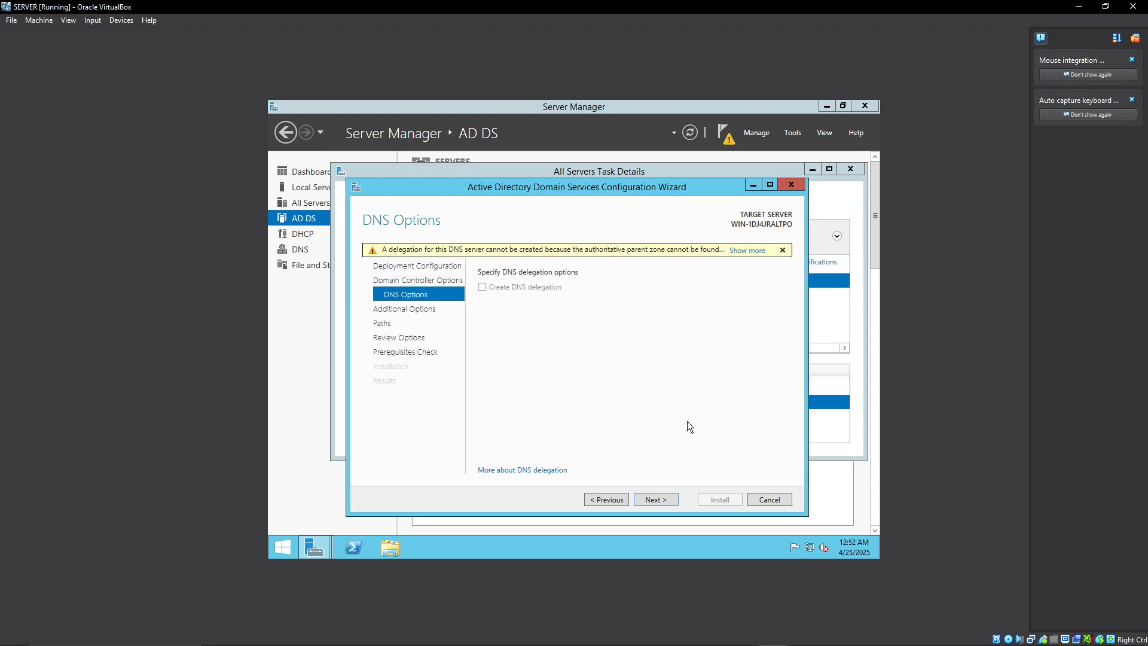
Continue without creating a DNS delegation, set the NetBIOS domain name to TEST, and proceed past the additional options.
left_click(656, 499)
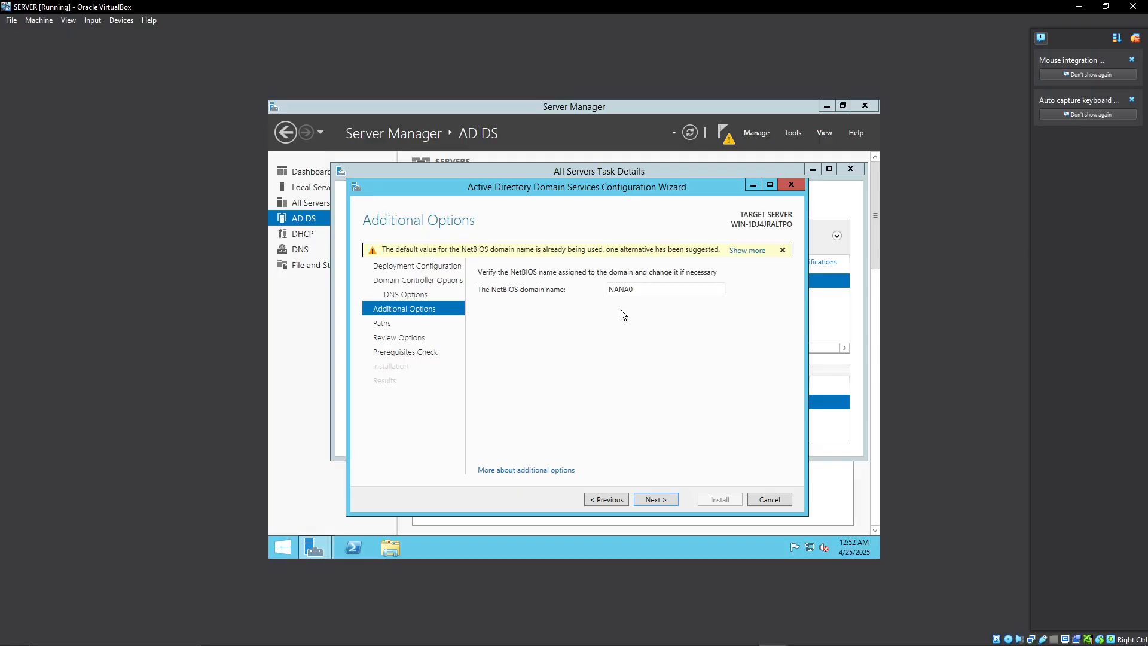
left_click_drag(640, 293, 609, 292)
type("TEST")
left_click(655, 501)
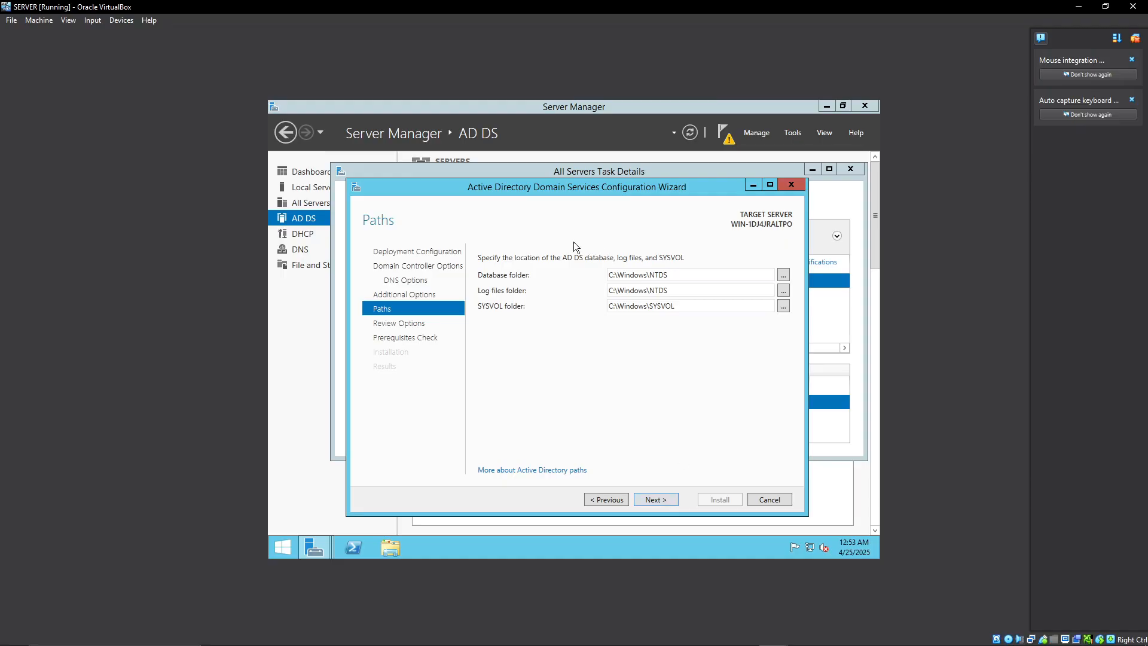
Accept the default AD DS folder paths, review the selected options, and proceed to the prerequisites check.
left_click(656, 500)
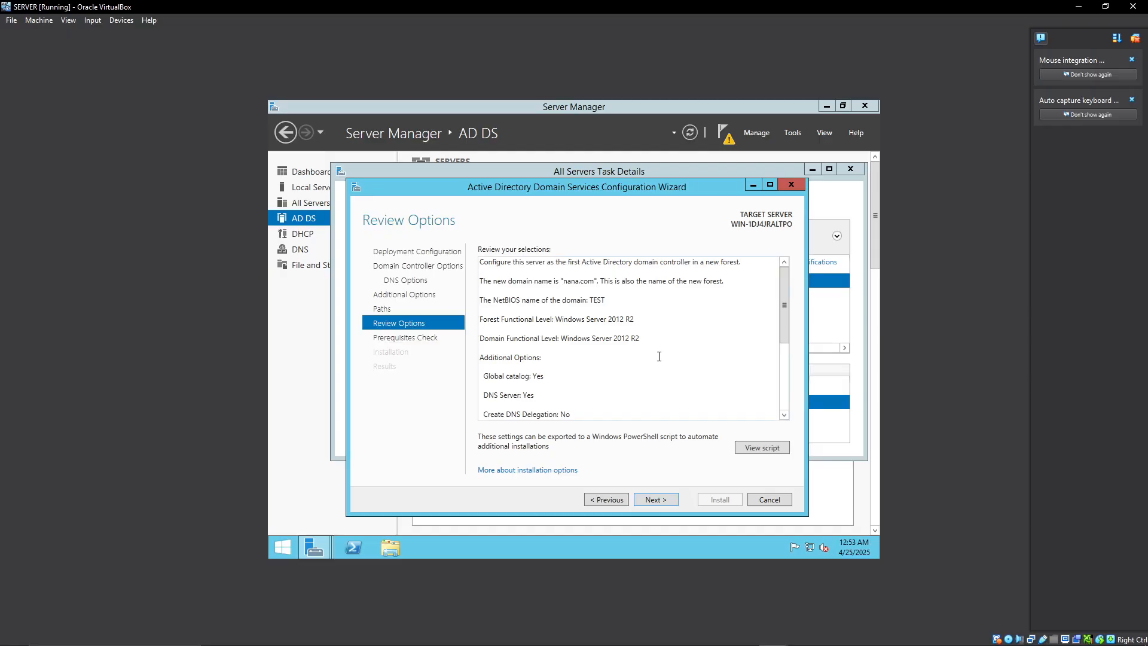
scroll(659, 357, "down", 3)
scroll(659, 357, "down", 3)
scroll(645, 398, "up", 6)
left_click(660, 501)
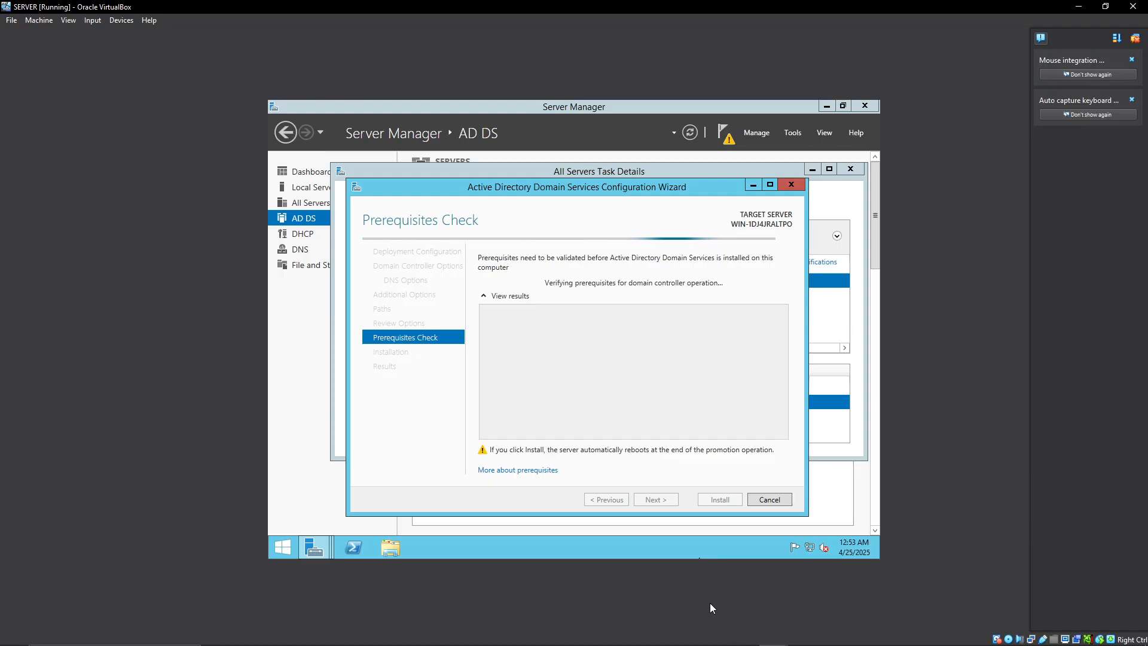
Start installing the domain controller once the prerequisites check is complete.
left_click(689, 637)
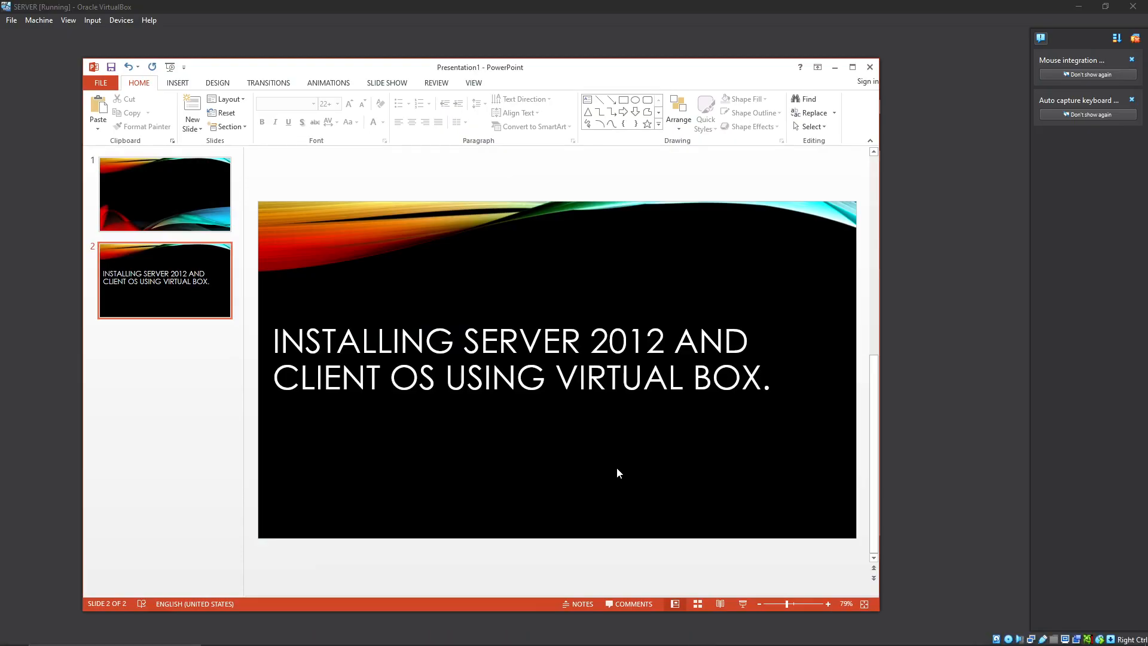
left_click(835, 67)
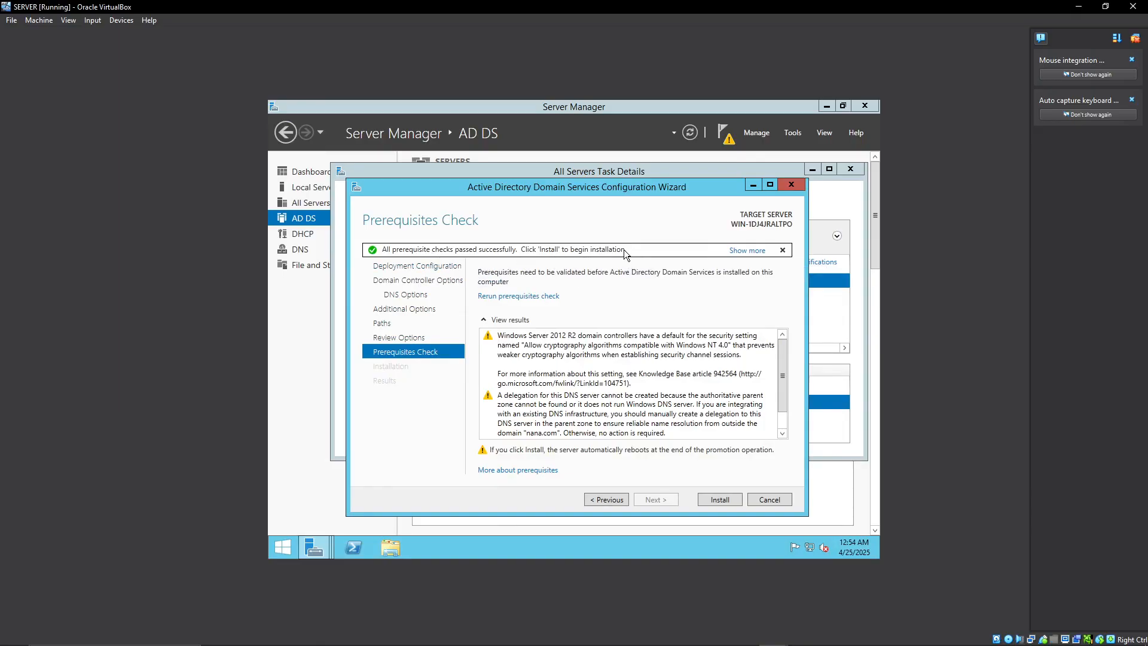
left_click(721, 499)
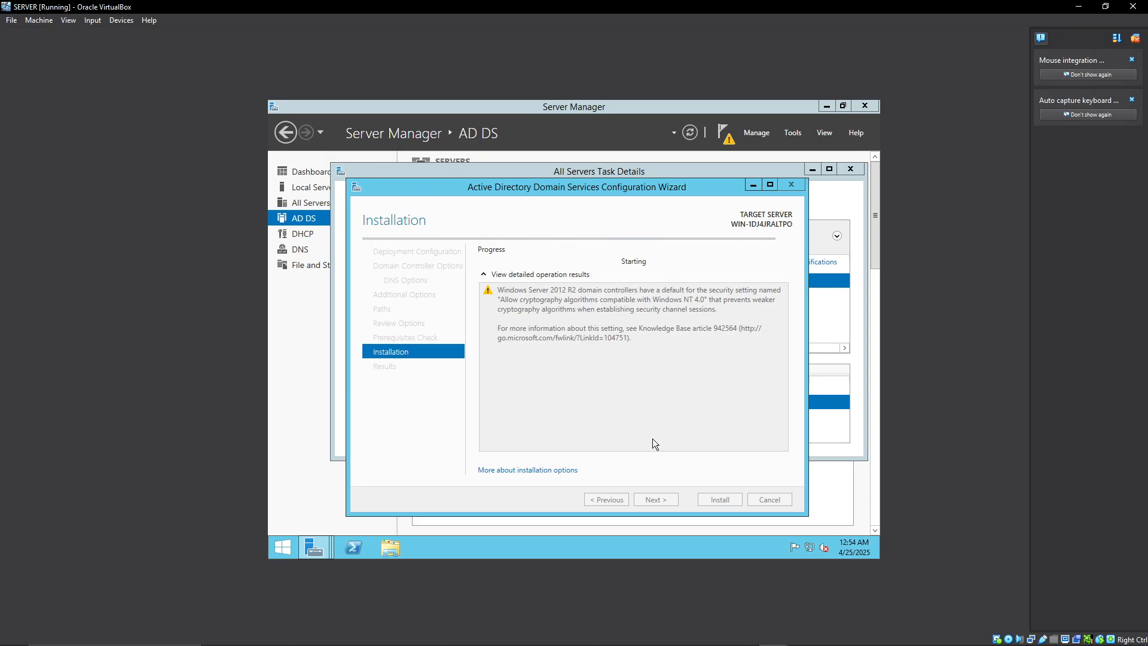
Check the Windows installation progress on the CLINET OS machine and return to SERVER.
mouse_move(770, 639)
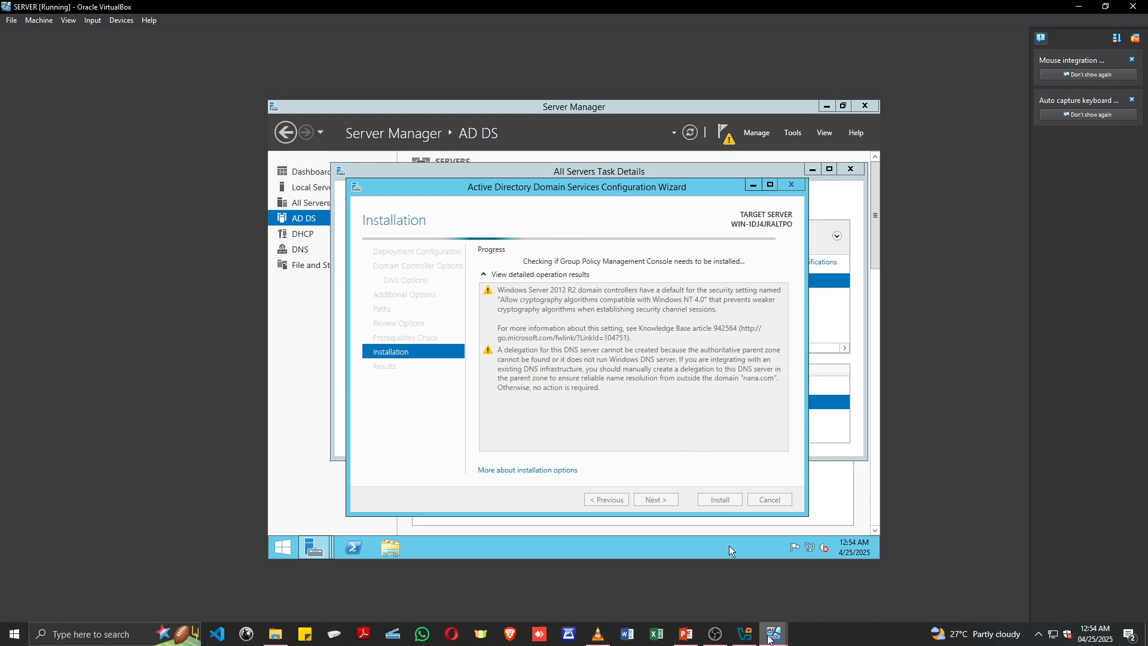
left_click(809, 609)
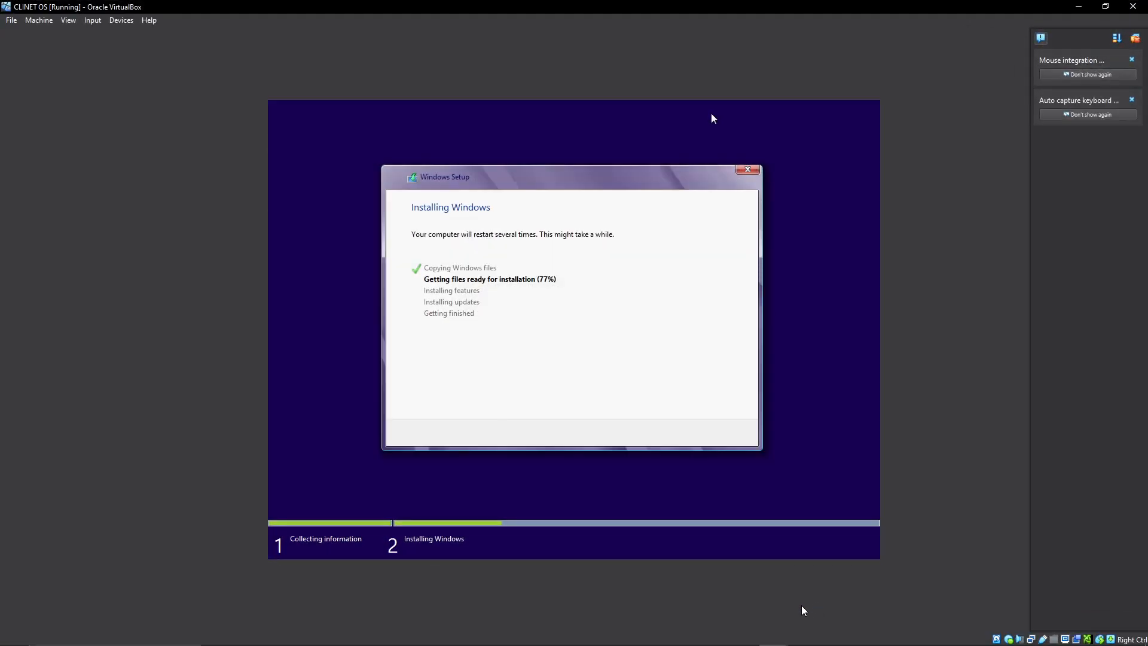
left_click(1078, 6)
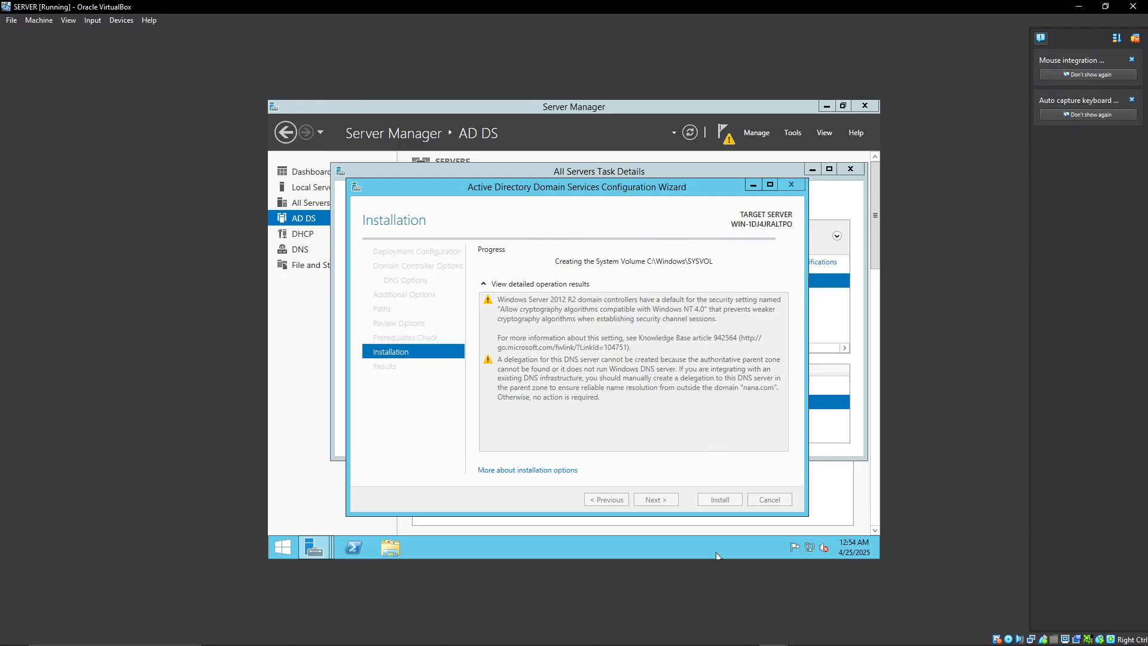
left_click(686, 634)
left_click(182, 288)
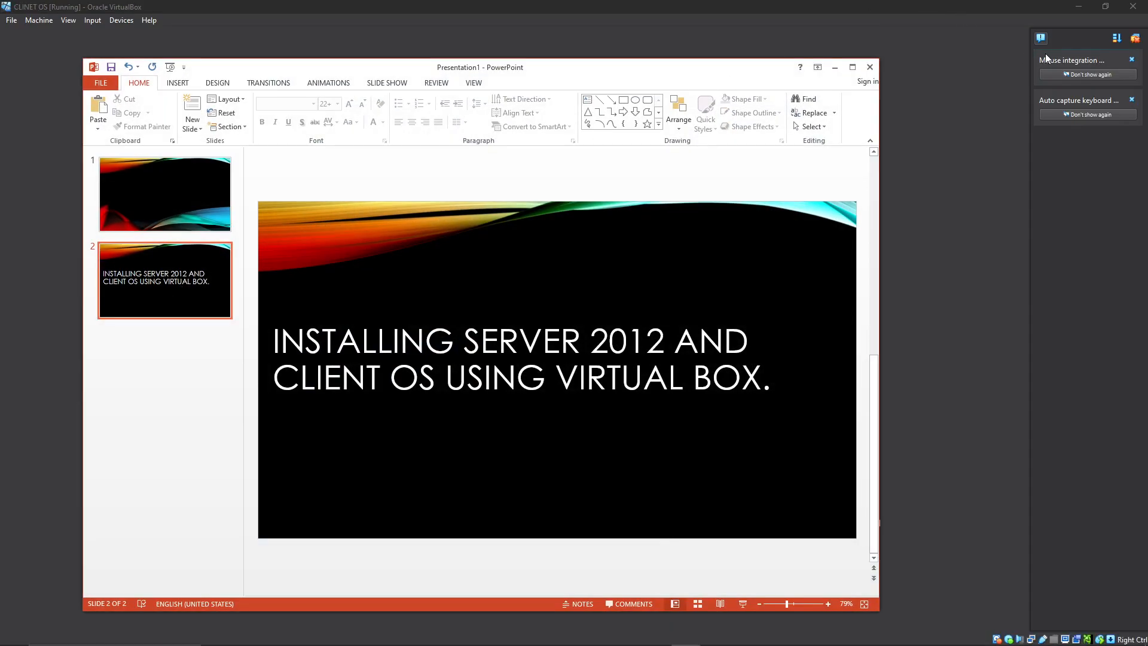
left_click(836, 67)
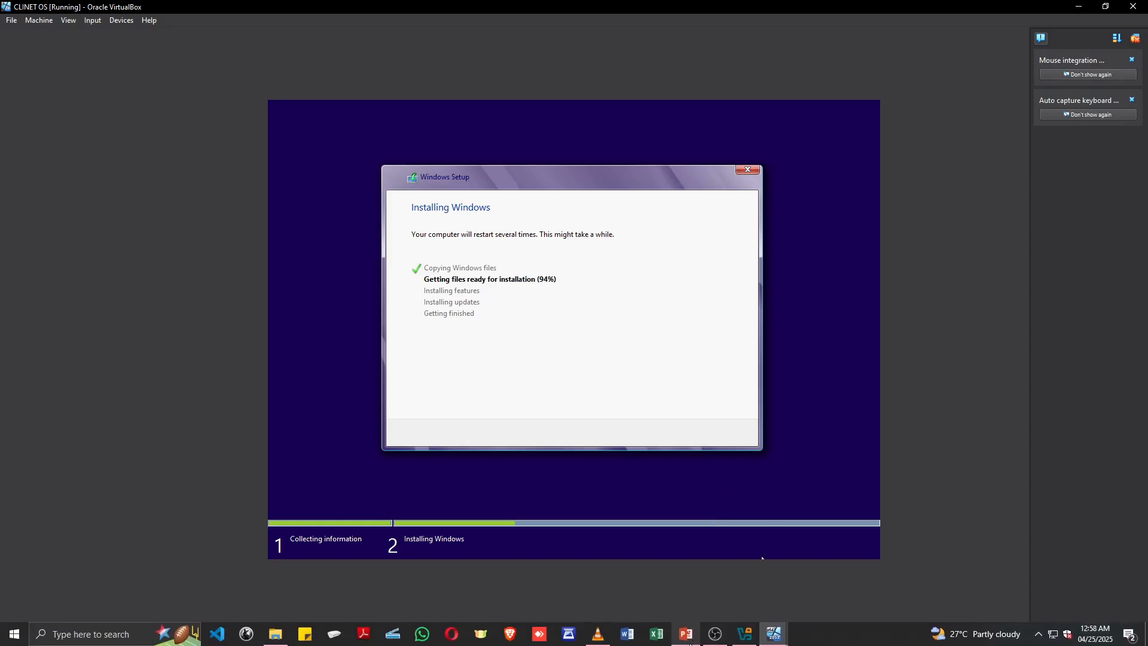
left_click(687, 635)
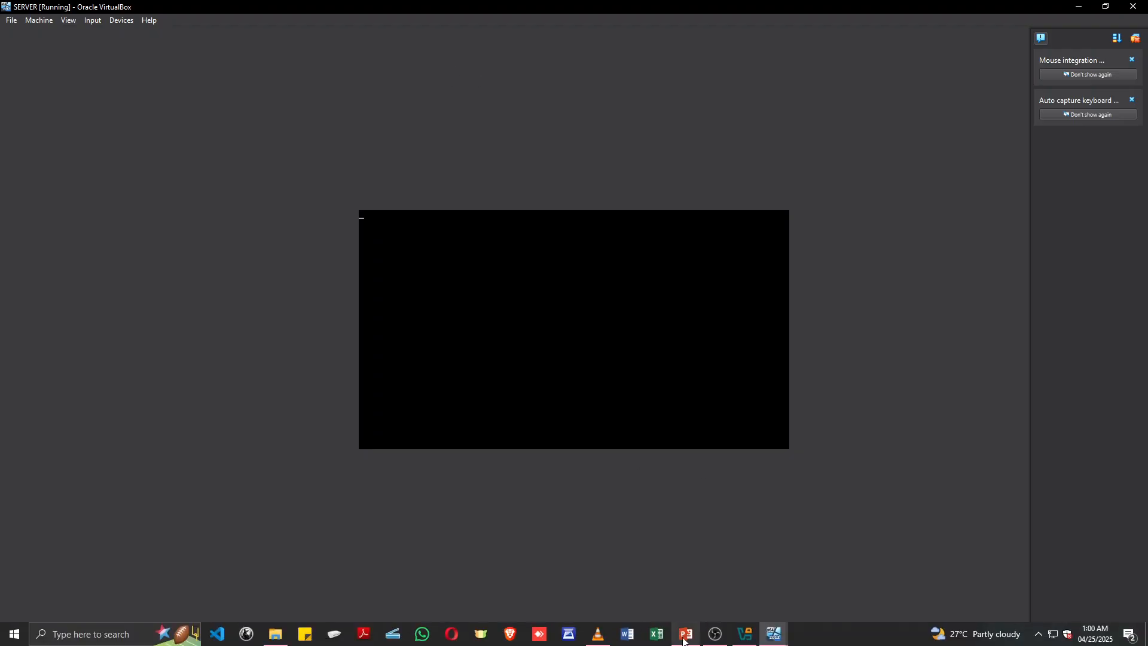
left_click(688, 637)
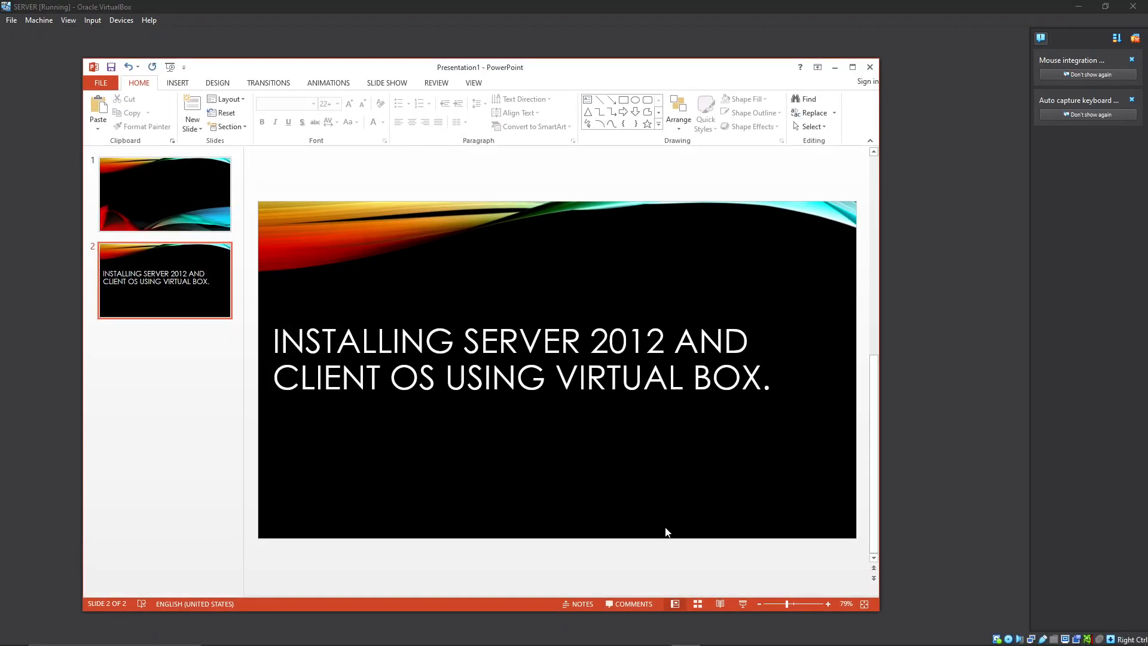
left_click(578, 459)
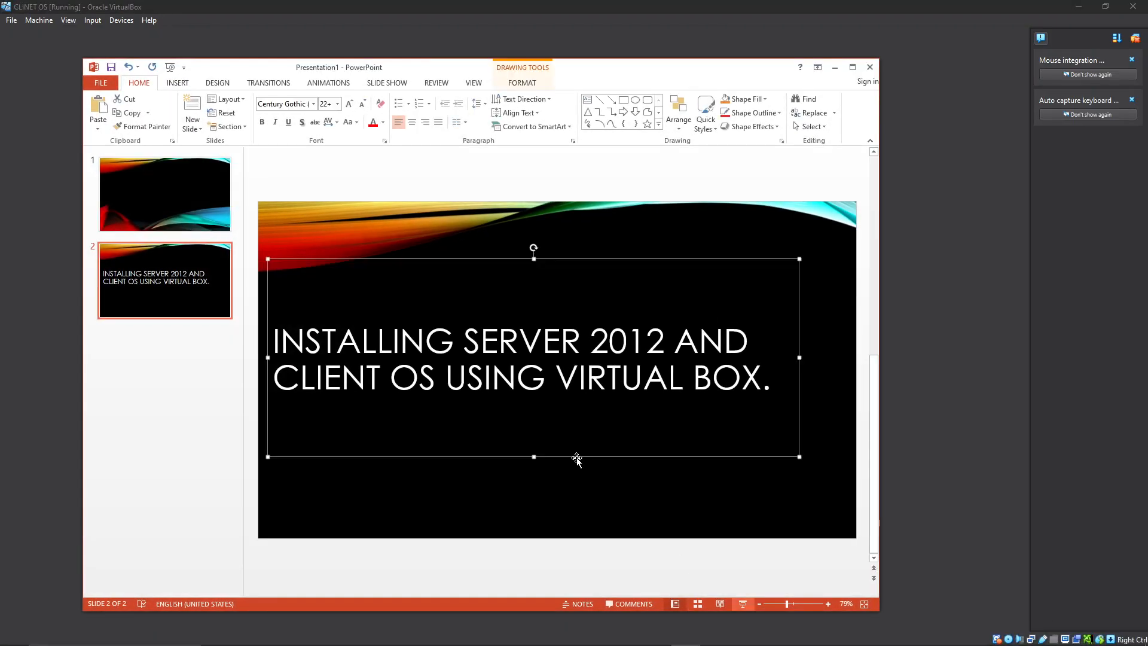
left_click(836, 71)
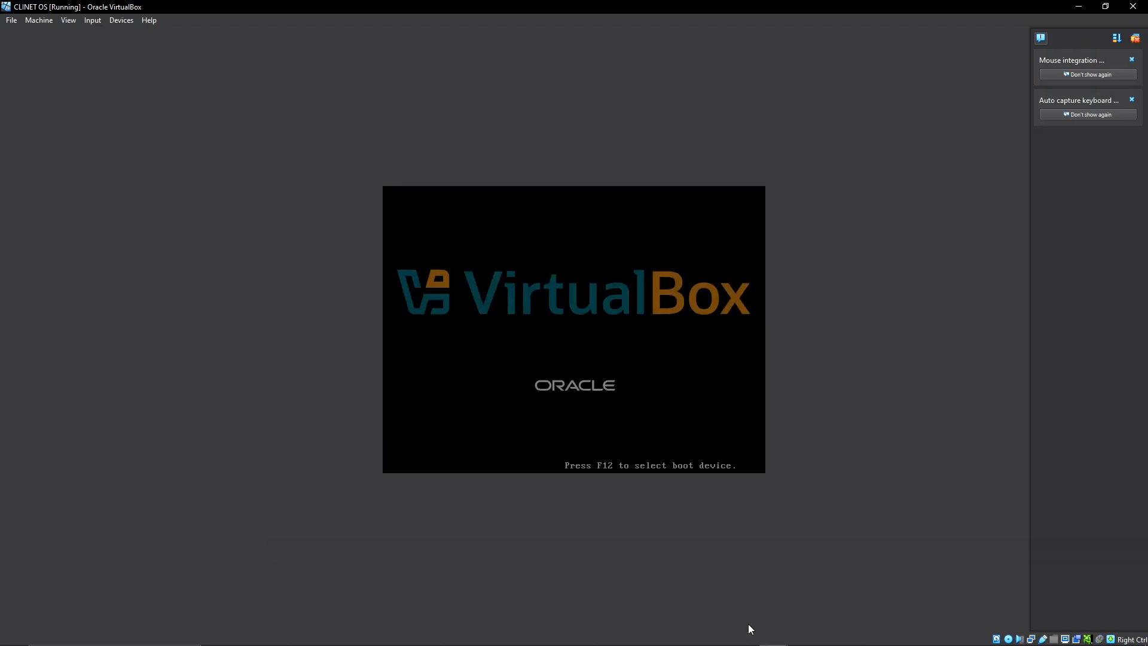
mouse_move(770, 644)
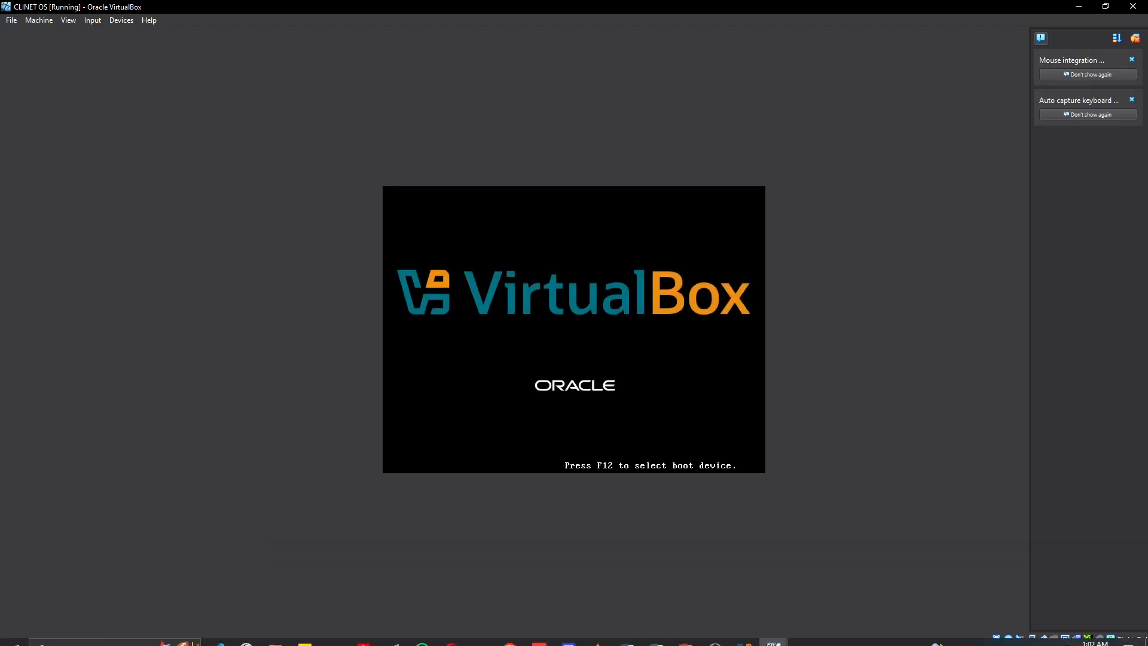
left_click(688, 636)
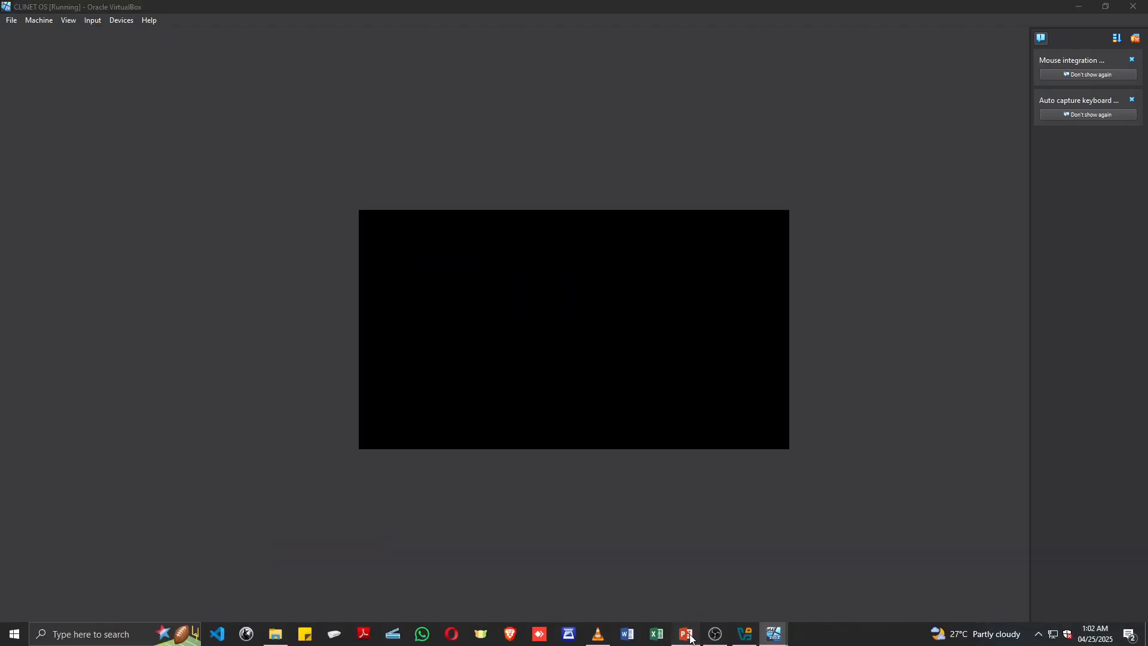
left_click(574, 509)
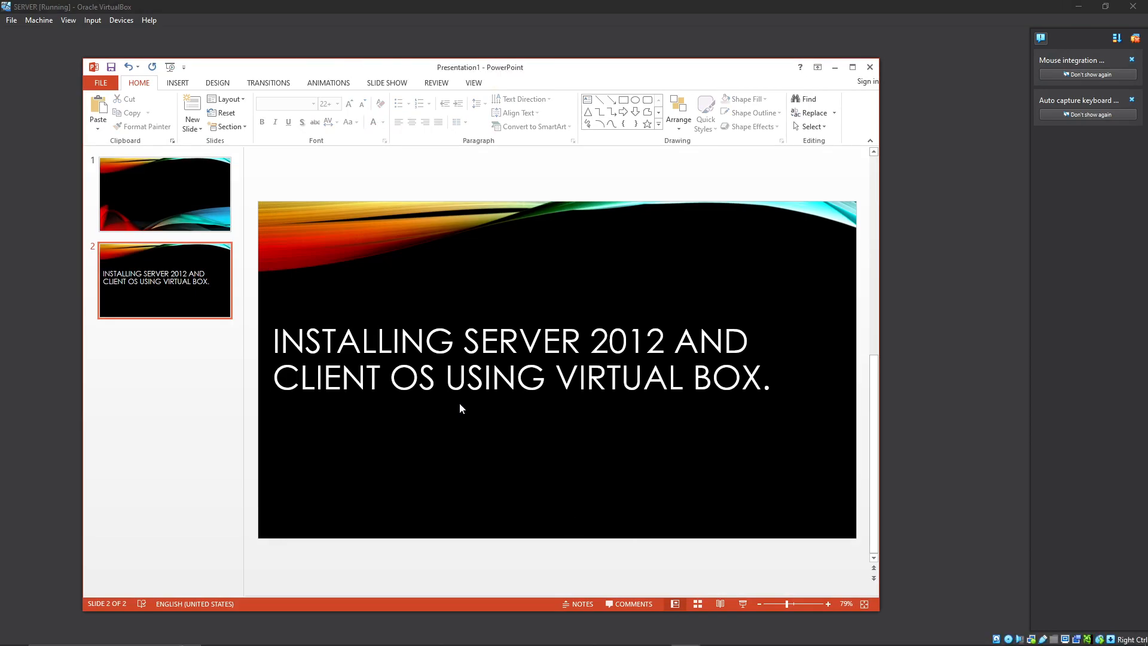
left_click(835, 67)
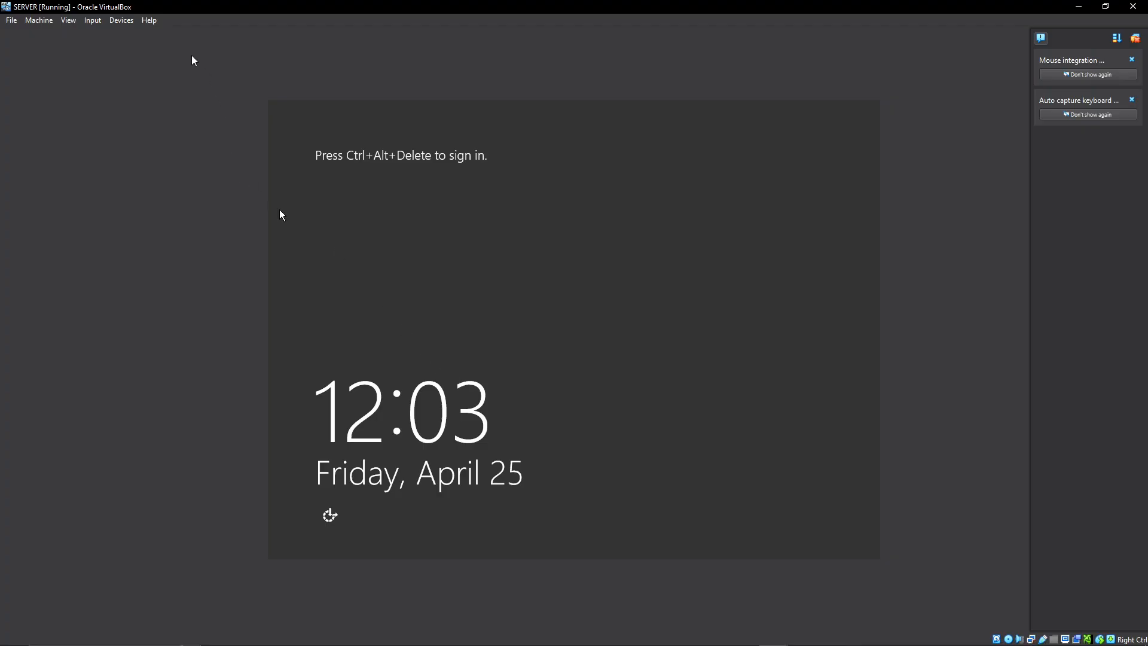
Send Ctrl-Alt-Del to the SERVER machine and sign in as TEST\Administrator with the account password.
left_click(96, 21)
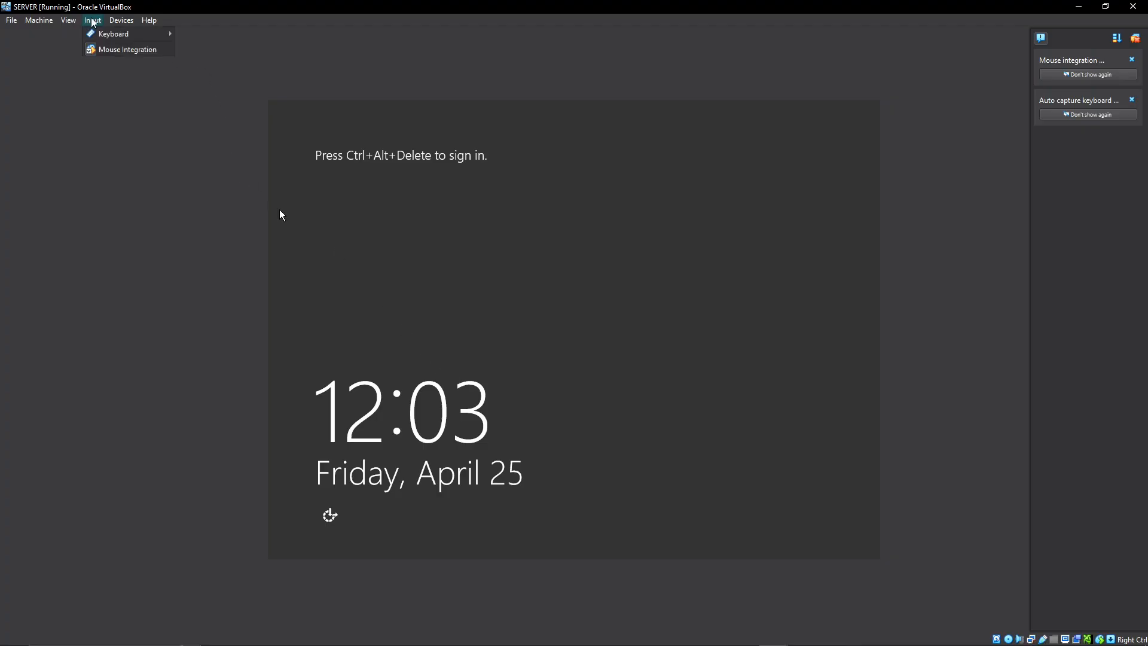
mouse_move(113, 34)
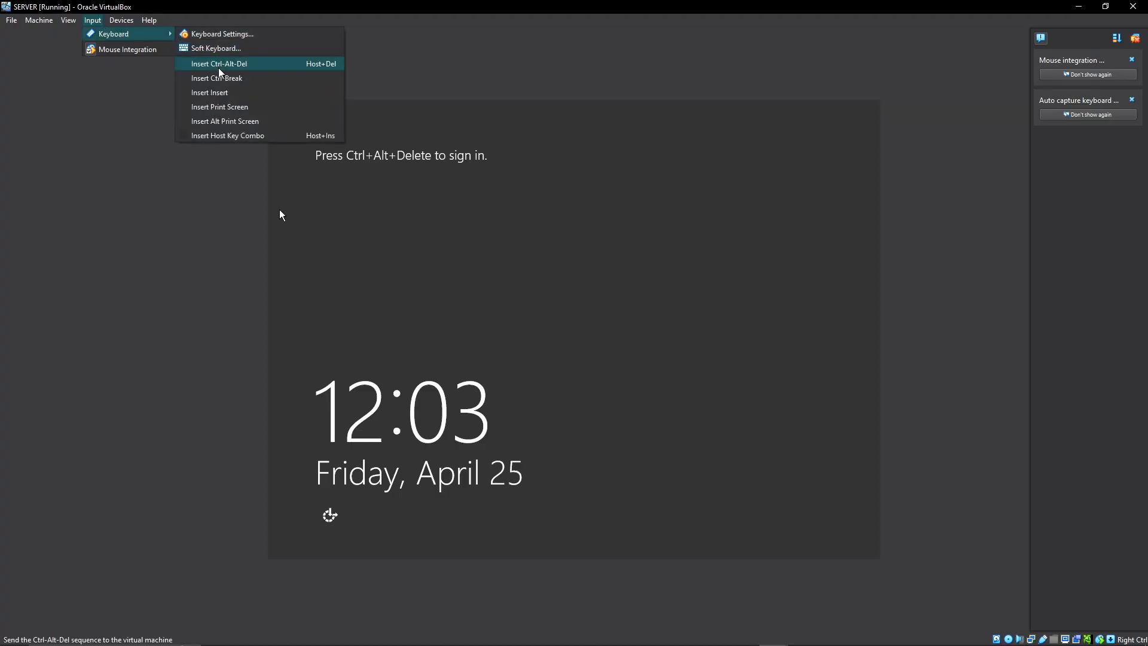
left_click(238, 67)
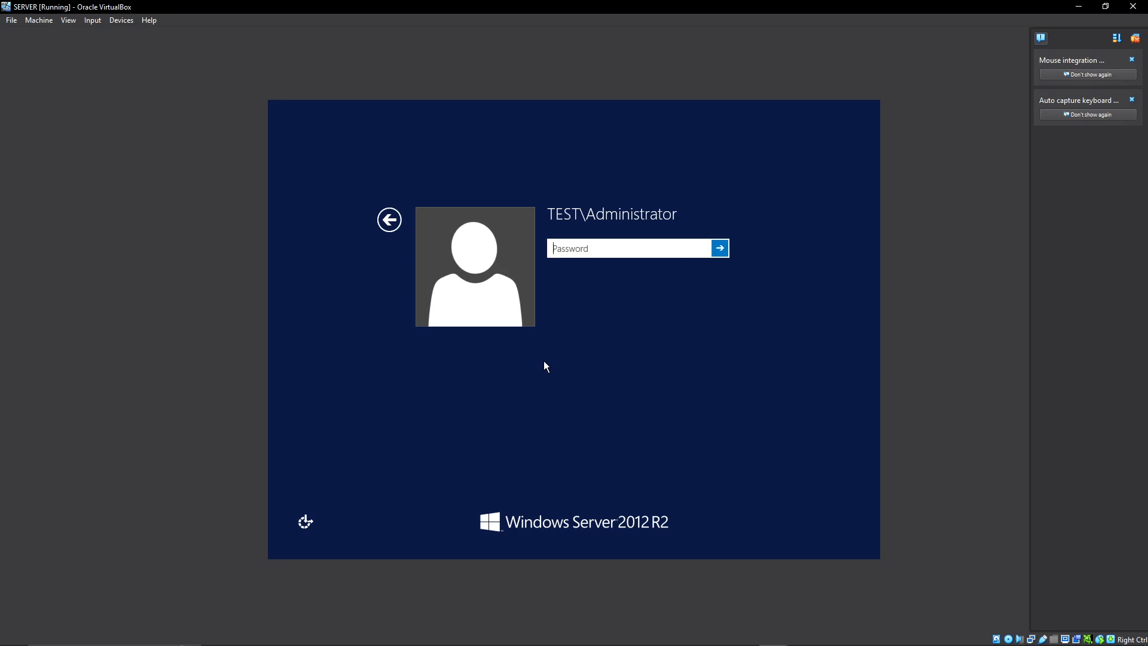
type("P")
key("Caps_Lock")
type("•••••••••••")
key("Return")
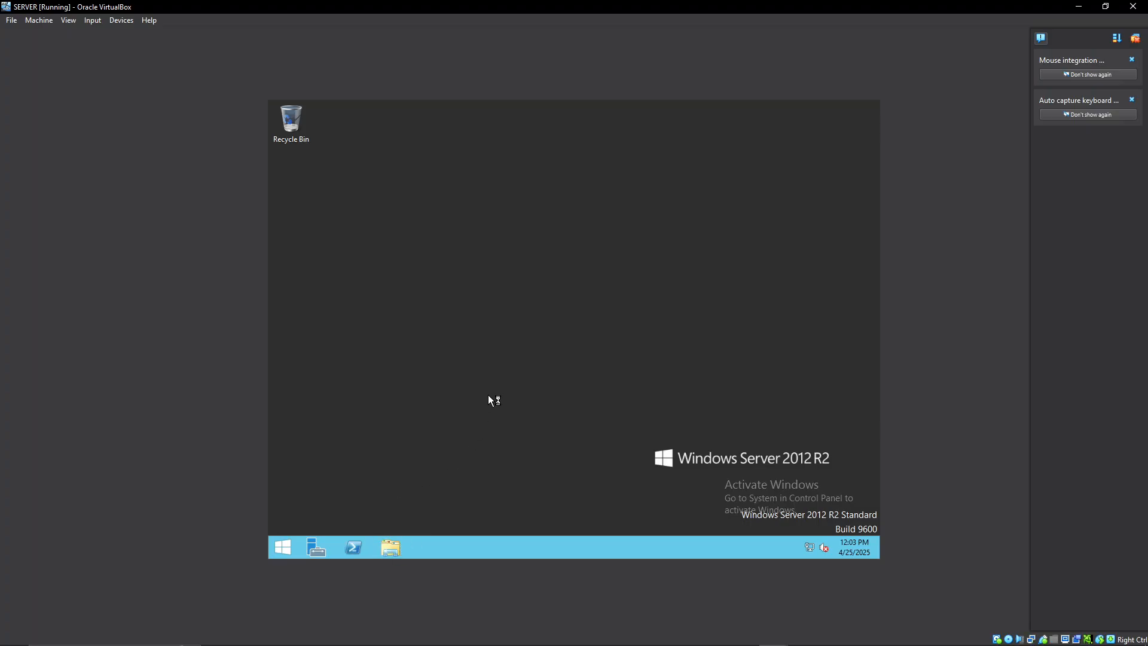
Open the properties of This PC to check the server's computer name and domain, and close the System and This PC windows.
left_click(393, 536)
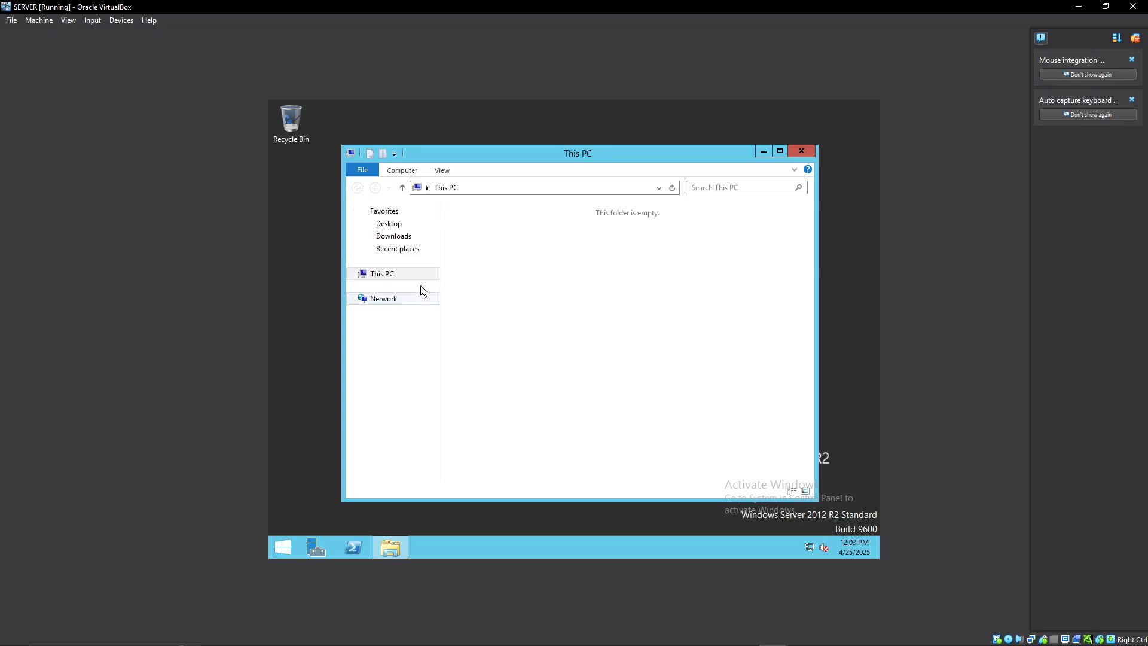
right_click(386, 275)
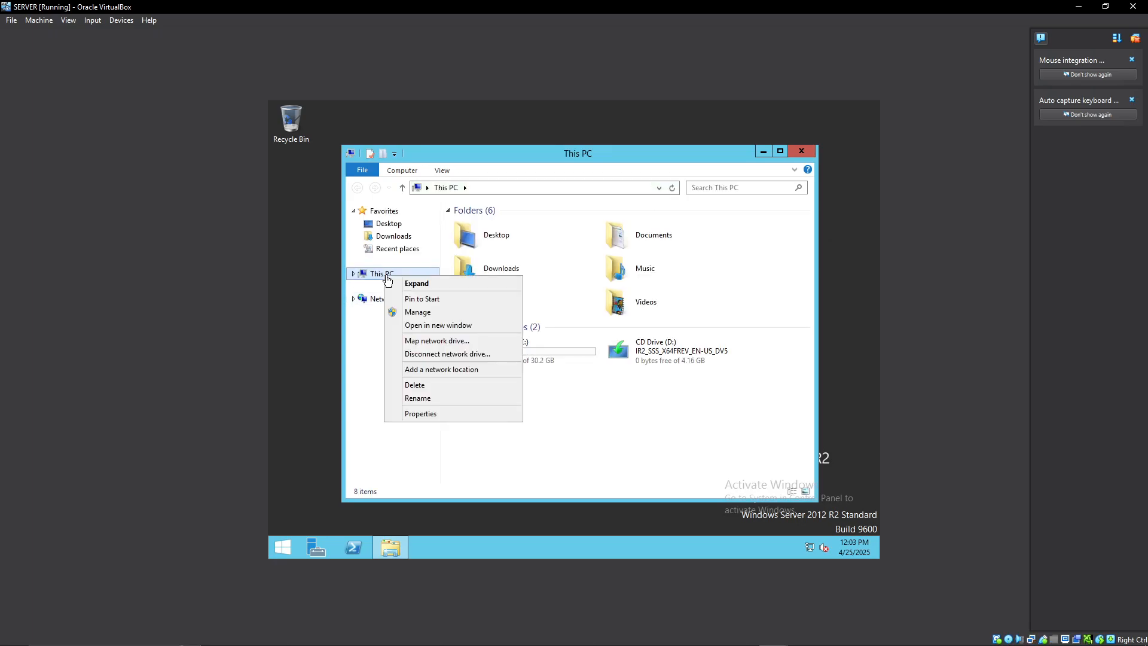
left_click(430, 413)
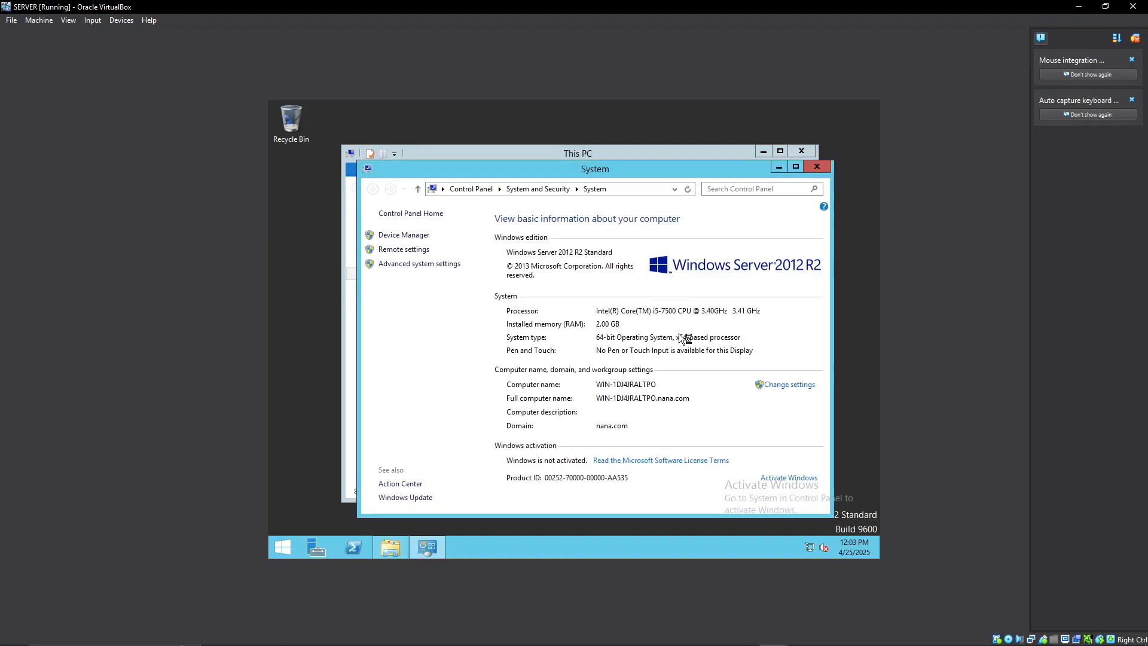
left_click(796, 168)
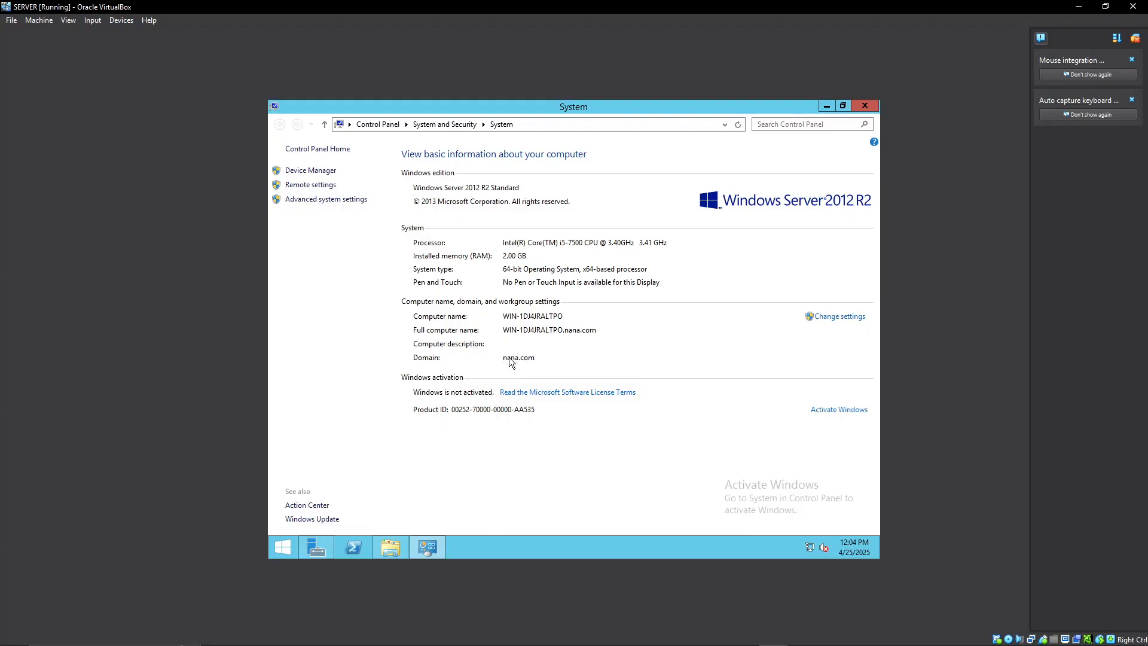
left_click(865, 105)
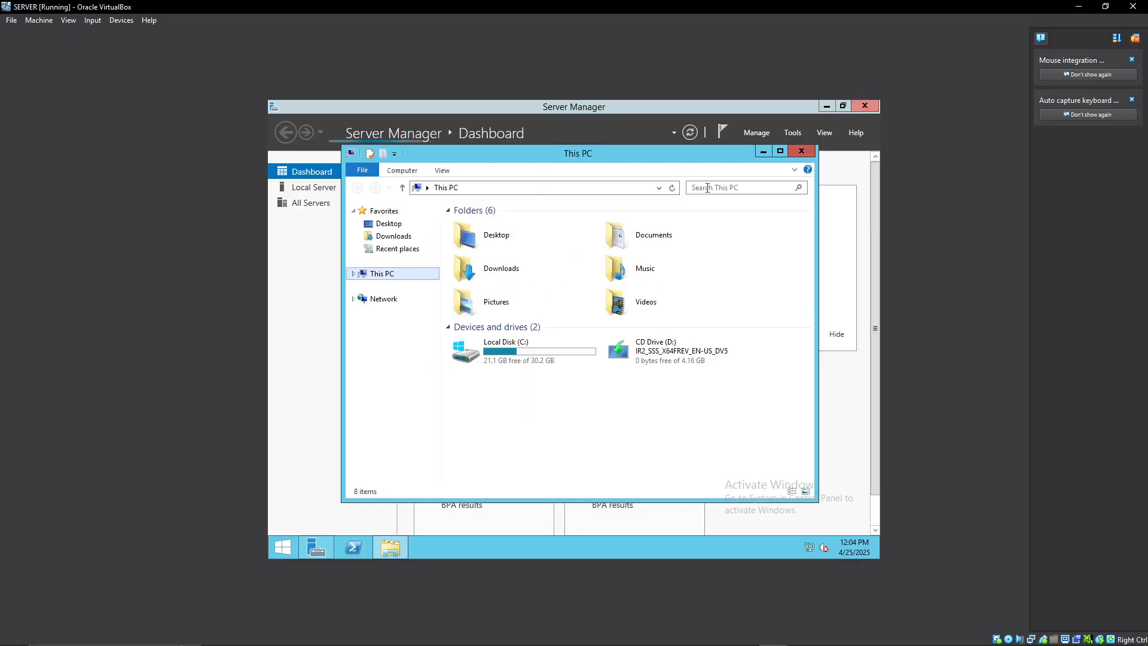
left_click(802, 152)
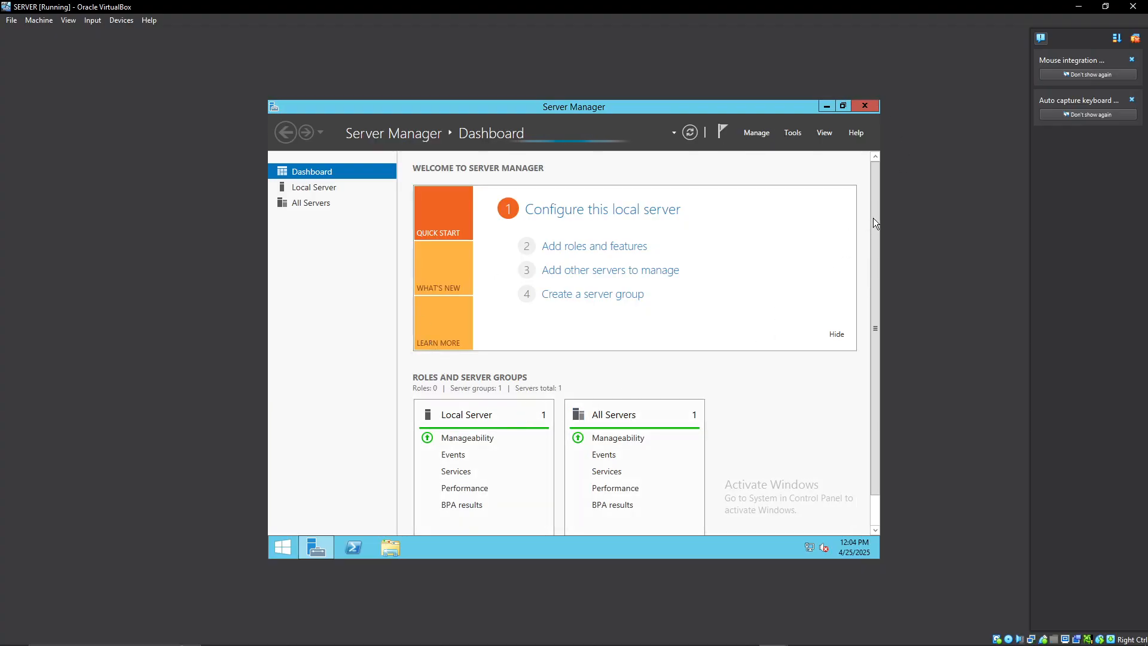
Open Active Directory Users and Computers, expand the nana.com domain to examine its containers, and close the console.
left_click(791, 135)
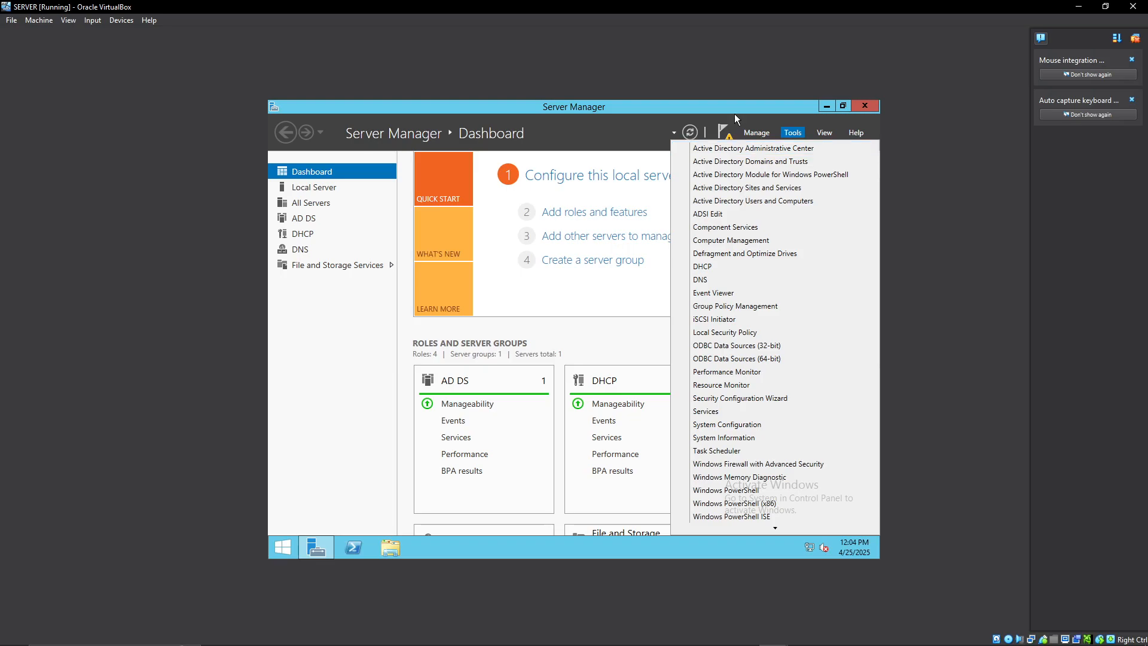
left_click(777, 200)
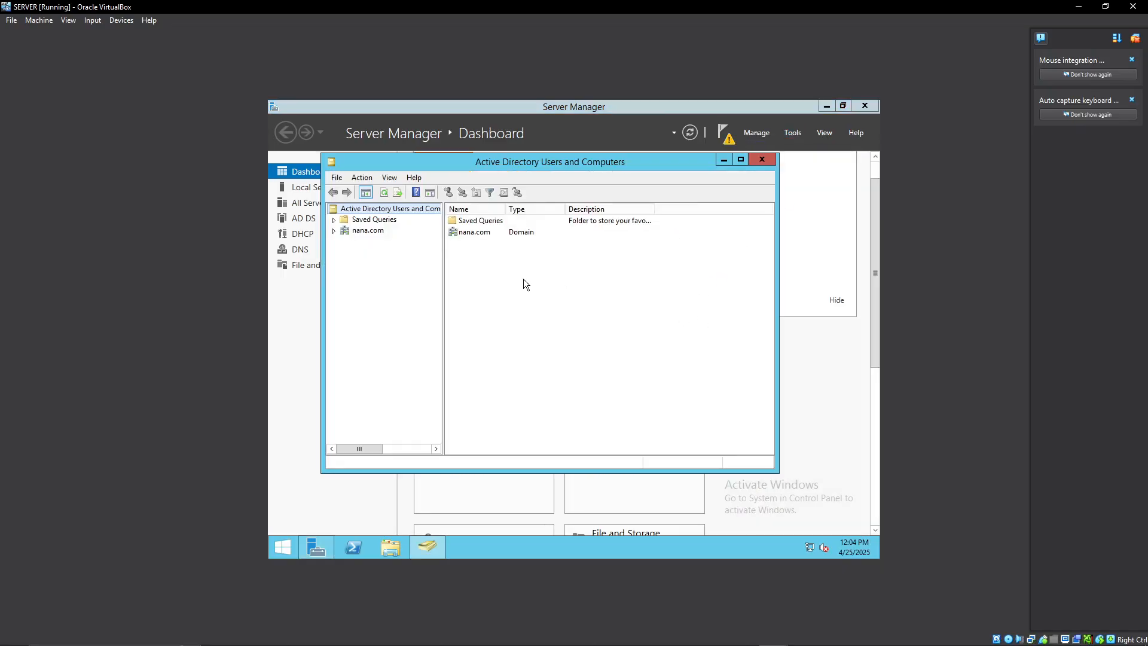
left_click(758, 151)
left_click(792, 133)
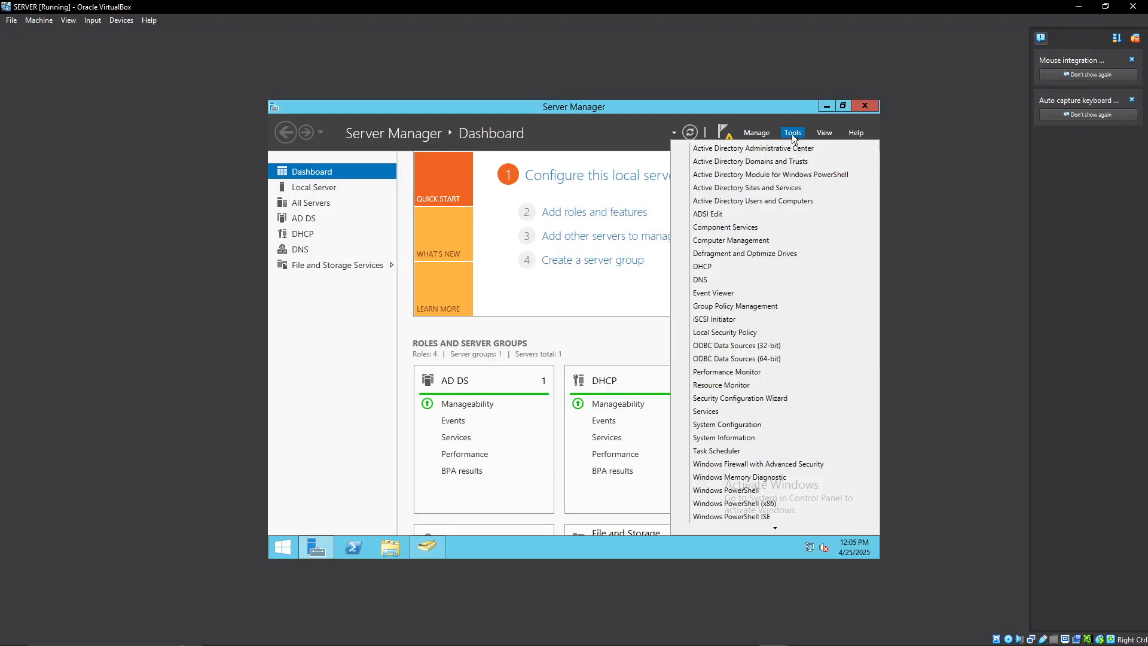
left_click(778, 202)
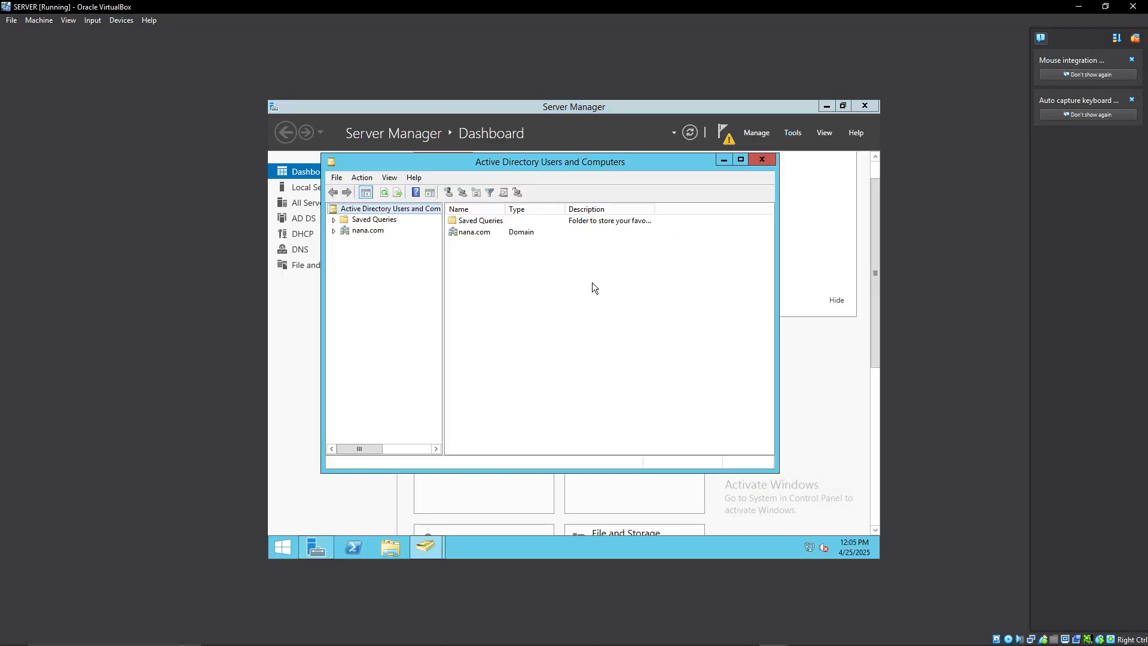
left_click(475, 231)
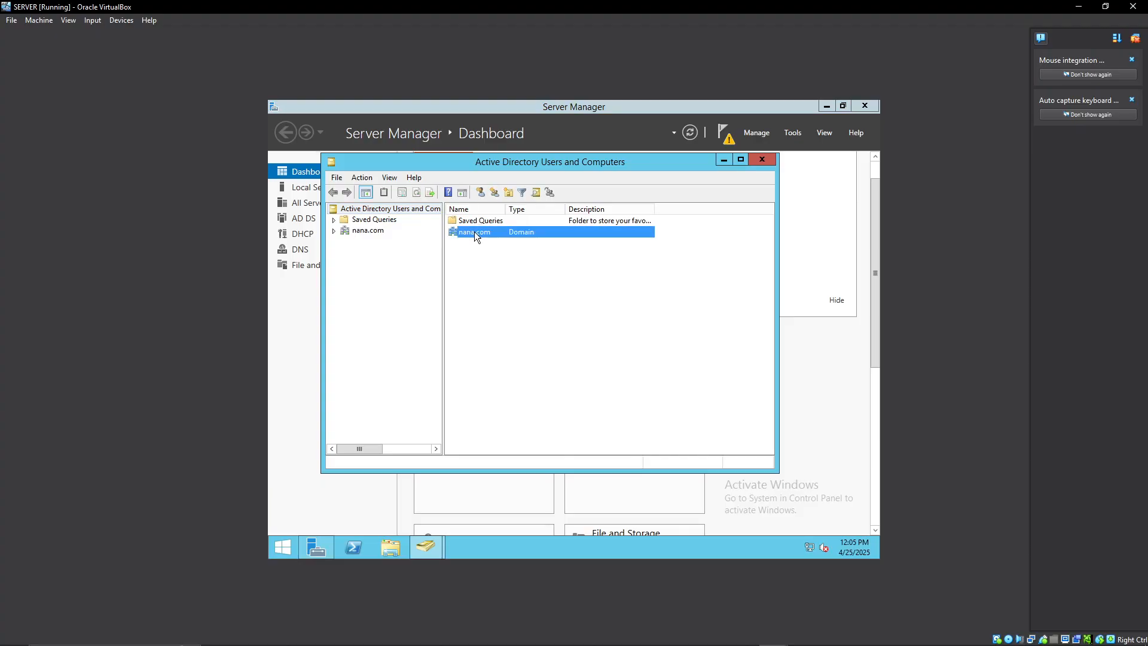
right_click(475, 231)
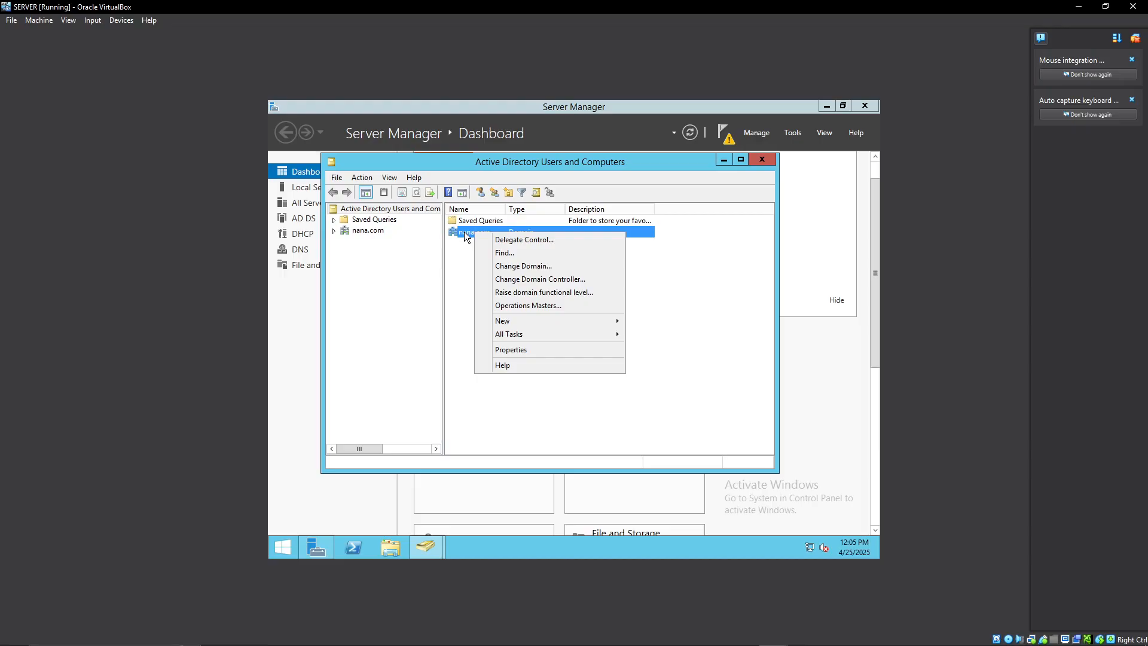
left_click(470, 361)
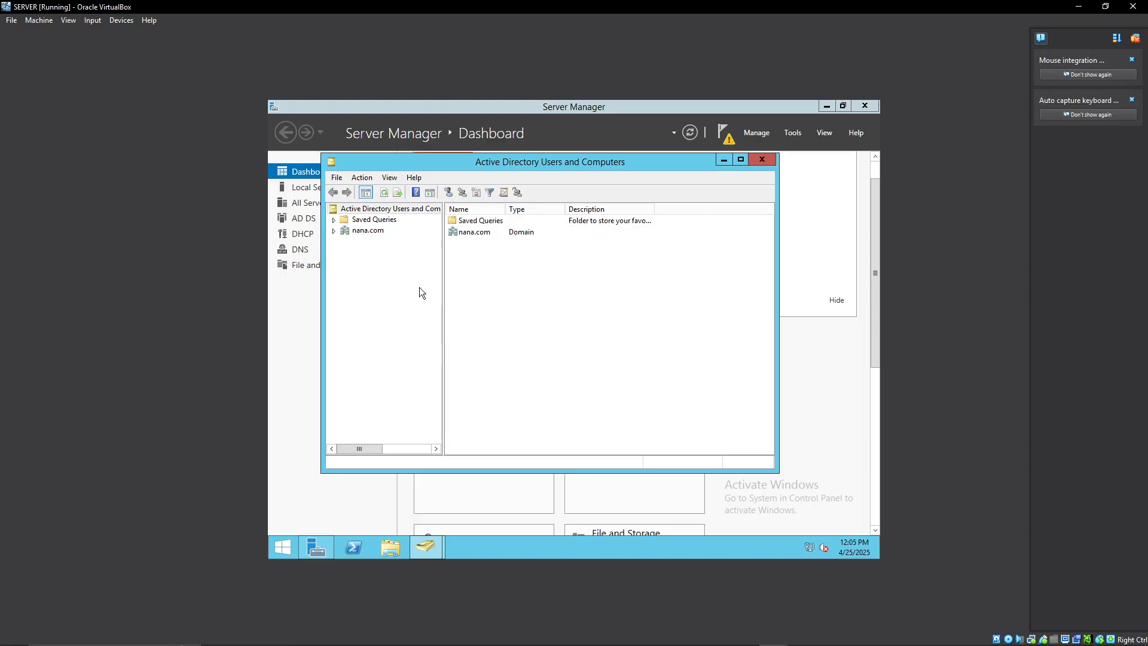
left_click(334, 231)
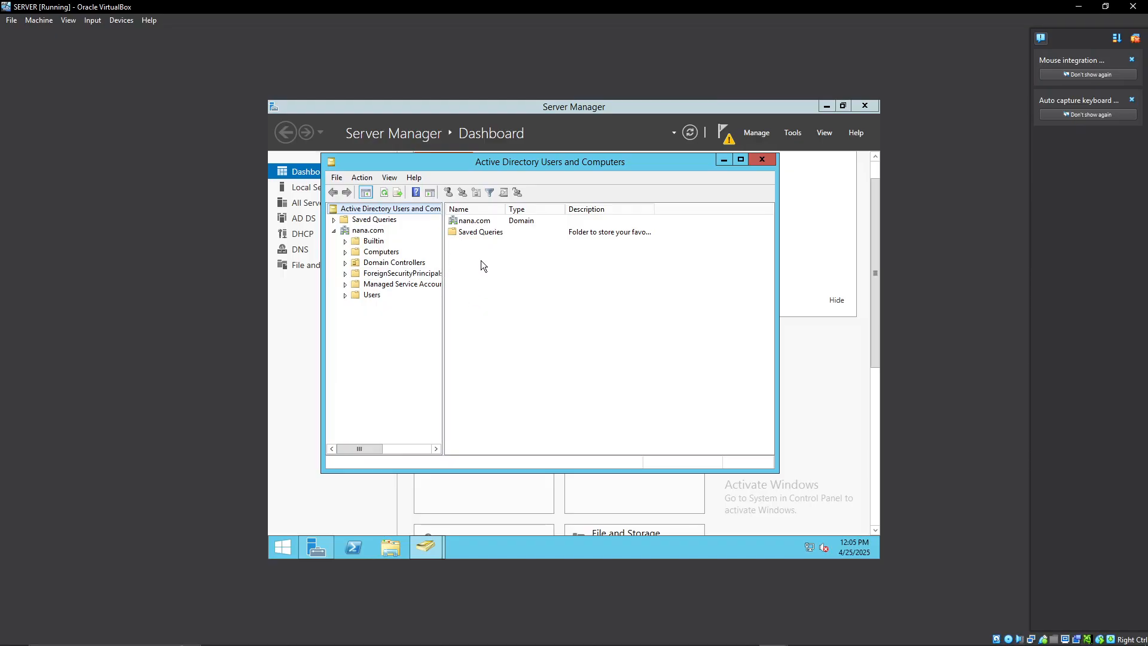
left_click(757, 159)
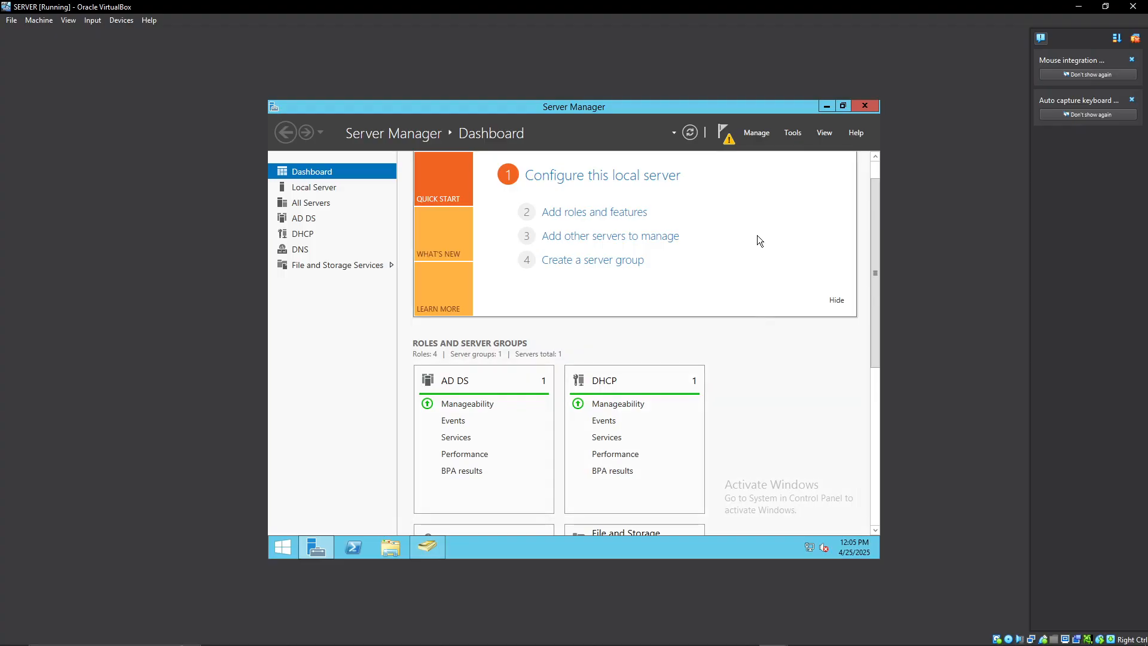
Complete the DHCP post-install configuration, authorizing the DHCP server with the TEST\Administrator credentials, and close the wizard.
left_click(322, 223)
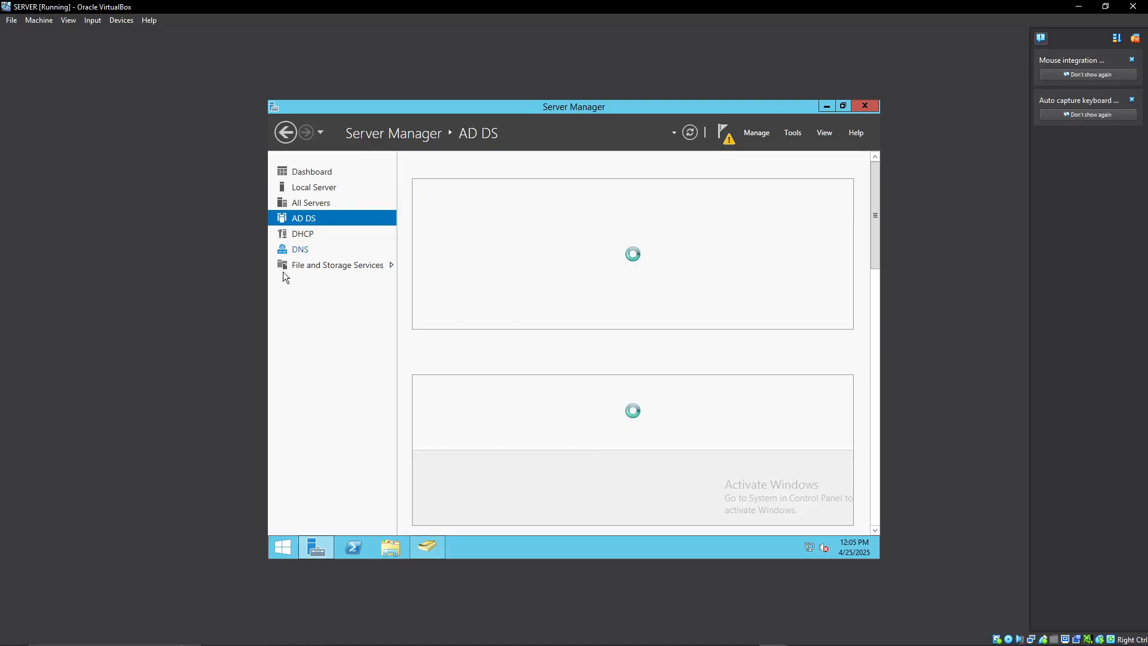
left_click(301, 234)
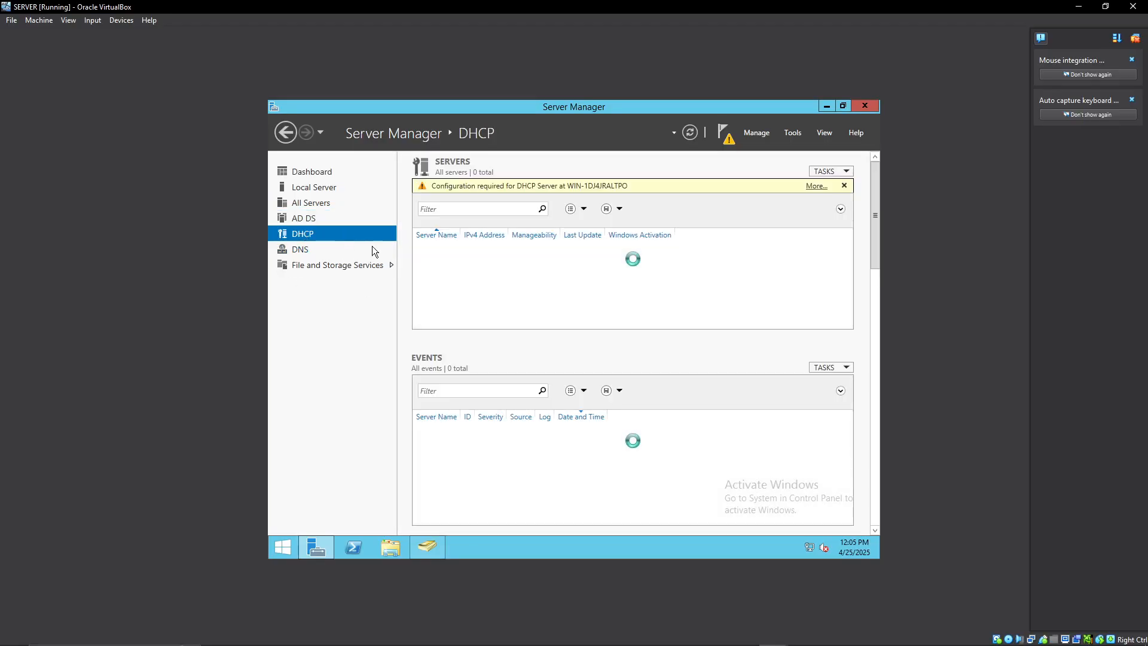
left_click(825, 187)
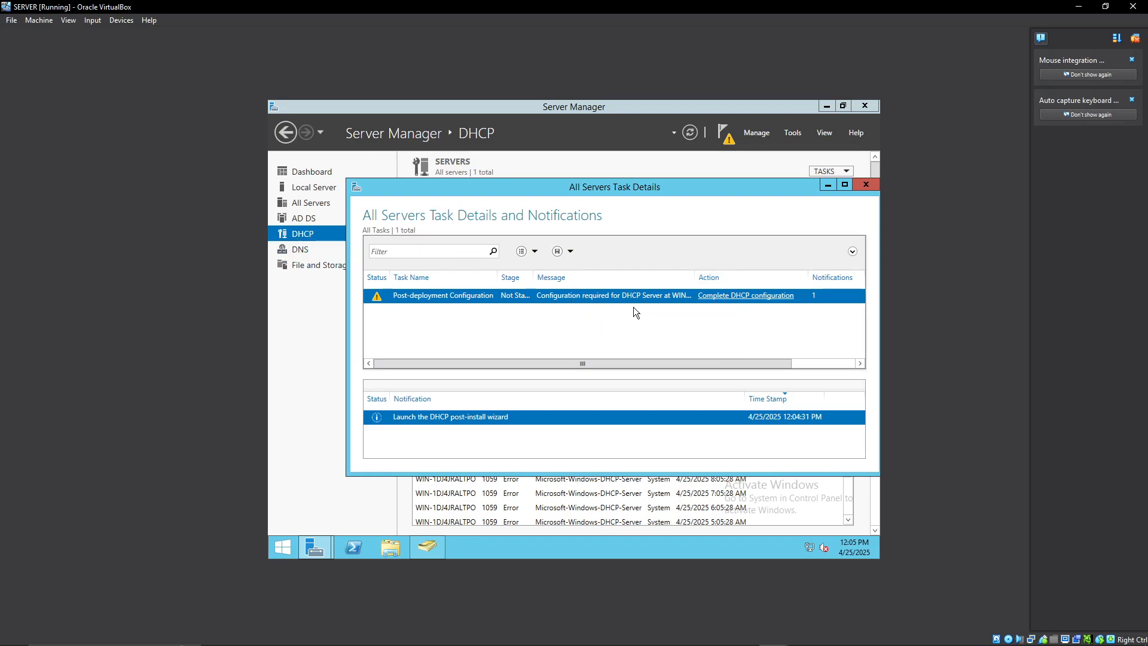
left_click(749, 301)
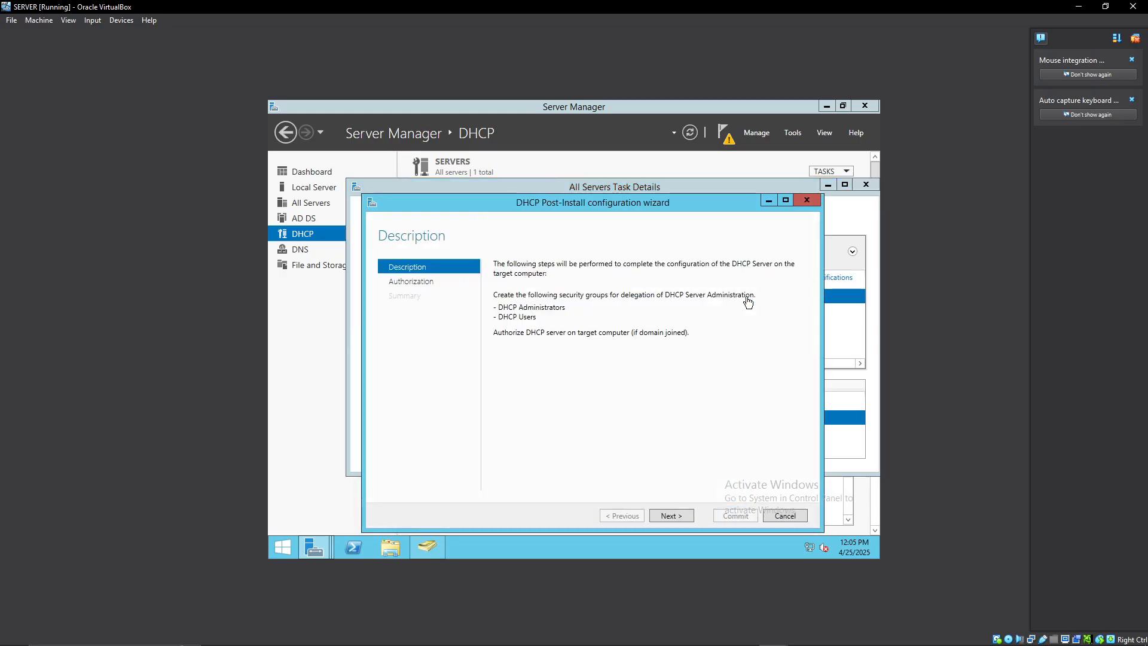
left_click(670, 516)
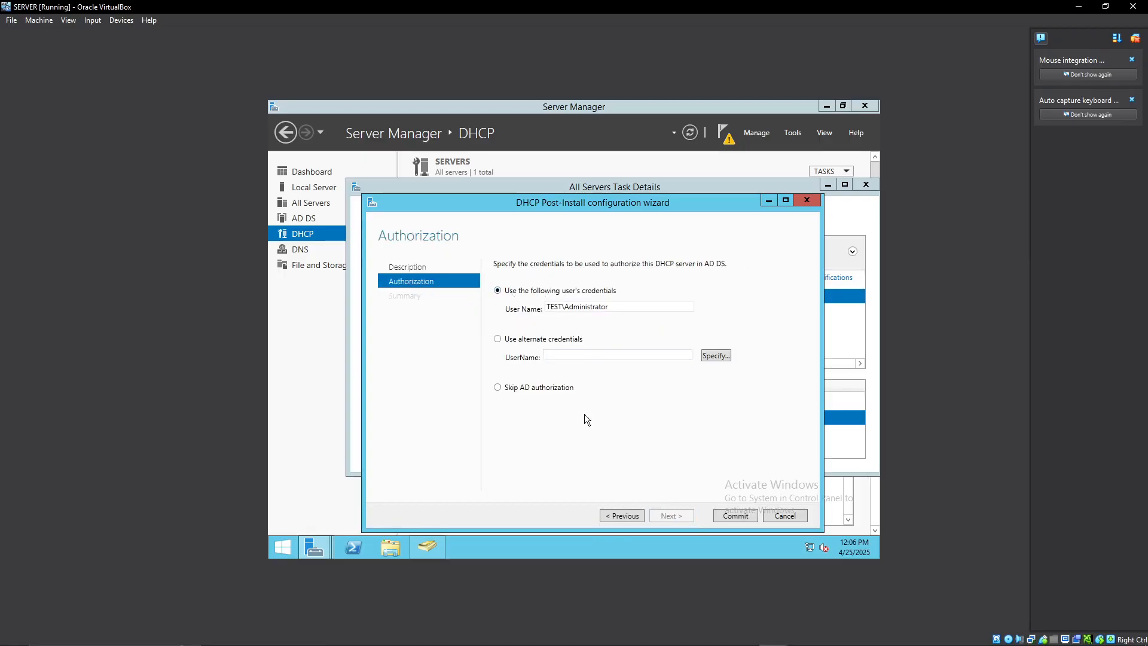
left_click(733, 516)
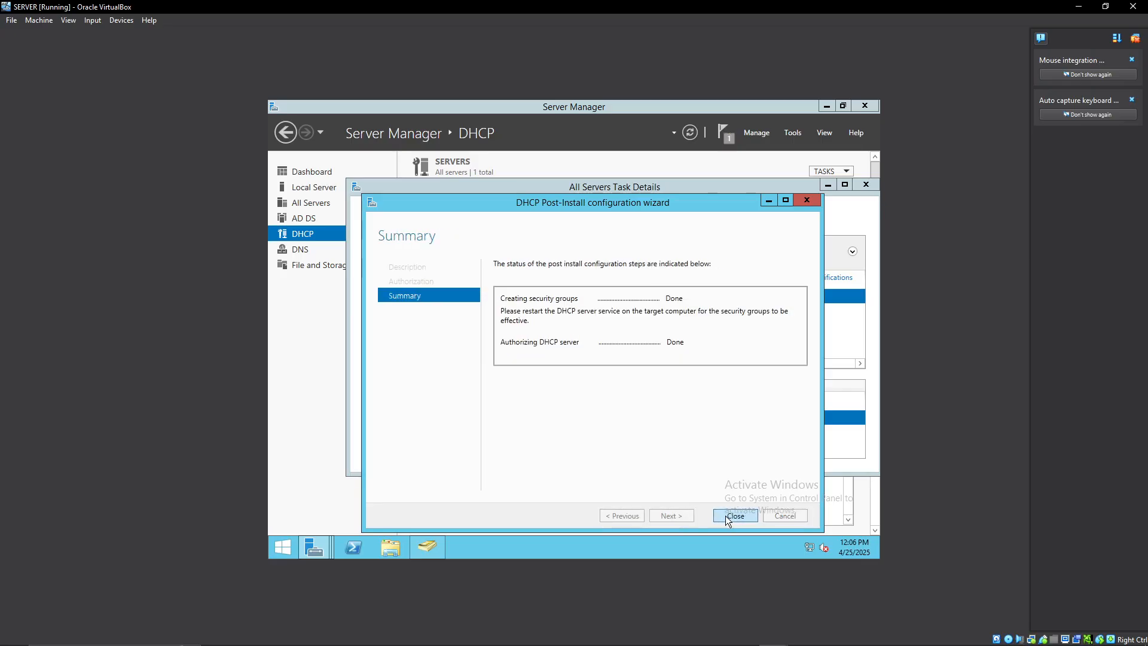
left_click(734, 516)
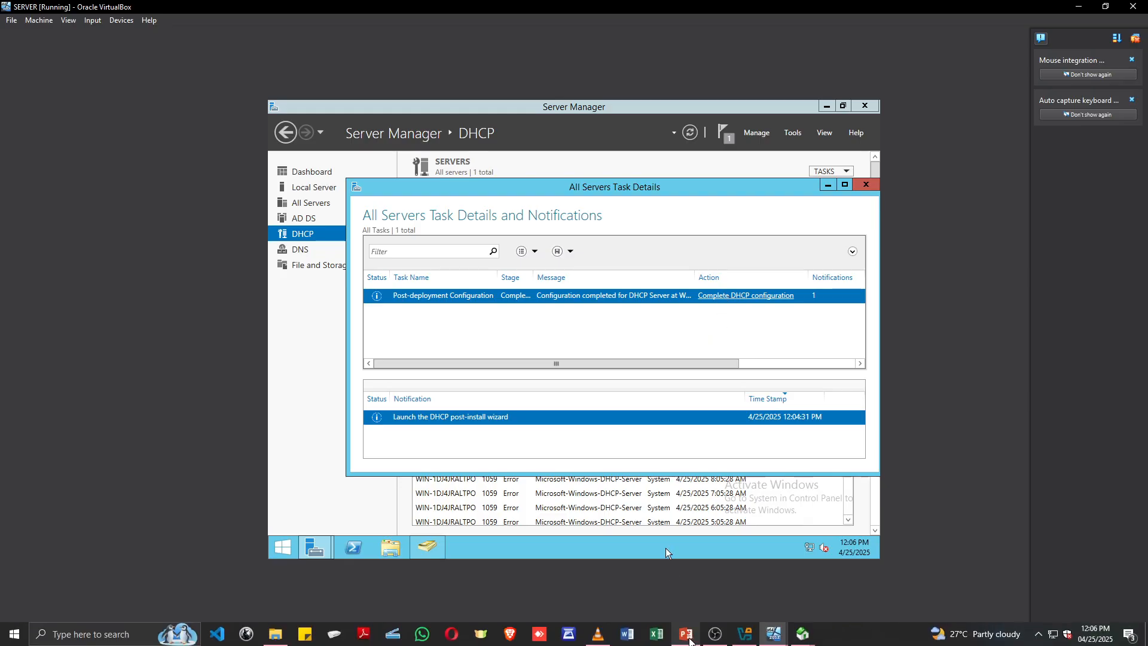
left_click(688, 636)
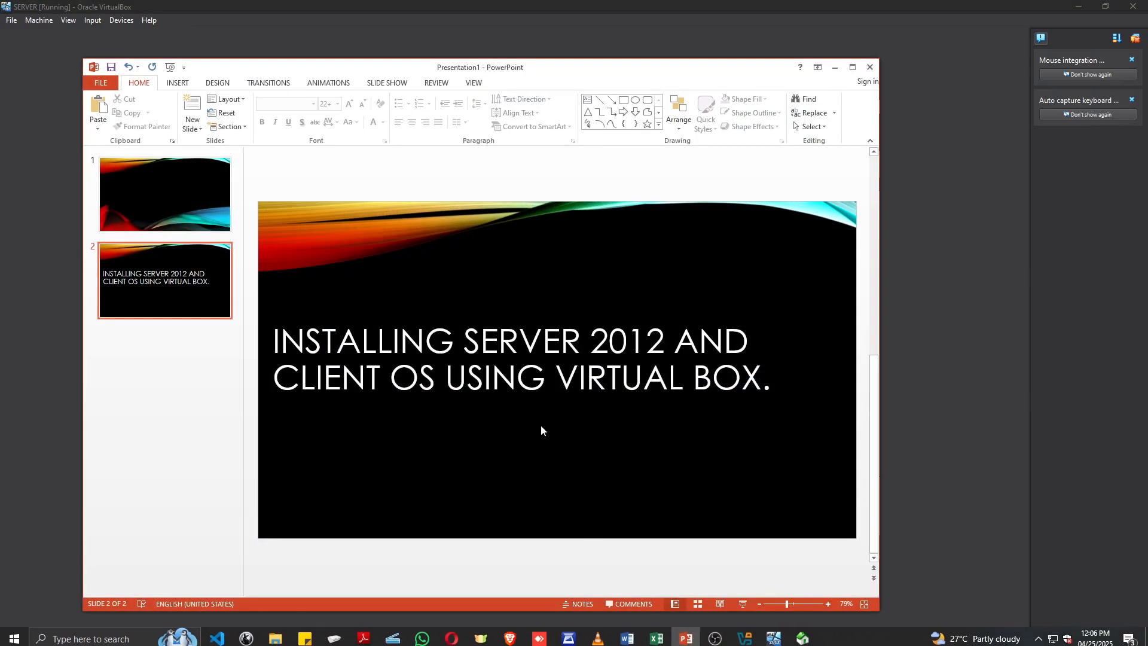
left_click(836, 69)
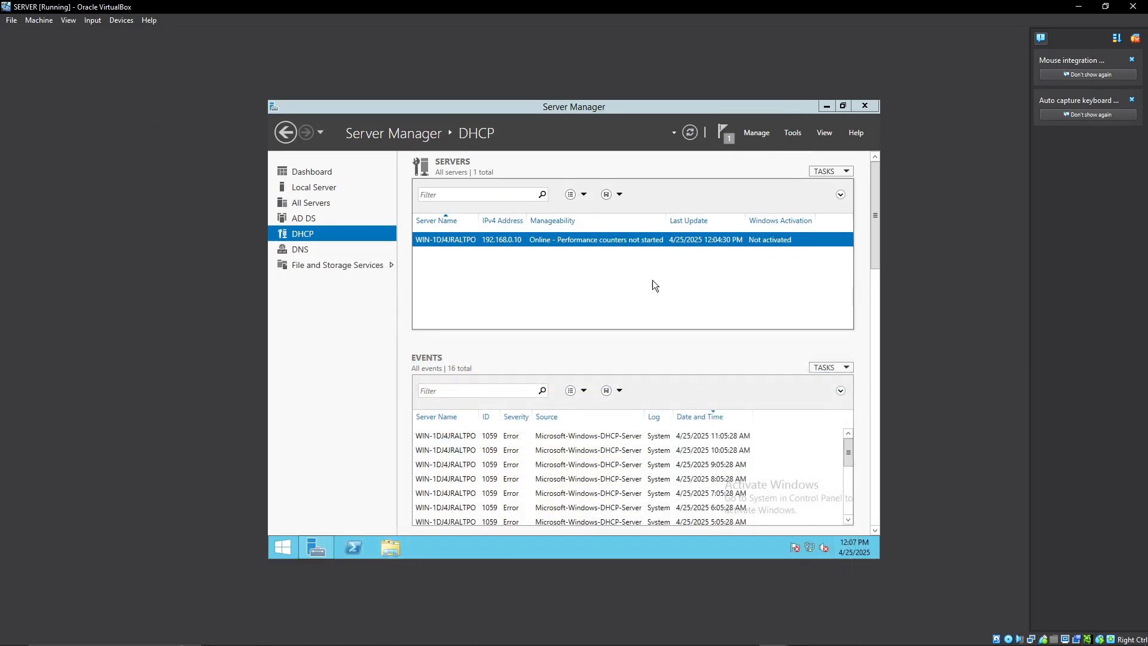
Check the post-deployment configuration notification for the DHCP server and open the DHCP management console.
left_click(729, 138)
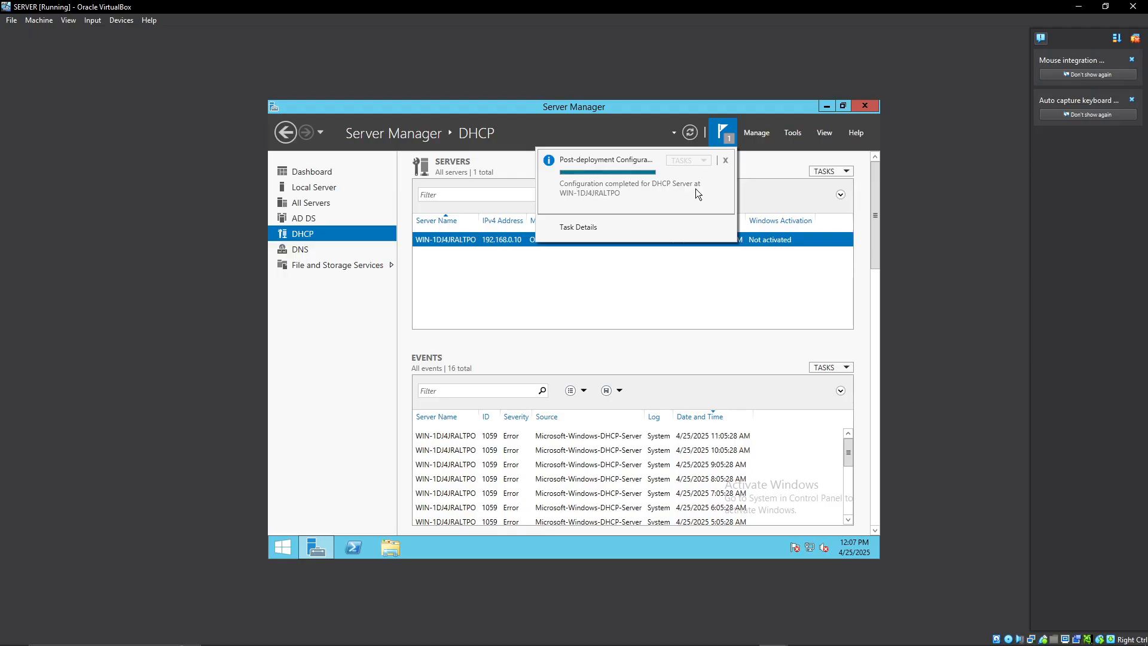
left_click(591, 295)
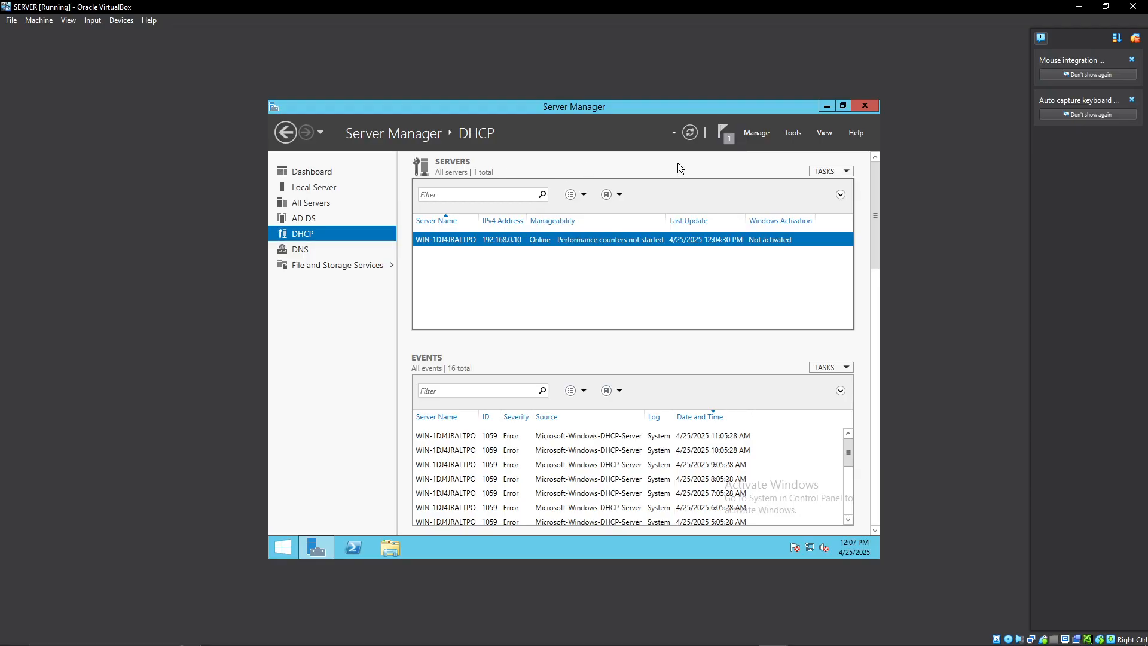
left_click(791, 133)
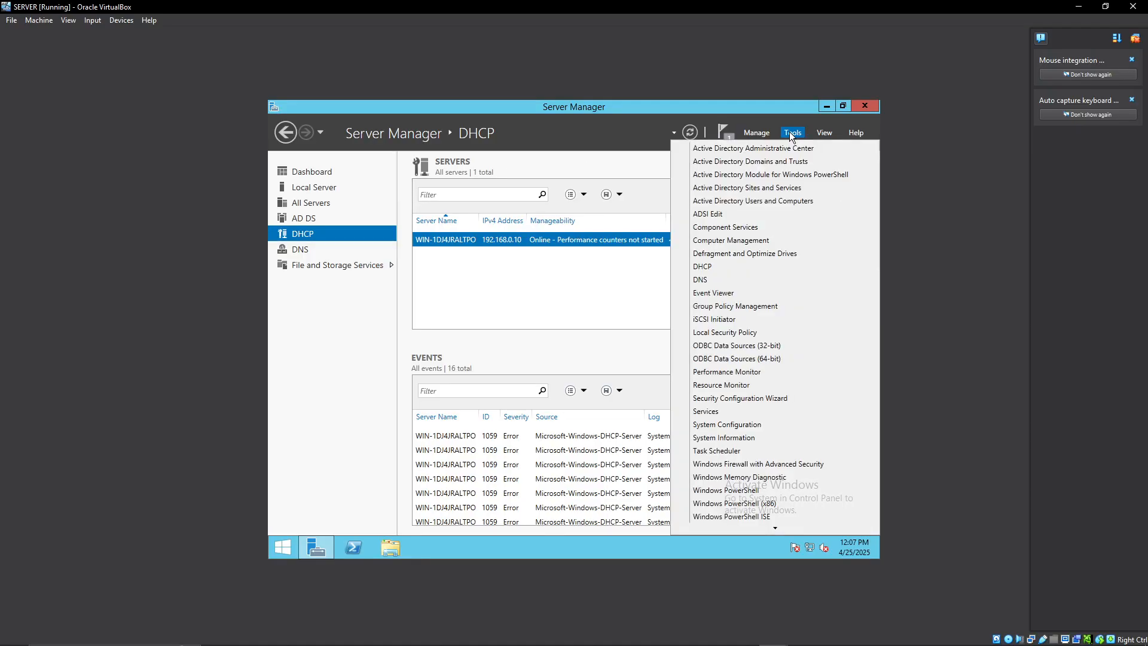
left_click(708, 268)
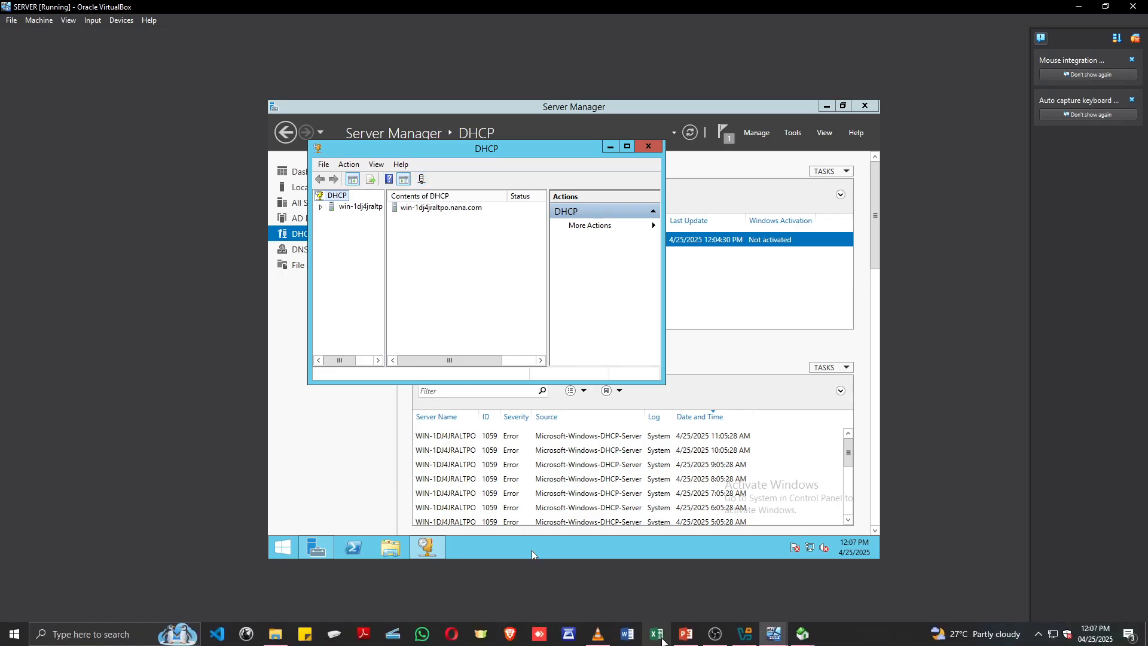
left_click(692, 639)
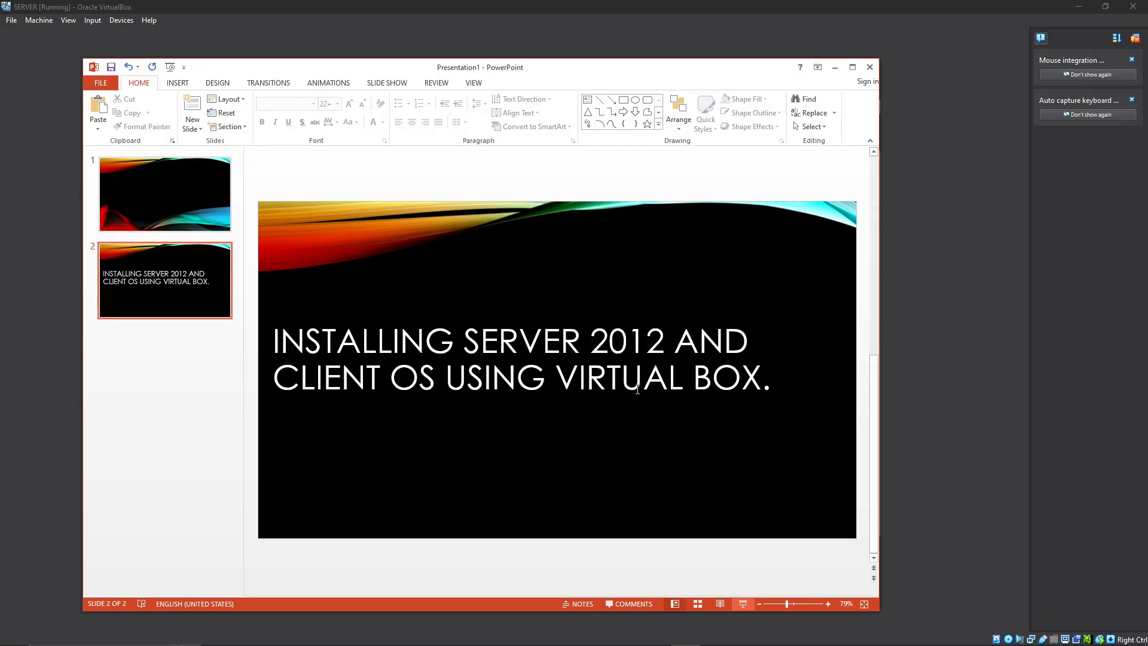
left_click(835, 67)
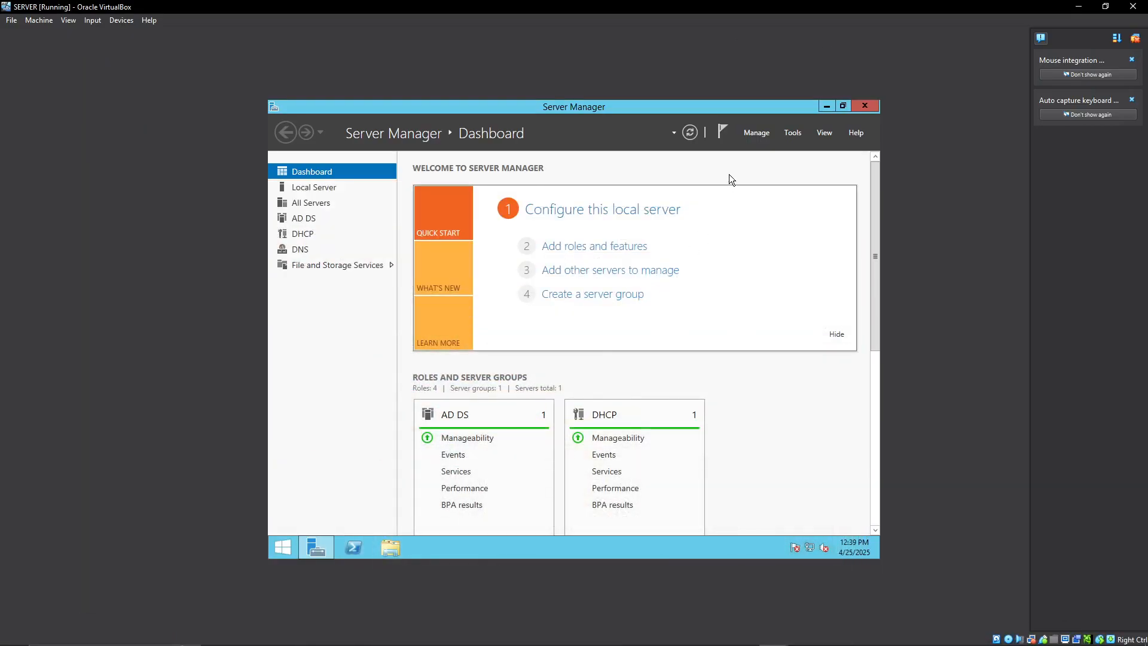
Open the DHCP management console and expand the pk.nana.com server to view its IPv4 node.
left_click(791, 132)
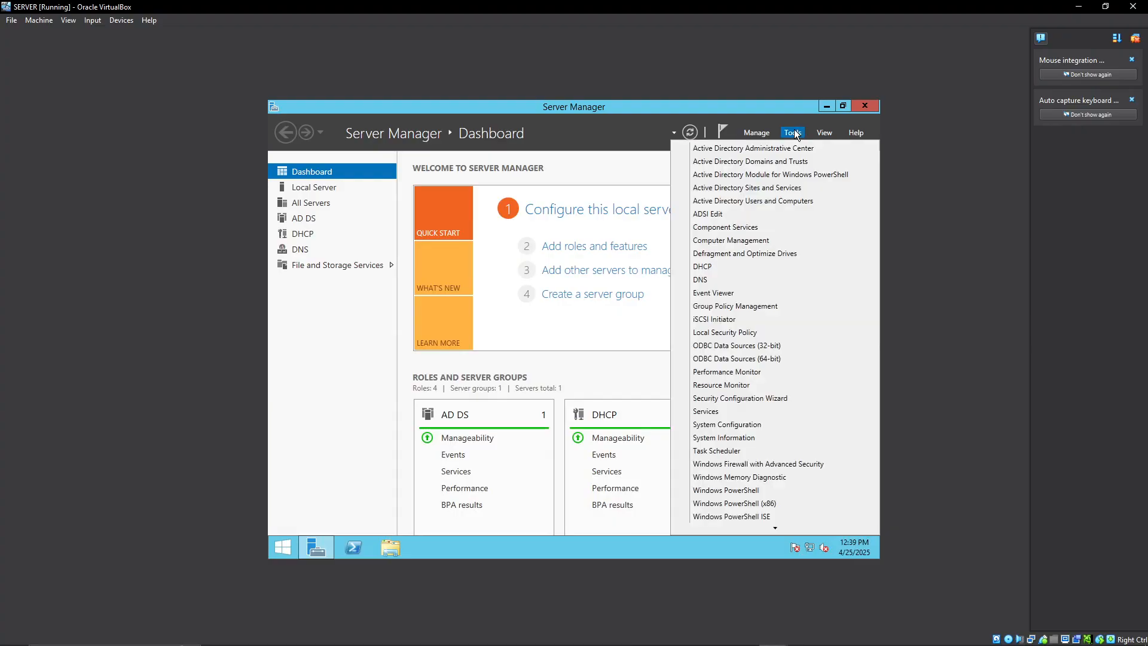
left_click(713, 267)
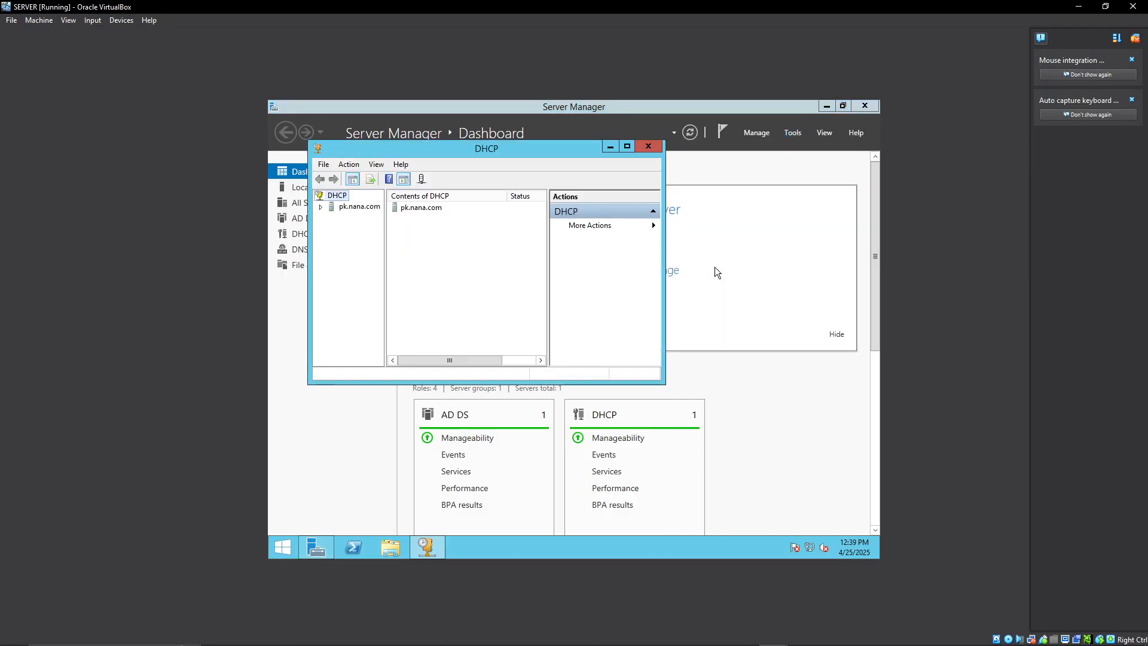
left_click(421, 210)
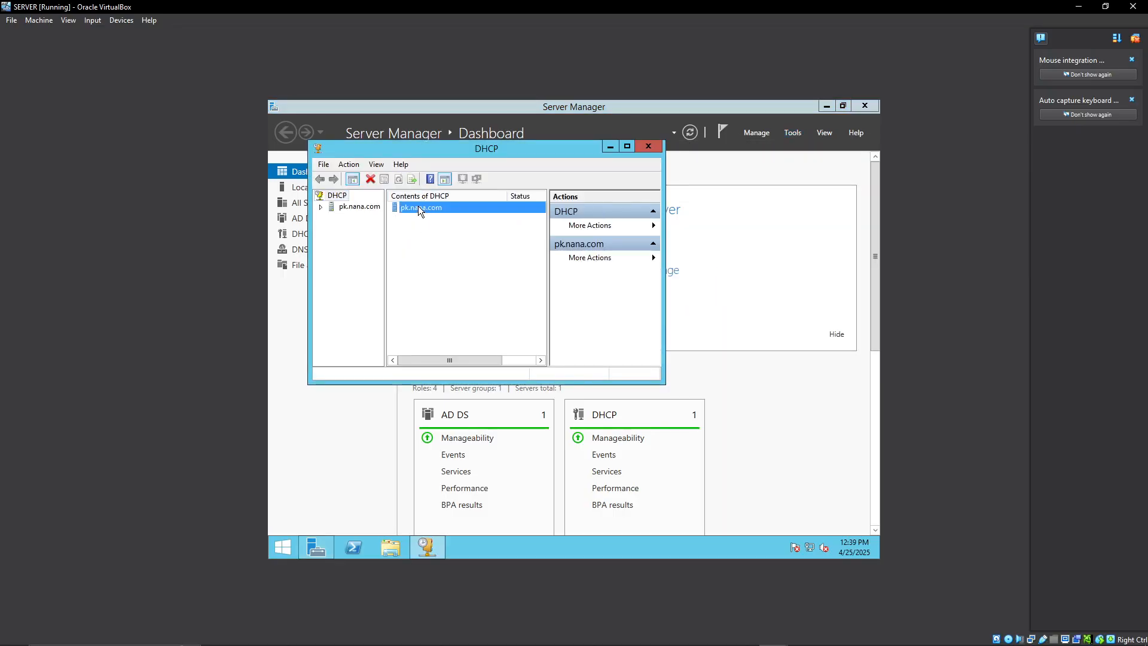
left_click(367, 208)
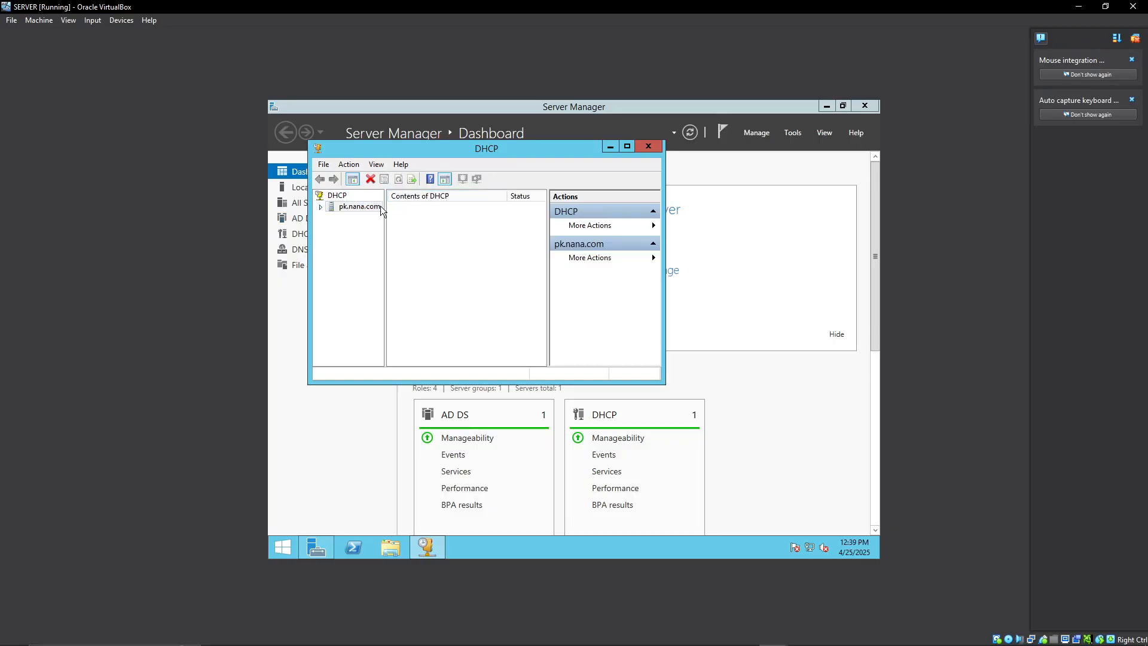
double_click(377, 207)
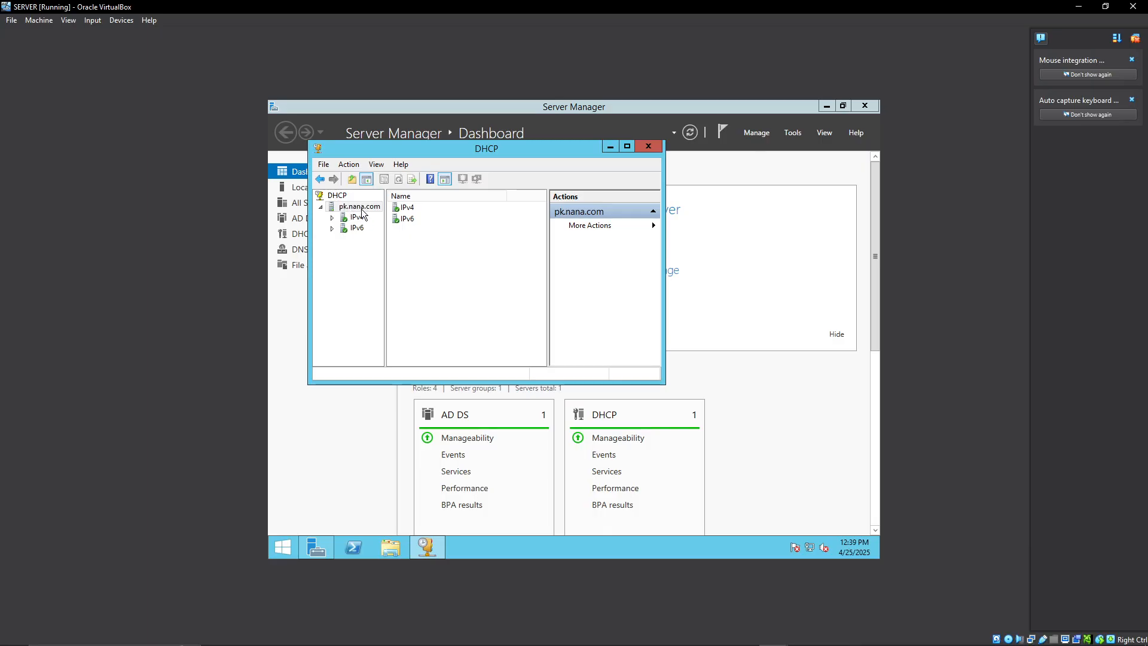
left_click(408, 211)
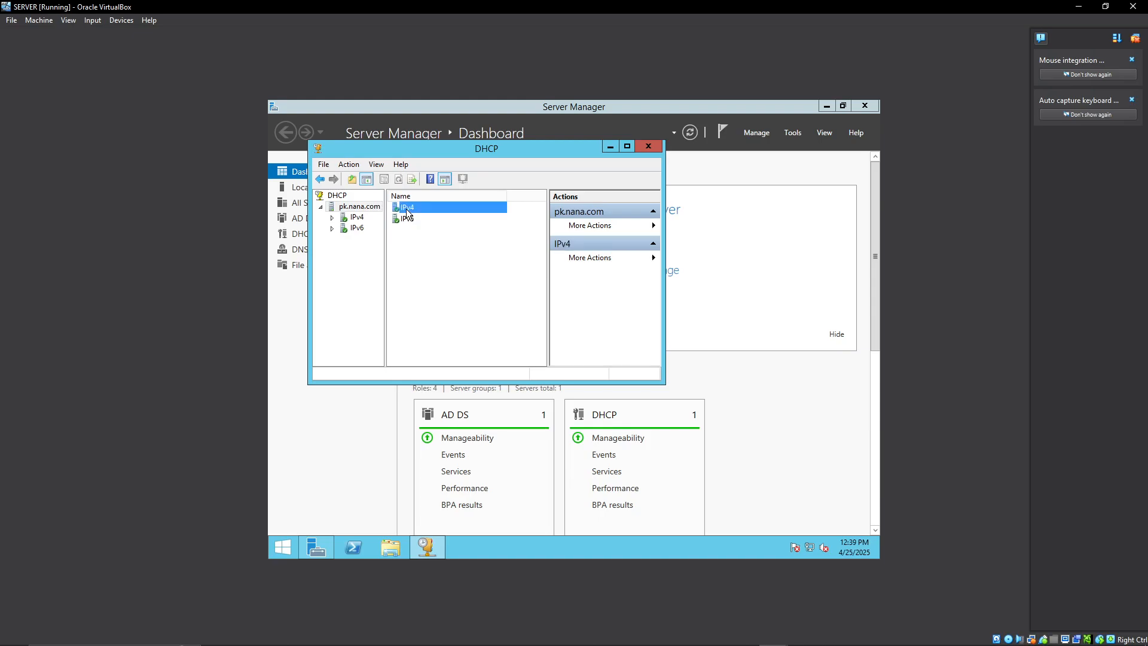
double_click(407, 209)
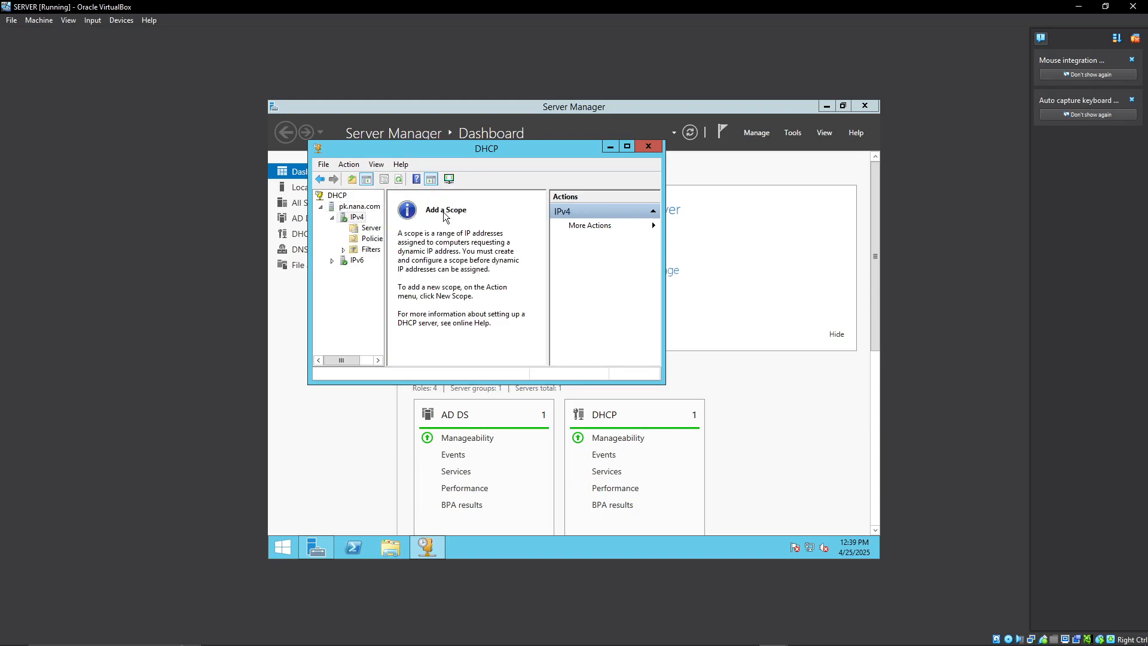
left_click(449, 179)
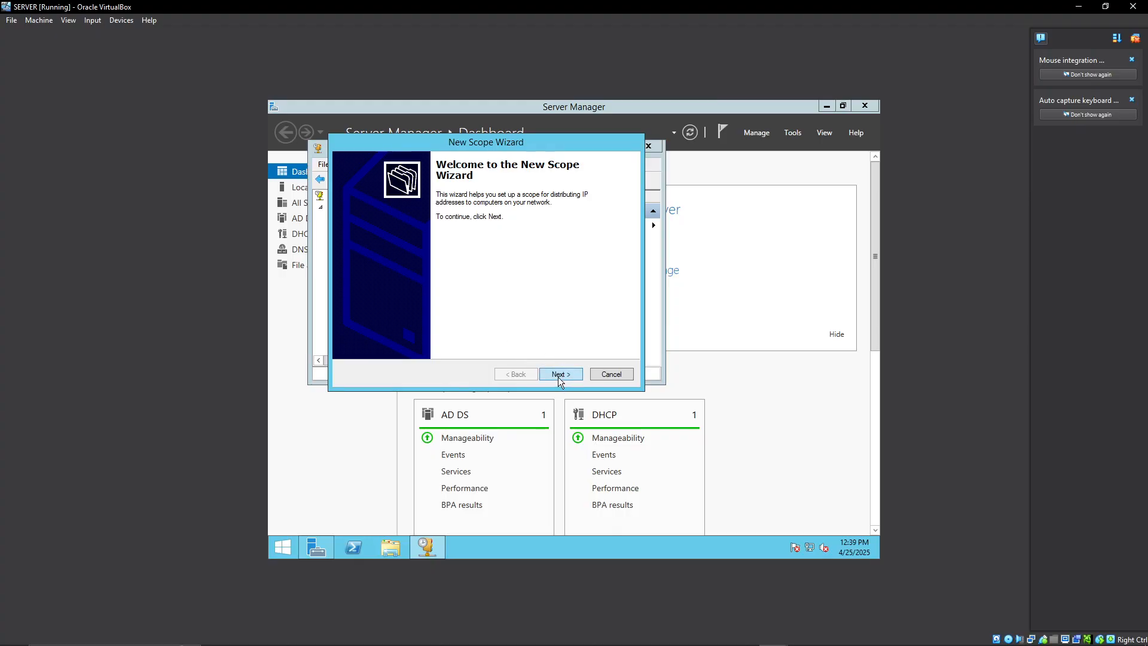
left_click(611, 374)
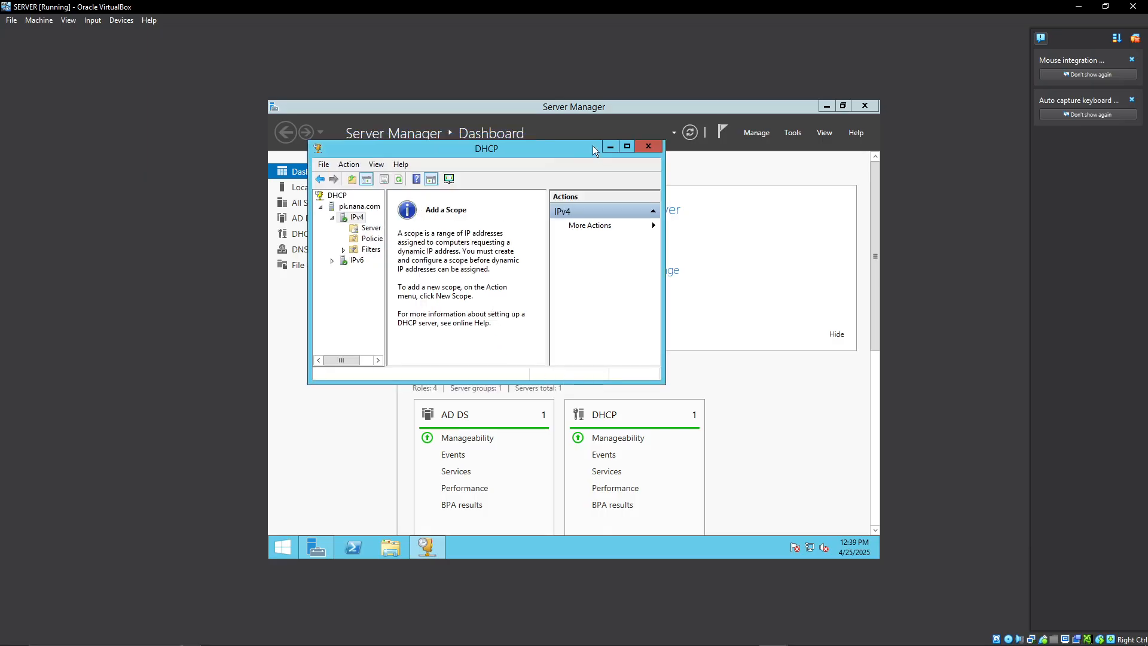
left_click(647, 146)
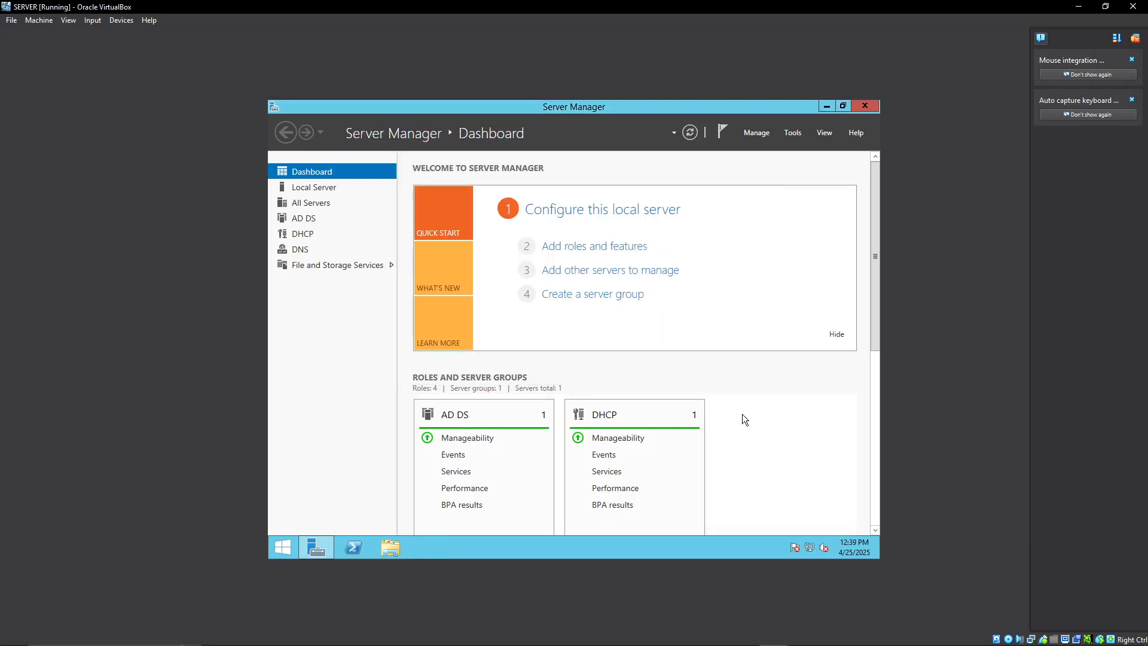
Open the DHCP console and start a new scope under the IPv4 node of pk.nana.com.
left_click(796, 132)
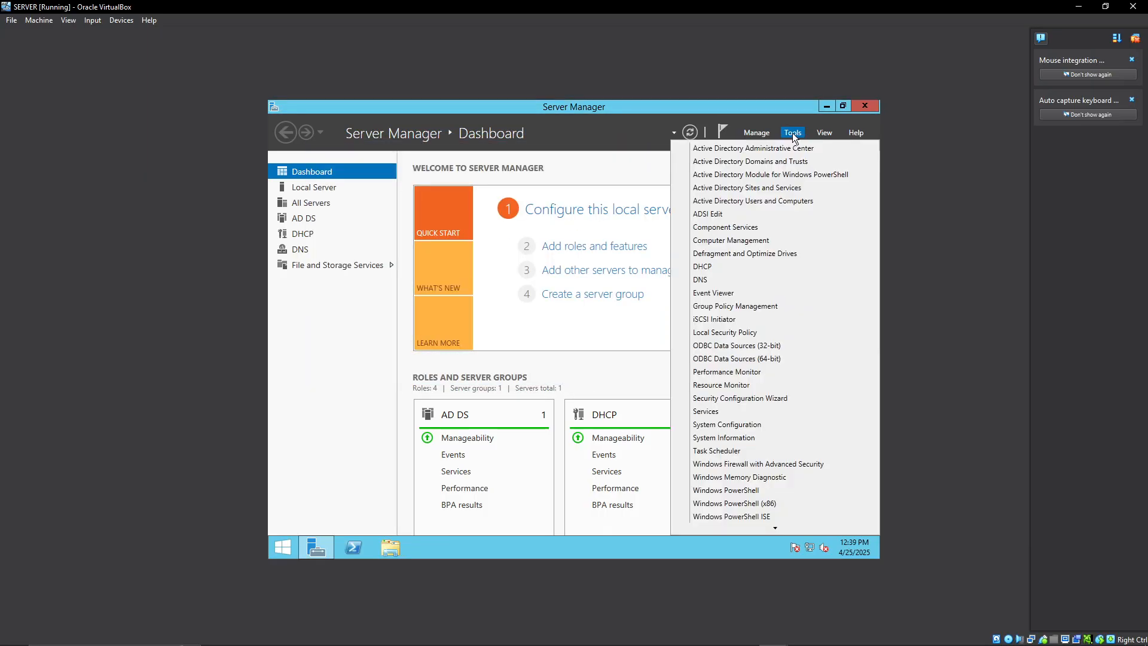
left_click(720, 266)
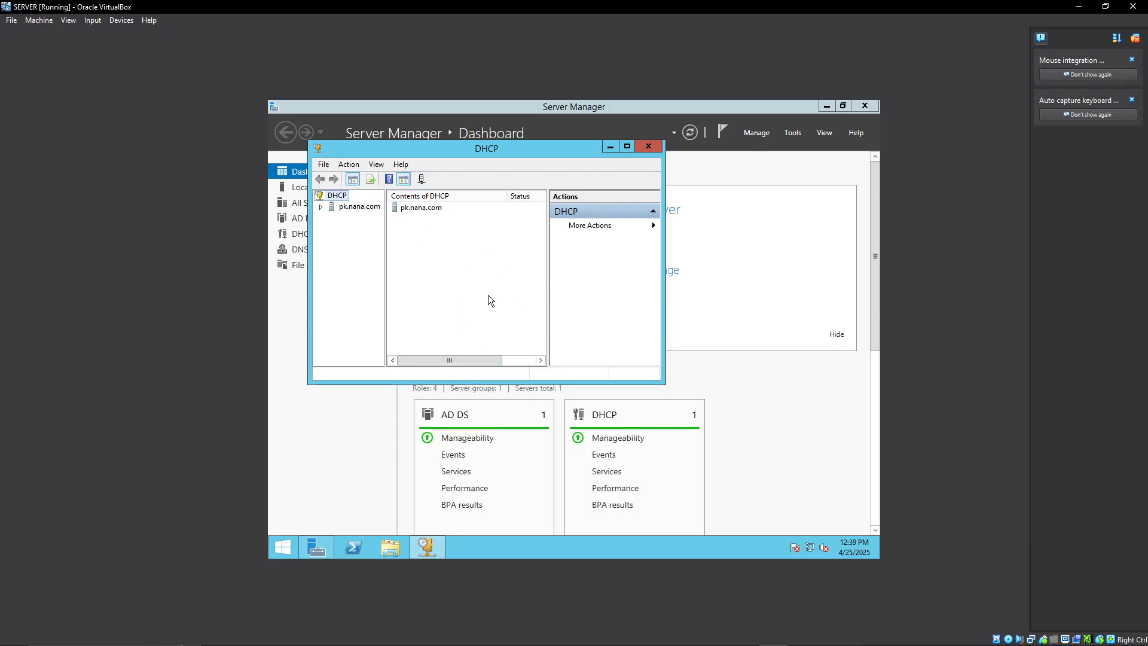
left_click(406, 209)
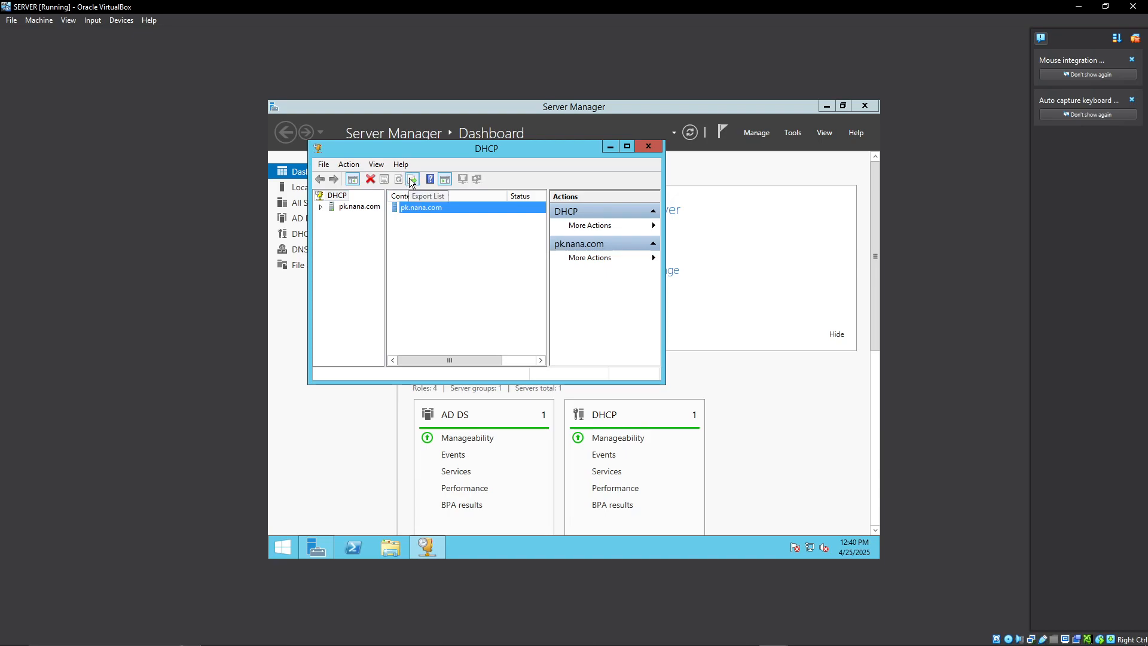
double_click(359, 207)
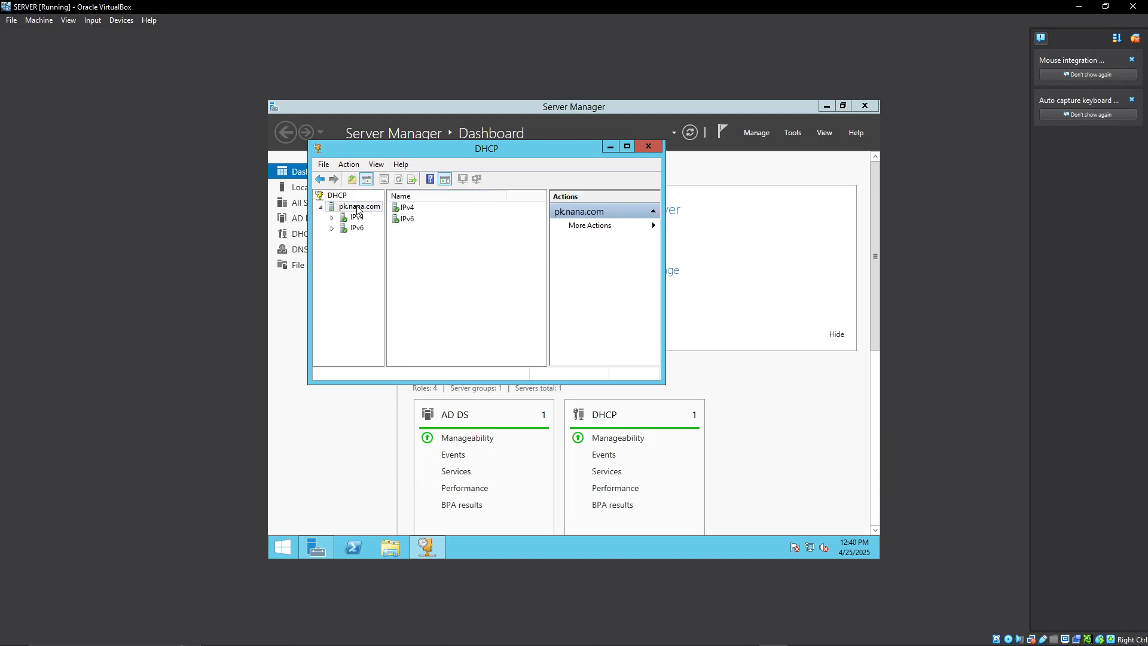
double_click(409, 209)
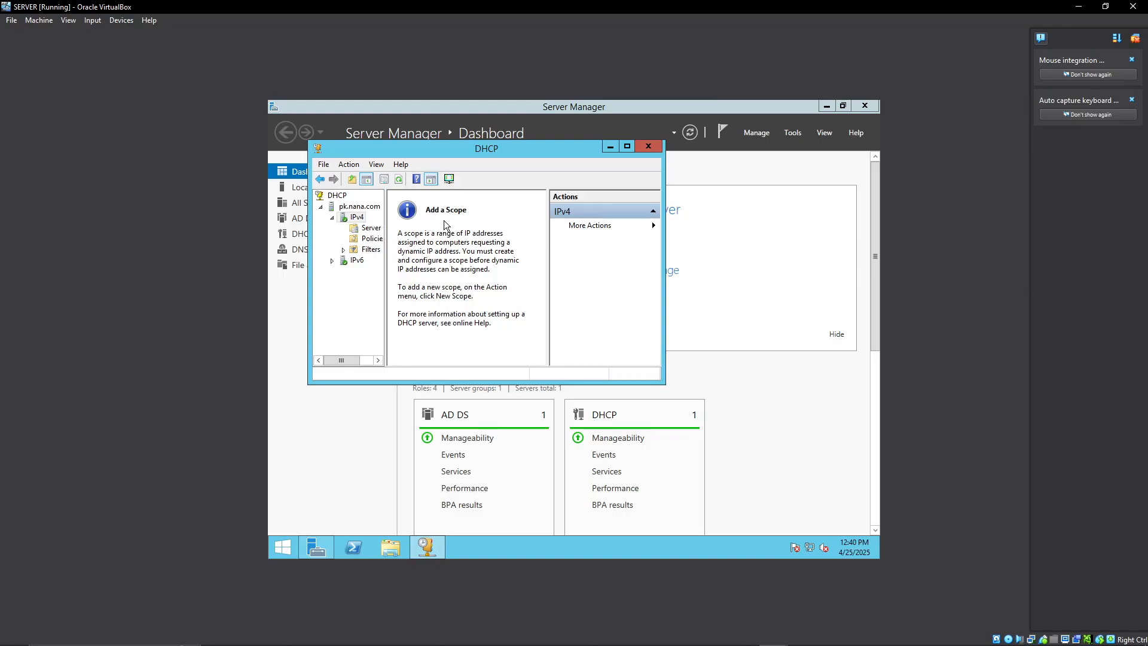
left_click(449, 179)
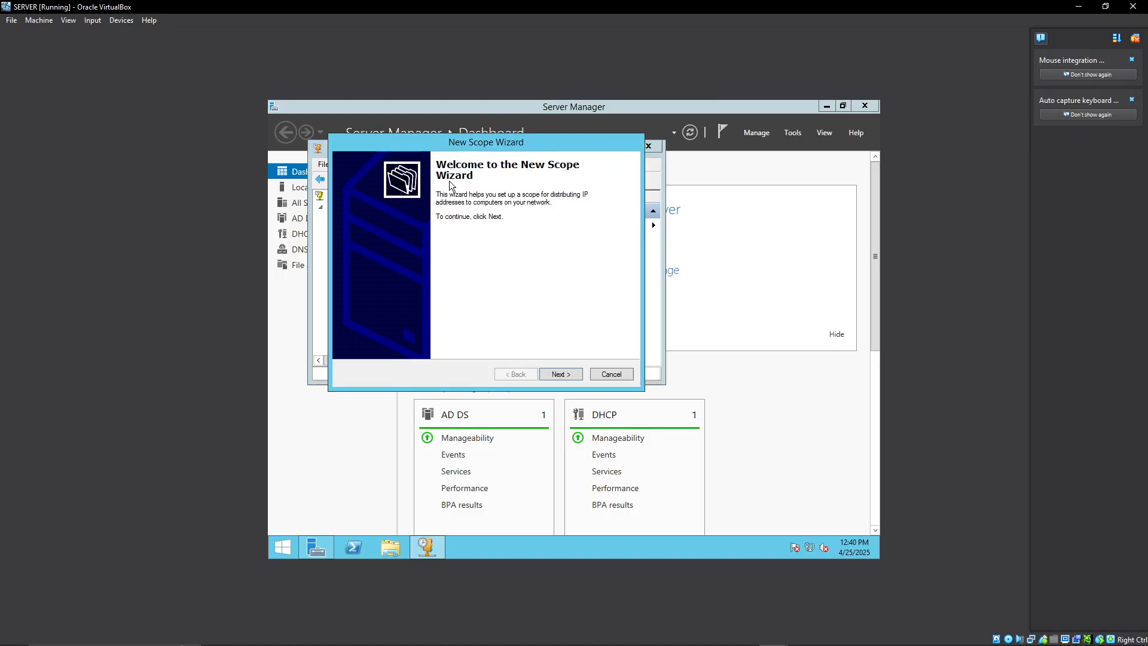
left_click(561, 375)
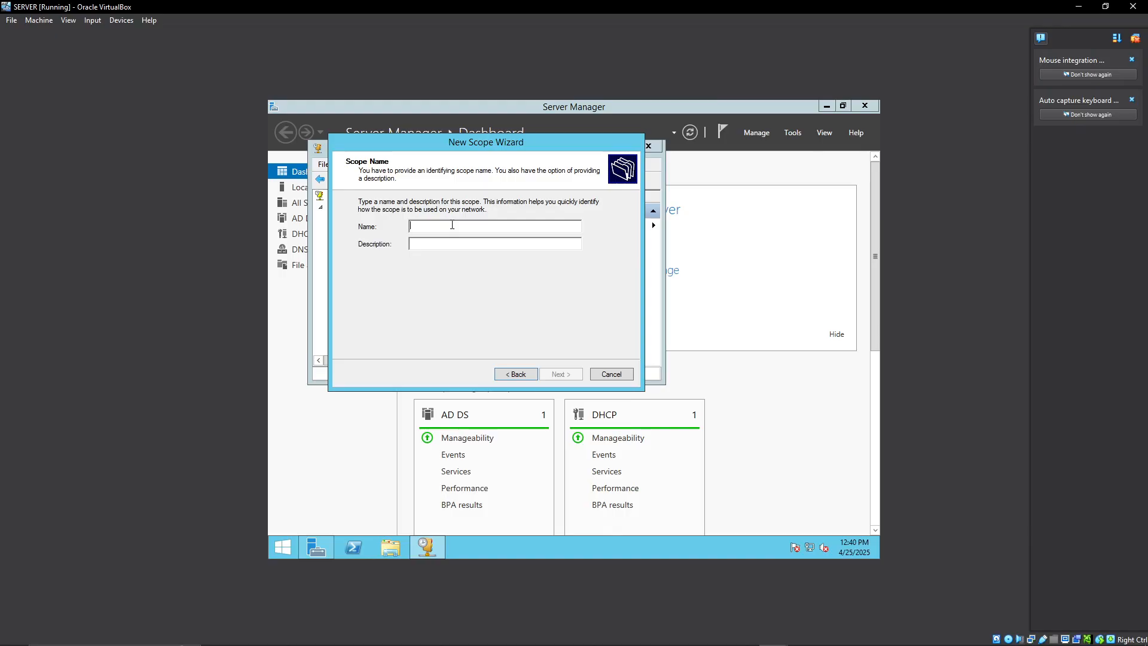
mouse_move(740, 643)
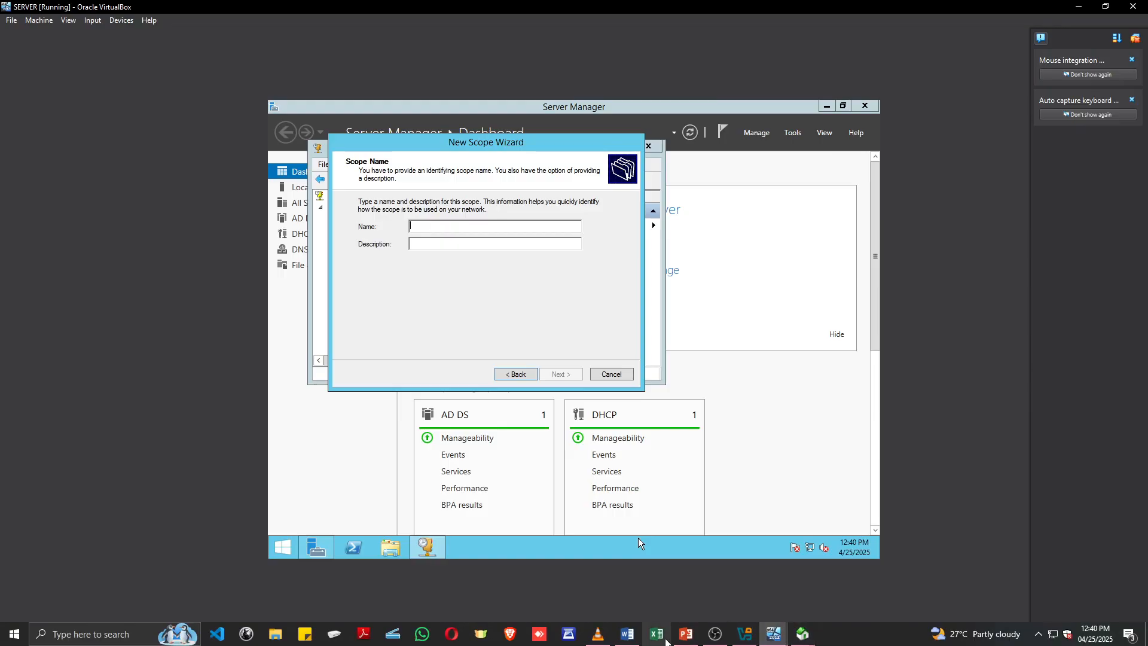
left_click(686, 634)
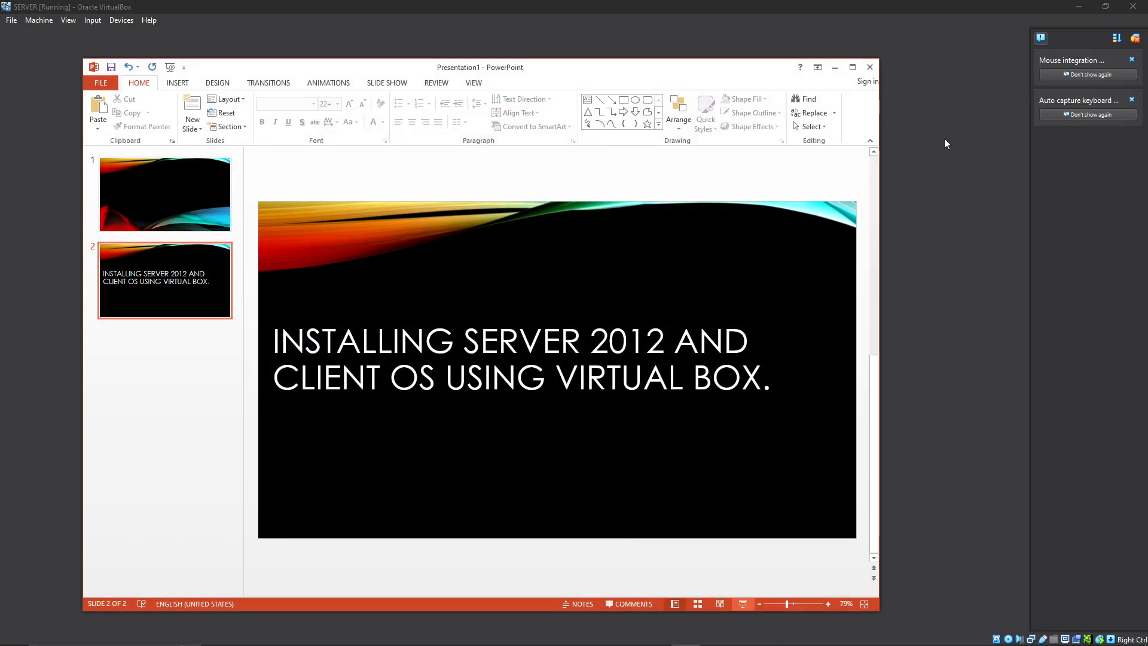
left_click(834, 66)
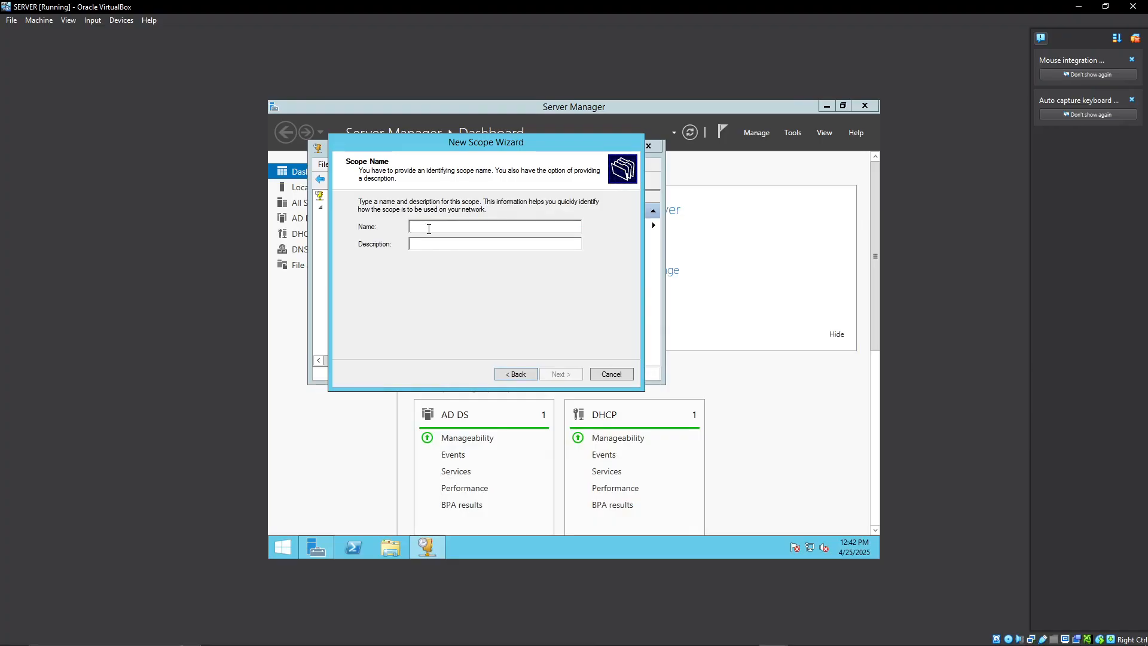
Name the scope "Office Network" and describe it as "DHCP SCOPE FOR CLIENT MACHINE".
type("Offic")
type("e Netw")
type("DHC")
type("P SCOPE")
type(" FOR CLIEN")
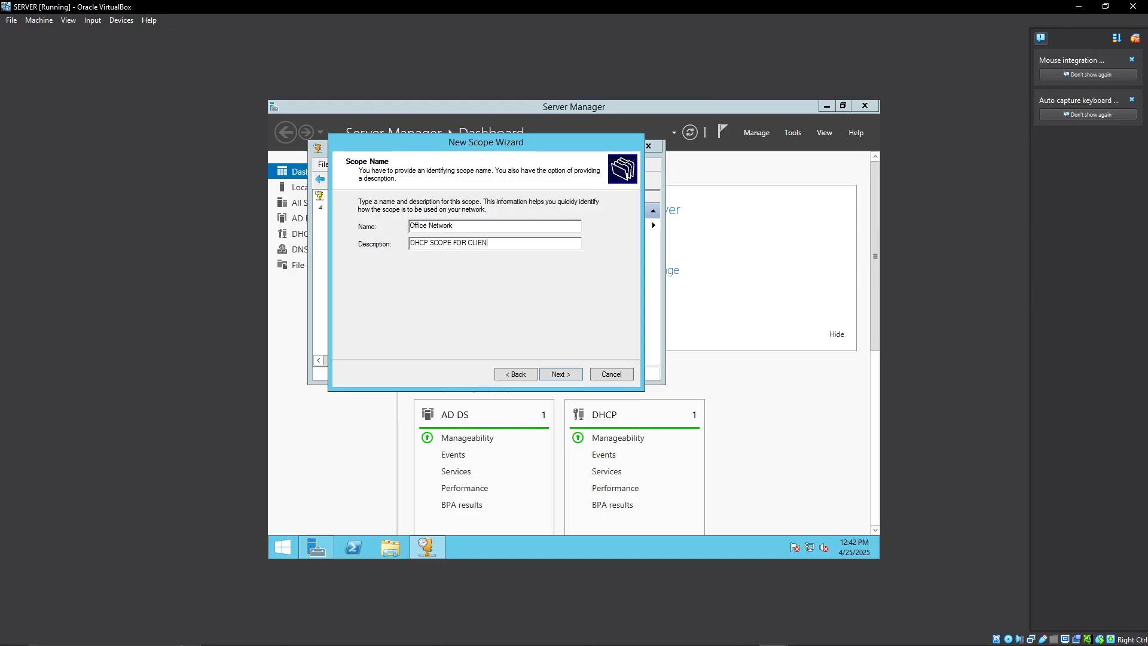
type("T MACHINE")
left_click(560, 374)
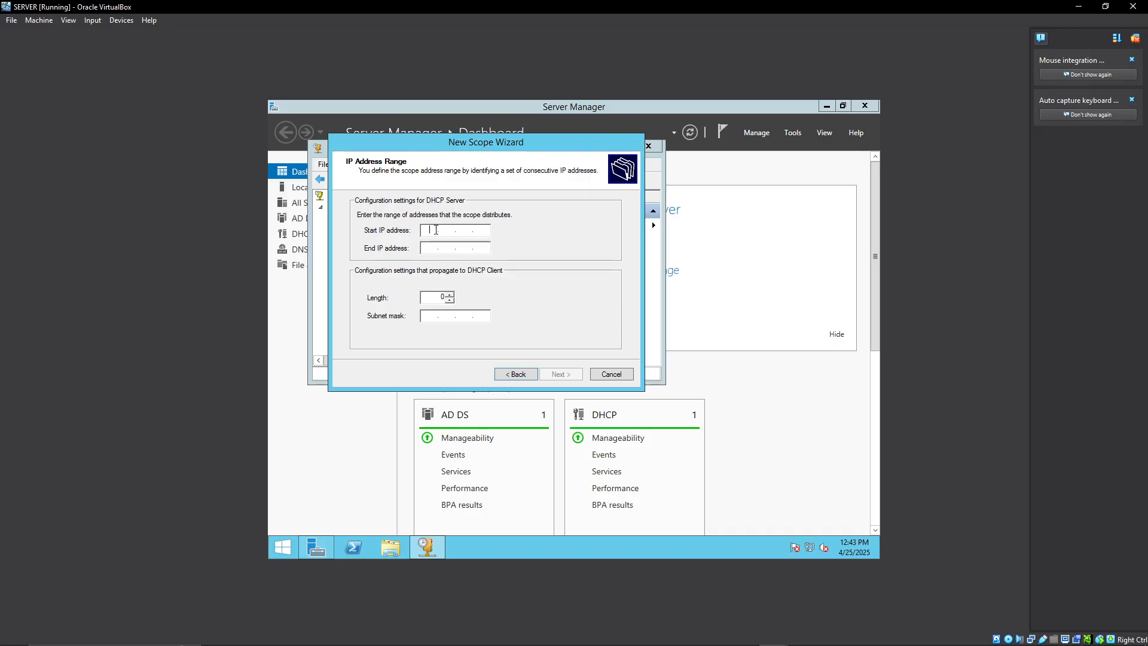
Set the scope's distributed address range from 192.168.0.10 to 192.168.0.20.
type("92.168.0.10")
left_click(430, 247)
type("192 . ")
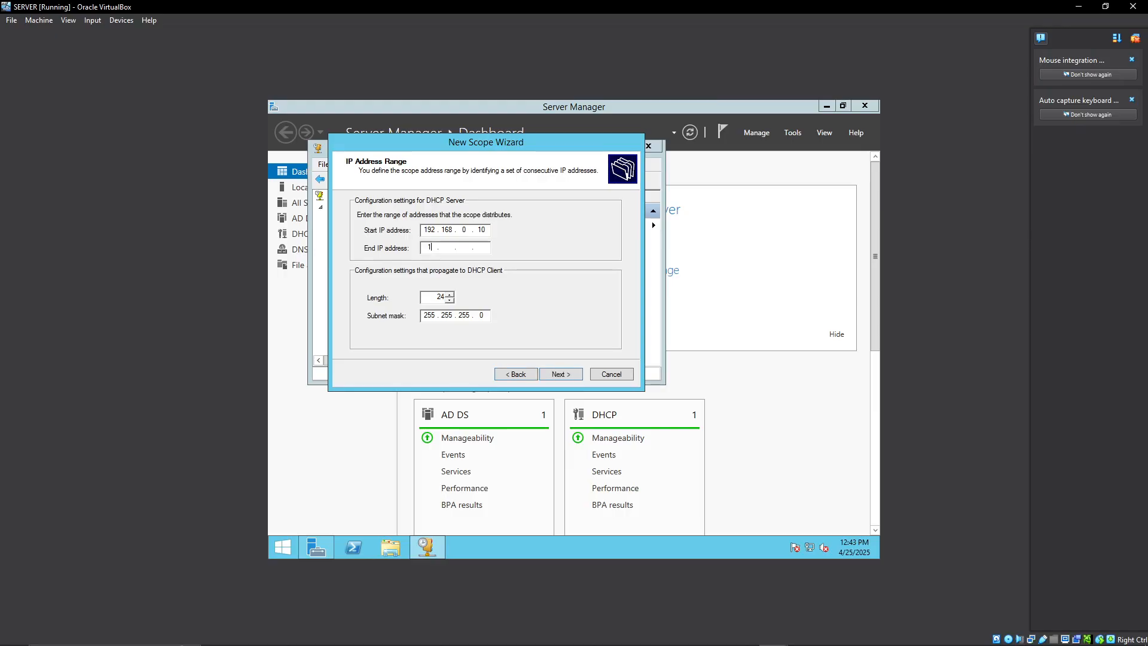
type("168 . 0 . 20")
double_click(436, 315)
left_click(561, 377)
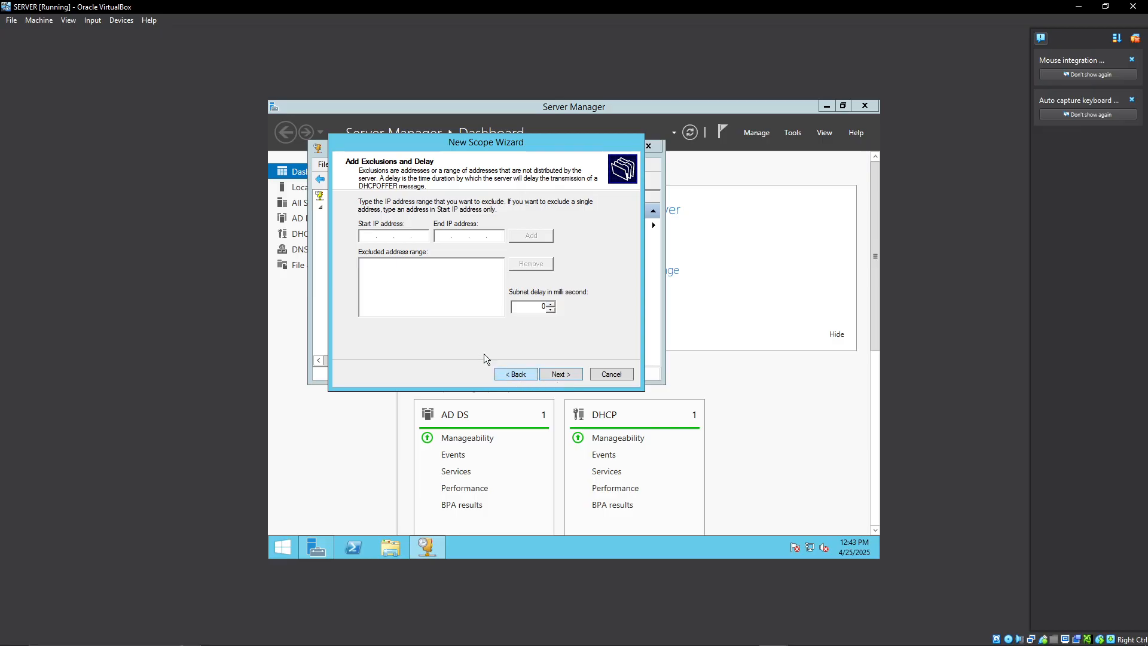
Exclude the addresses 192.168.0.10 to 192.168.0.11 from distribution in the scope.
left_click(372, 235)
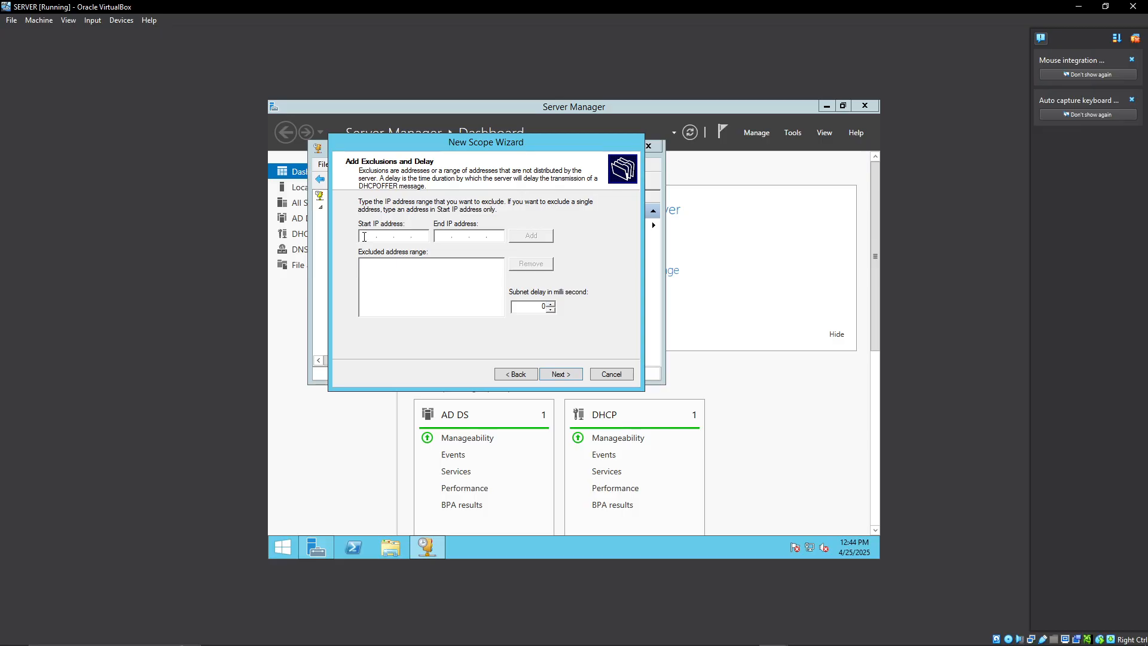
type("192")
type("1680")
type("10")
type("1921680")
type("11")
left_click(531, 236)
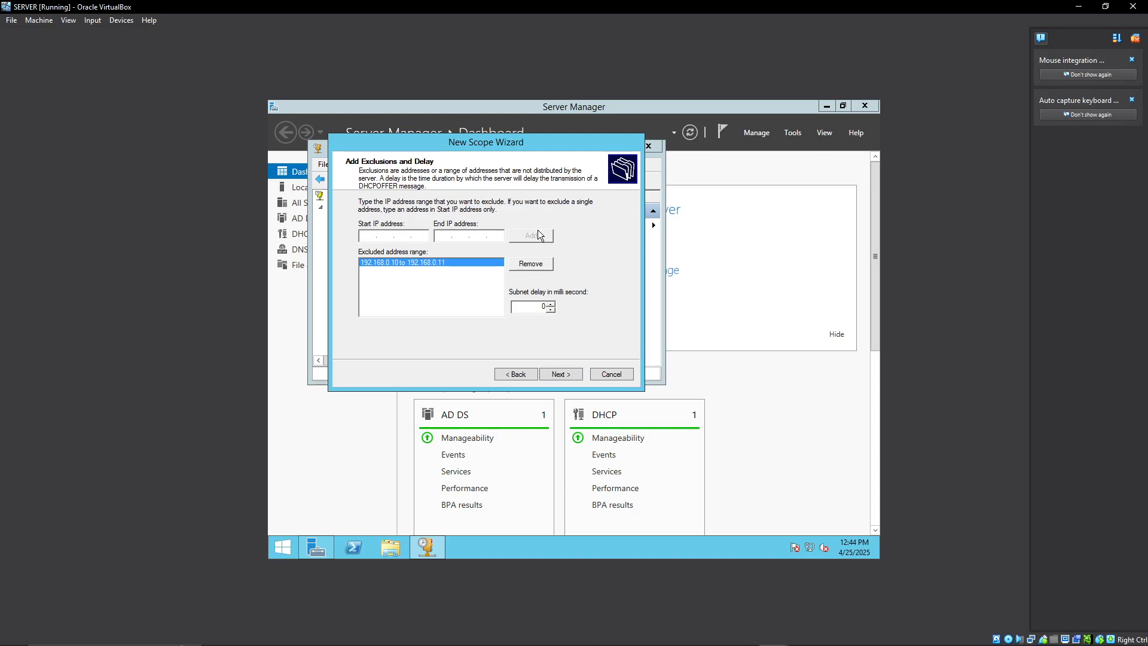
left_click(564, 380)
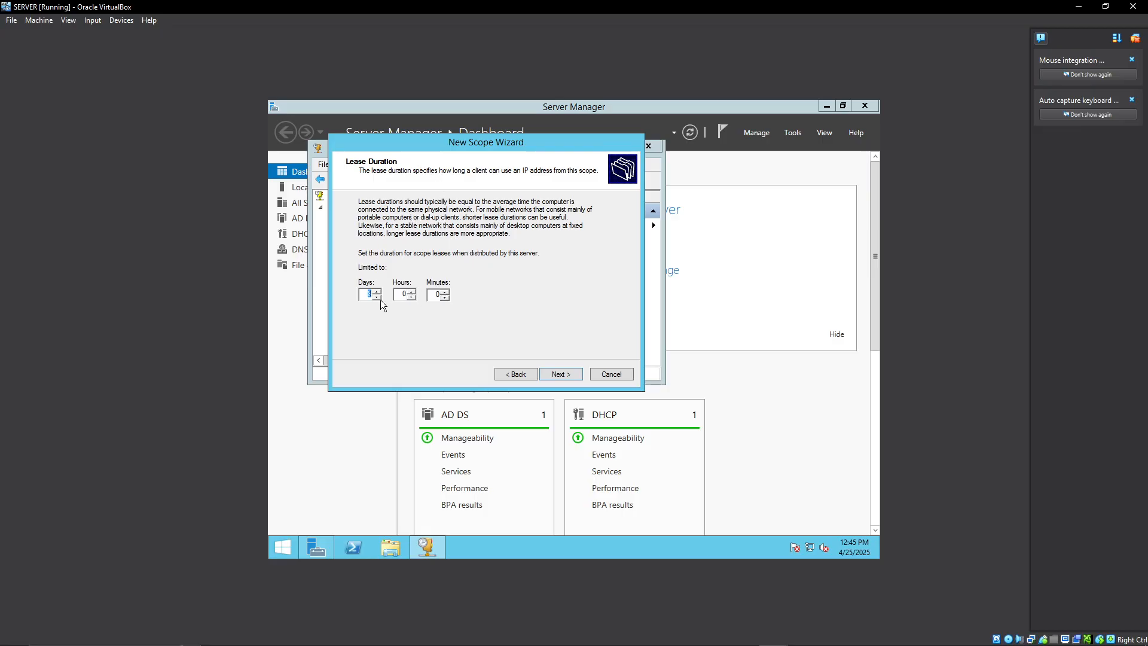
Accept the default lease duration, choose to configure the DHCP options now, and enter 192.168.0.1 as the router address.
left_click(551, 375)
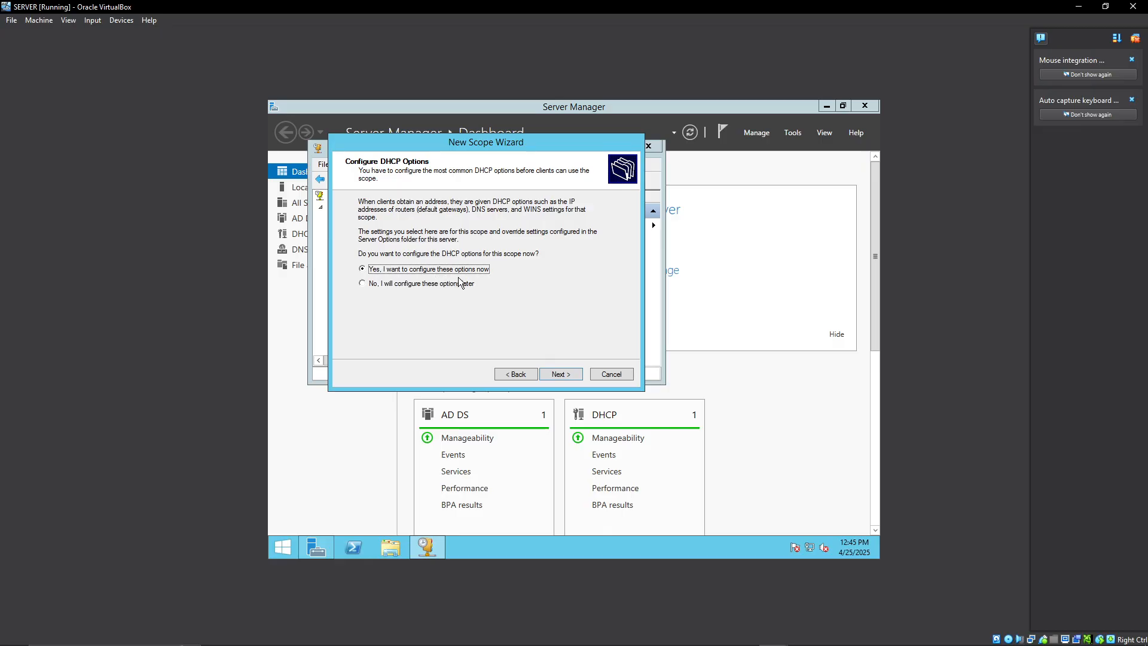
left_click(559, 371)
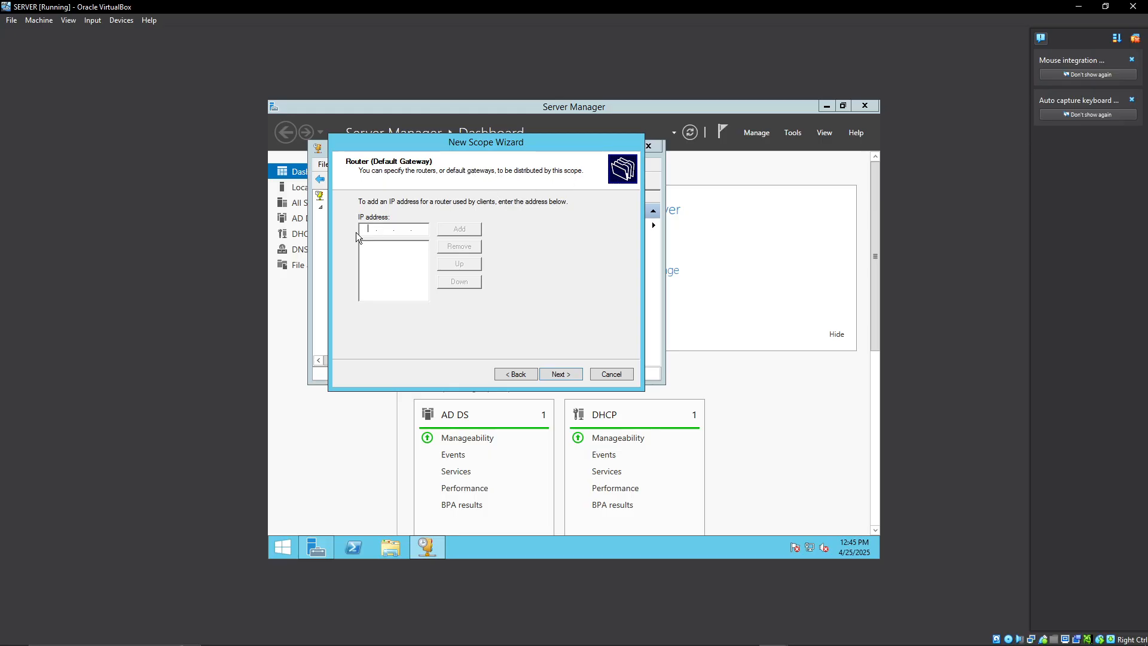
type("192.168.0.1")
Check the default gateway in the server's Ethernet IPv4 properties, and close the network windows.
right_click(809, 547)
left_click(811, 536)
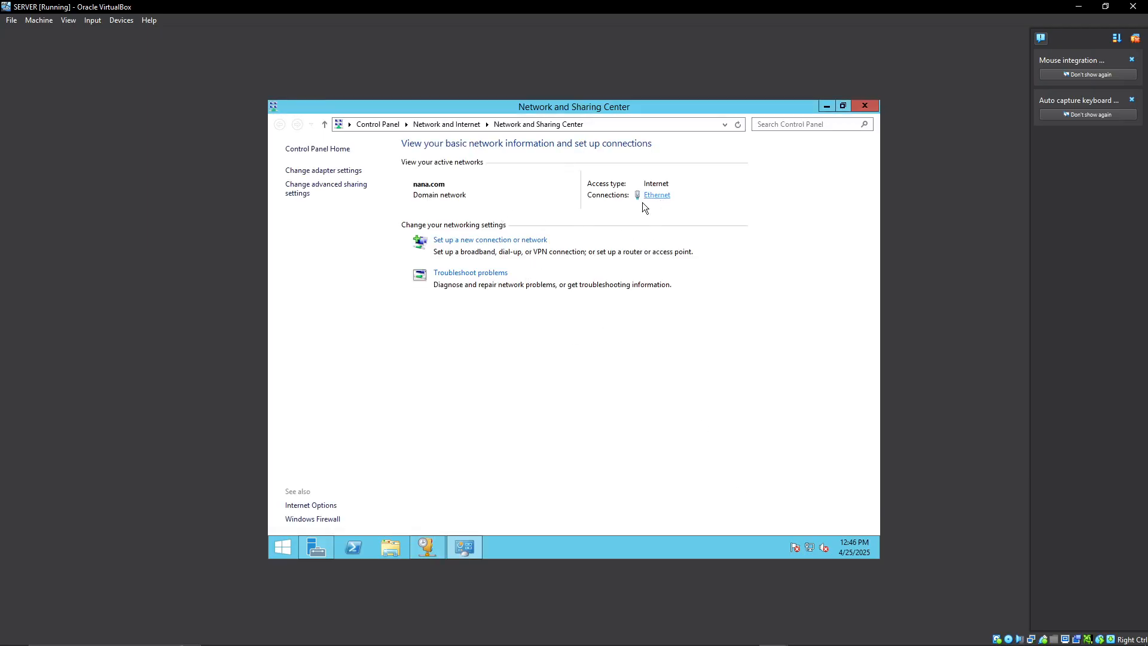
left_click(649, 196)
left_click(503, 421)
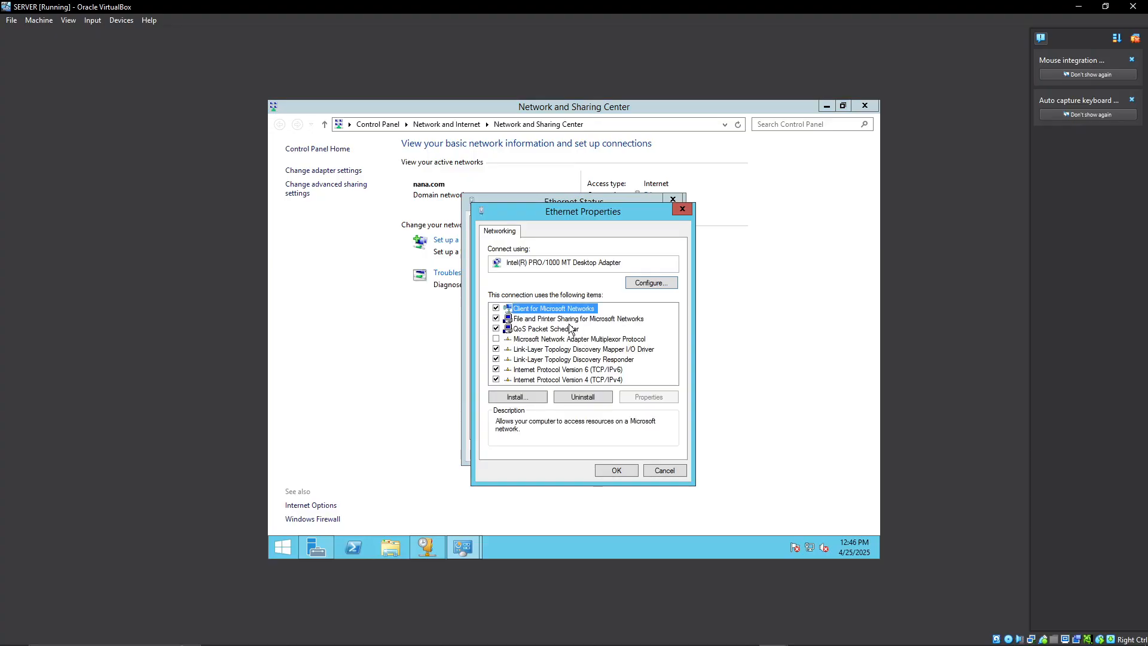
double_click(603, 380)
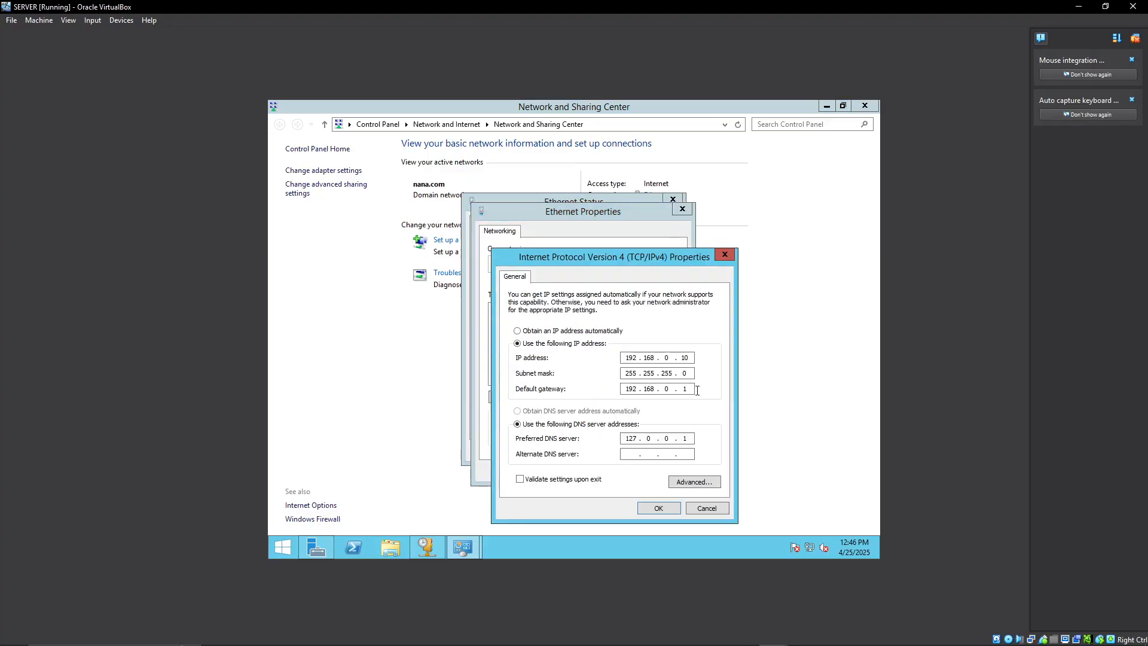
left_click_drag(625, 389, 670, 390)
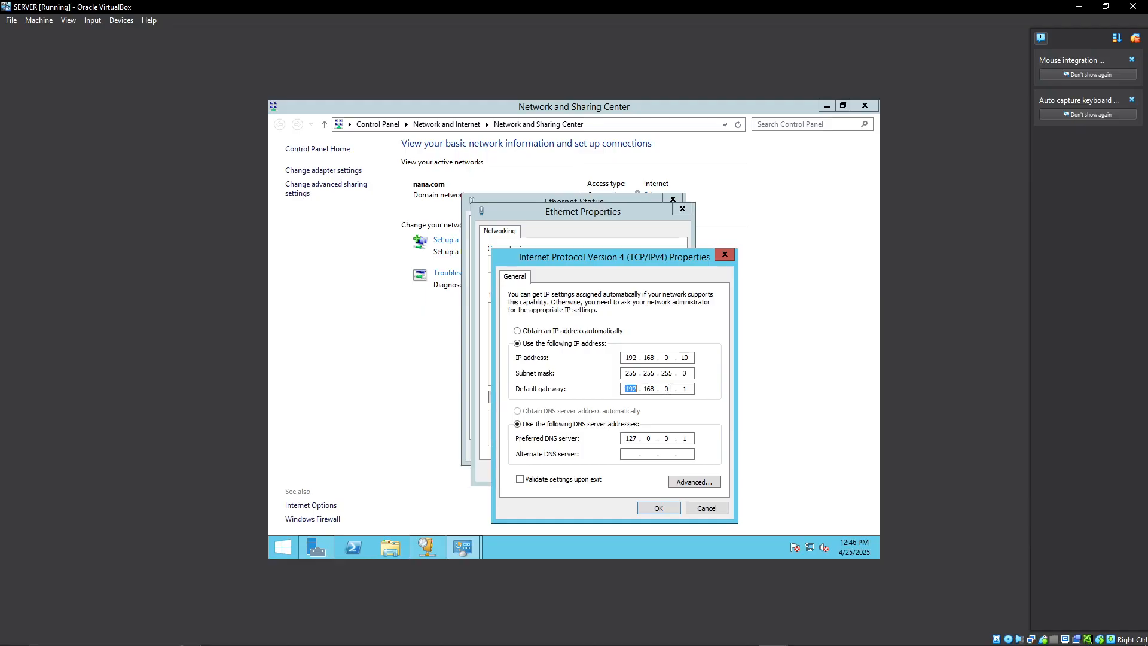
left_click(670, 508)
left_click(624, 465)
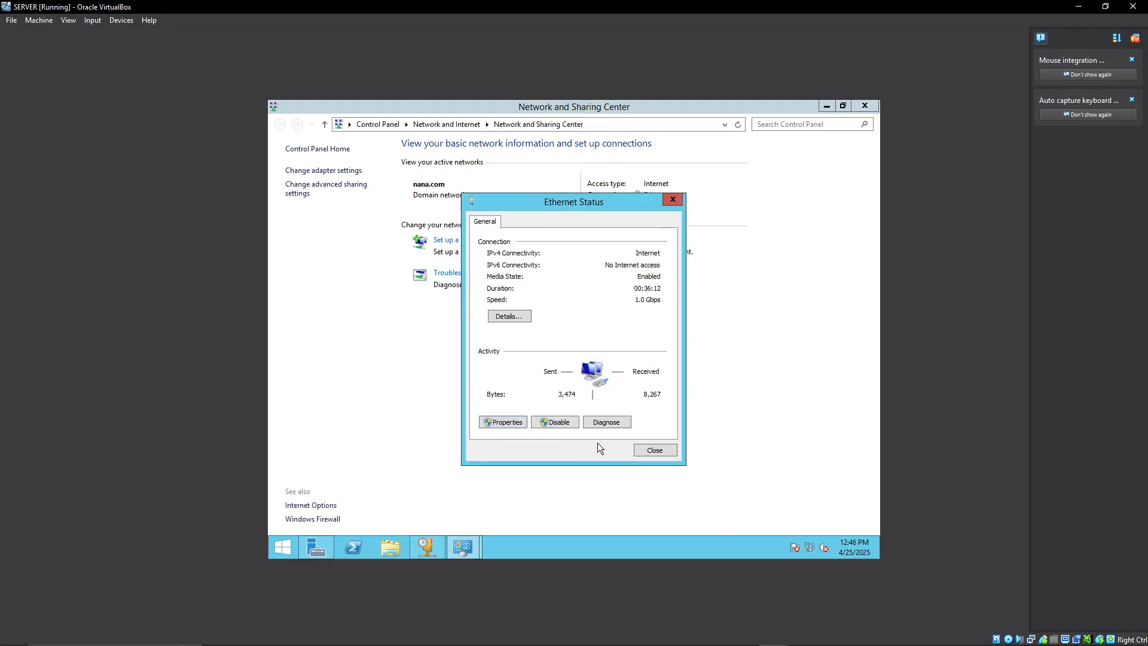
left_click(674, 199)
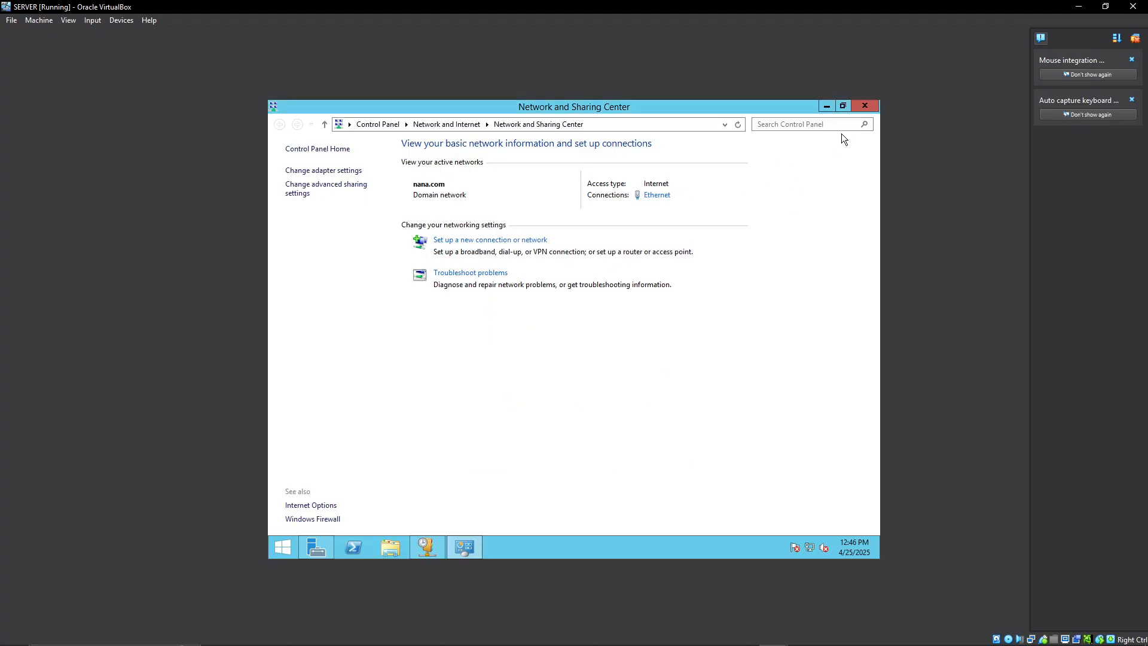
left_click(865, 106)
Add the entered router address to the scope and accept nana.com as parent domain with 192.168.0.10 as DNS server.
left_click(459, 230)
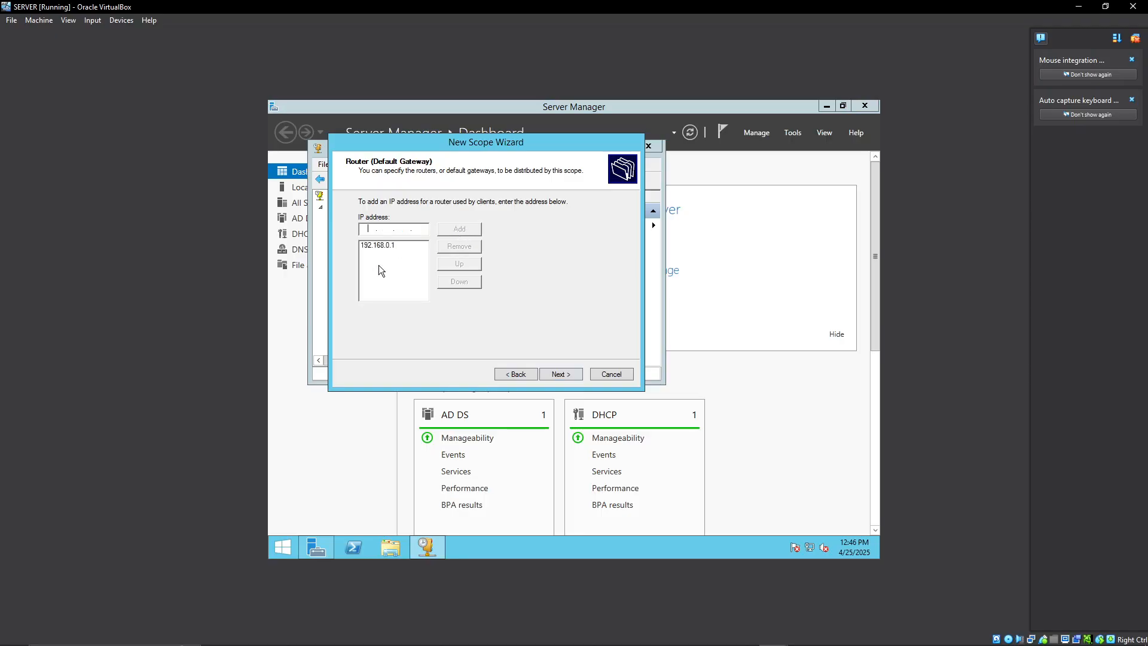
left_click(554, 372)
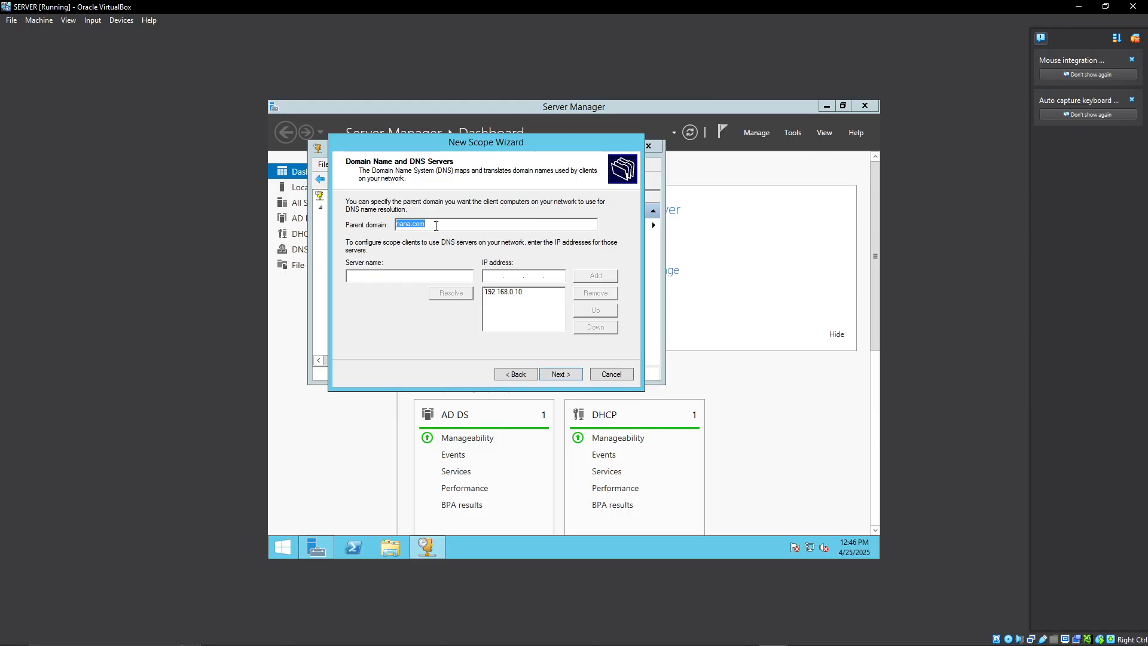
left_click(386, 276)
left_click(686, 633)
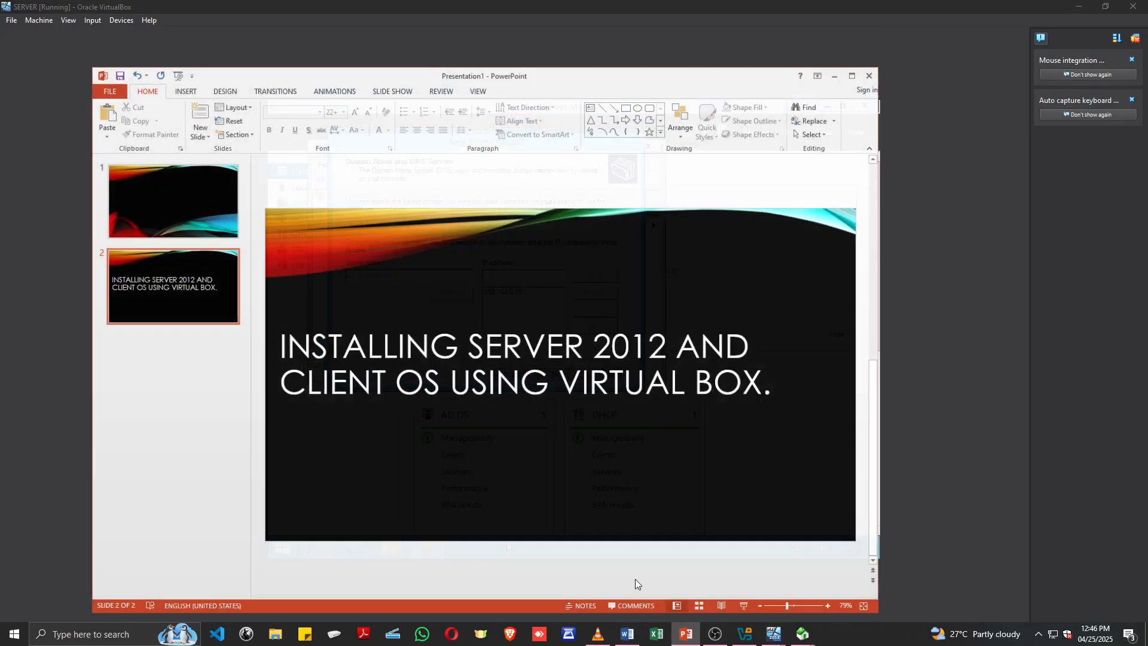
left_click(836, 69)
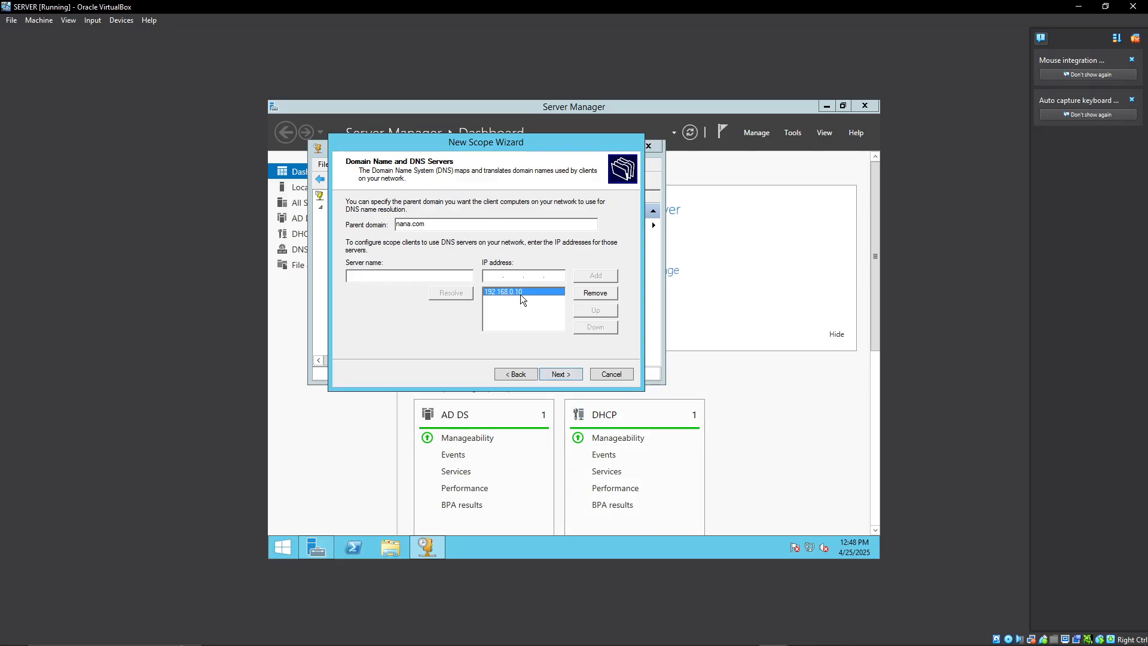
left_click(561, 374)
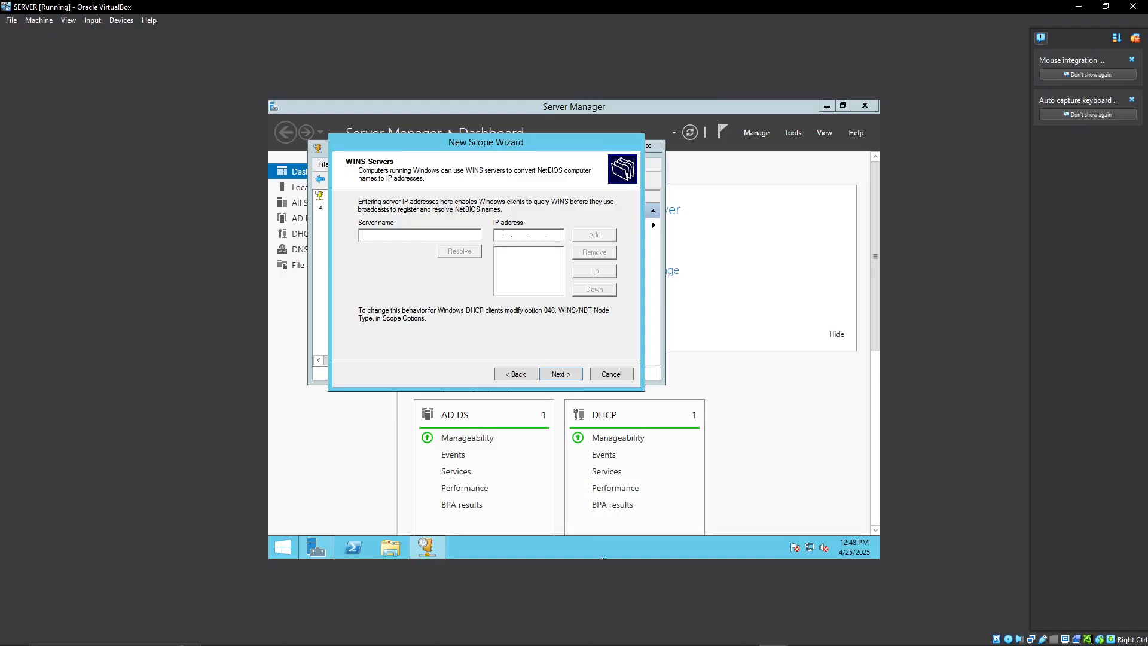
mouse_move(635, 640)
left_click(686, 634)
left_click(509, 388)
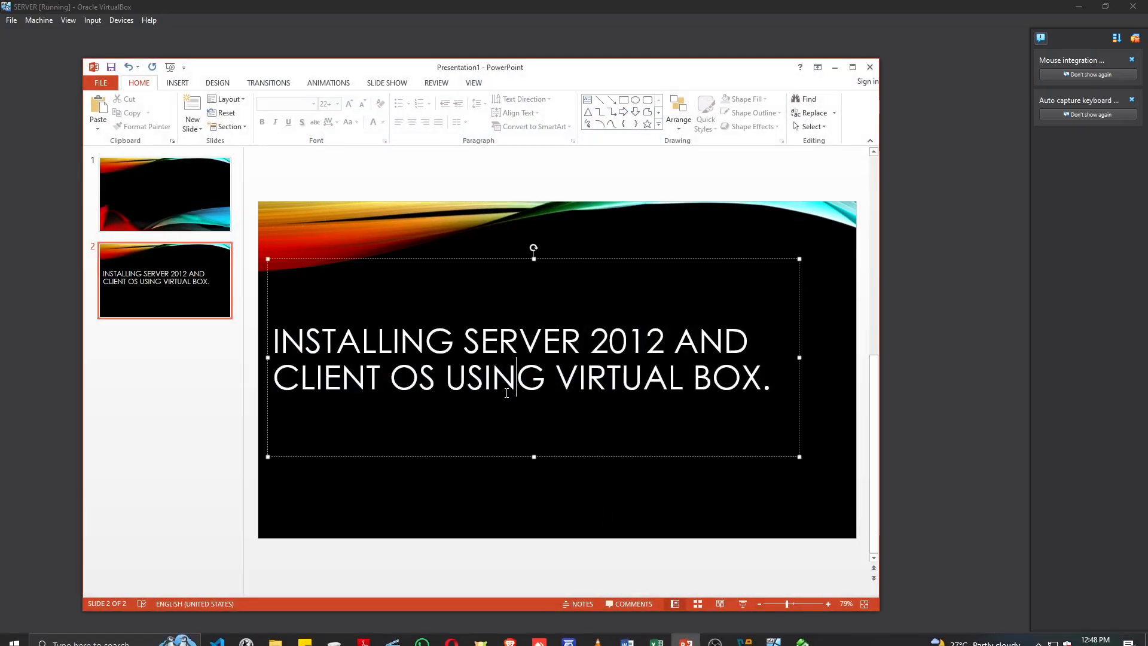
left_click(835, 67)
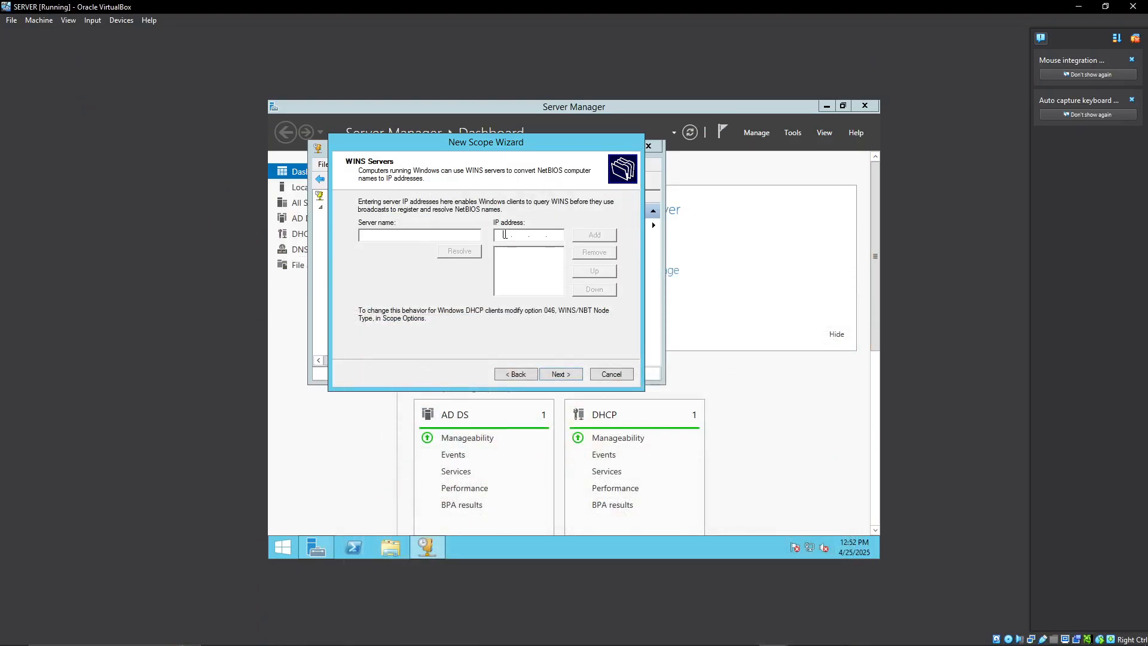
Add 192.168.0.10 as the scope's WINS server and continue to the scope activation page.
type("192.168.0.10")
left_click(598, 235)
left_click(561, 375)
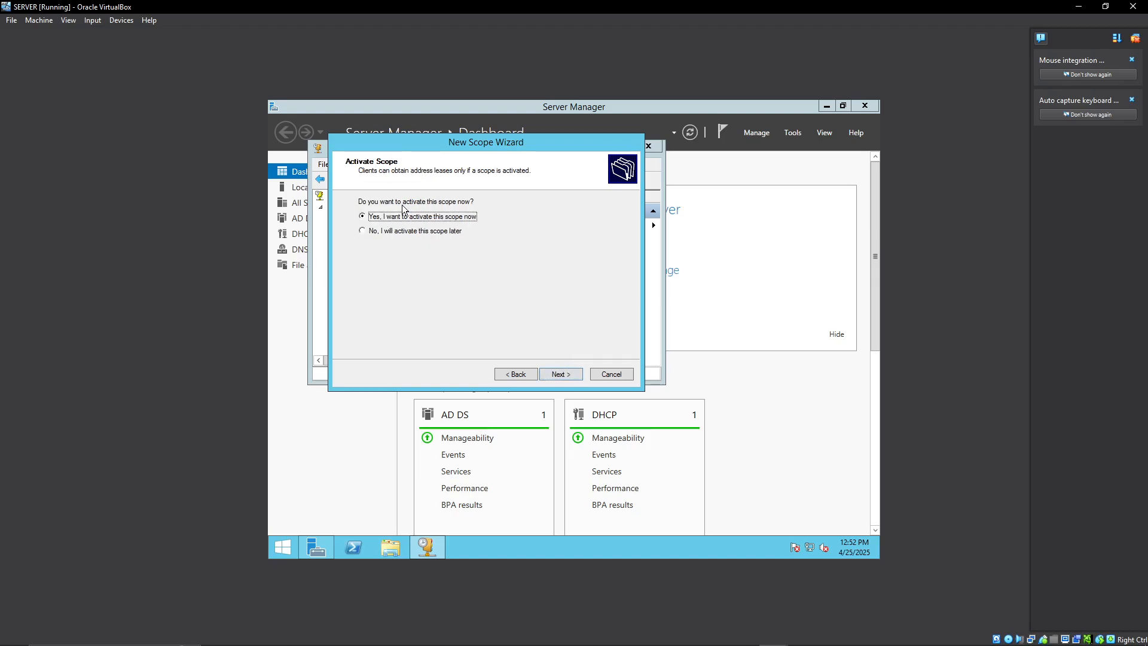
Finish the New Scope Wizard with the scope activated now, and close the DHCP console.
left_click(565, 374)
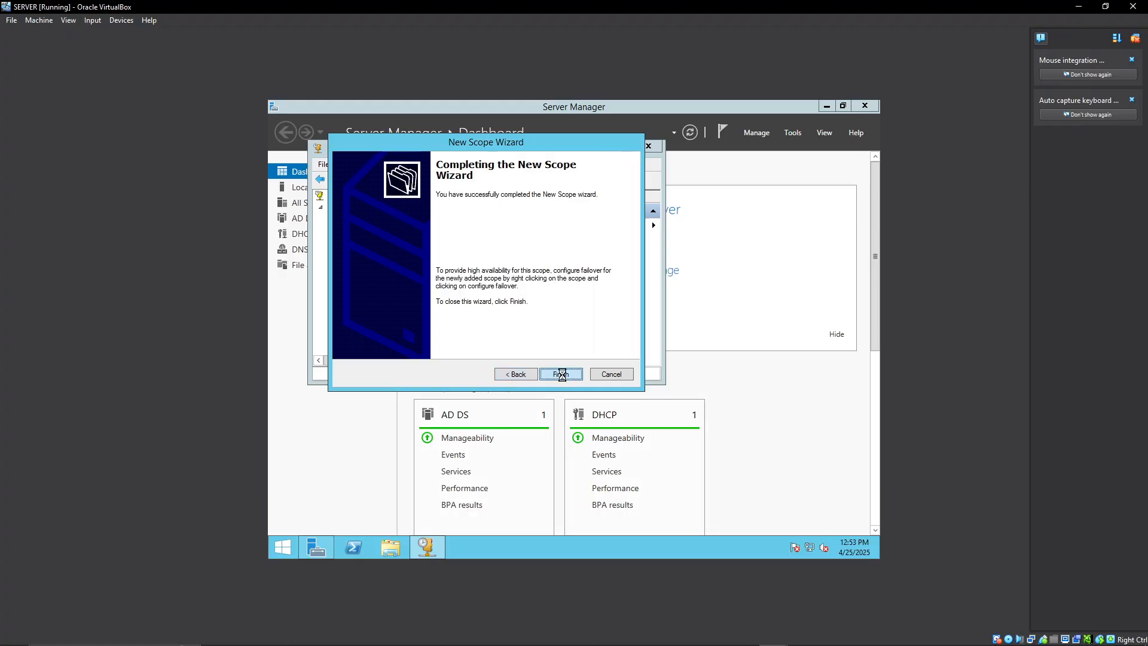
left_click(562, 375)
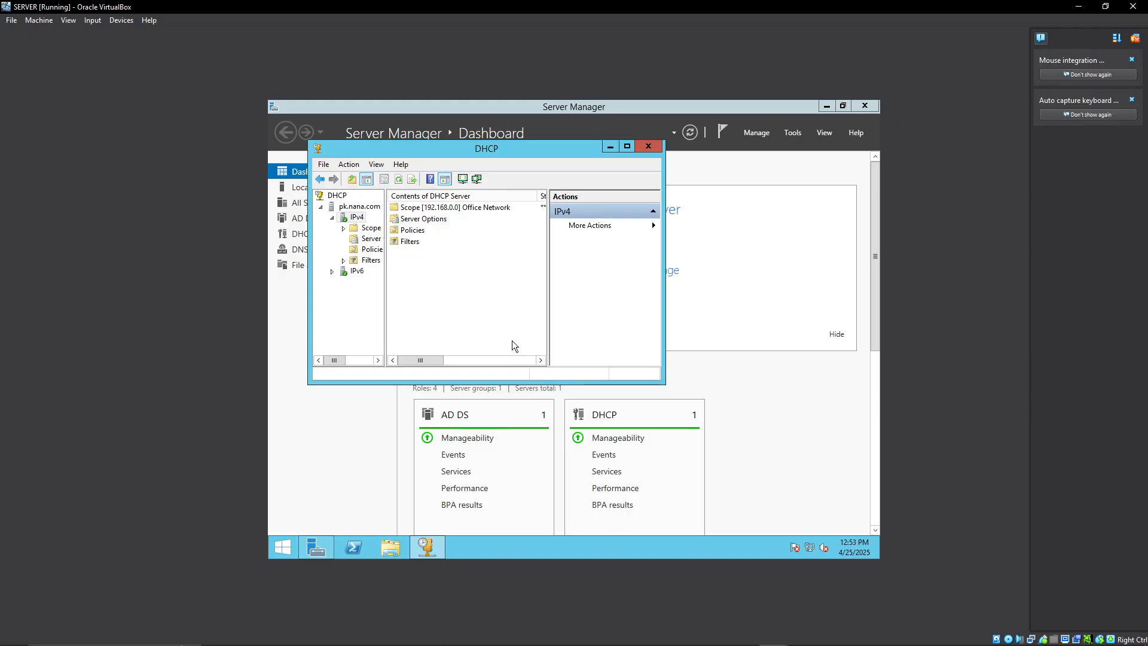
left_click(651, 147)
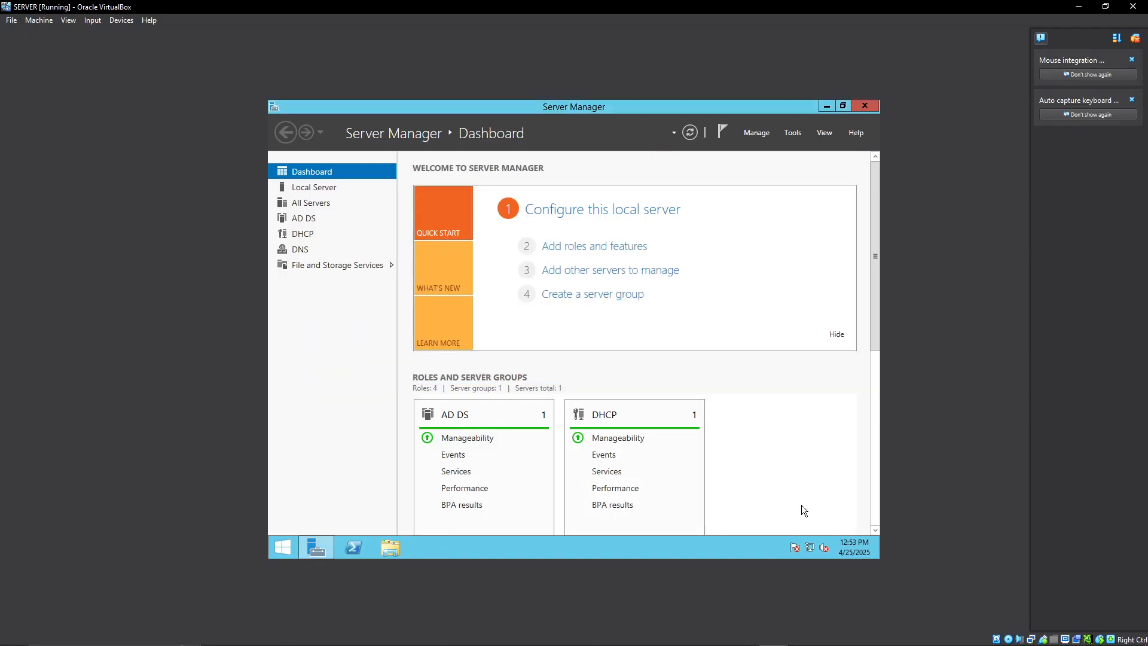
Examine the server's Ethernet connection details, including its IPv4, gateway and DNS entries, and close the network windows.
right_click(810, 546)
left_click(789, 526)
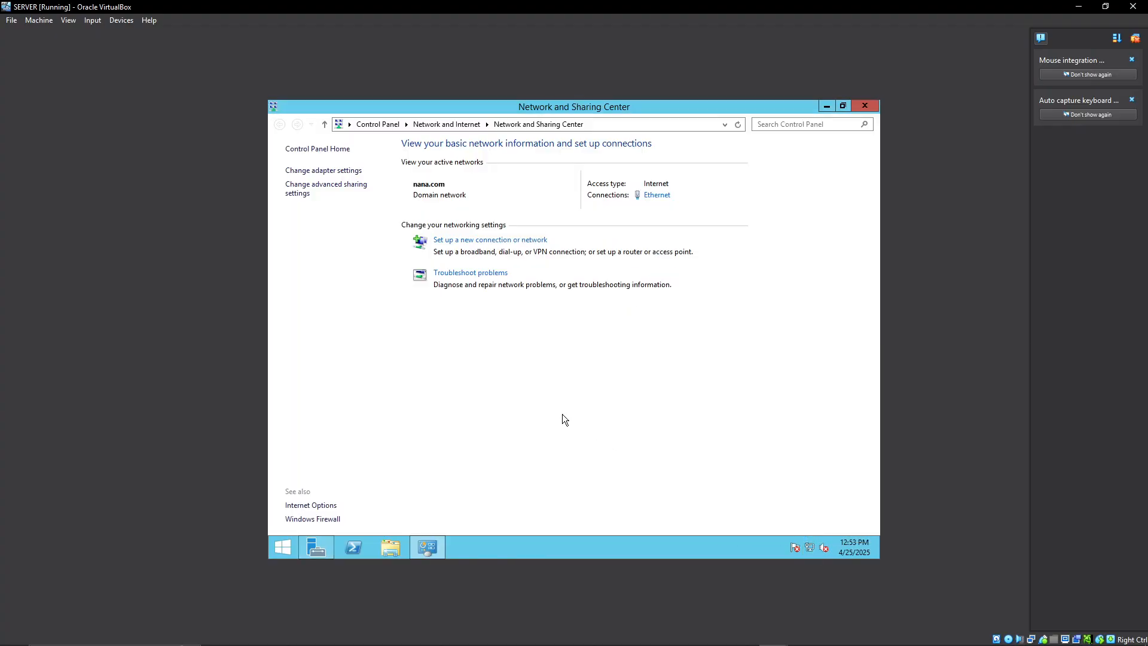
left_click(653, 196)
left_click(512, 314)
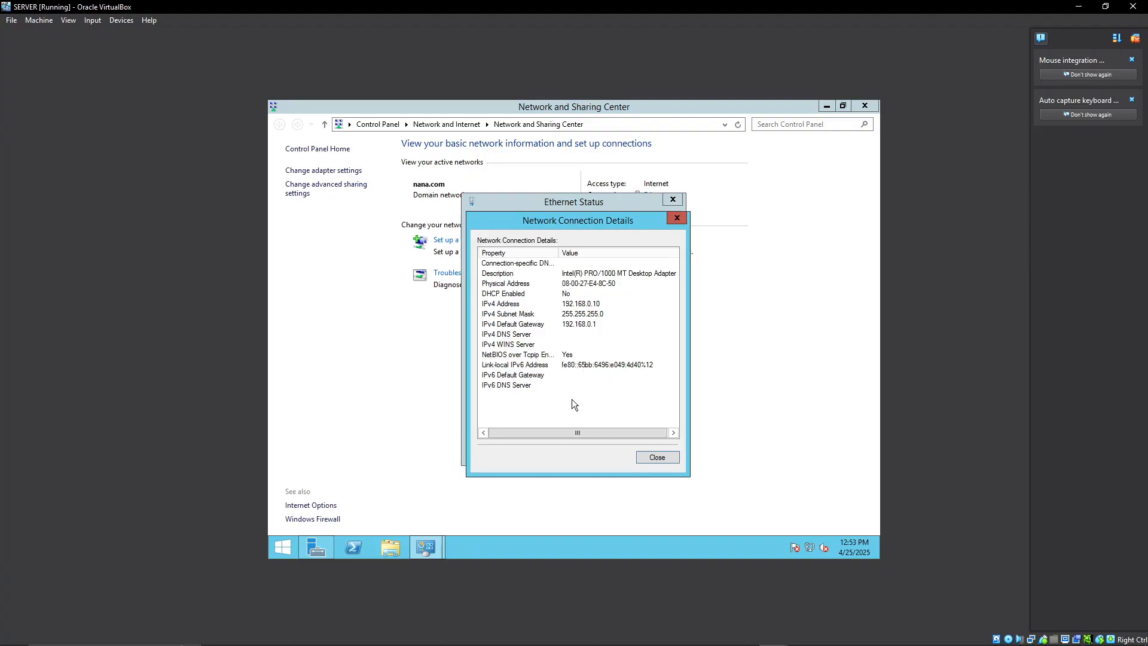
left_click(657, 461)
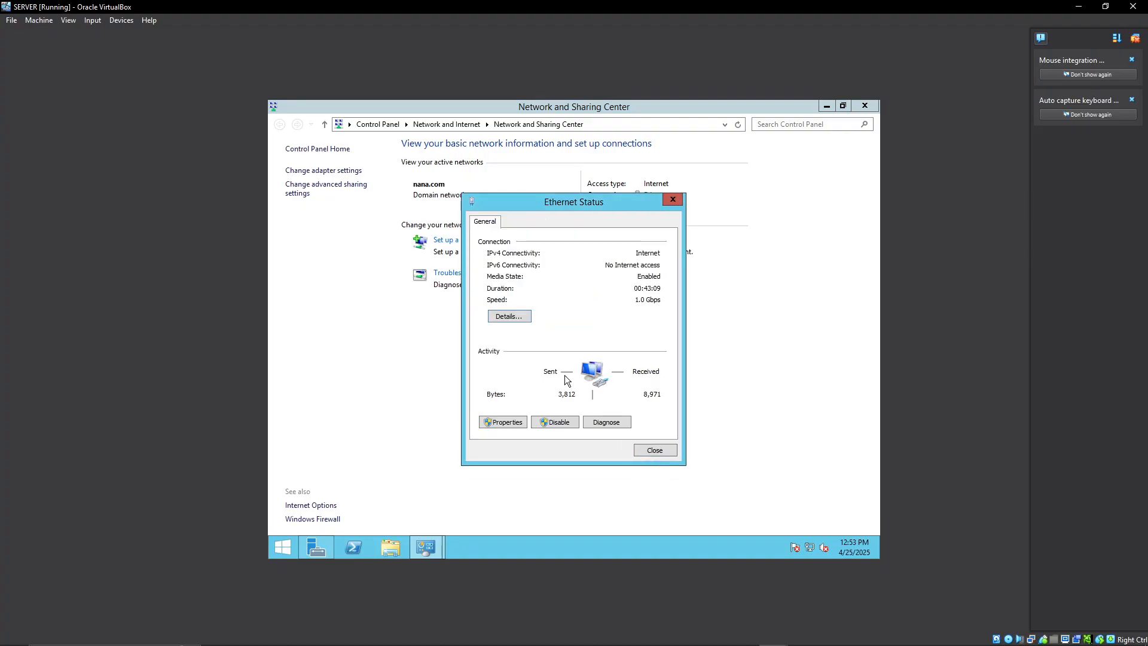
left_click(519, 315)
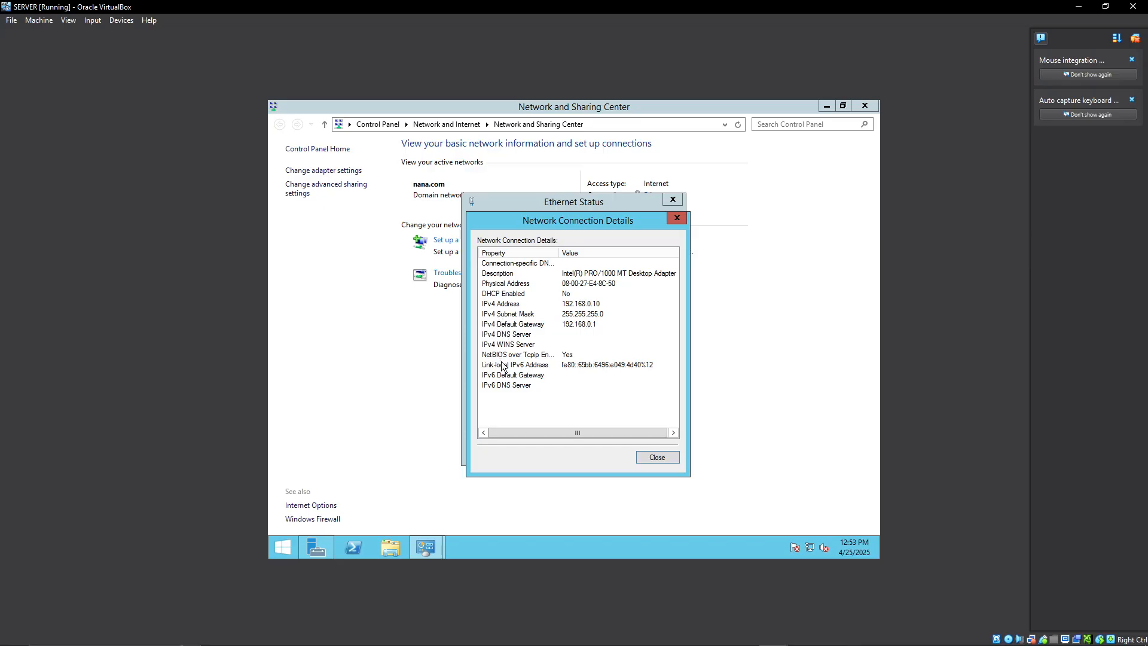
left_click(497, 356)
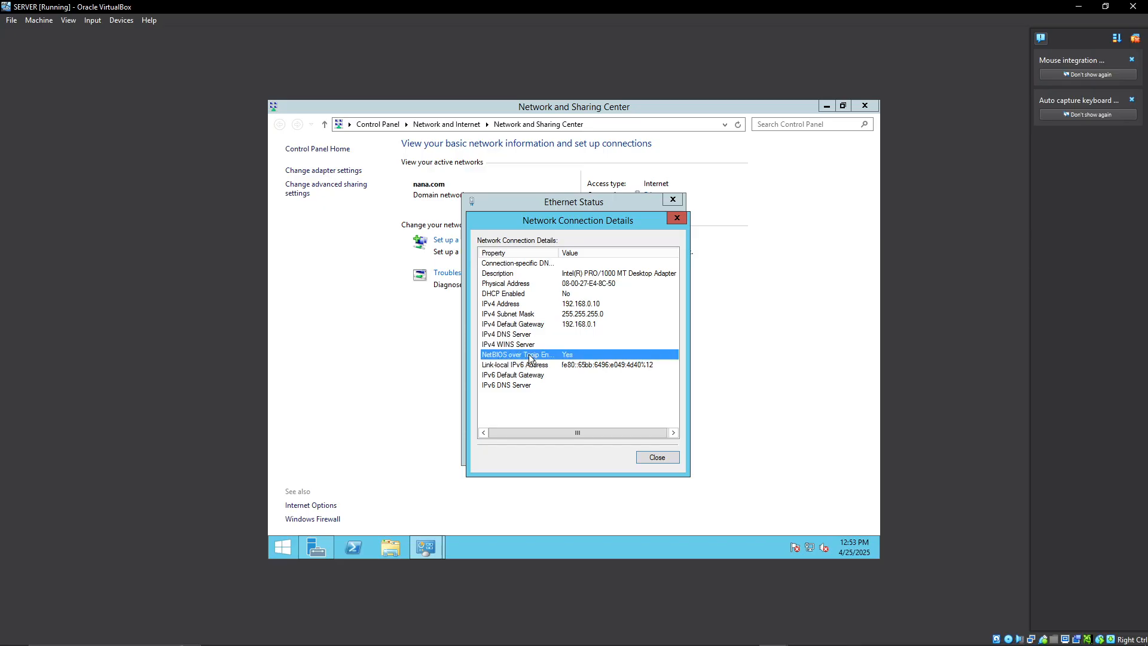
scroll(574, 398, "down", 2)
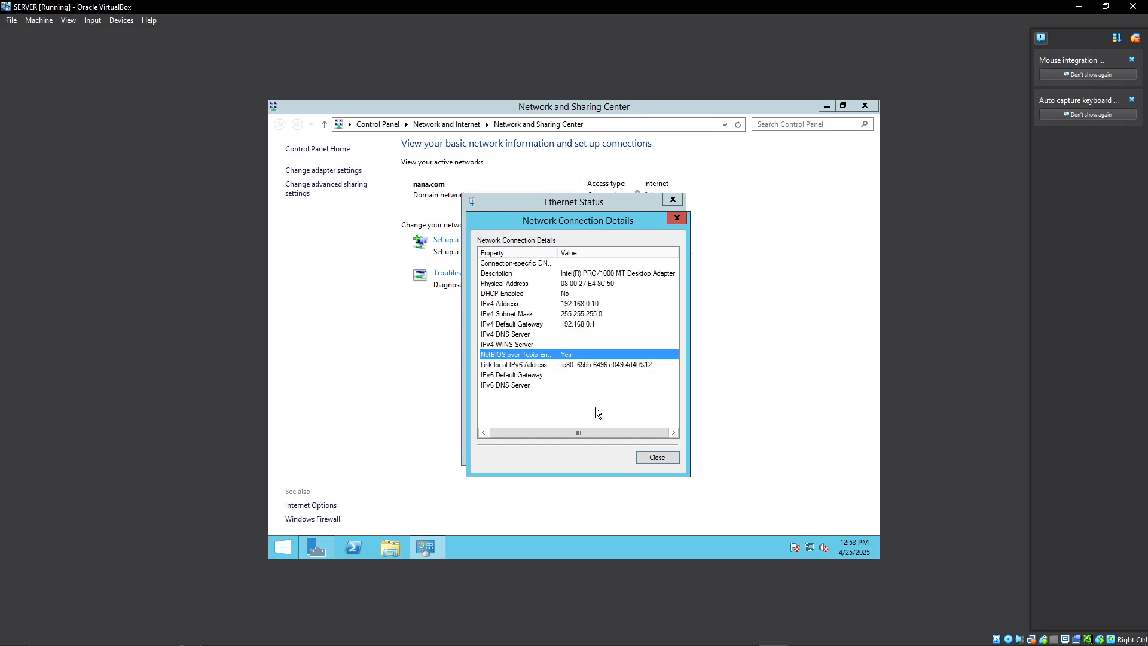
left_click(654, 456)
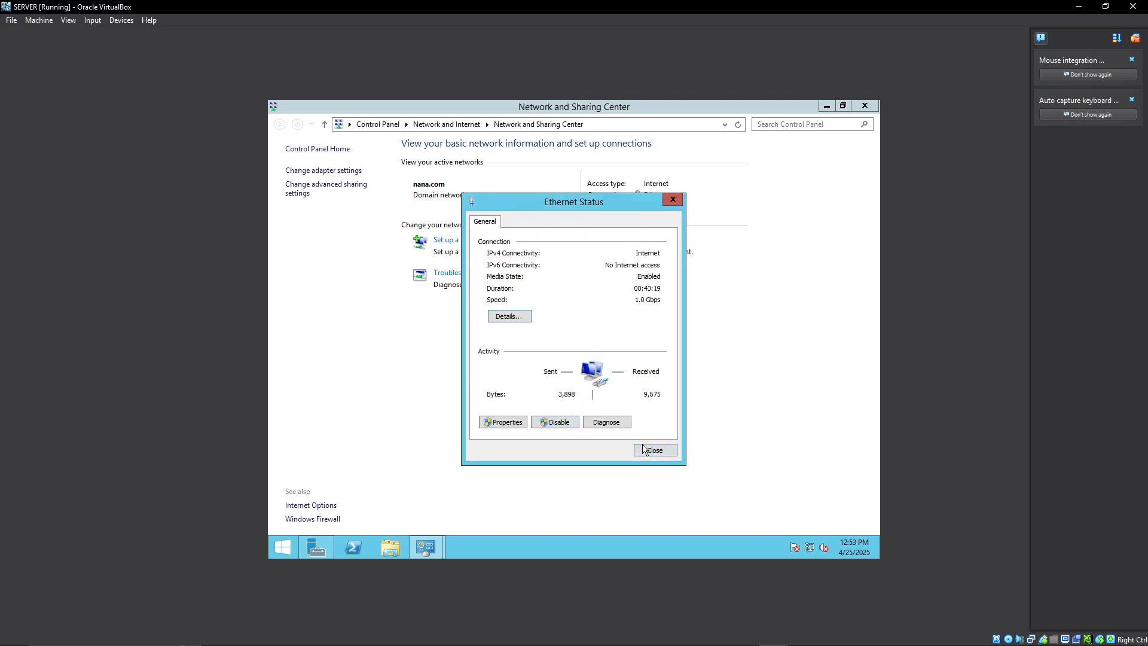
left_click(639, 445)
left_click(860, 105)
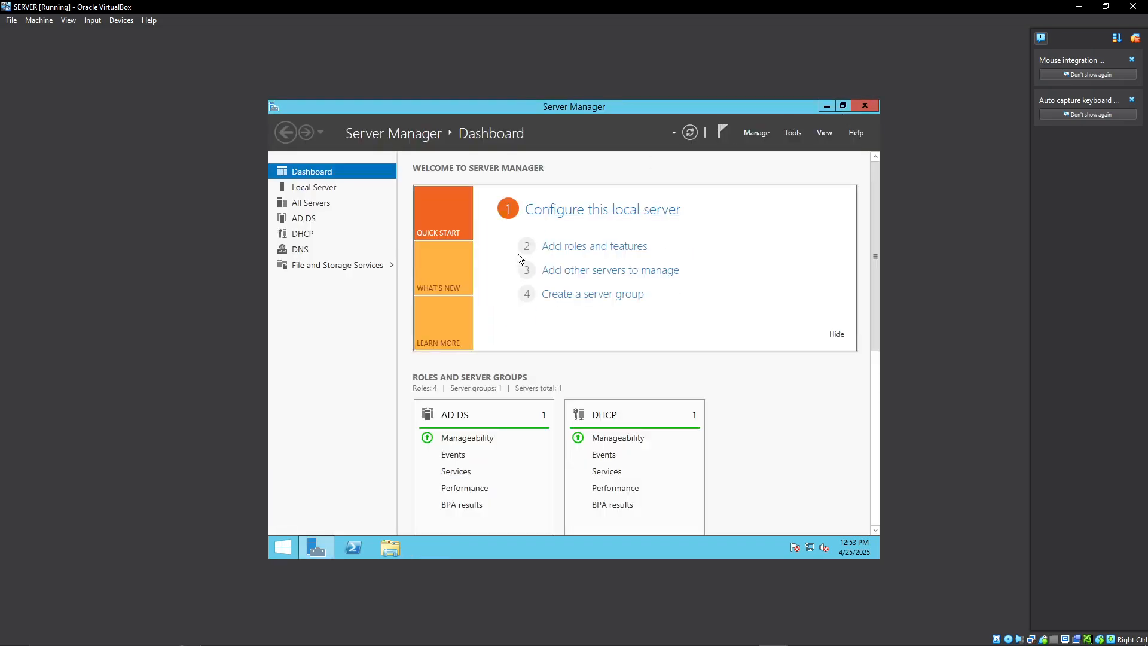
View the DHCP role page in Server Manager, minimize the window and restore it.
left_click(303, 234)
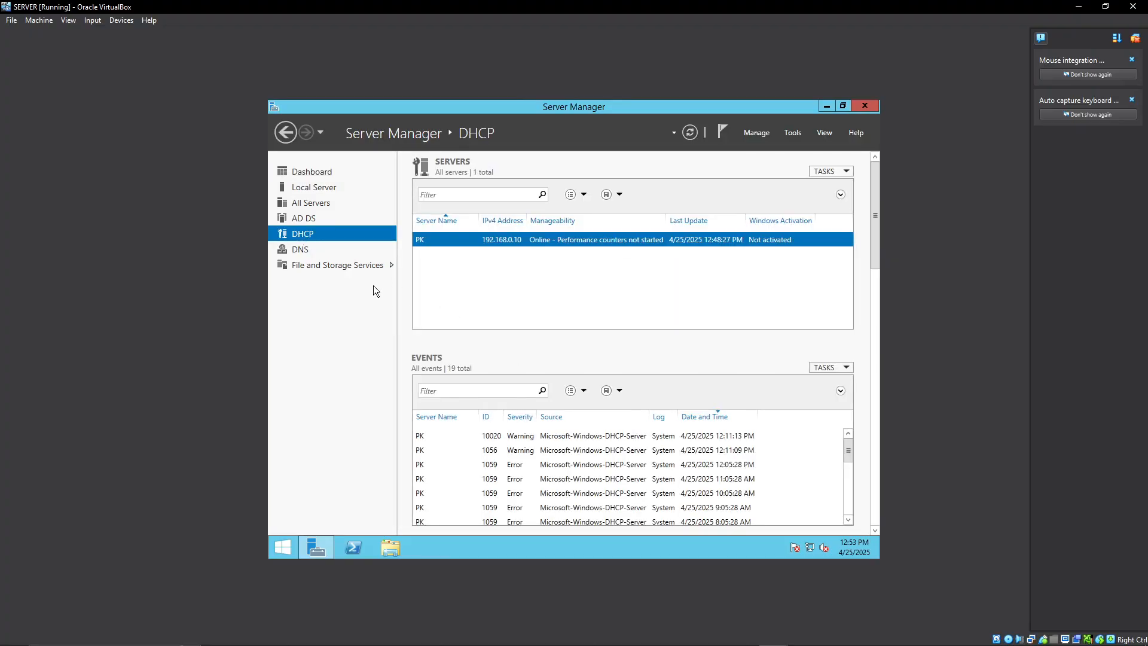
left_click(826, 106)
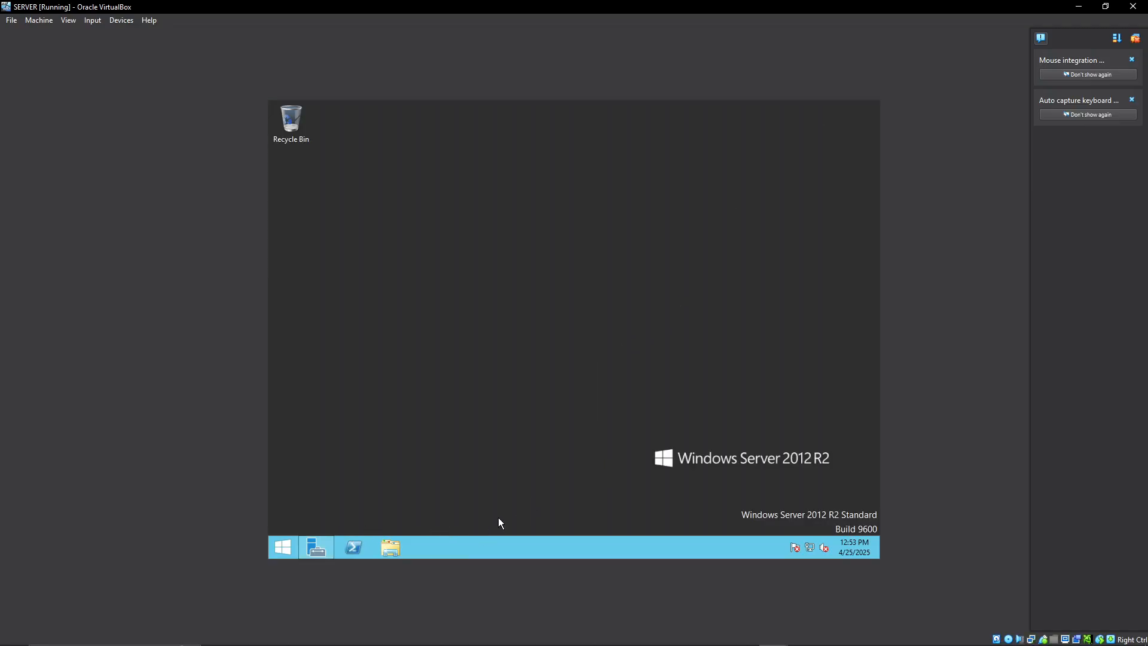
left_click(316, 548)
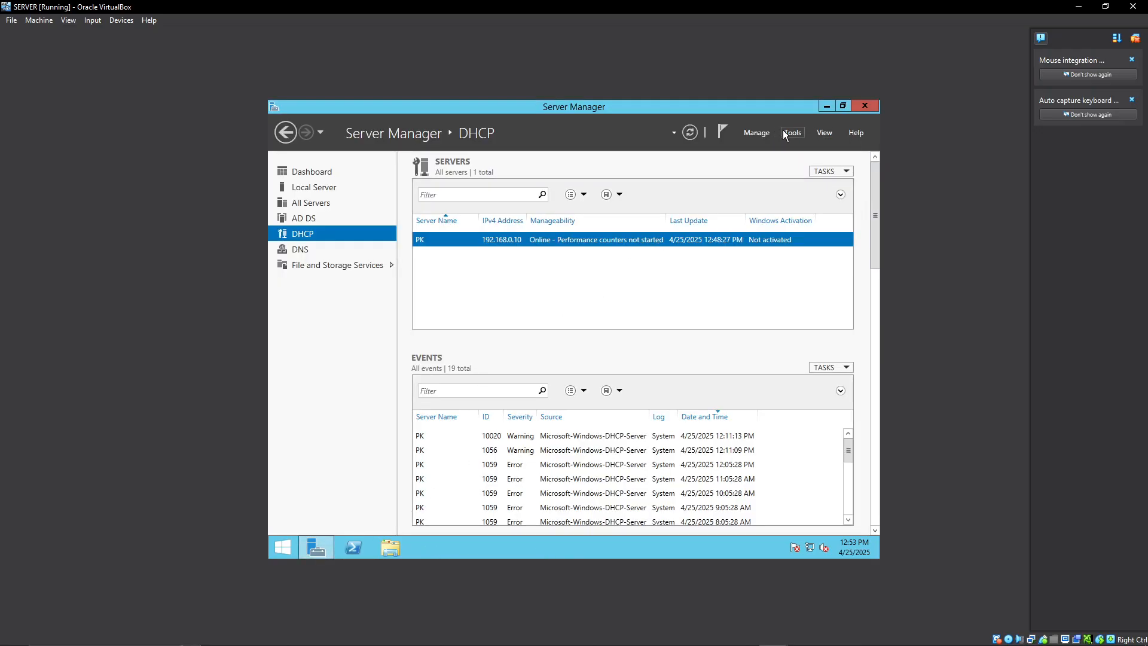
Inspect the PK server's entries in DNS Manager, dismiss the list export, and close the console.
left_click(794, 133)
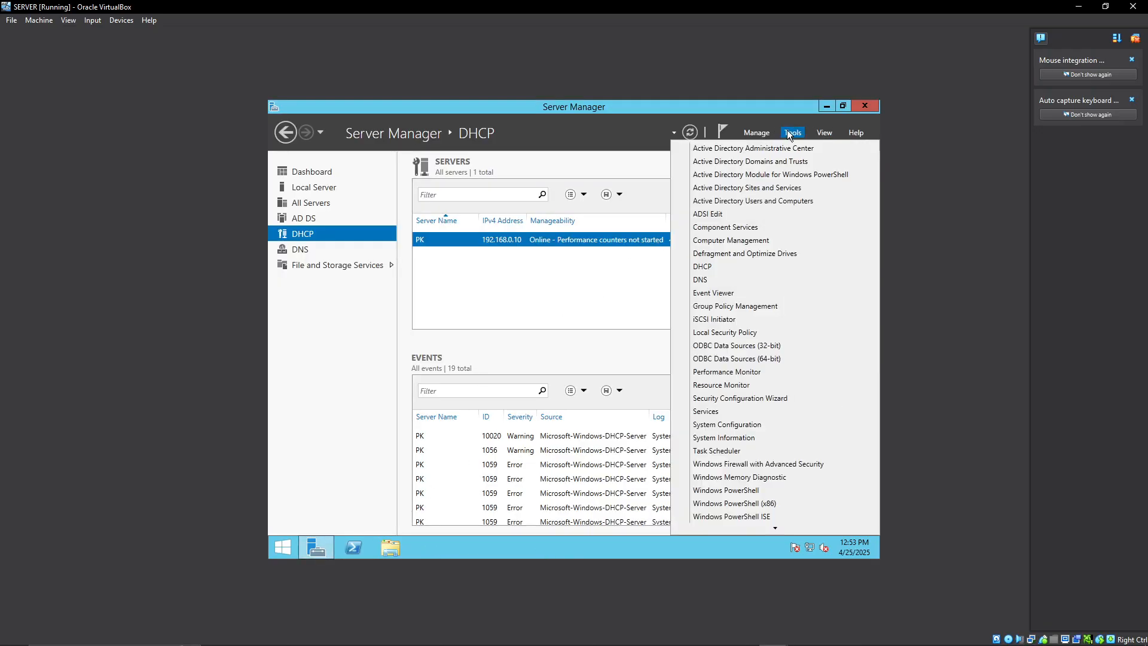
left_click(711, 279)
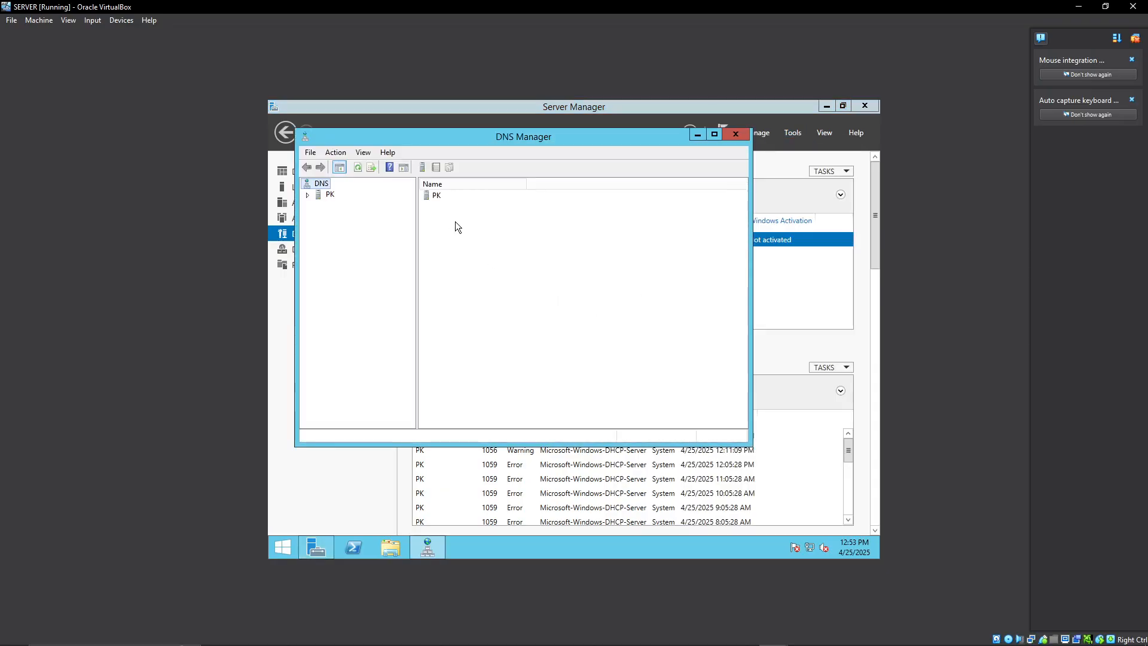
left_click(432, 198)
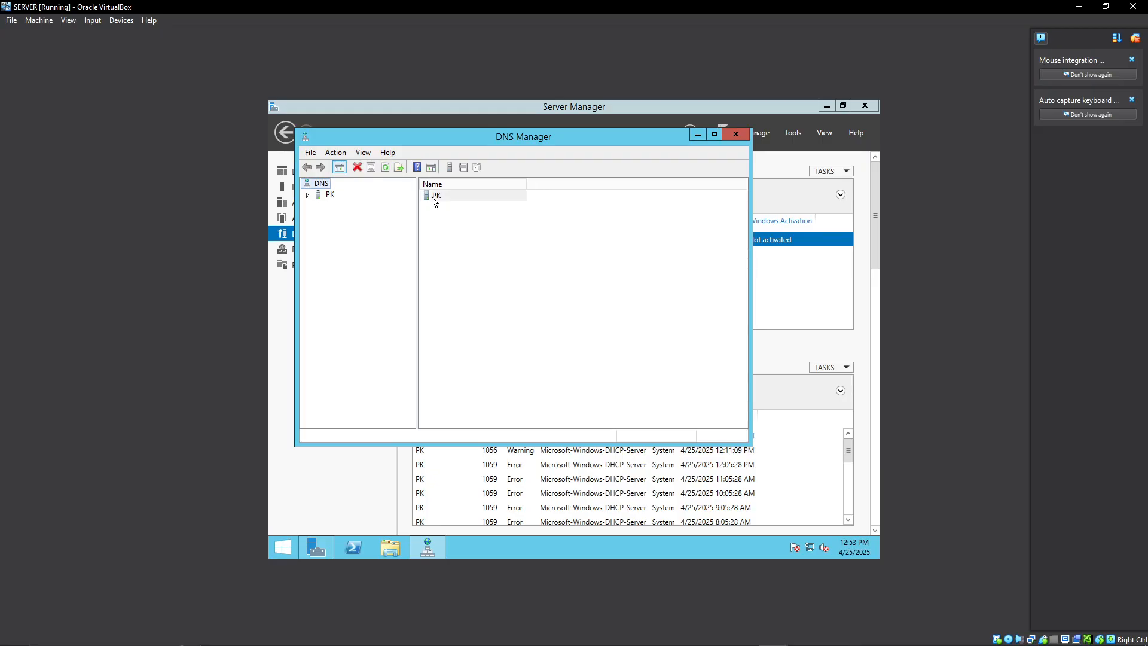
left_click(433, 168)
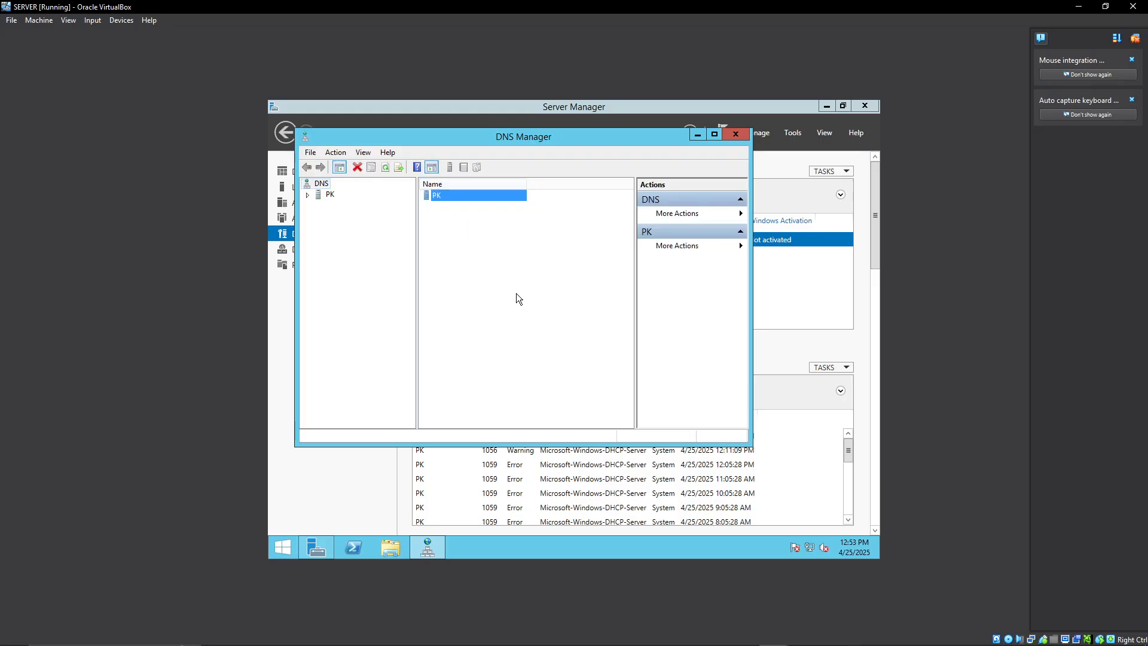
left_click(330, 195)
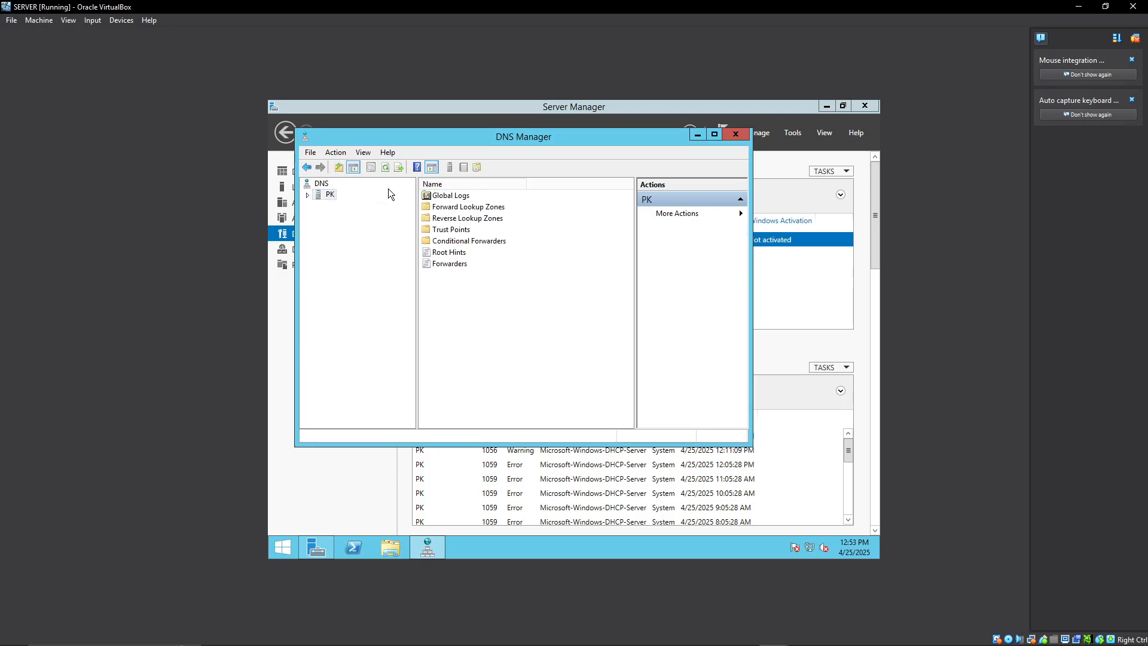
left_click(397, 167)
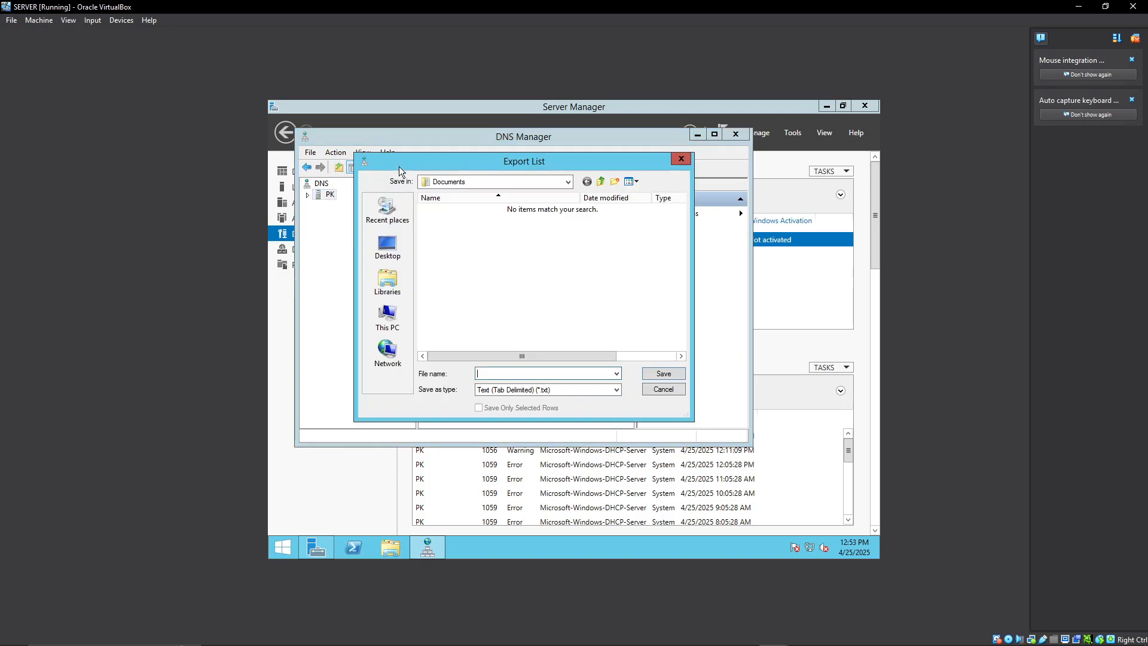
left_click(651, 390)
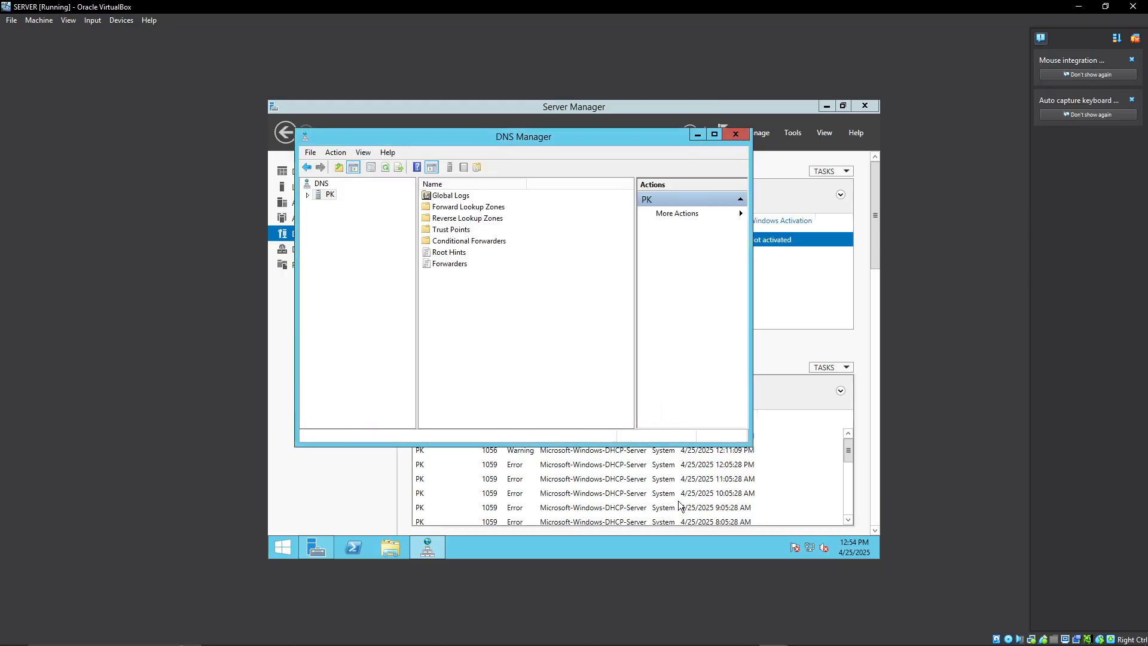
left_click(730, 137)
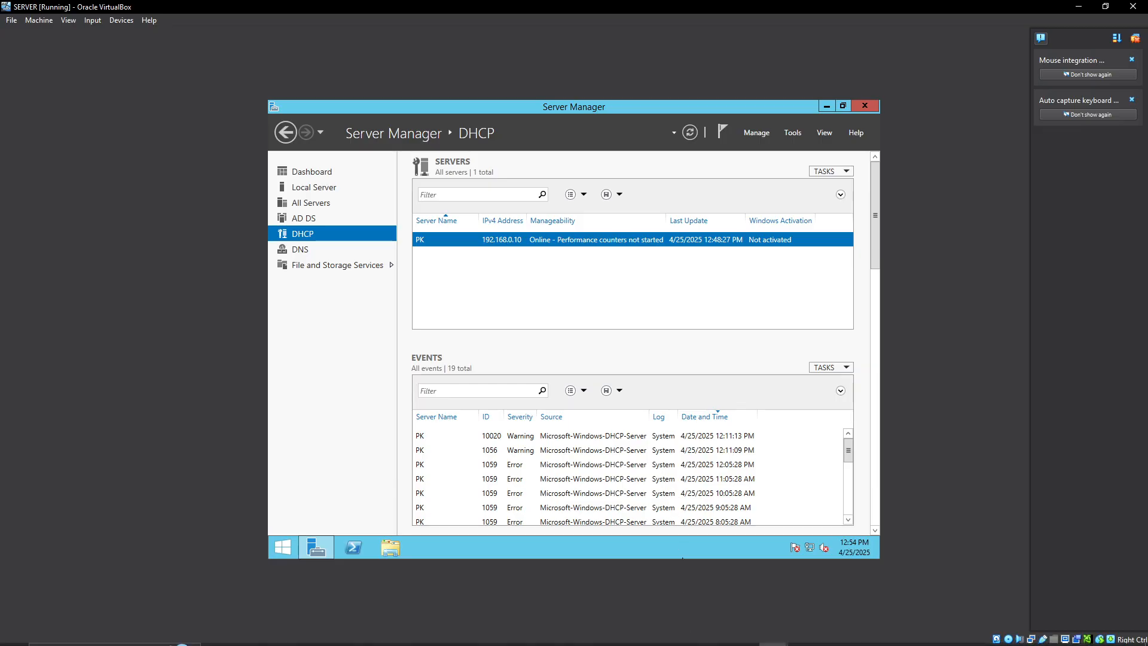
Check the server's IPv4 address in the Ethernet connection details and minimize the Network and Sharing Center.
mouse_move(720, 641)
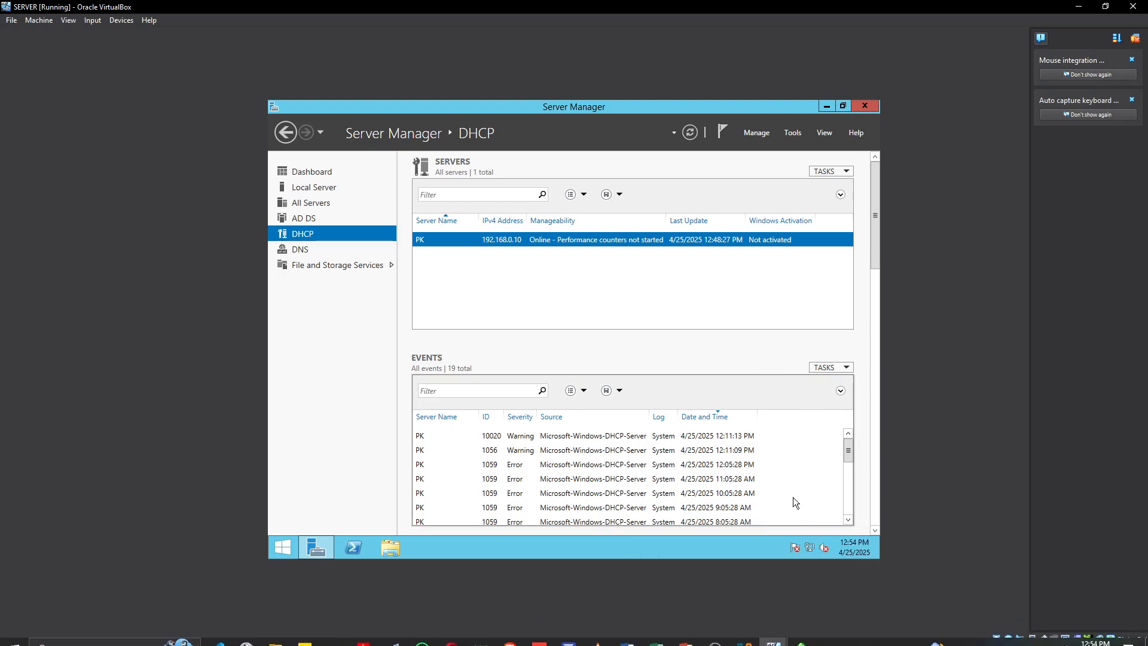
right_click(810, 547)
left_click(813, 534)
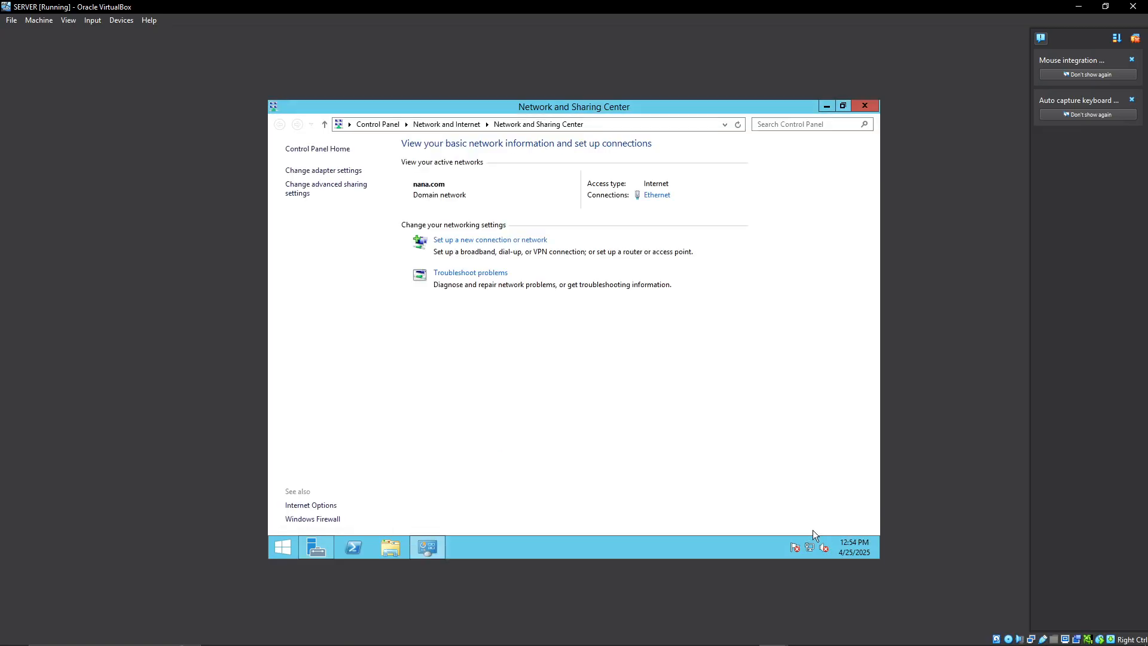
left_click(655, 196)
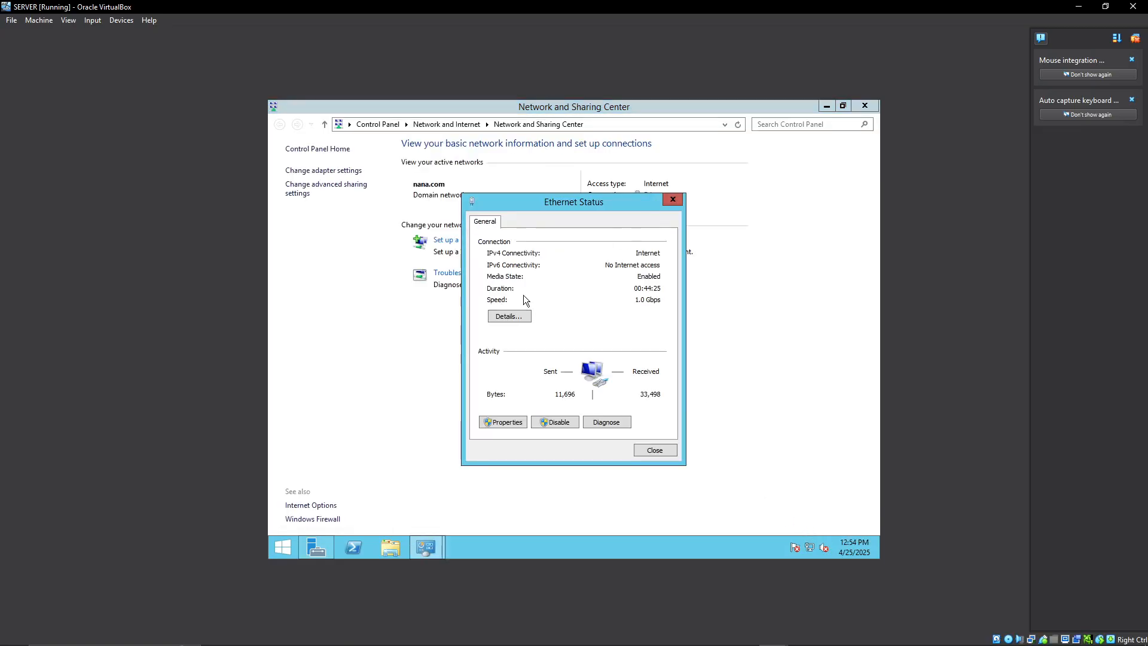
left_click(512, 315)
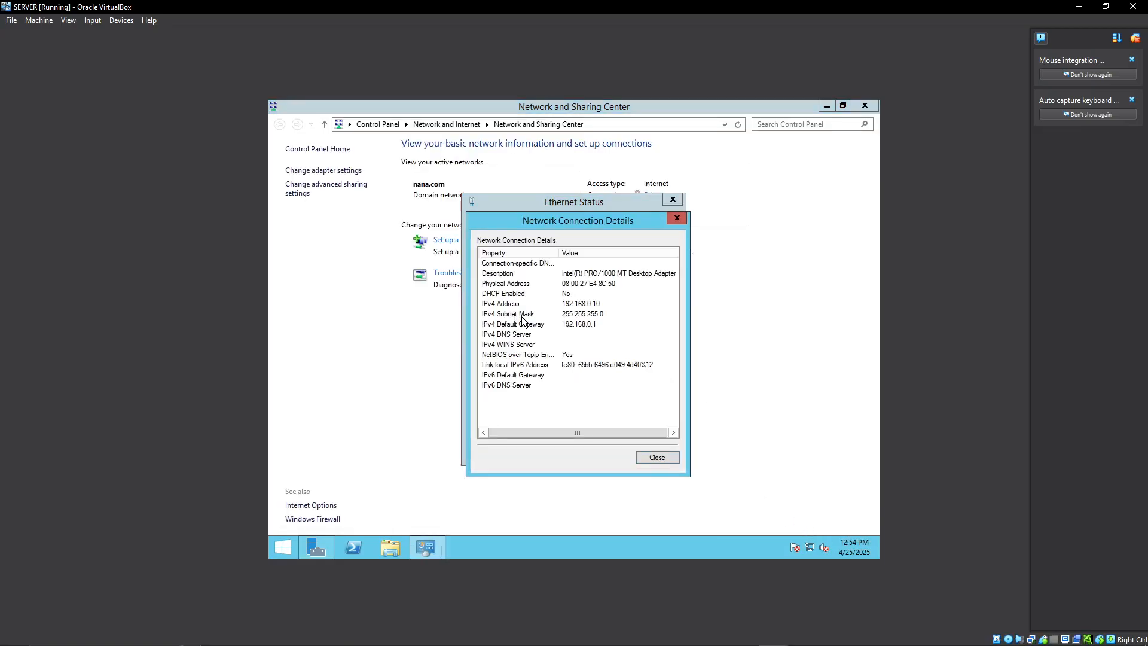
left_click(583, 306)
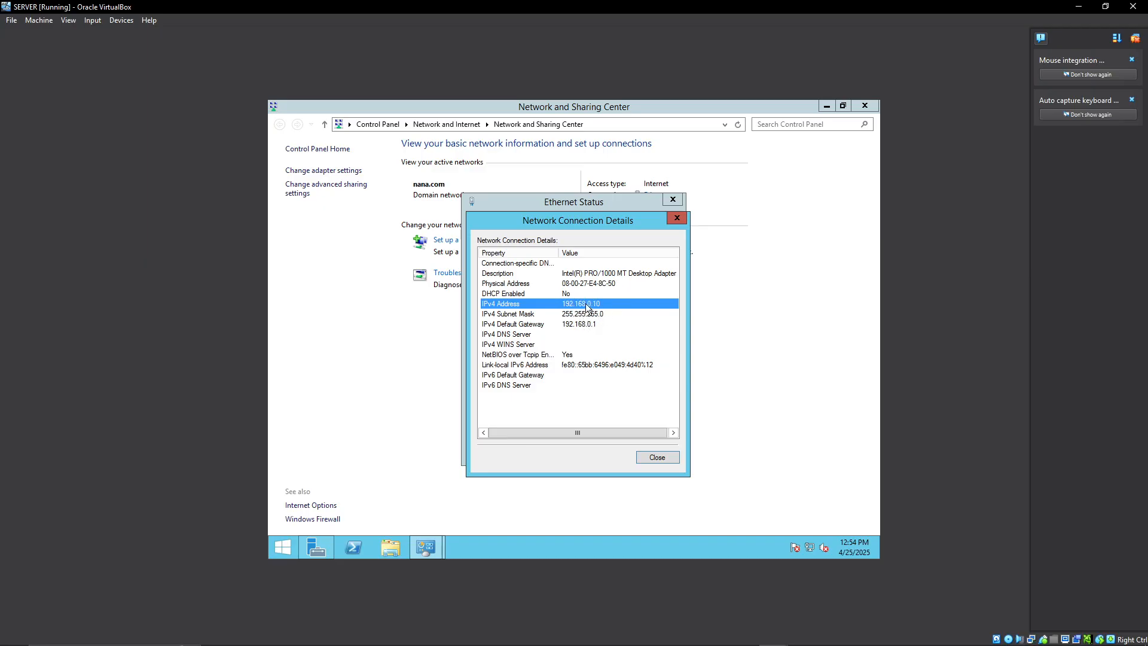
left_click(653, 462)
left_click(656, 451)
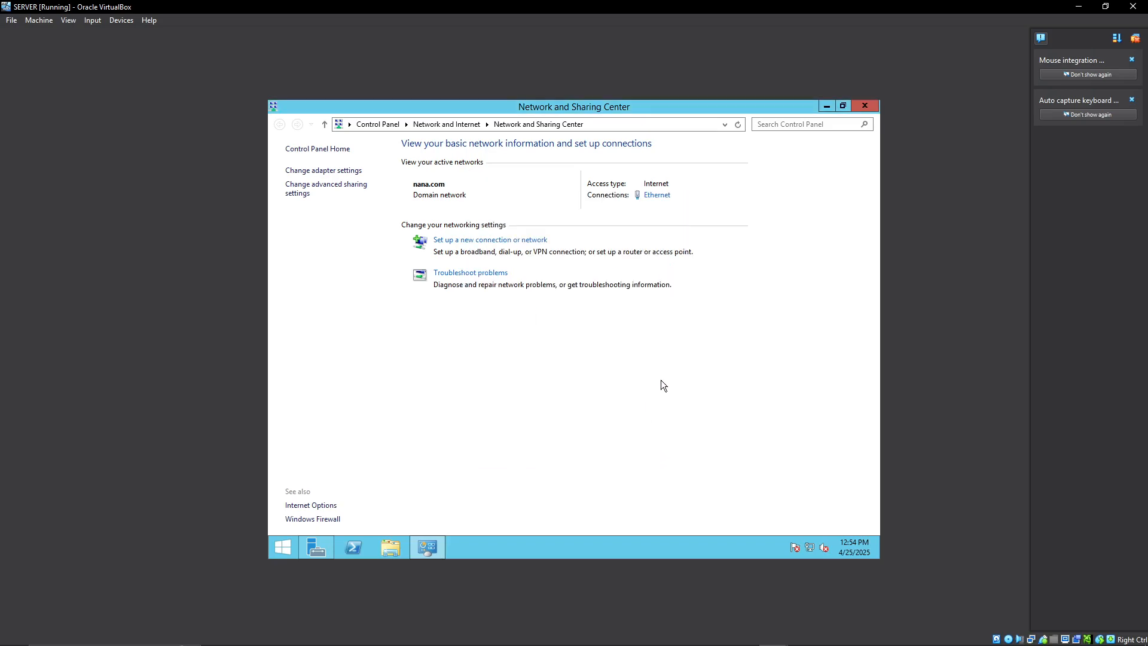
left_click(826, 106)
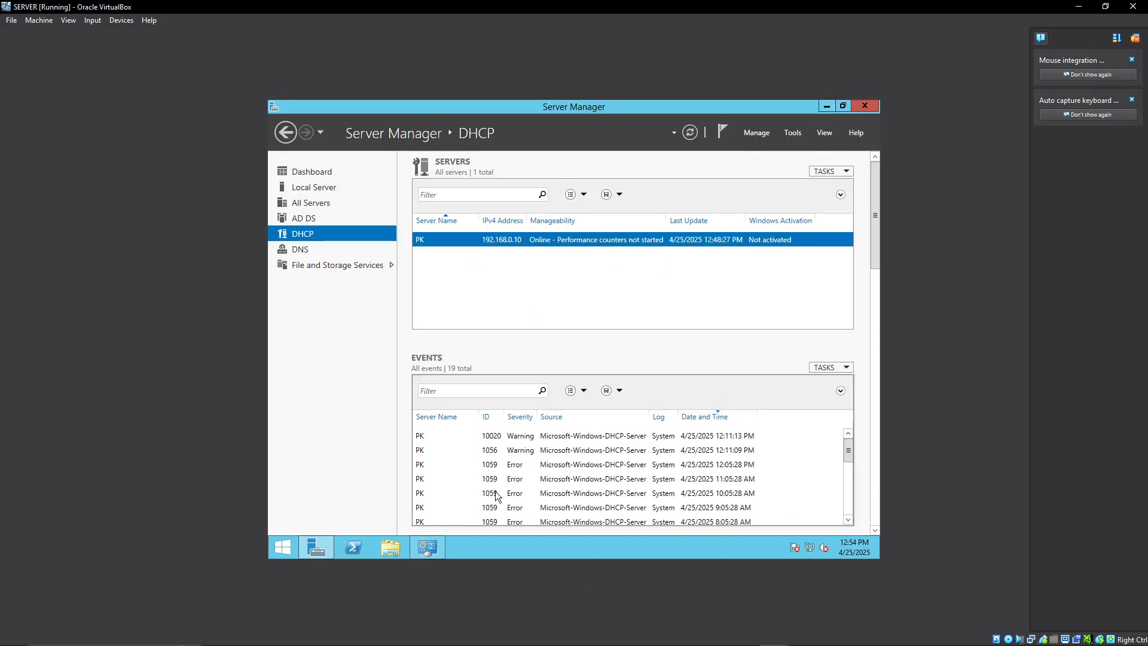
Switch to the CLINET OS virtual machine and continue its Windows setup with the PC name TODAY.
mouse_move(754, 645)
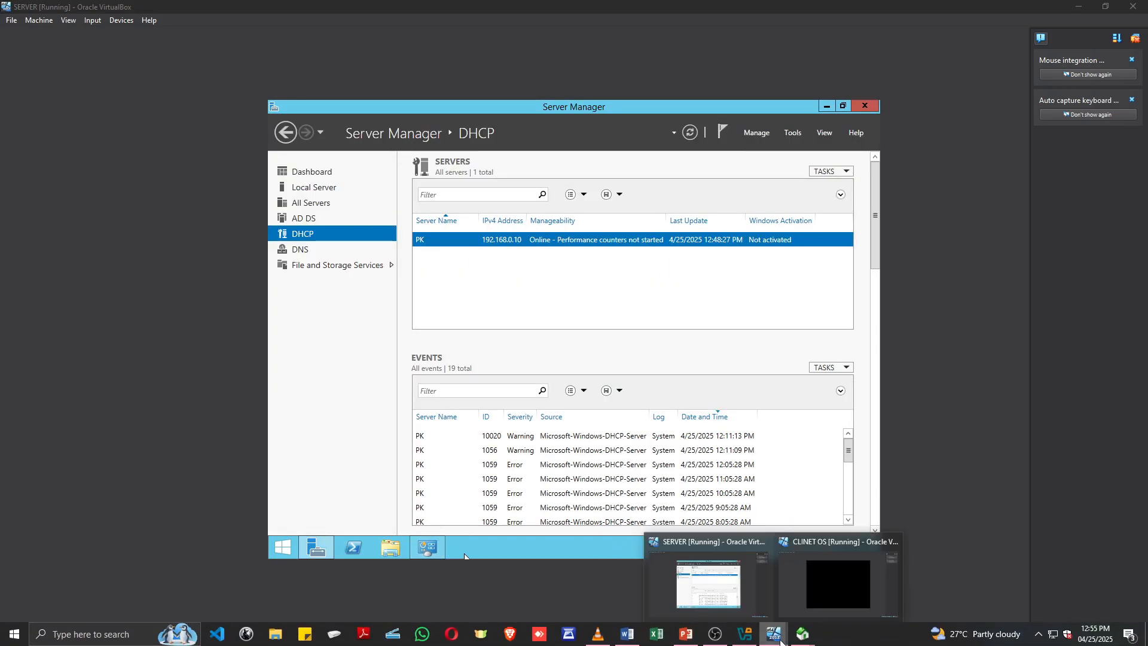
left_click(841, 602)
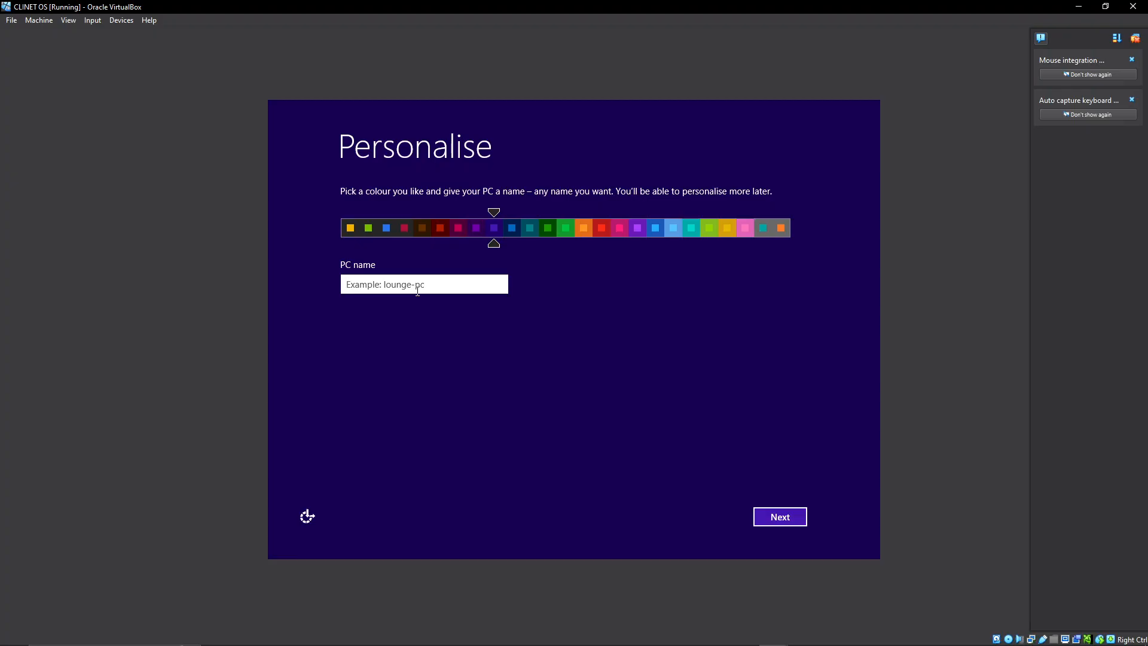
type("NANA")
key("BackSpace")
key("BackSpace")
key("BackSpace")
key("BackSpace")
type("TODAY")
left_click(759, 516)
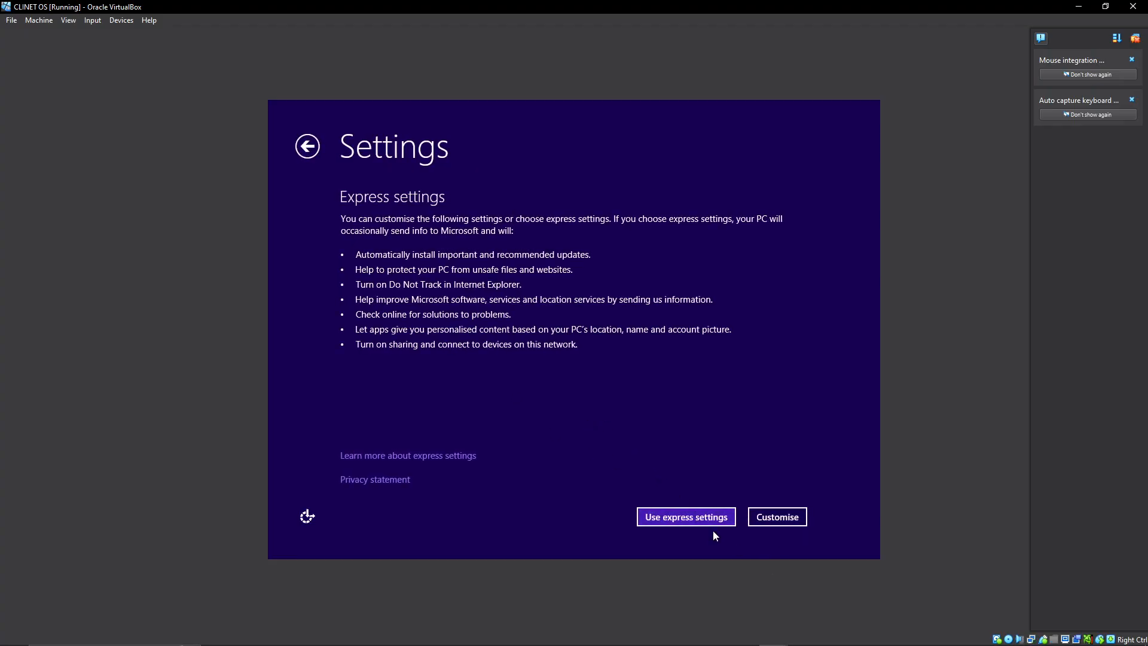
Accept the express settings and choose a local account instead of a Microsoft account for sign-in.
left_click(702, 518)
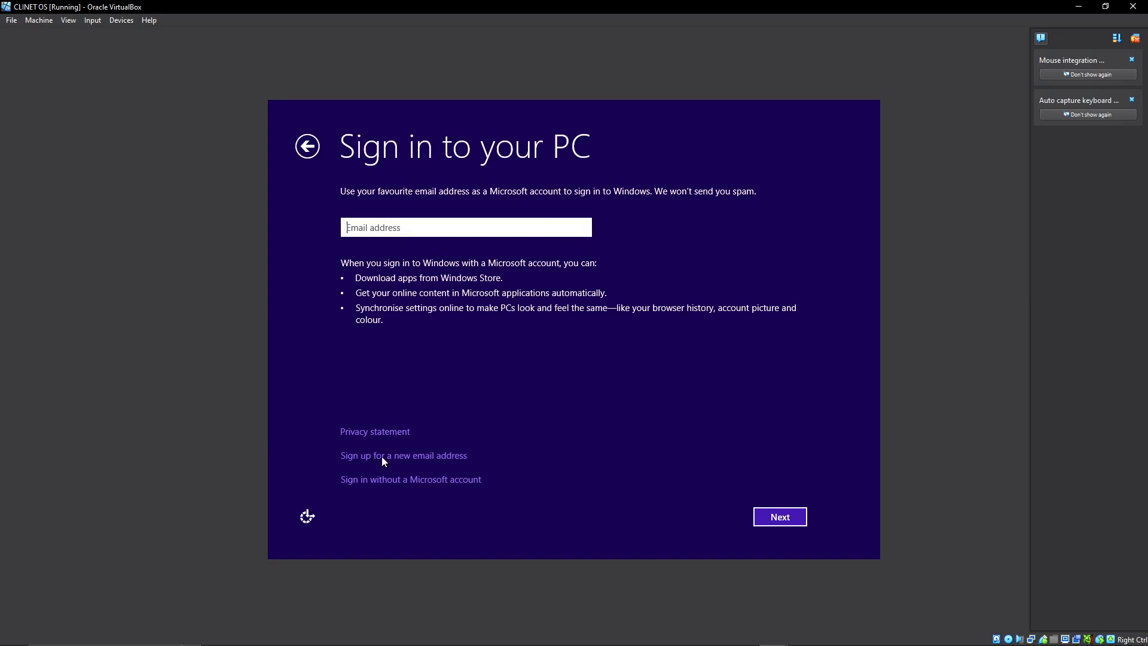
left_click(400, 481)
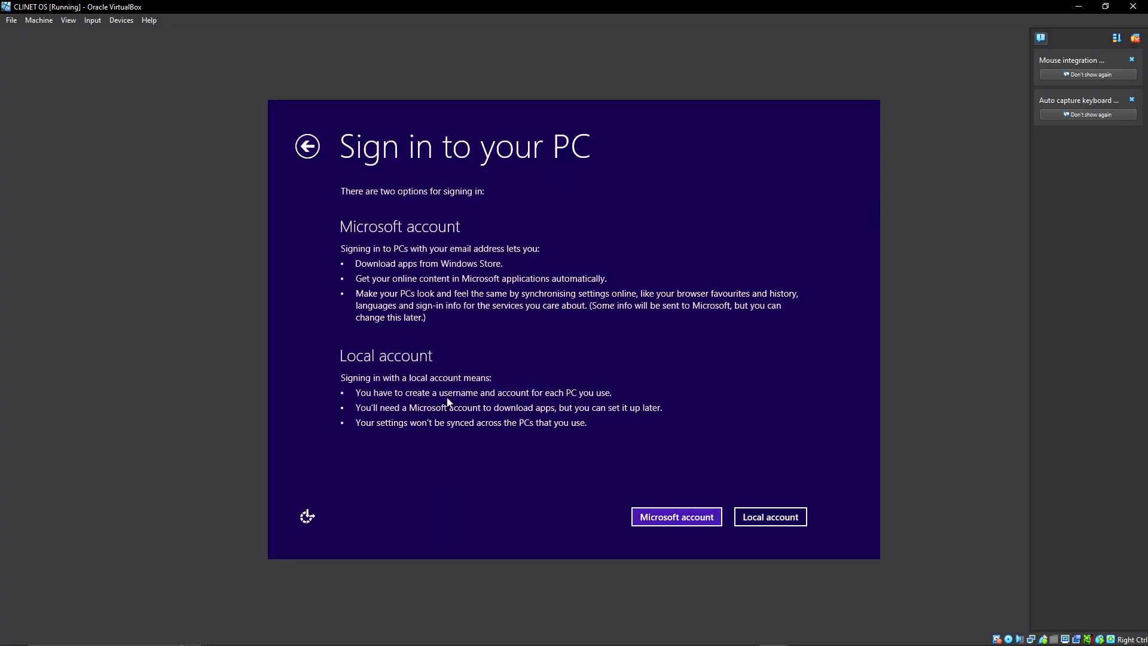
left_click(758, 518)
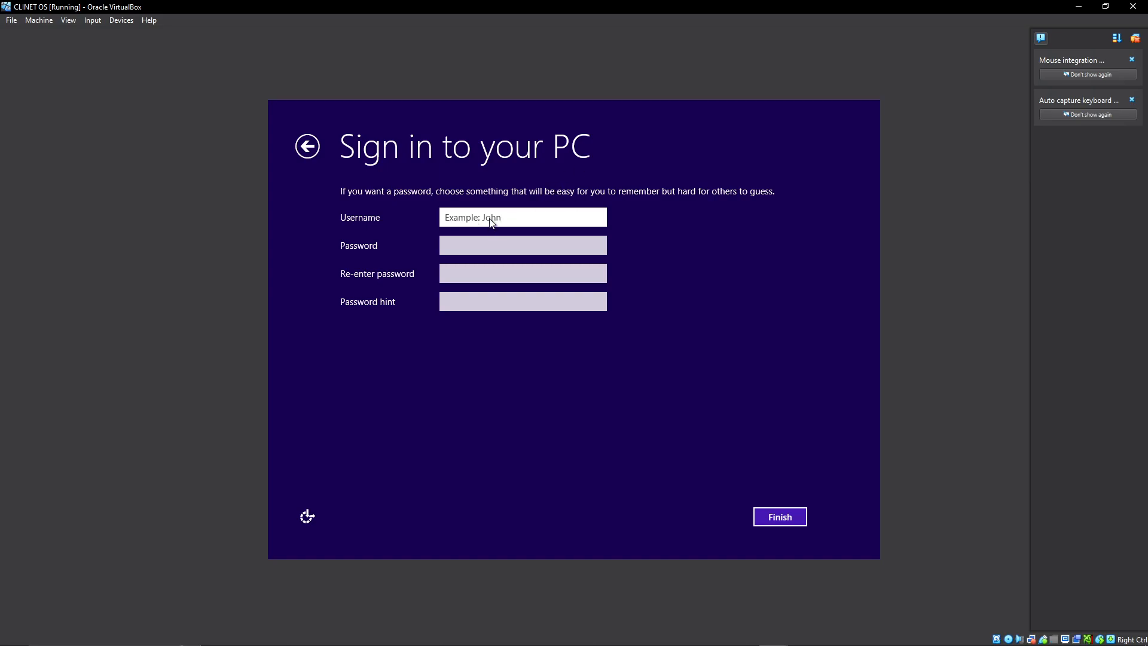
mouse_move(622, 644)
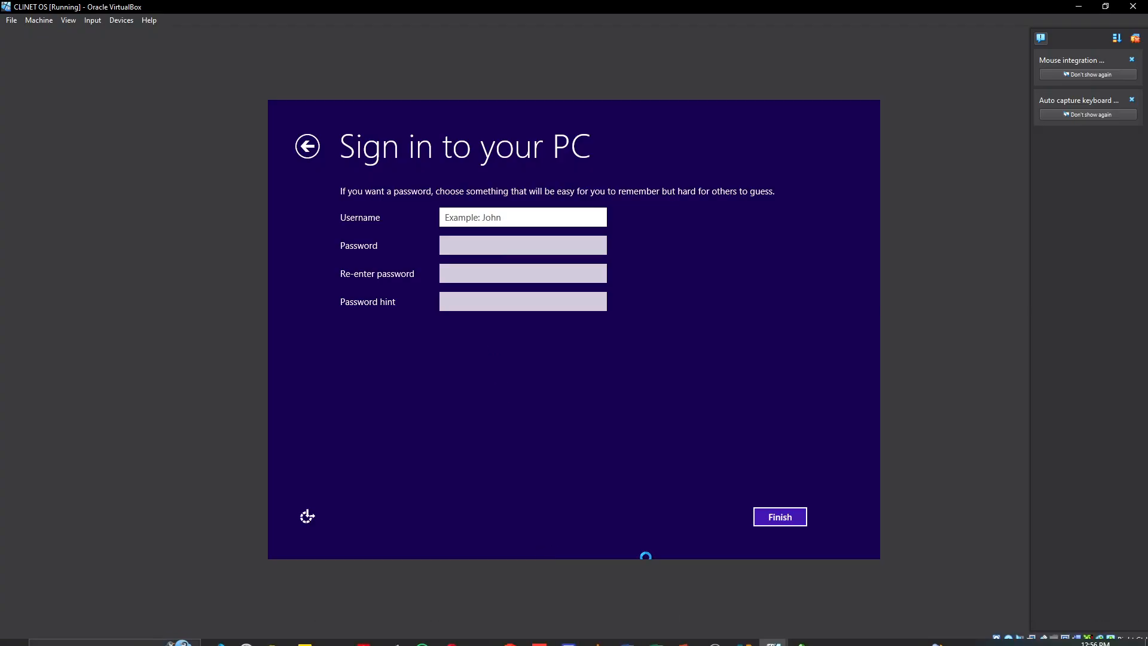
left_click(691, 643)
left_click(597, 454)
left_click(743, 604)
left_click(835, 67)
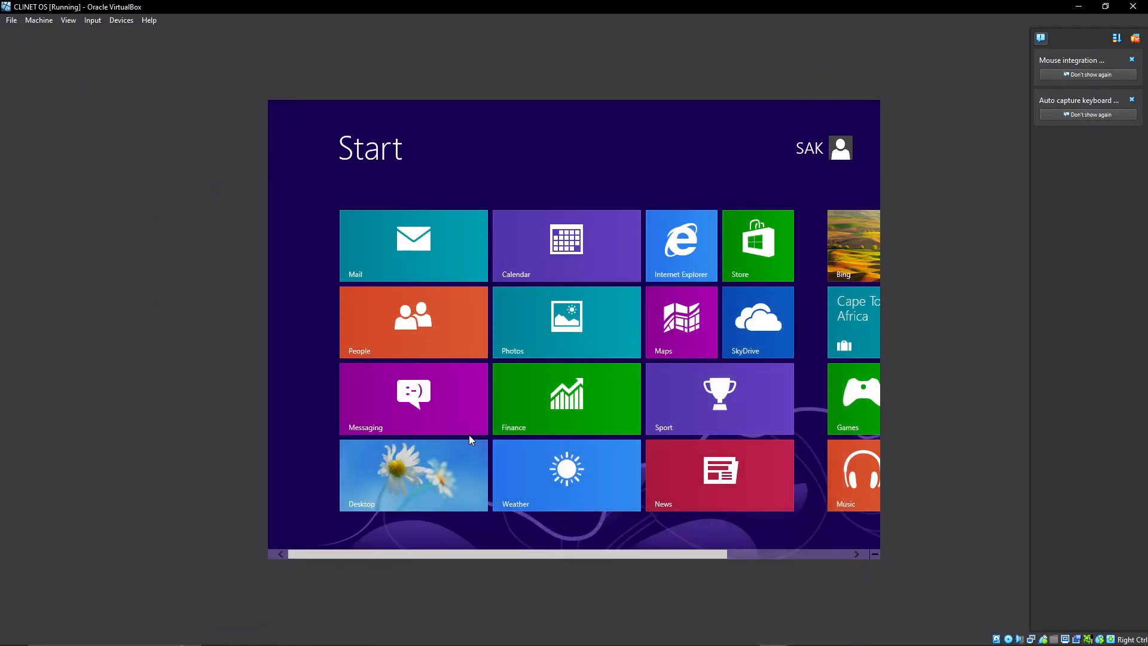
Open the Windows 8 desktop from the Start screen of the client machine.
left_click(411, 472)
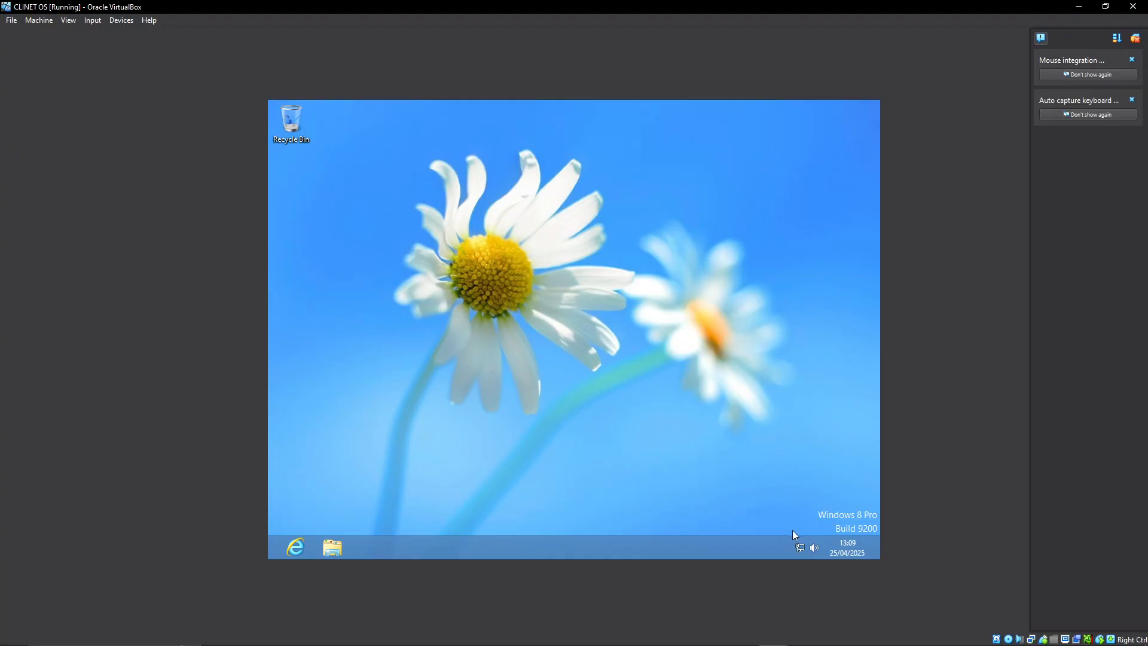
Open the client's Network and Sharing Center, view the Ethernet connection's status and request its properties.
right_click(800, 550)
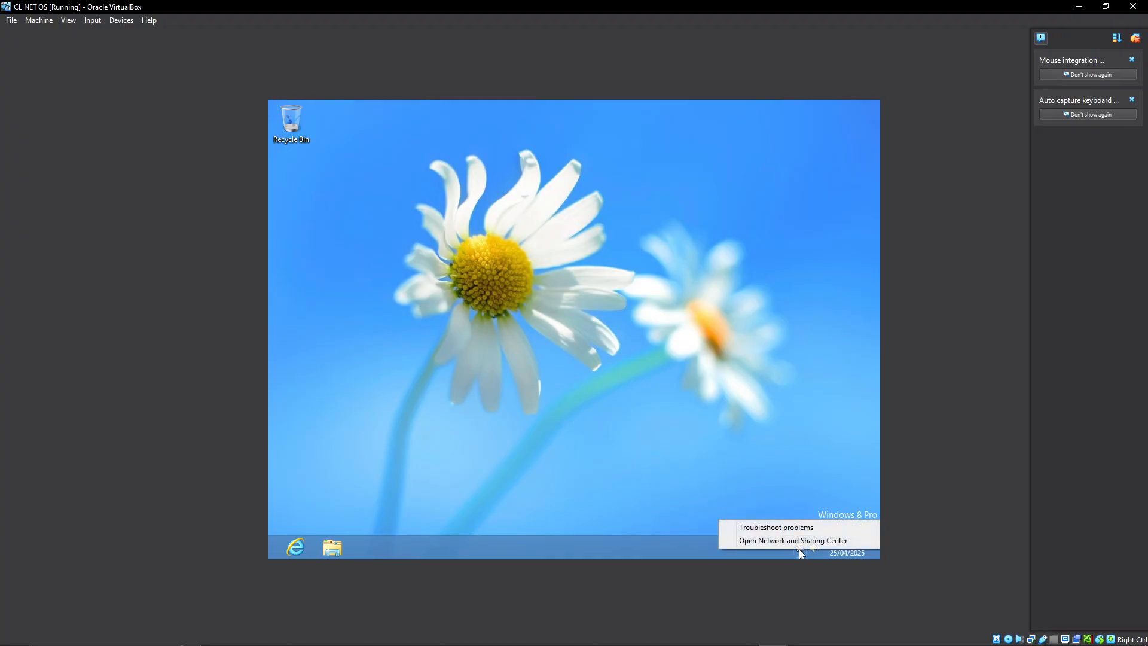
left_click(609, 435)
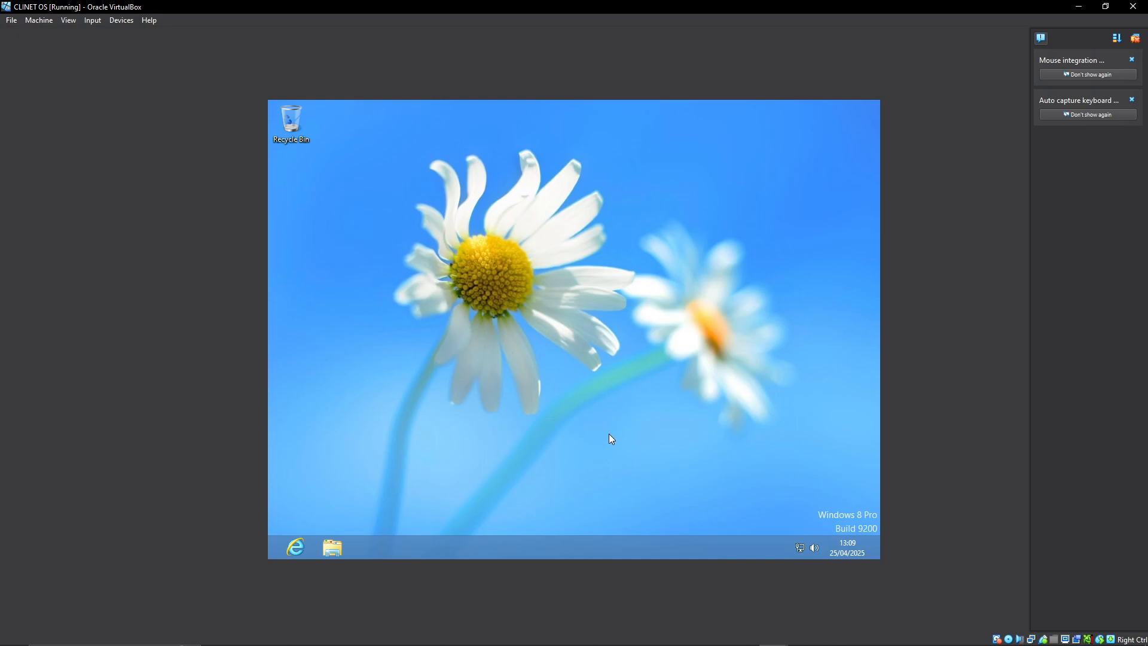
right_click(801, 549)
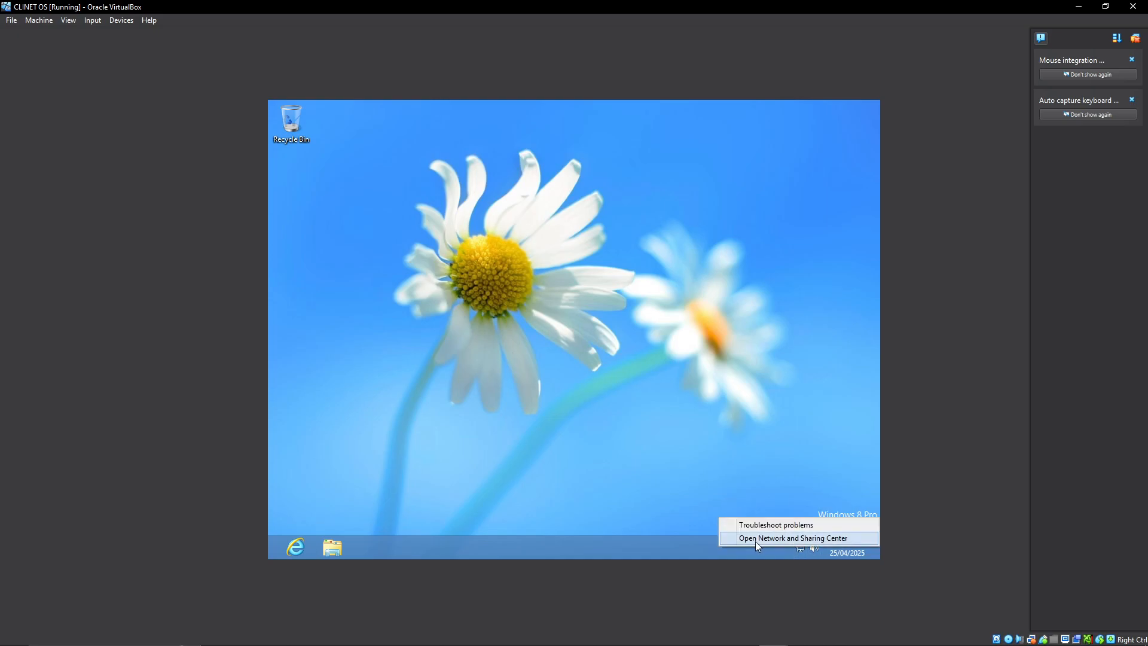
left_click(795, 538)
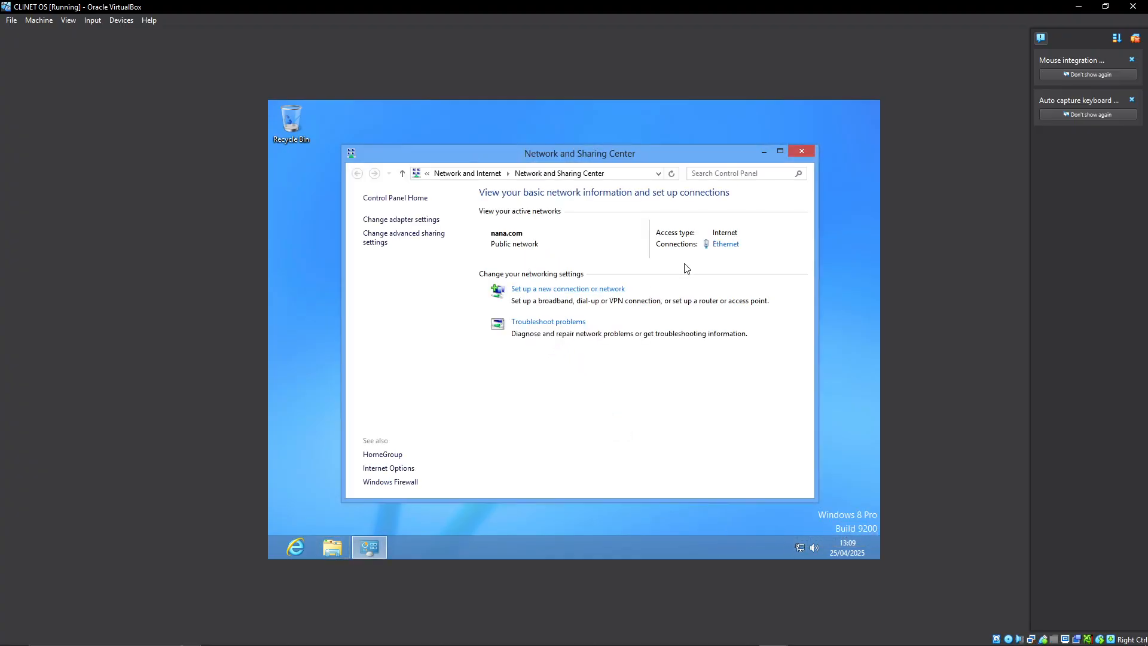
left_click(725, 244)
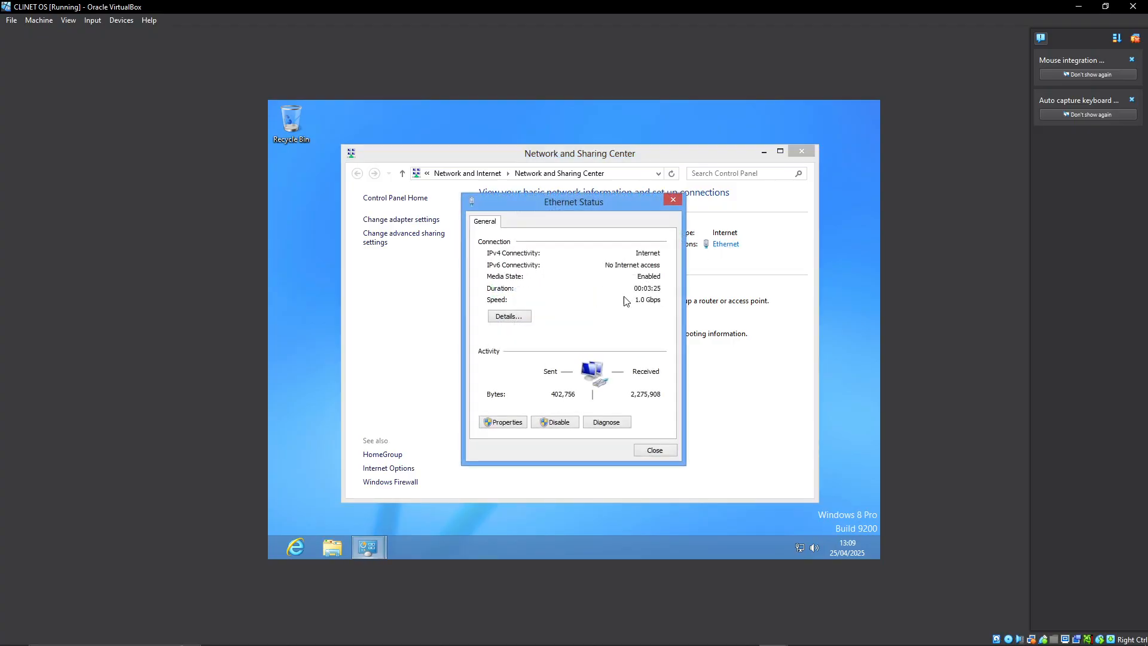
left_click(511, 424)
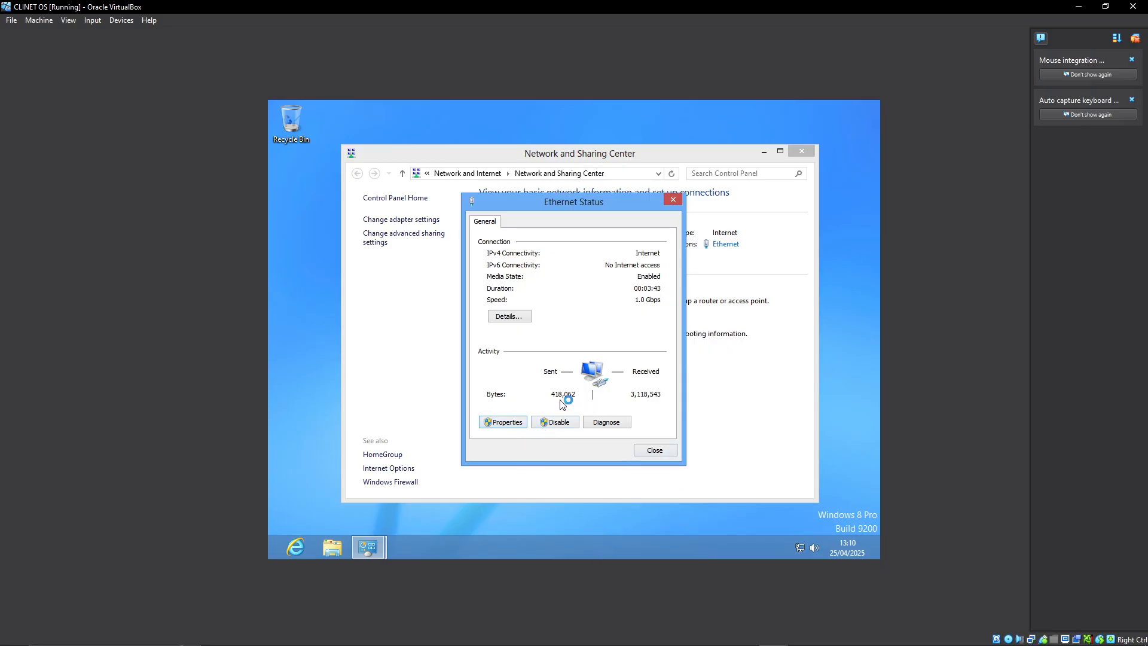
mouse_move(768, 637)
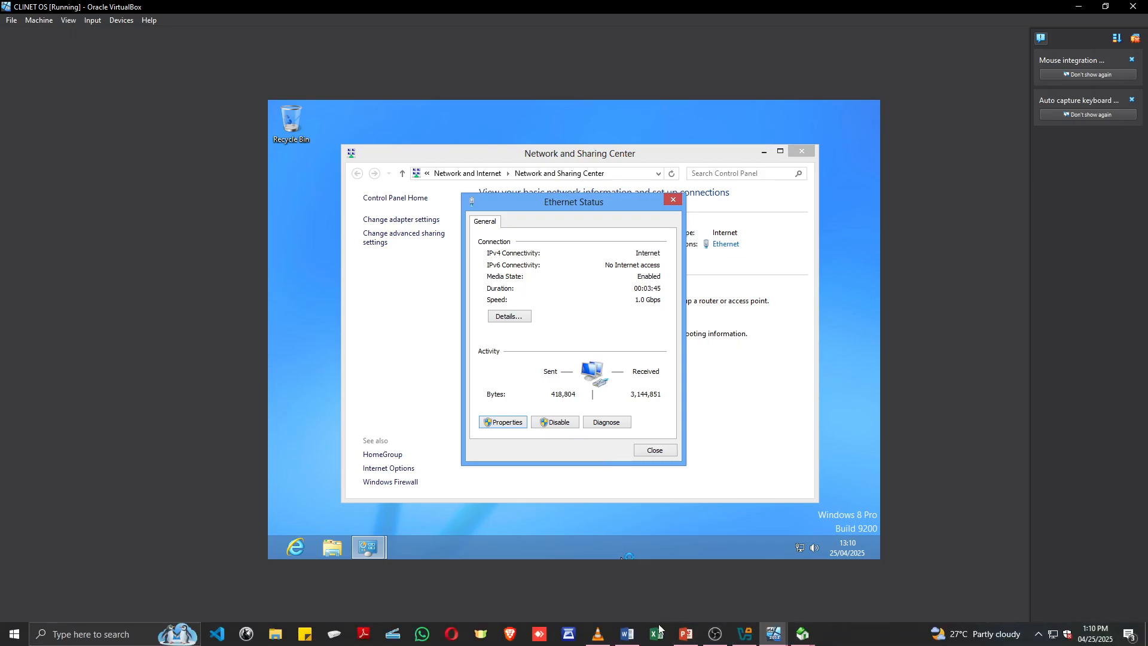
left_click(686, 634)
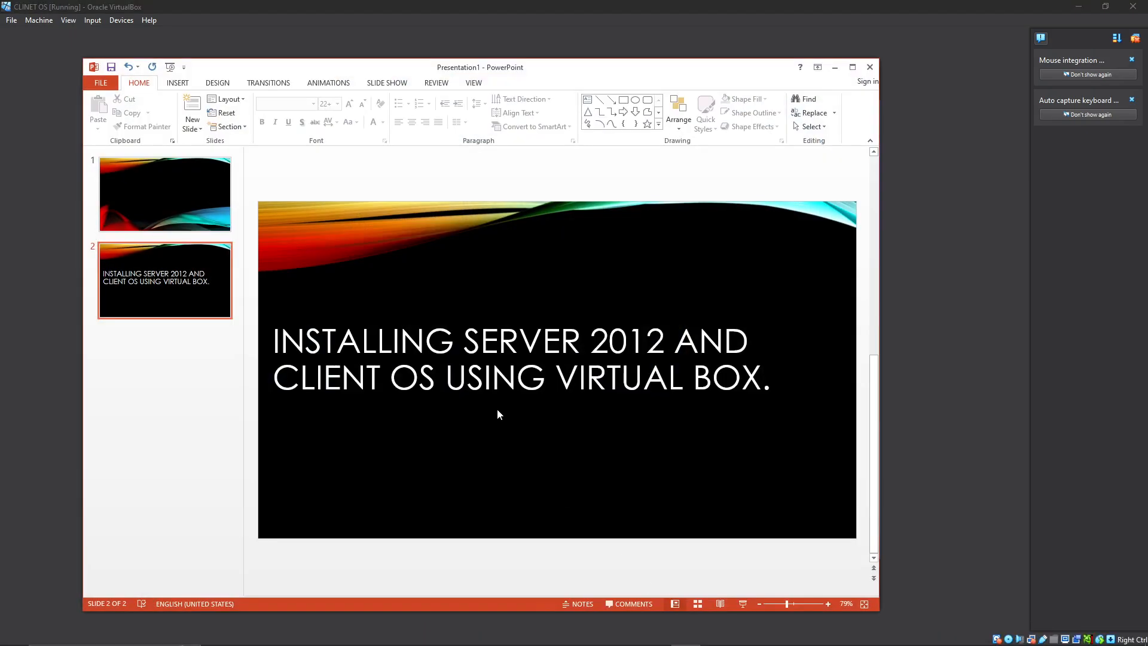
left_click(835, 67)
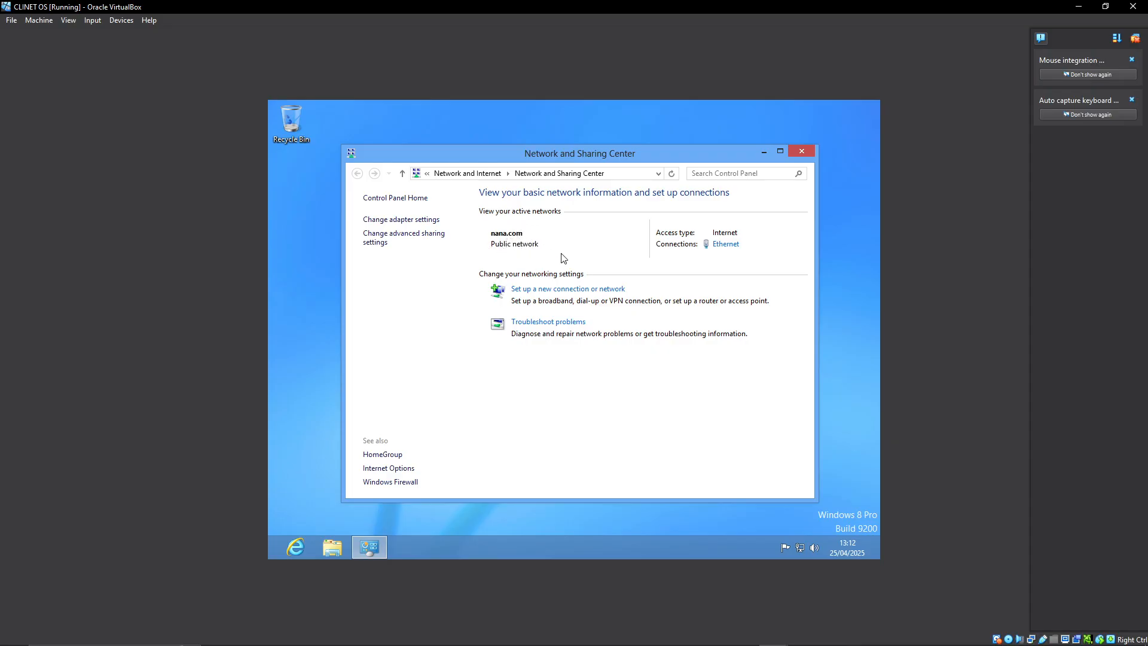
Check which network type Adapter 1 is attached to in the CLINET OS machine settings, leaving without changes.
left_click(38, 20)
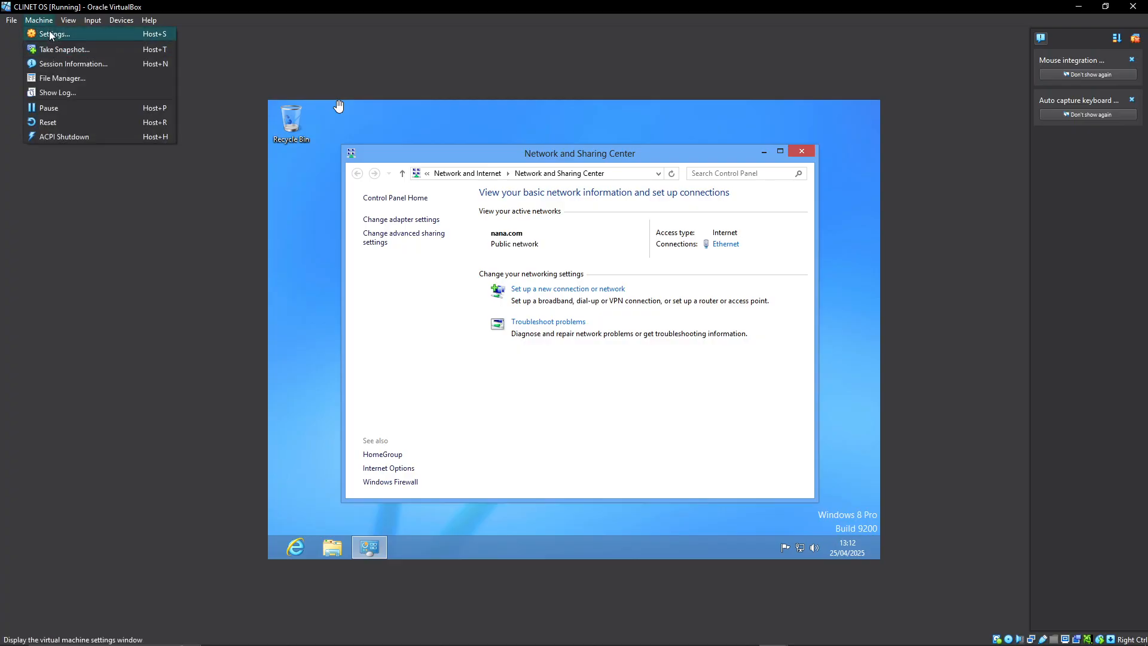
left_click(59, 34)
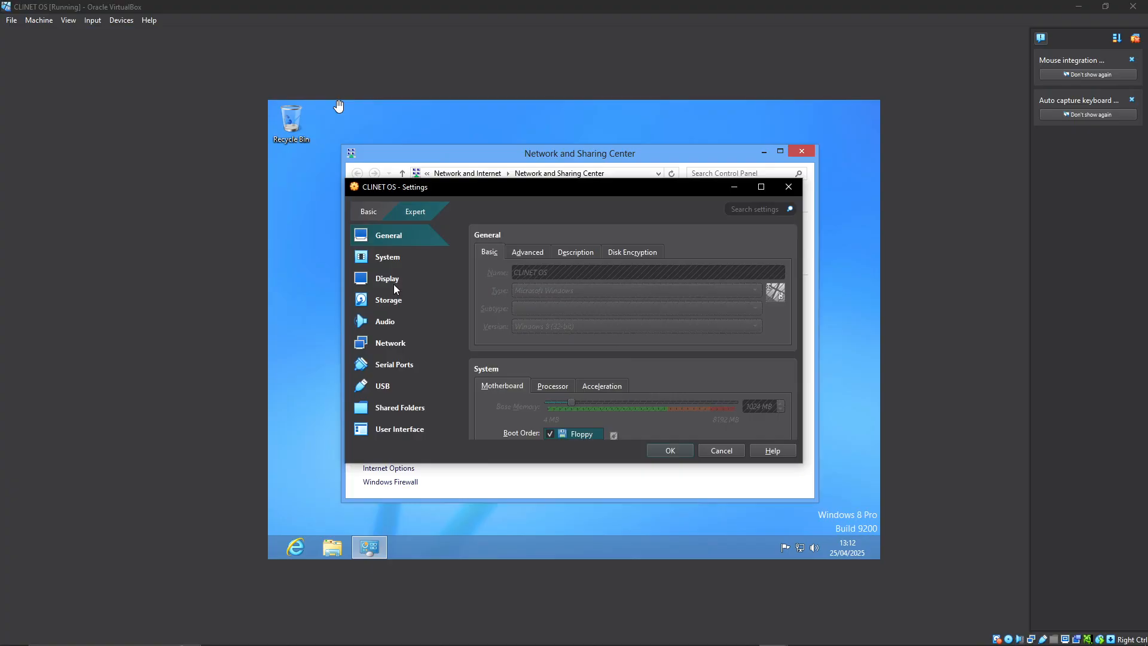
left_click(419, 342)
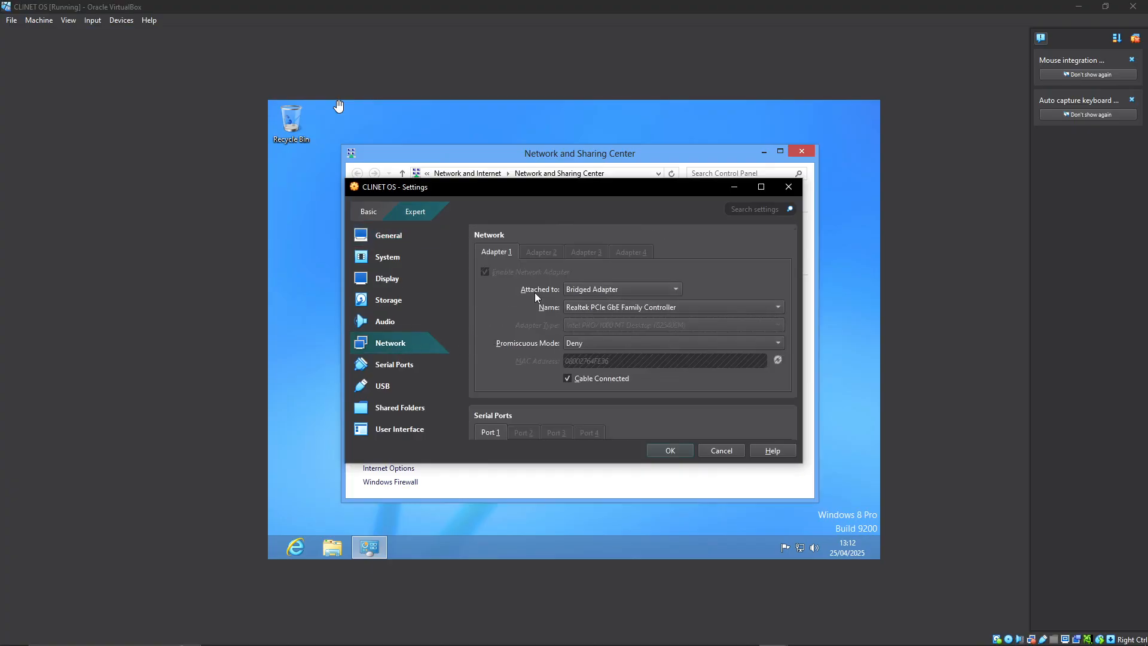
left_click(718, 456)
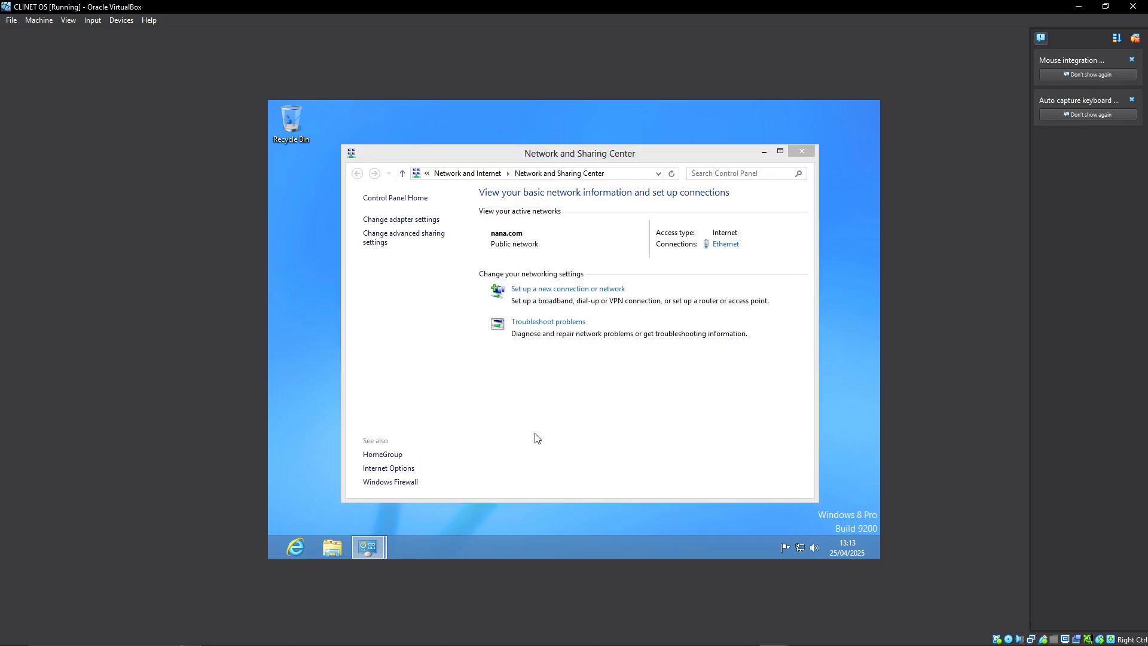
Check the client's IPv4 address in the Ethernet connection details and close them.
left_click(512, 318)
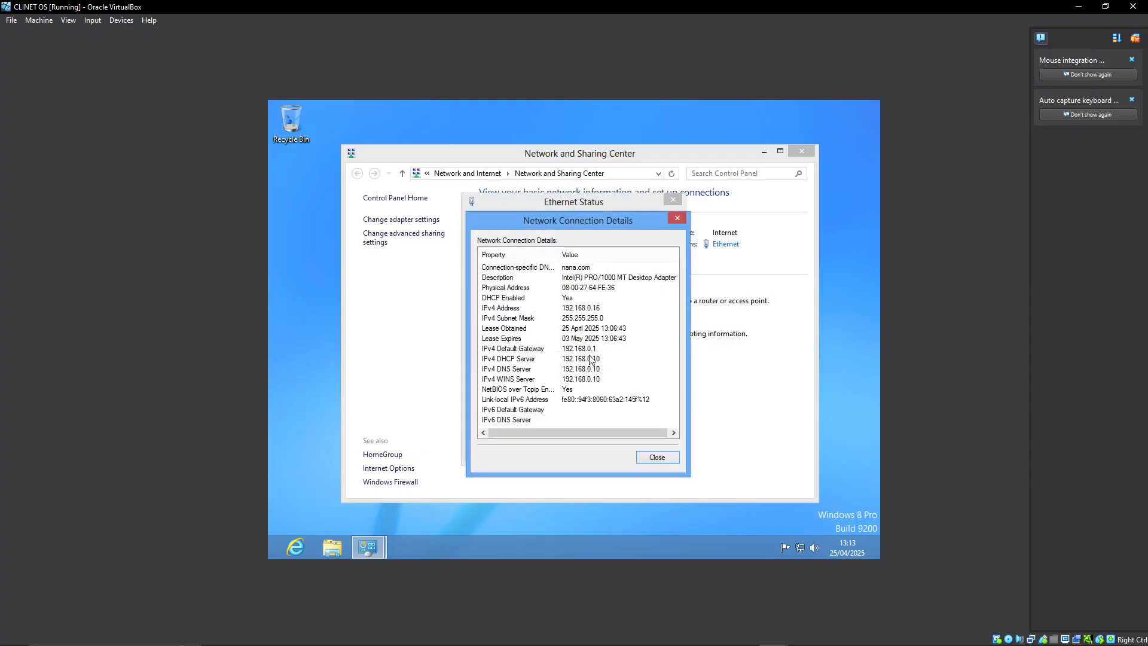
left_click(592, 310)
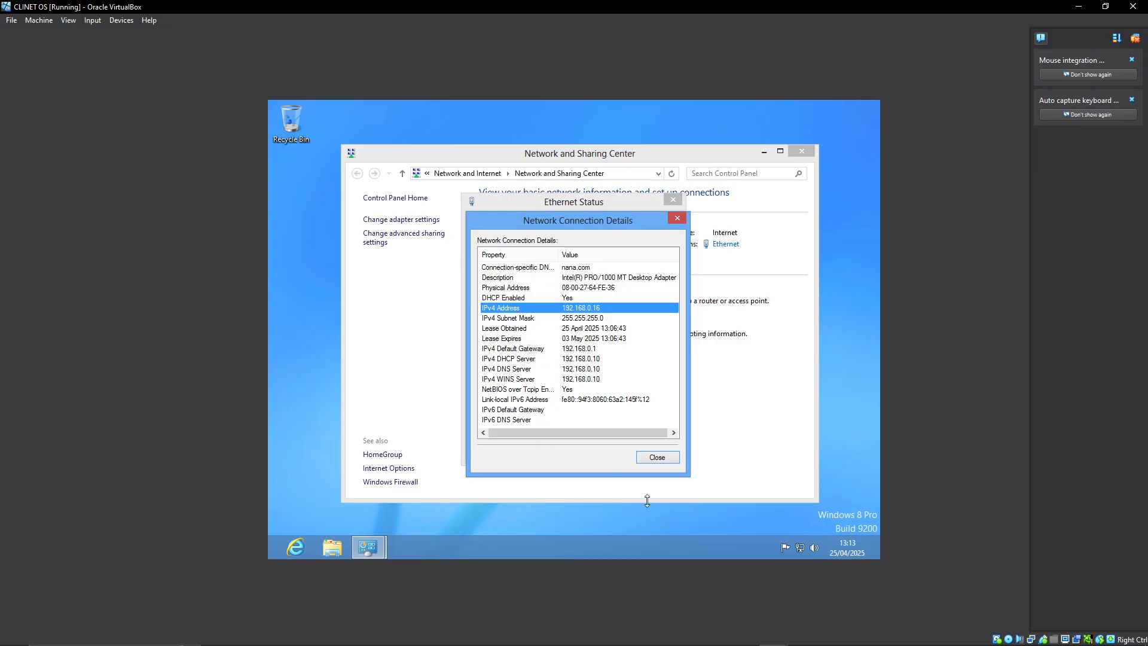
left_click(648, 458)
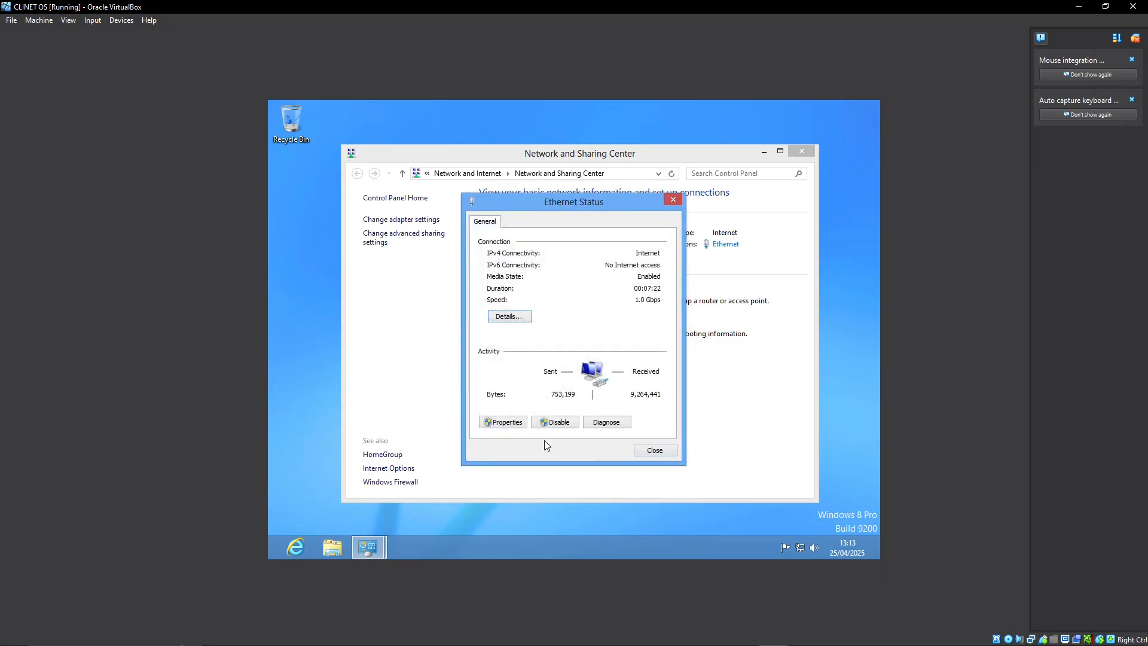
Open the Internet Protocol Version 4 properties of the Ethernet connection and choose to use a manually specified IP address.
left_click(501, 425)
mouse_move(369, 551)
left_click_drag(557, 203, 670, 250)
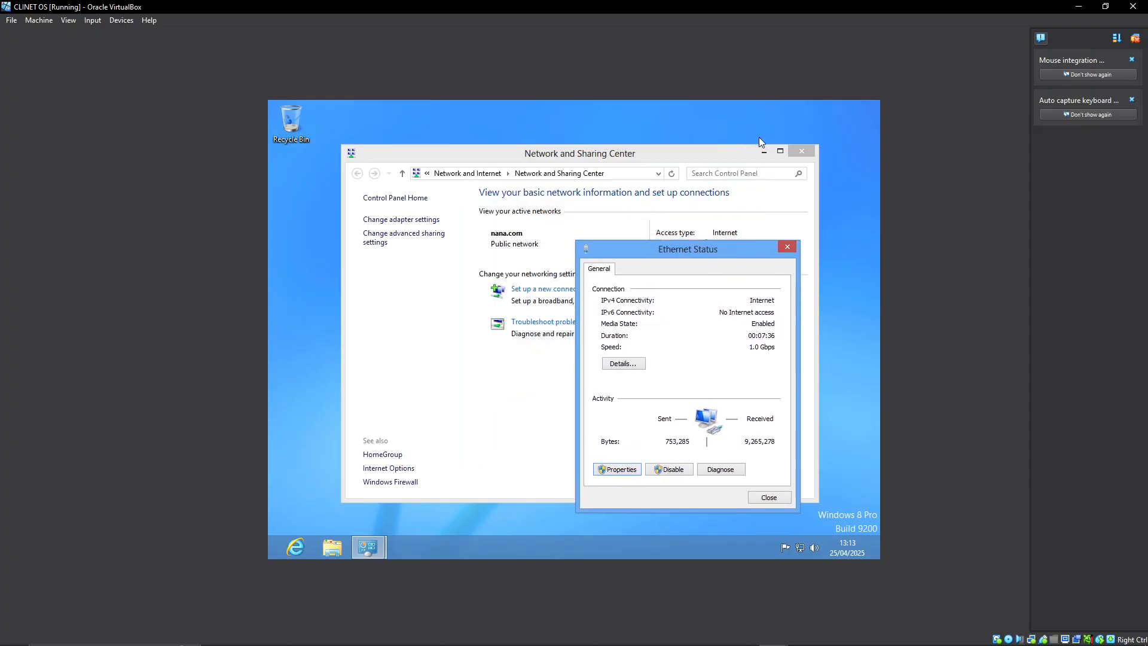
left_click(764, 152)
left_click(618, 469)
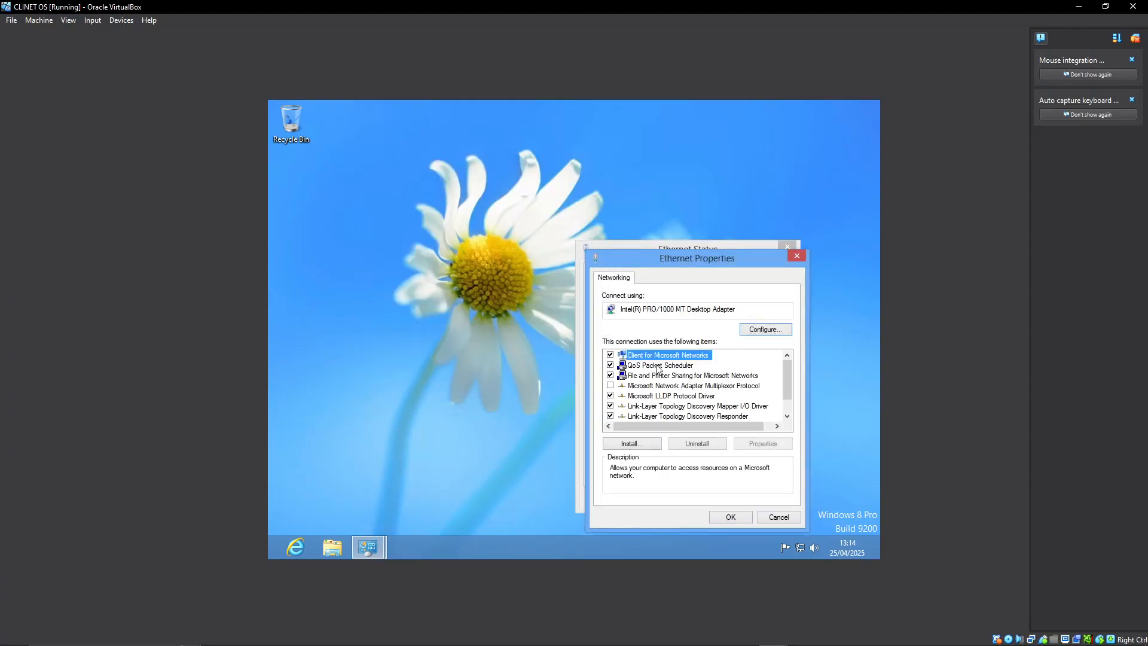
scroll(675, 390, "down", 1)
scroll(682, 393, "up", 1)
scroll(704, 406, "down", 1)
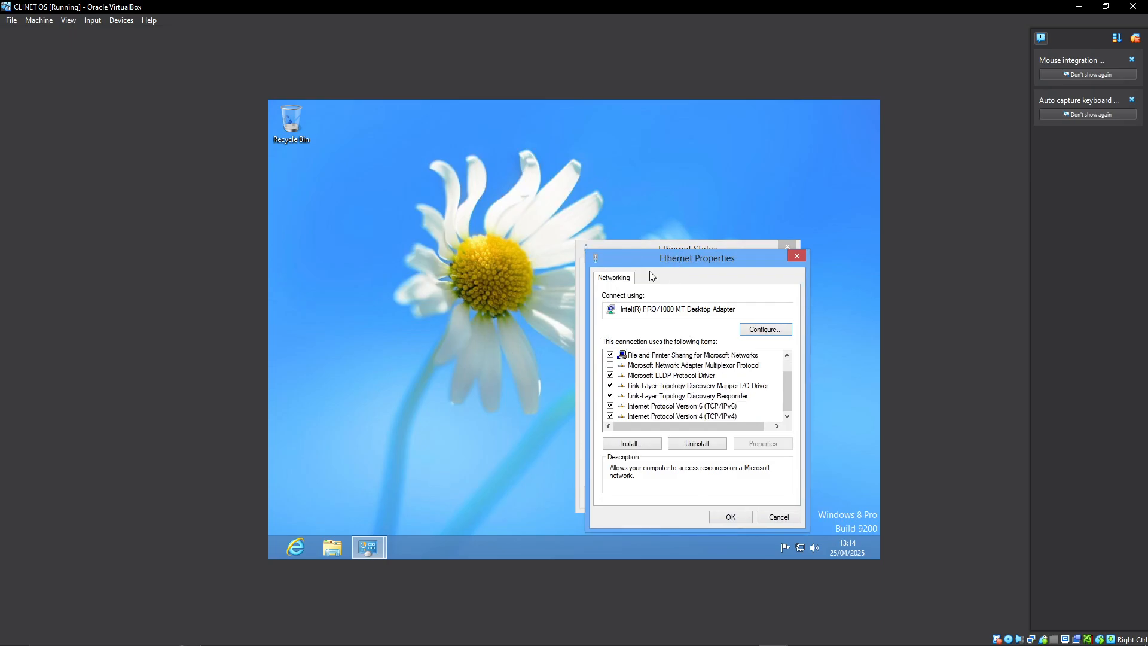
double_click(708, 416)
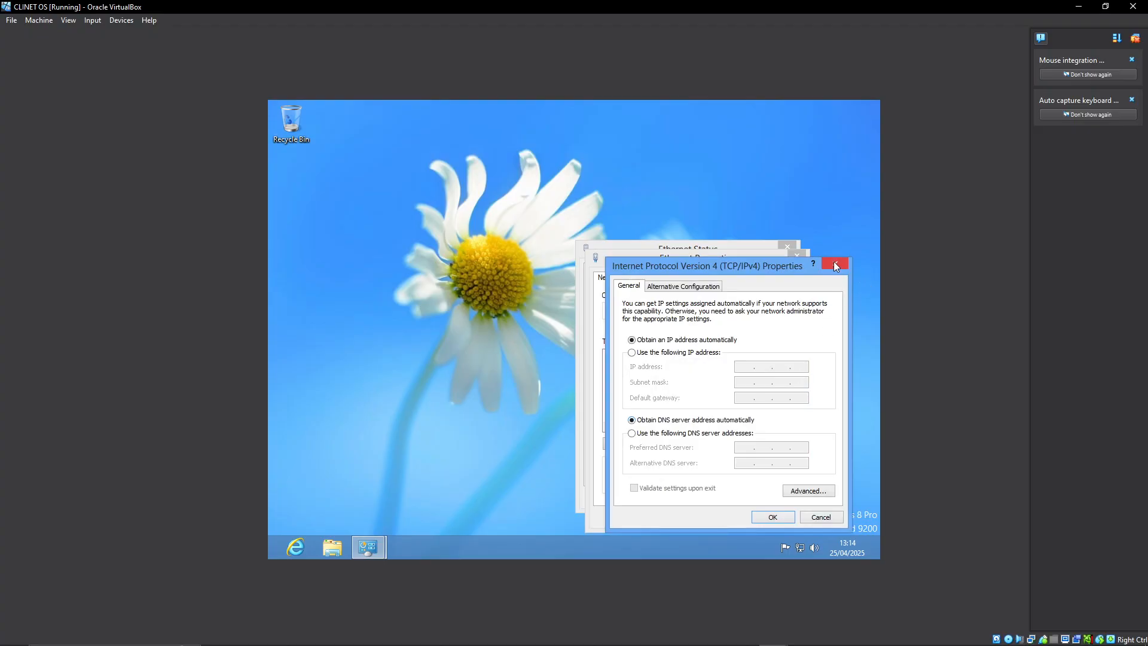
left_click(645, 353)
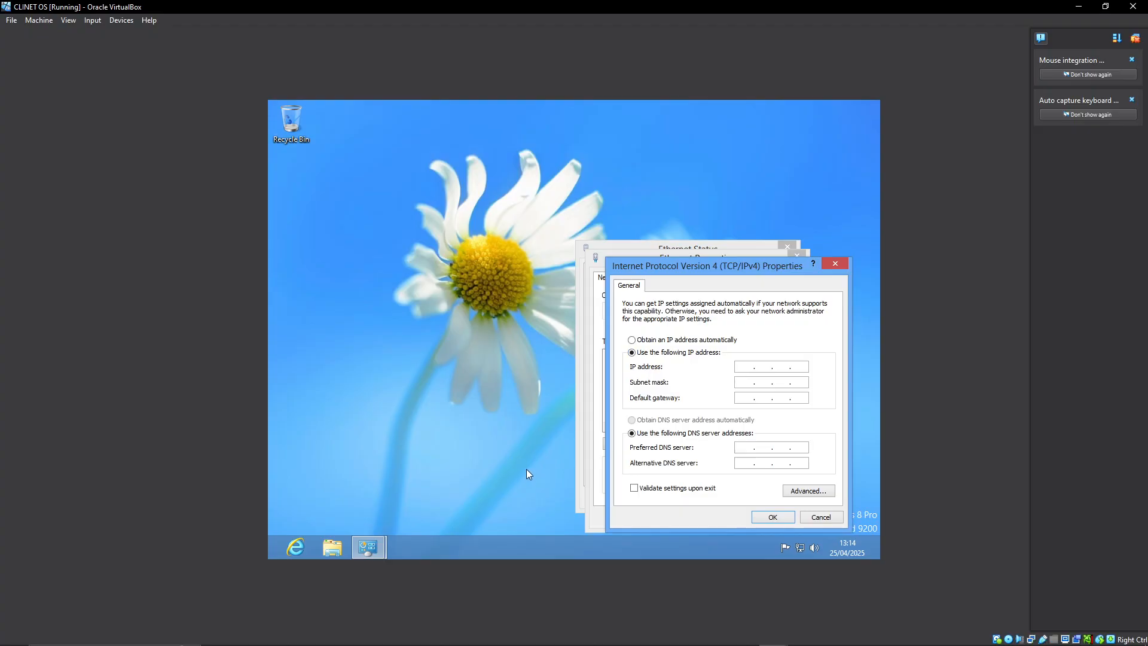
Open the Network Connections window through the Run dialog.
key("super+r")
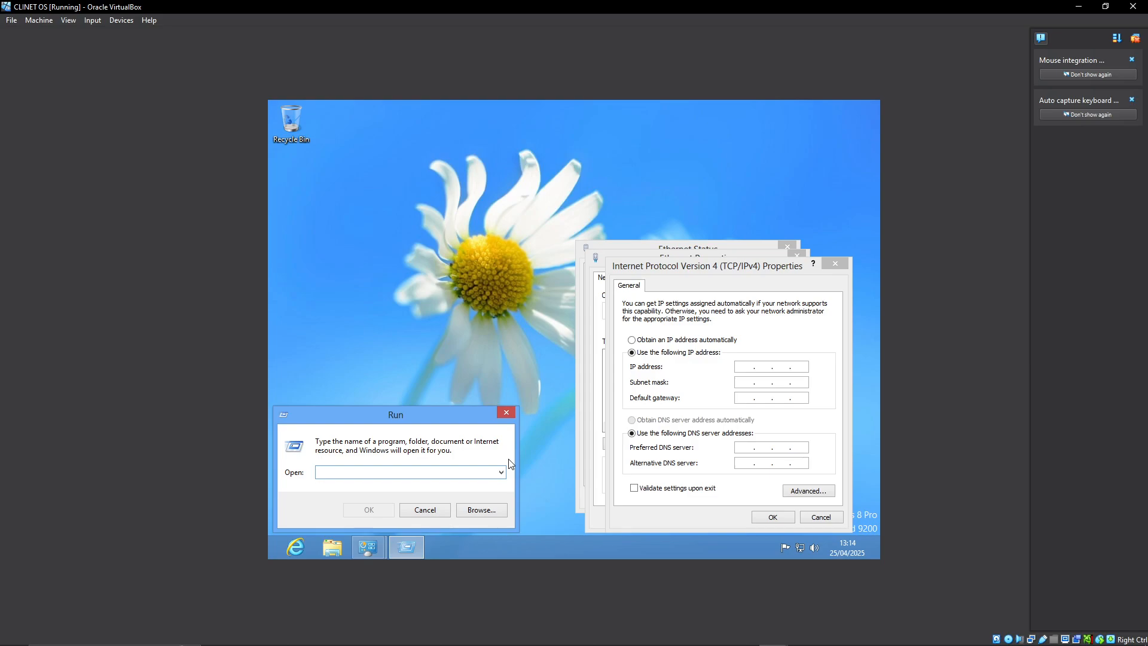
type("ncpa")
key("Return")
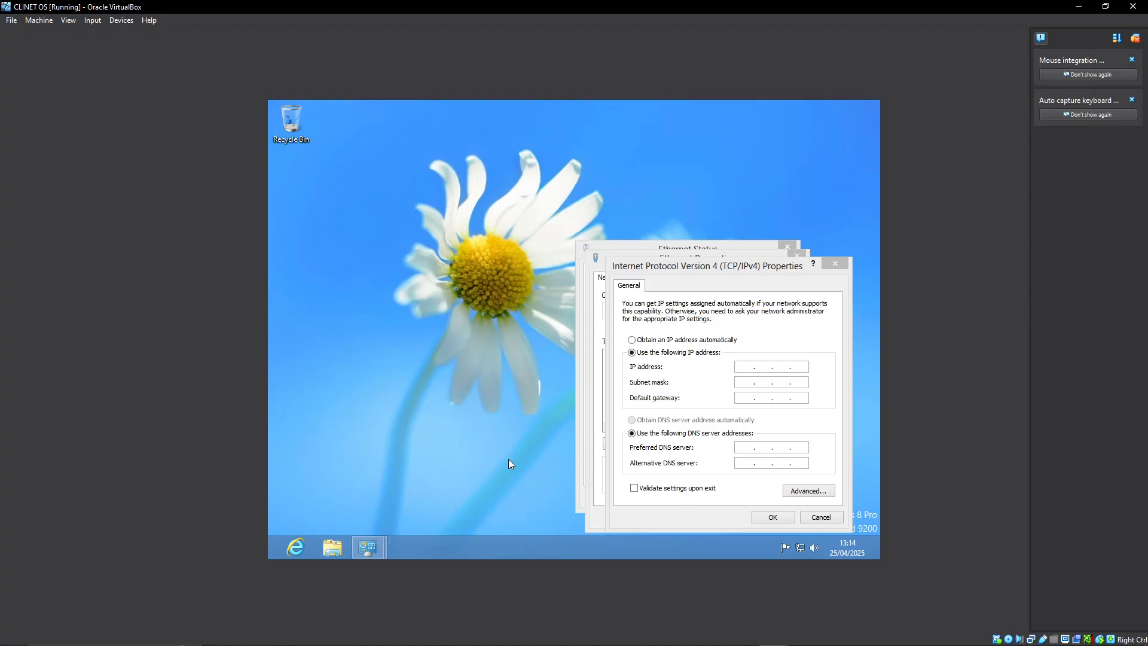
left_click(744, 370)
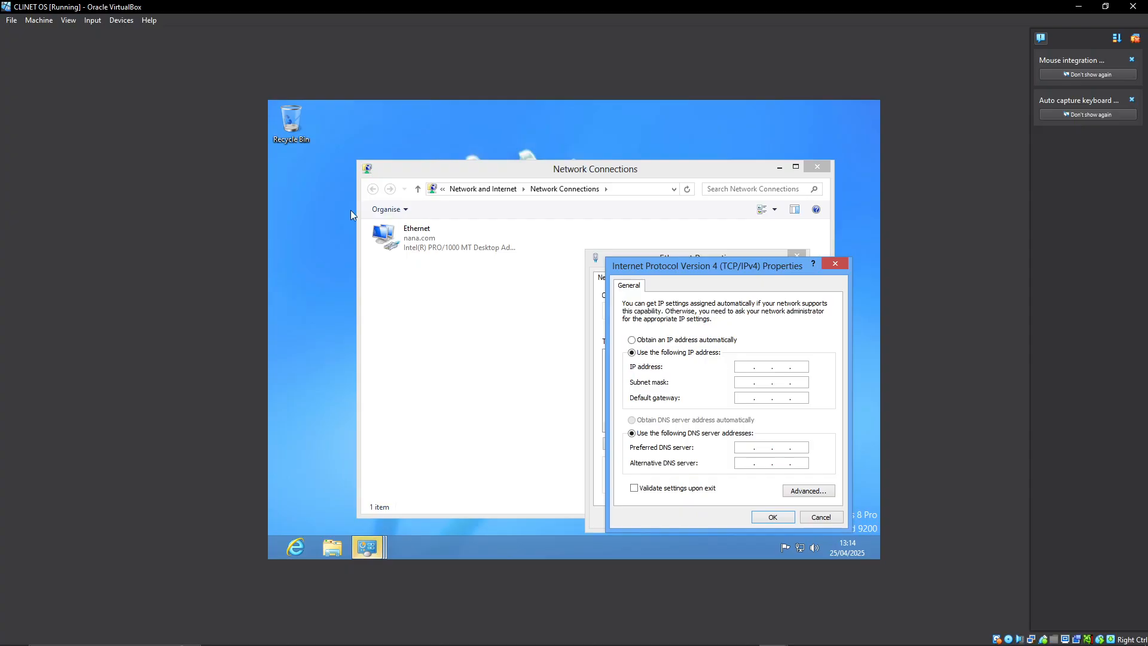
Bring the Network Connections window to the front and disable the Ethernet adapter.
left_click(476, 170)
left_click(427, 241)
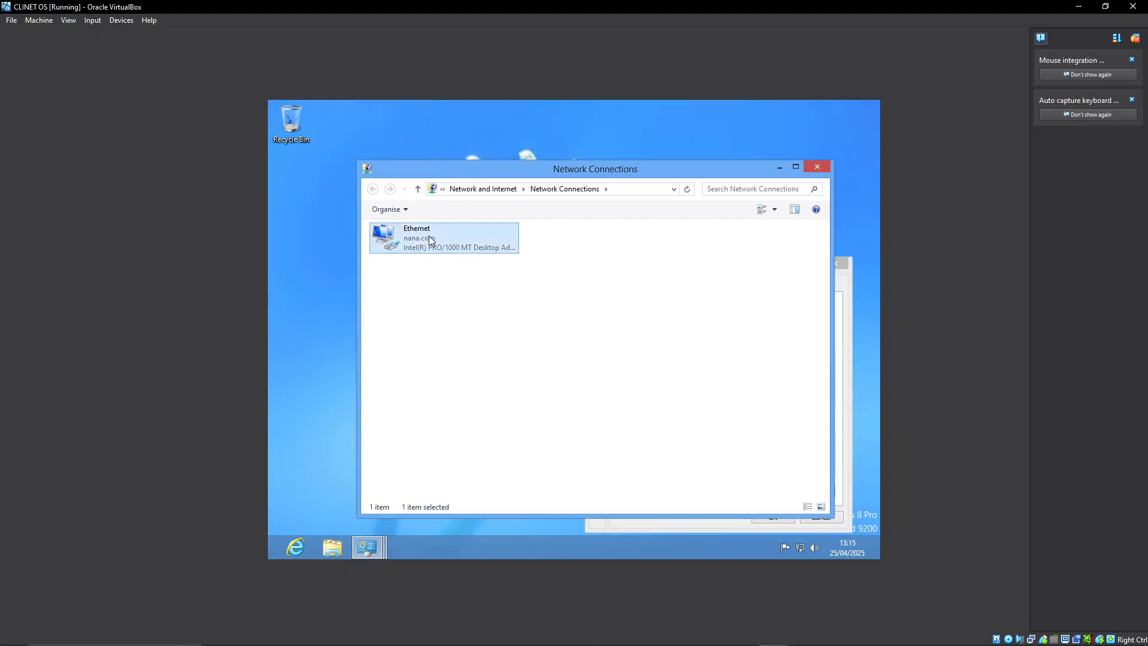
right_click(423, 238)
right_click(427, 238)
right_click(430, 237)
left_click(434, 239)
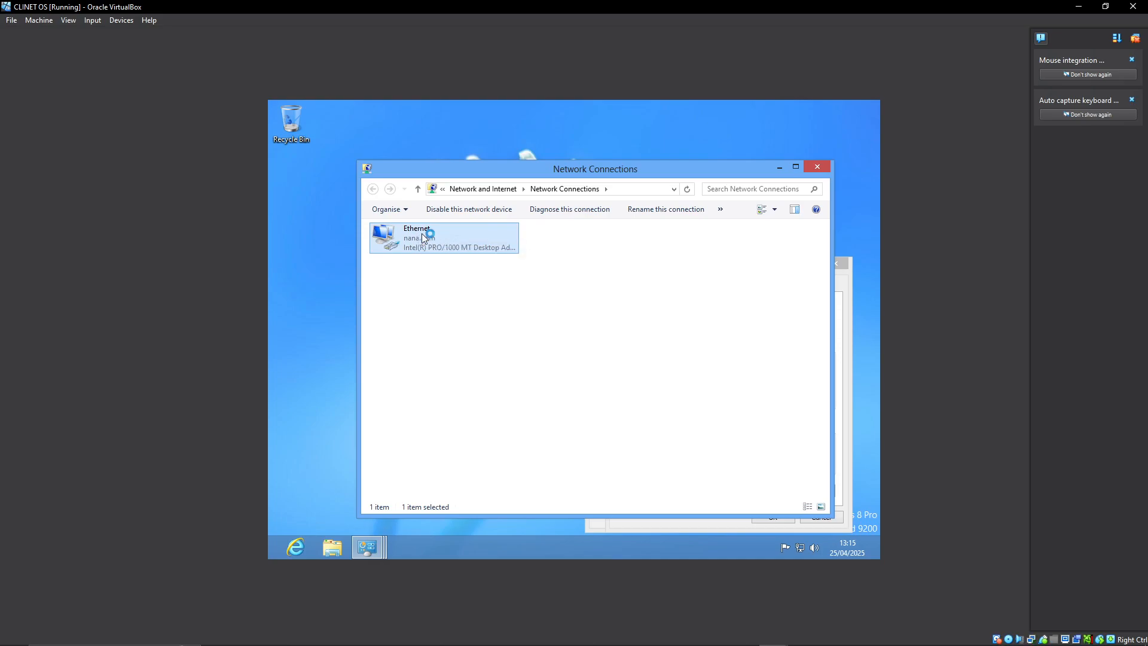
right_click(427, 238)
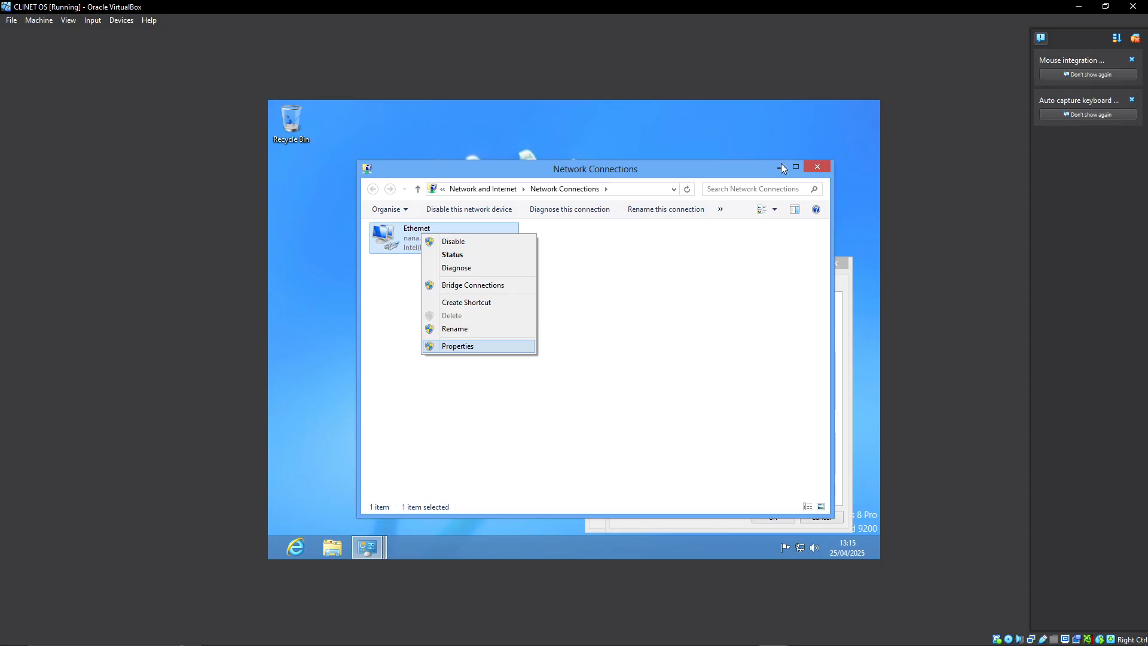
mouse_move(771, 635)
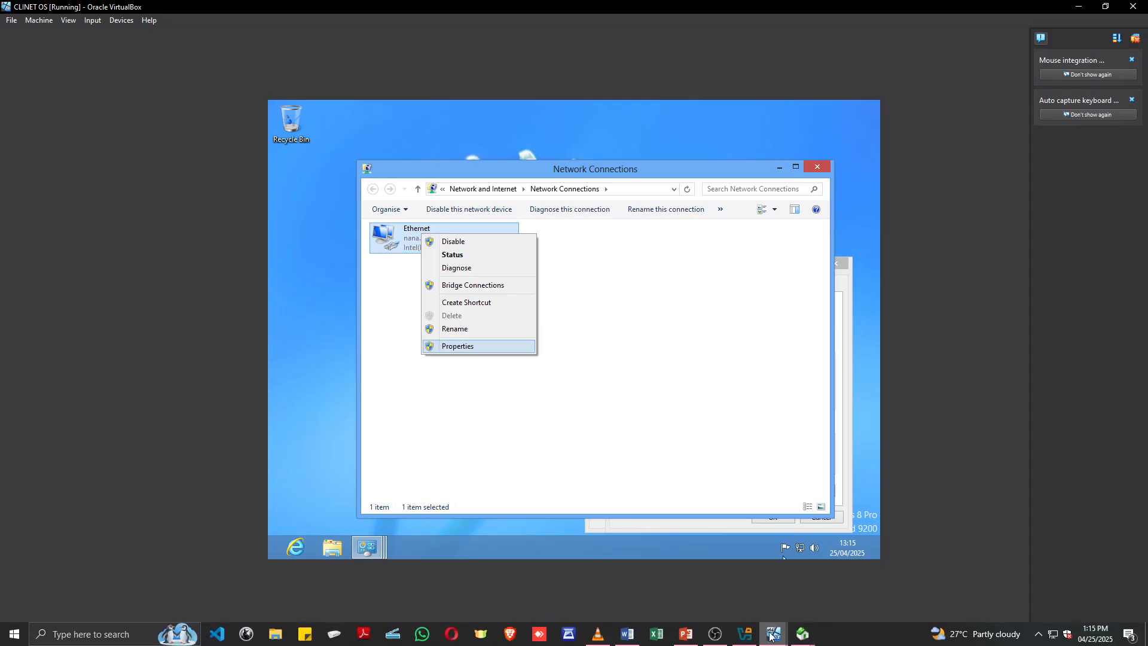
left_click(686, 634)
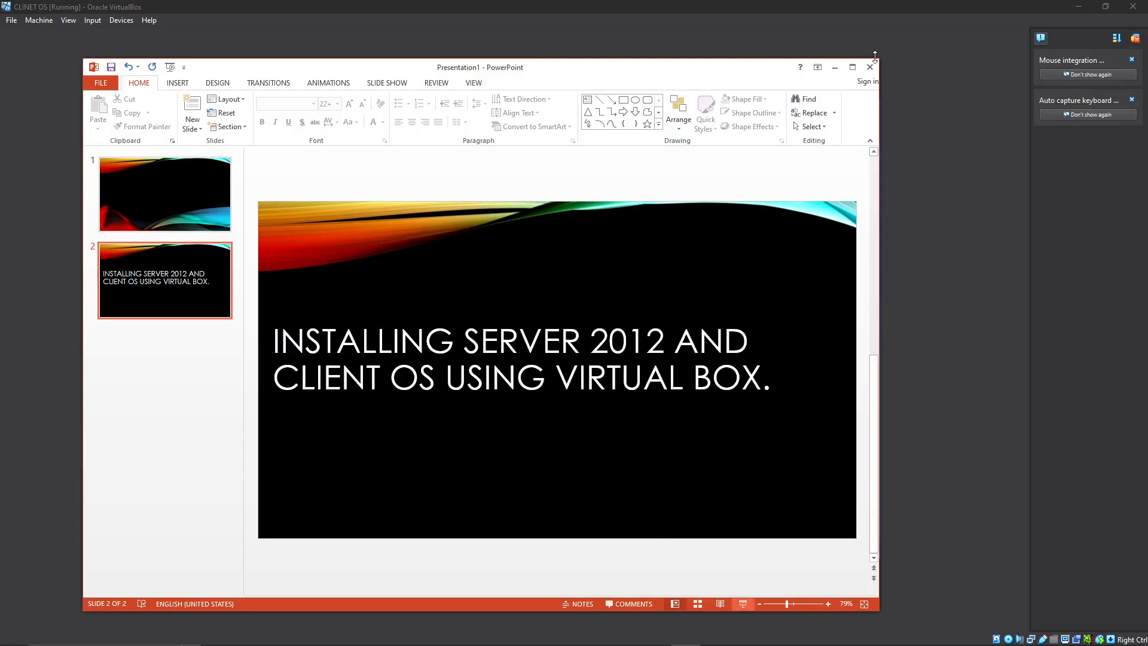
left_click(835, 67)
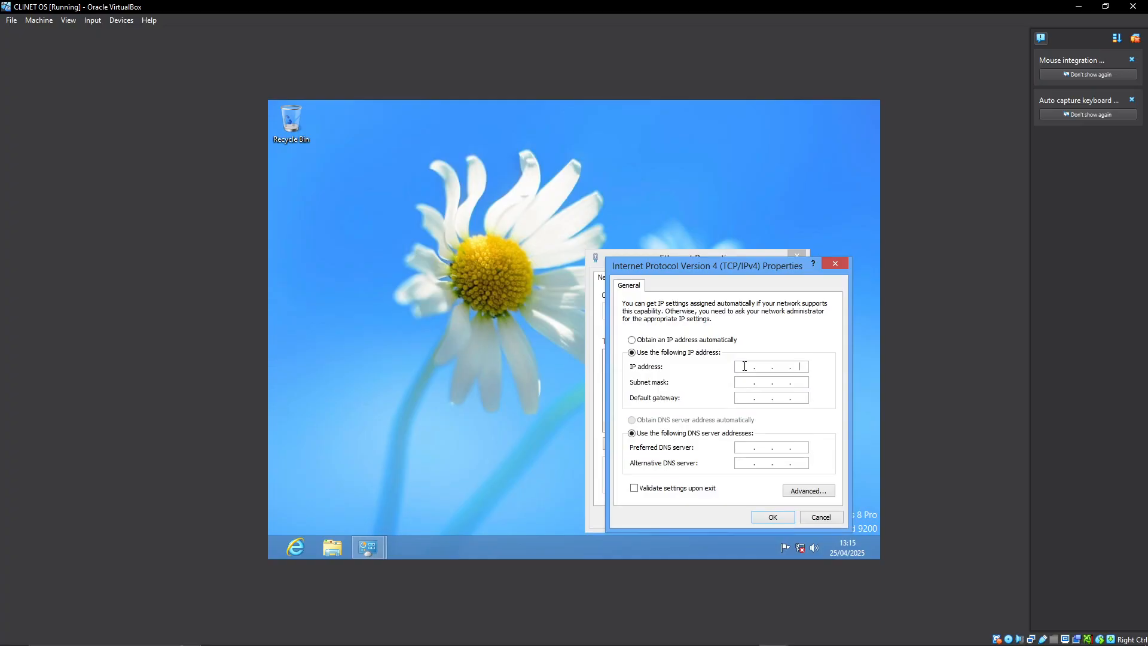
Set the client's IP address to 192.168.0.16, subnet mask to 255.255.255.0 and default gateway to 192.168.0.1.
type("192 . 168 . 0 .")
key("Tab")
left_click(800, 363)
type("192.168.0.16")
key("Tab")
left_click(751, 397)
type("192.16")
key("Tab")
left_click(802, 397)
Set the preferred DNS server to 192.168.0.16 and confirm the IPv4 and Ethernet properties.
left_click(738, 448)
type("192")
left_click(749, 465)
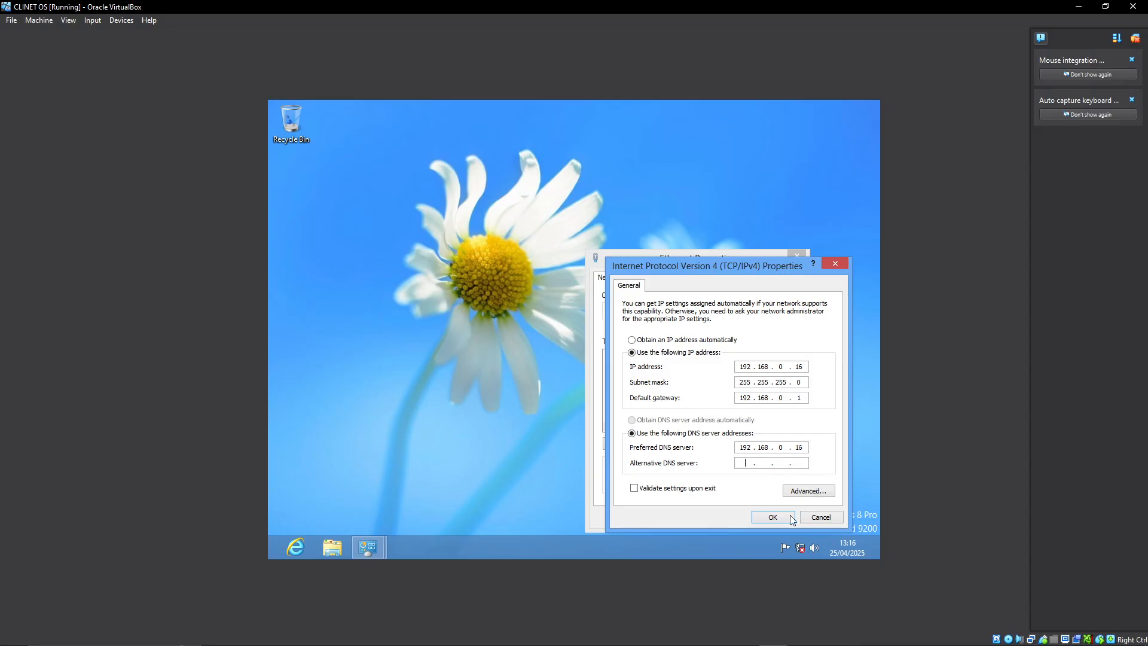
left_click(768, 520)
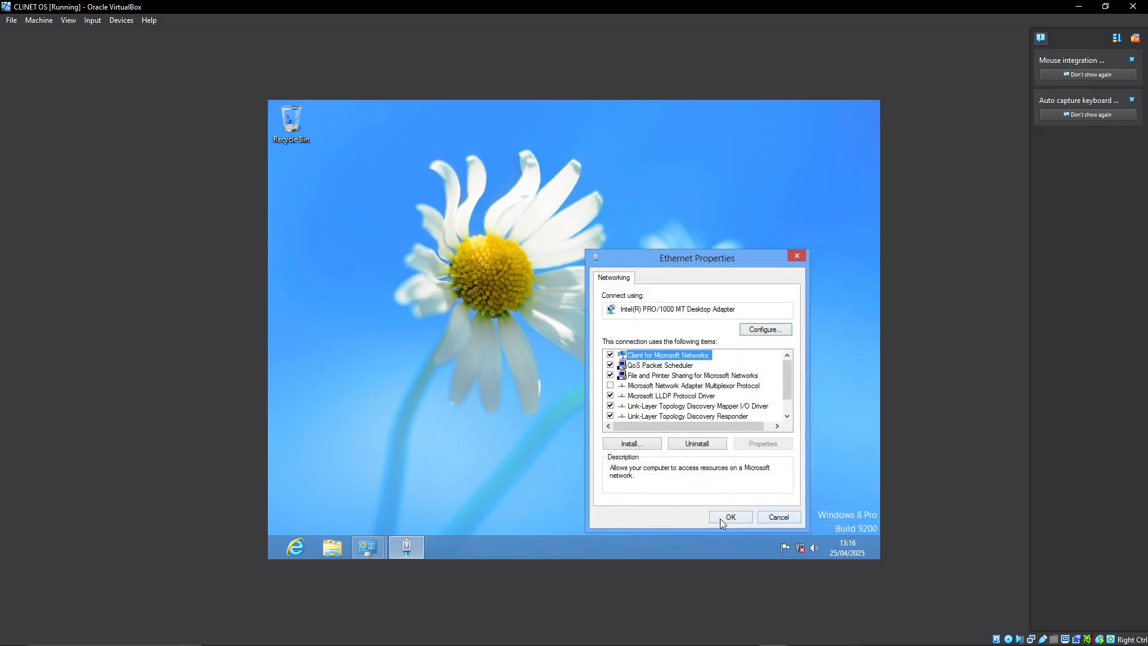
left_click(722, 518)
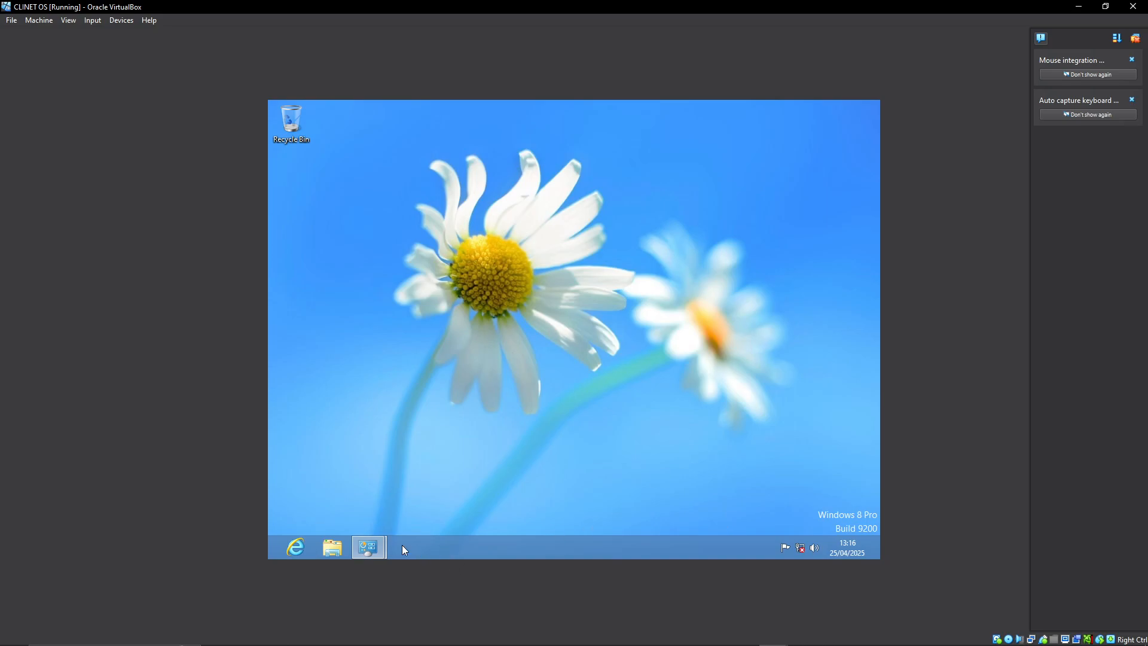
Return to the Network Connections window and enable the Ethernet adapter.
mouse_move(375, 546)
left_click(452, 500)
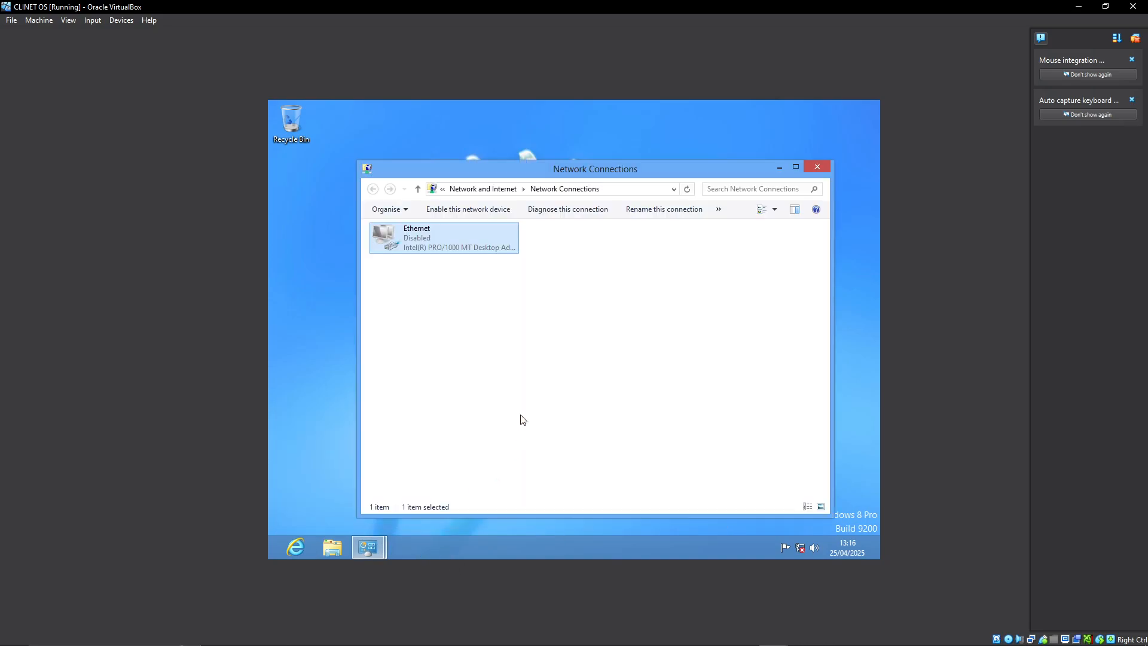
right_click(427, 242)
left_click(456, 250)
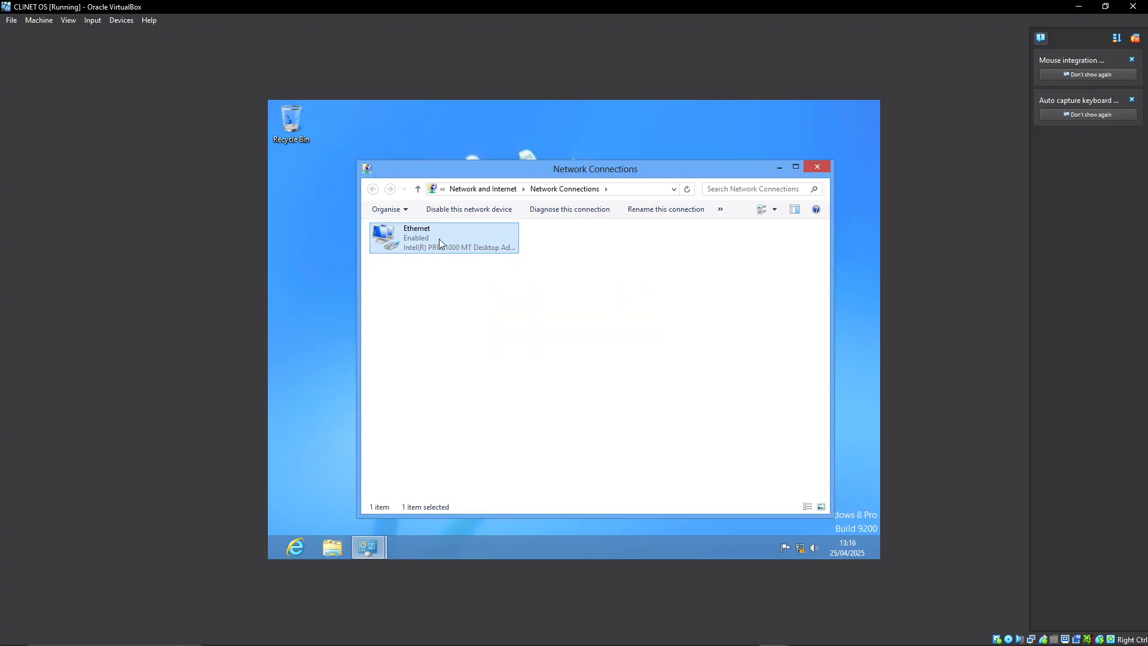
Check the Ethernet adapter's network connection details, including its IPv4 address, default gateway and DNS server.
double_click(462, 242)
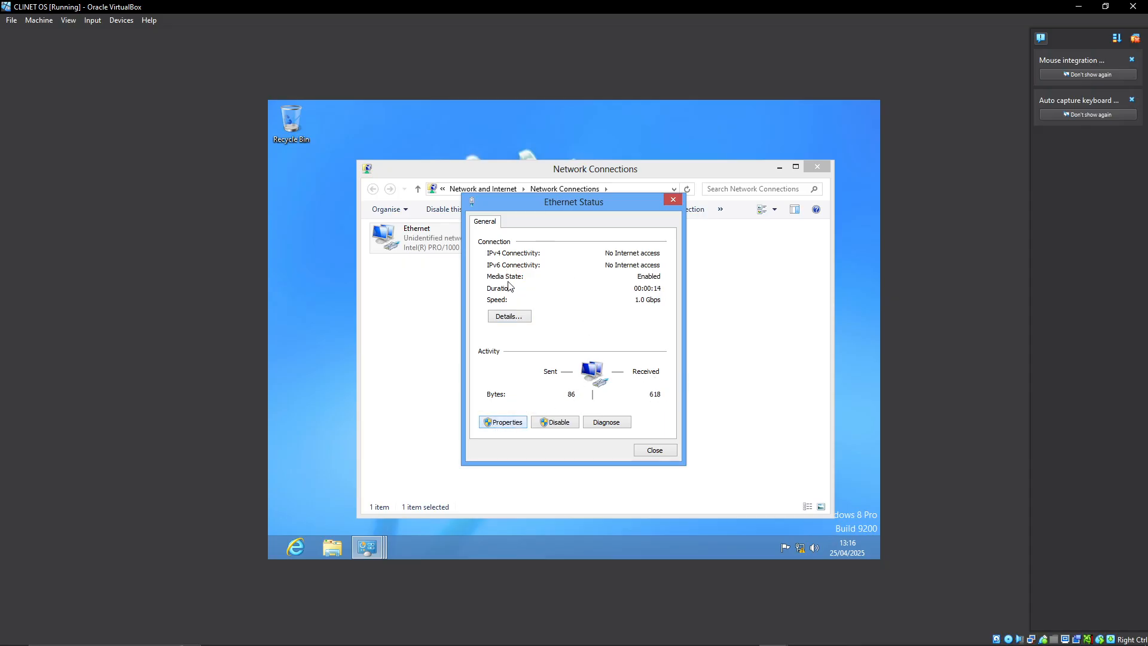
left_click(509, 317)
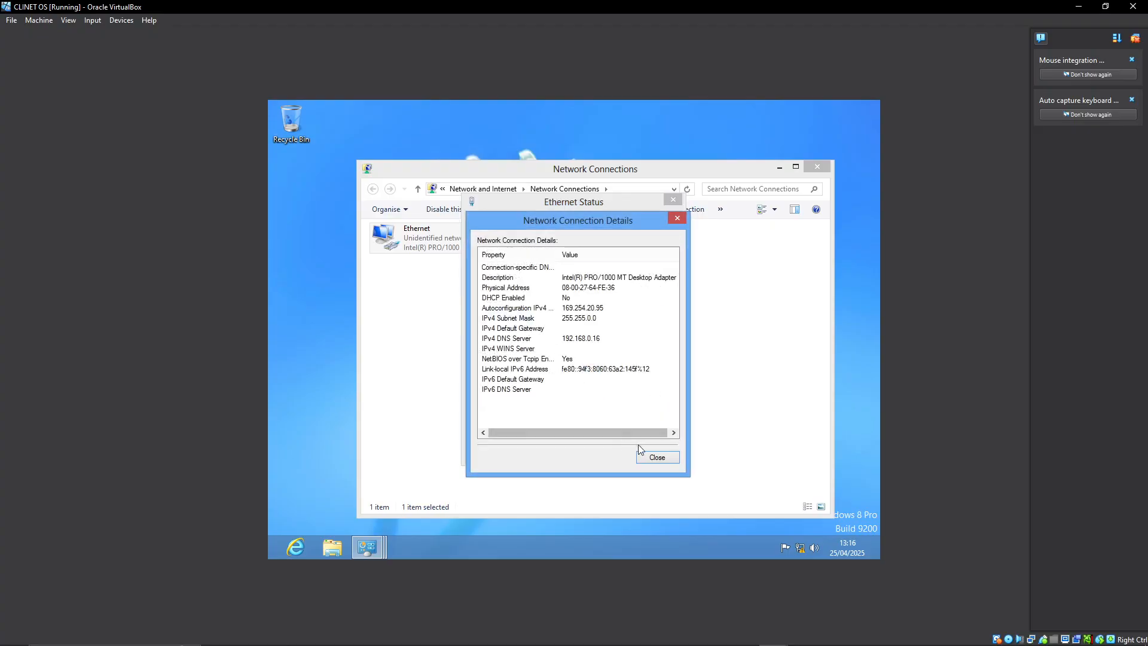
left_click(662, 463)
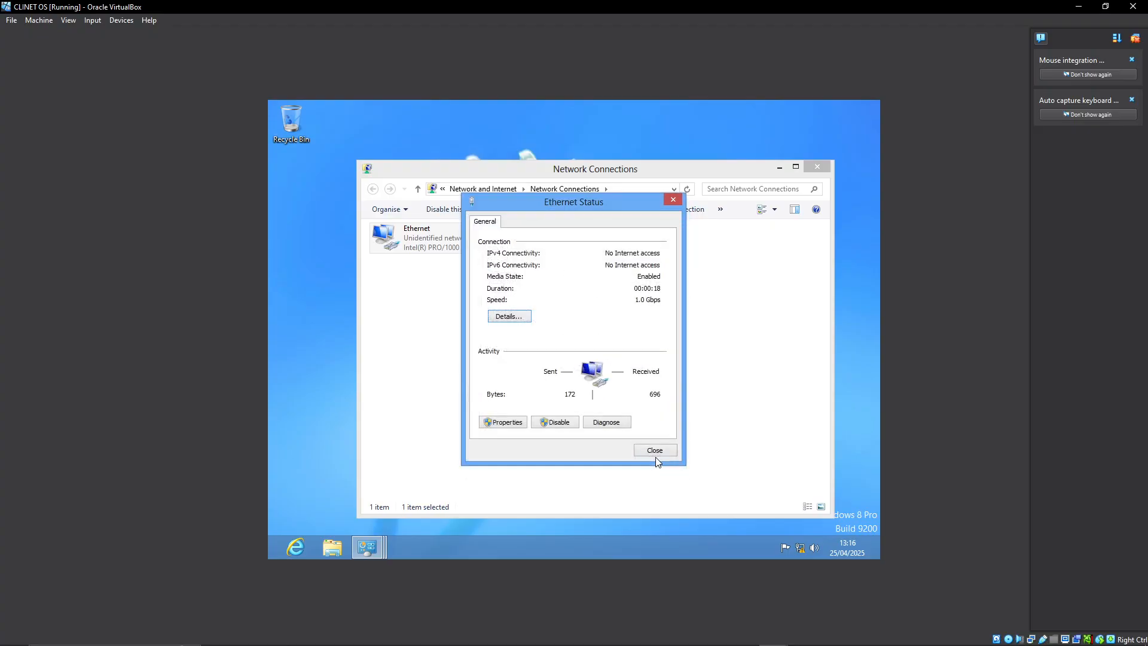
Set the Ethernet adapter's IPv4 default gateway to 192.168.0.1, confirm the properties and close the Ethernet status.
scroll(597, 362, "down", 1)
double_click(599, 368)
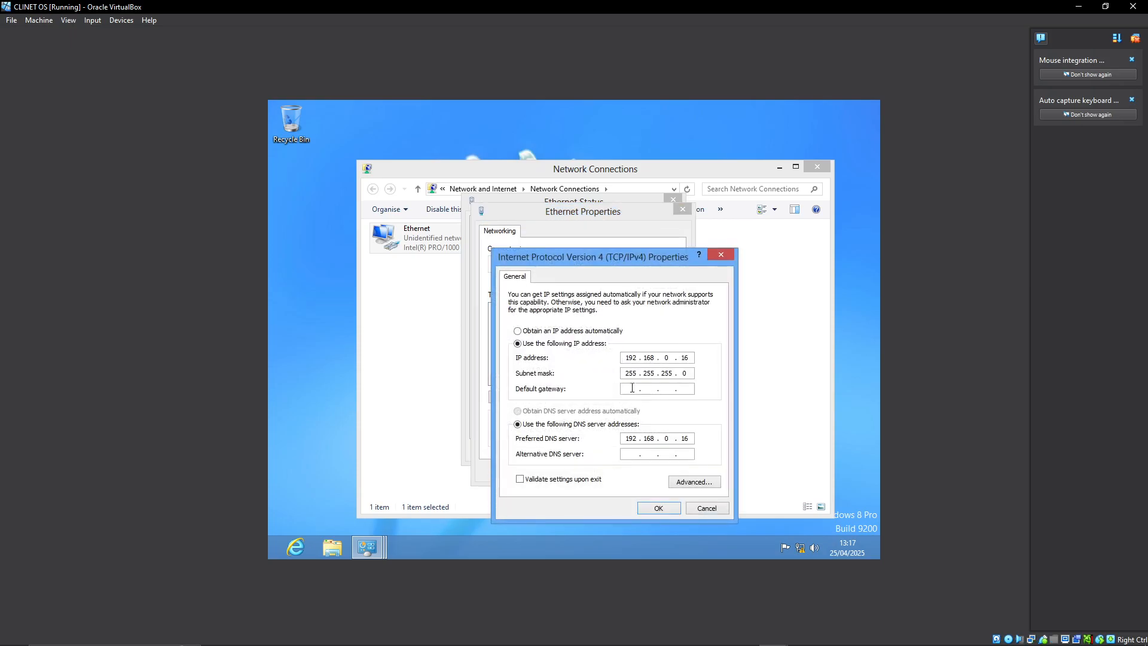
left_click(631, 387)
type("192.168.0")
key("Tab")
left_click(687, 390)
type("192 . 168 . 0 . 1")
left_click(659, 508)
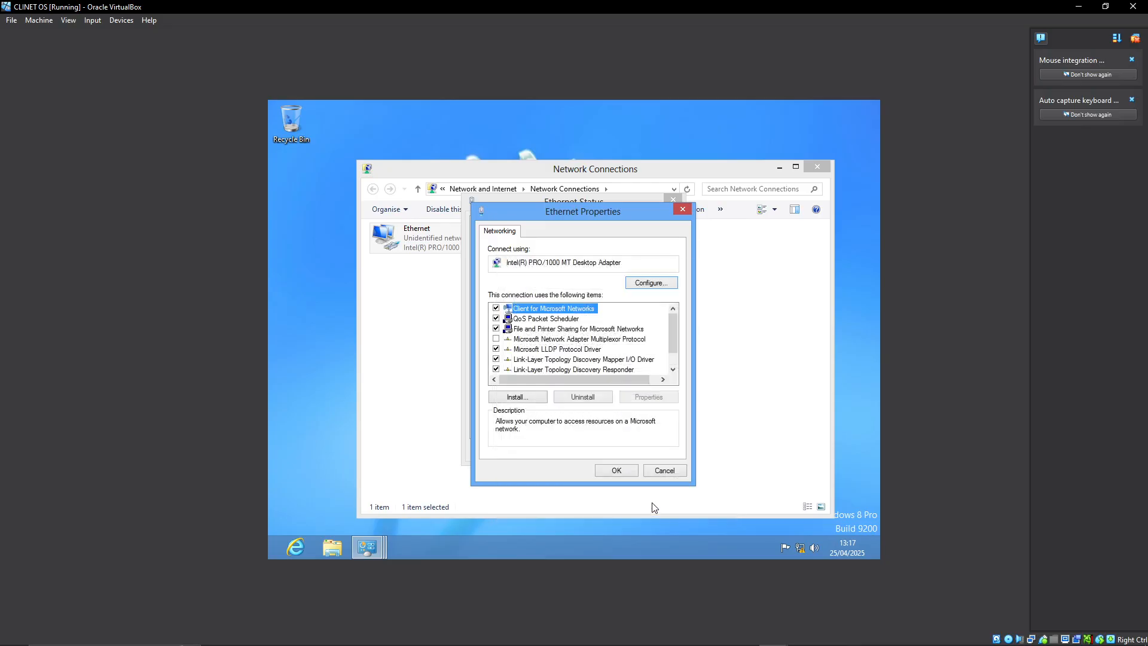
left_click(626, 469)
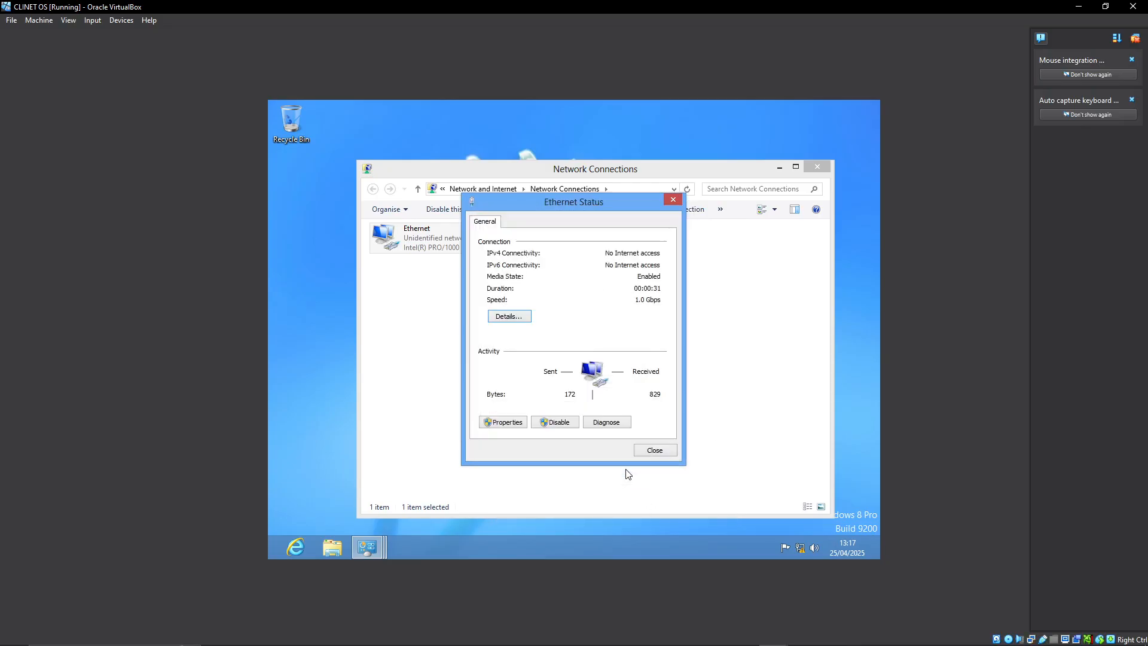
left_click(654, 450)
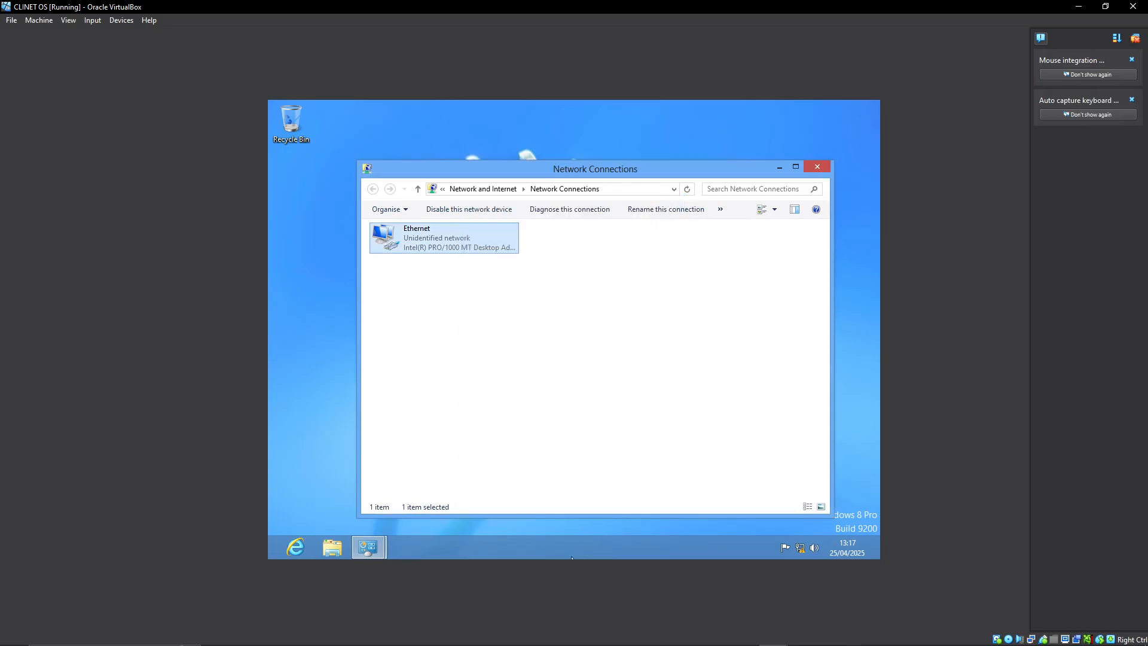
left_click(751, 639)
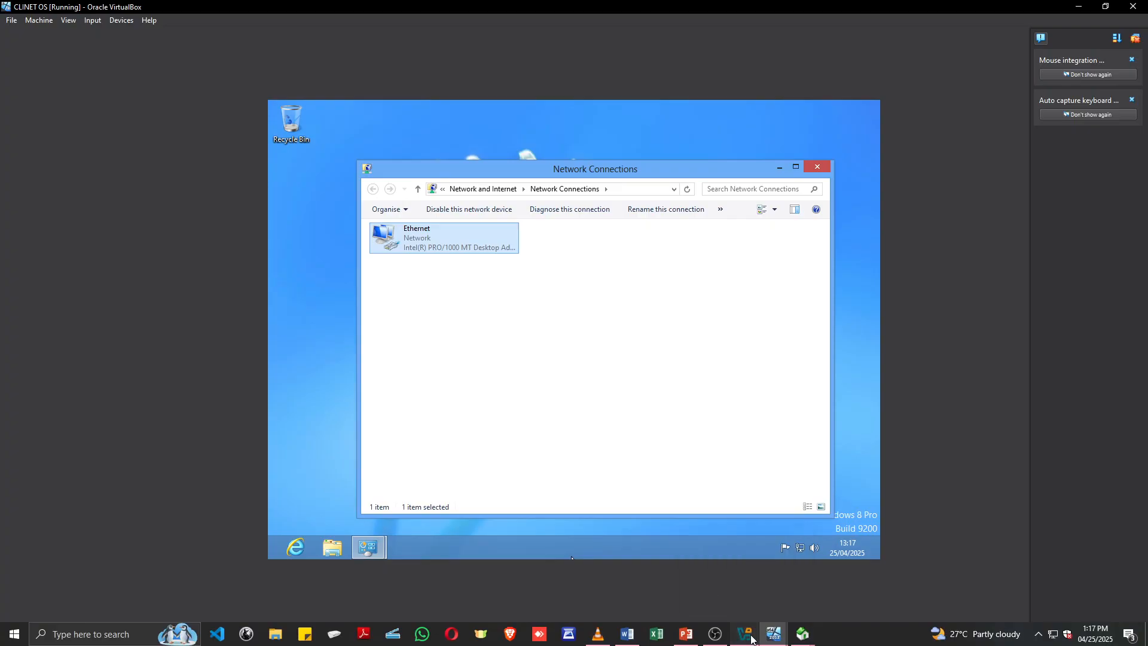
left_click(751, 639)
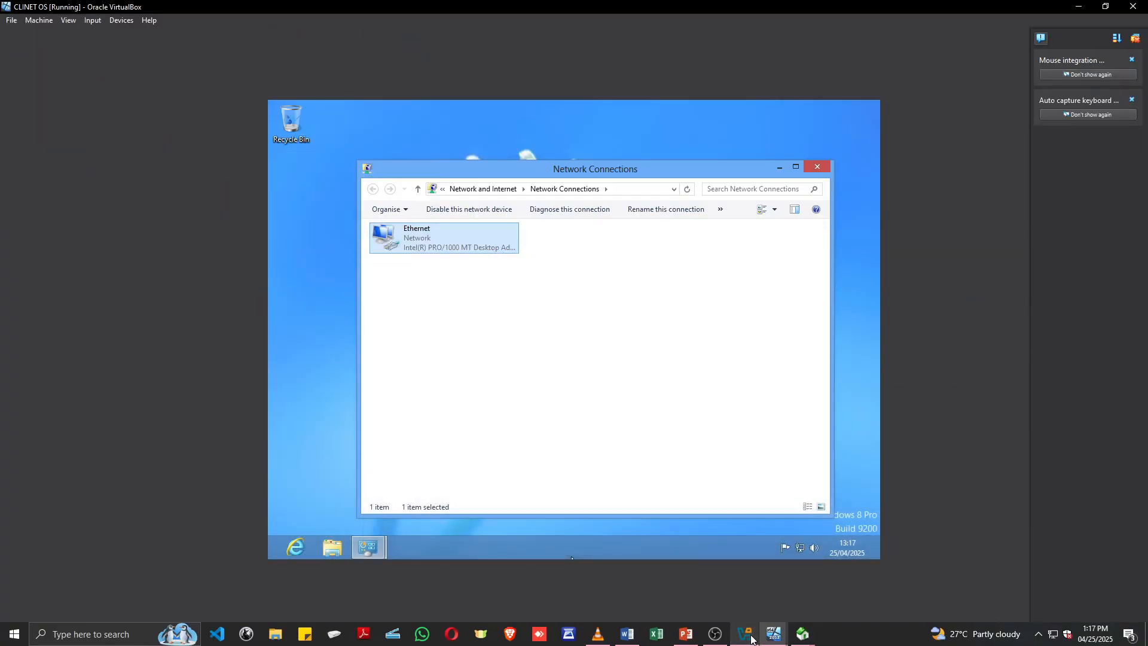
left_click(551, 381)
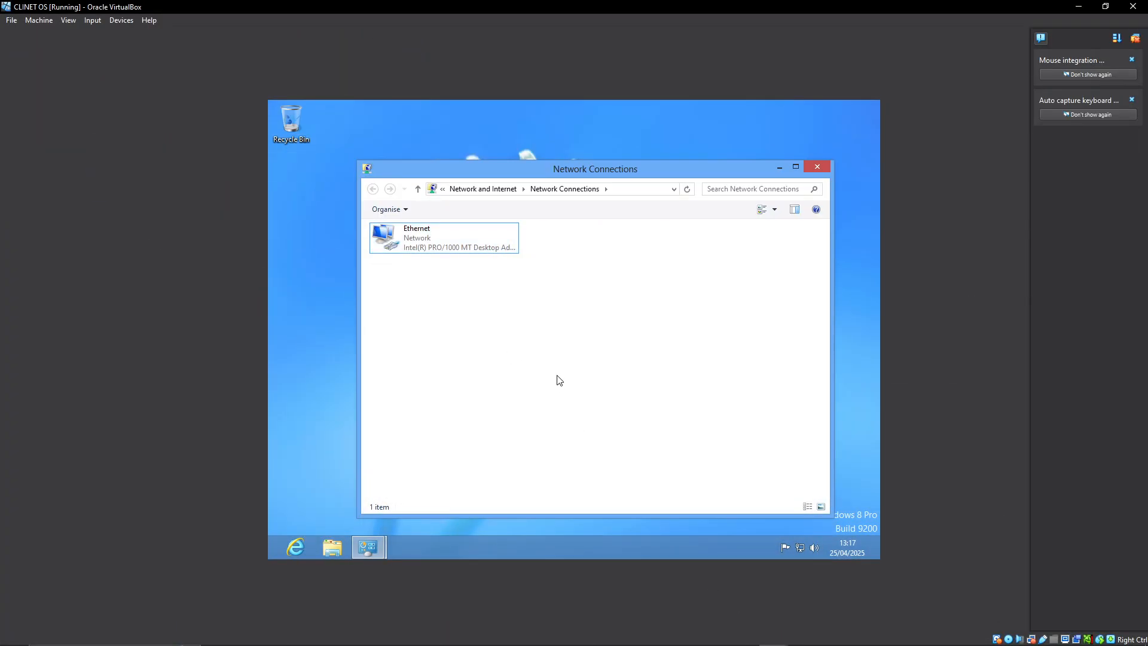
Launch cmd through the Run dialog on the client and write the command ping 192.168.0.10 without executing it.
key("super+r")
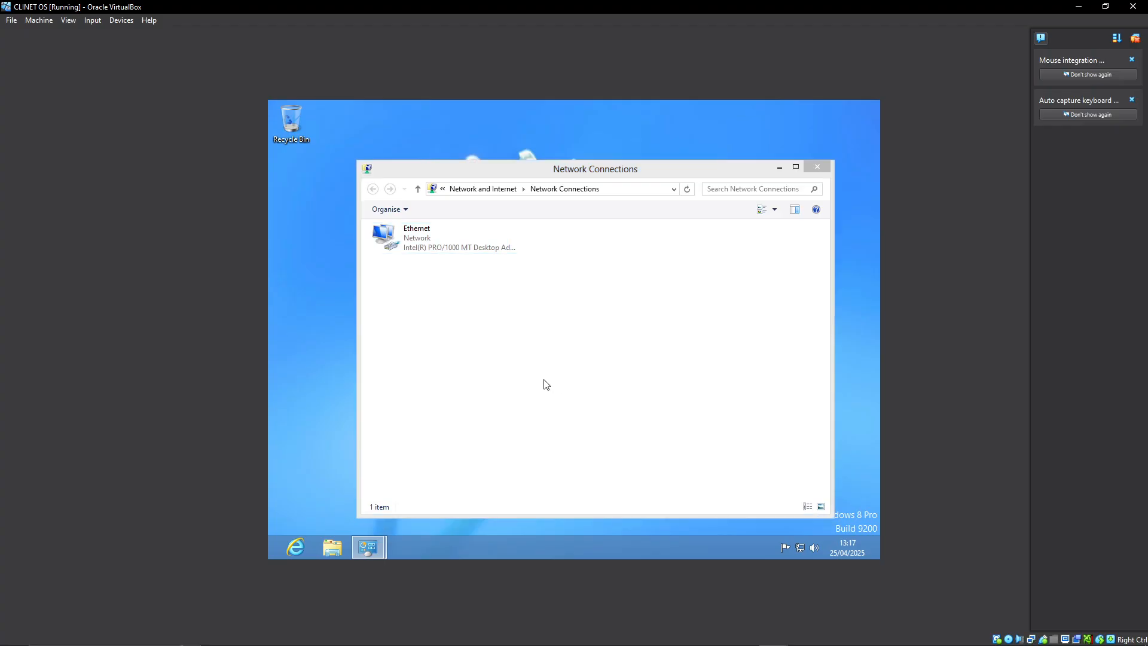
left_click(363, 473)
double_click(333, 472)
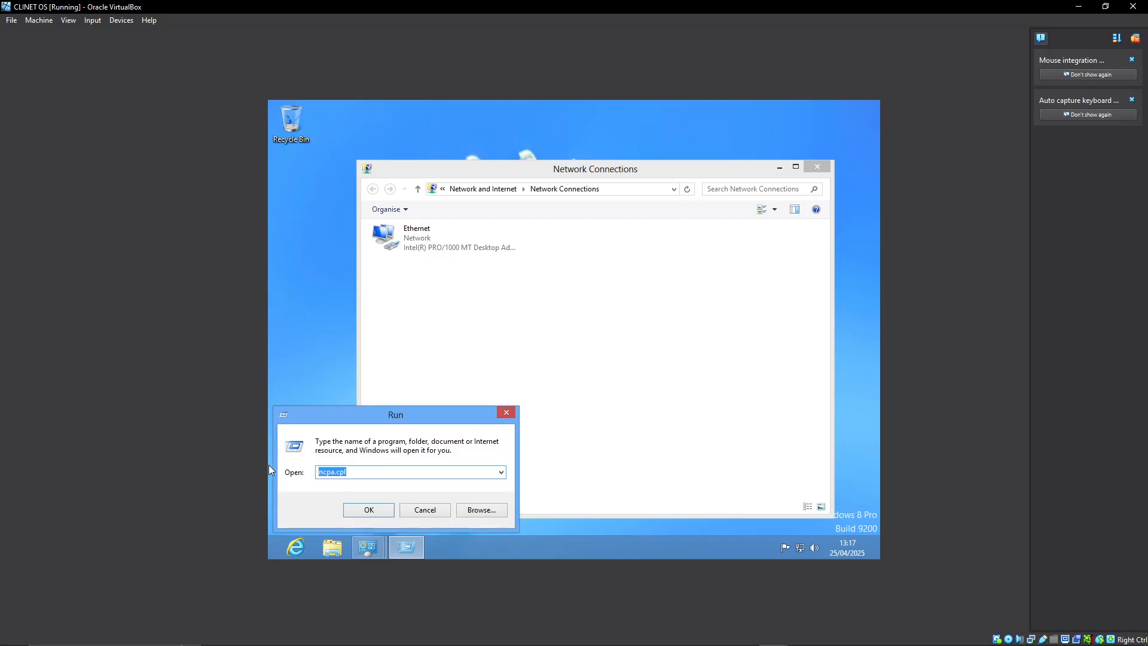
type("ping")
key("BackSpace")
key("BackSpace")
key("BackSpace")
key("BackSpace")
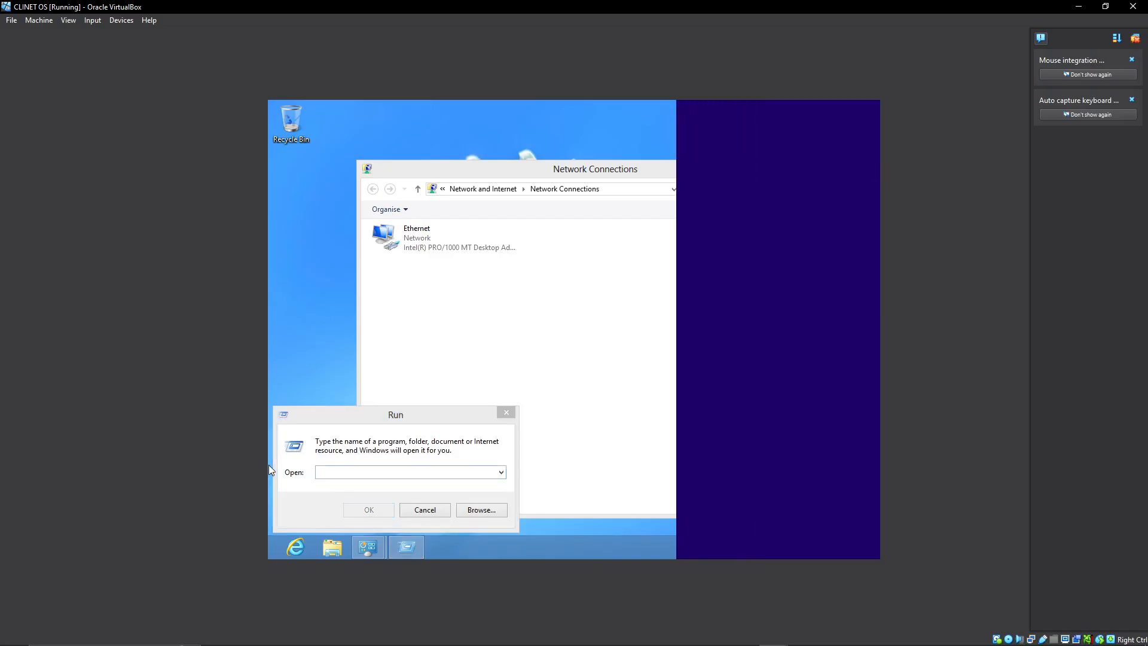
left_click(770, 336)
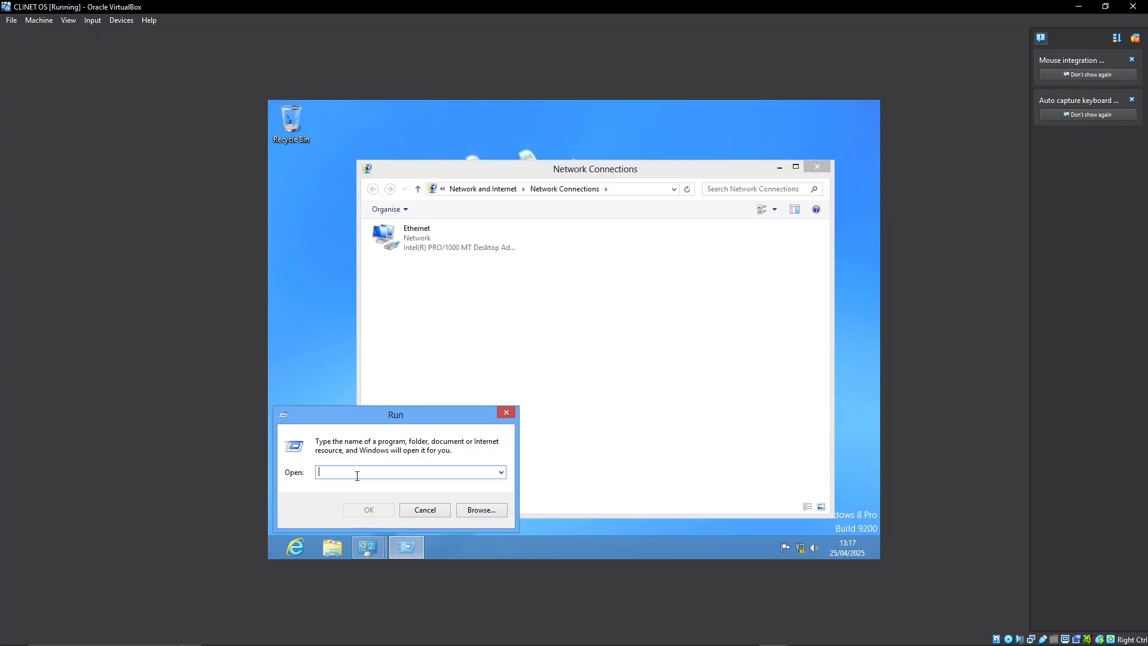
type("cmd")
left_click(359, 509)
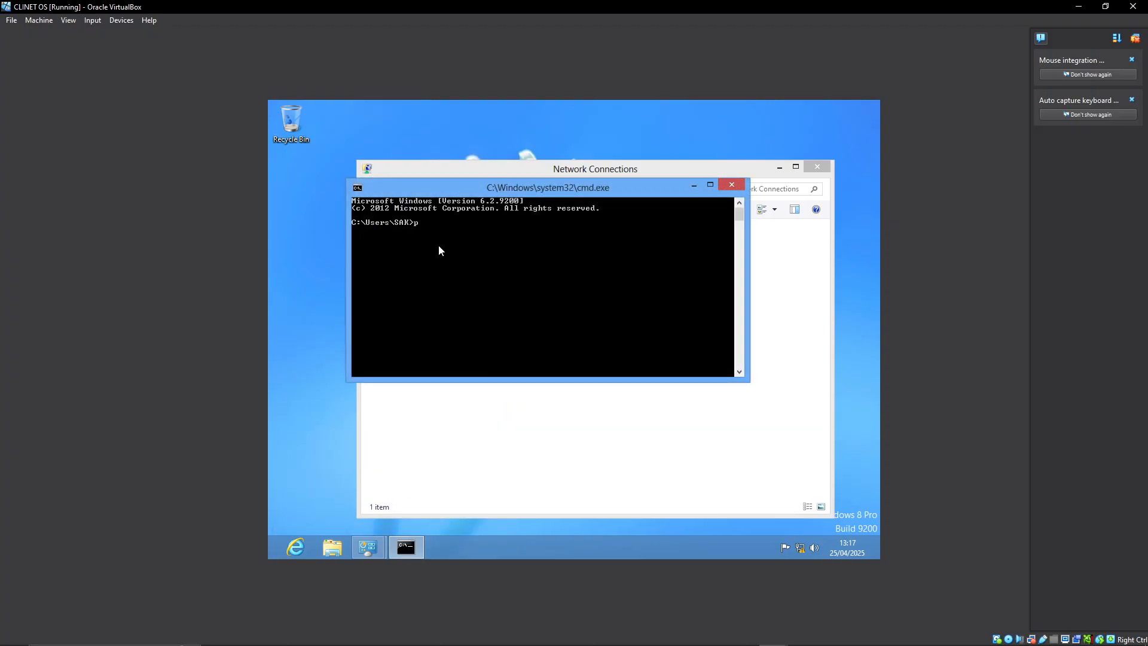
type("ping 192.168.0.10")
mouse_move(730, 643)
left_click(686, 633)
left_click(565, 458)
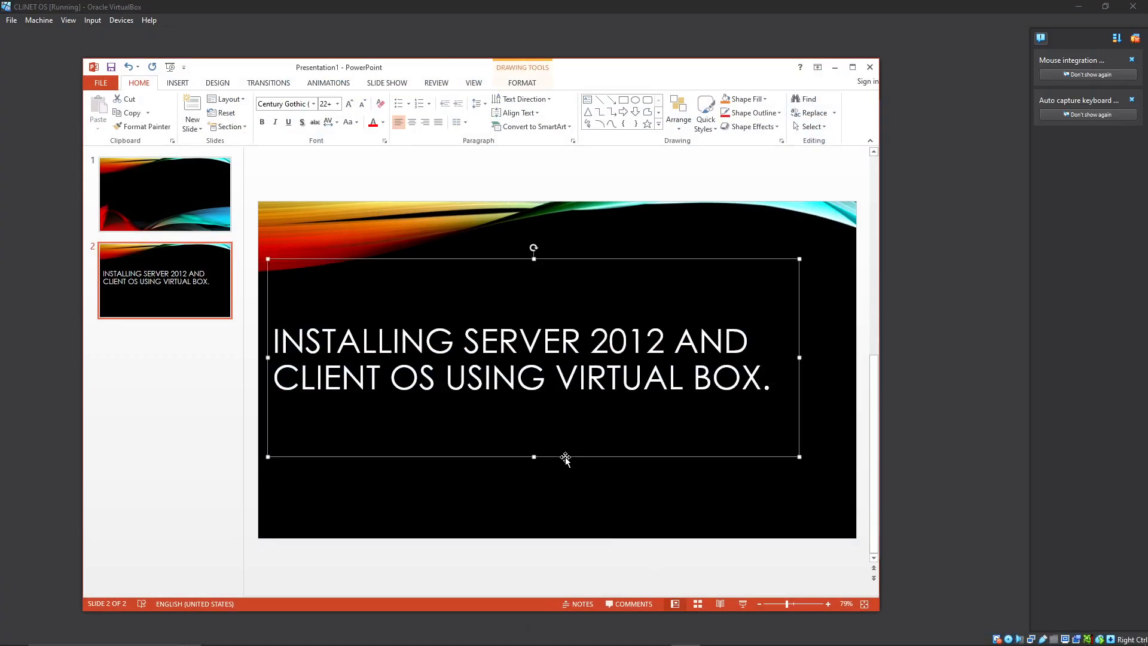
left_click(522, 378)
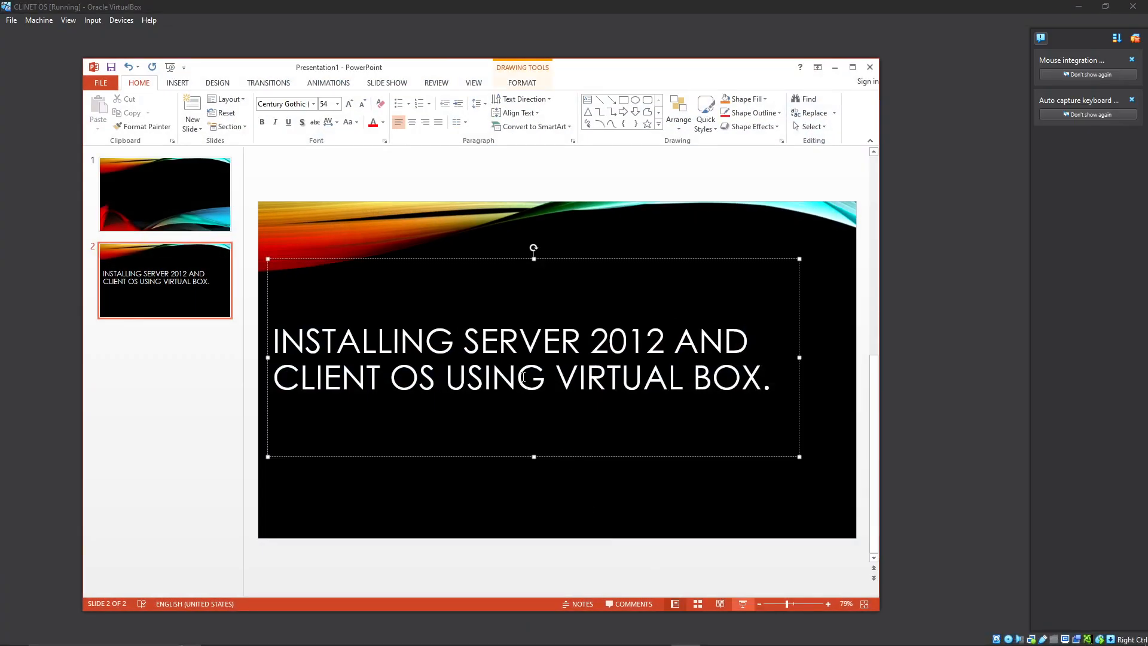
Return to the client's Command Prompt and execute the ping to 192.168.0.10.
left_click(442, 243)
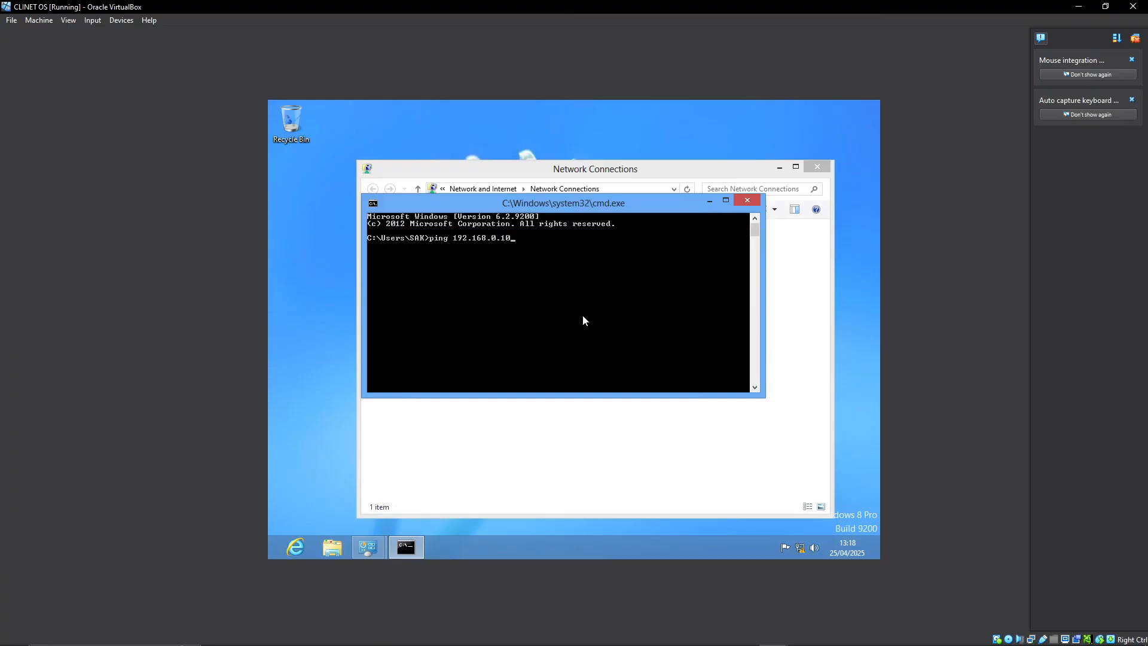
key("Return")
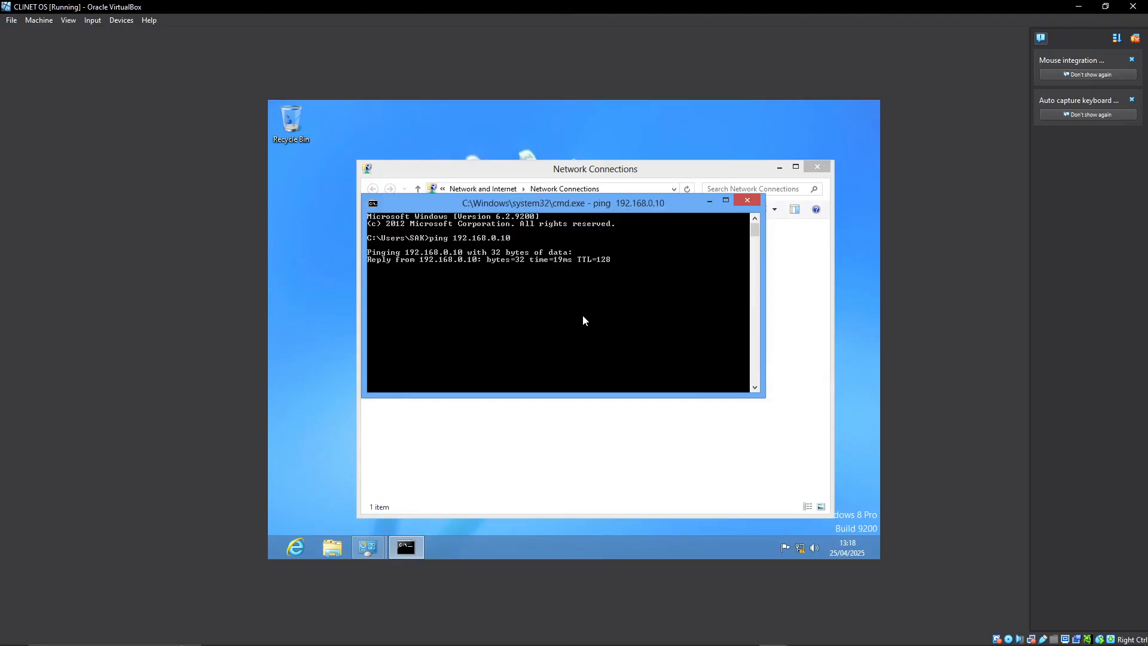
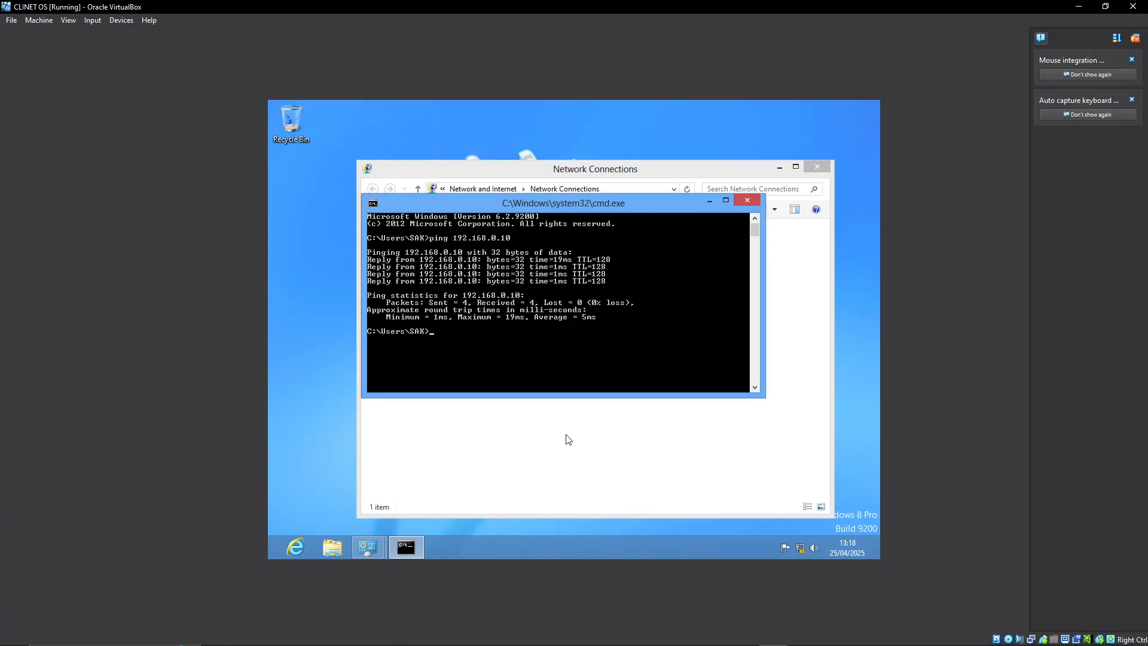
Switch to the SERVER virtual machine and unlock the Administrator session by entering the account password.
mouse_move(741, 643)
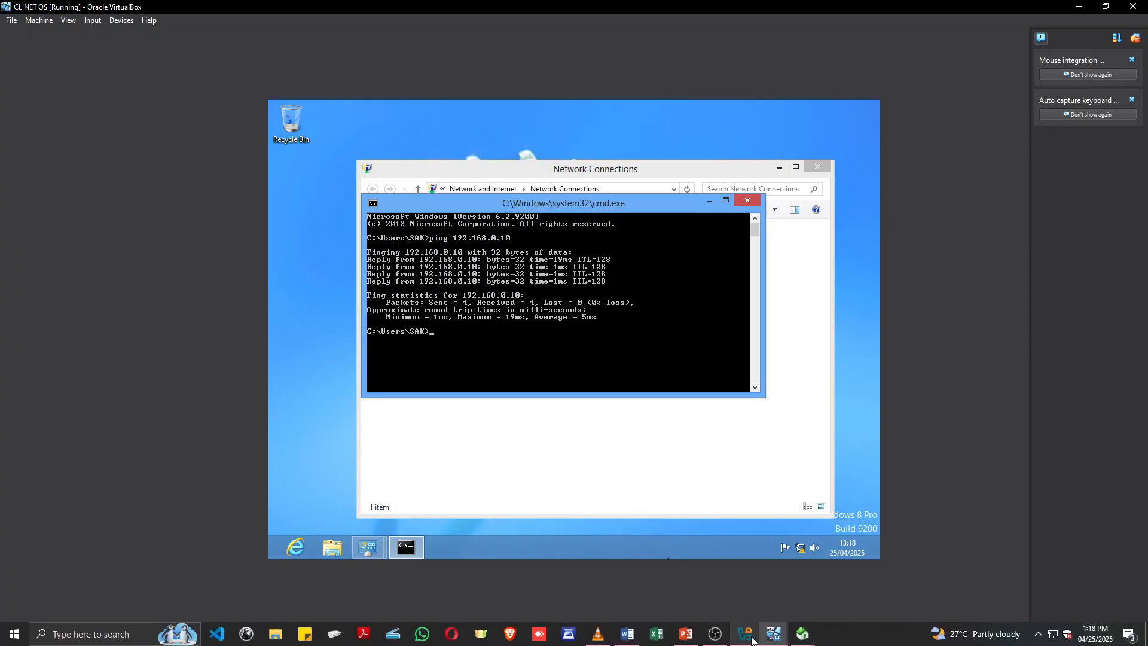
left_click(700, 577)
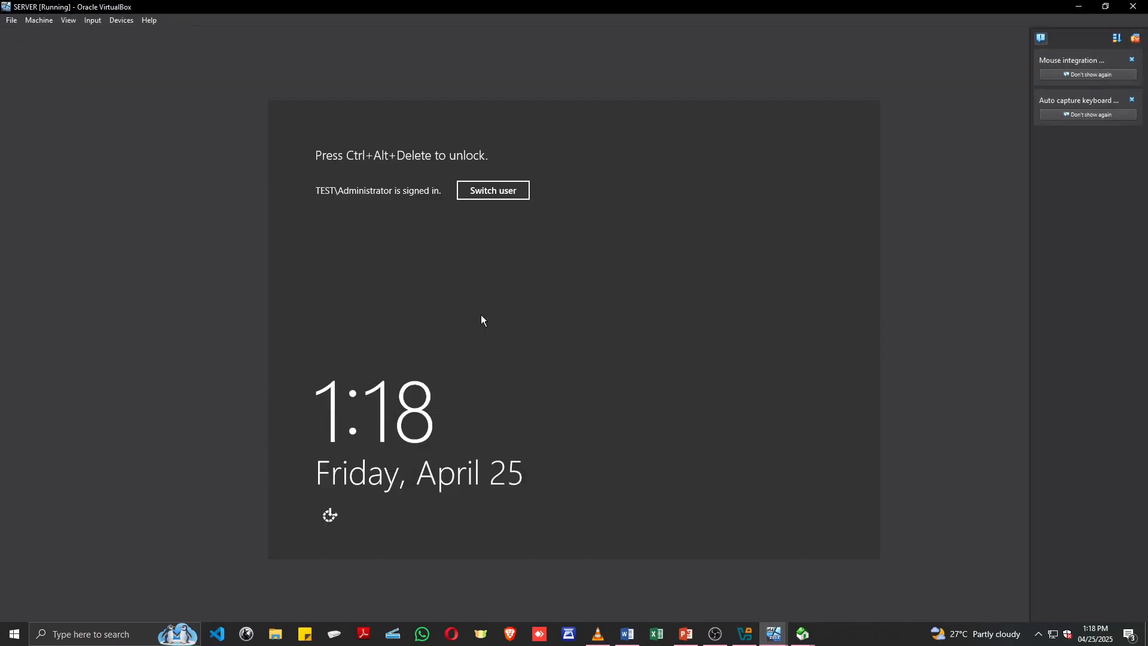
left_click(93, 20)
mouse_move(108, 34)
left_click(215, 64)
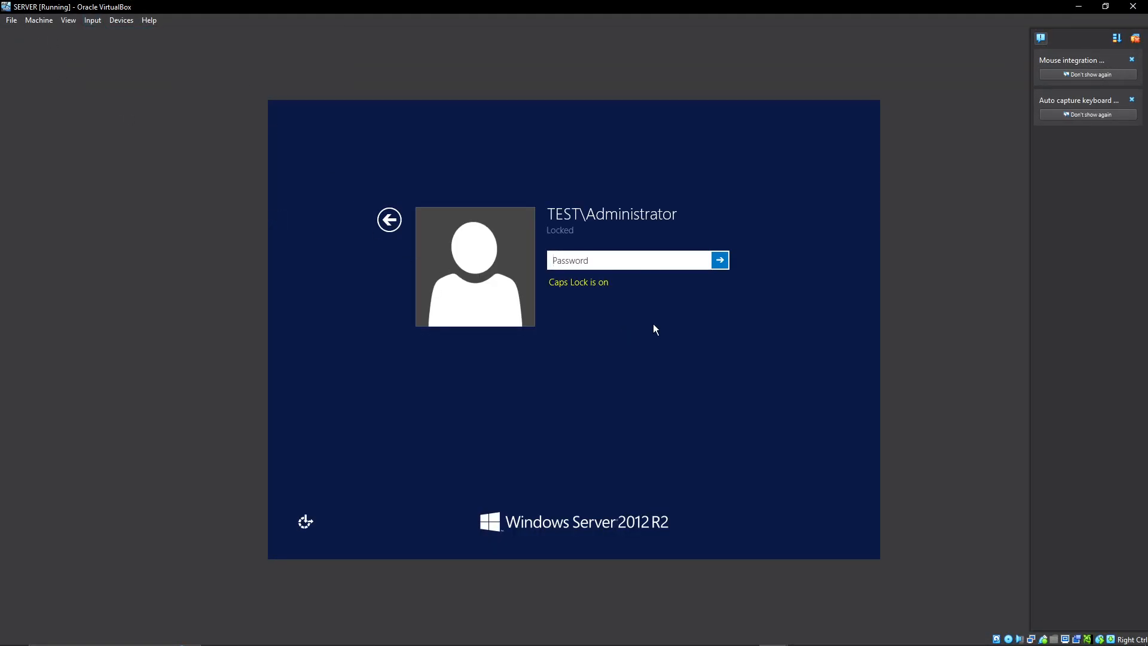
type("Password123")
key("Return")
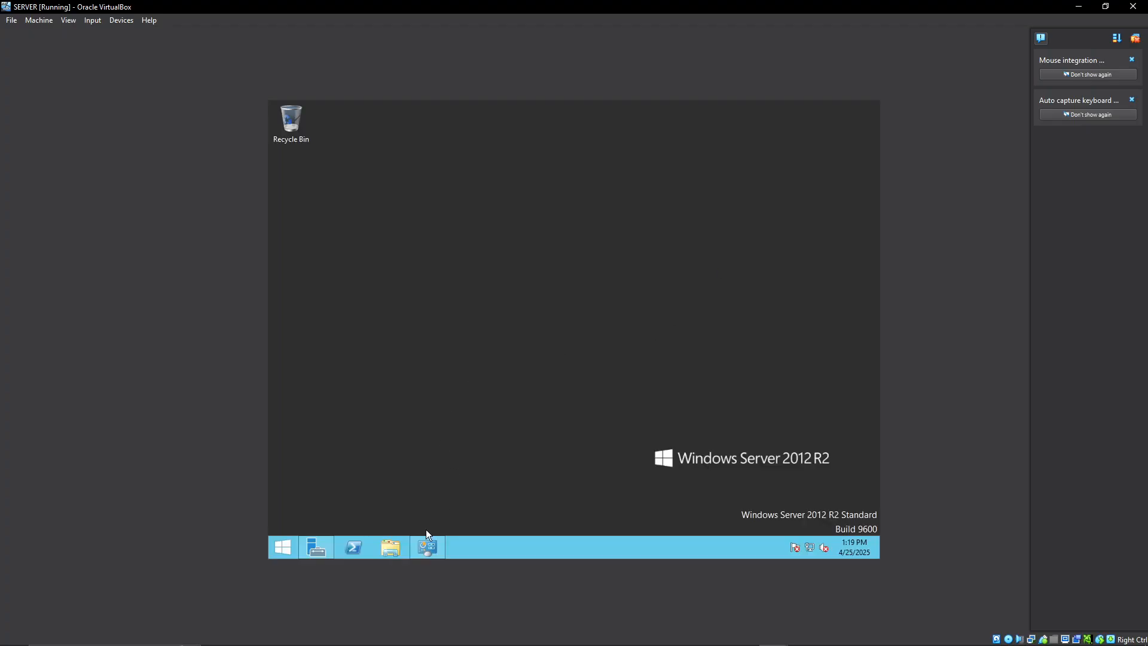
Launch CMD through the Run dialog on the server and ping 192.168.0.16.
key("super+r")
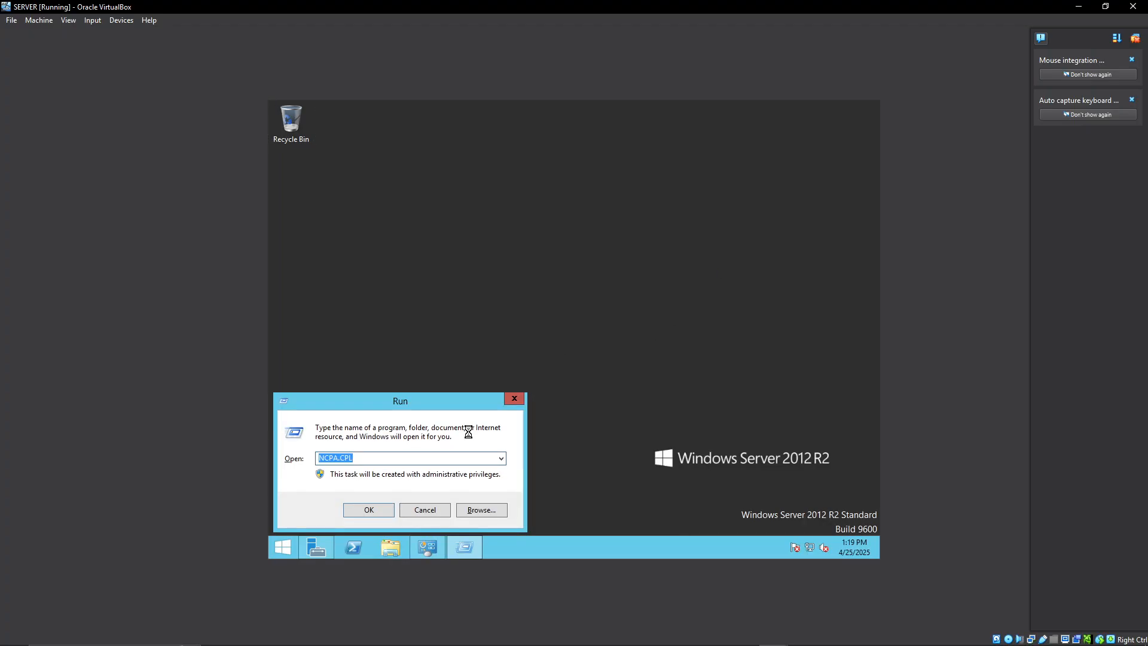
type("CMF")
key("BackSpace")
type("D")
key("Return")
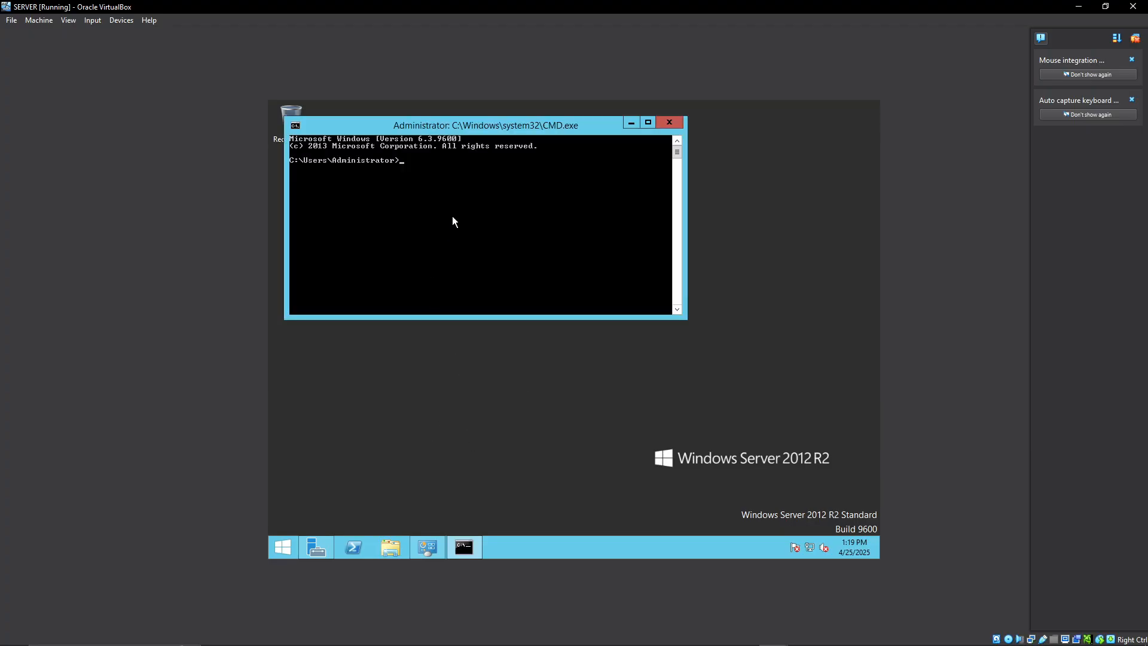
type("PING 192.168.0.16")
key("Return")
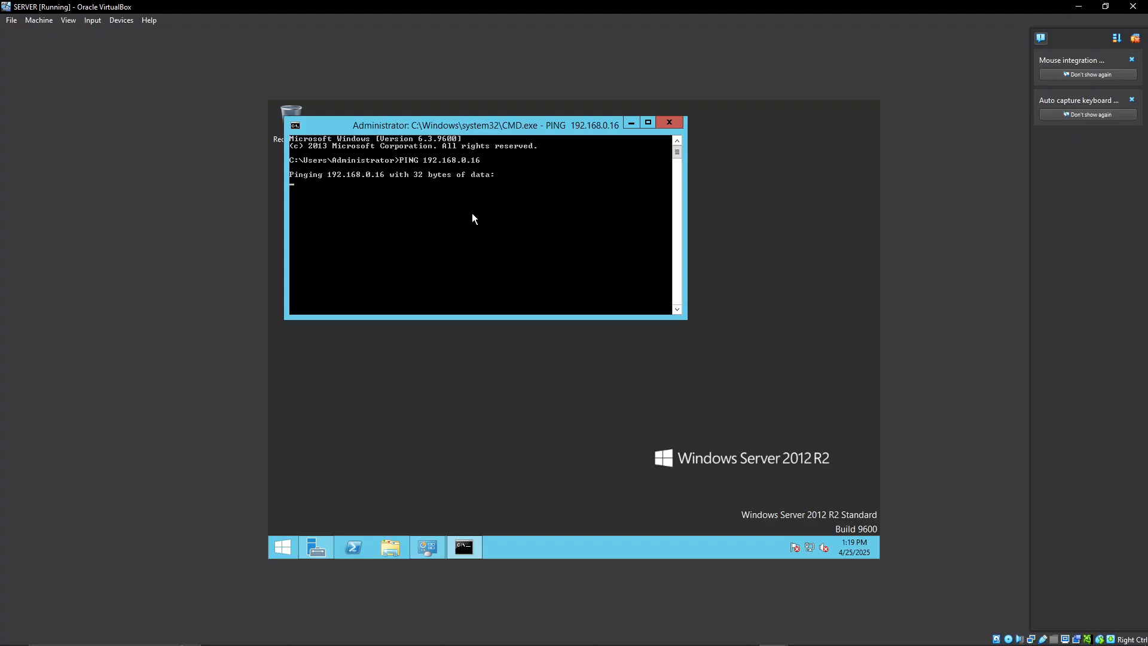
left_click(687, 635)
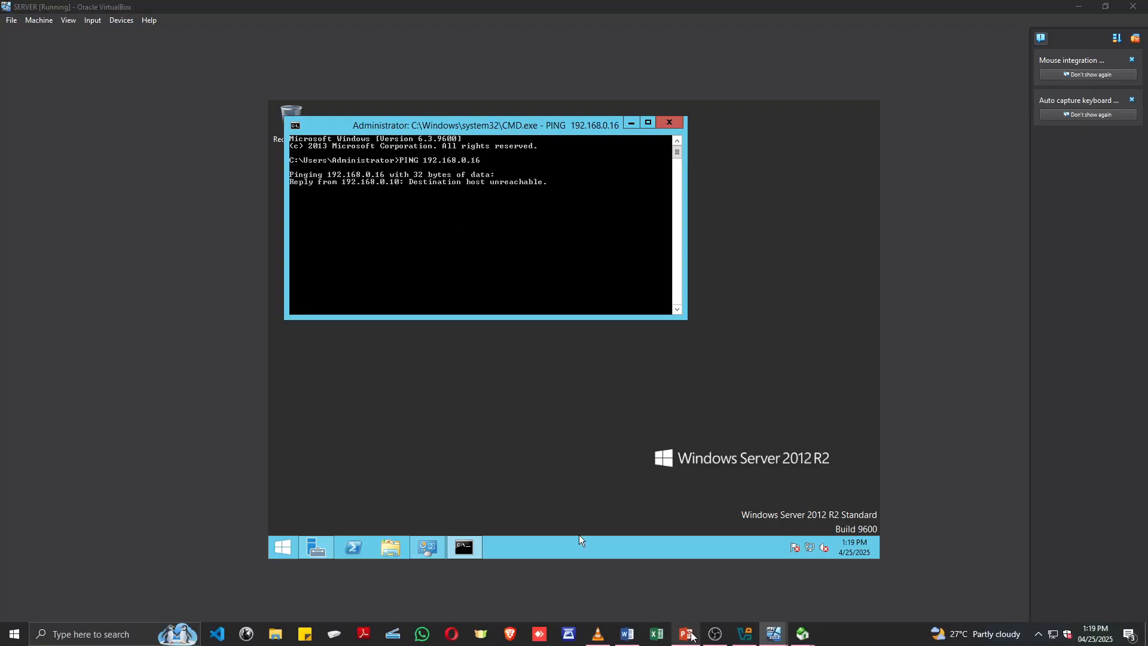
left_click(514, 421)
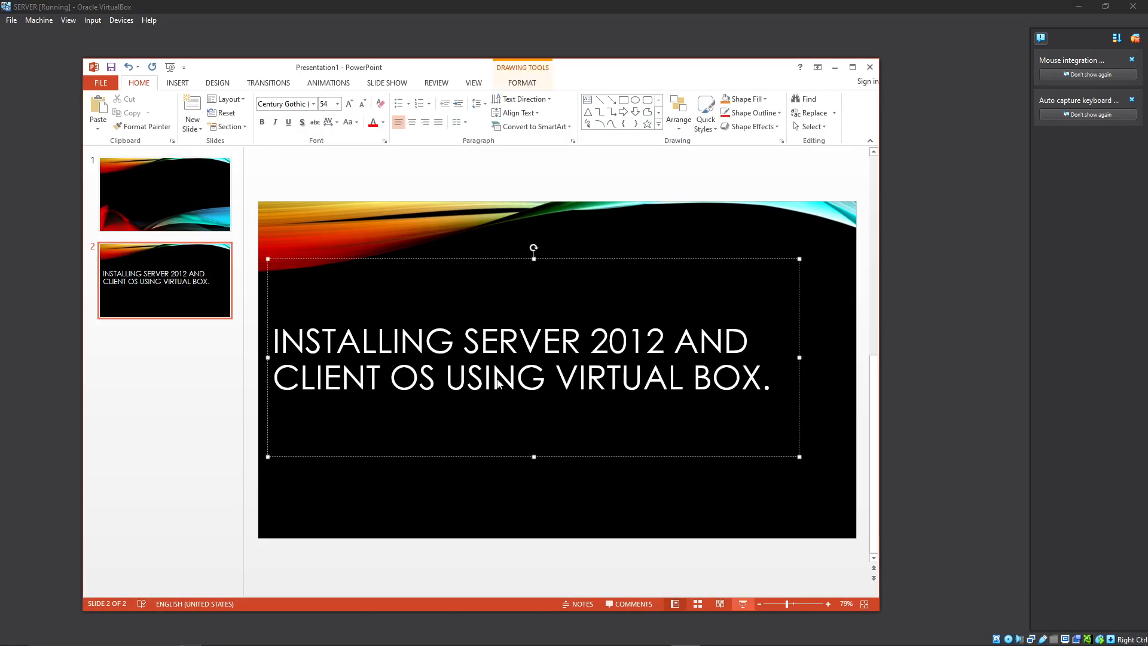
left_click(834, 68)
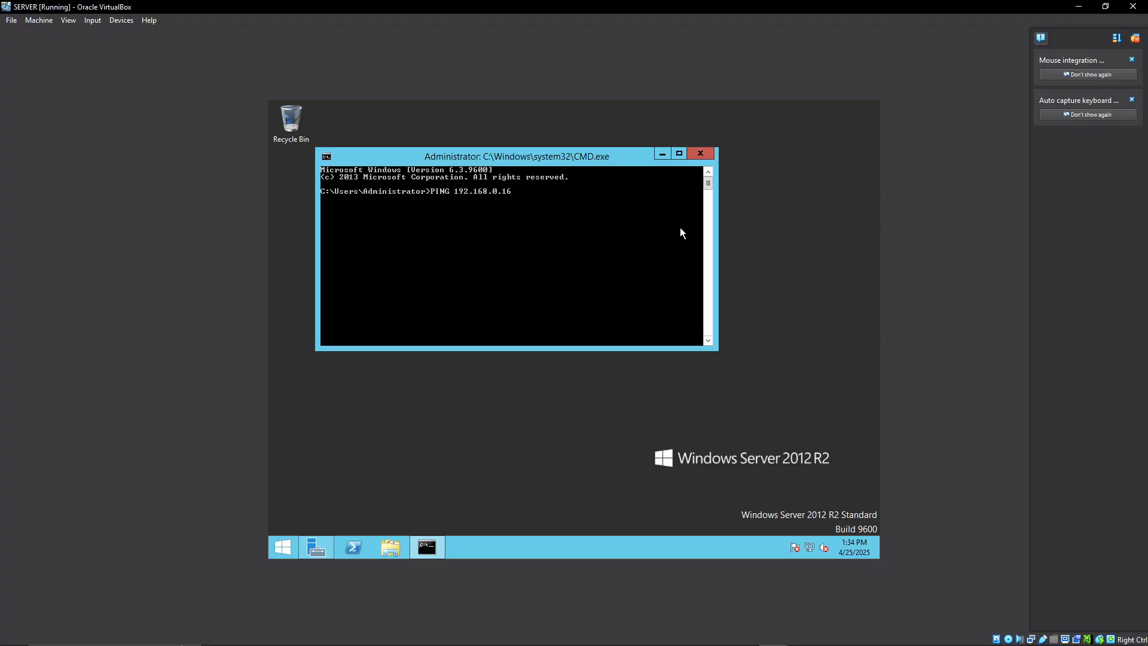
Execute the ping to 192.168.0.16 again in the server's Command Prompt.
key("Return")
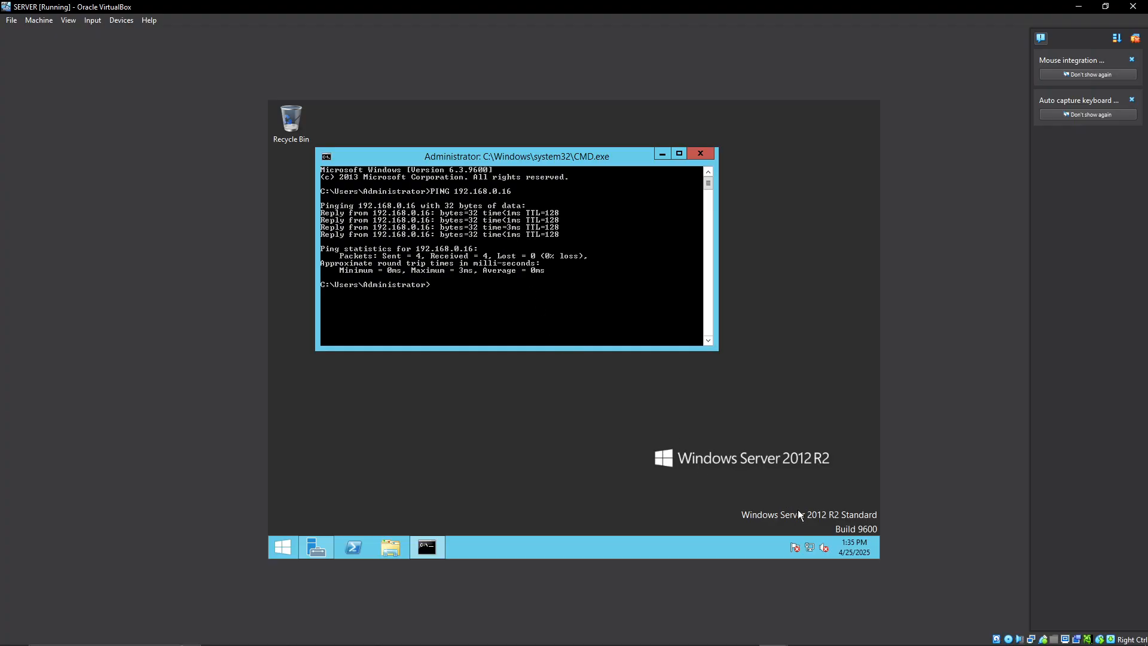
Turn on network discovery for the Private profile in the server's advanced sharing settings.
right_click(811, 548)
left_click(812, 542)
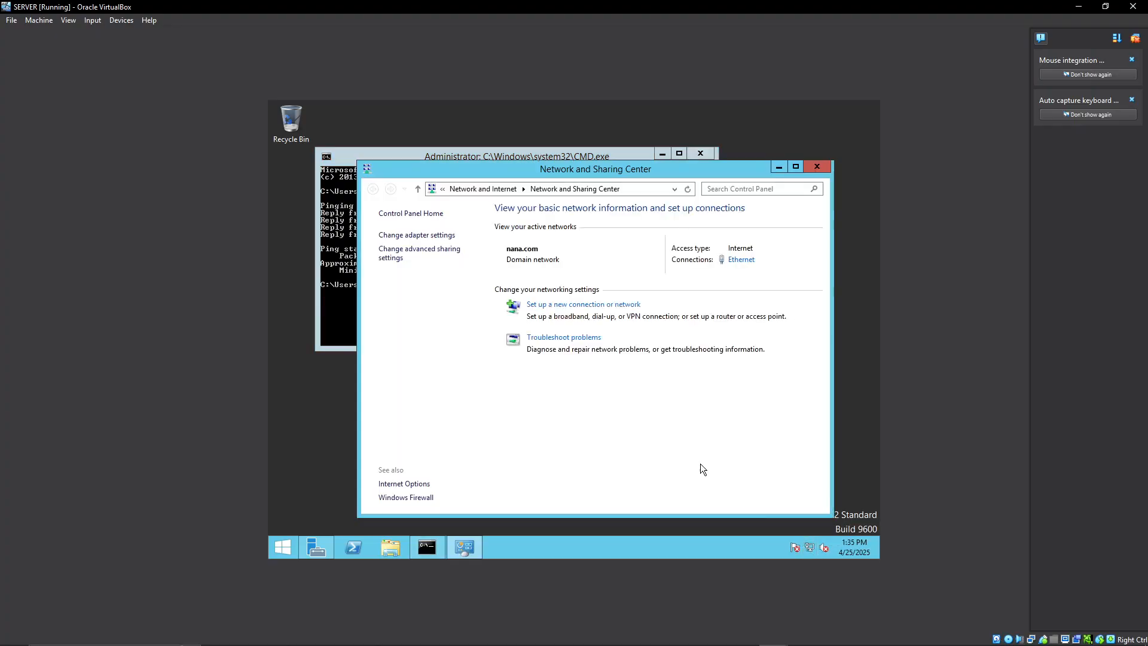
left_click(393, 253)
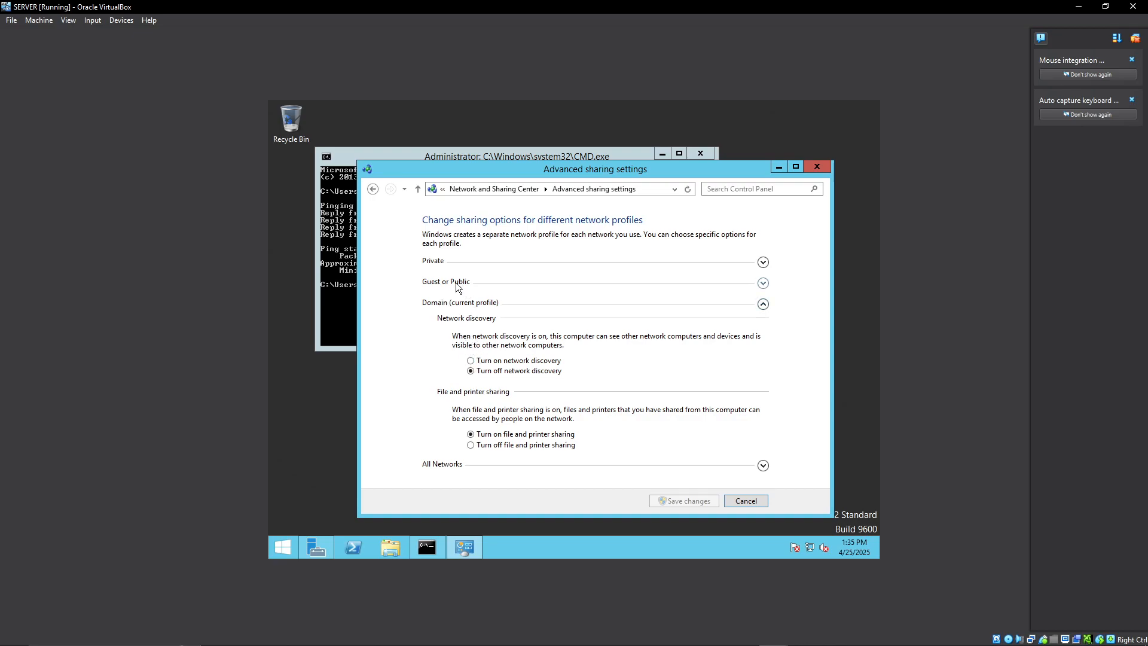
left_click(763, 262)
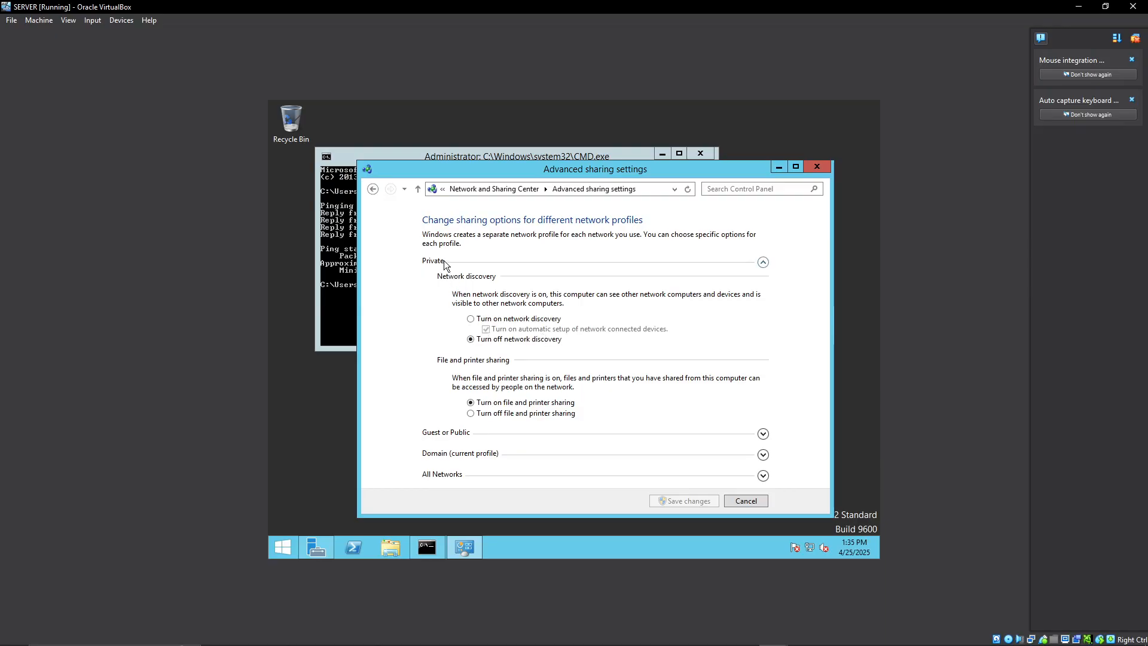
left_click(471, 319)
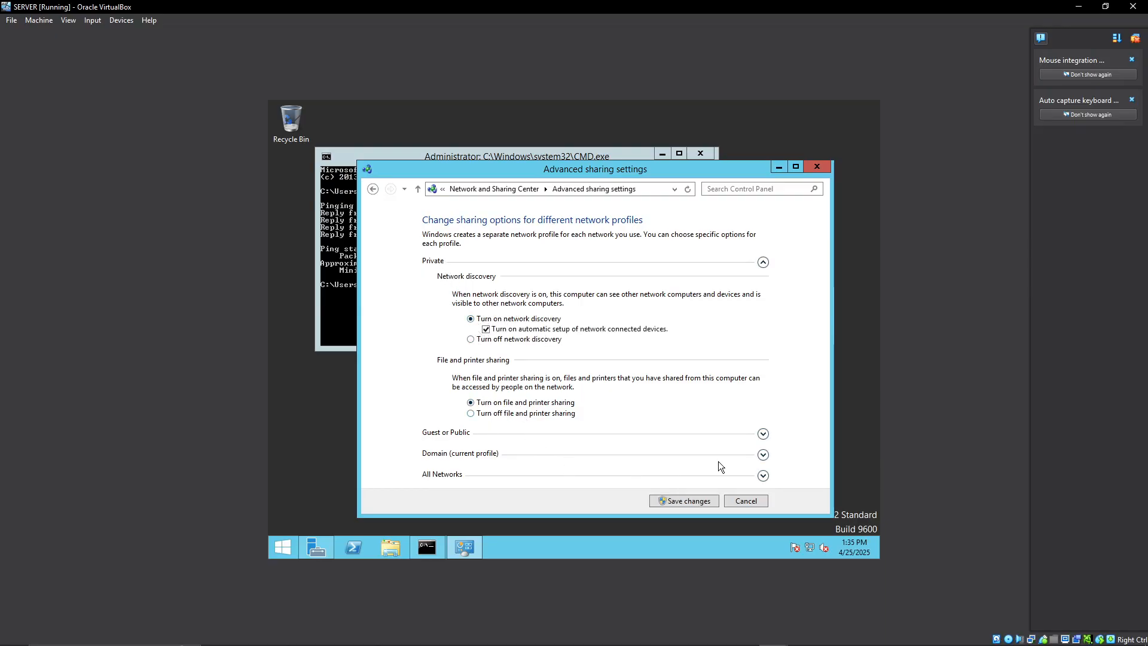
Turn on network discovery for the Guest or Public and Domain profiles, save the changes and close the Network and Sharing Center.
left_click(763, 435)
left_click(491, 339)
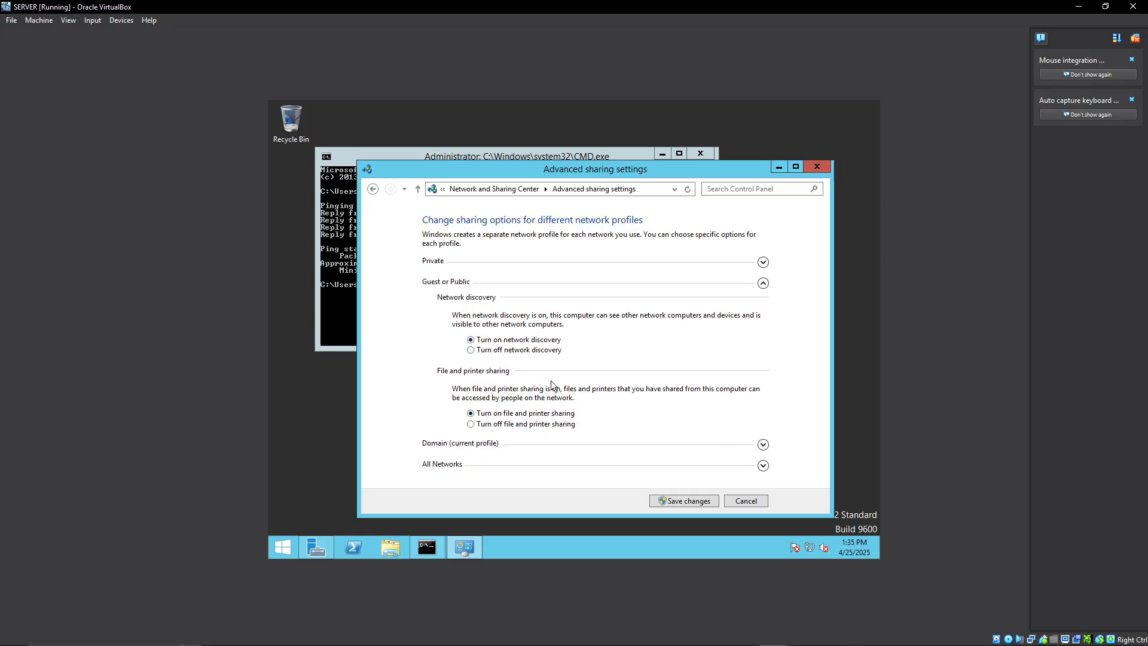
left_click(763, 445)
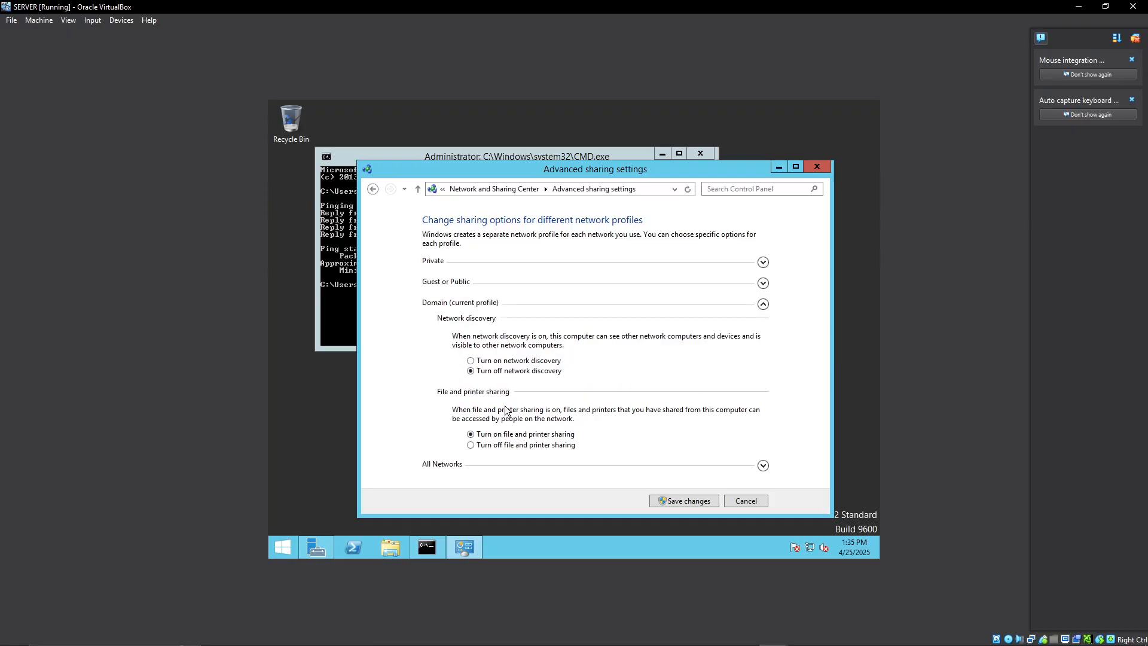
left_click(491, 360)
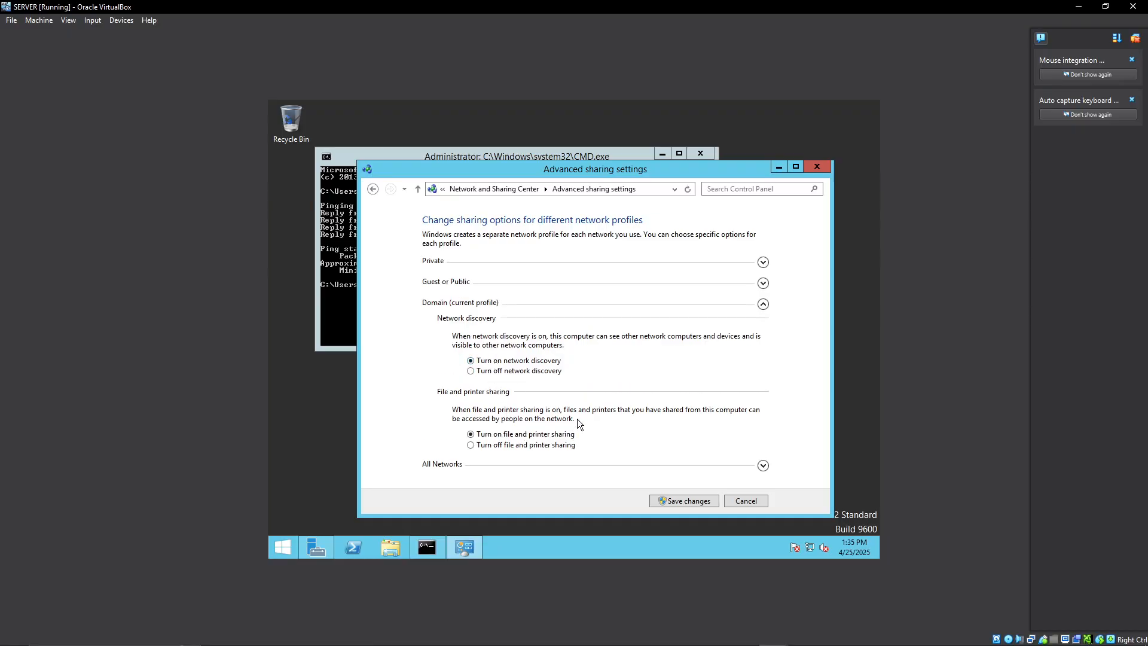
left_click(675, 501)
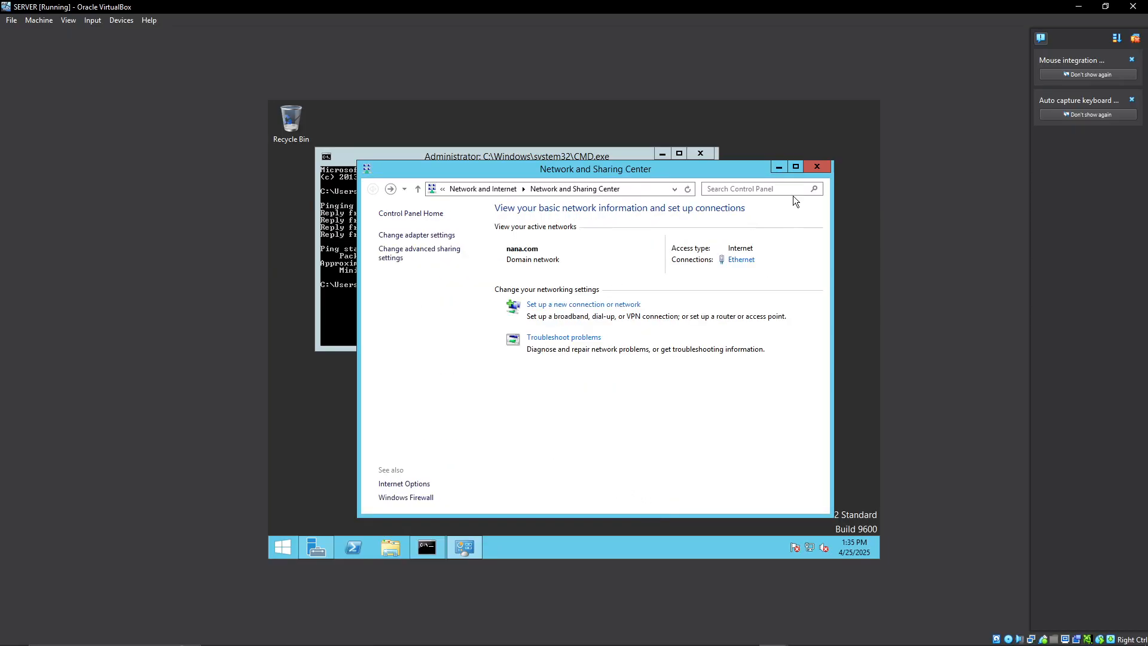
left_click(816, 167)
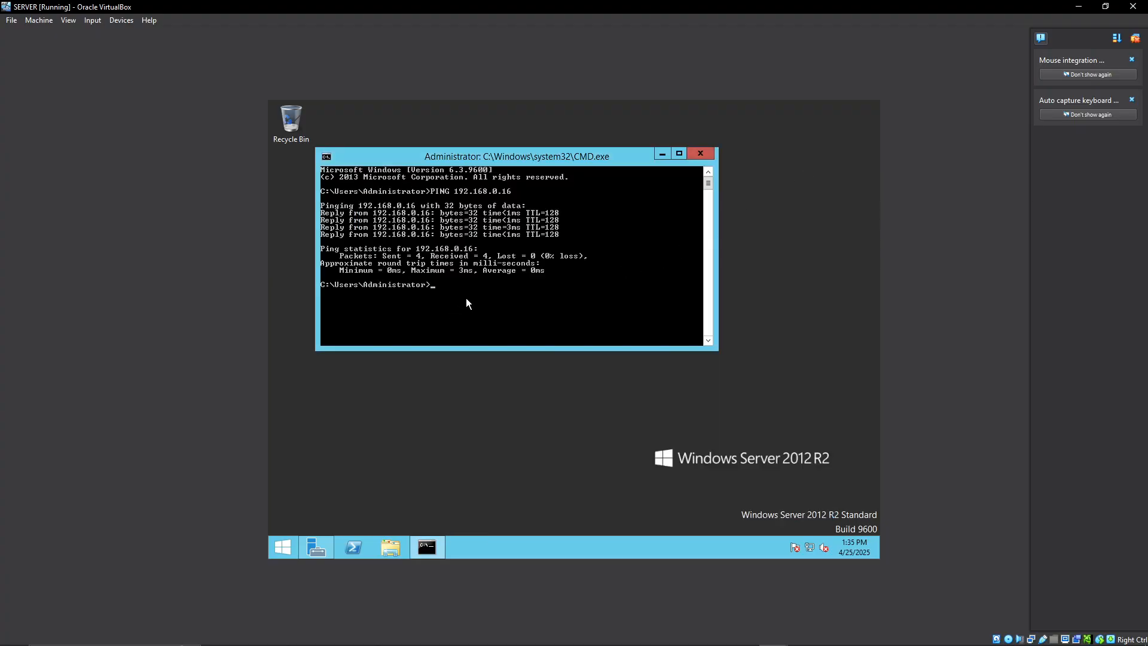
Switch to the CLINET OS virtual machine and ping 192.168.0.10 from its Command Prompt.
mouse_move(657, 643)
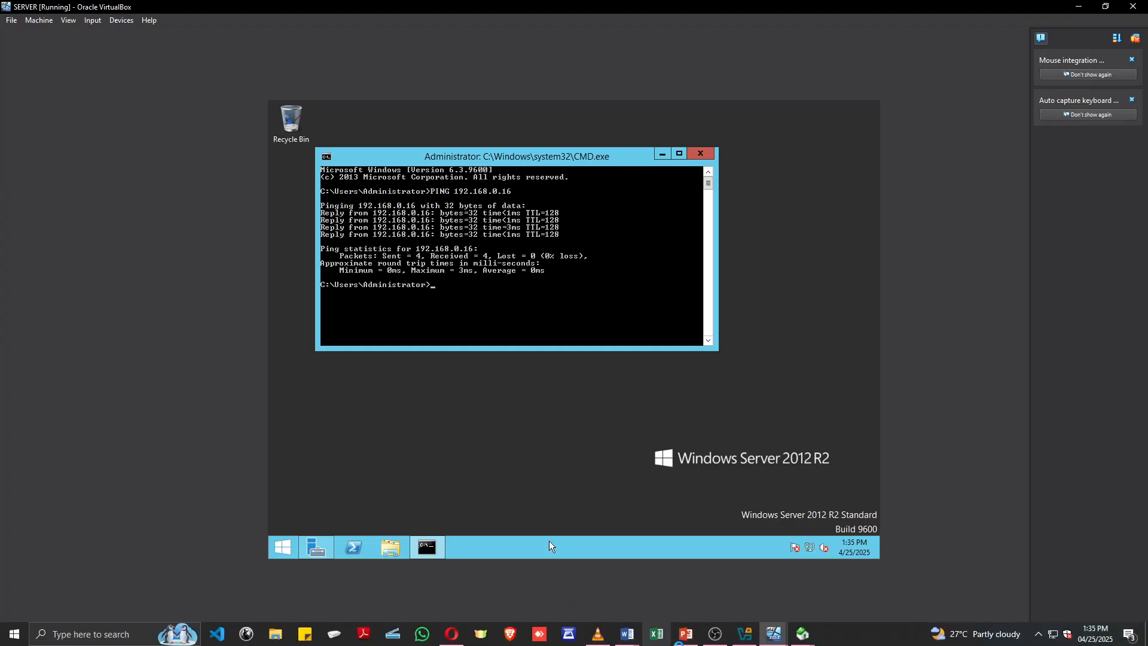
left_click(776, 635)
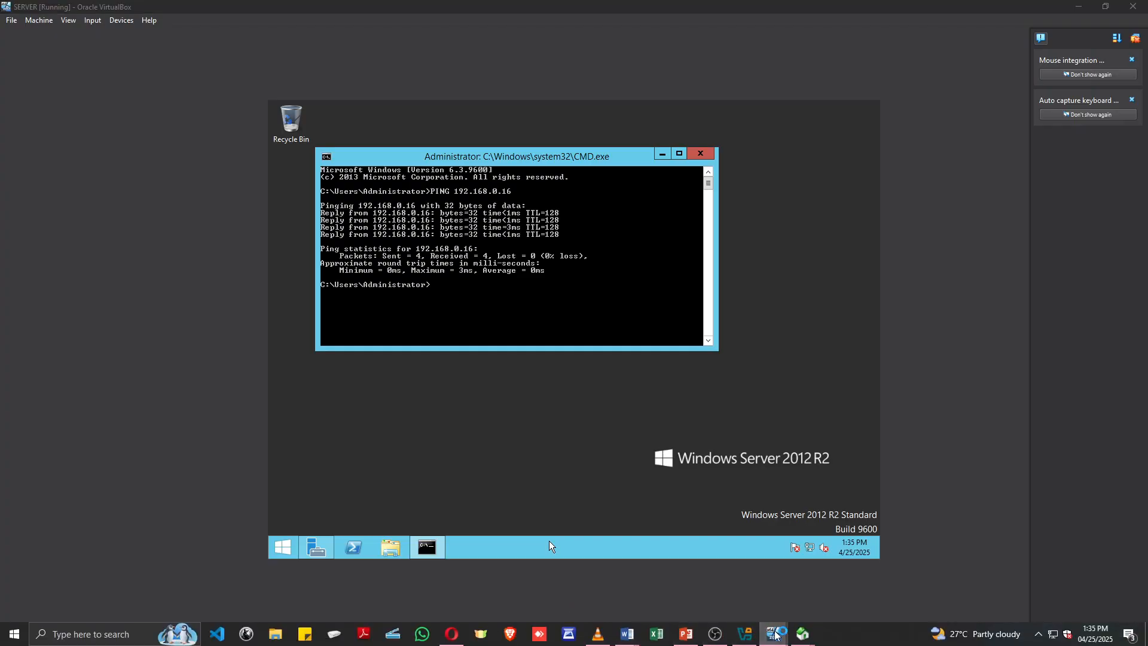
left_click(845, 589)
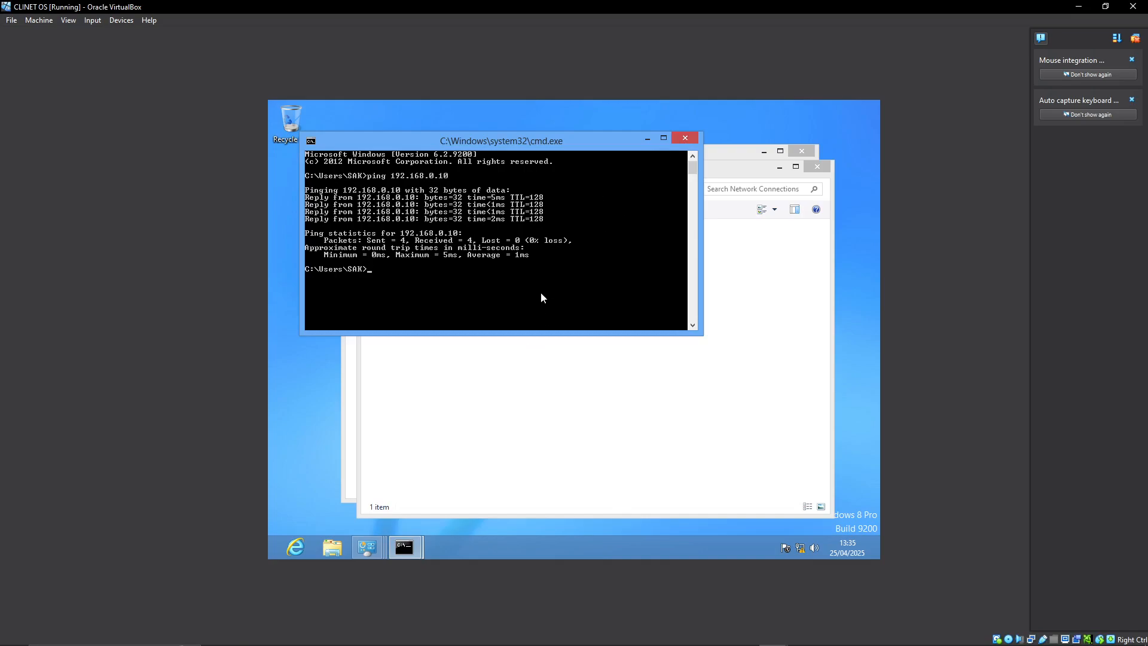
type("ping 192.168.0.10")
key("Return")
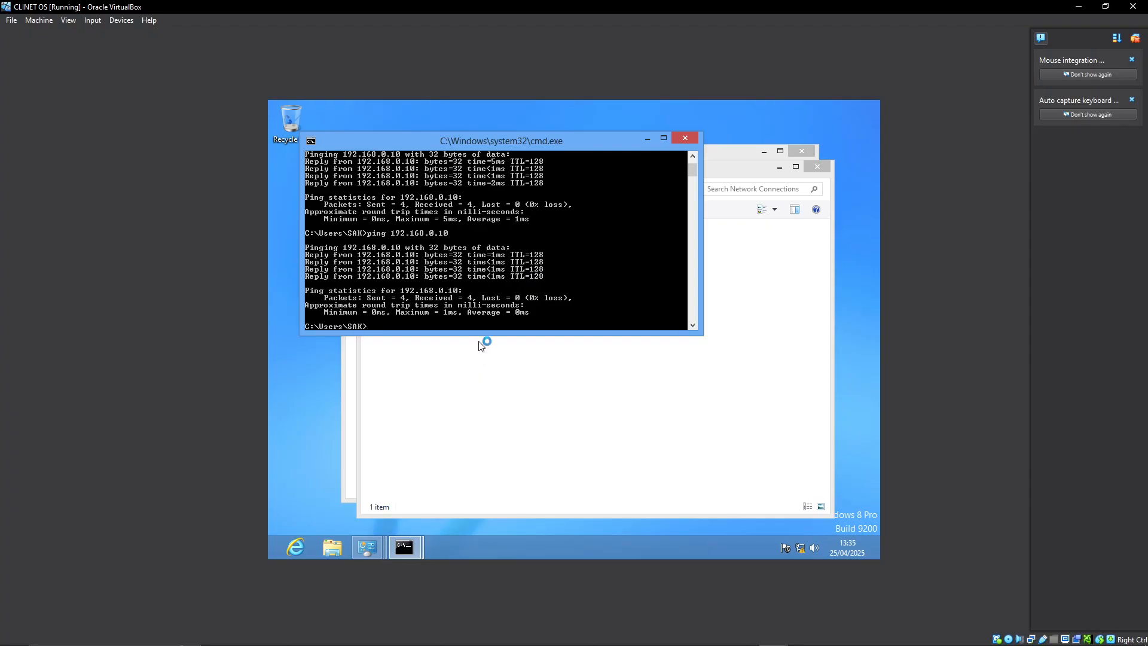
Check the client's active network and access type in the Network and Sharing Center, and close it.
right_click(800, 549)
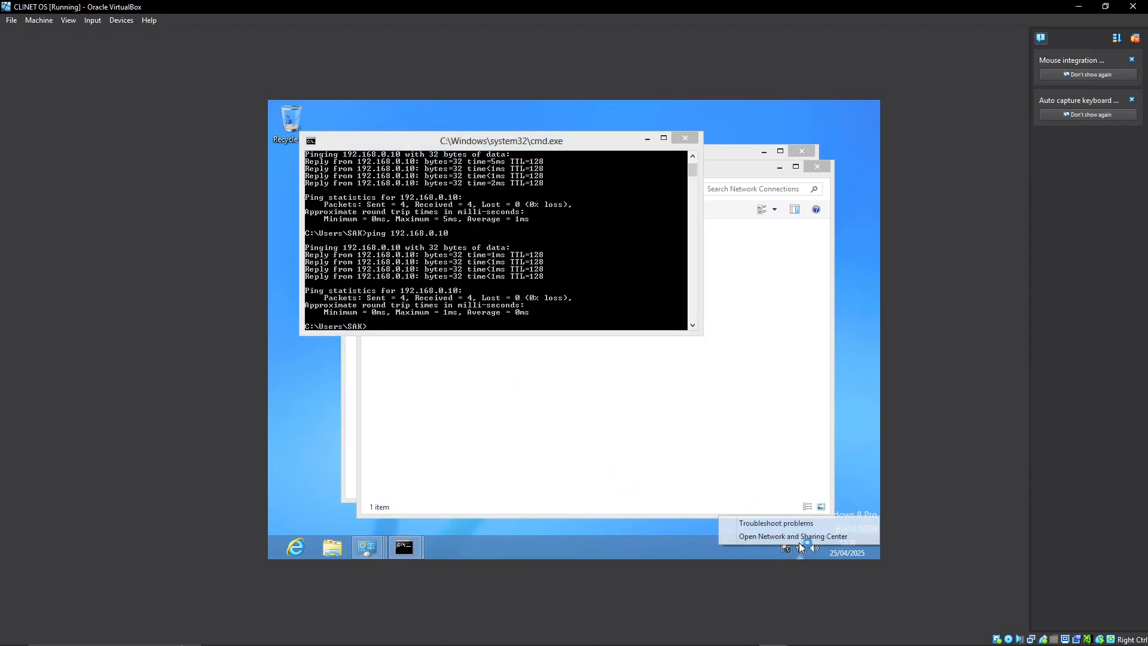
left_click(772, 535)
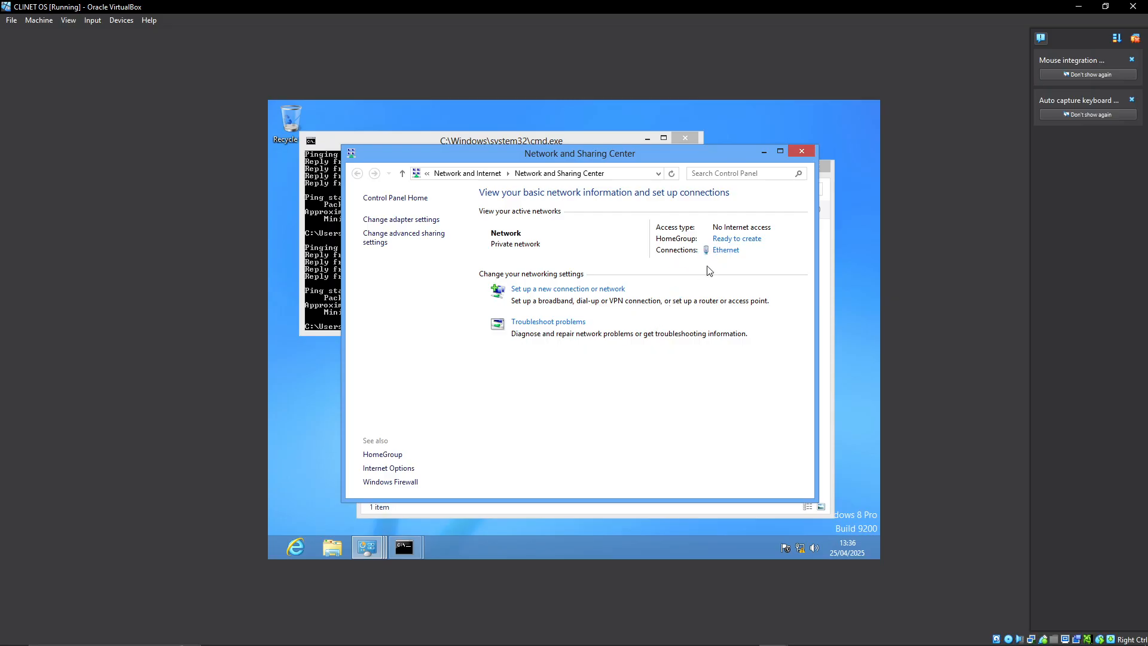
left_click(802, 152)
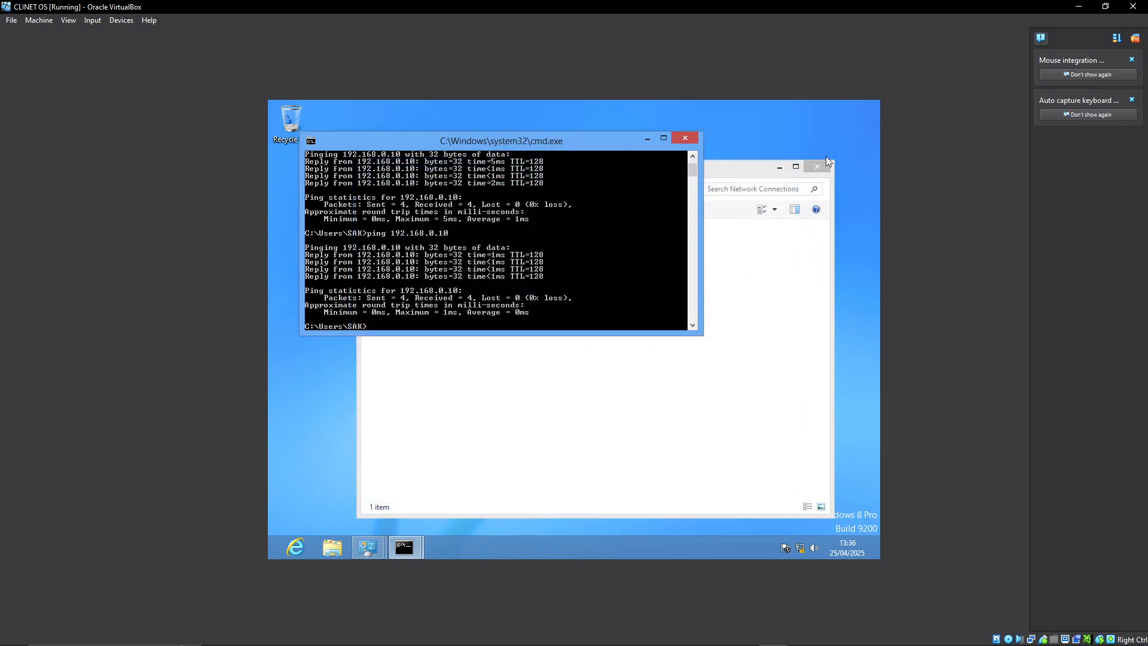
Clear the Network Connections and Command Prompt windows from the client's desktop.
left_click(819, 168)
left_click(686, 139)
left_click(673, 199)
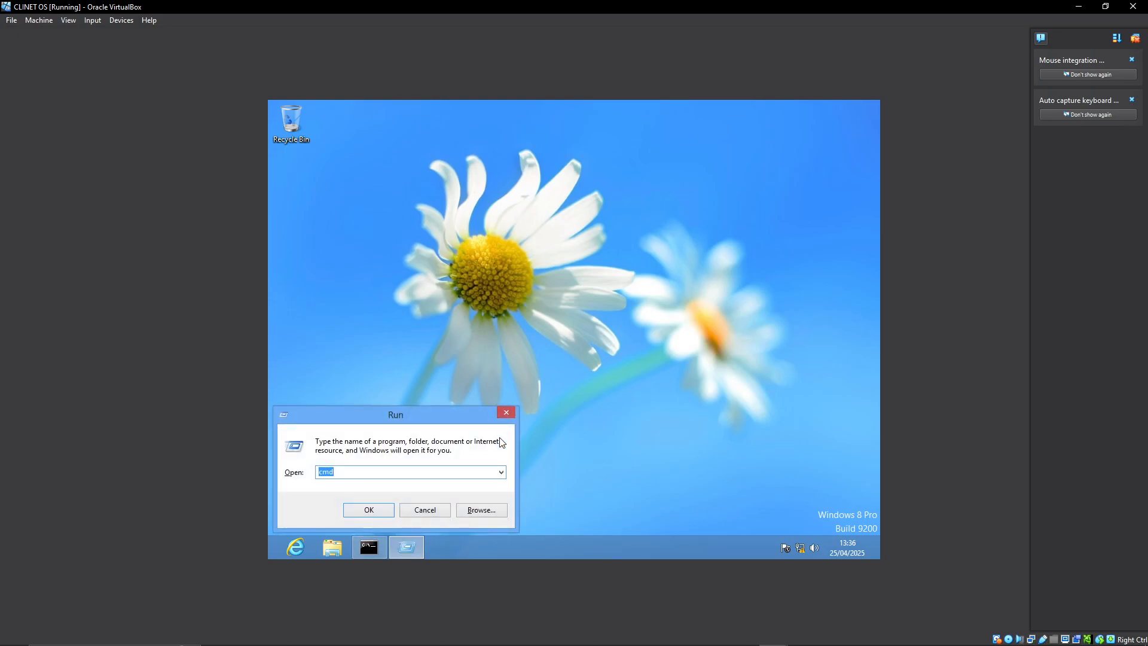
Try to open the client's System Properties by running sys.dm.cpl.
type("s.dm.cpl")
key("Return")
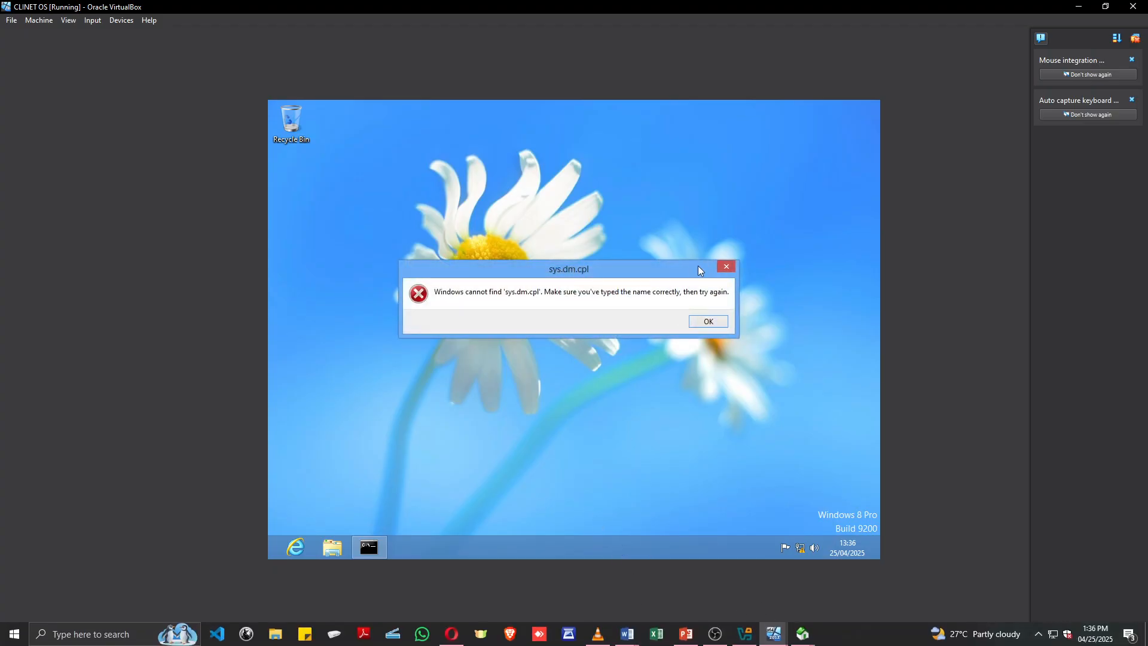
left_click(698, 321)
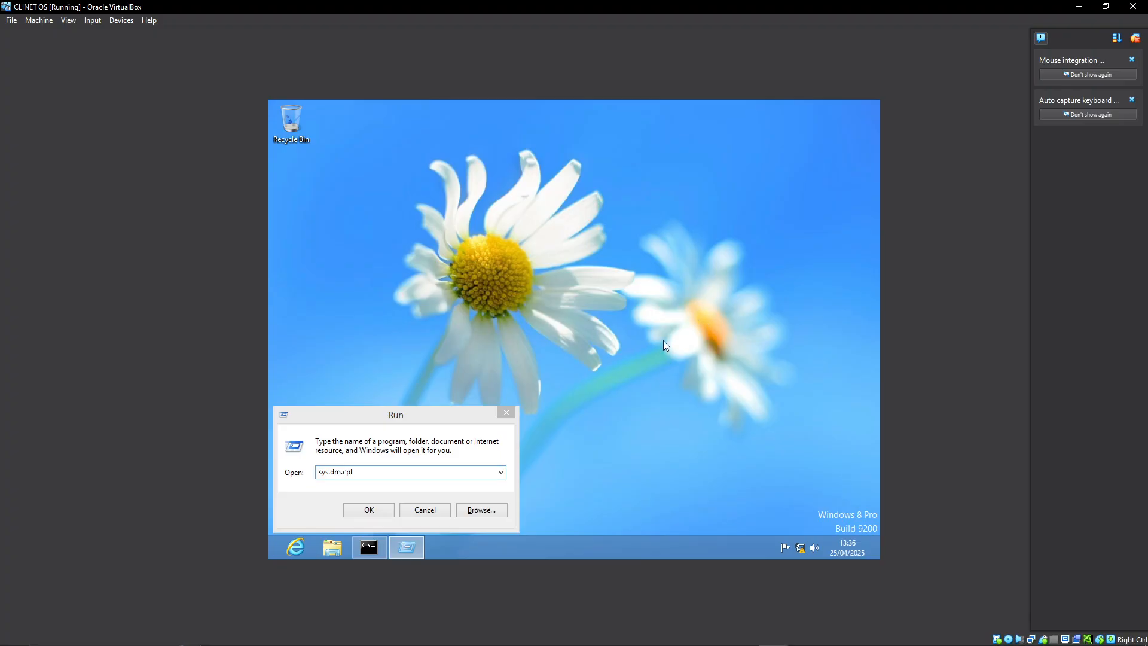
Correct the Run command to SYSDM.CPL and open the client's System Properties.
left_click(357, 473)
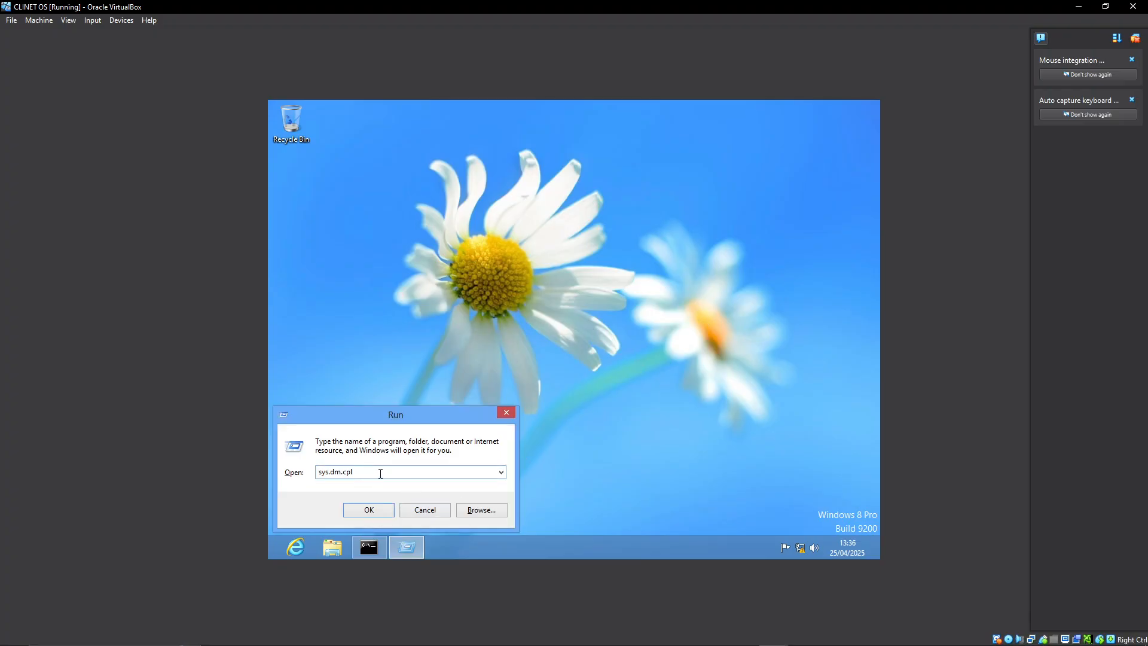
key("BackSpace")
key("BackSpace")
key("BackSpace")
key("BackSpace")
key("BackSpace")
key("BackSpace")
key("BackSpace")
key("BackSpace")
key("BackSpace")
key("BackSpace")
type("SYSDM")
key("Return")
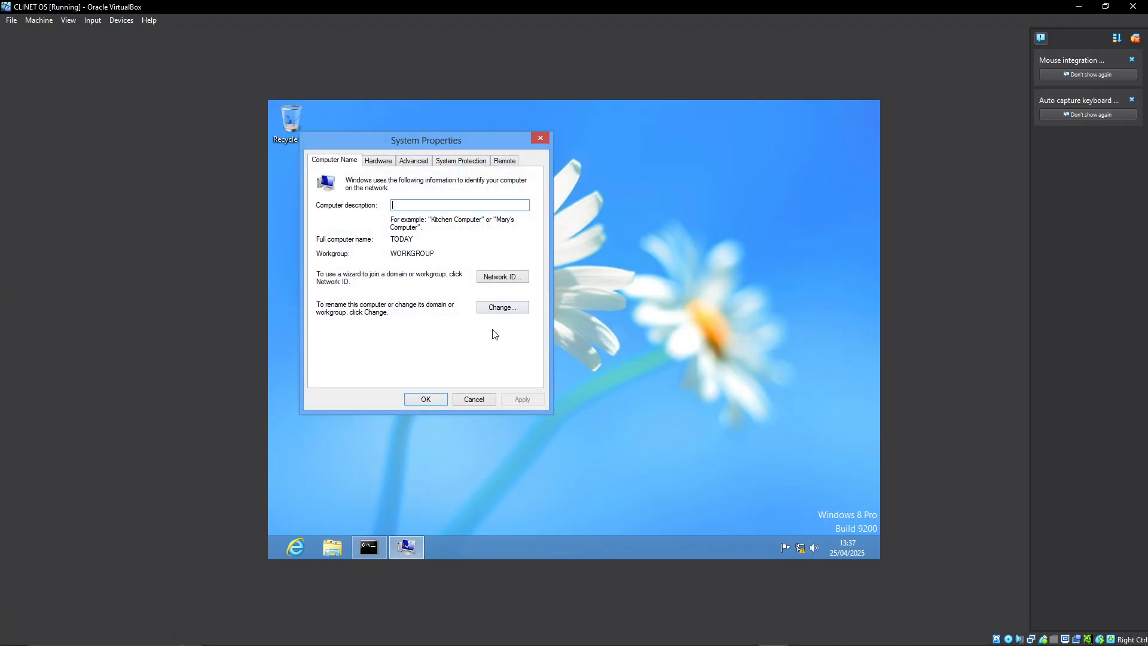
key("super+r")
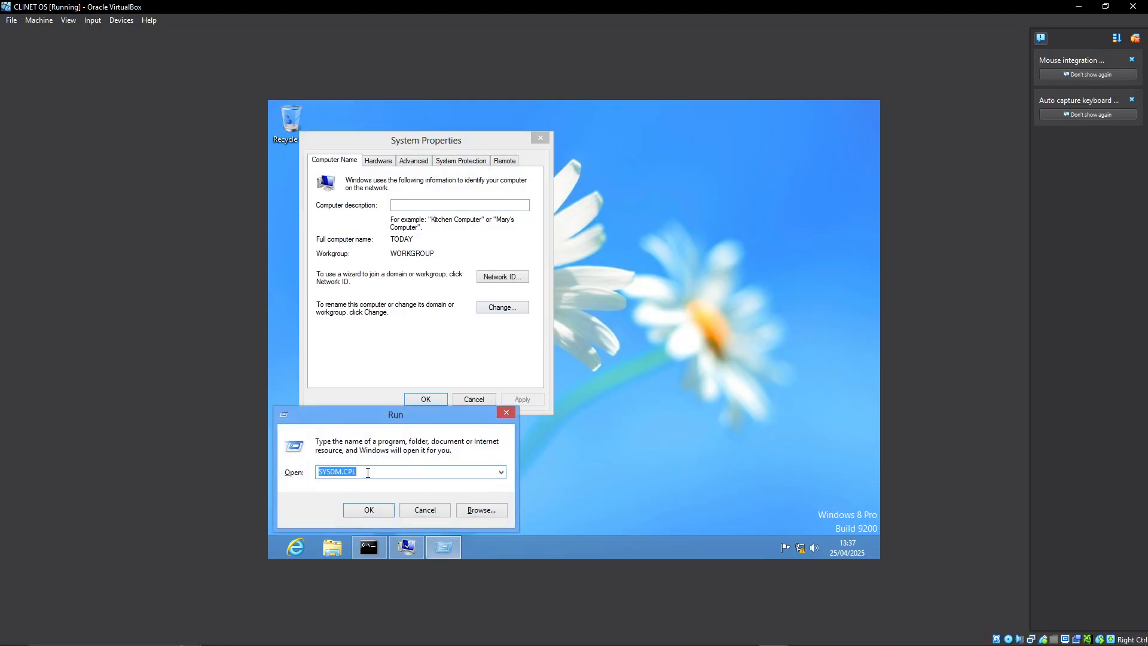
left_click(332, 470)
left_click(365, 473)
left_click(422, 512)
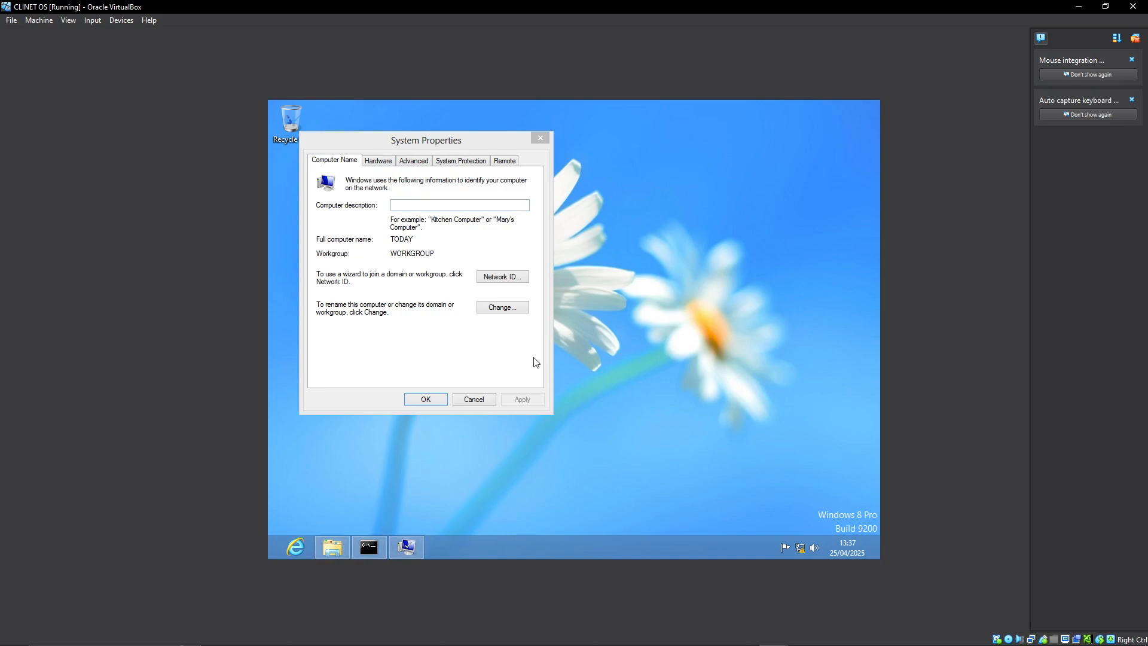
Open the client's Computer Name/Domain Changes dialog through the Computer properties and advanced system settings.
left_click(333, 549)
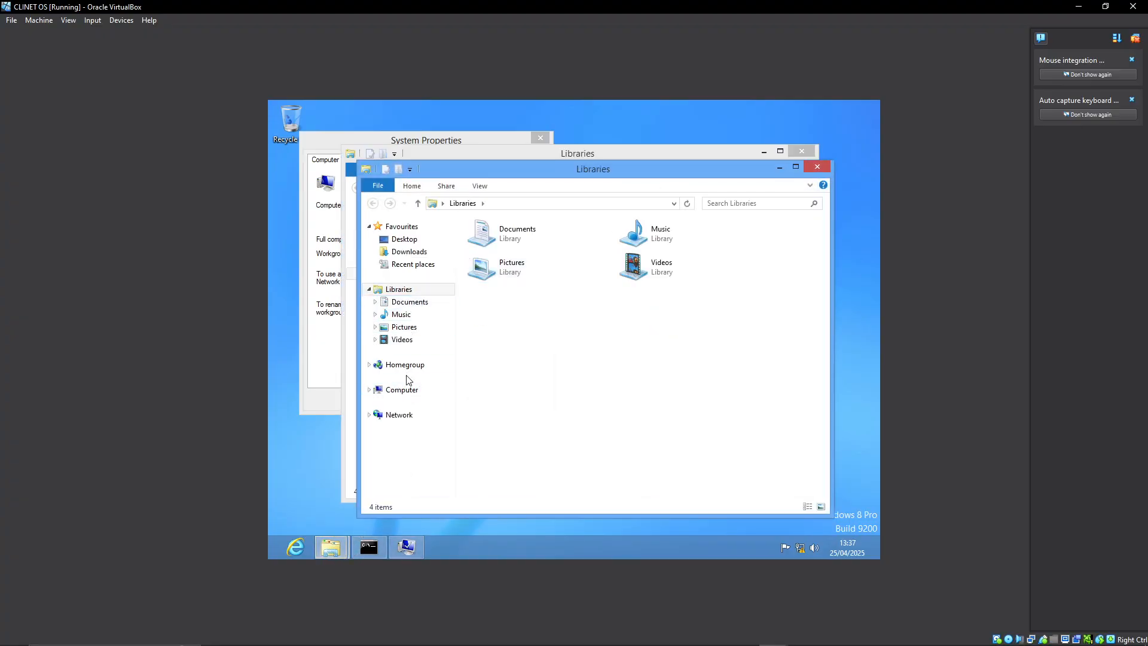
right_click(399, 394)
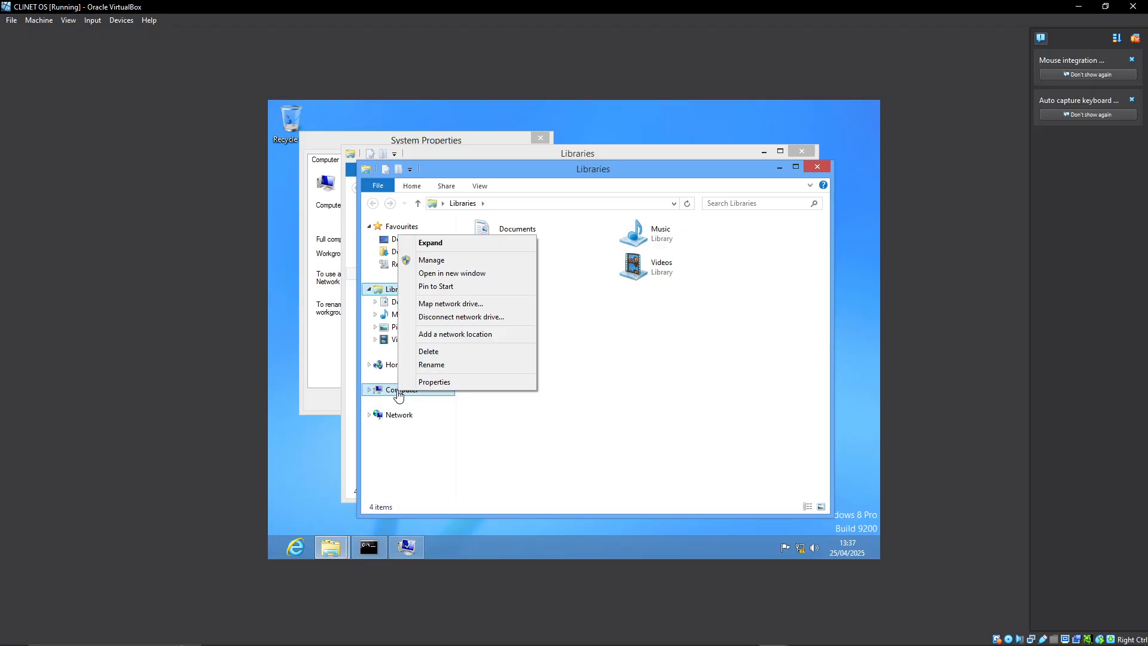
left_click(438, 384)
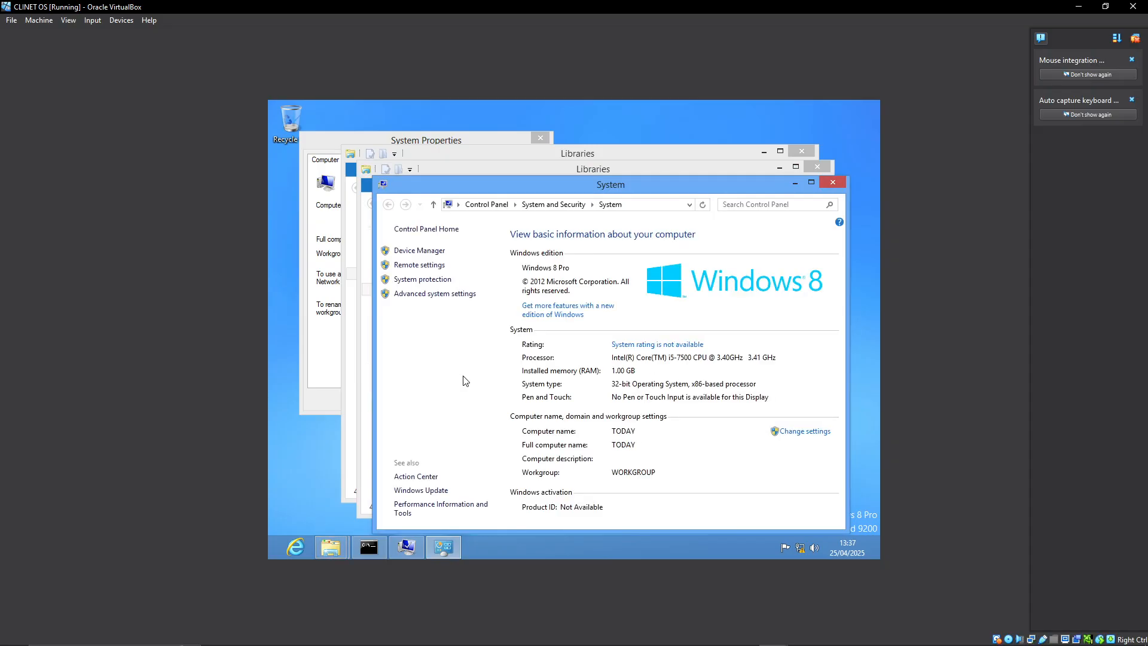
left_click(435, 293)
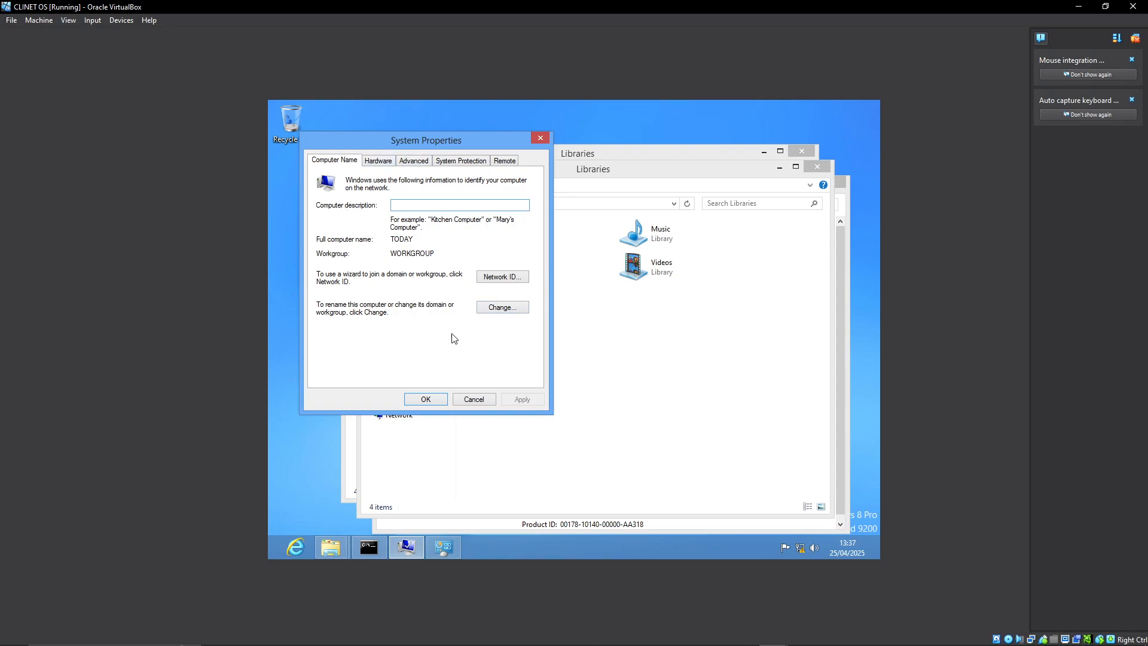
left_click(500, 306)
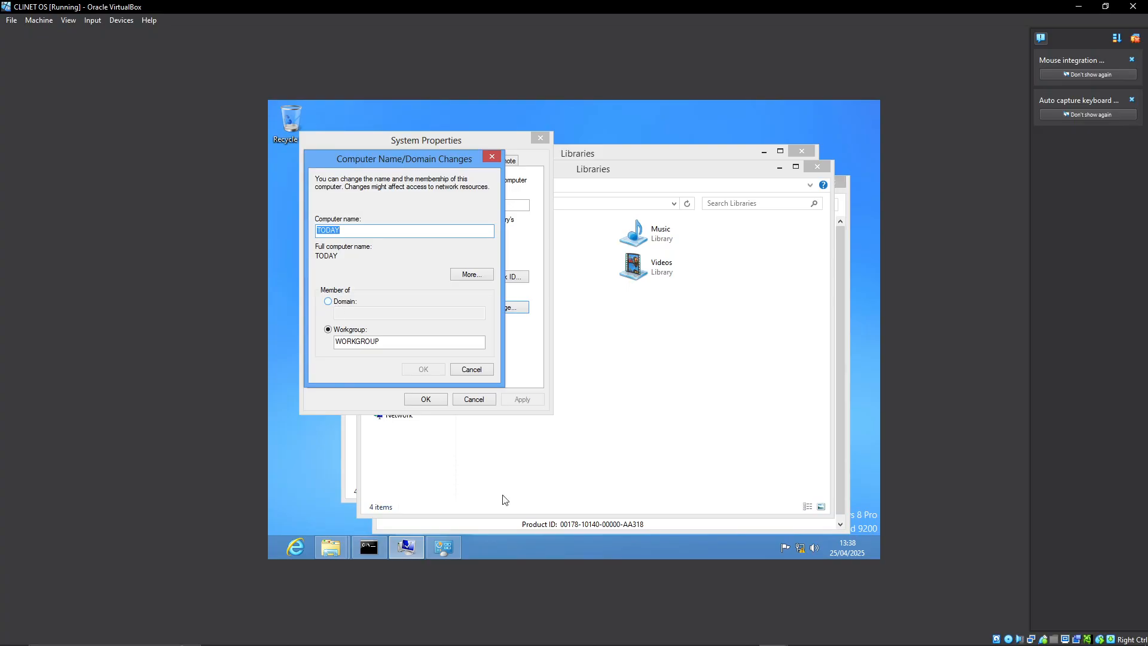
left_click(682, 638)
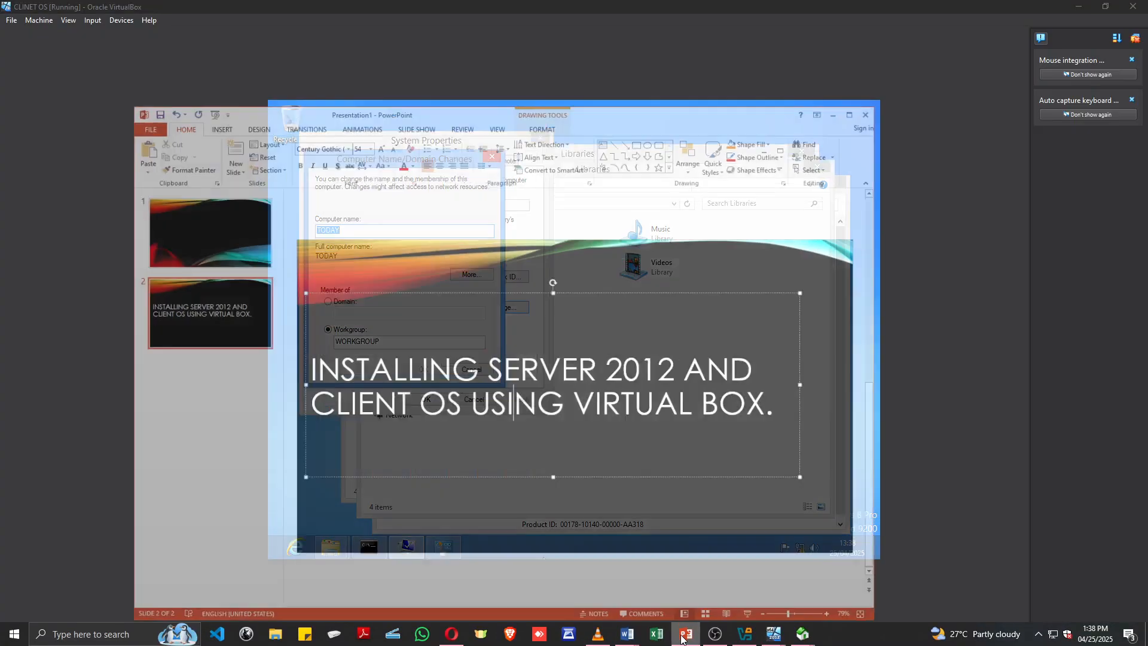
left_click(566, 388)
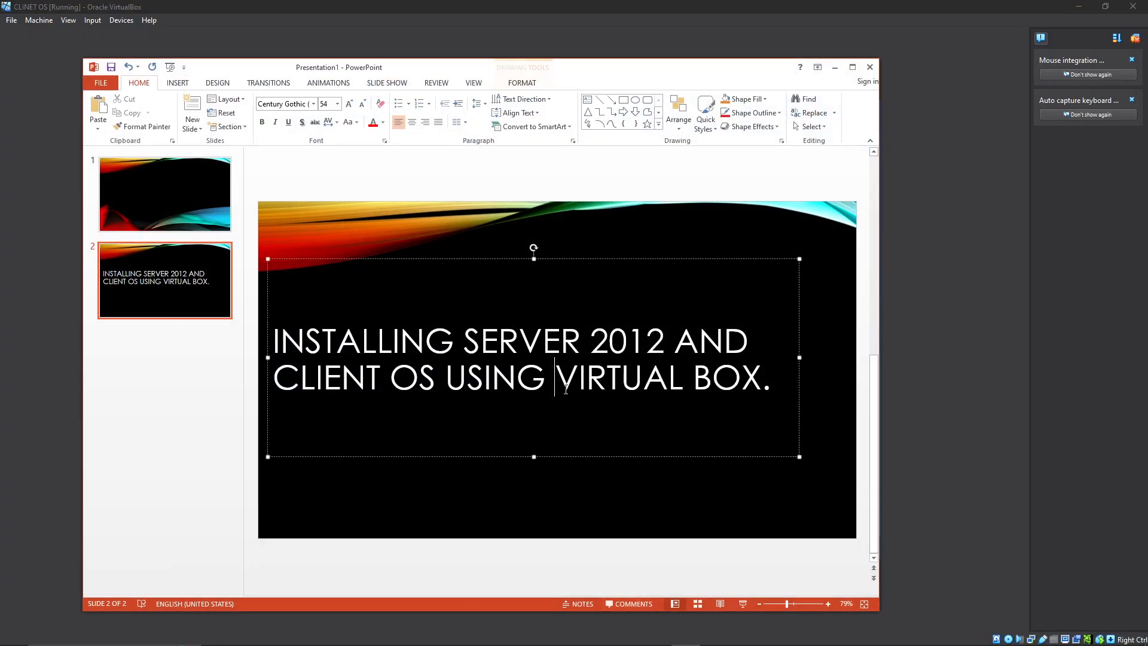
left_click(835, 67)
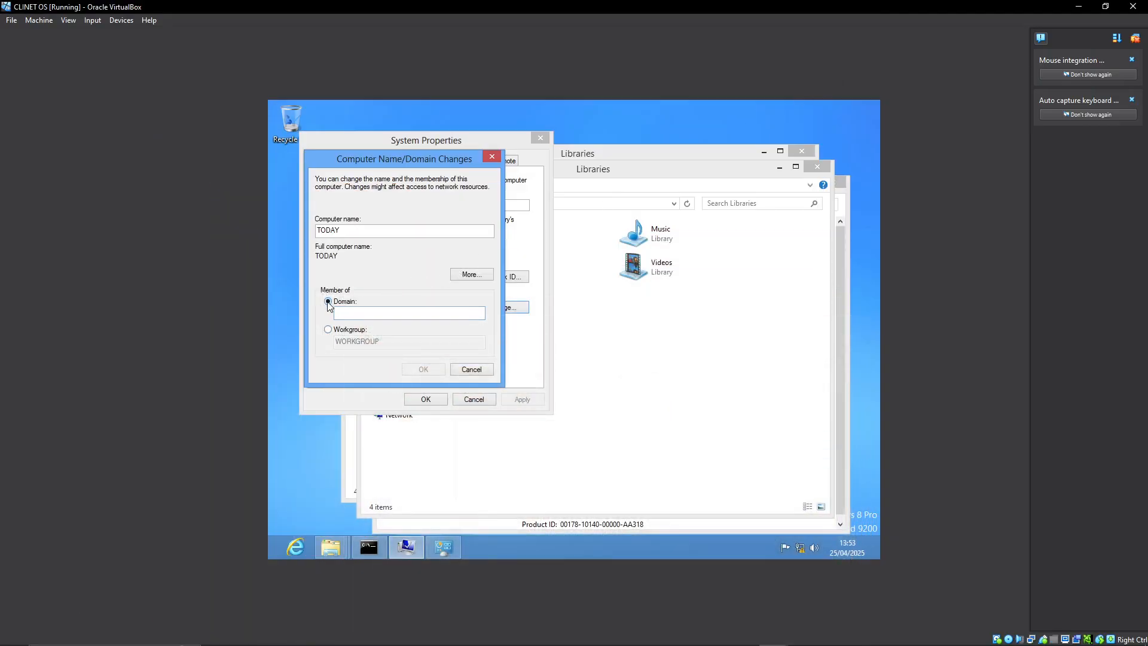
Try to join the client to the domain nana.com, and dismiss the resulting message.
left_click(328, 329)
left_click(329, 301)
type("nana.com")
left_click(421, 369)
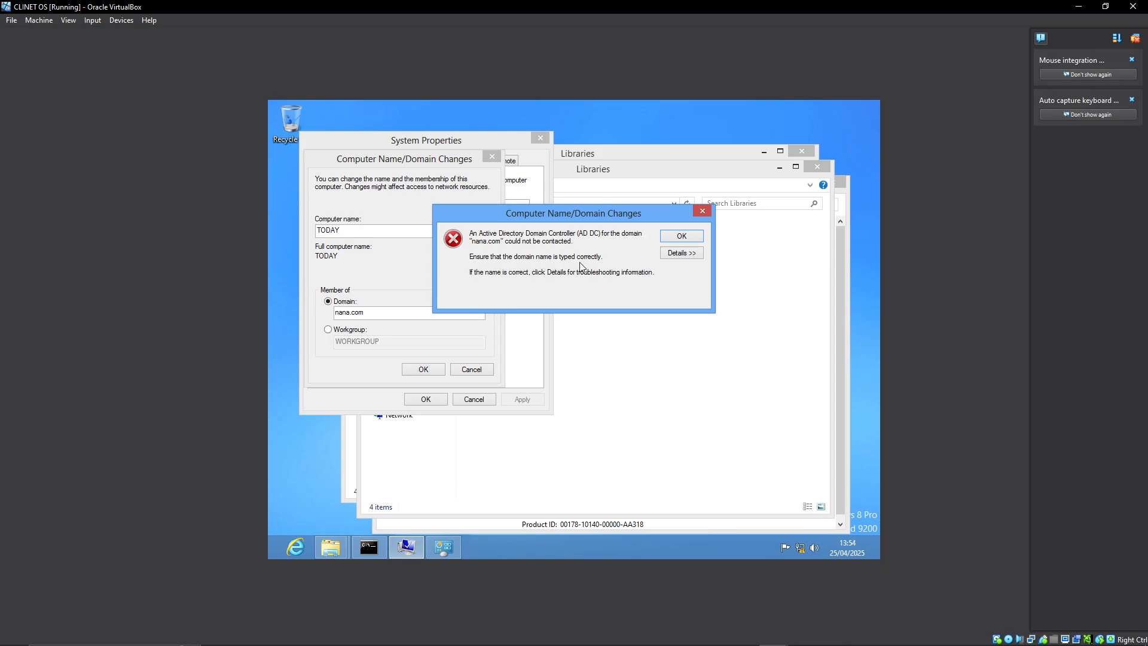
left_click(681, 237)
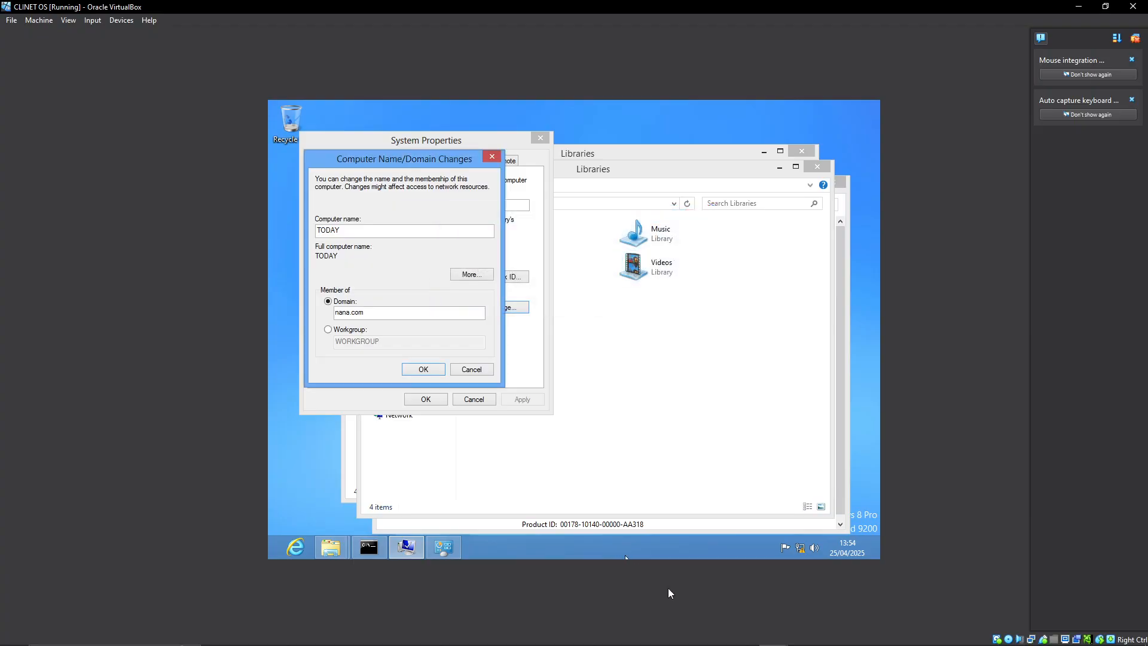
Switch to the SERVER virtual machine and unlock its Administrator session with the account password.
mouse_move(774, 634)
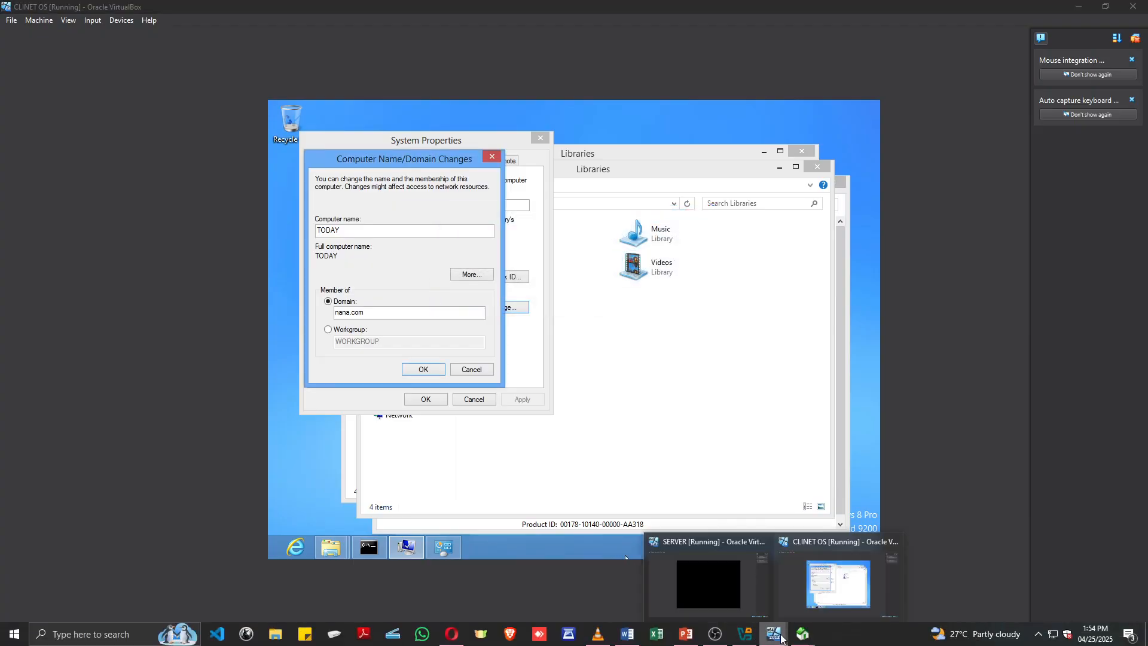
left_click(727, 584)
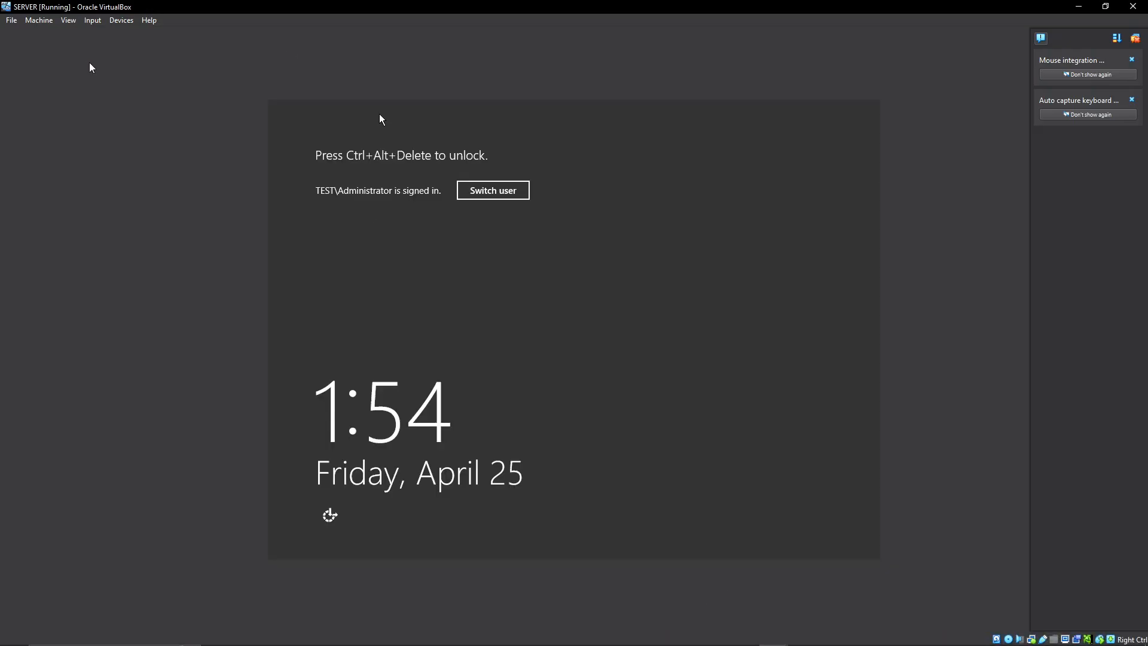
left_click(92, 21)
mouse_move(102, 34)
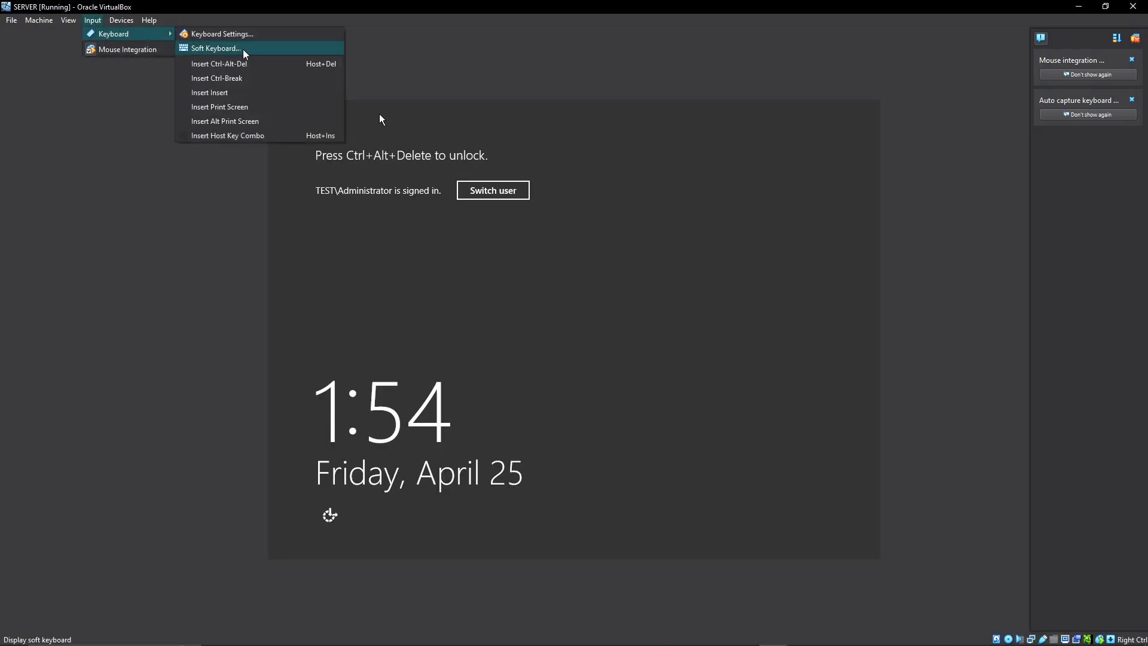
left_click(219, 64)
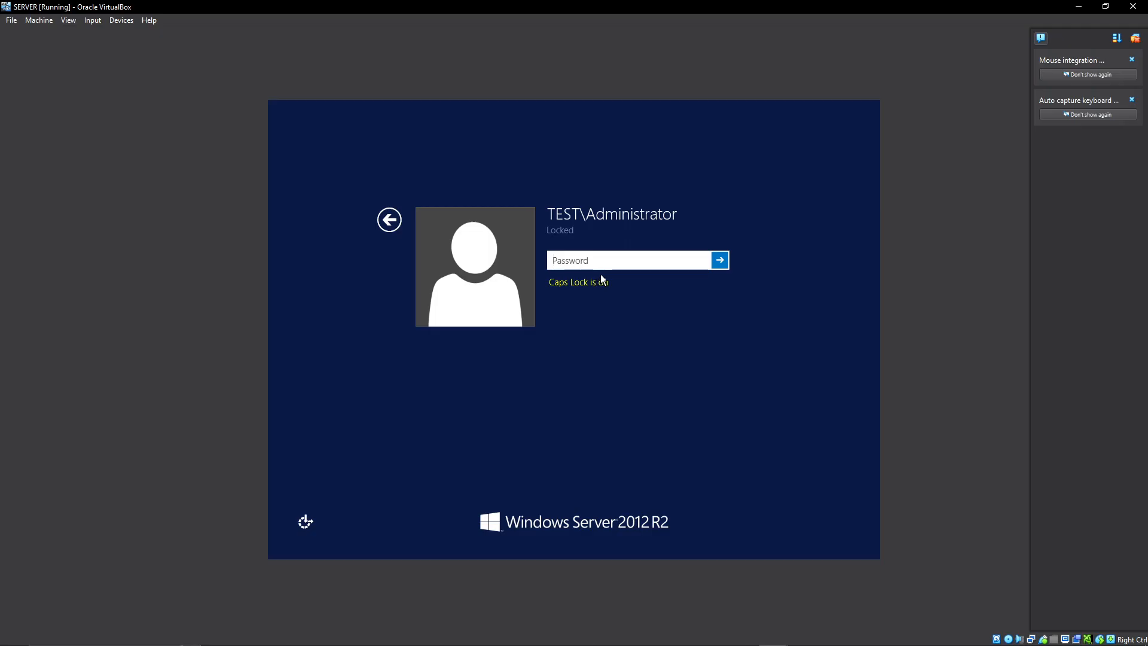
type("P@ssw0rd1234")
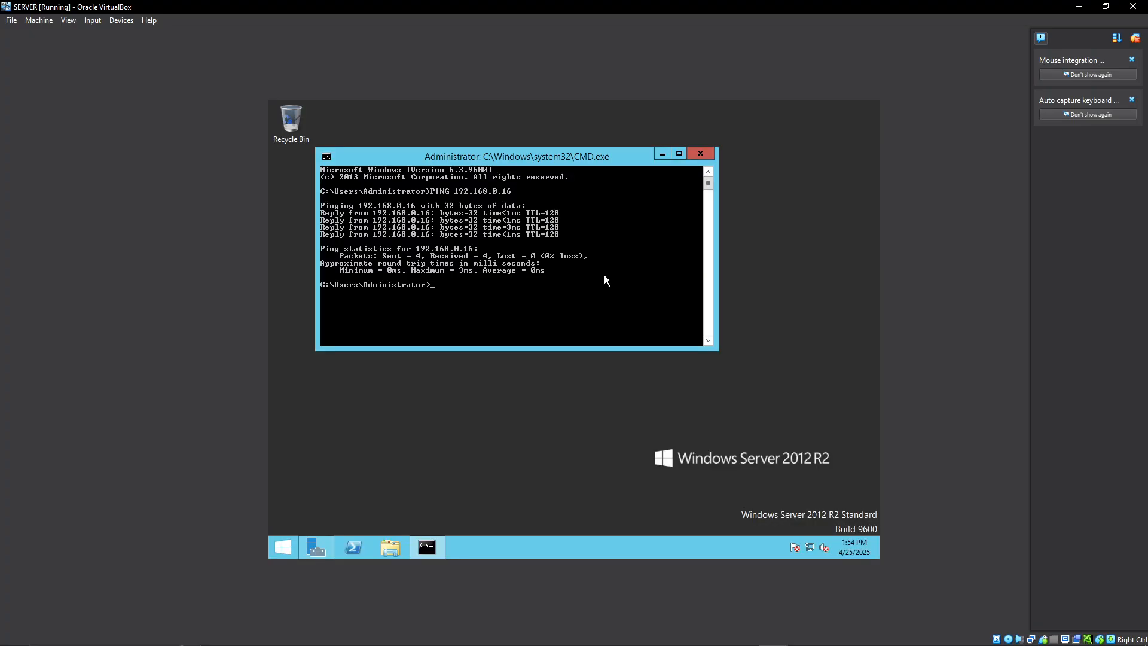
Check the domain name in Active Directory Users and Computers, opened from the server's Server Manager.
left_click(312, 554)
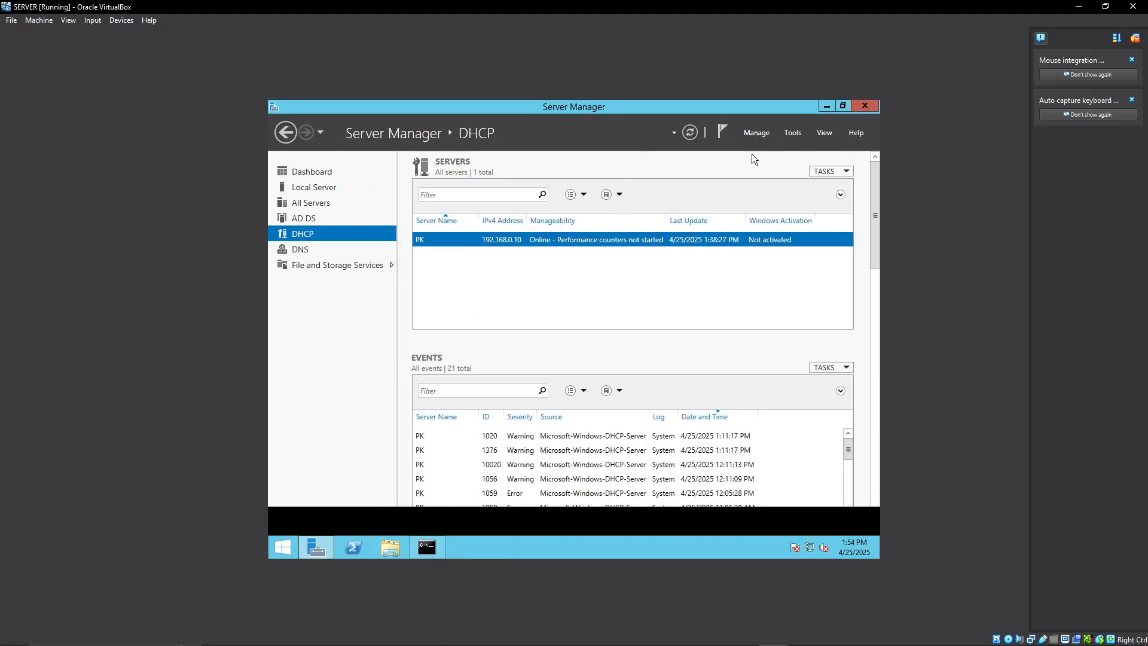
left_click(793, 134)
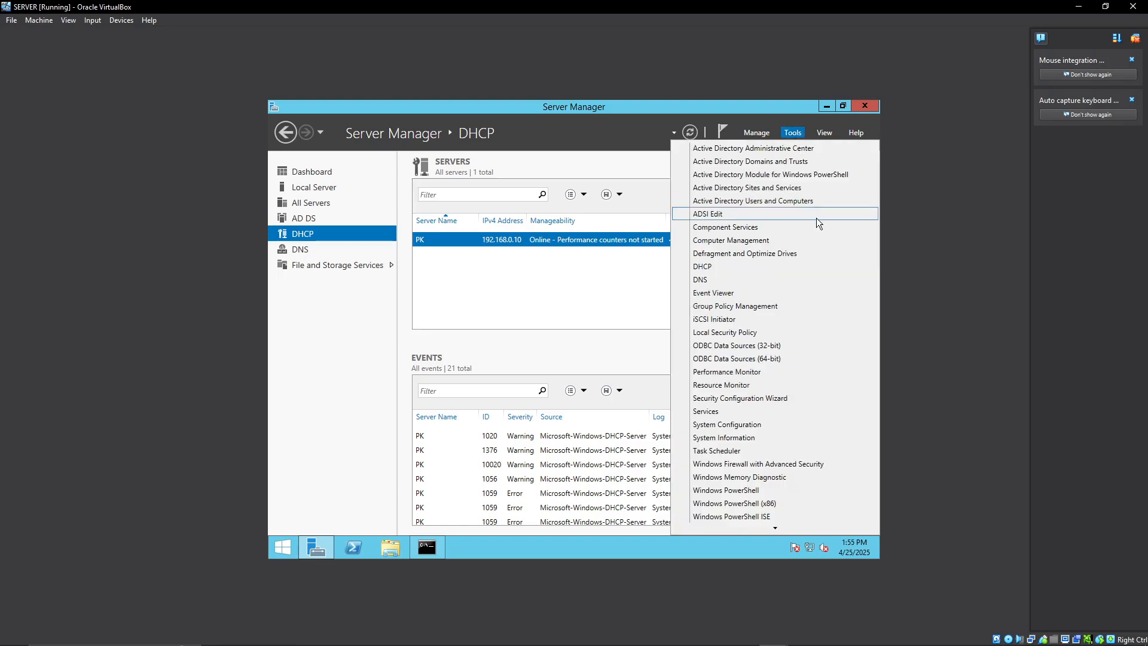
left_click(770, 201)
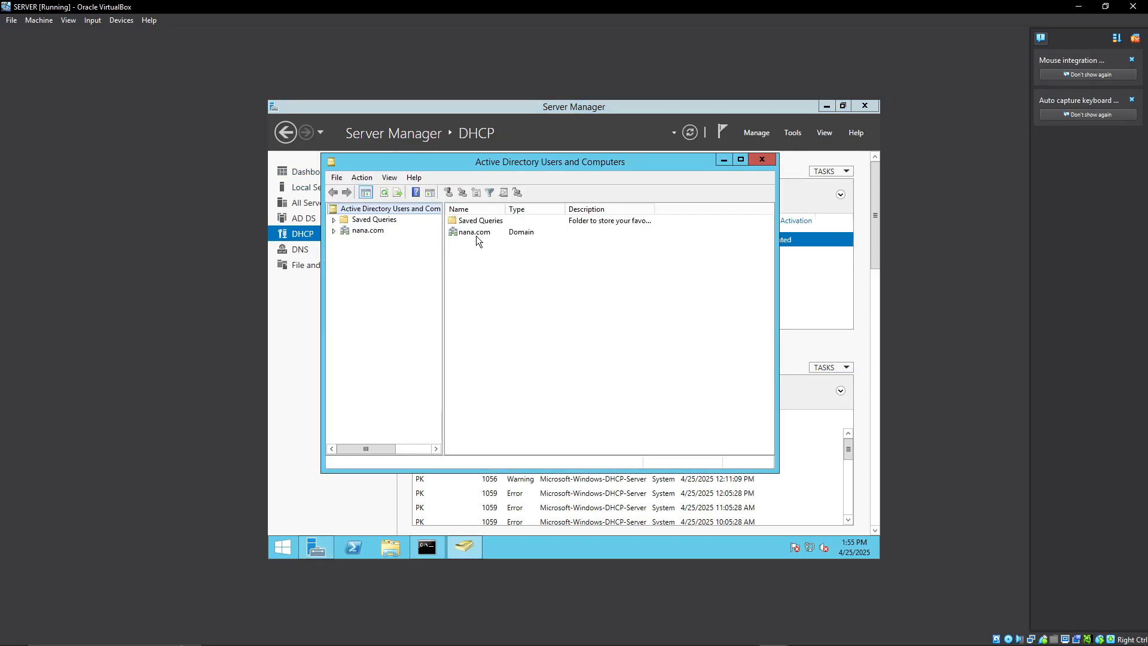
left_click(475, 234)
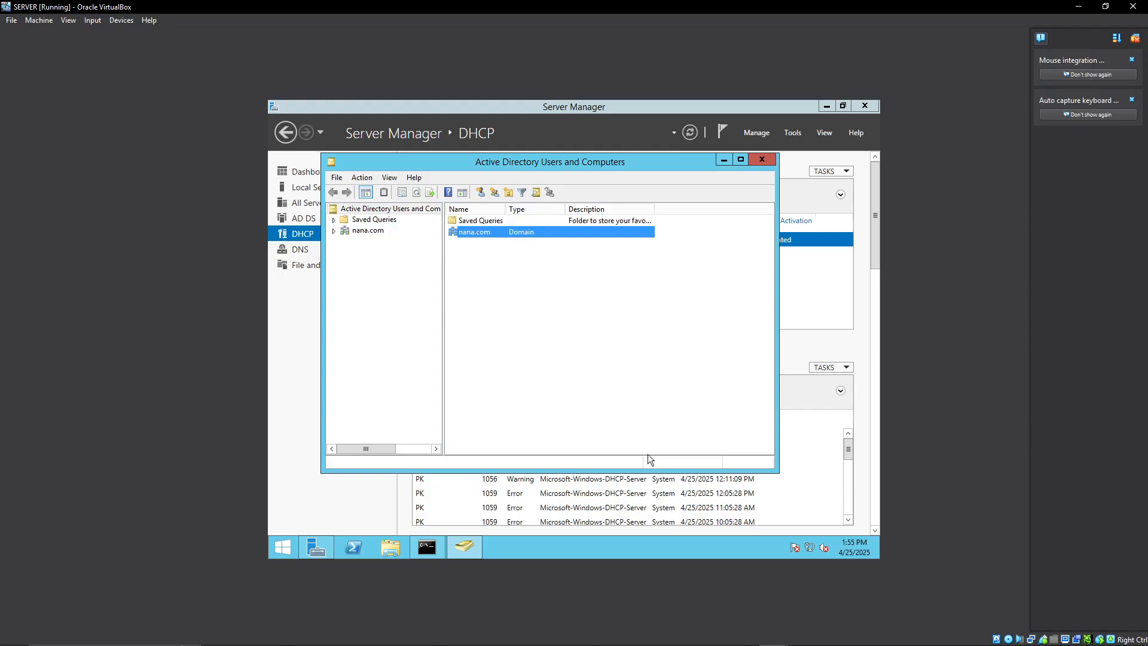
Switch back to the client virtual machine and cancel its computer name and domain changes.
mouse_move(777, 633)
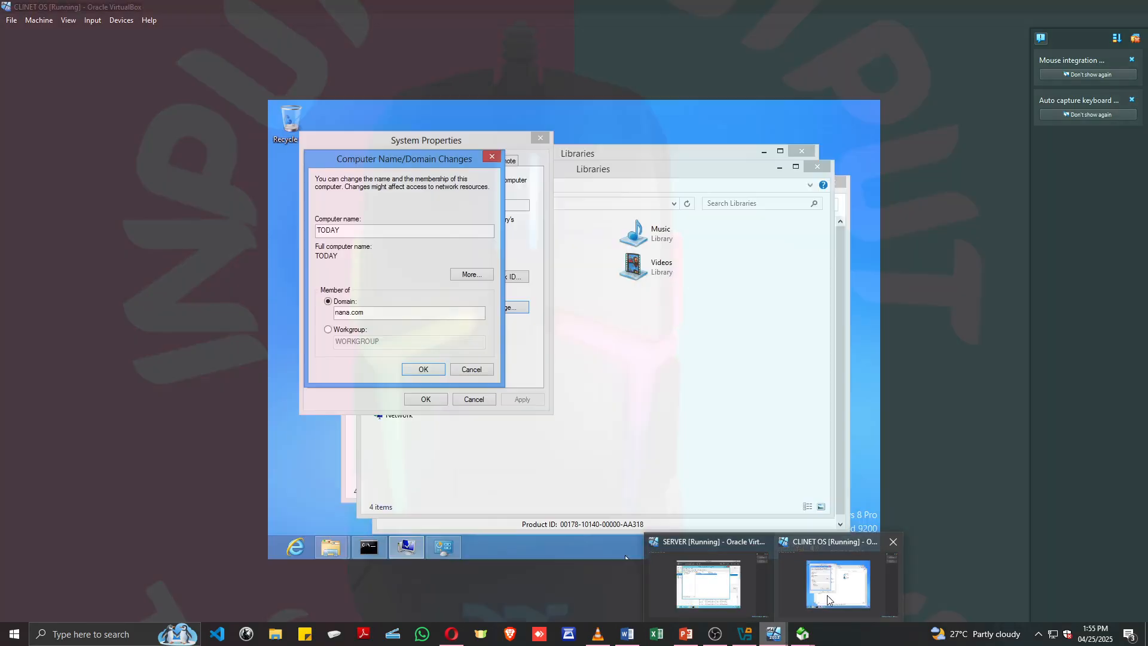
left_click(841, 586)
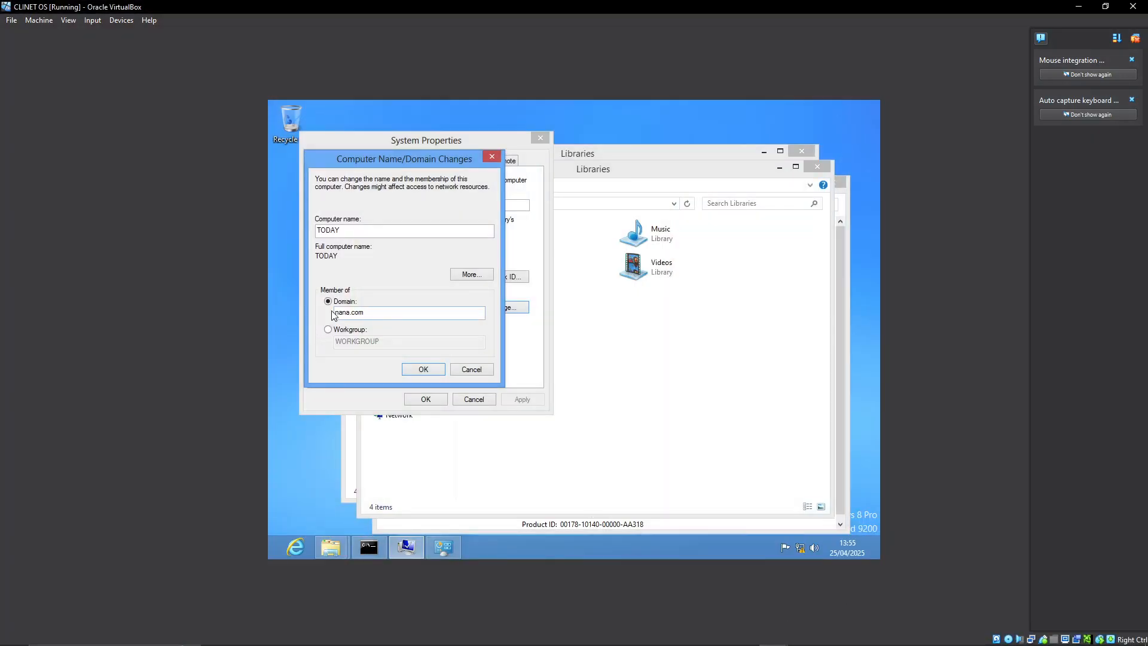
left_click(470, 370)
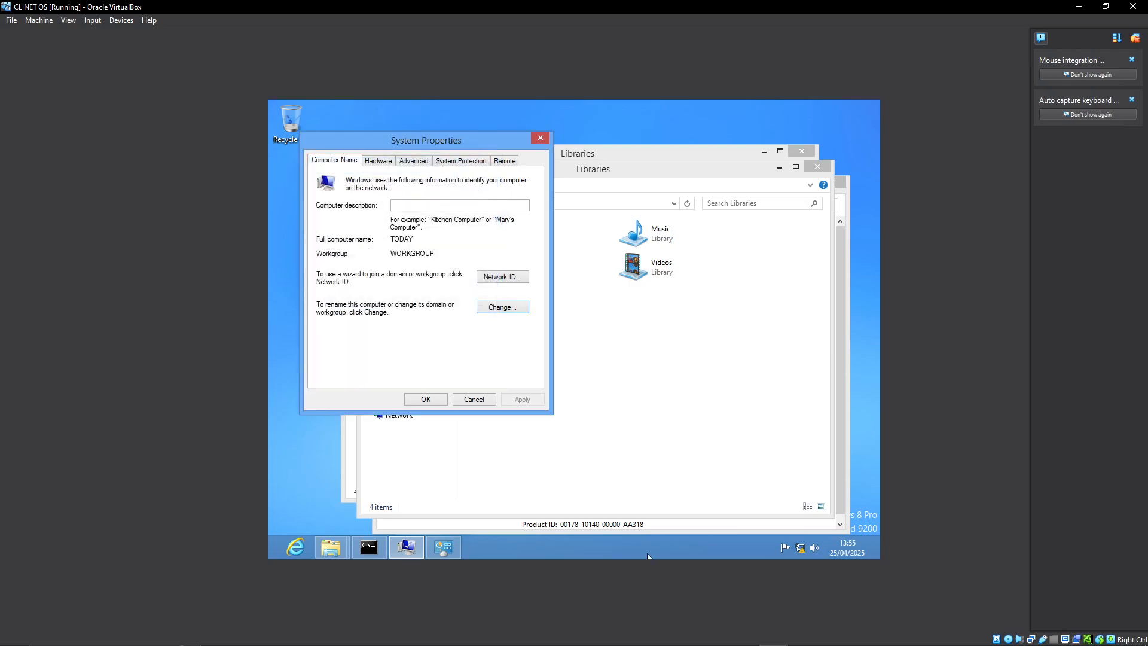
mouse_move(784, 643)
left_click(687, 635)
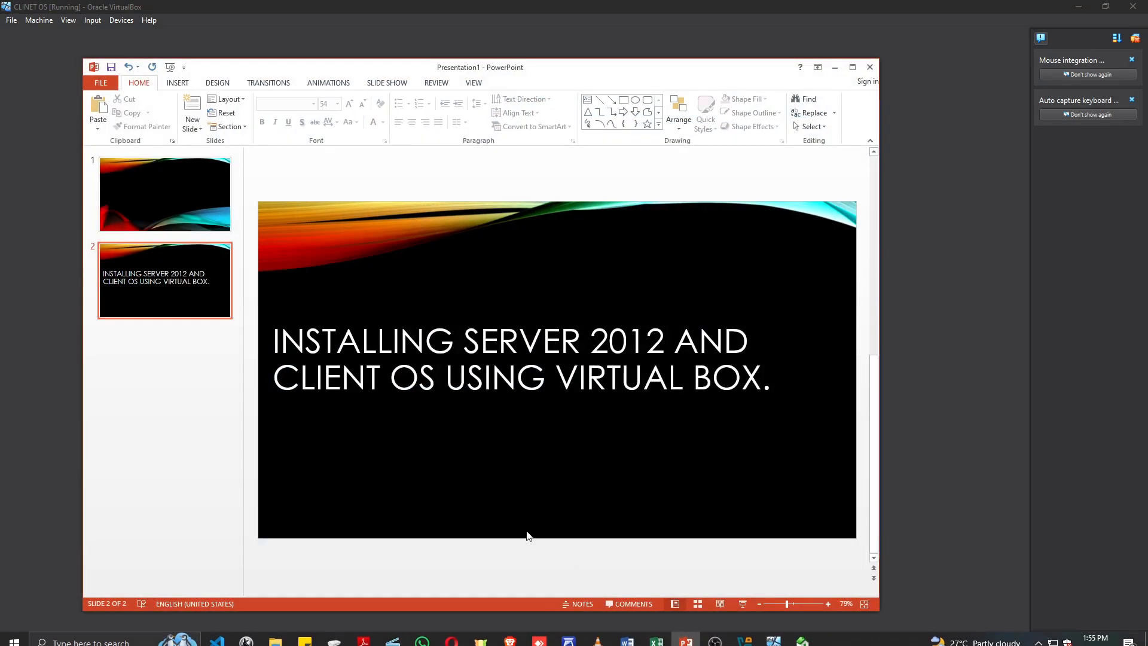
left_click(507, 395)
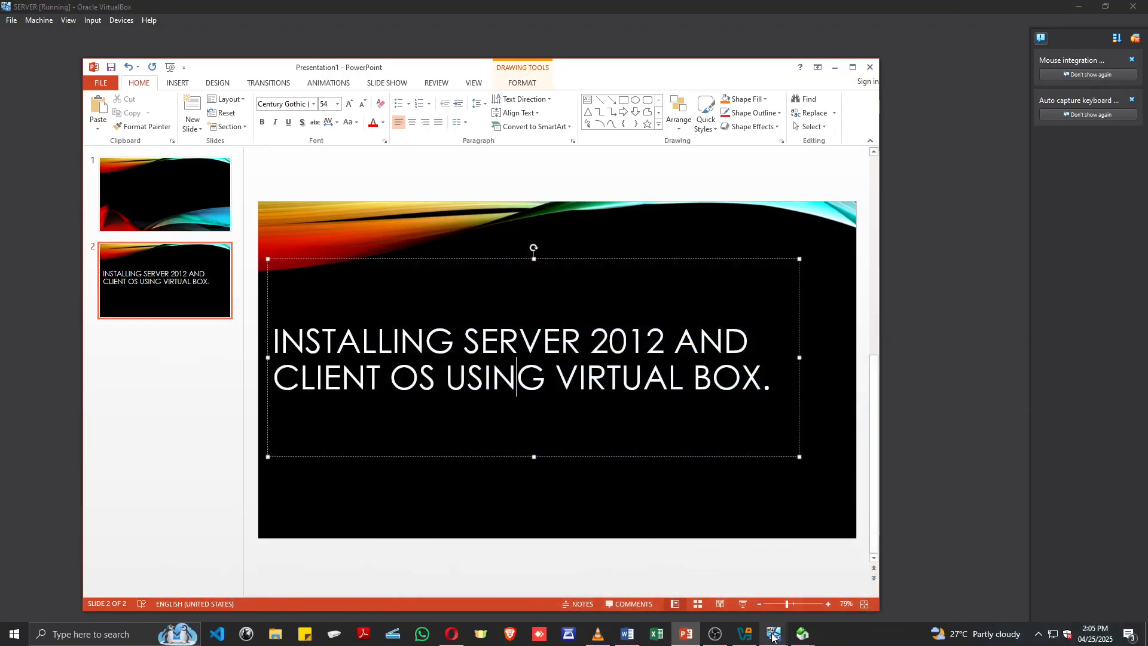
left_click(772, 638)
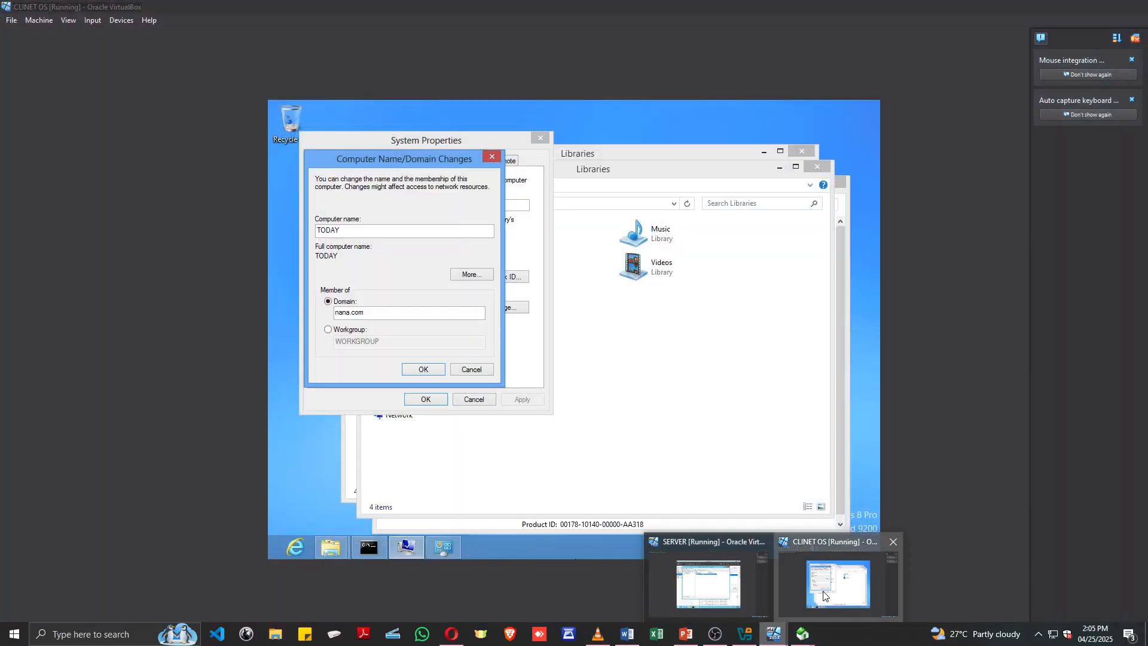
left_click(838, 583)
left_click(773, 635)
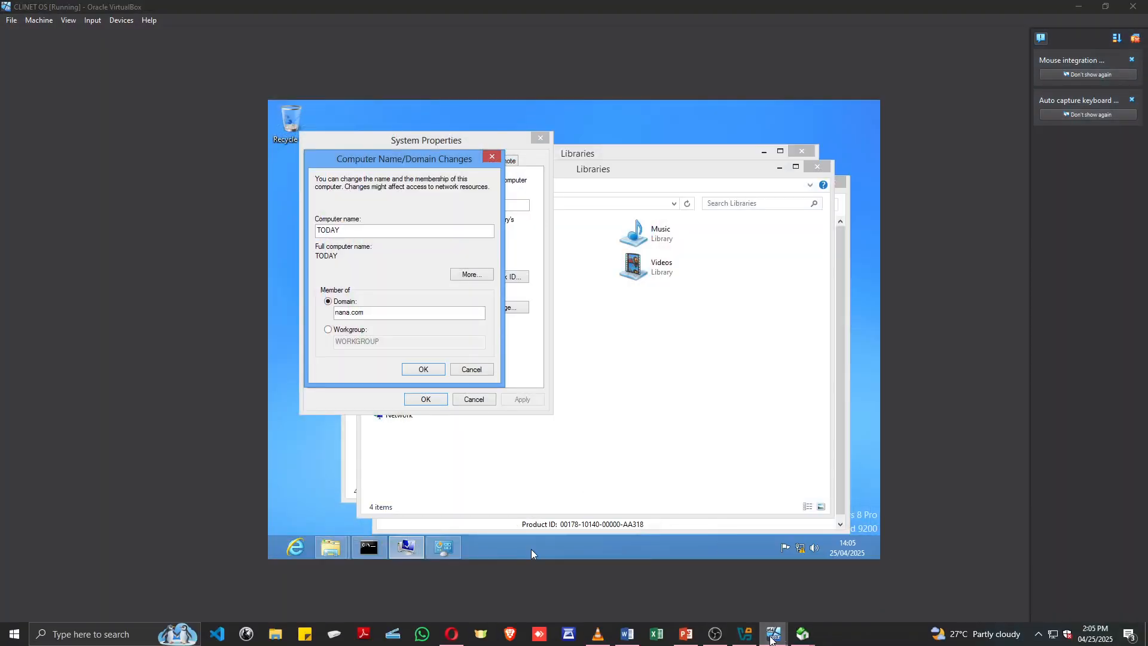
left_click(697, 591)
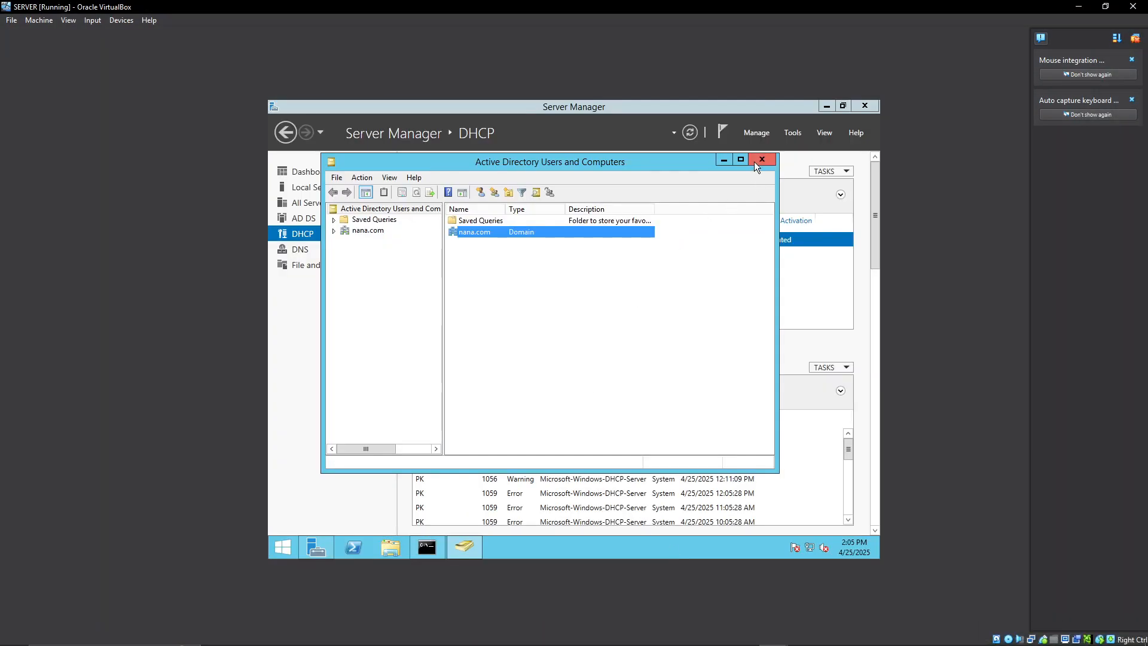
Return to the client virtual machine and close its Computer Name/Domain Changes and System Properties dialogs.
left_click(774, 635)
left_click(849, 588)
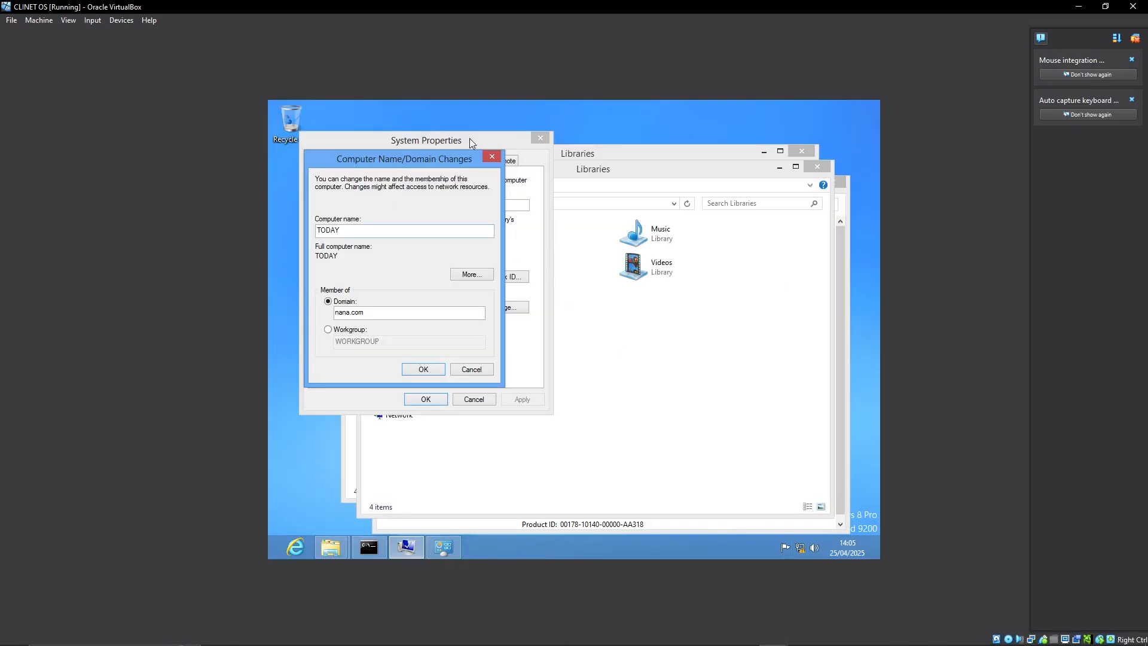
left_click(491, 157)
left_click(539, 139)
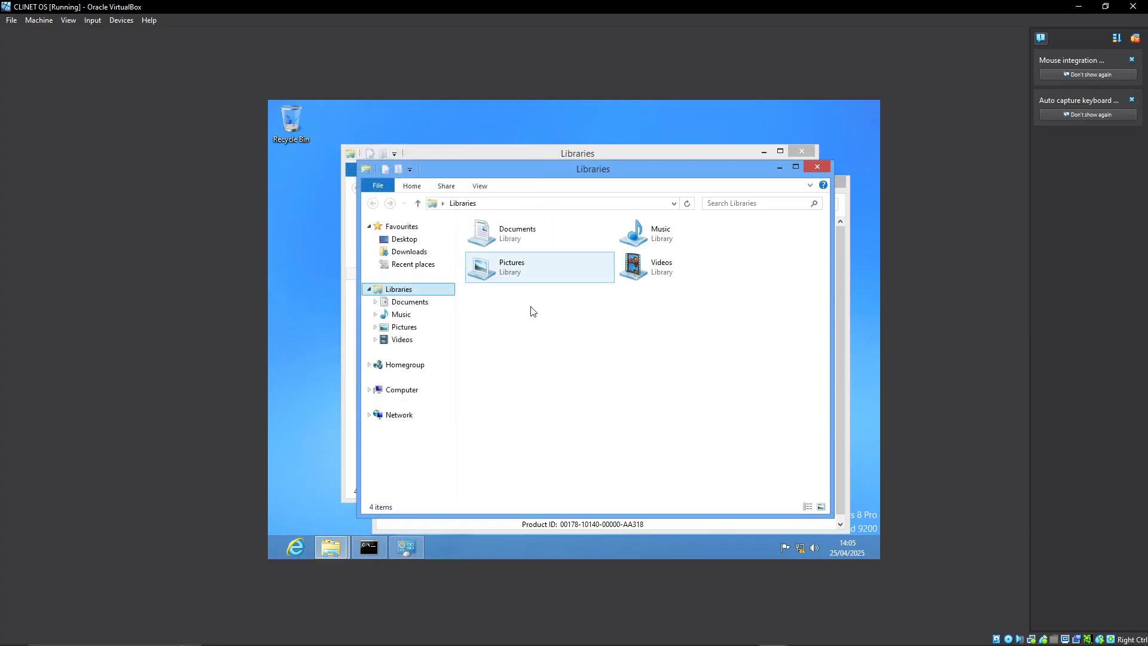
Check the preferred DNS server in the IPv4 properties of the client's Ethernet connection, and accept the IPv4 settings.
right_click(800, 552)
left_click(796, 540)
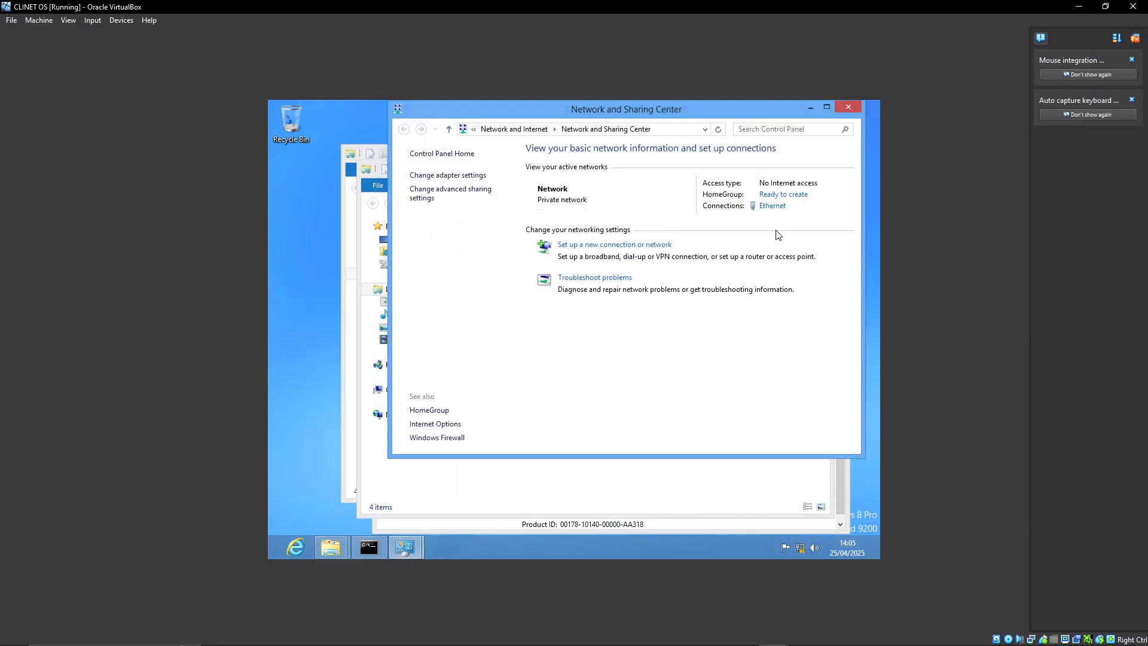
left_click(773, 205)
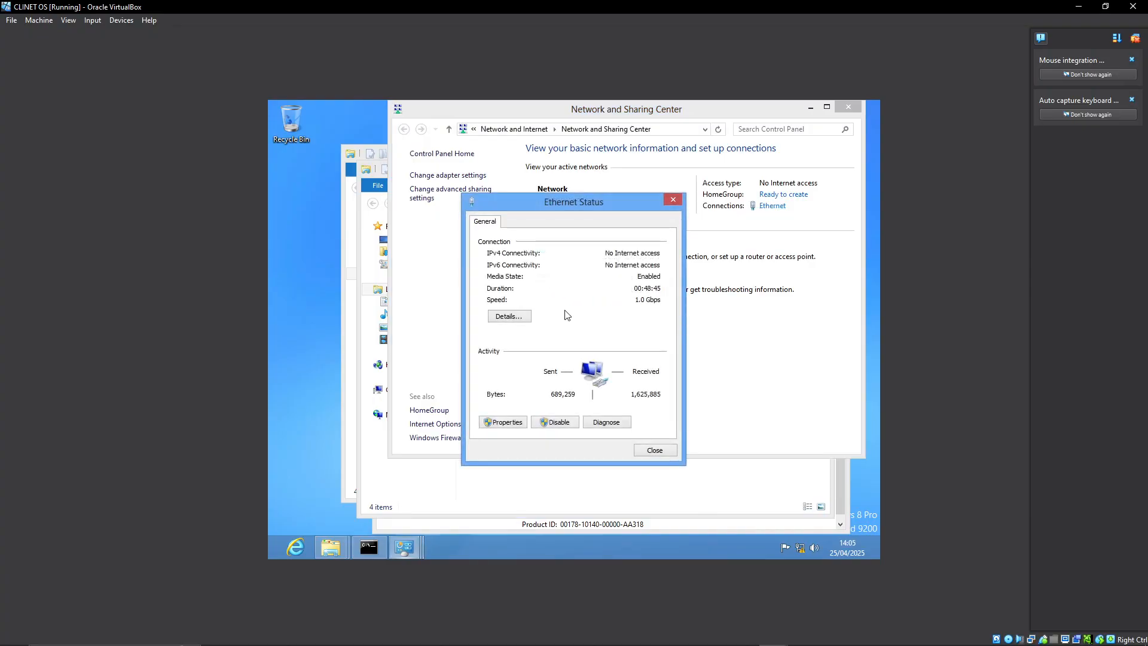
left_click(516, 422)
scroll(572, 370, "down", 1)
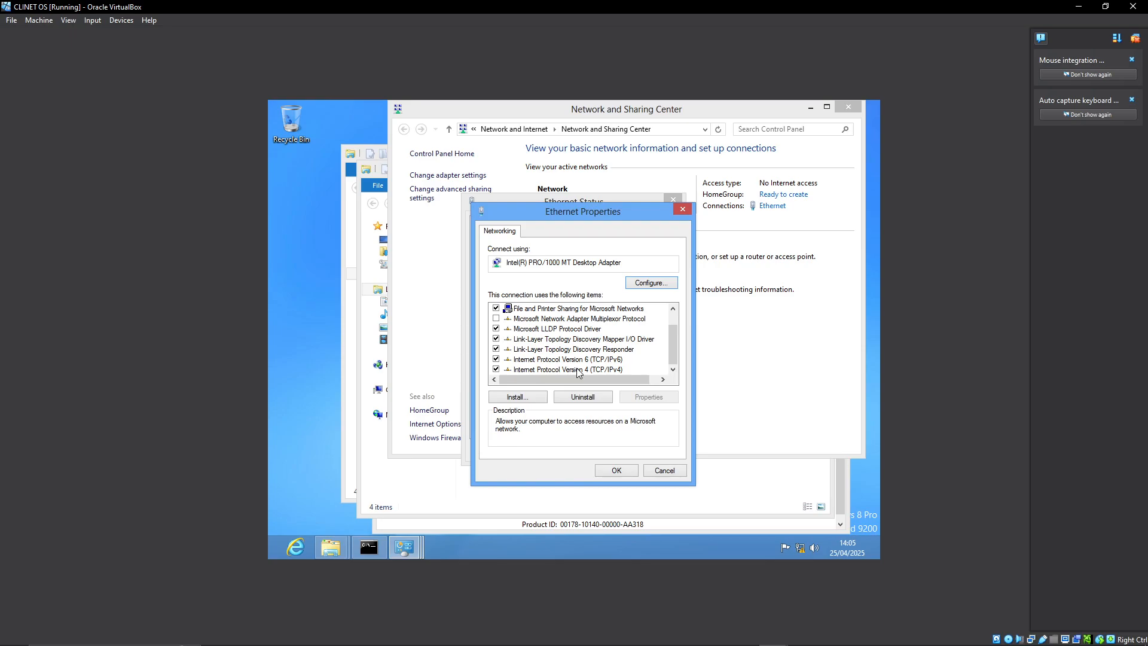
left_click(576, 369)
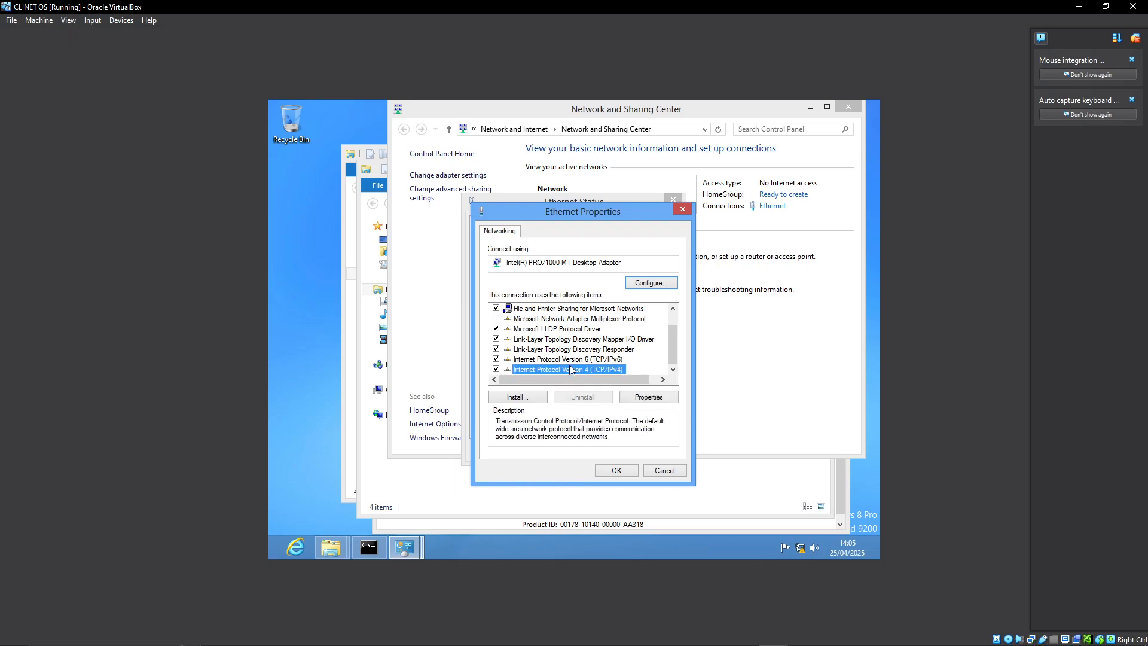
double_click(572, 370)
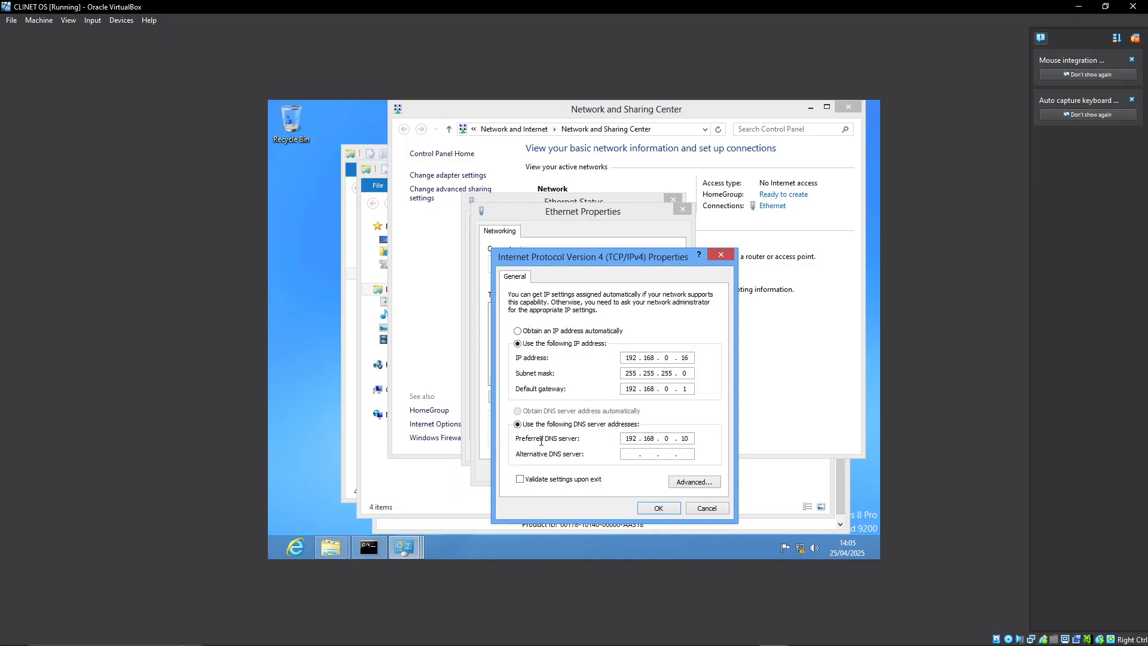
double_click(633, 439)
left_click(661, 508)
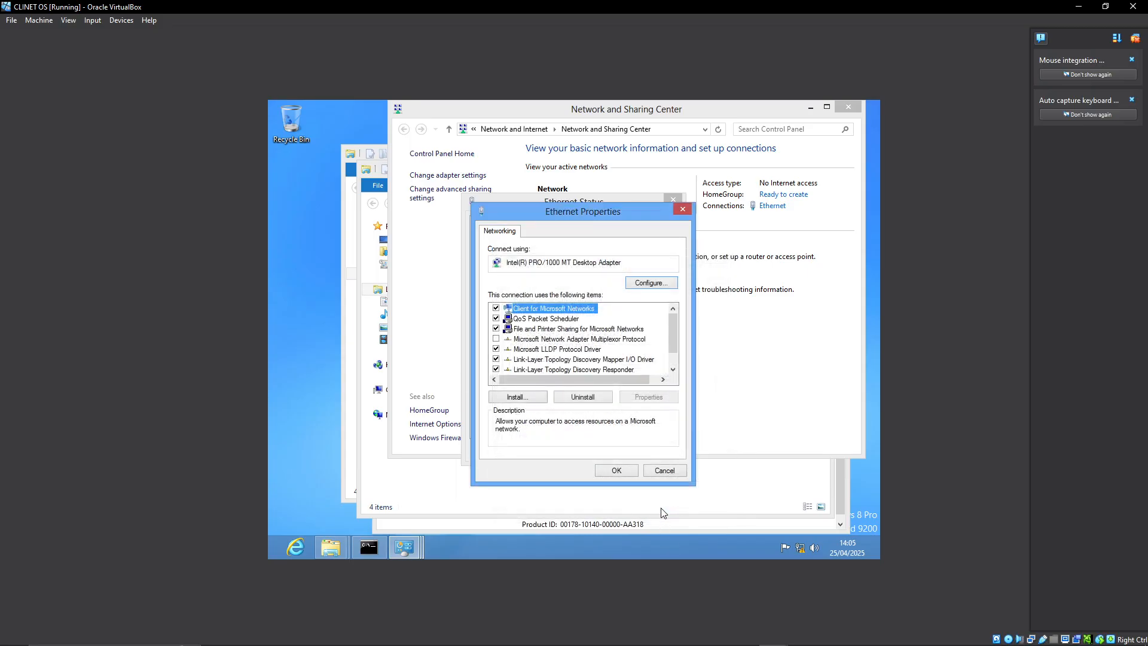
Accept the client's Ethernet properties, and close Active Directory Users and Computers on the server virtual machine.
left_click(620, 474)
left_click(774, 634)
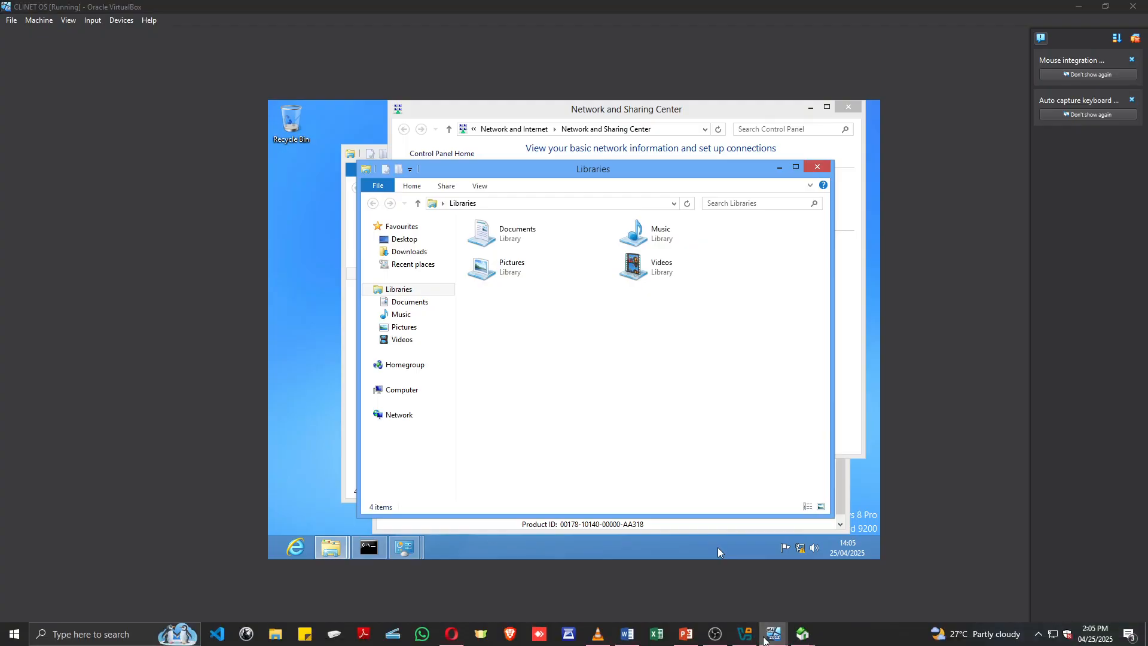
left_click(700, 591)
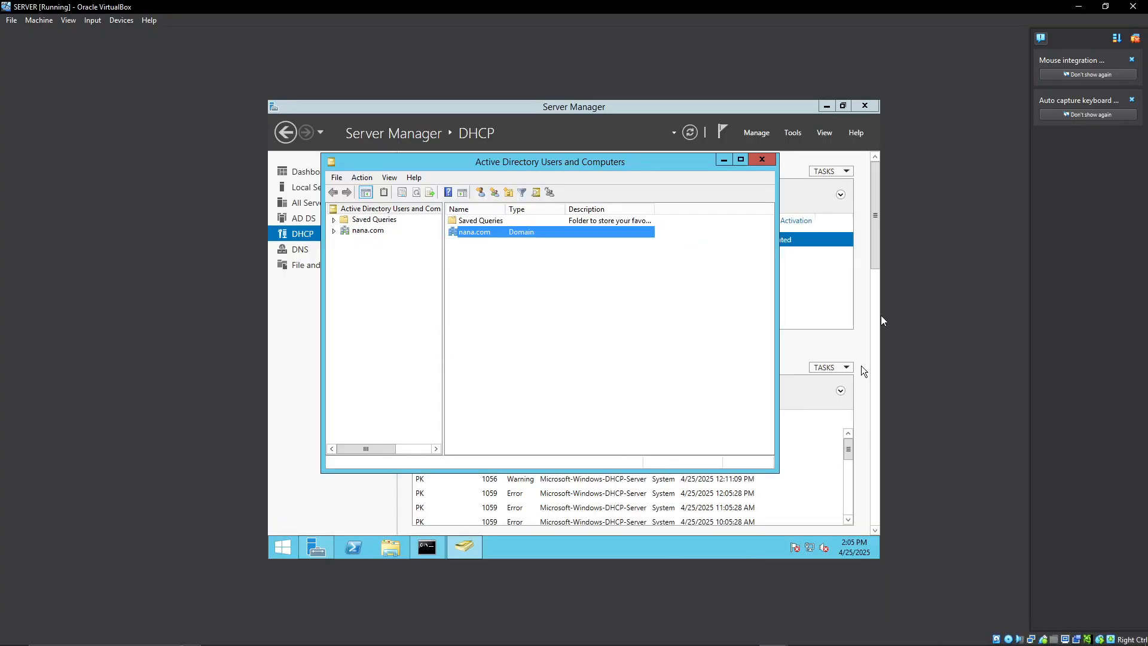
left_click(760, 161)
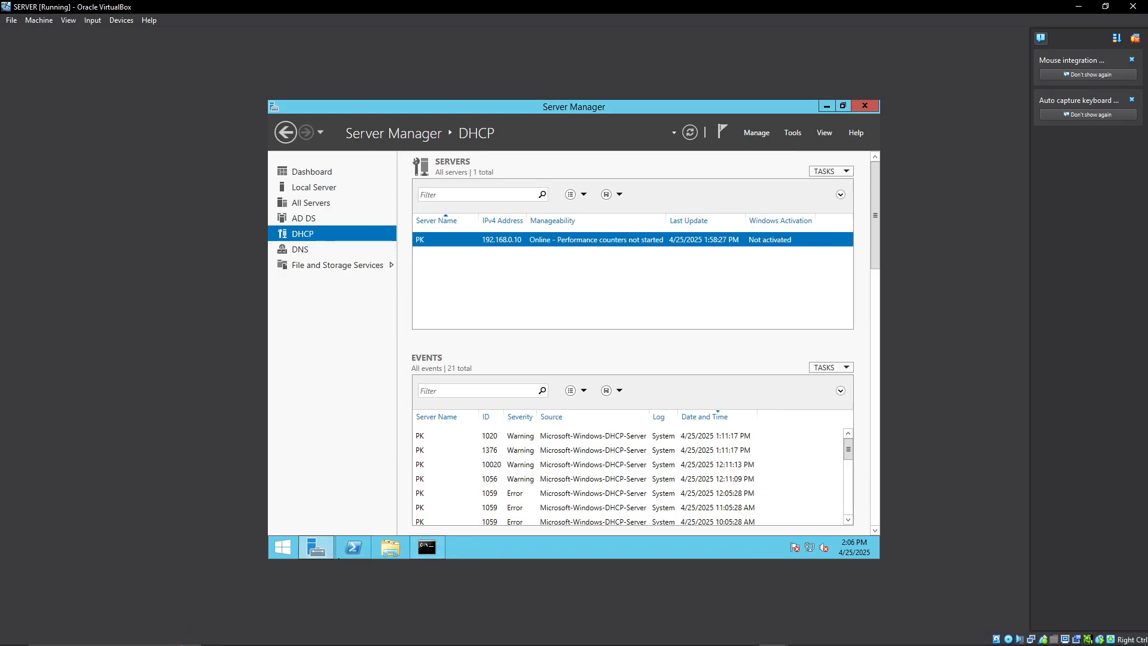
Return to the client virtual machine and close its Libraries windows, Ethernet Status, and Network and Sharing Center.
mouse_move(774, 639)
left_click(840, 589)
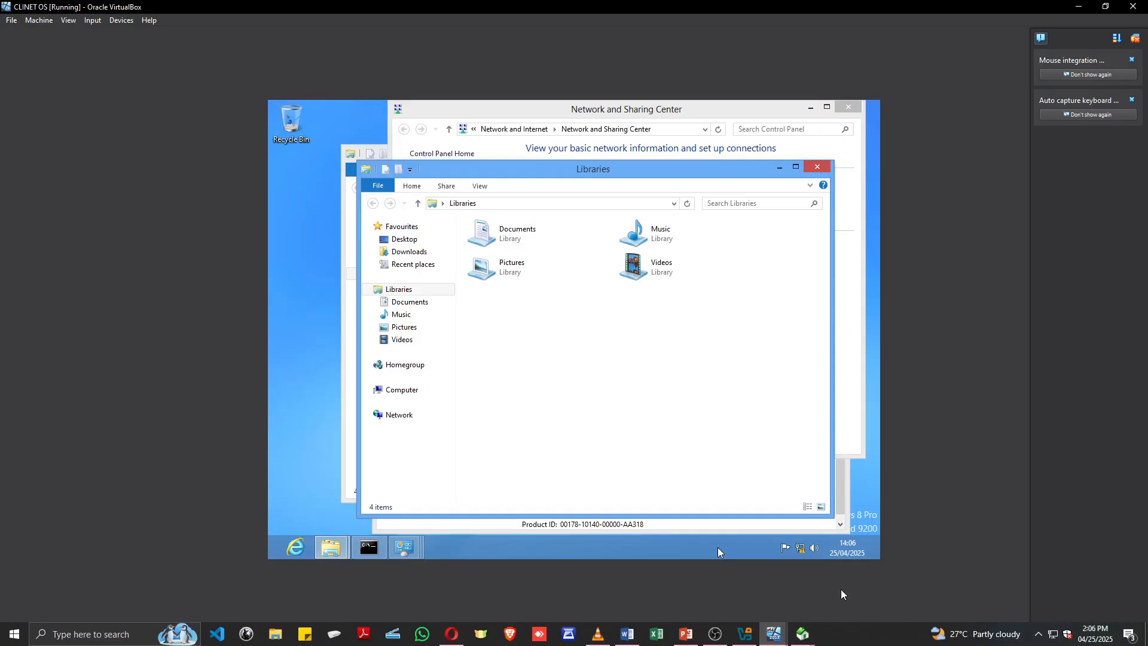
left_click(817, 167)
left_click(772, 206)
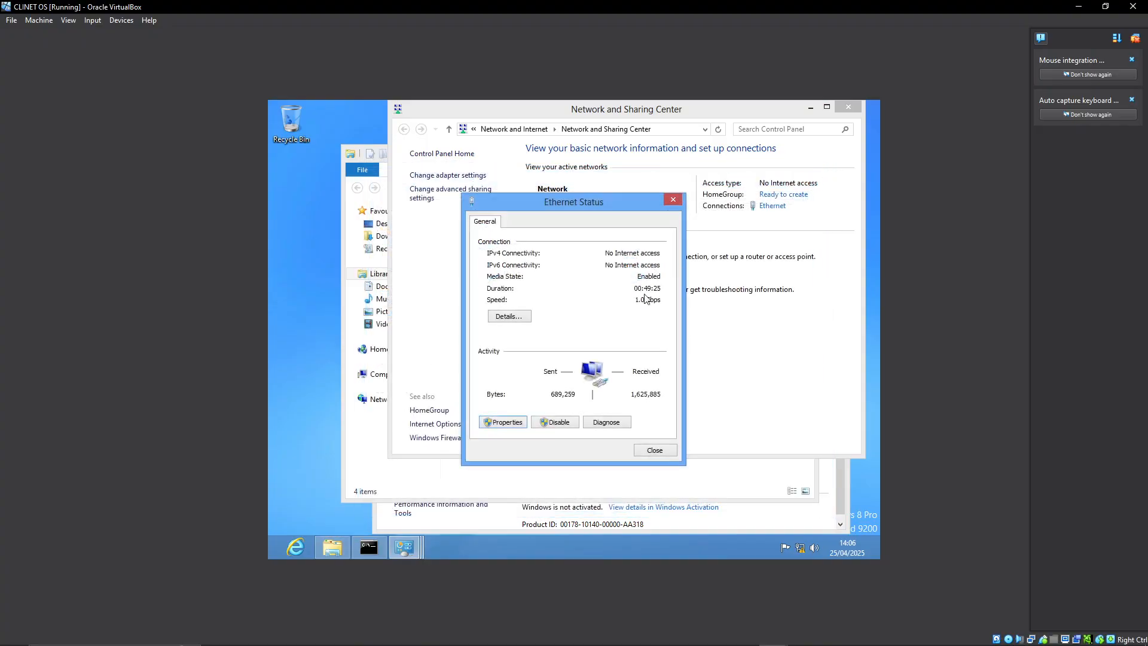
left_click(670, 200)
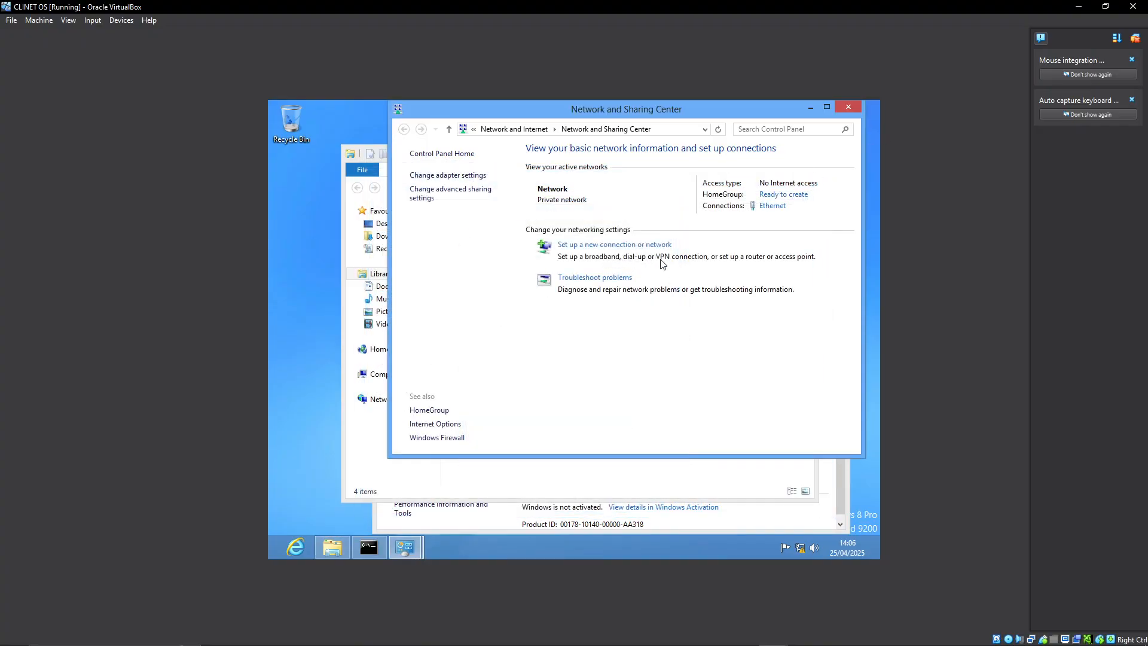
left_click(849, 107)
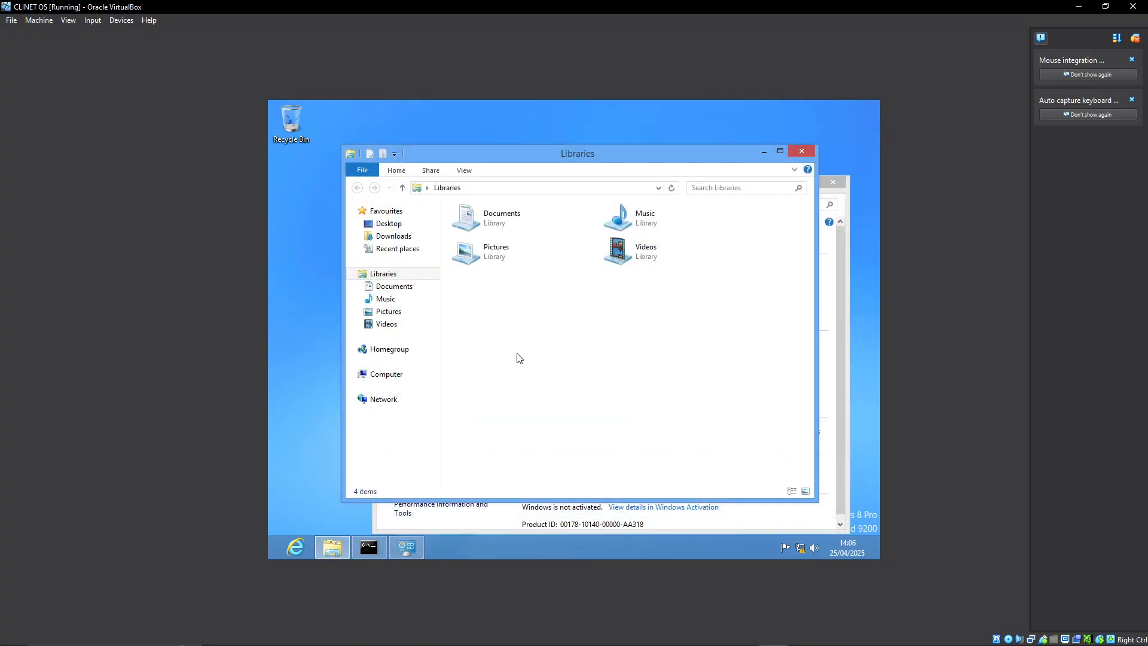
left_click(801, 151)
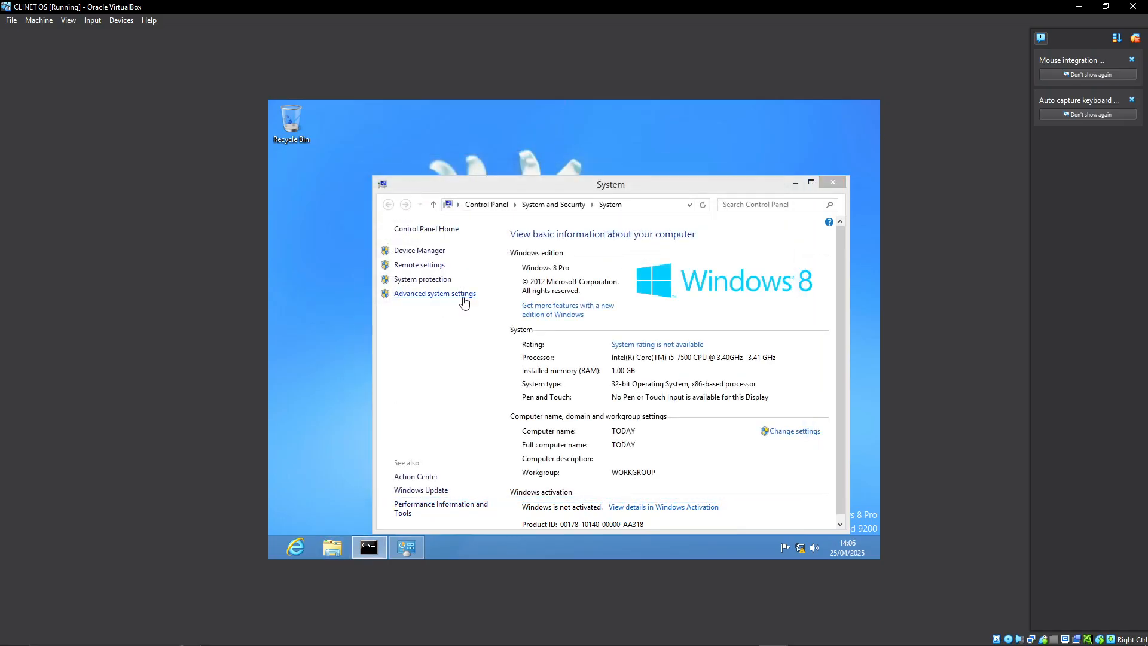
left_click(464, 295)
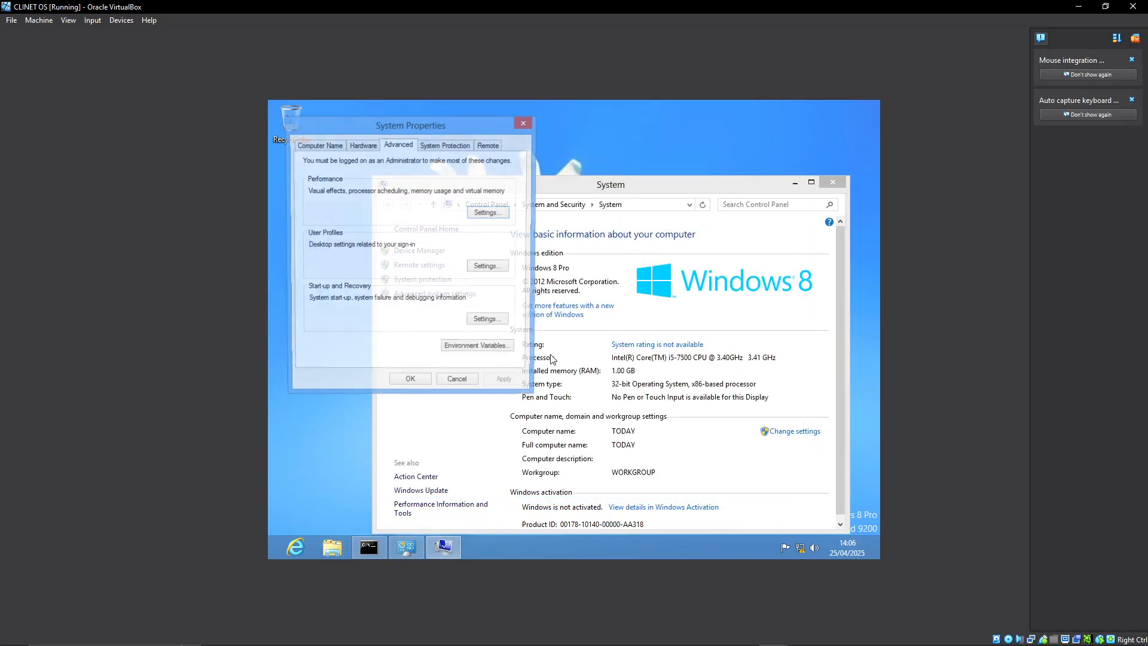
left_click(310, 146)
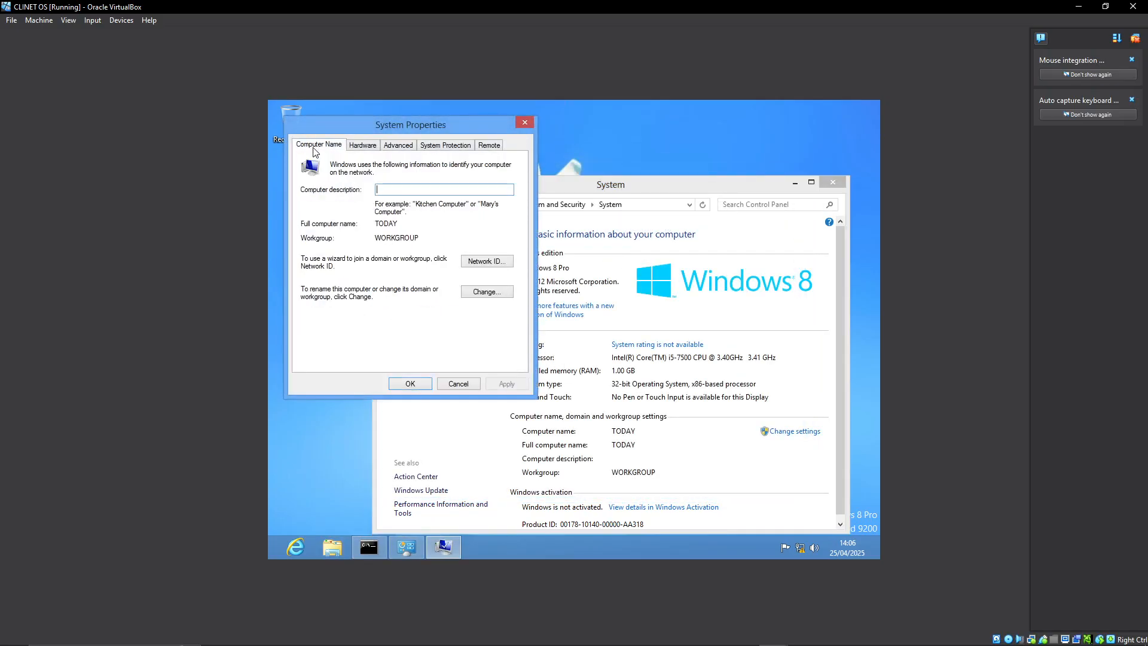
left_click(480, 292)
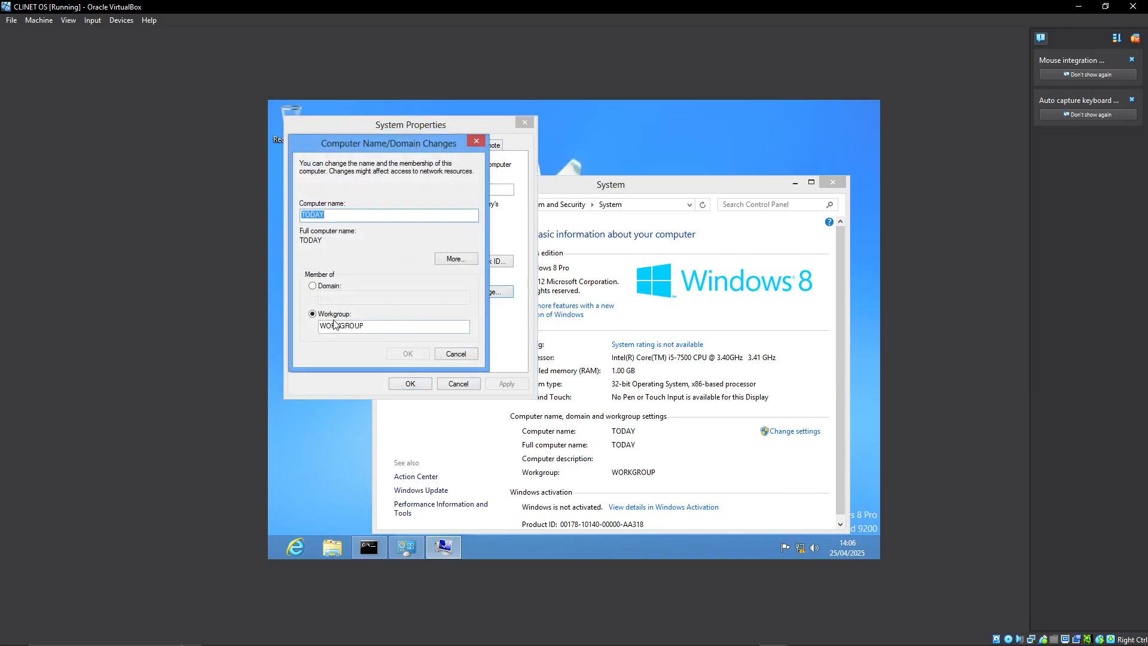
left_click(331, 286)
left_click(336, 299)
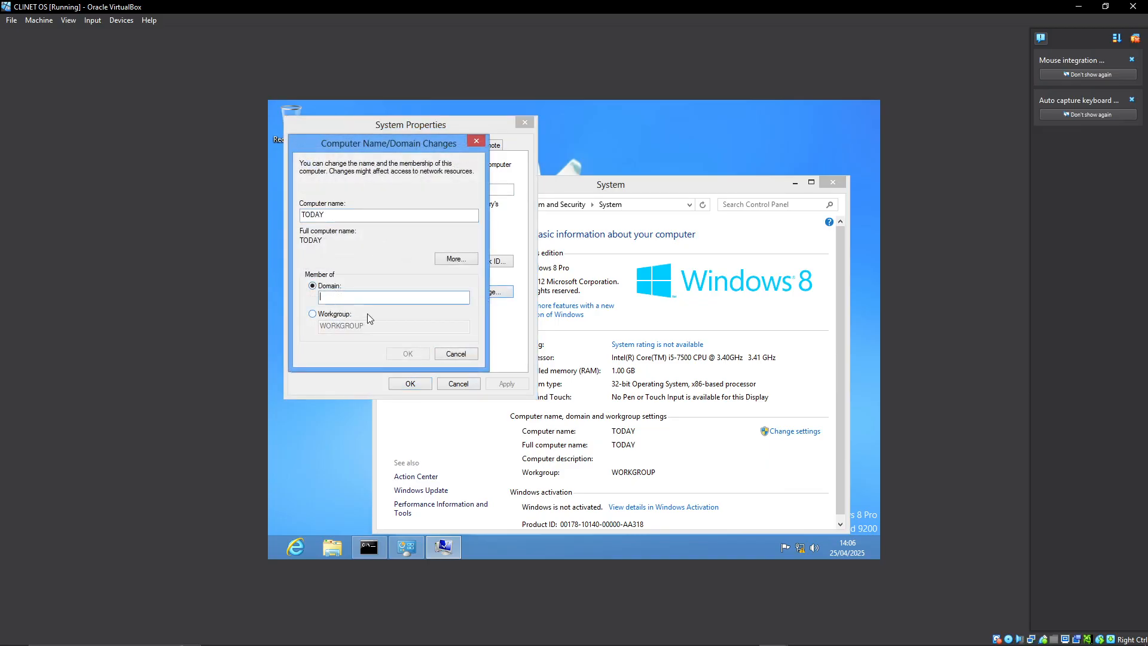
type("nana.com")
left_click(402, 355)
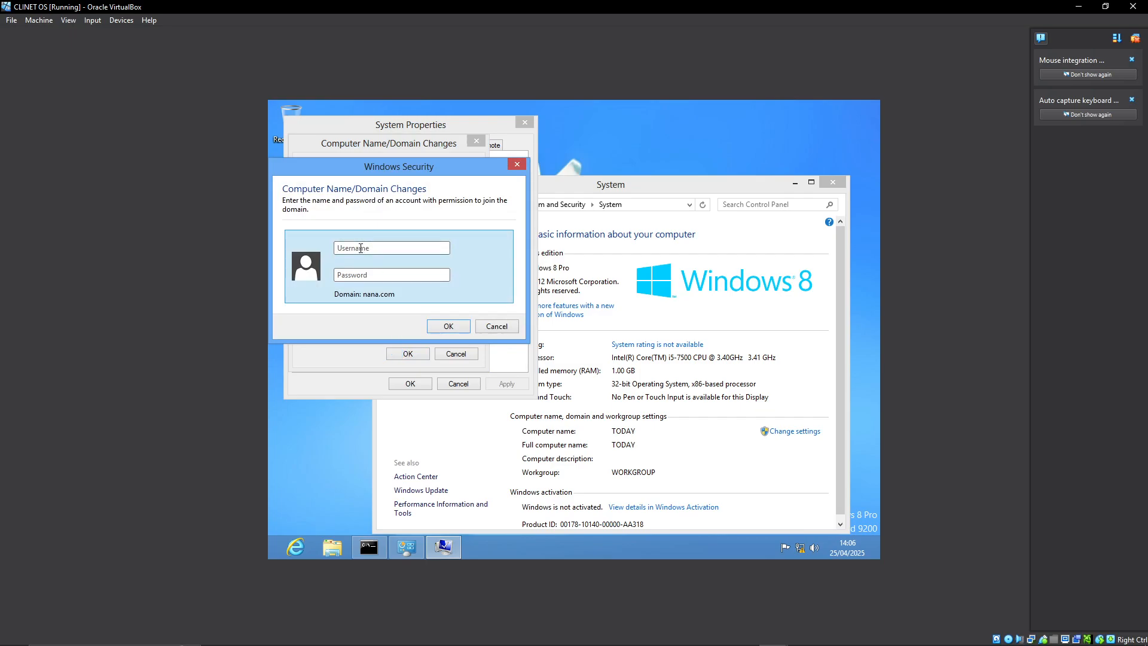
left_click_drag(328, 165, 393, 189)
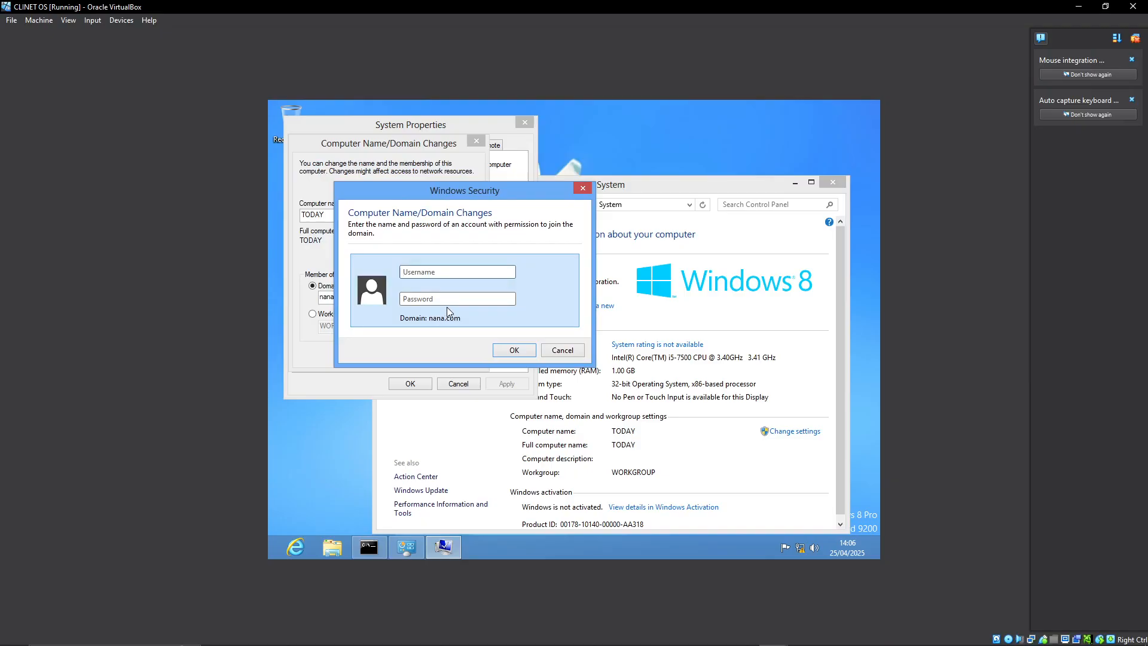
left_click(563, 354)
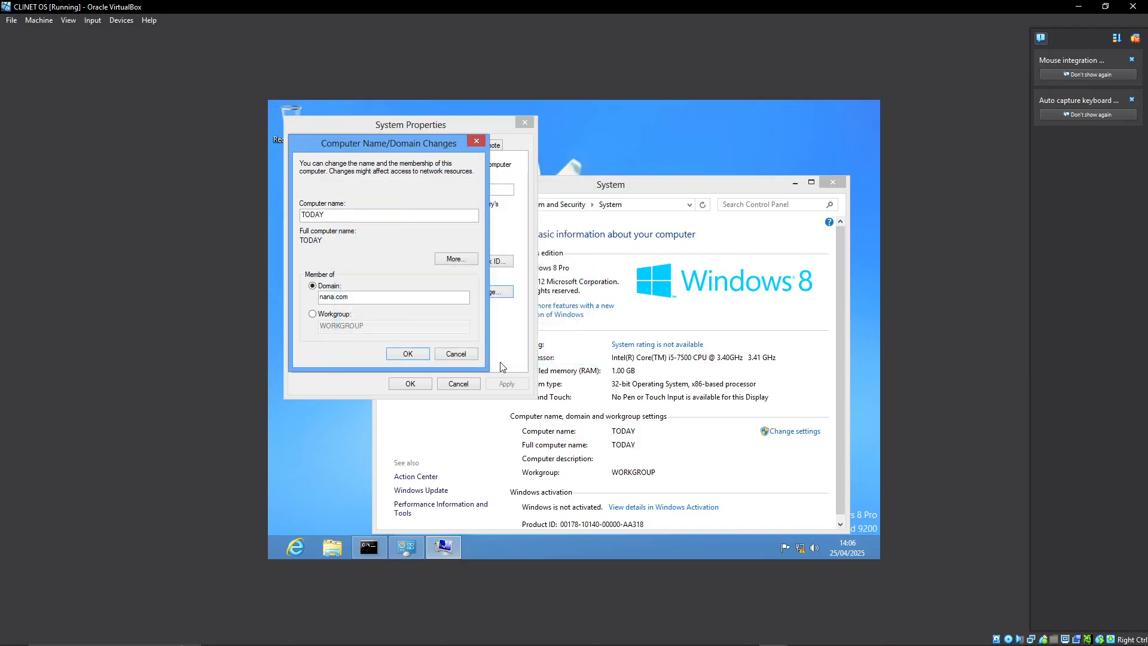
left_click(462, 354)
left_click(459, 384)
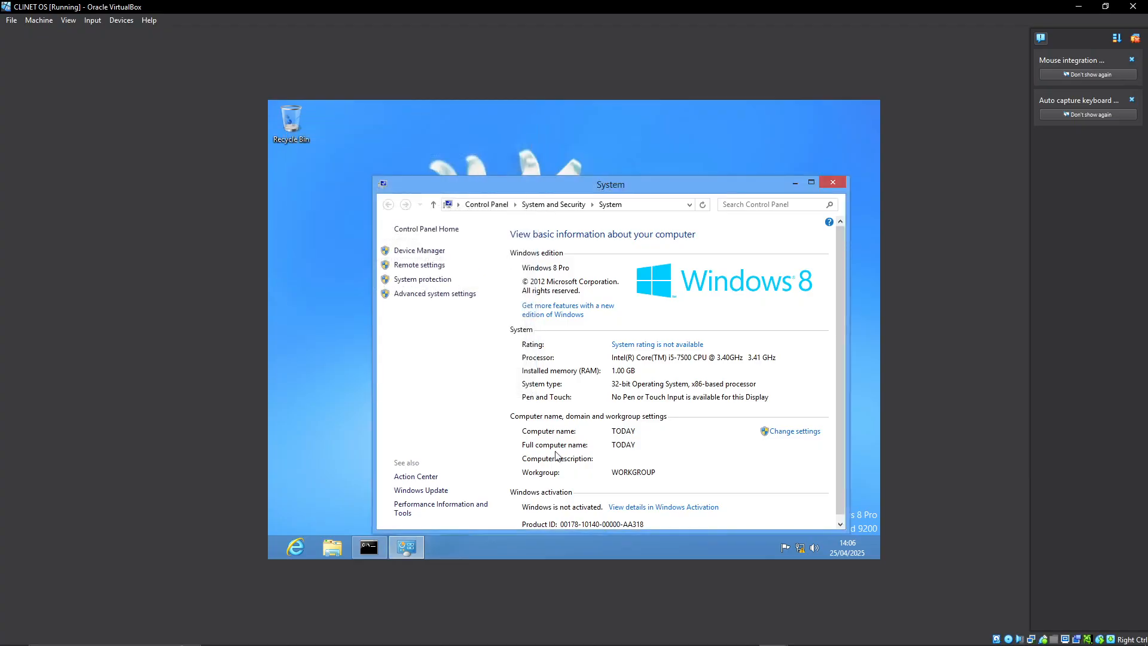
Set the client's Ethernet IPv4 properties to obtain the IP address and DNS server address automatically, and close the connection dialogs.
right_click(800, 548)
left_click(772, 535)
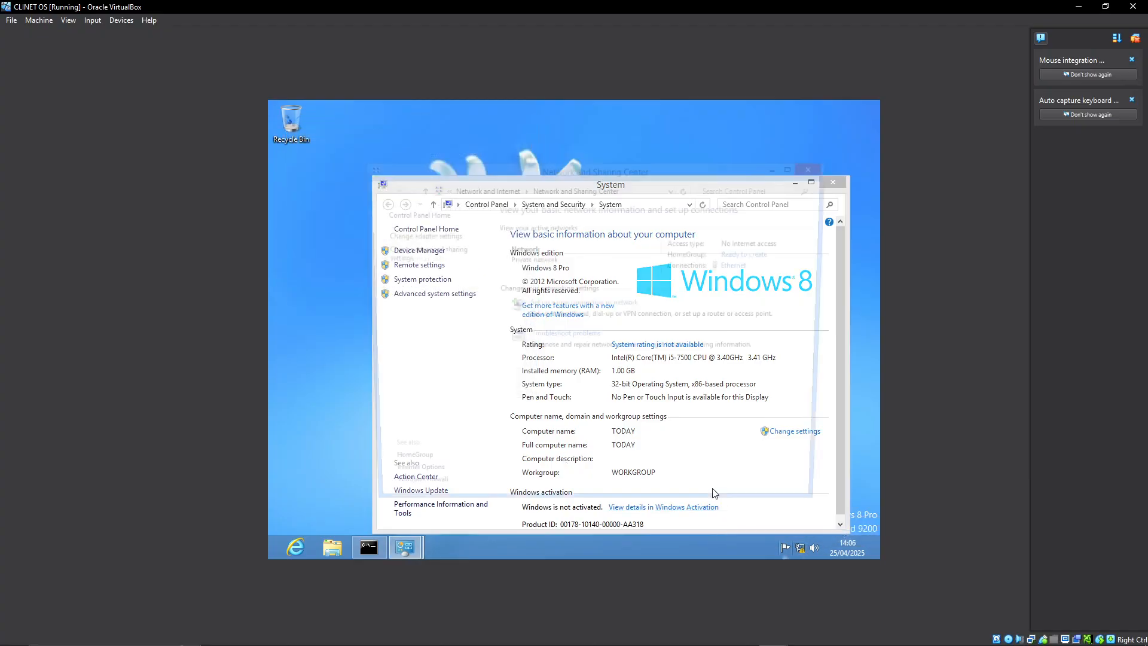
left_click(742, 266)
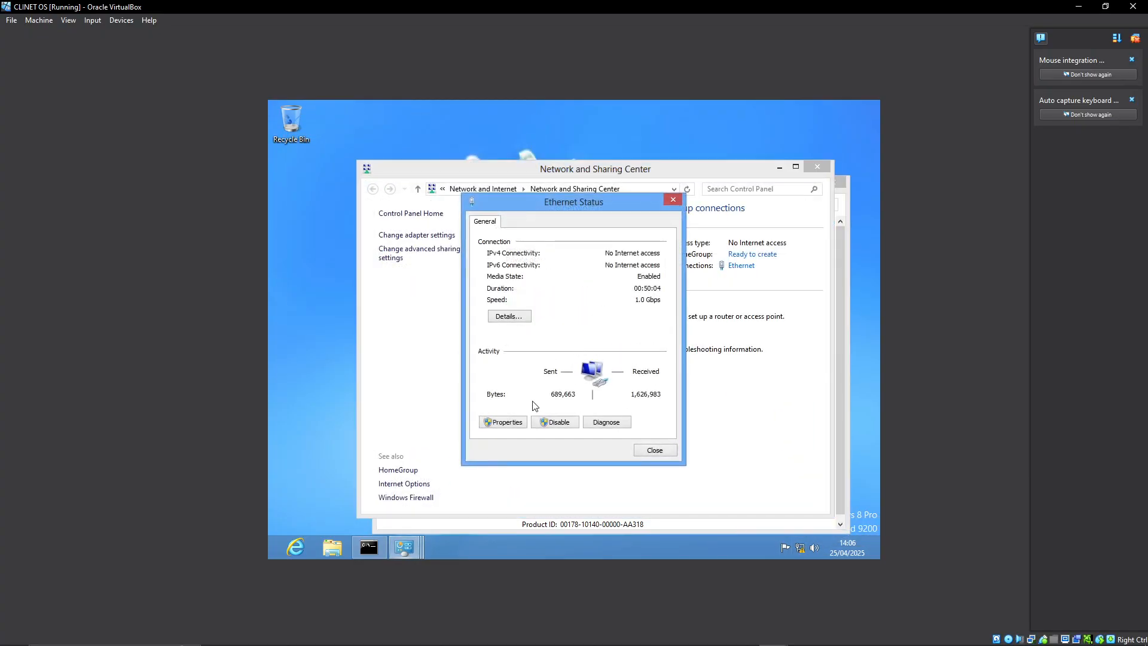
left_click(504, 423)
scroll(559, 355, "down", 1)
double_click(590, 368)
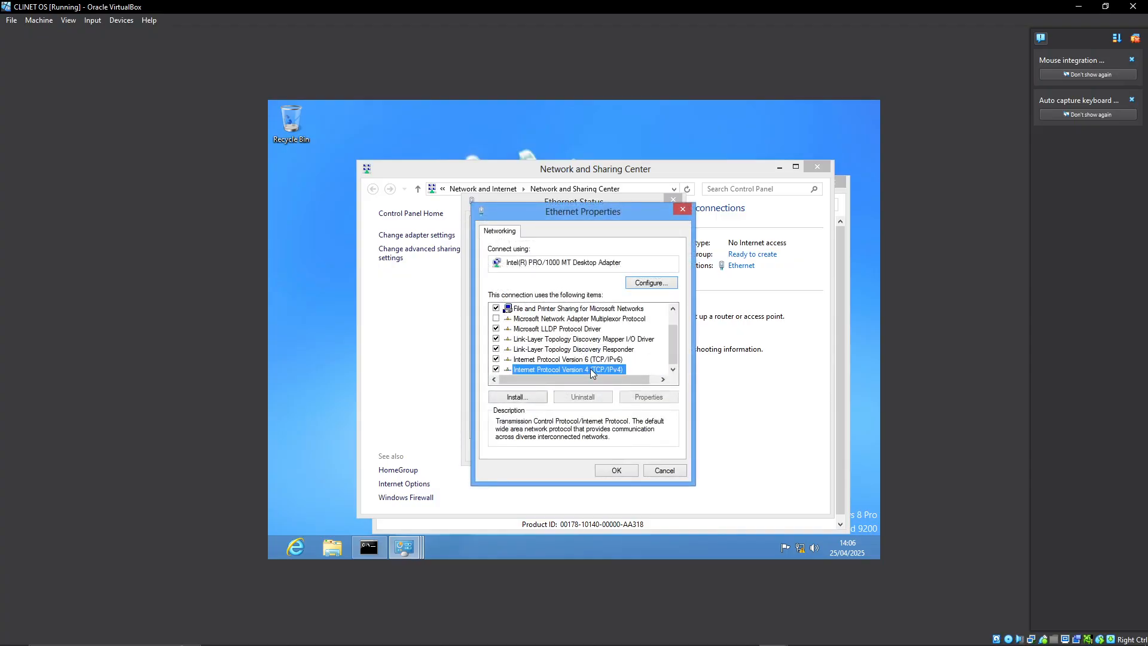
left_click(540, 333)
left_click(529, 411)
left_click(656, 508)
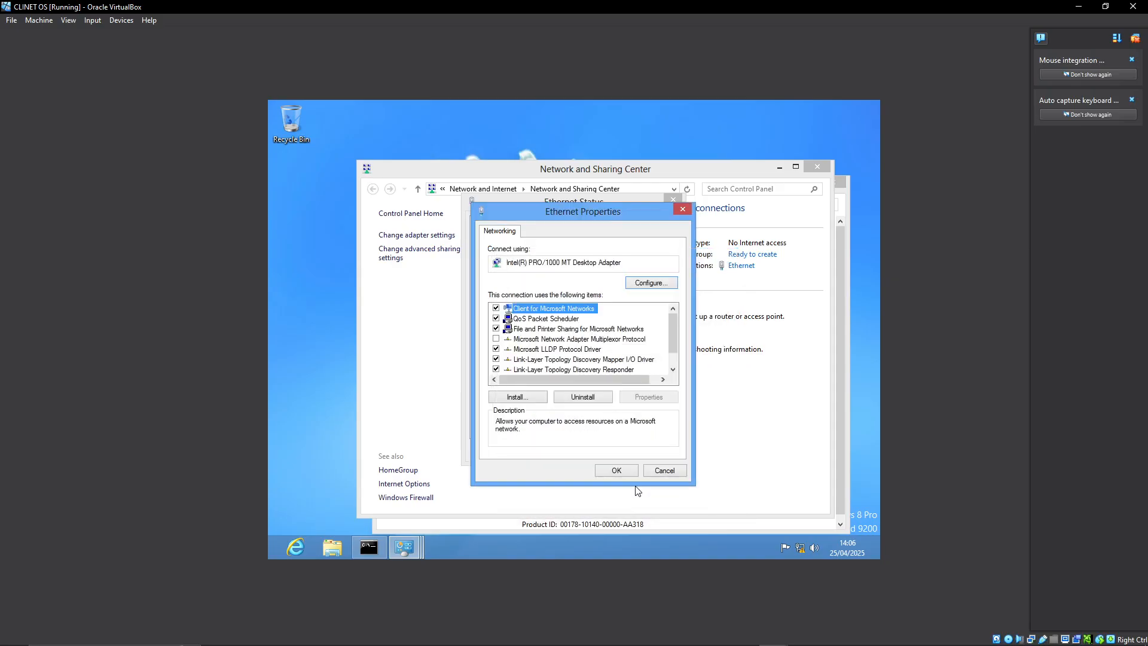
left_click(619, 470)
left_click(655, 451)
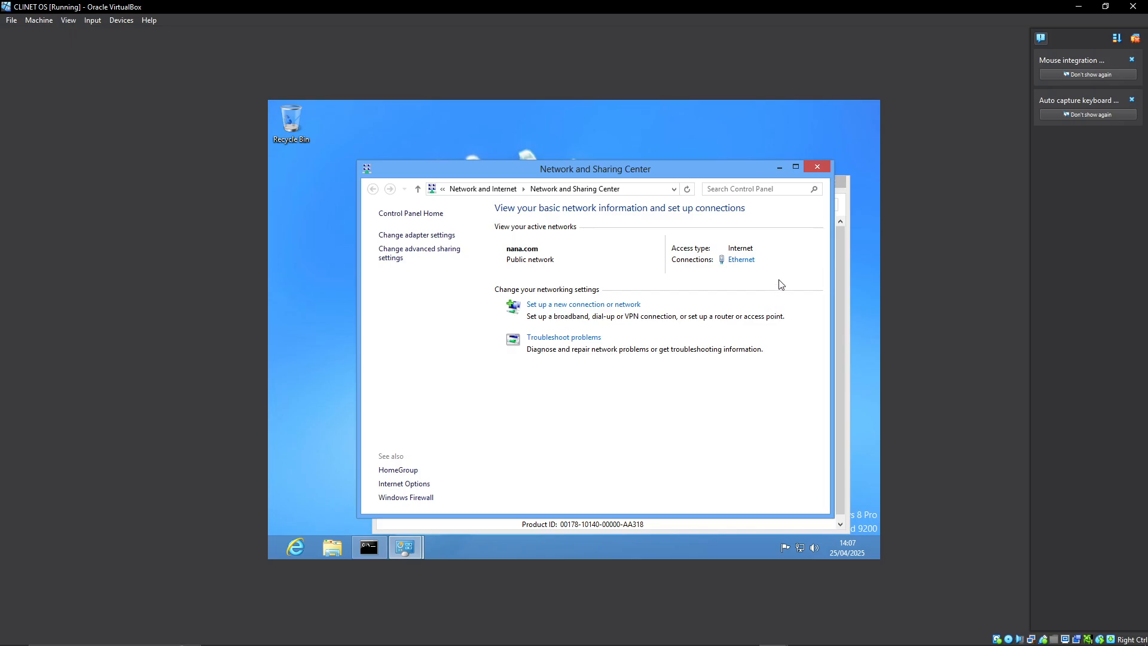
Close the Network and Sharing Center, System and file explorer windows on the client.
left_click(812, 166)
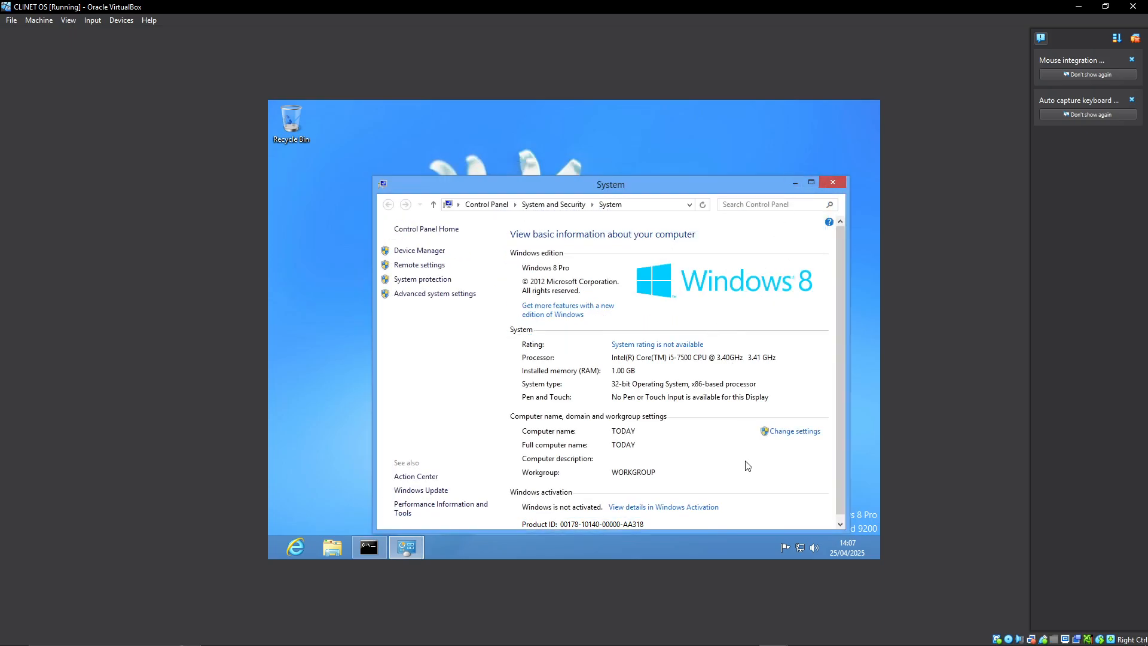
left_click(830, 181)
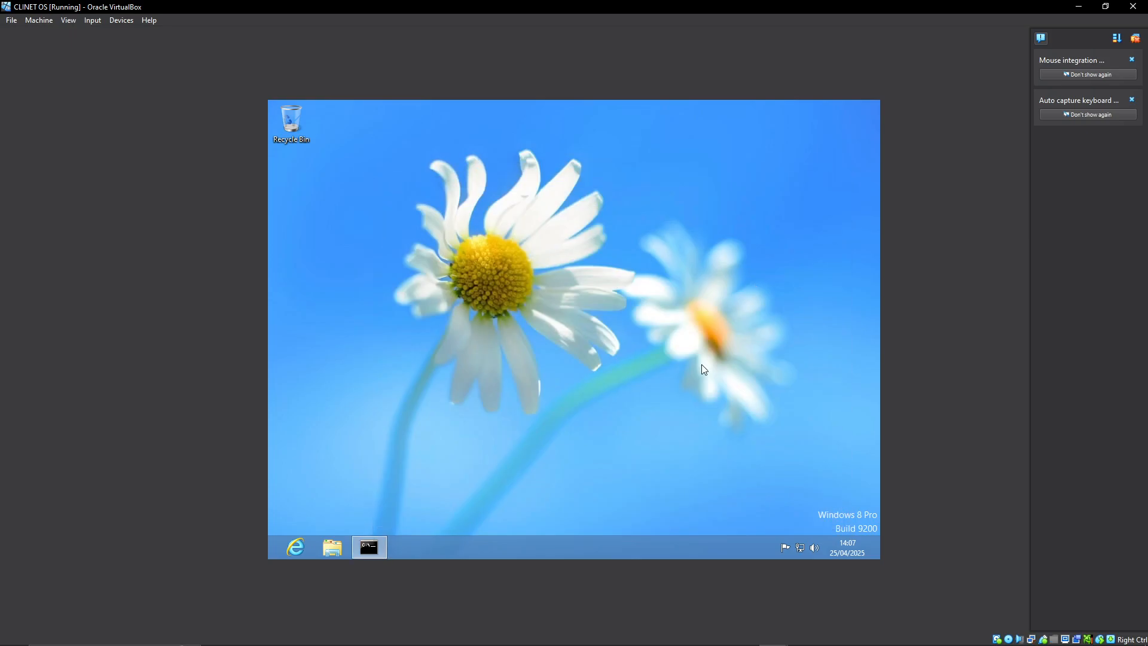
left_click(333, 547)
left_click(794, 154)
Open the client's System Properties by running SYSDM.CPL.
key("super+r")
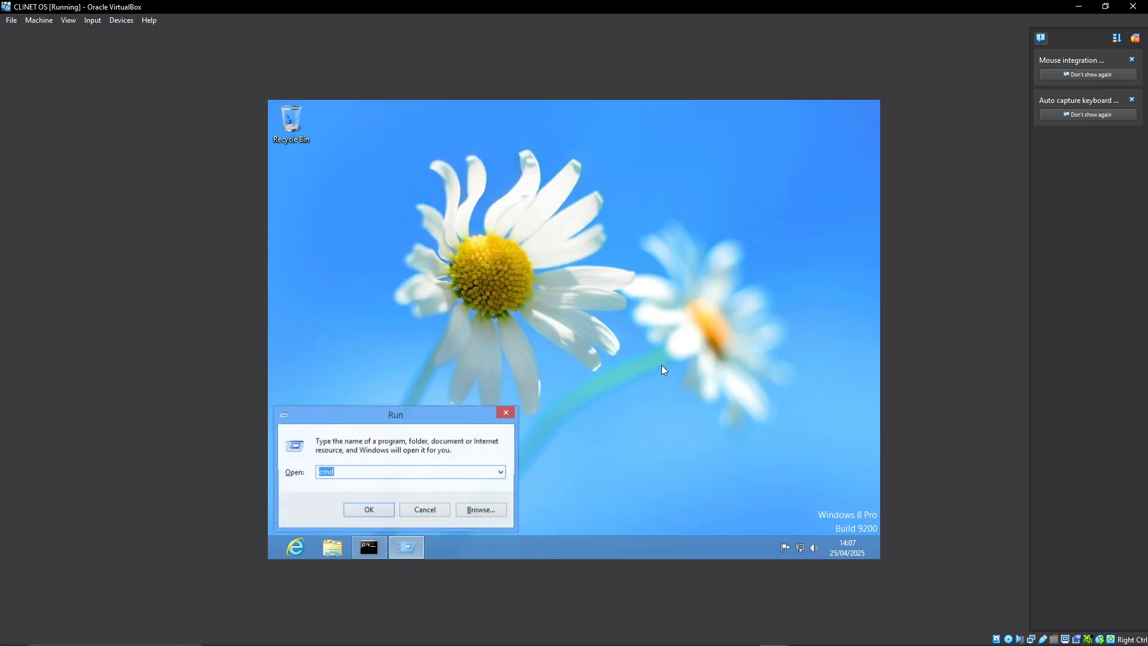
key("Down")
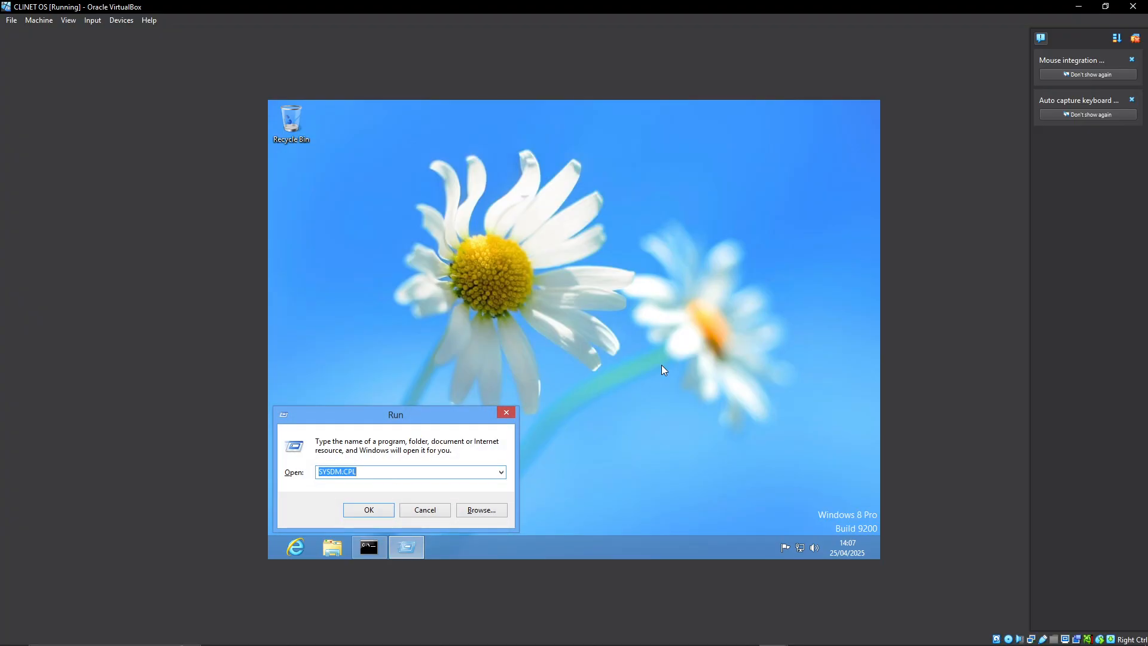
key("Return")
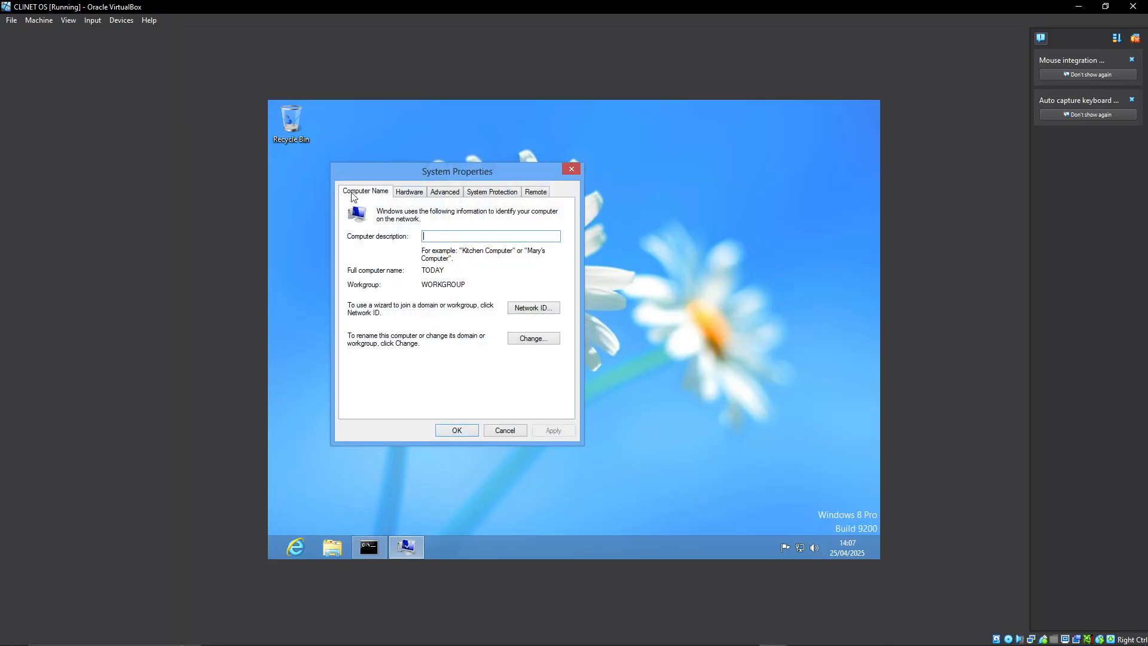
Set the client computer's membership to the domain nana.com and submit the change.
left_click(530, 336)
left_click(375, 334)
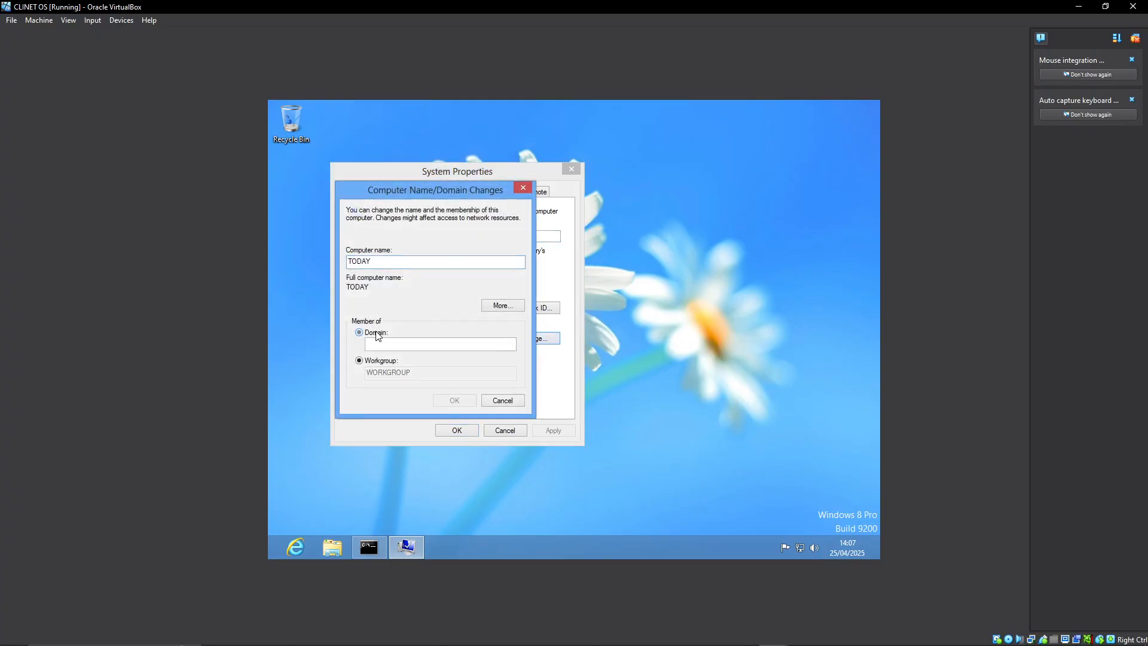
left_click(396, 345)
type("nana.com")
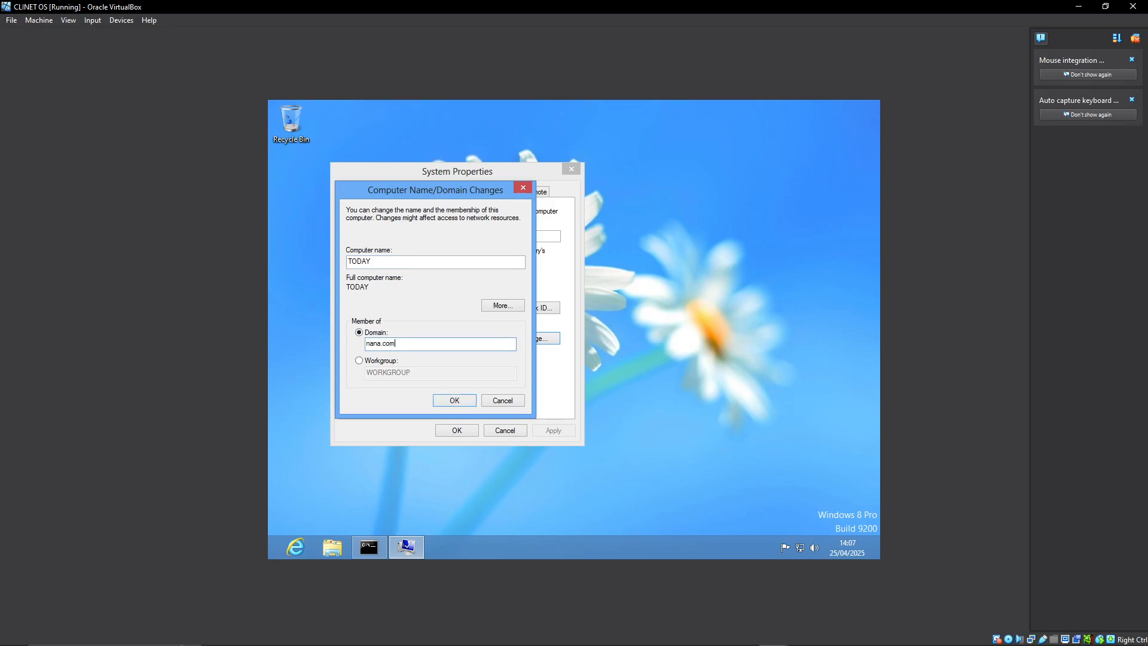
left_click(440, 400)
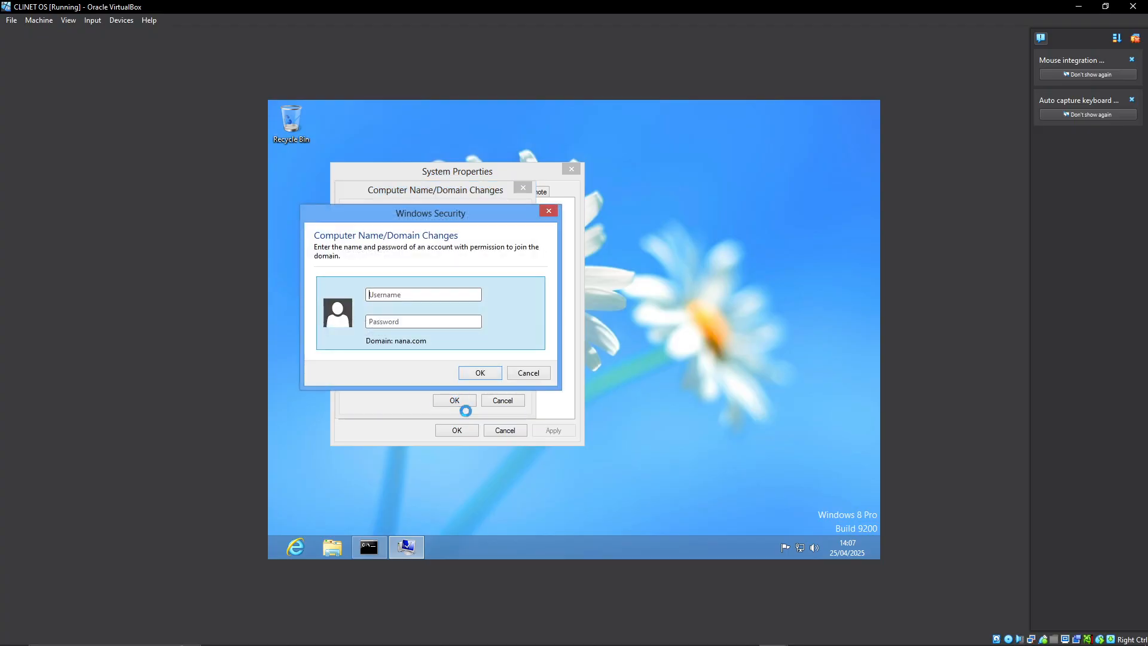
Switch to PowerPoint and present the current slide.
mouse_move(578, 643)
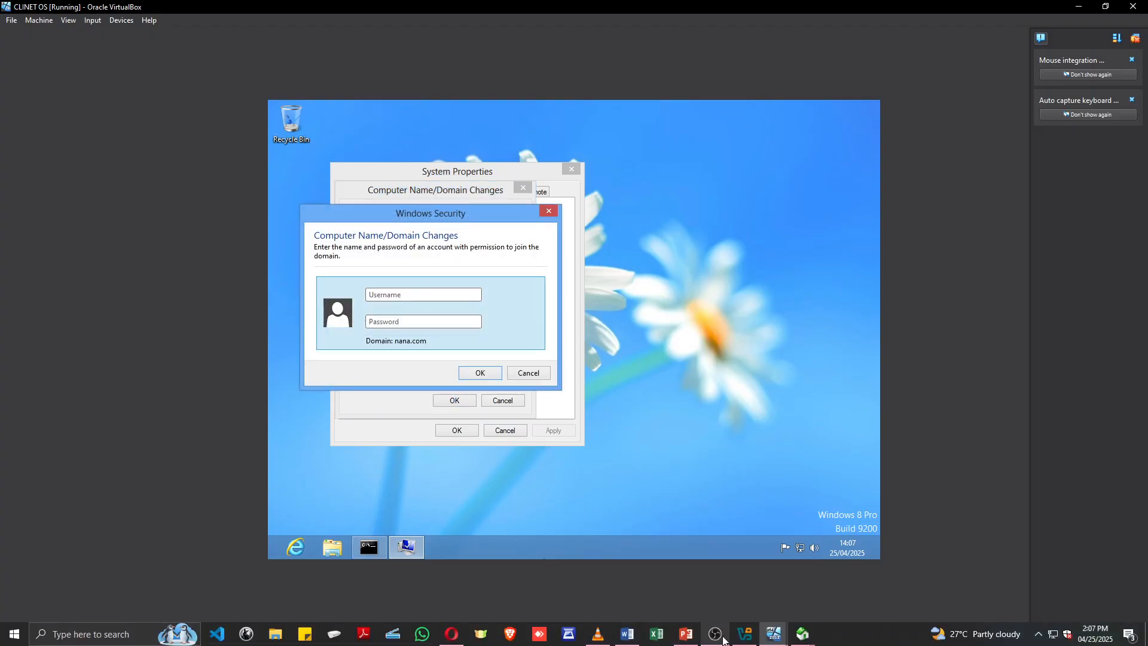
left_click(686, 634)
key("shift+F5")
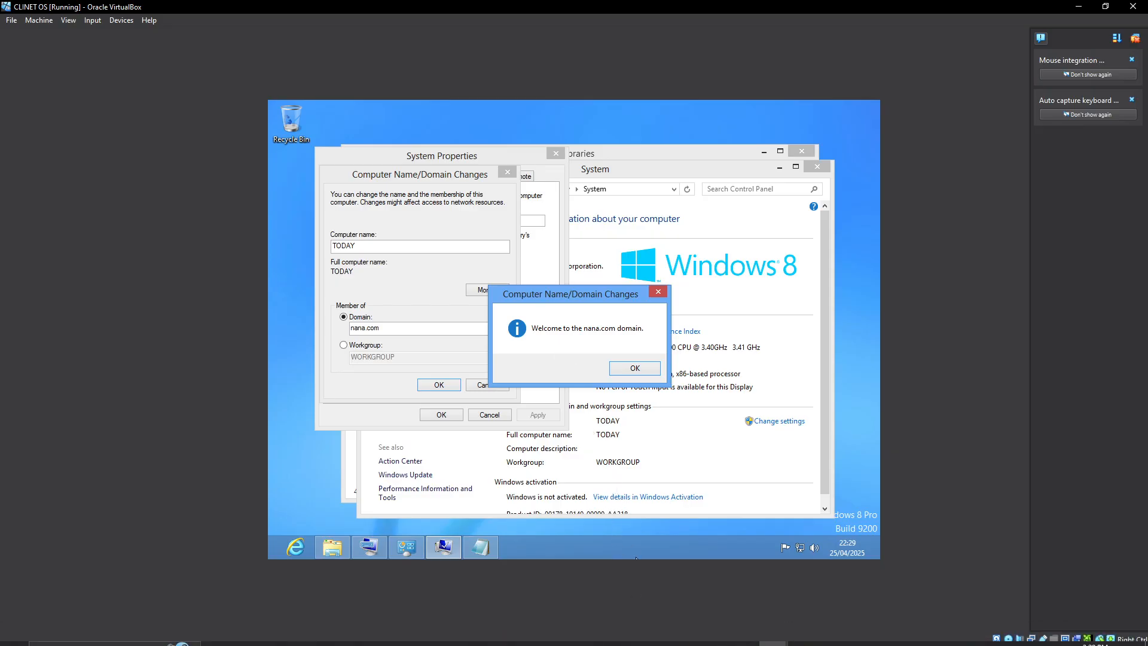
Bring up the client's Notepad note and examine the domain and account parts of TEST\Administrator.
left_click(481, 554)
left_click(482, 554)
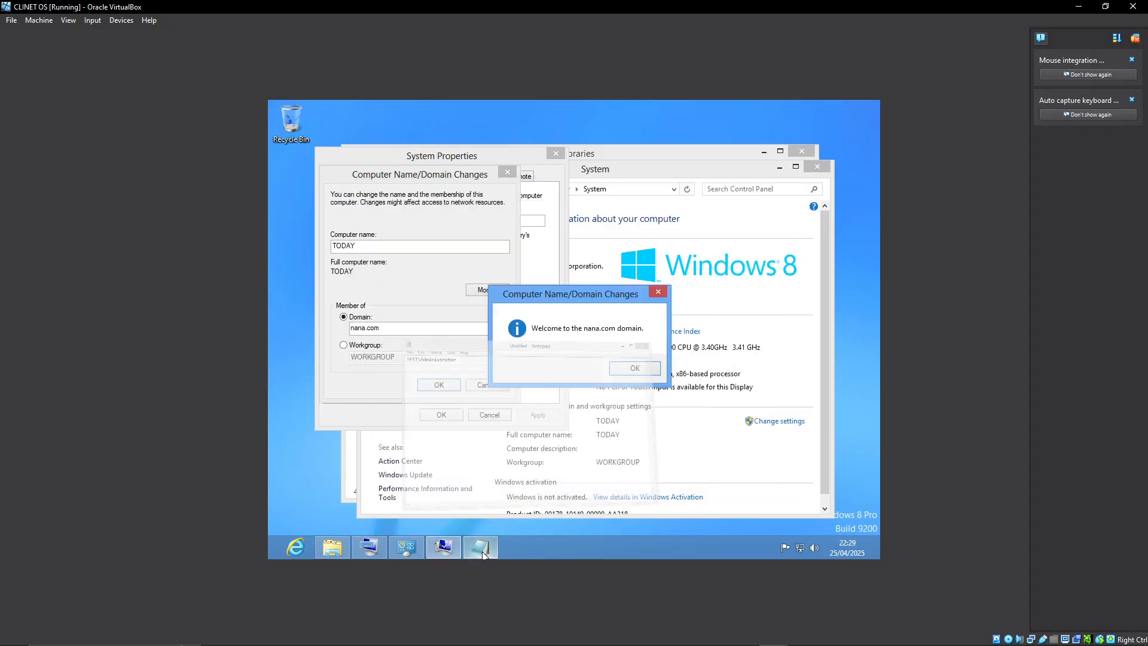
left_click(482, 554)
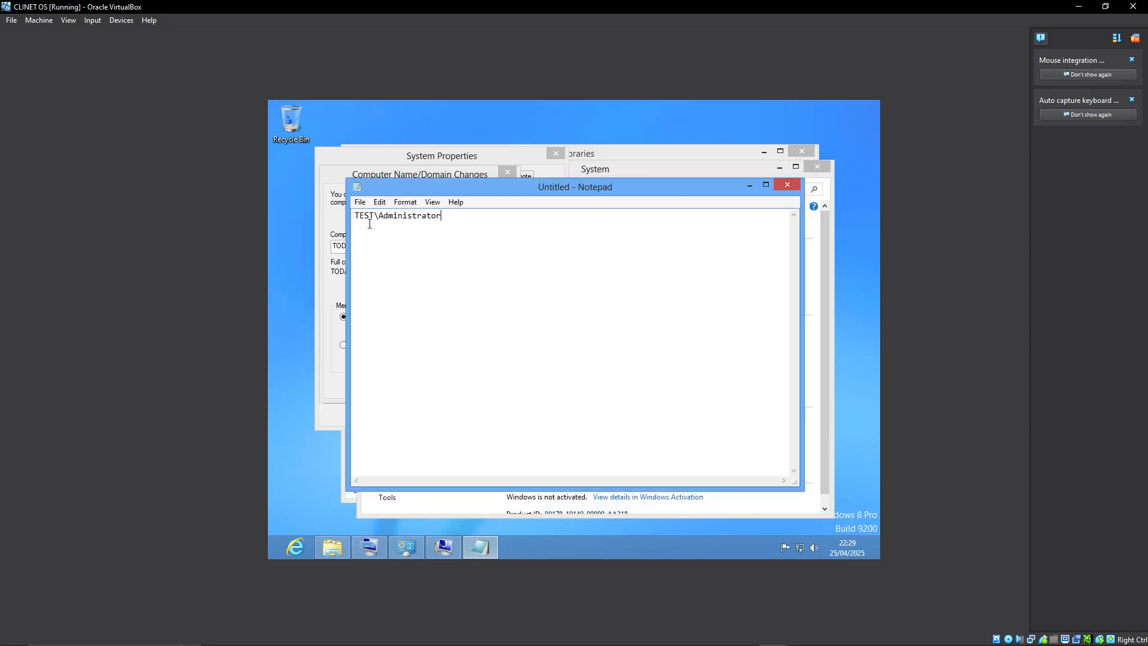
double_click(373, 216)
left_click(374, 216)
left_click_drag(374, 217, 352, 217)
left_click_drag(450, 216, 346, 217)
left_click(469, 242)
left_click_drag(369, 216, 348, 217)
left_click(369, 215)
left_click_drag(455, 216, 353, 207)
left_click(401, 244)
Minimize the Notepad note and acknowledge the nana.com domain welcome message.
left_click(750, 184)
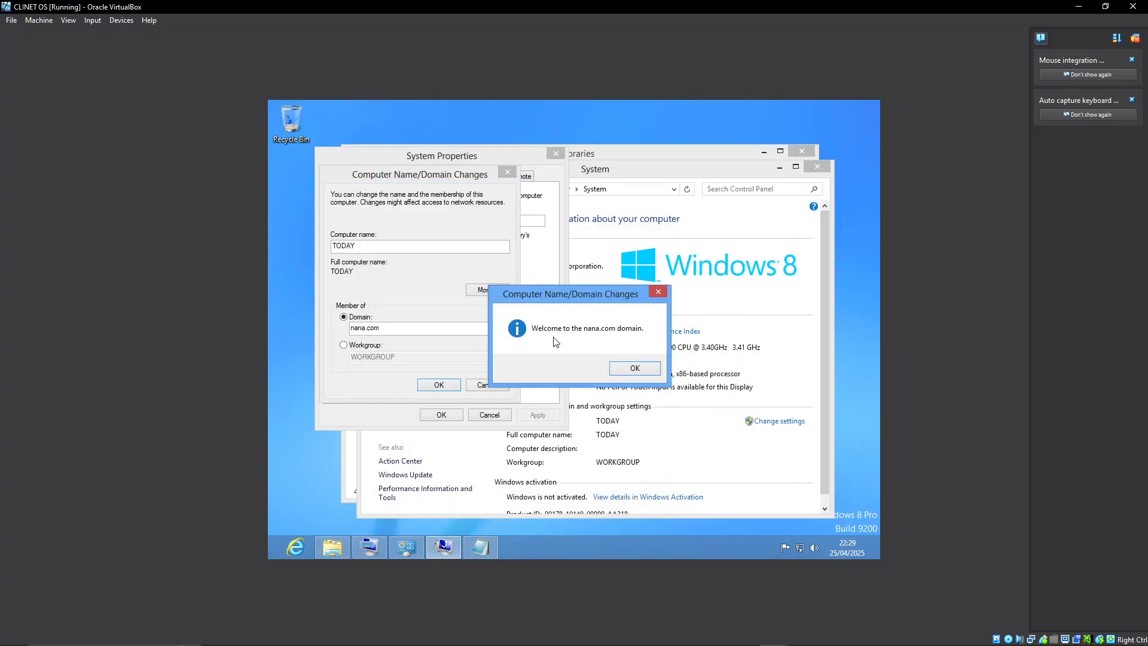
left_click(632, 369)
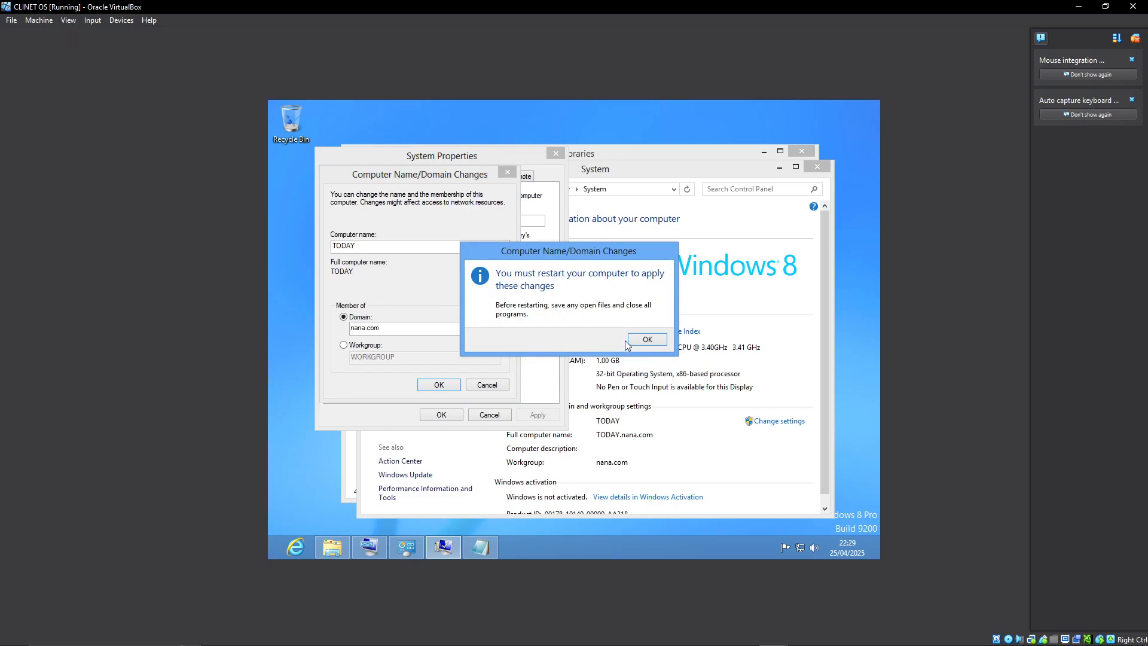
Acknowledge the restart notice, close System Properties and restart the client to apply the domain membership.
left_click(644, 342)
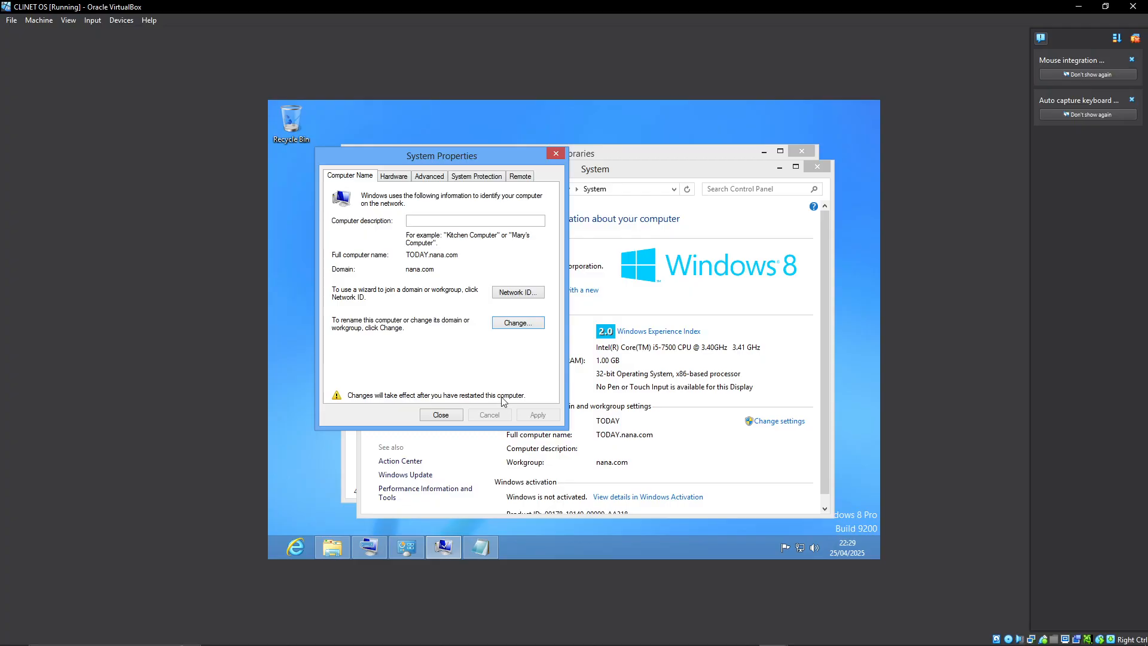
left_click(441, 416)
left_click(580, 336)
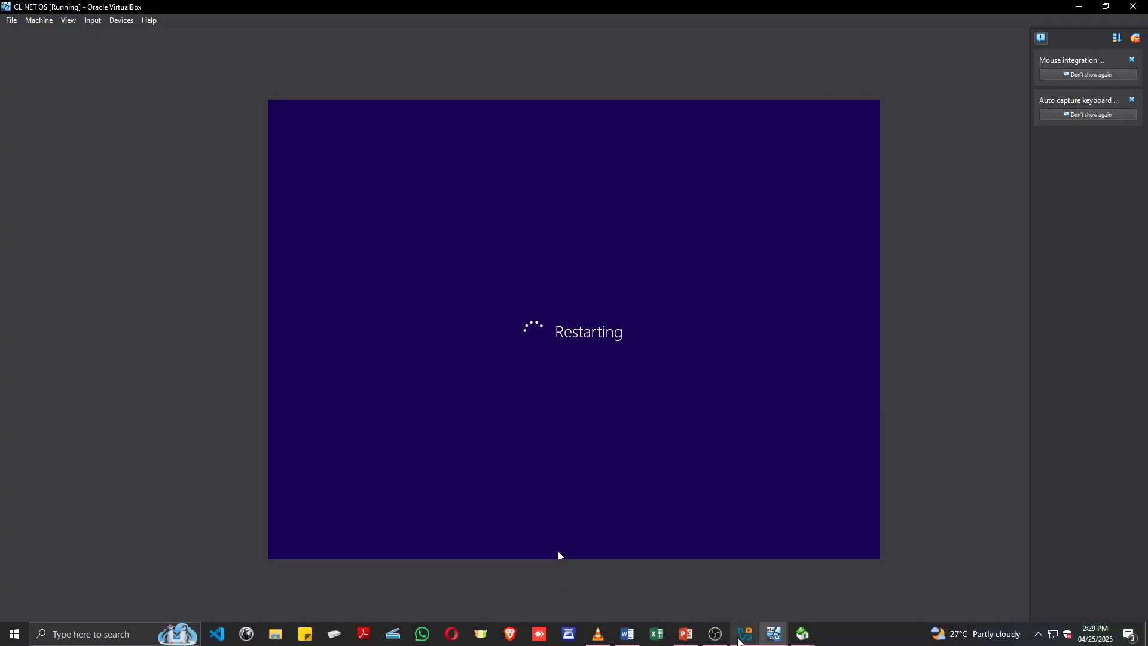
mouse_move(772, 640)
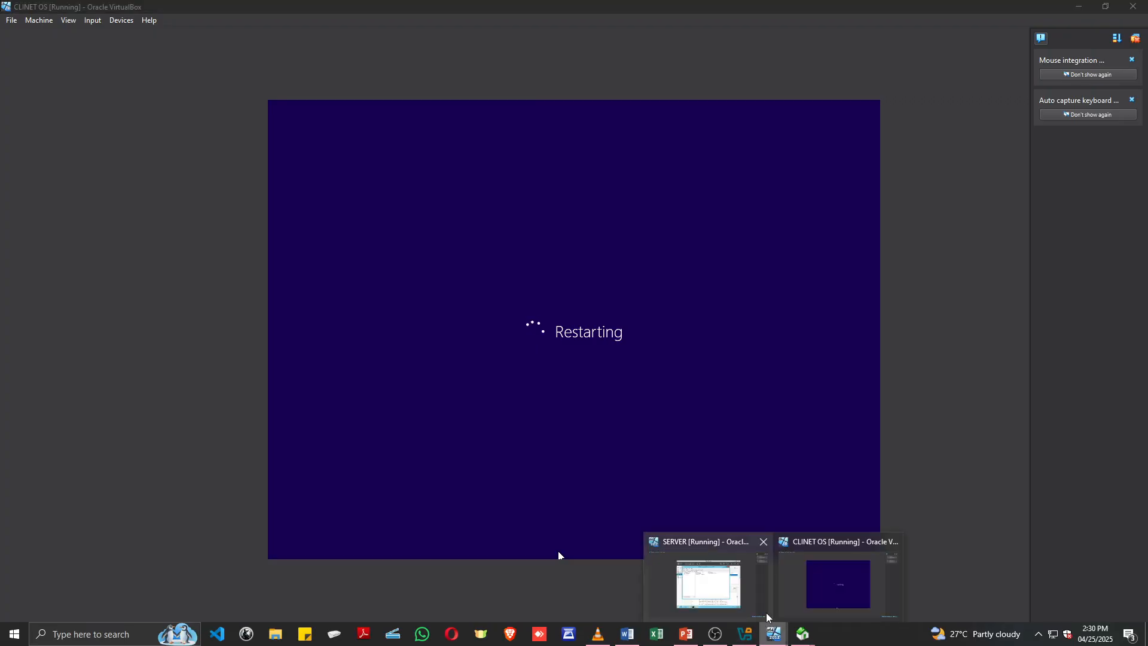
left_click(810, 603)
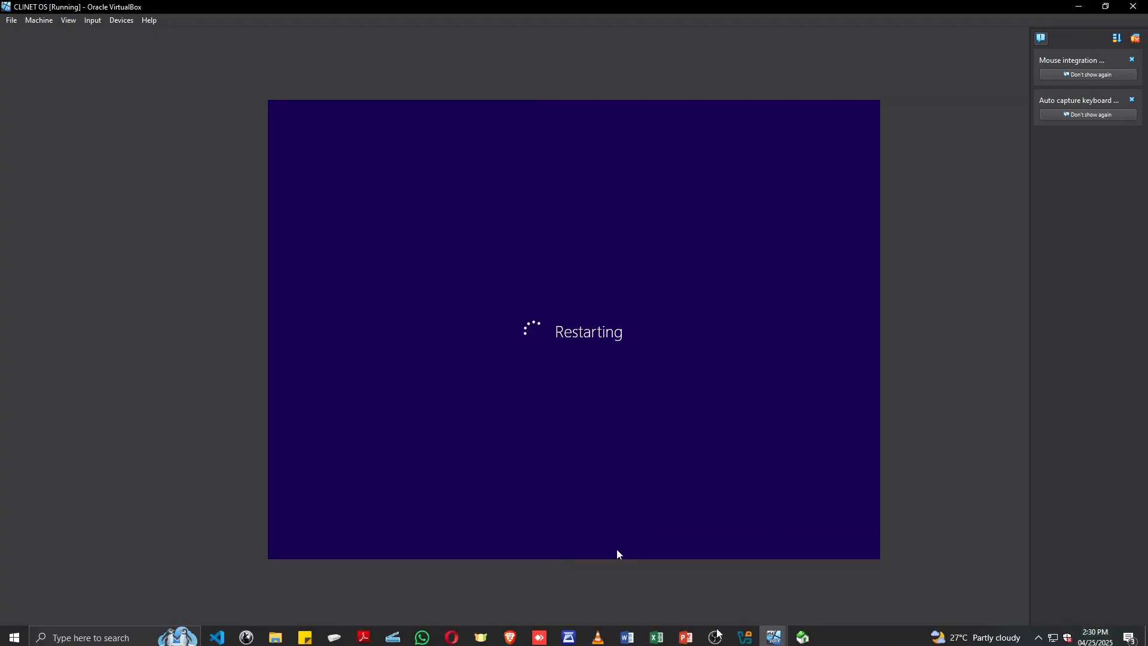
Switch to the SERVER virtual machine and close its Active Directory Users and Computers window.
mouse_move(799, 637)
left_click(715, 598)
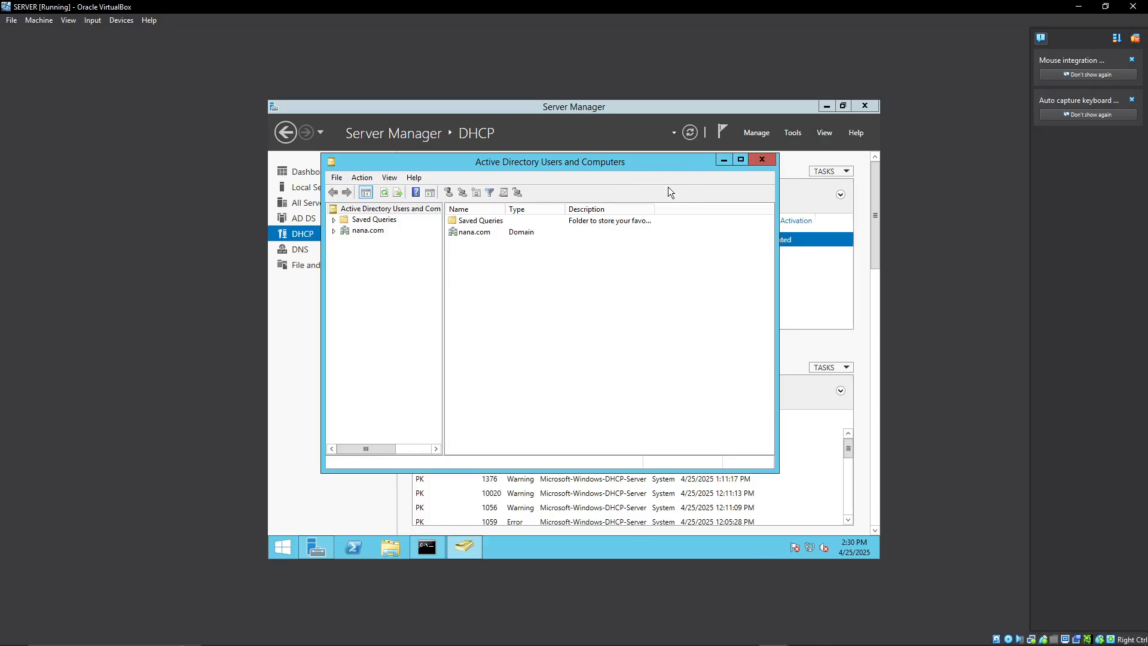
left_click(757, 160)
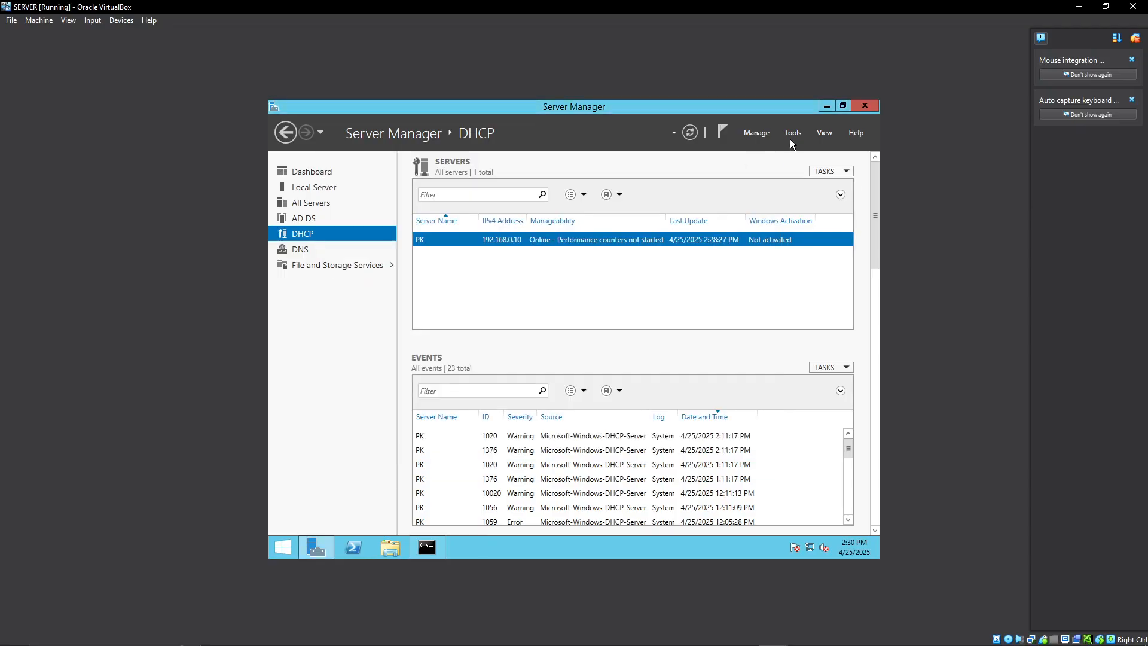
left_click(797, 132)
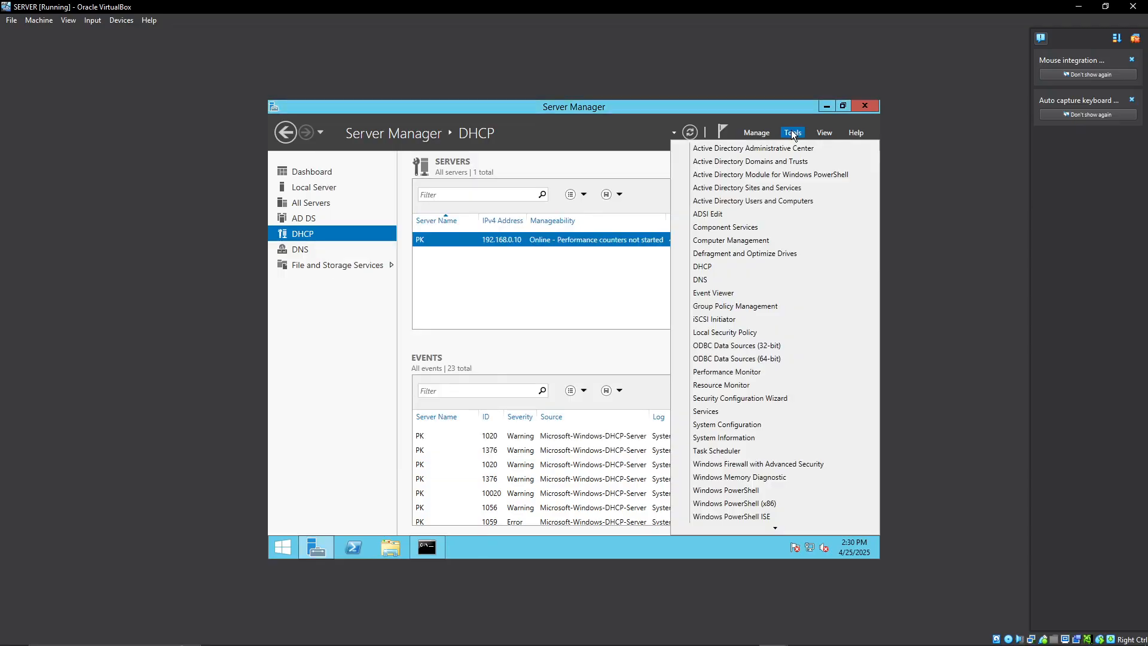
left_click(770, 204)
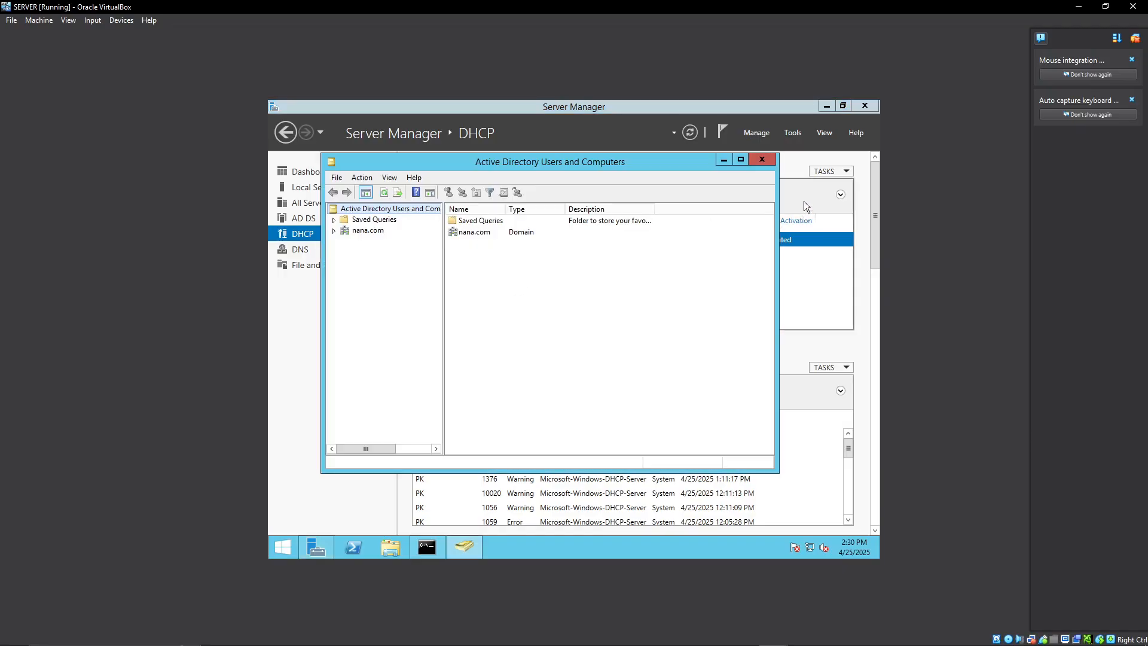
left_click(763, 158)
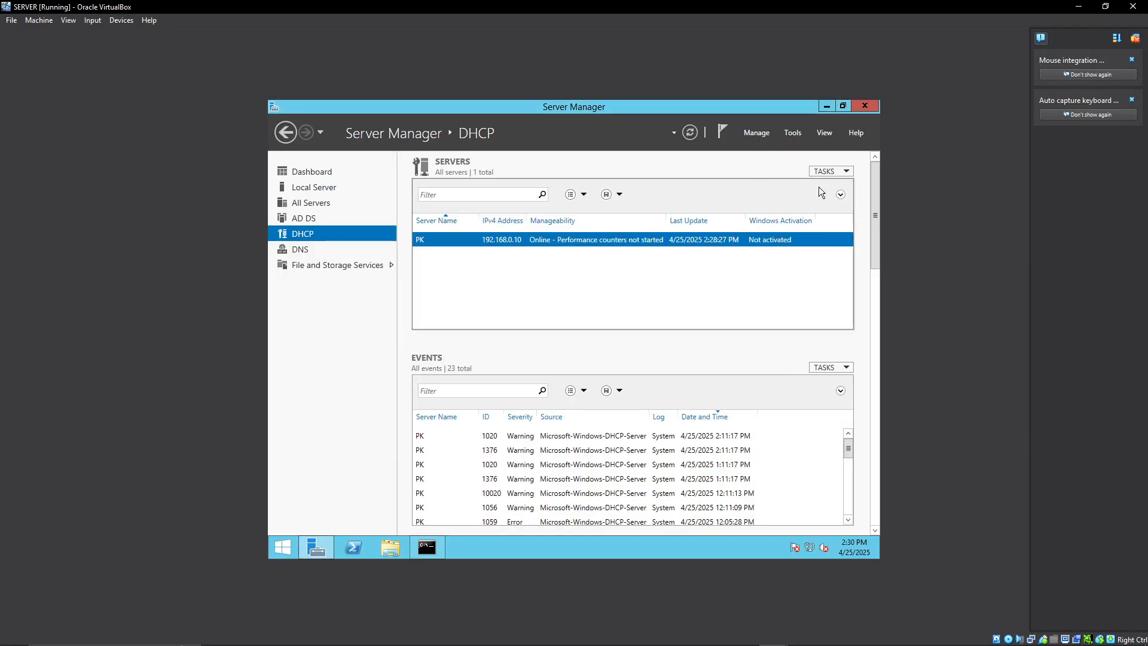
left_click(793, 132)
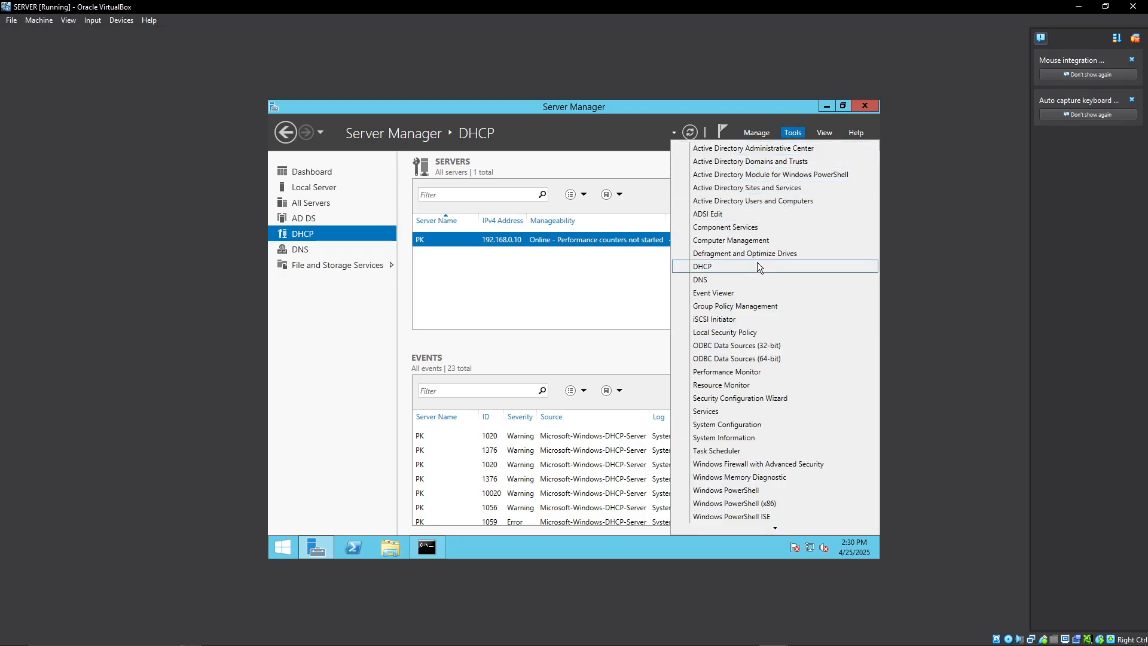
left_click(724, 202)
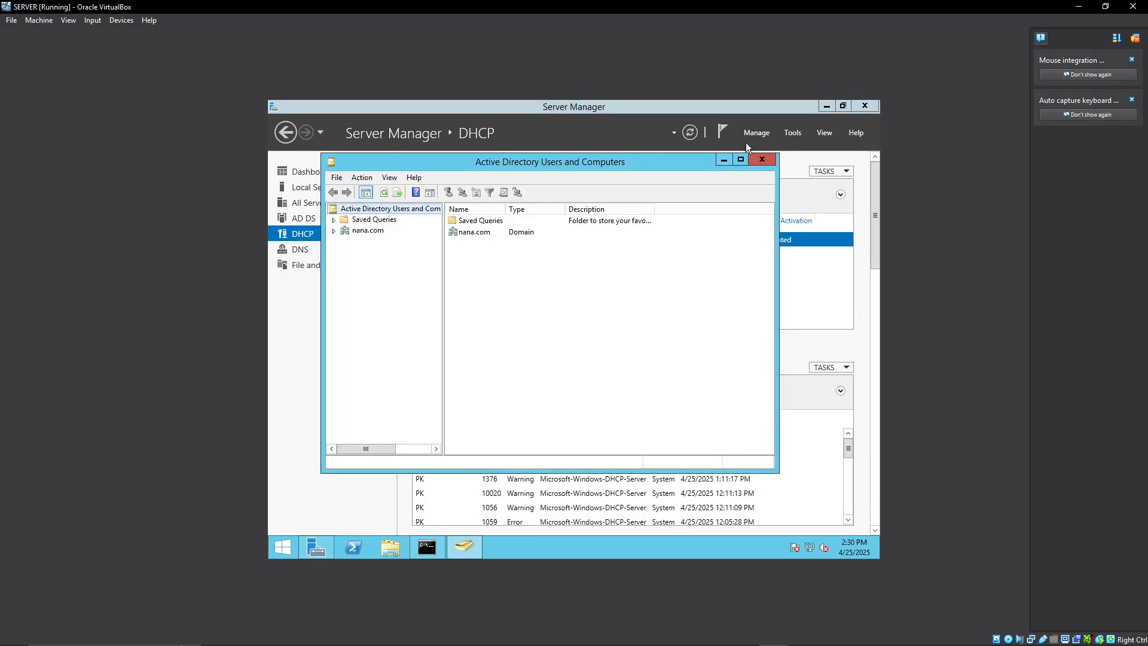
left_click(761, 159)
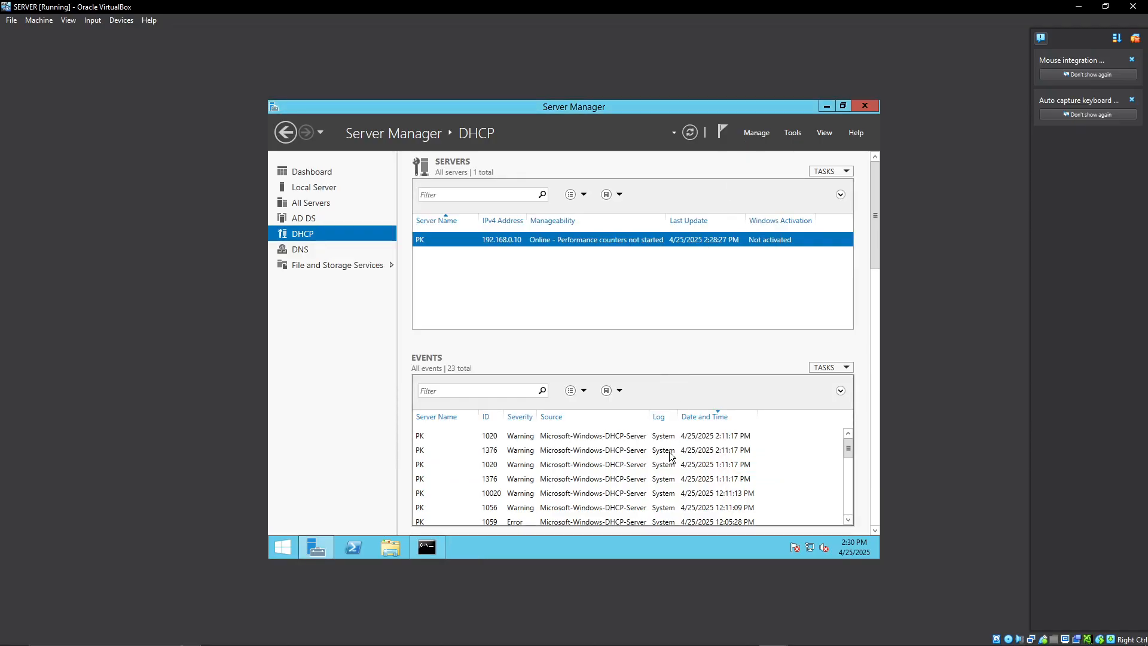
mouse_move(774, 642)
left_click(686, 634)
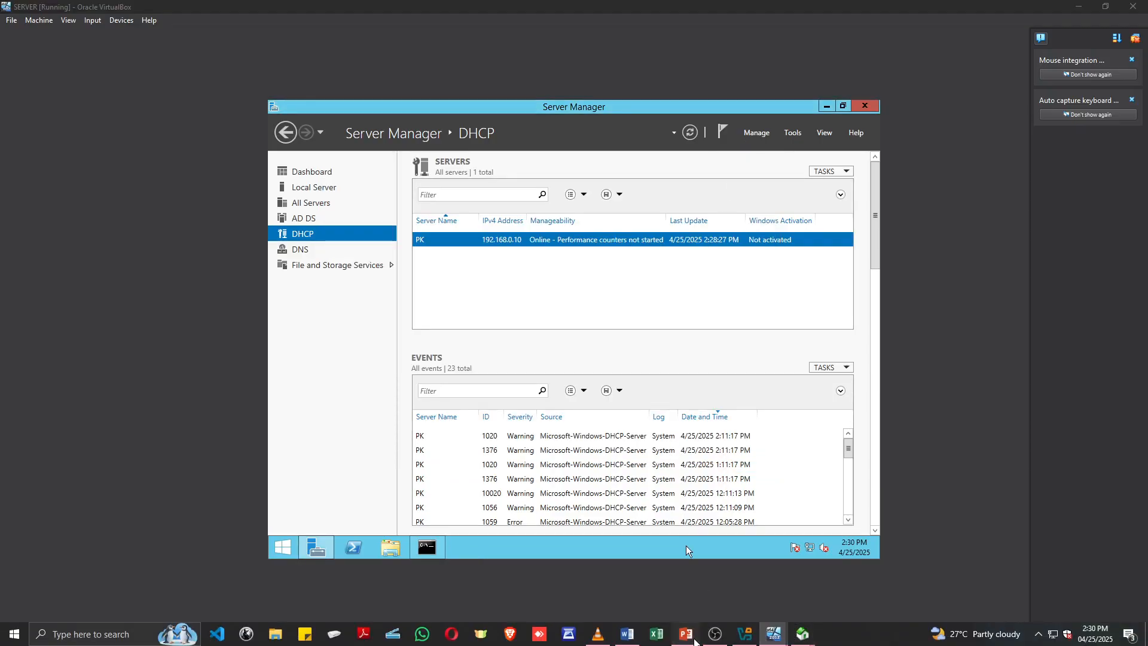
left_click(583, 458)
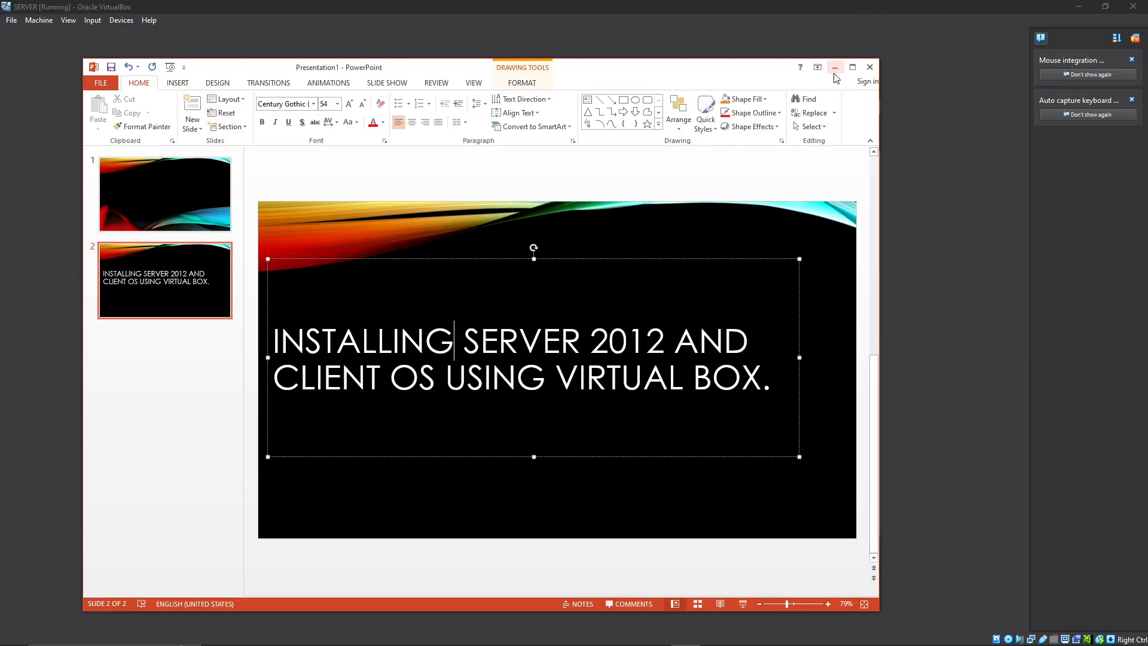
left_click(835, 67)
Open Active Directory Users and Computers and review the accounts and groups in nana.com's Users container, widening the Name column.
left_click(793, 132)
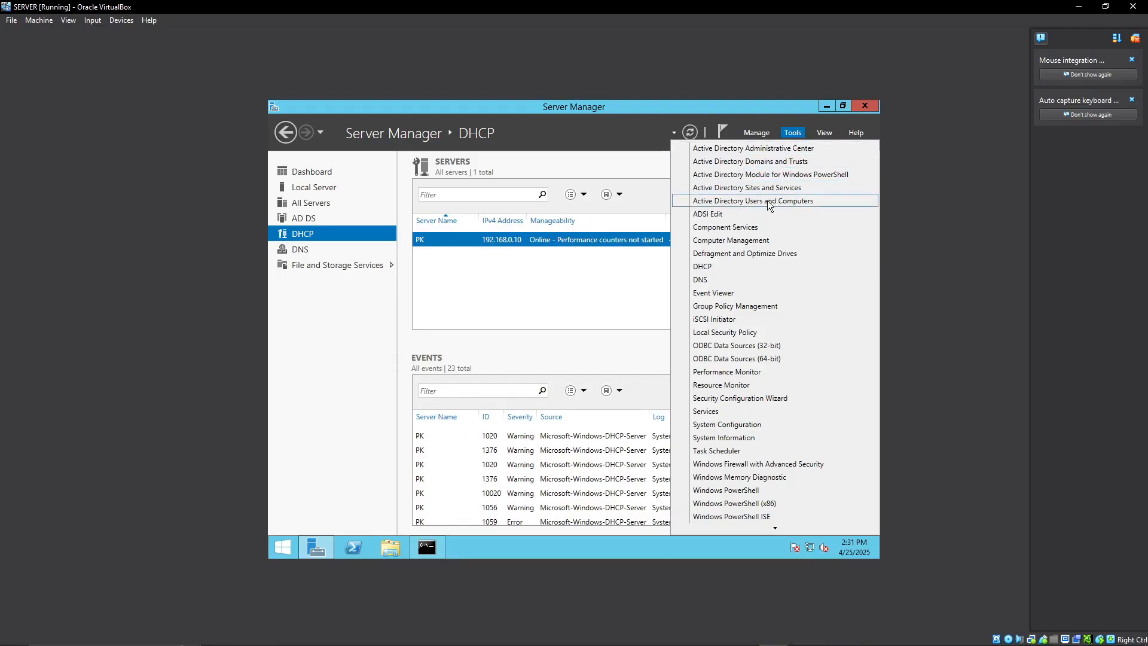
left_click(795, 205)
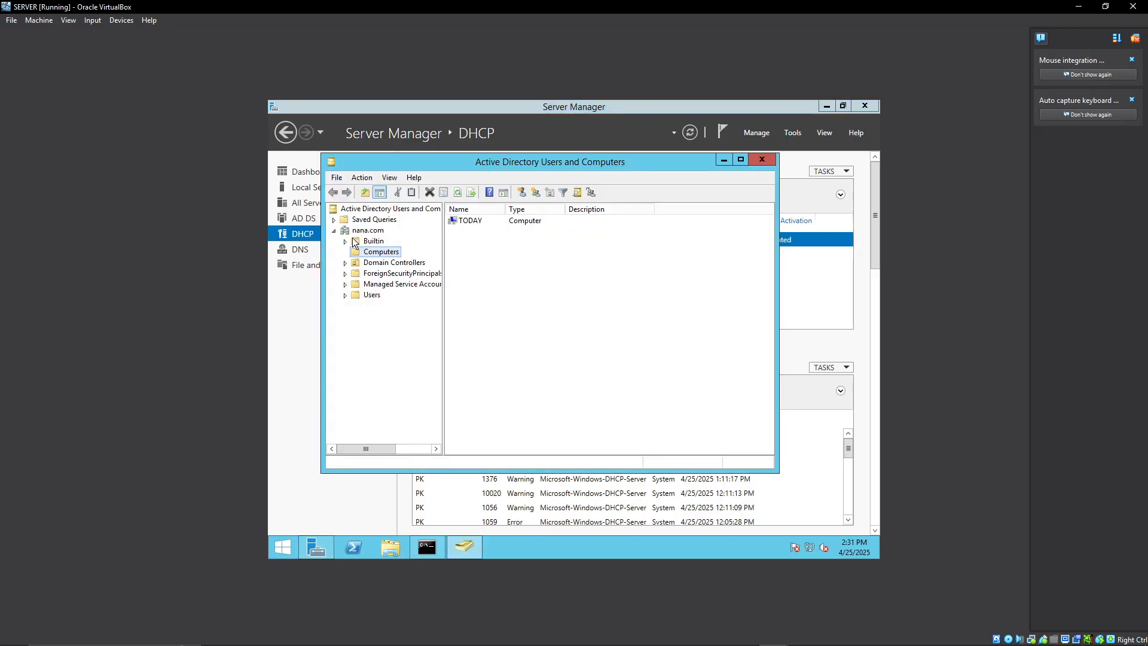
left_click(333, 231)
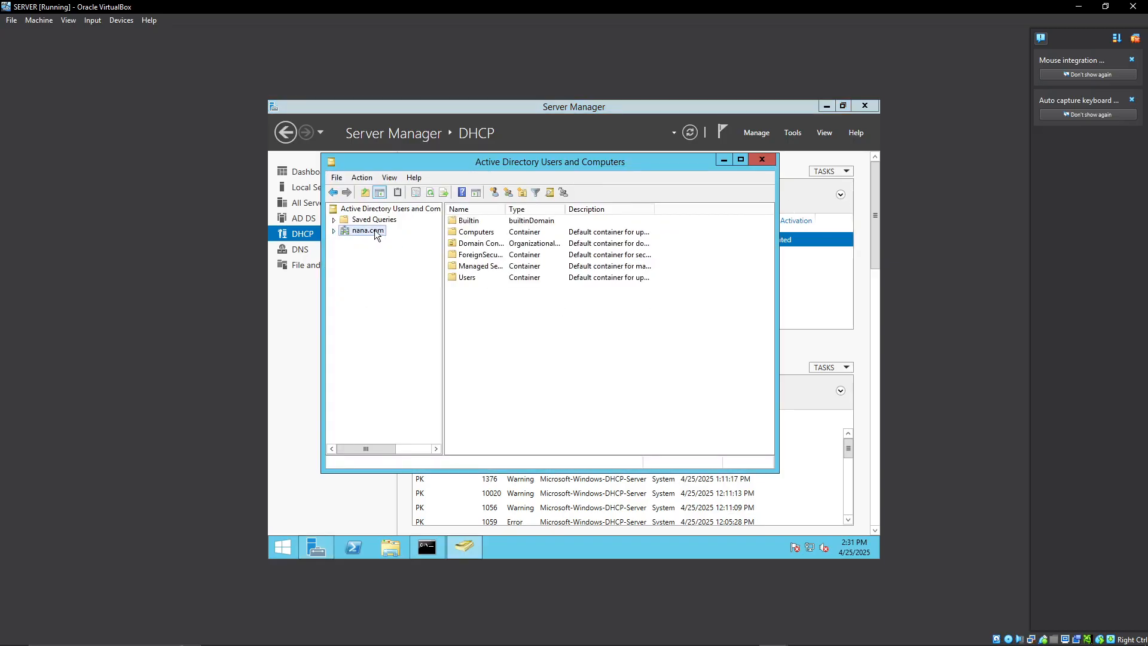
double_click(469, 278)
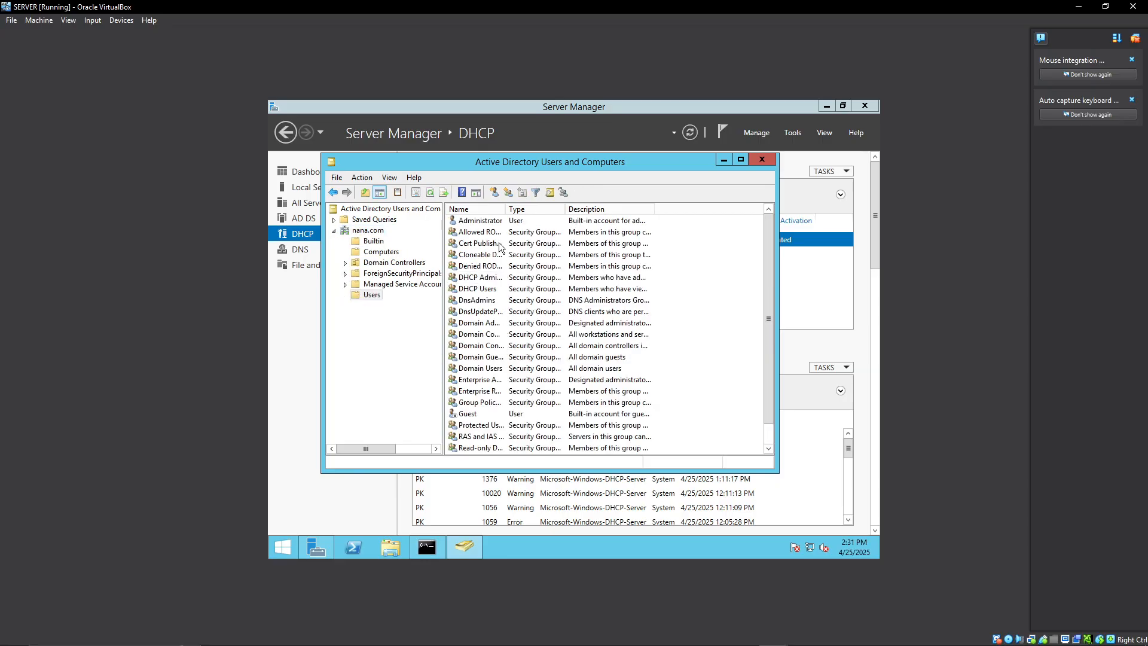
left_click_drag(506, 209, 572, 212)
scroll(525, 328, "down", 1)
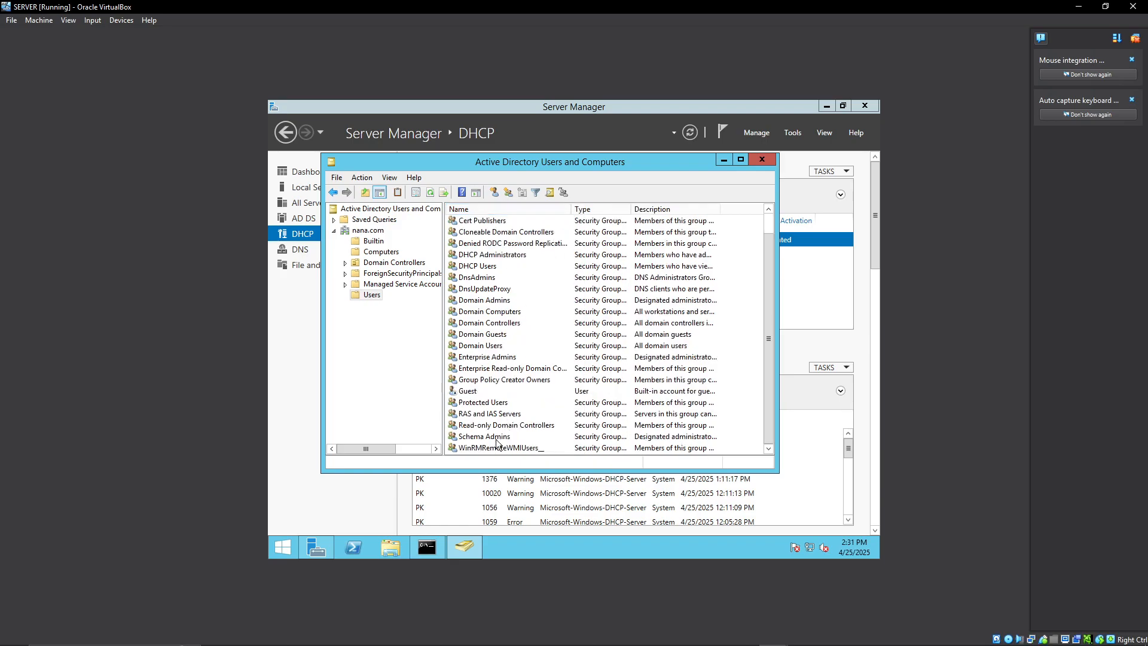
scroll(498, 440, "up", 1)
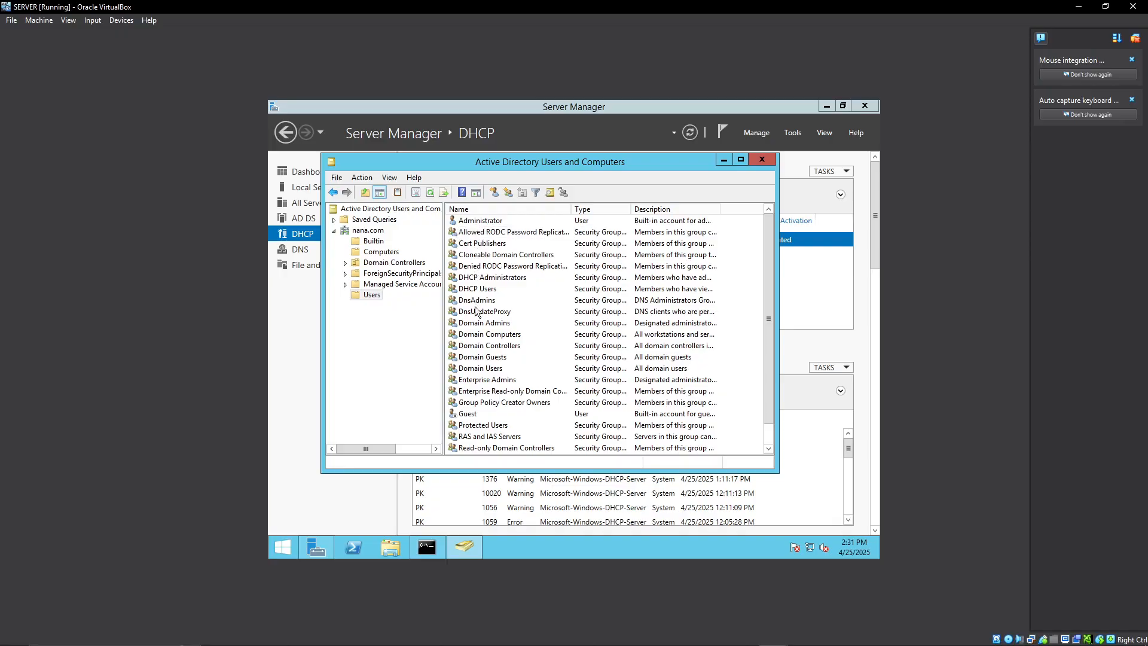
scroll(488, 366, "down", 1)
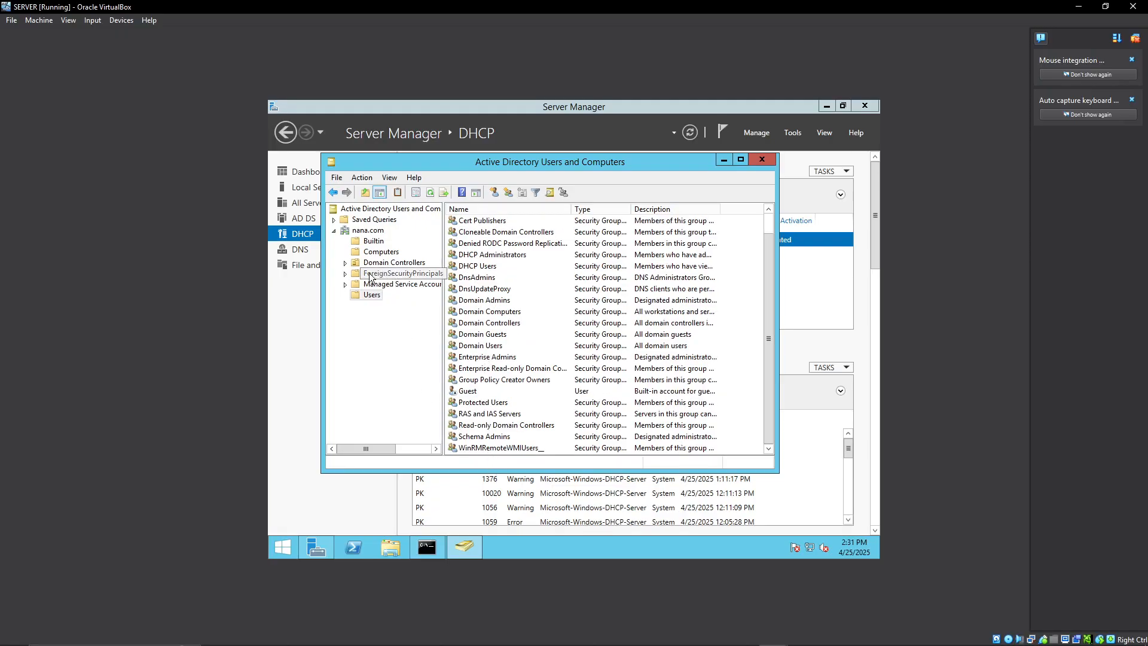
Check the general properties of the TODAY computer in nana.com's Computers container, and close them without changes.
left_click(334, 230)
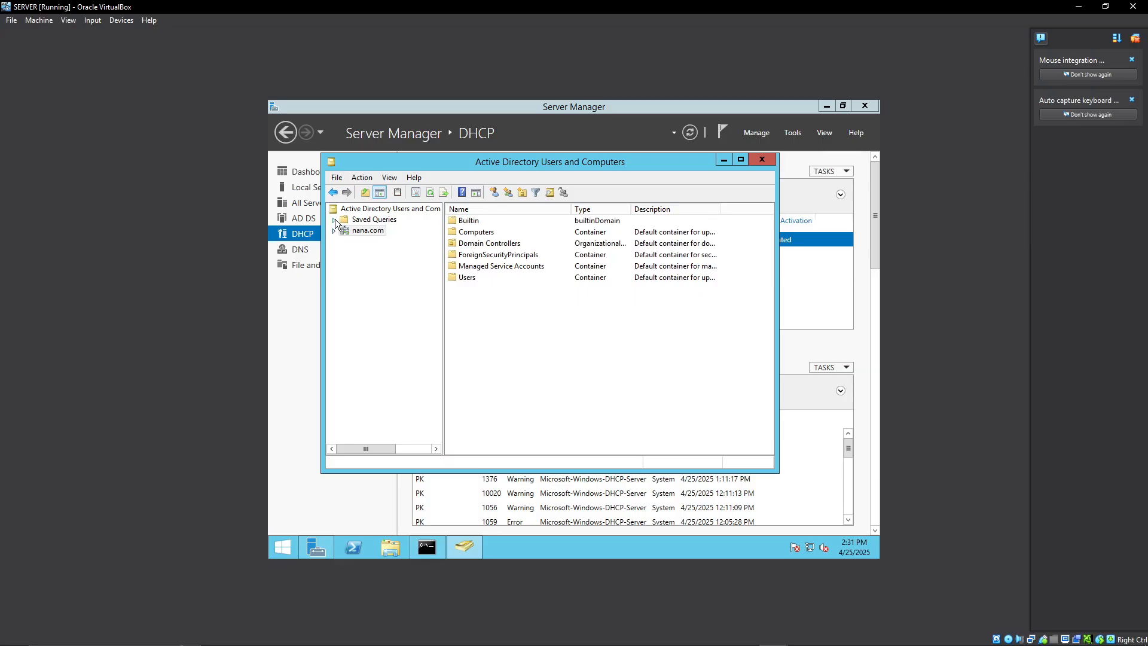
left_click(335, 231)
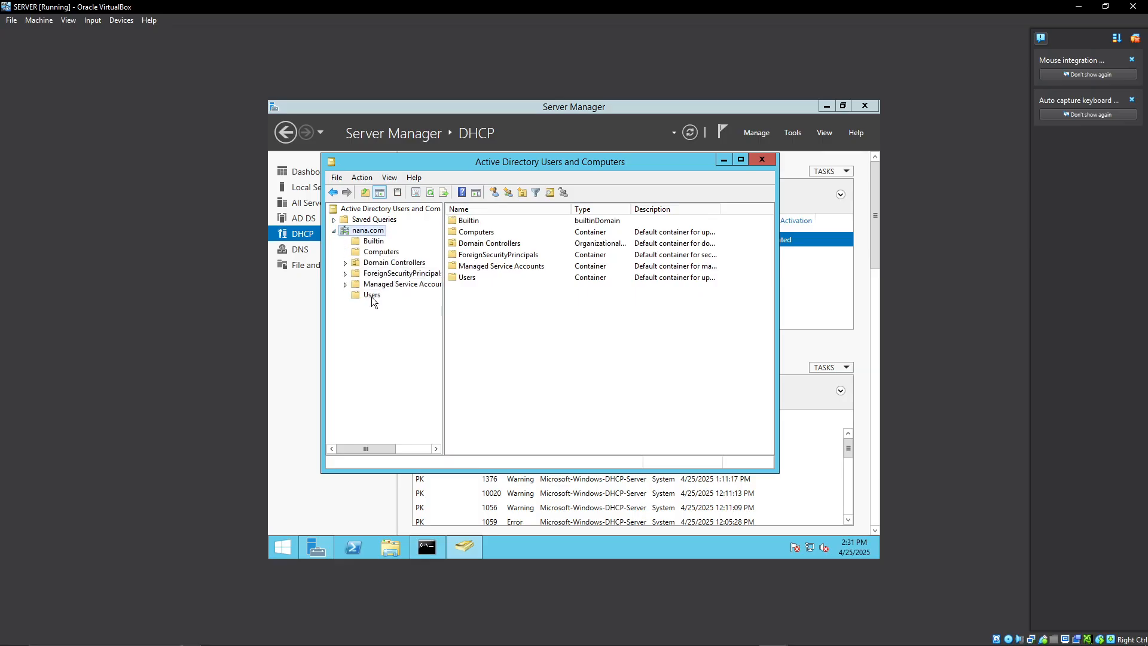
left_click(384, 253)
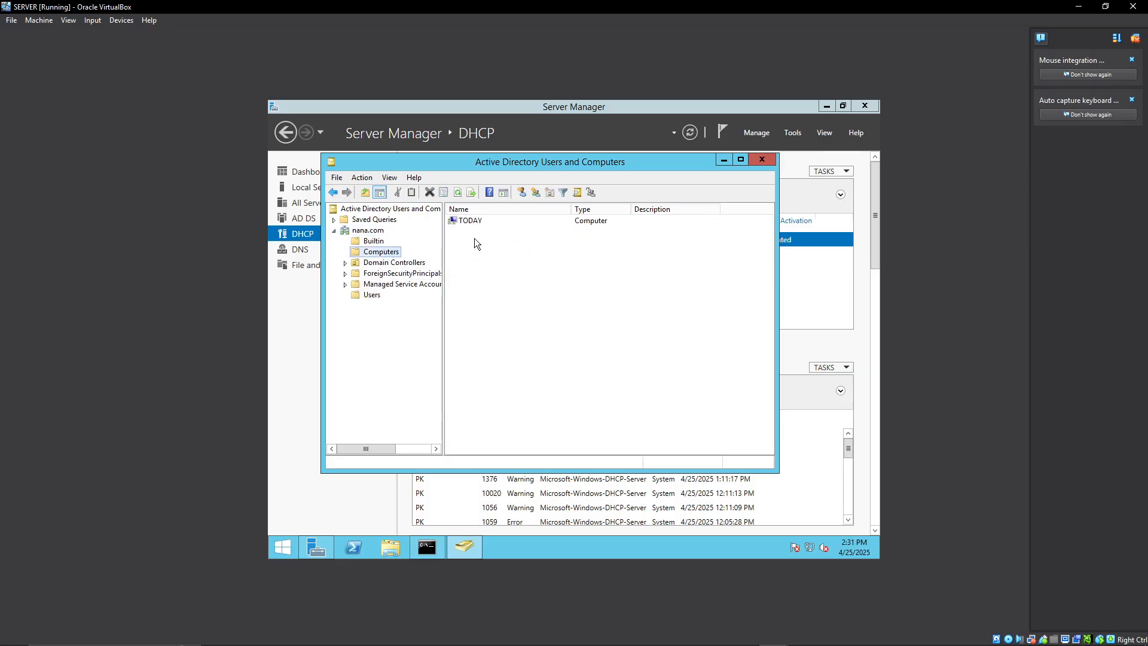
left_click(466, 221)
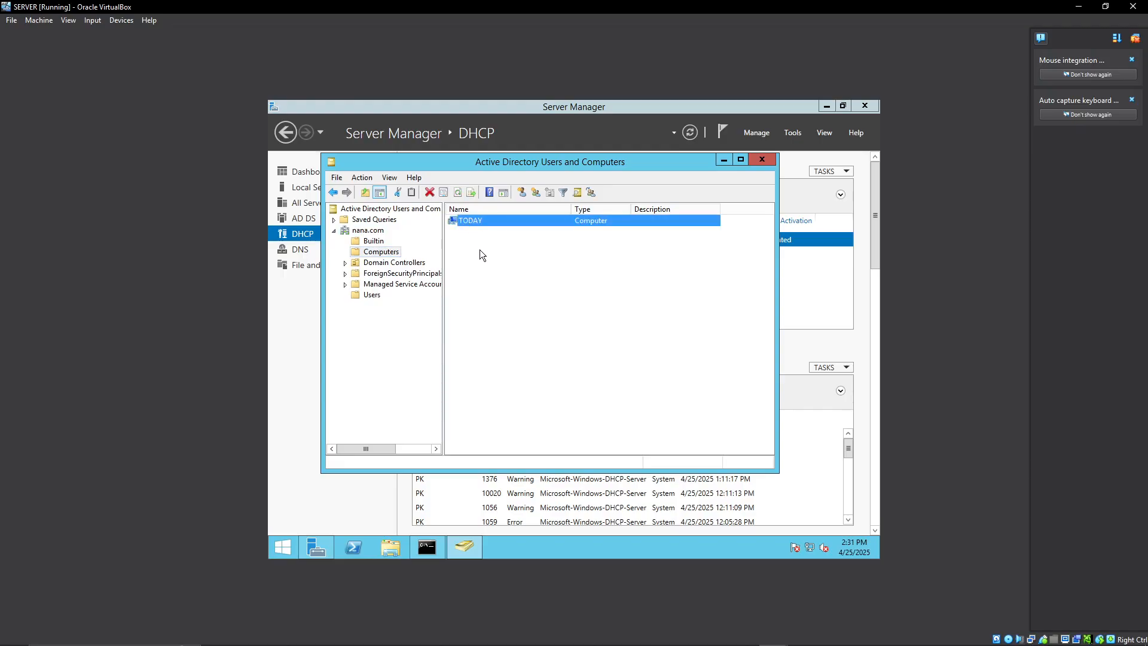
key("Return")
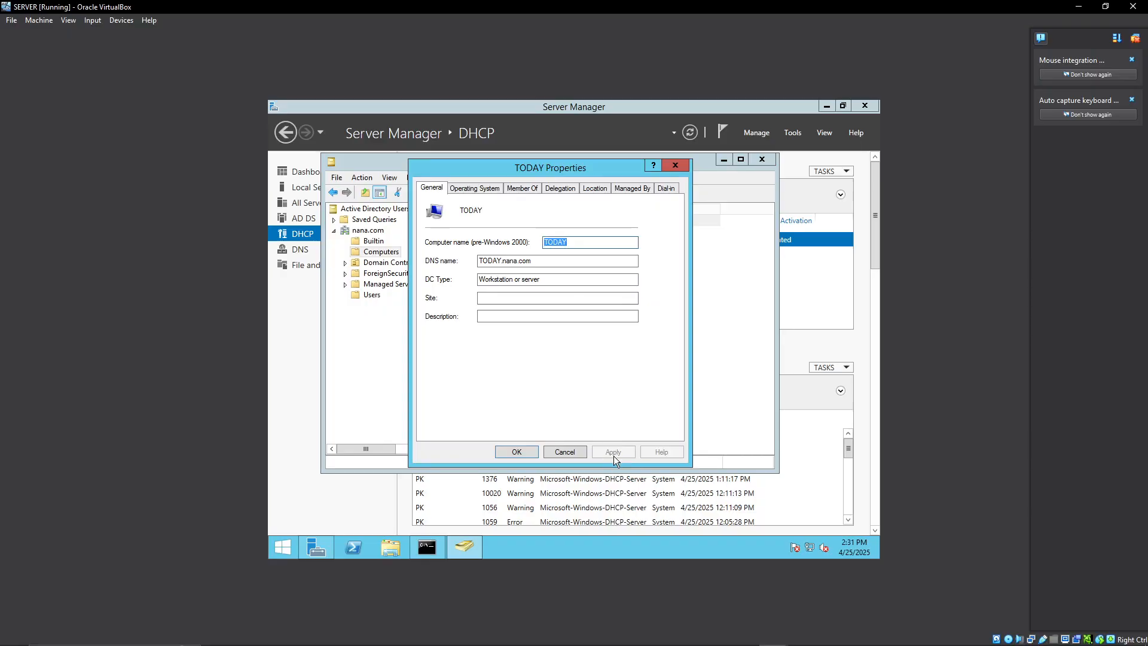
left_click(578, 453)
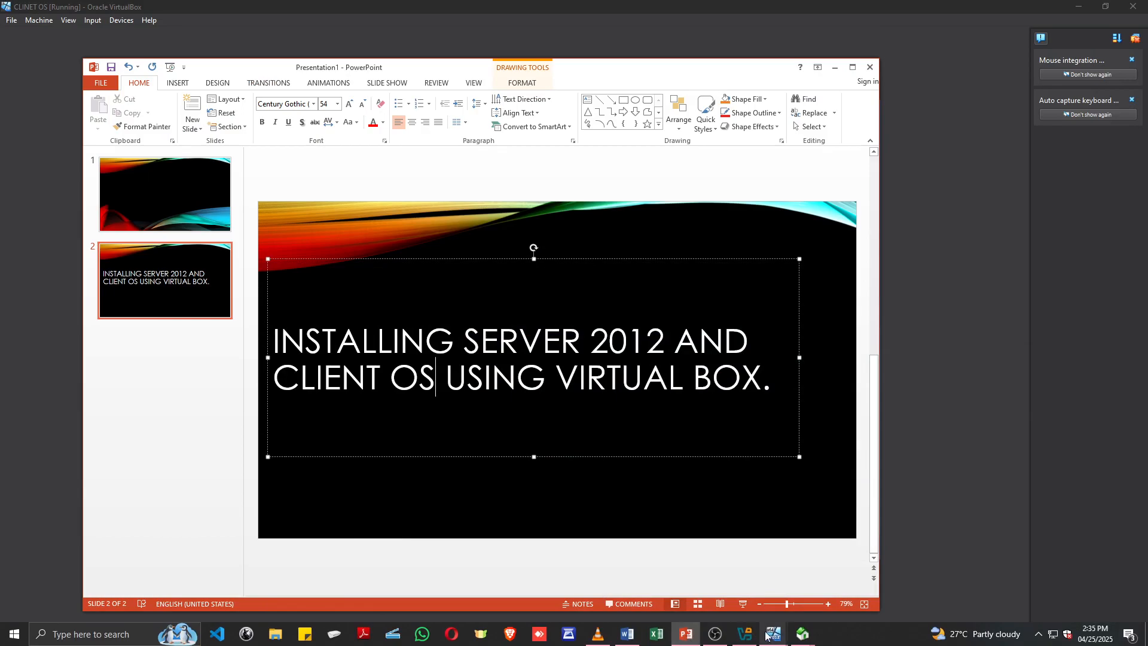
Return to the SERVER virtual machine and check the TODAY entry in nana.com's Computers container again.
mouse_move(771, 637)
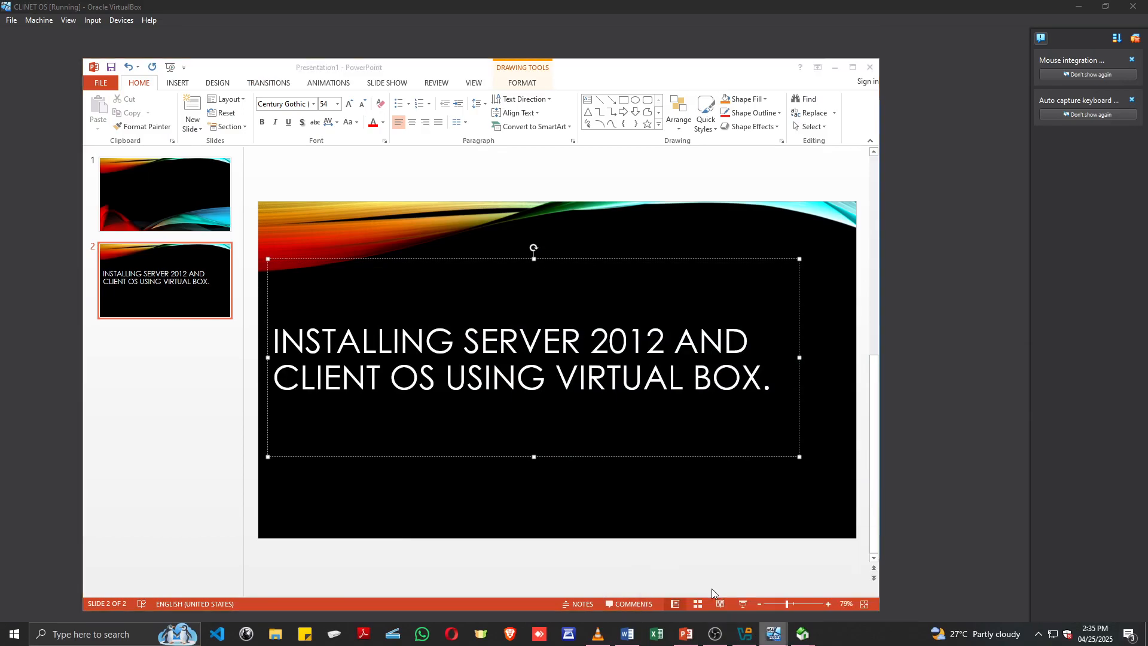
left_click(713, 592)
left_click(488, 221)
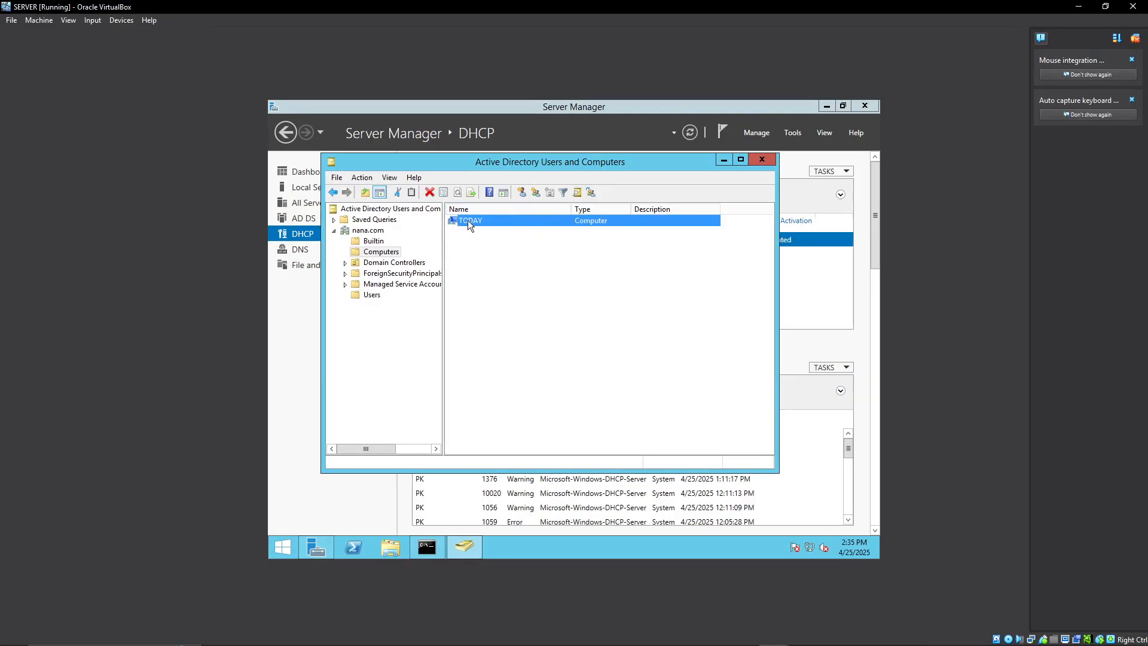
left_click(383, 252)
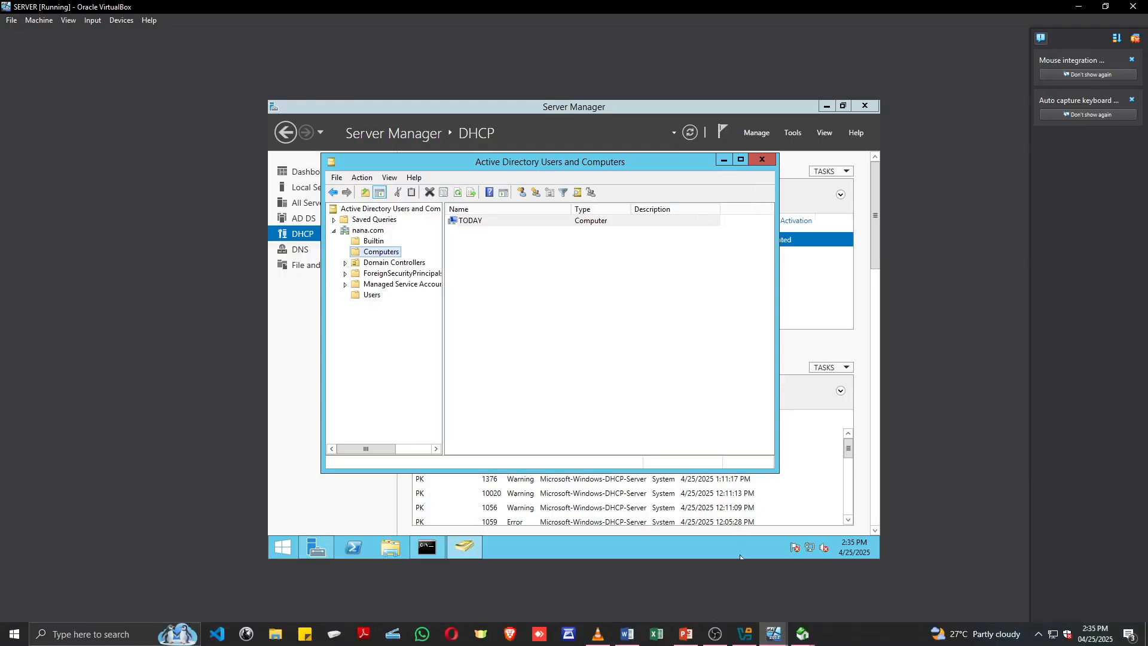
Switch to the CLINET OS virtual machine and check the full computer name and domain in its System Properties.
mouse_move(771, 638)
left_click(843, 582)
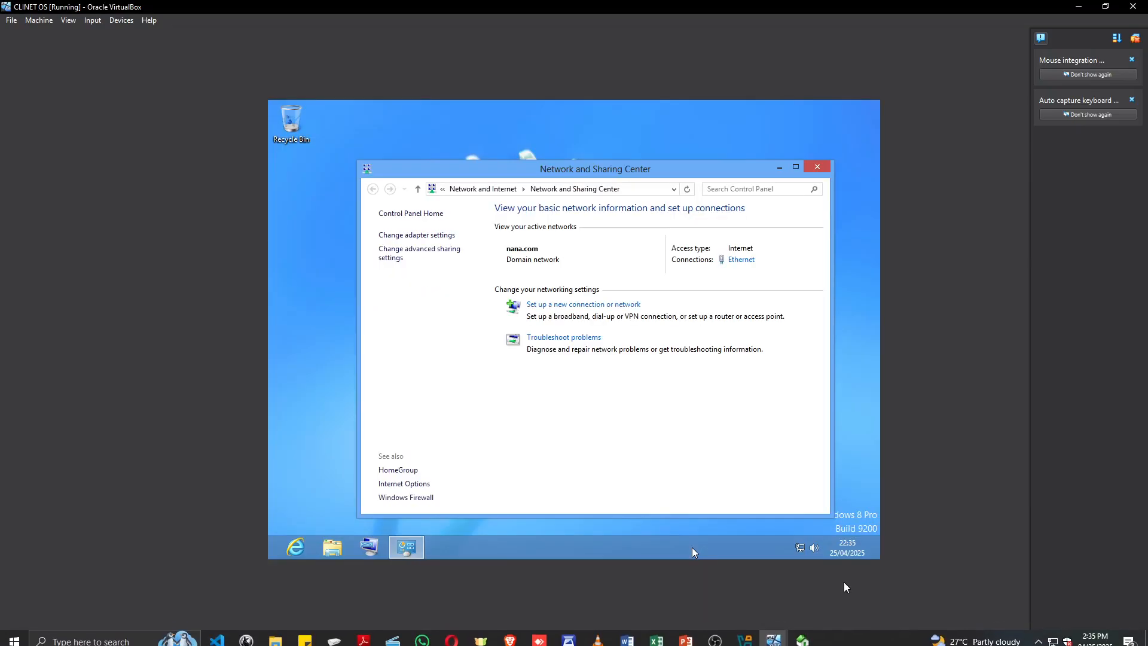
left_click(333, 550)
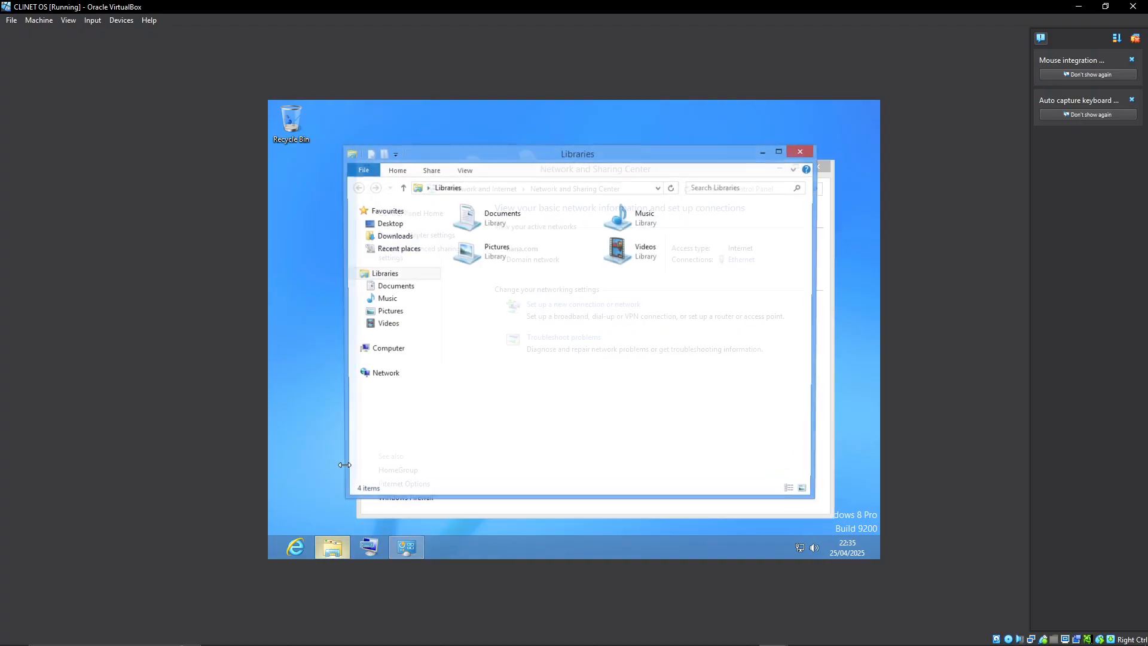
right_click(381, 349)
left_click(416, 495)
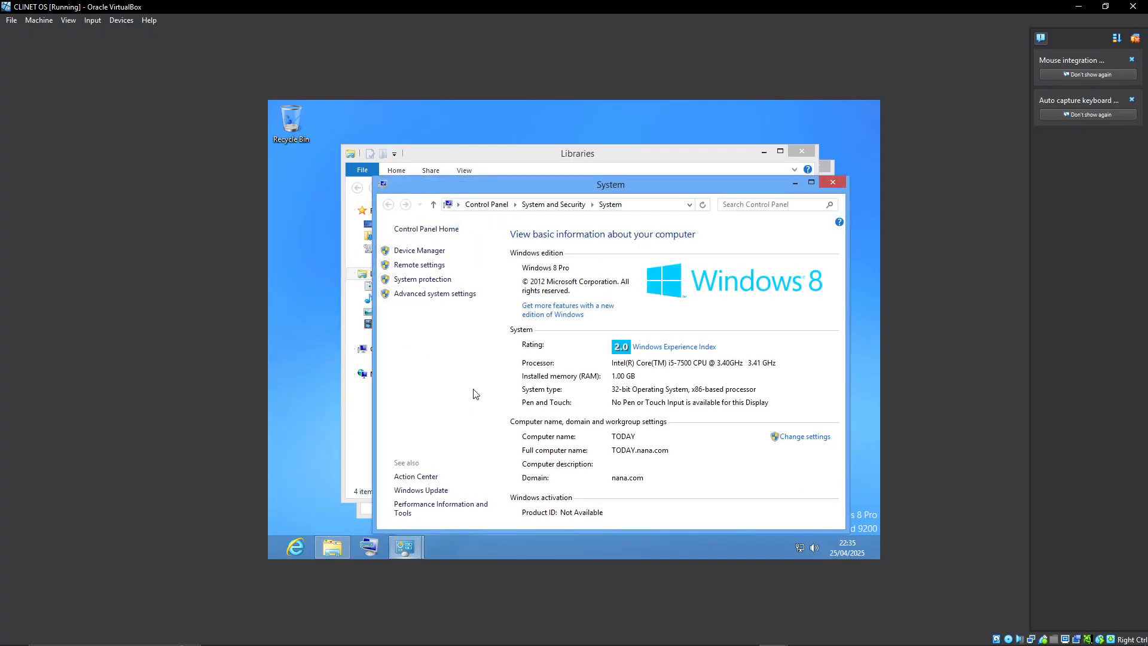
left_click(424, 293)
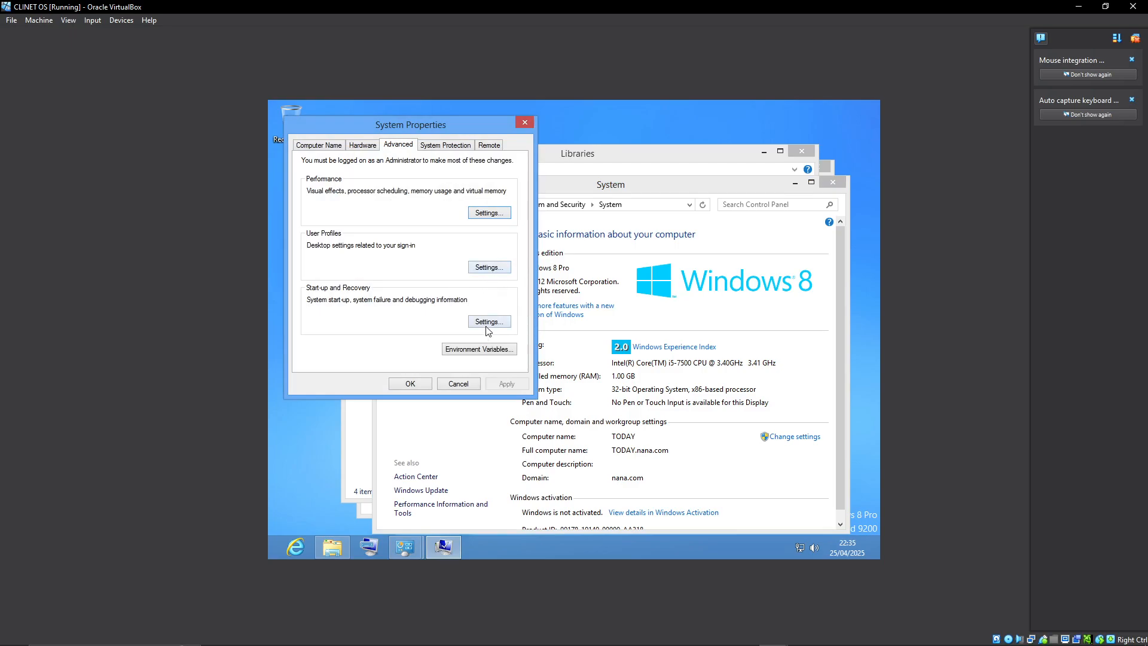
left_click(332, 148)
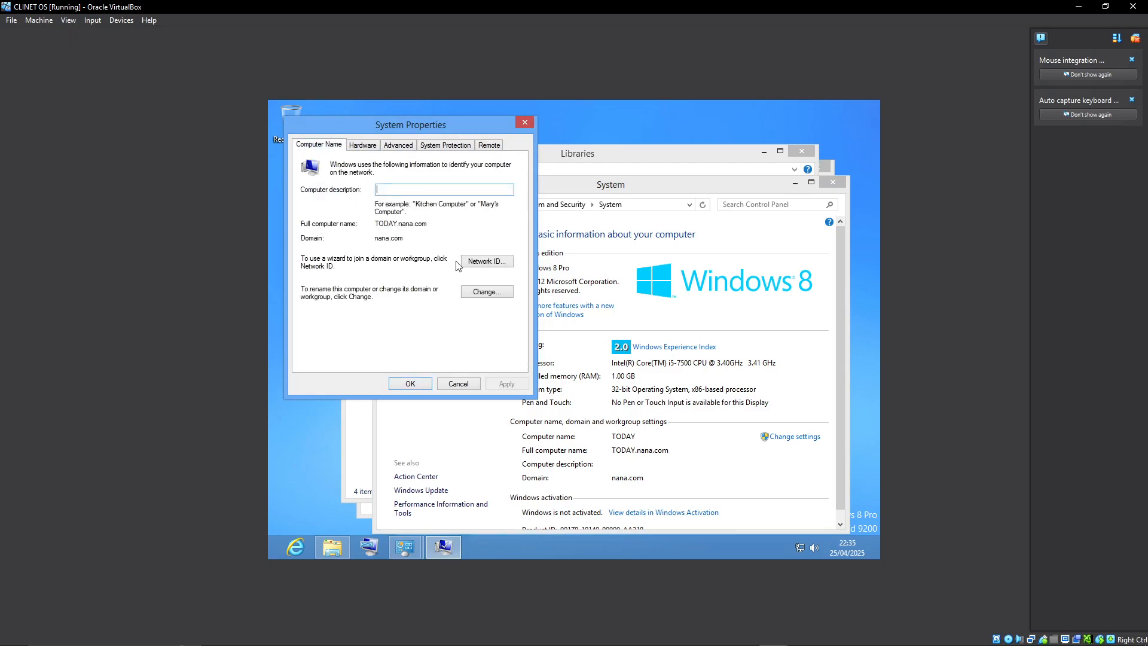
Check the client's computer name and domain membership change settings, and switch to the SERVER virtual machine.
left_click(487, 293)
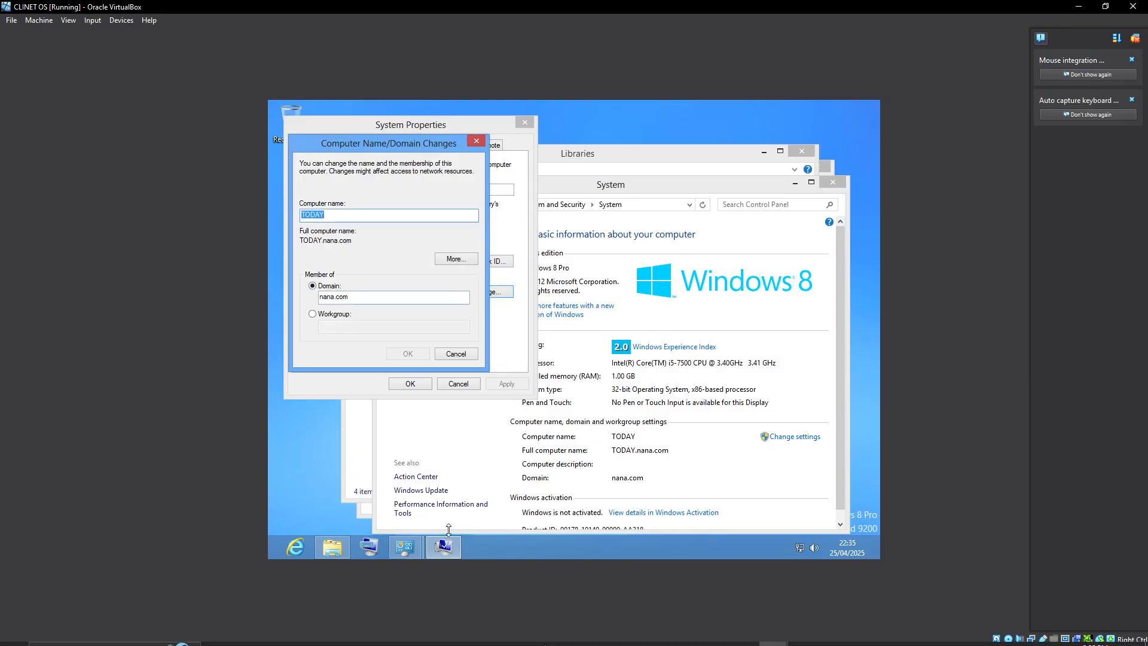
left_click(676, 634)
left_click(559, 435)
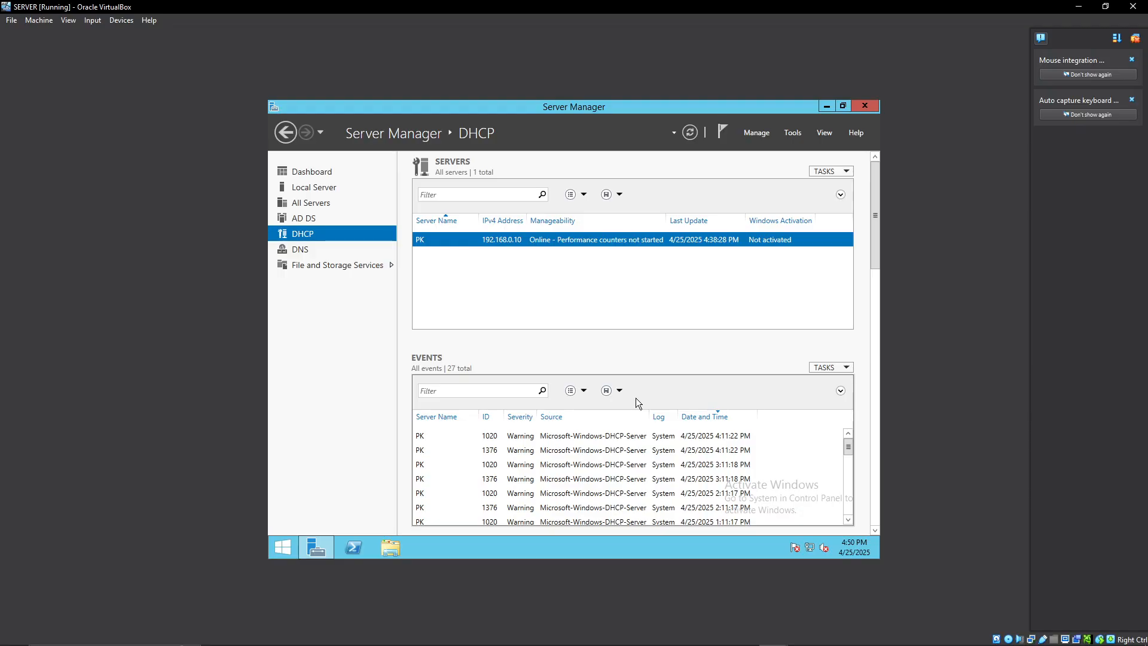
Switch to the CLINET OS virtual machine and search its apps and settings for ONSC.
mouse_move(728, 644)
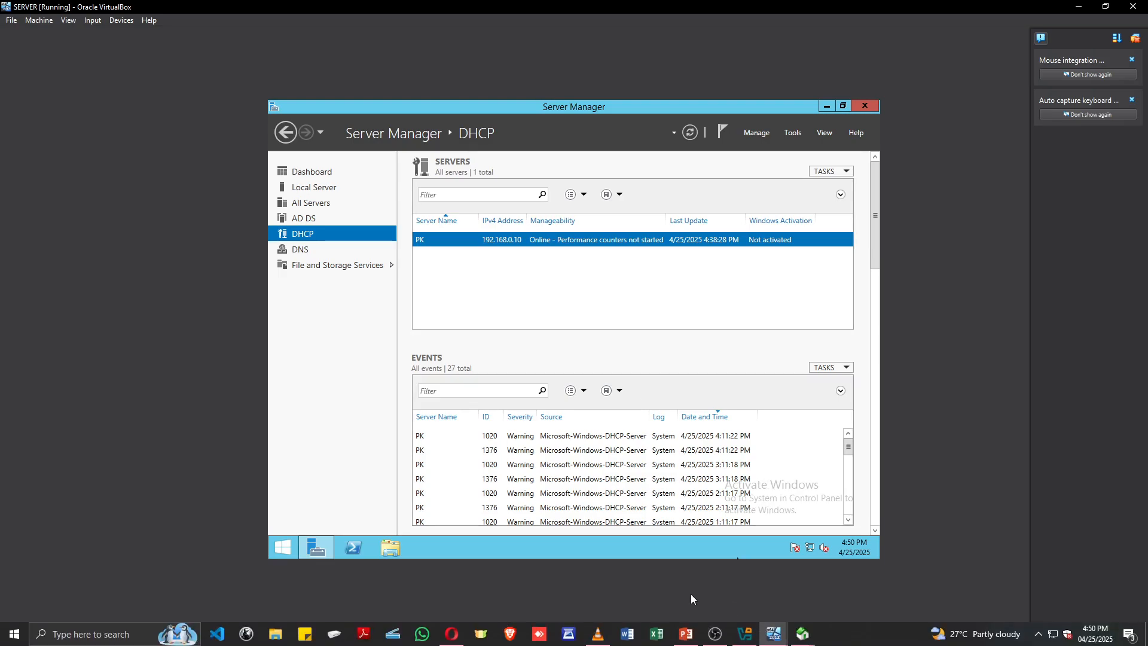
mouse_move(774, 634)
left_click(845, 584)
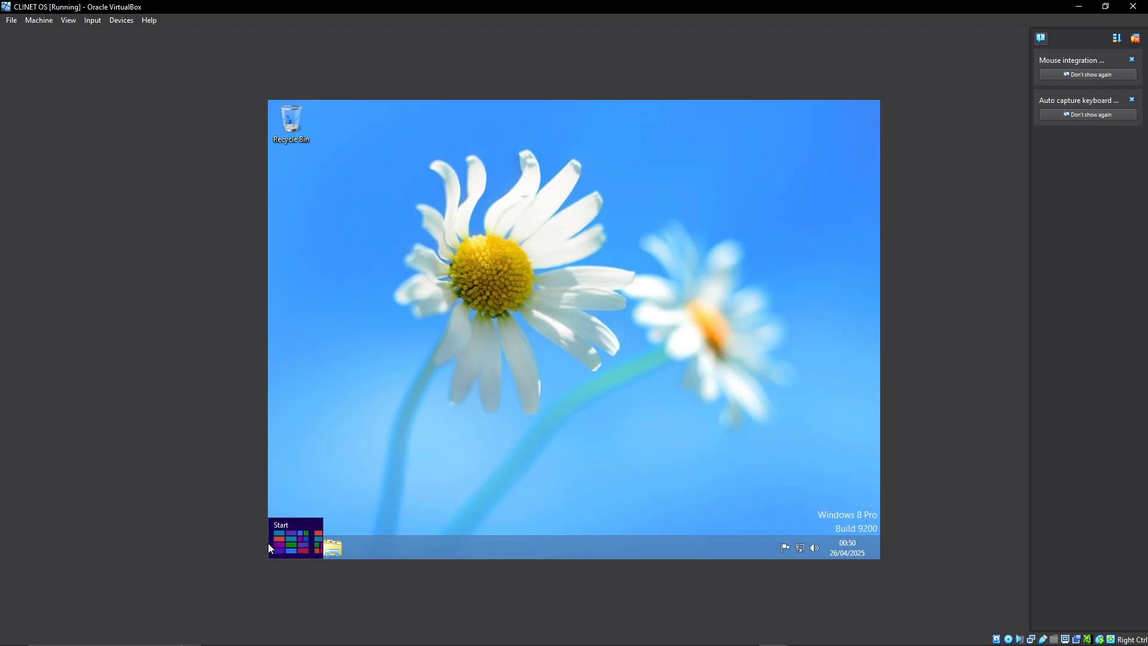
left_click(268, 546)
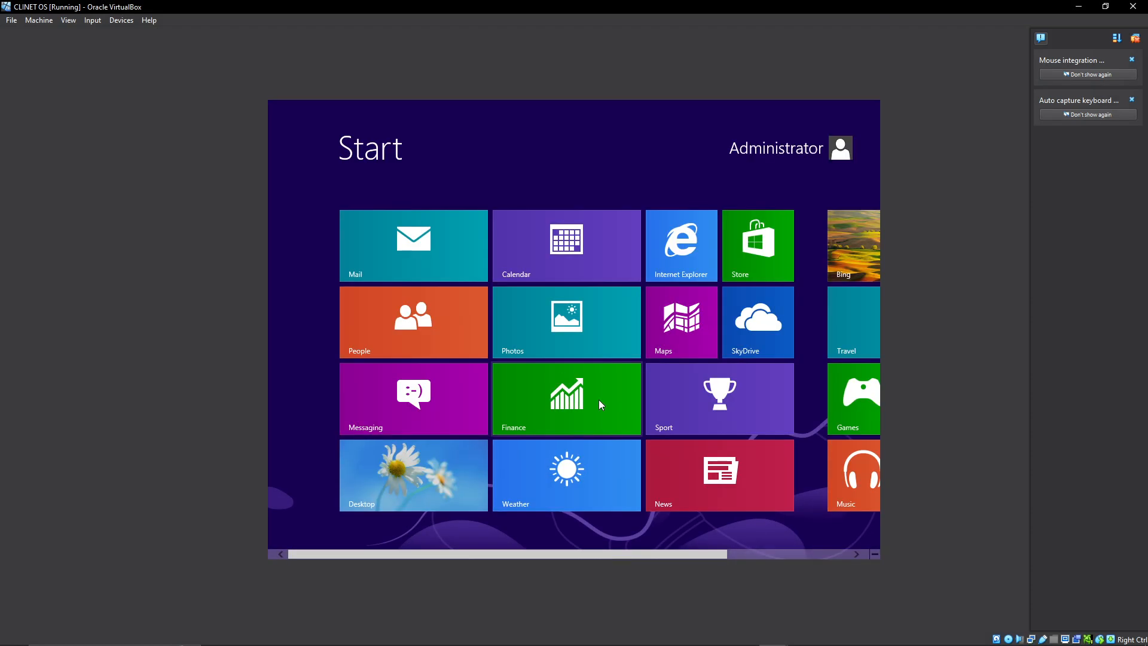
type("oNSC")
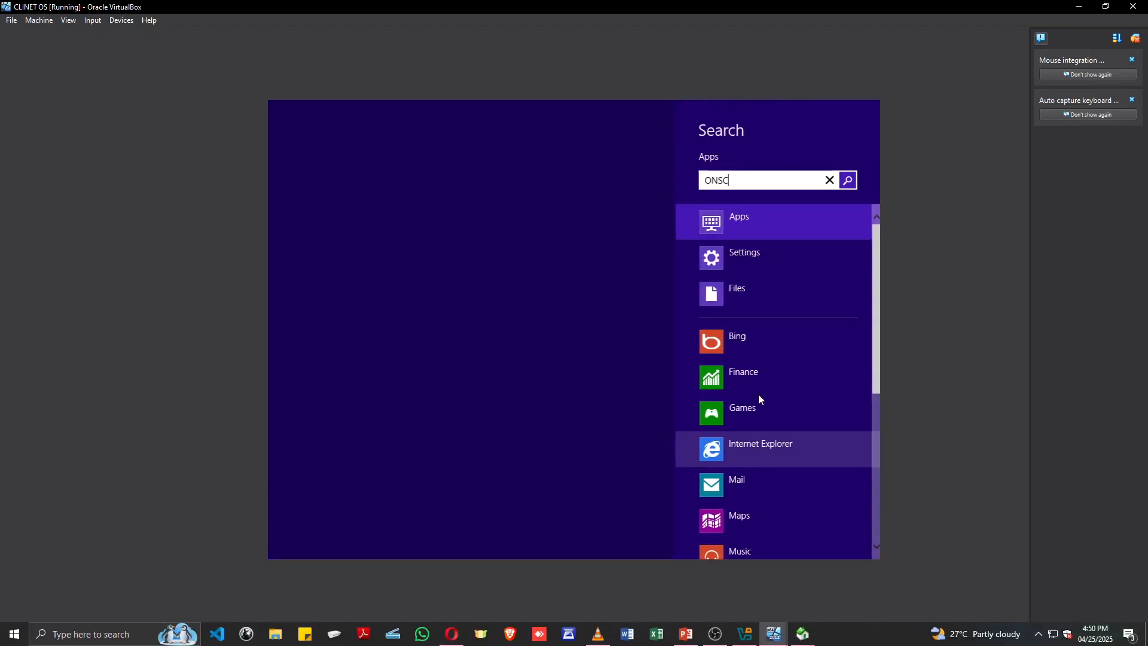
left_click(748, 255)
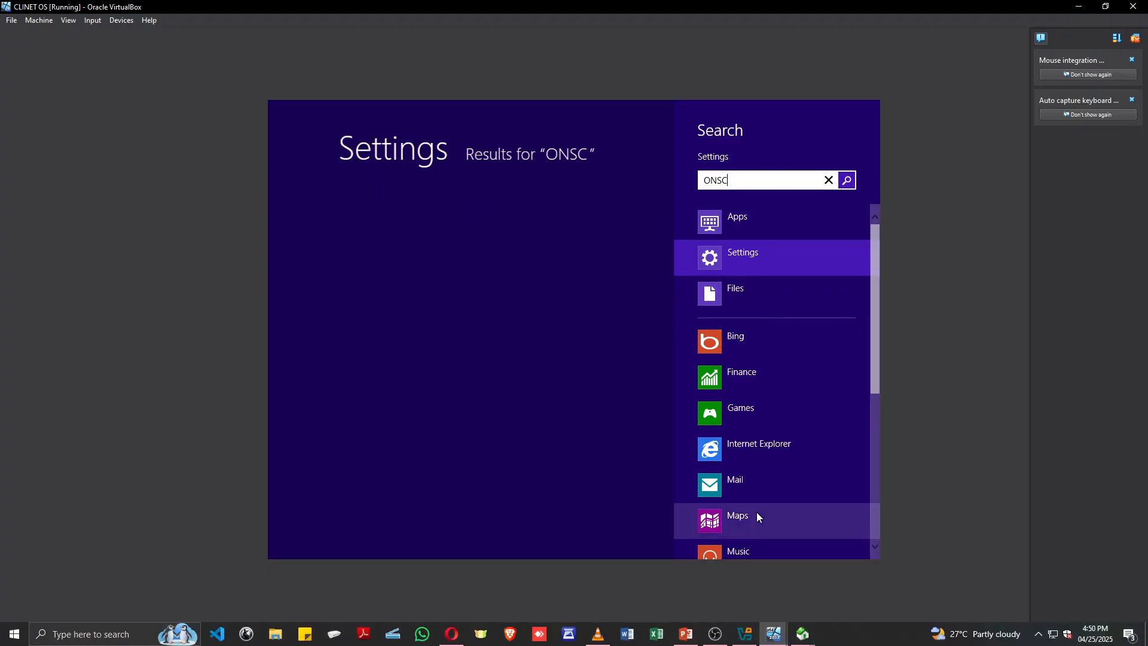
left_click(629, 230)
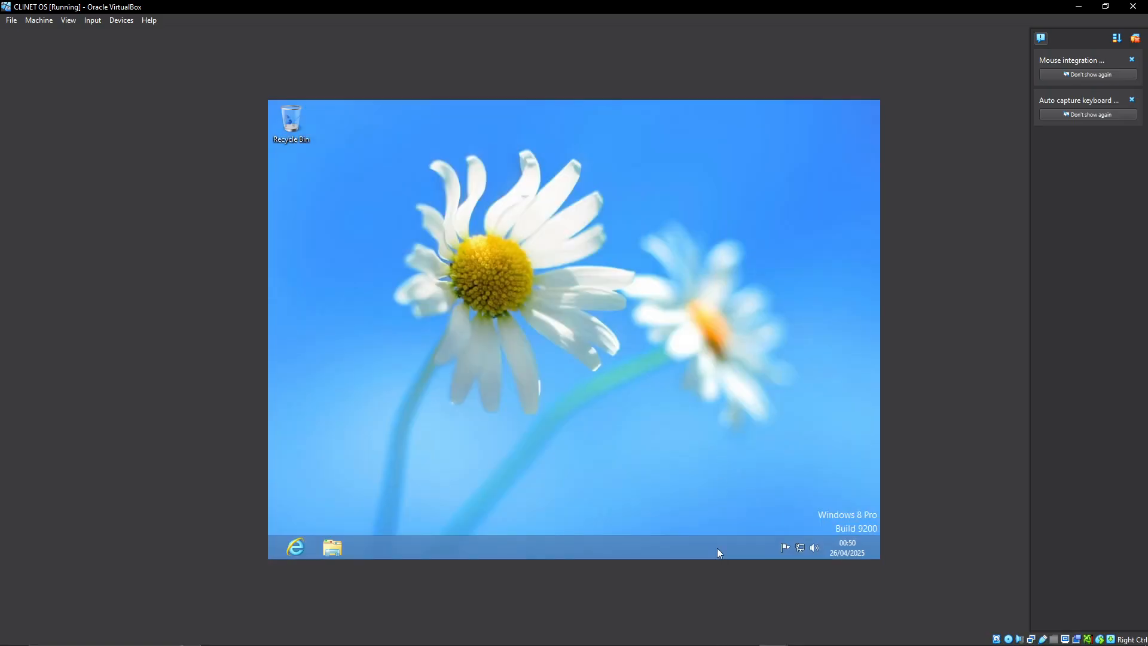
Switch to PowerPoint to view the slide on installing Server 2012 and the client OS, and minimize the presentation.
mouse_move(753, 639)
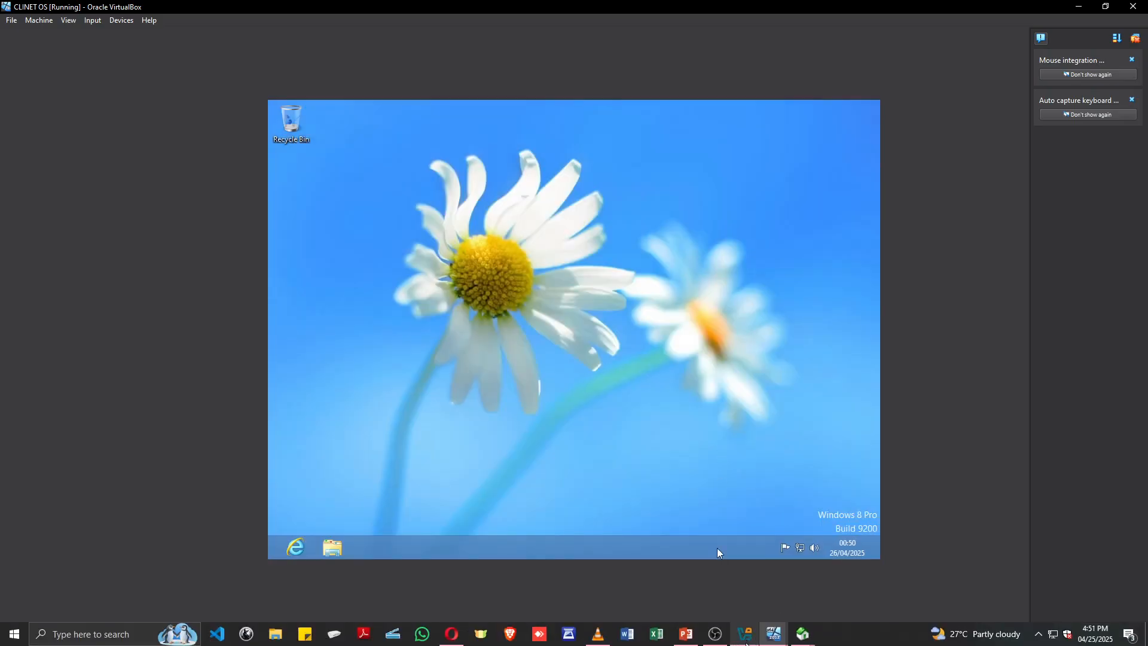
left_click(691, 640)
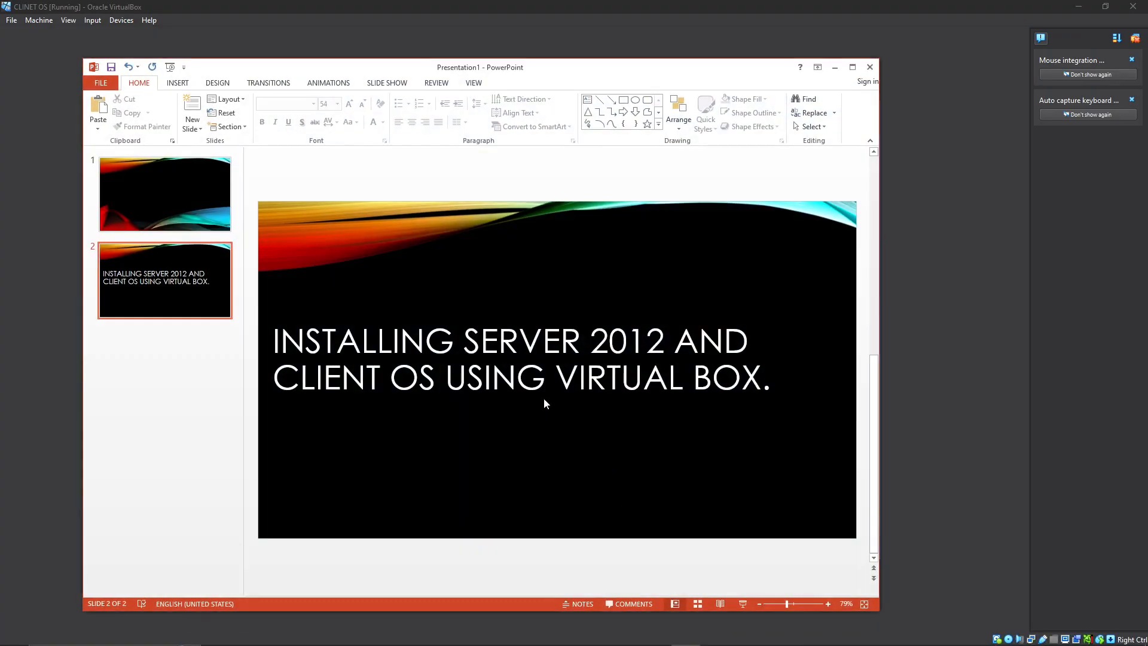
left_click(544, 403)
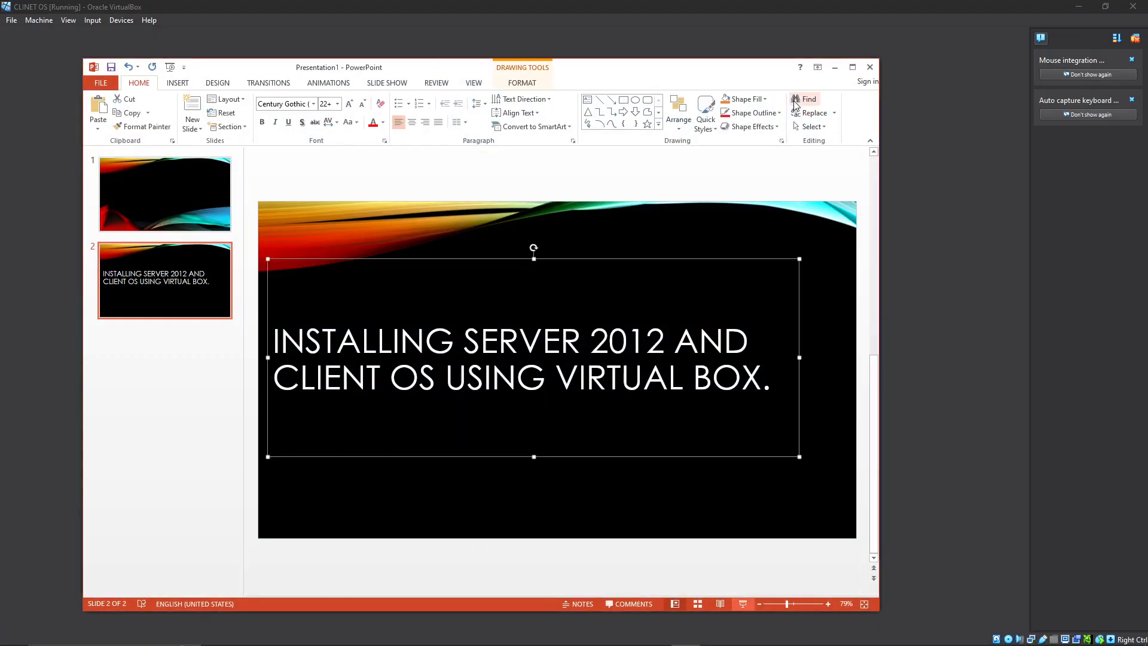
left_click(835, 67)
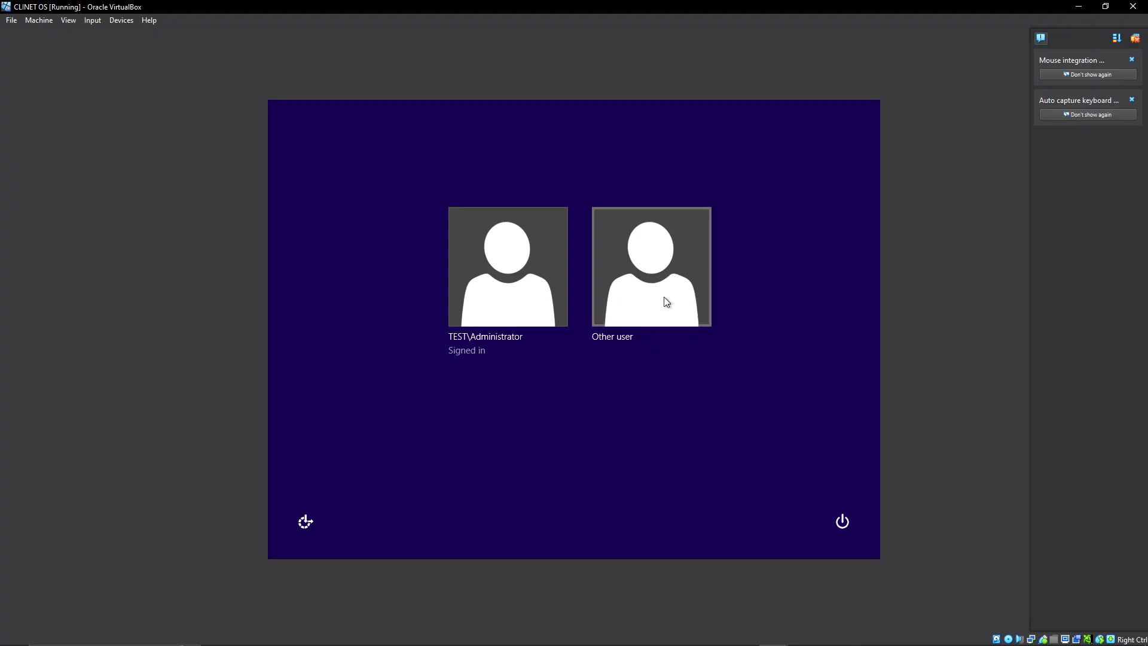
Select TEST\Administrator on the client's sign-in screen, and view the PowerPoint slide again before returning to the SERVER virtual machine.
left_click(501, 274)
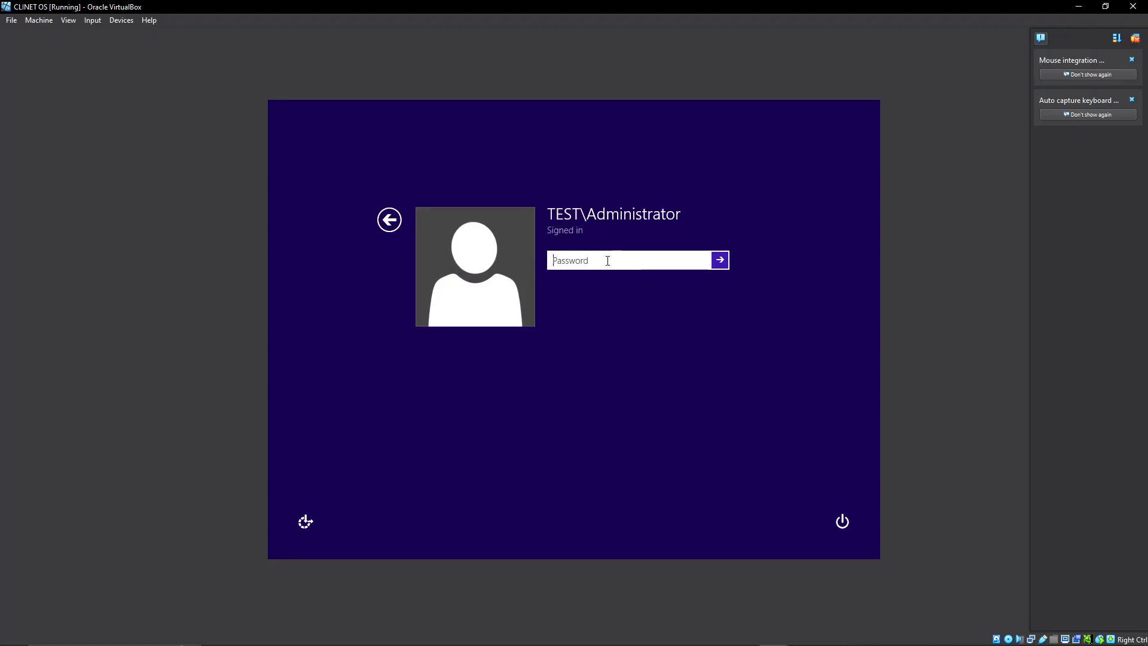
mouse_move(752, 632)
left_click(692, 635)
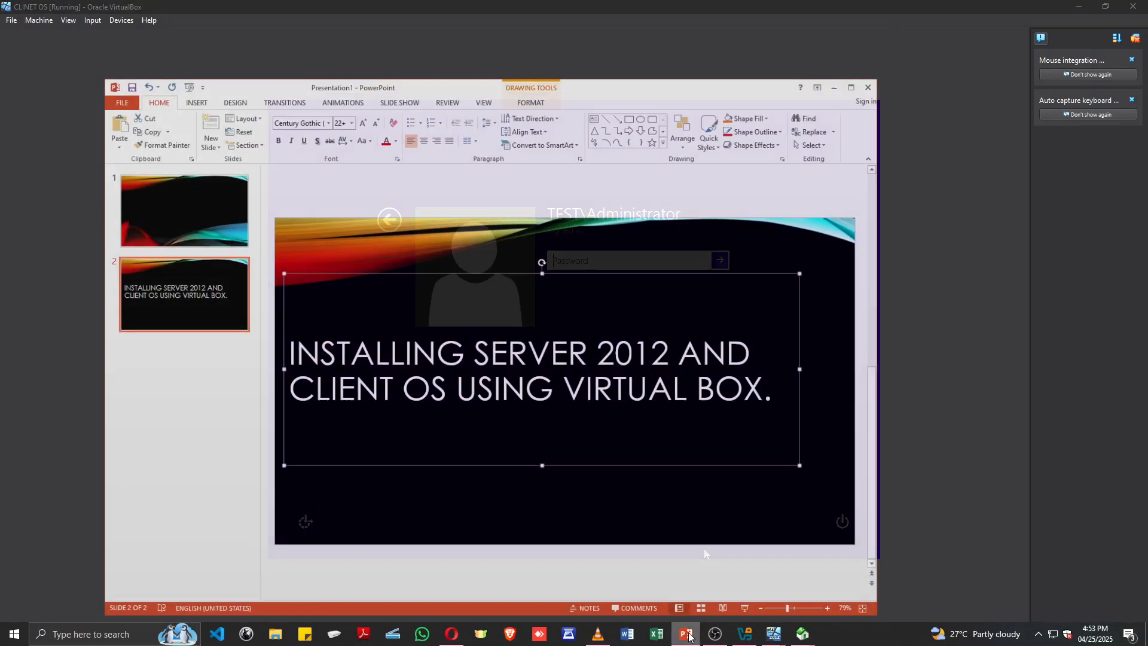
left_click(416, 518)
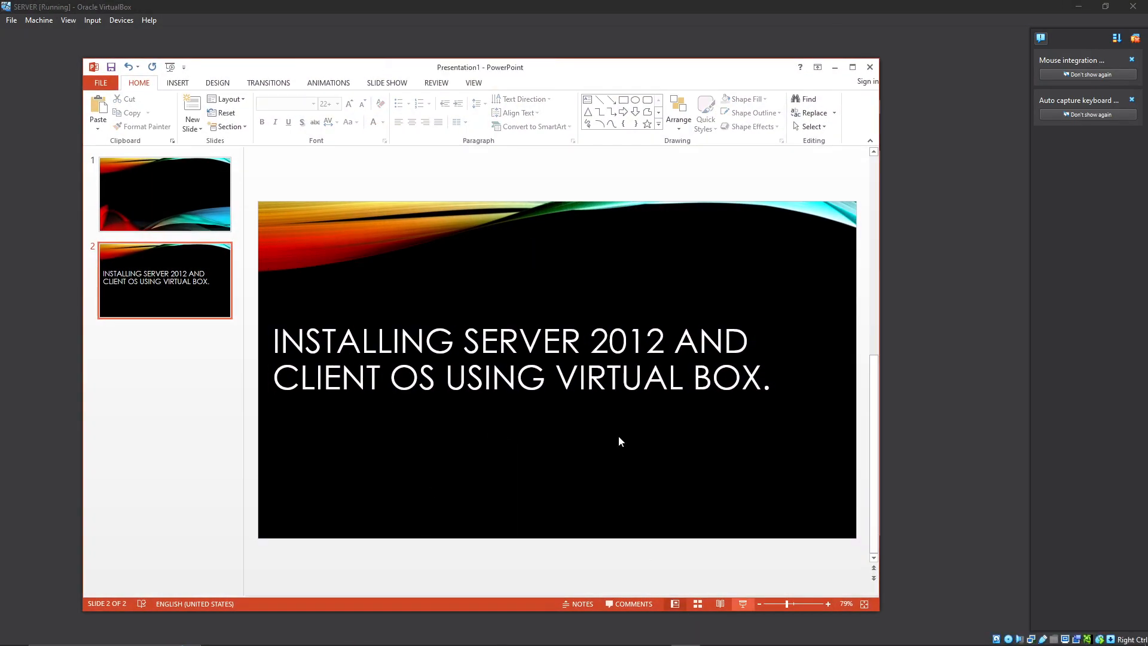
left_click(841, 69)
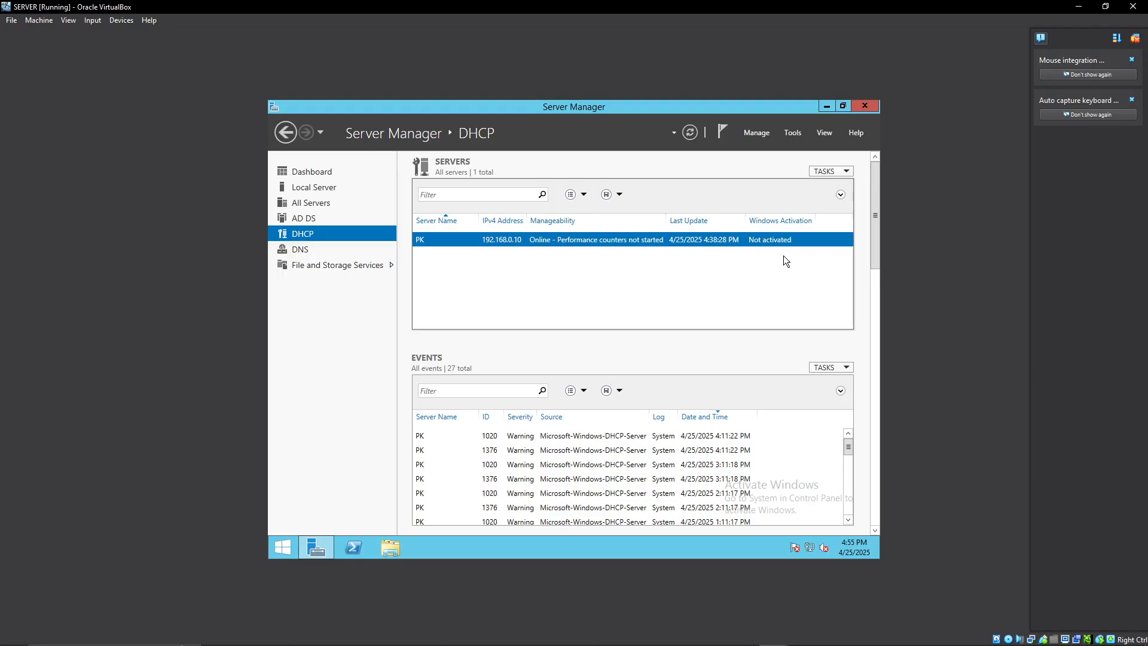
Create an organizational unit named ICT CLASS under nana.com in Active Directory Users and Computers.
left_click(794, 133)
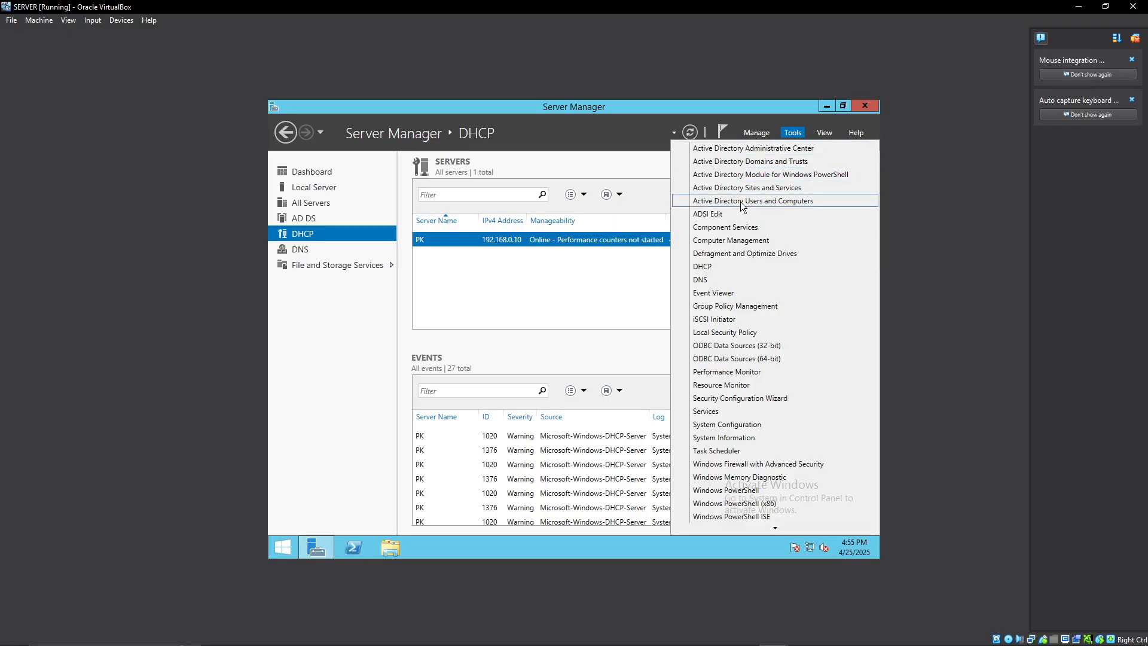
left_click(780, 202)
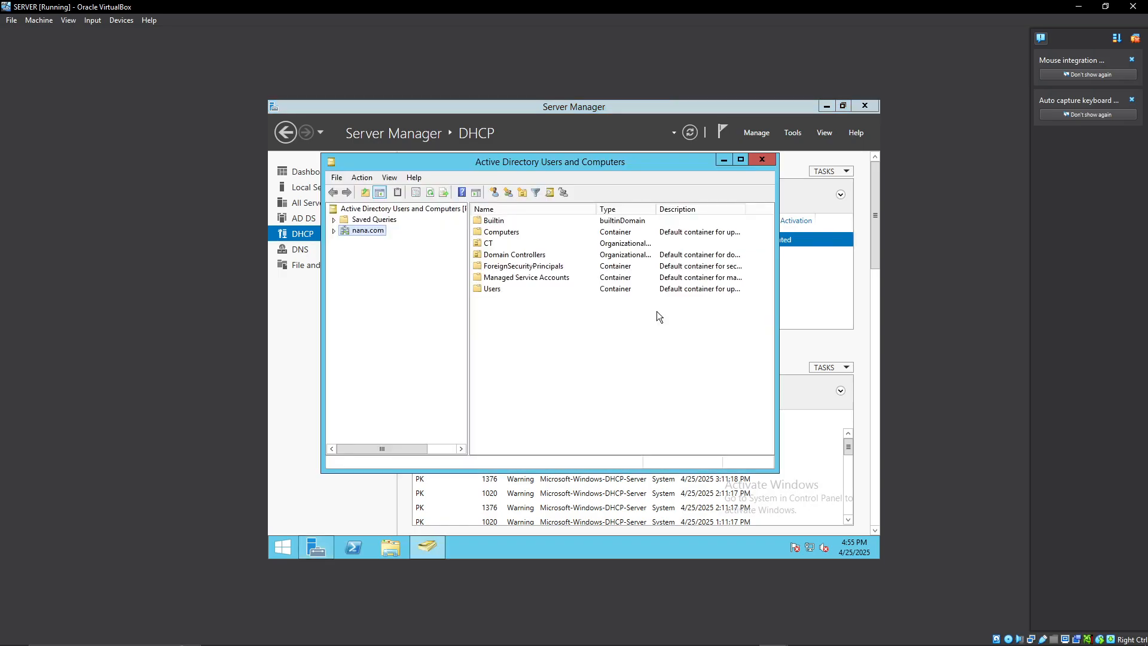
right_click(360, 231)
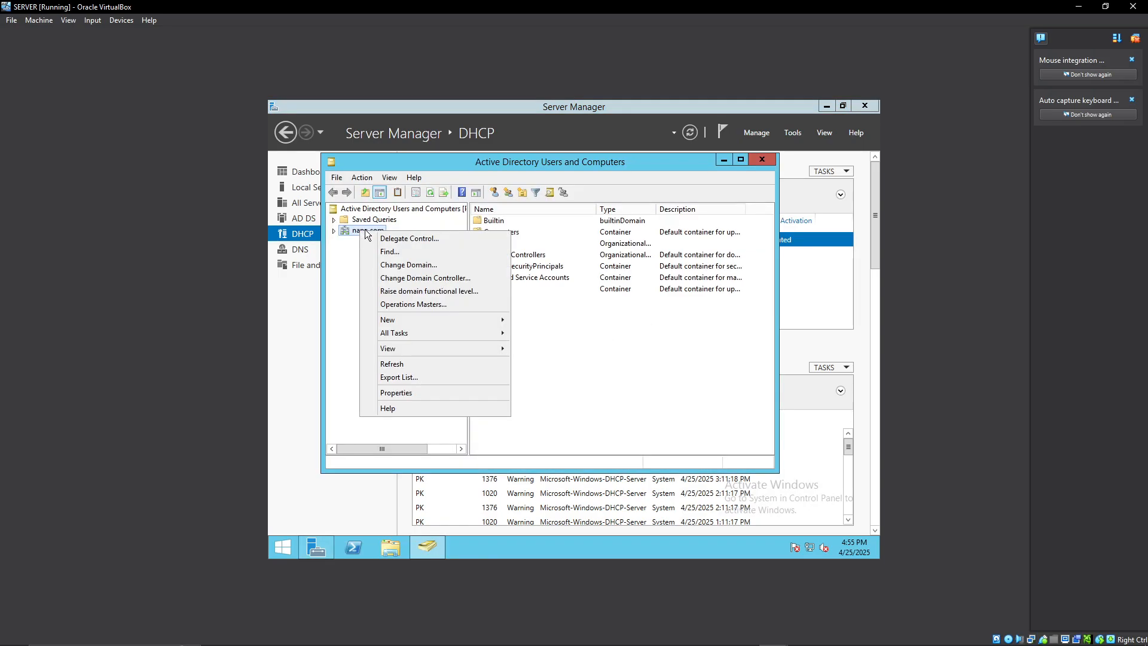
mouse_move(399, 319)
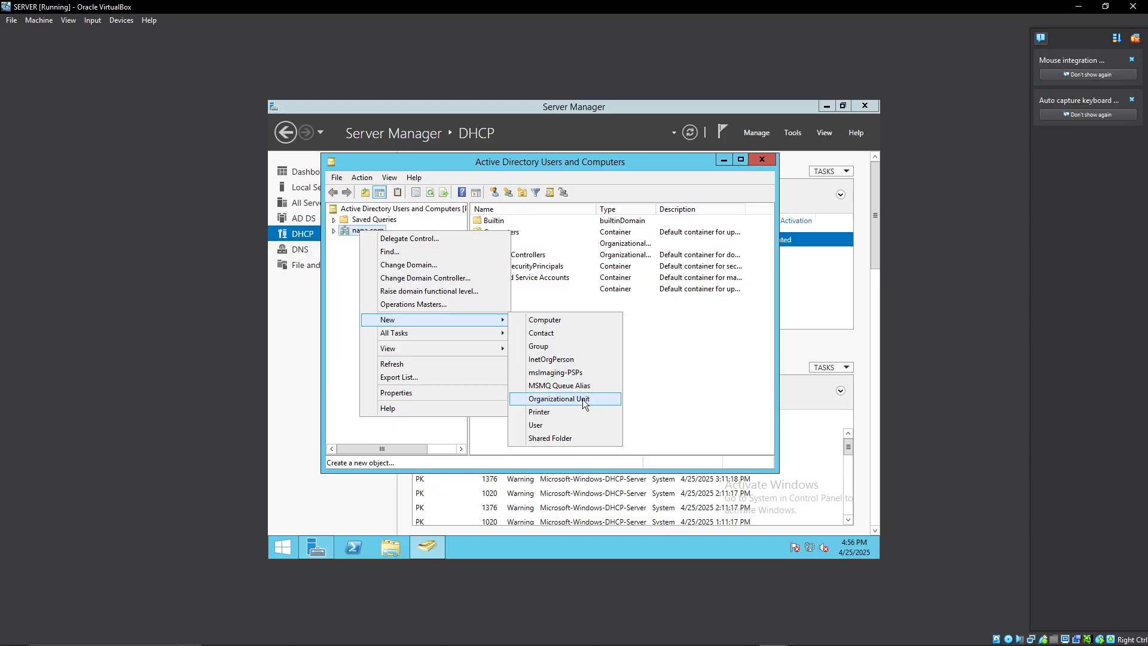
left_click(552, 399)
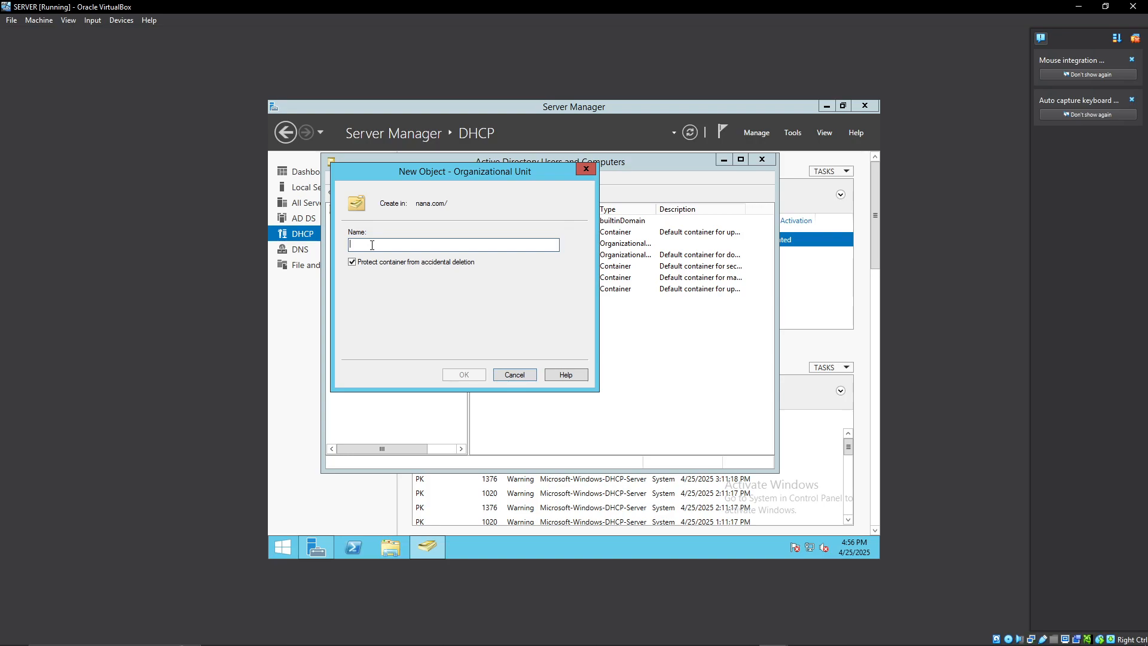
type("CLASS")
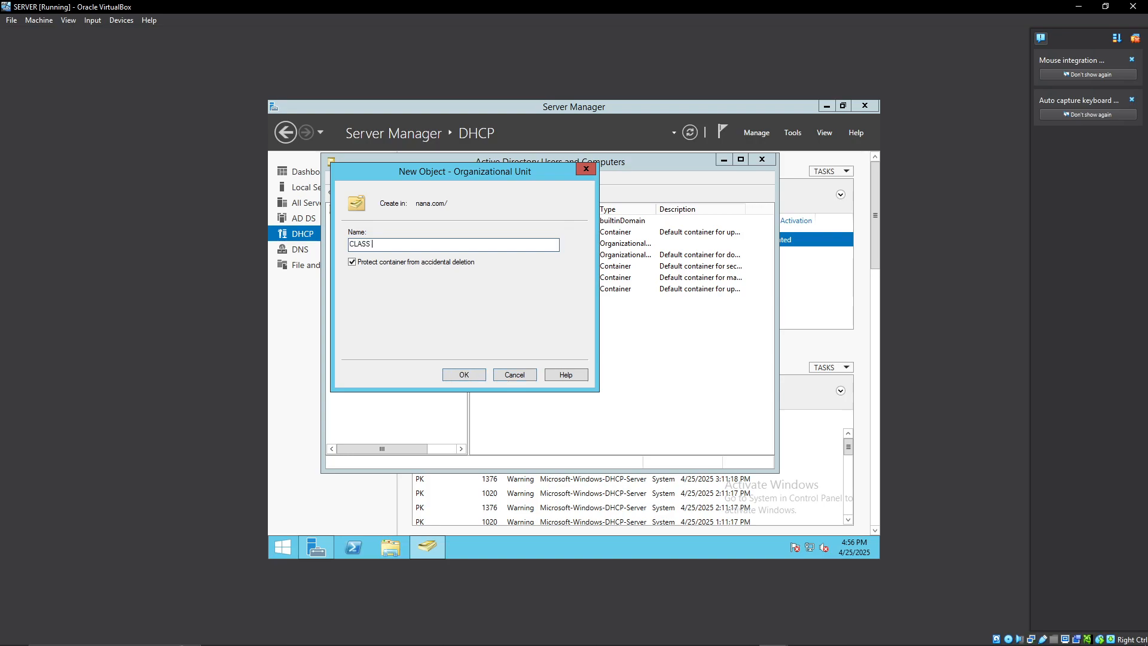
key("BackSpace")
key("BackSpace")
key("BackSpace")
key("BackSpace")
key("BackSpace")
type("ICT CLASS")
left_click(461, 375)
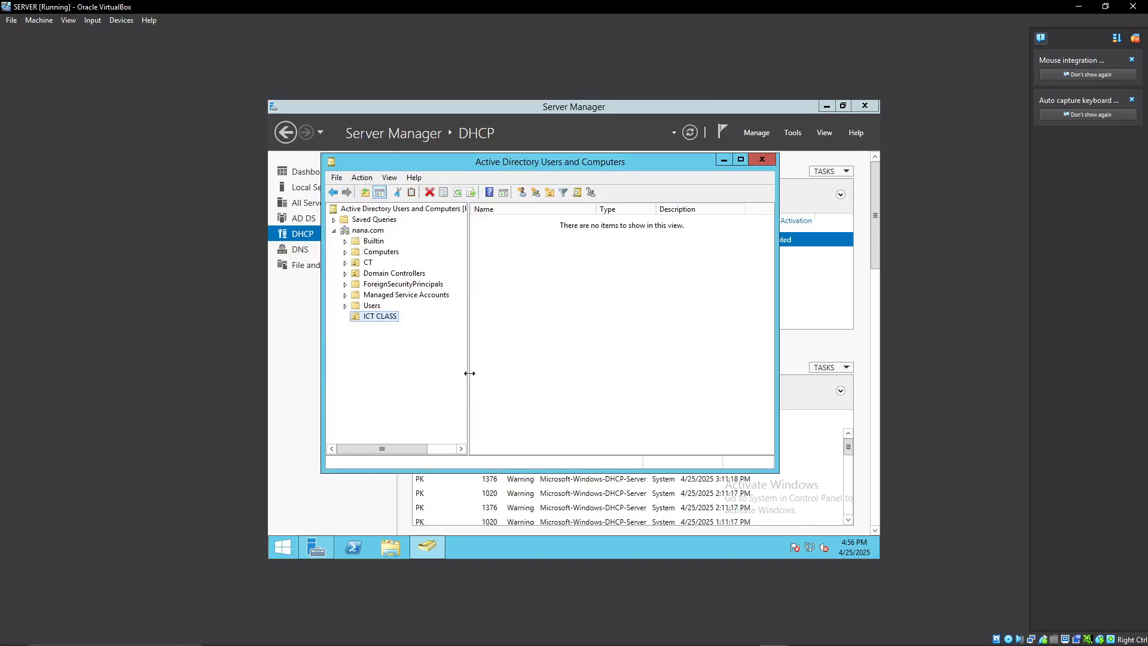
right_click(386, 323)
left_click(368, 339)
right_click(371, 319)
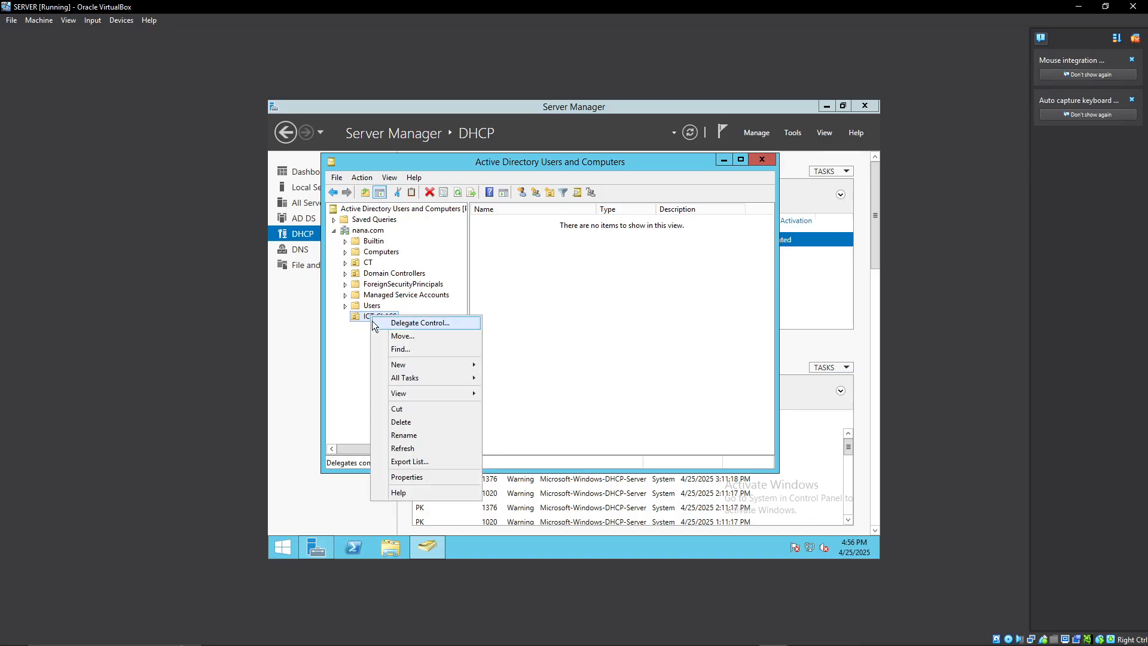
left_click(355, 336)
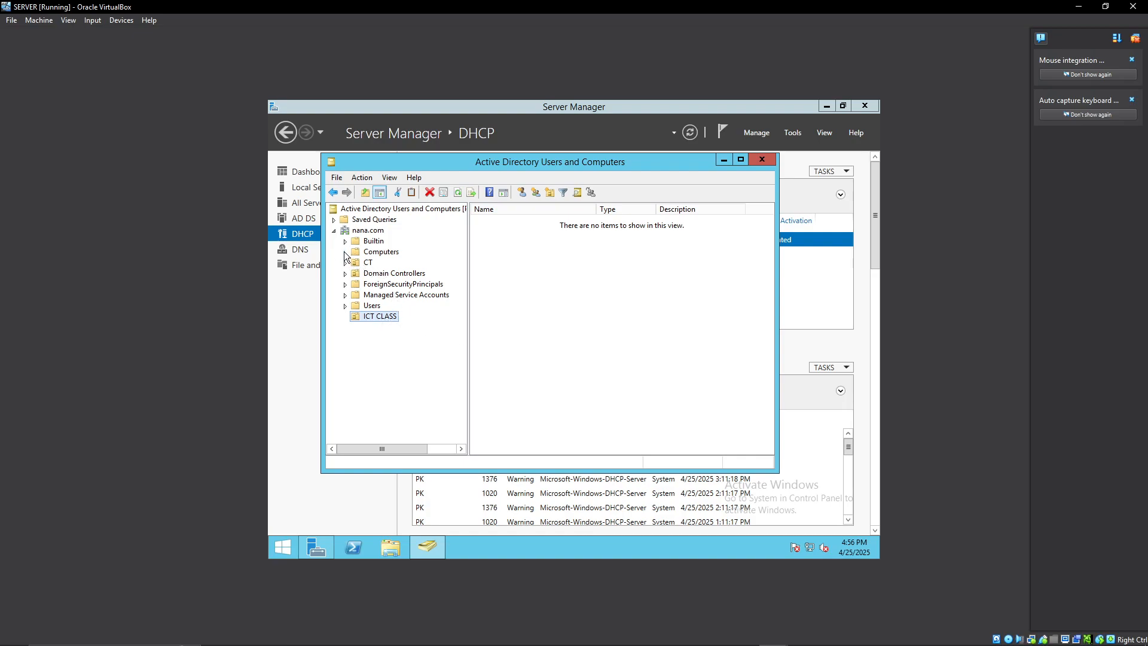
Move the TODAY computer from nana.com's Computers container into the ICT CLASS organizational unit.
left_click(373, 254)
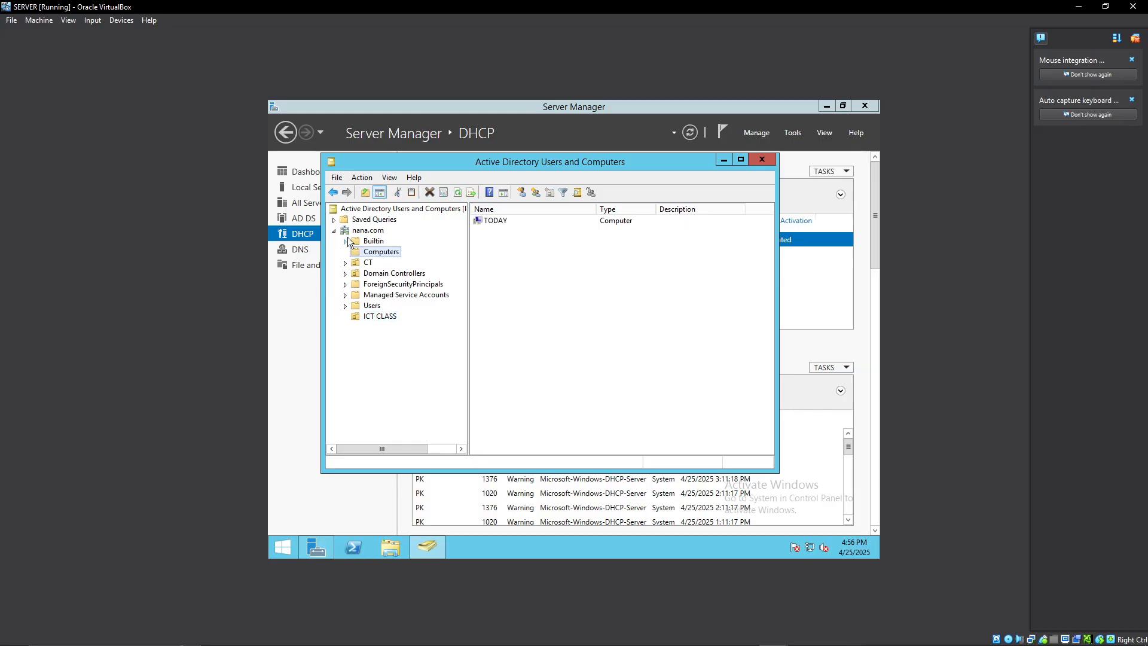
right_click(494, 222)
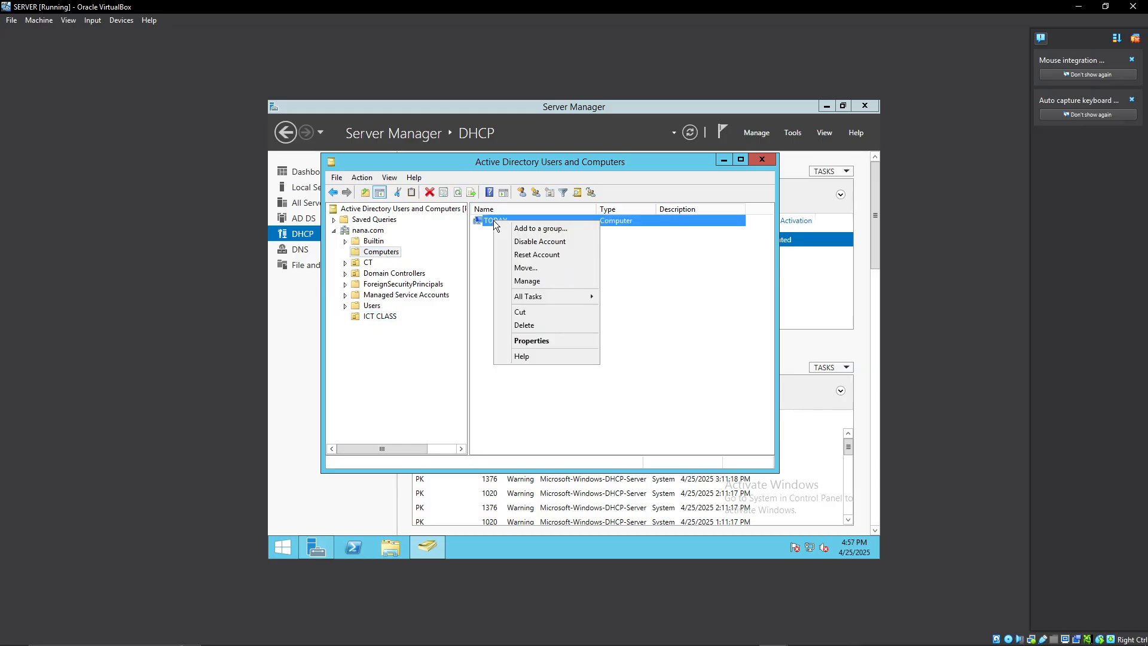
left_click(529, 267)
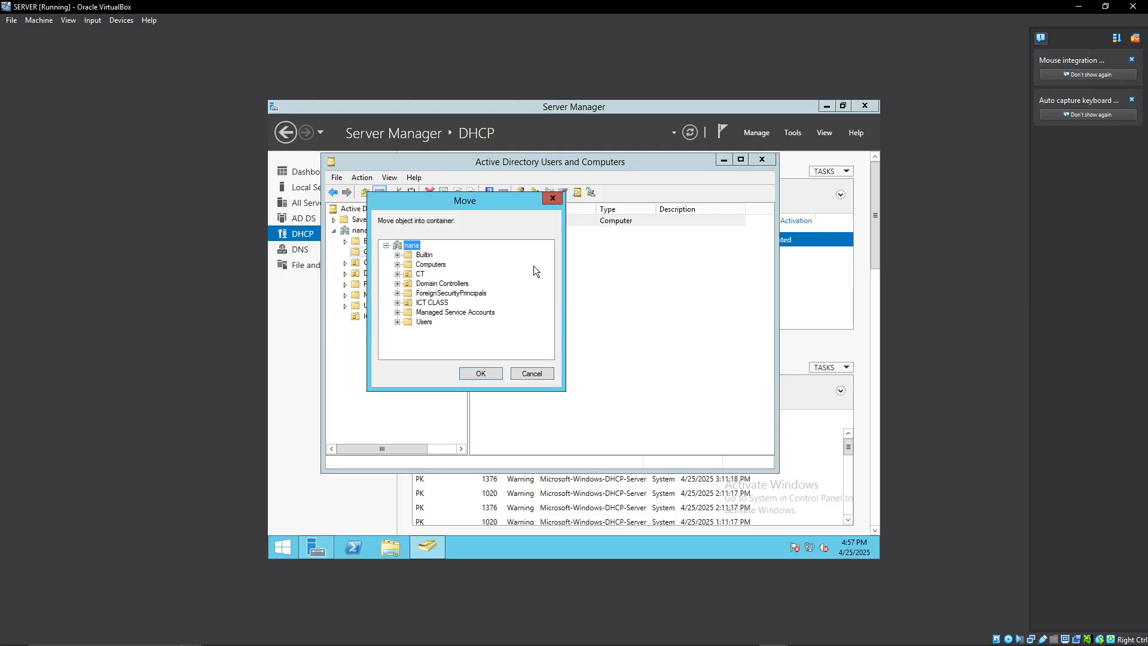
left_click(435, 304)
left_click(482, 374)
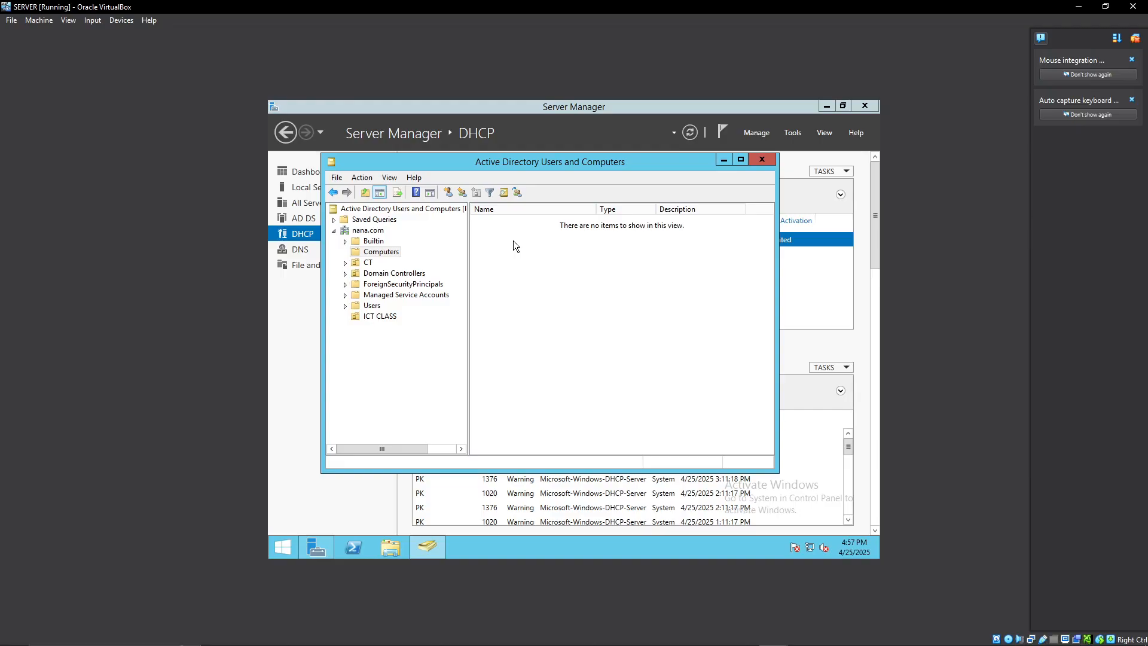
Check the ICT CLASS organizational unit for the TODAY computer, and close Active Directory Users and Computers.
left_click(386, 317)
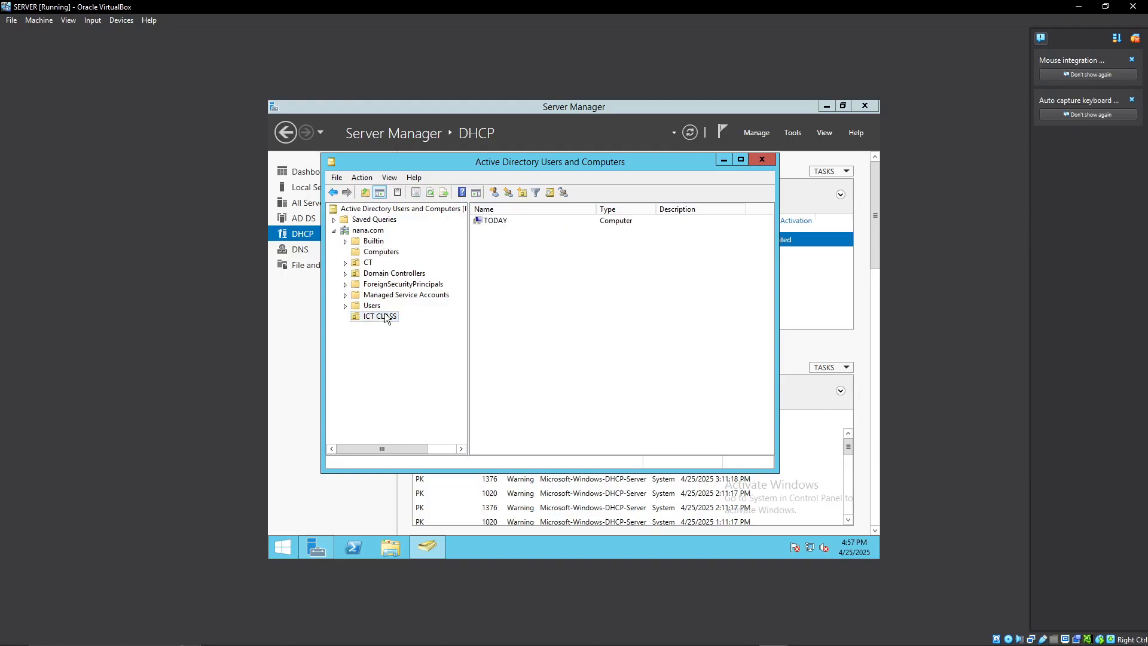
left_click(496, 221)
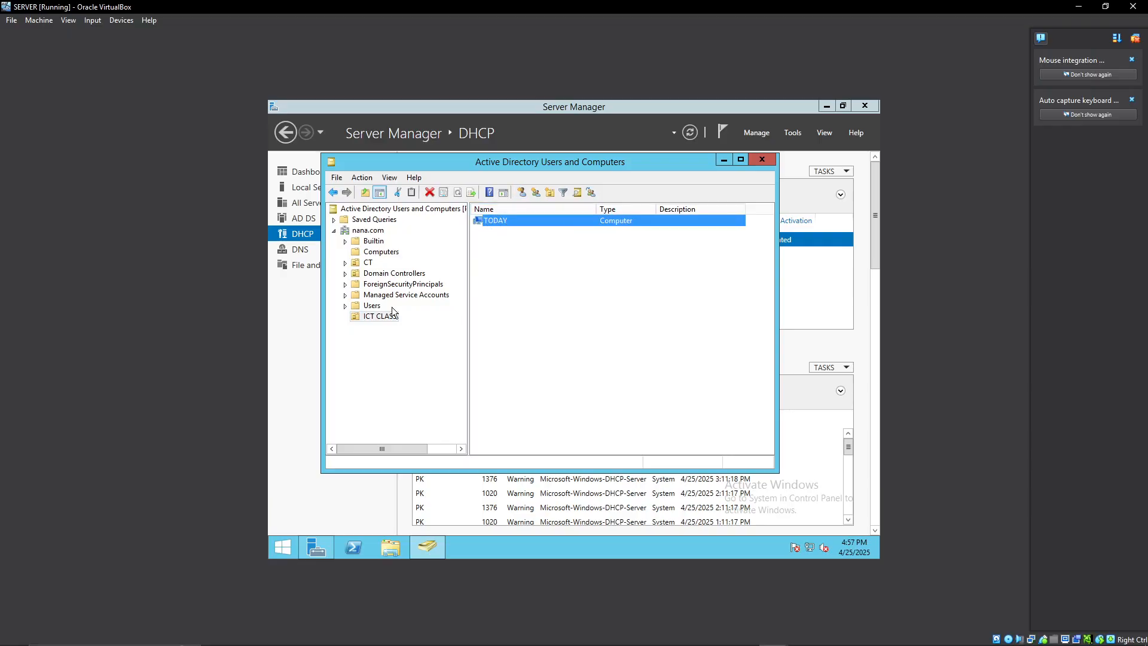
left_click(375, 317)
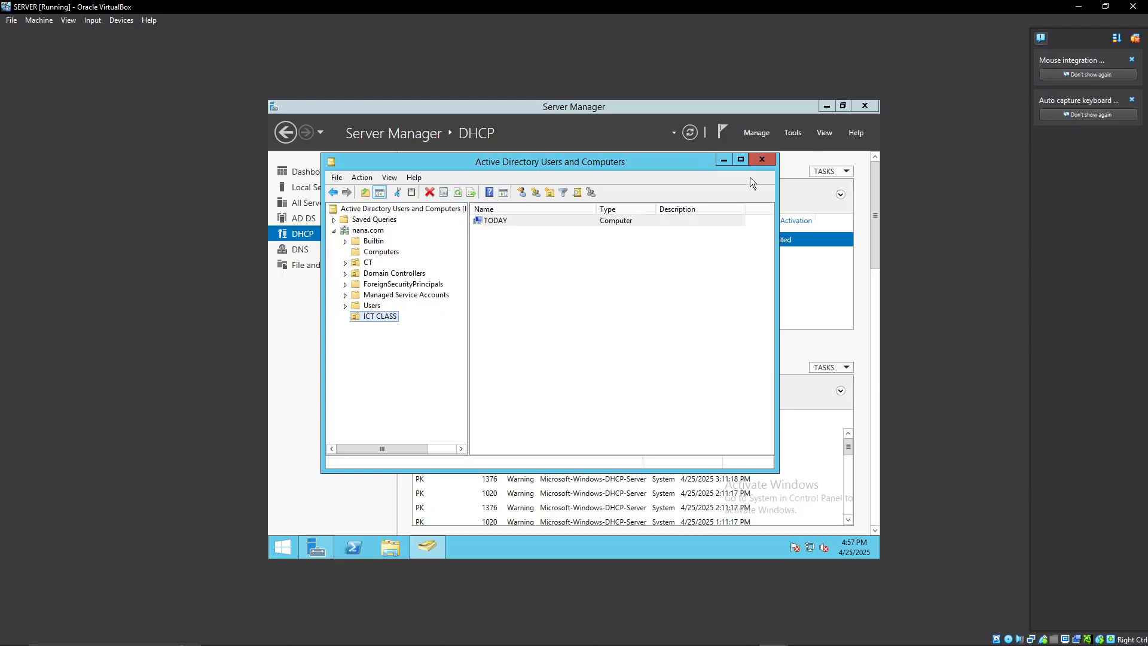
left_click(762, 159)
Link the existing Default Domain Controllers Policy to the ICT CLASS organizational unit in Group Policy Management.
left_click(793, 133)
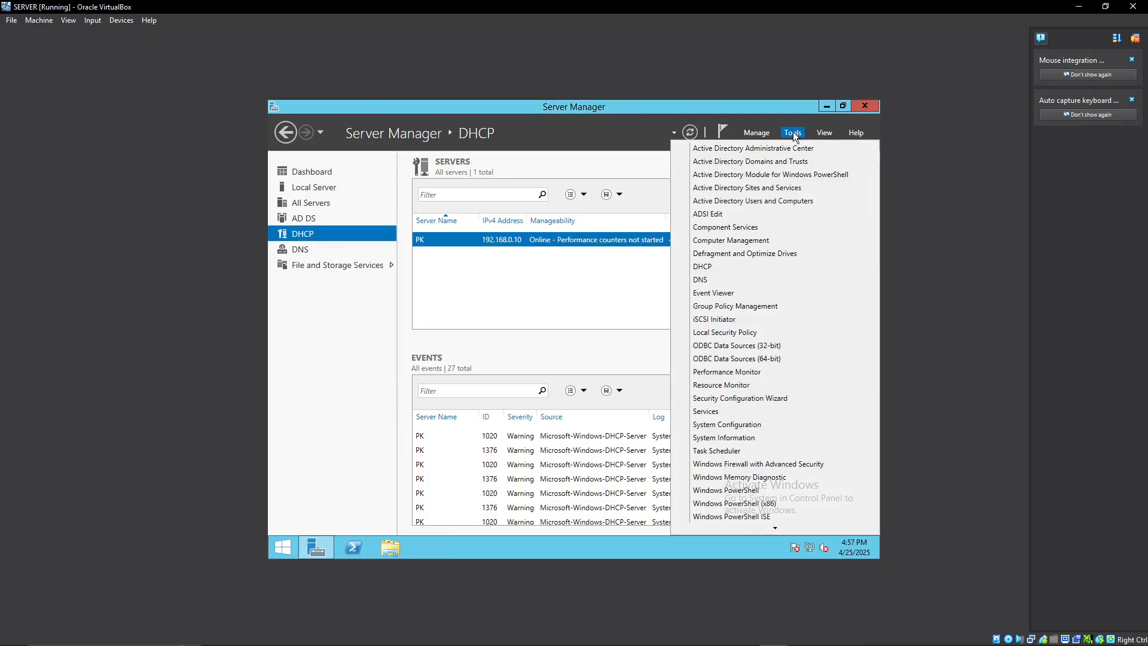
left_click(737, 308)
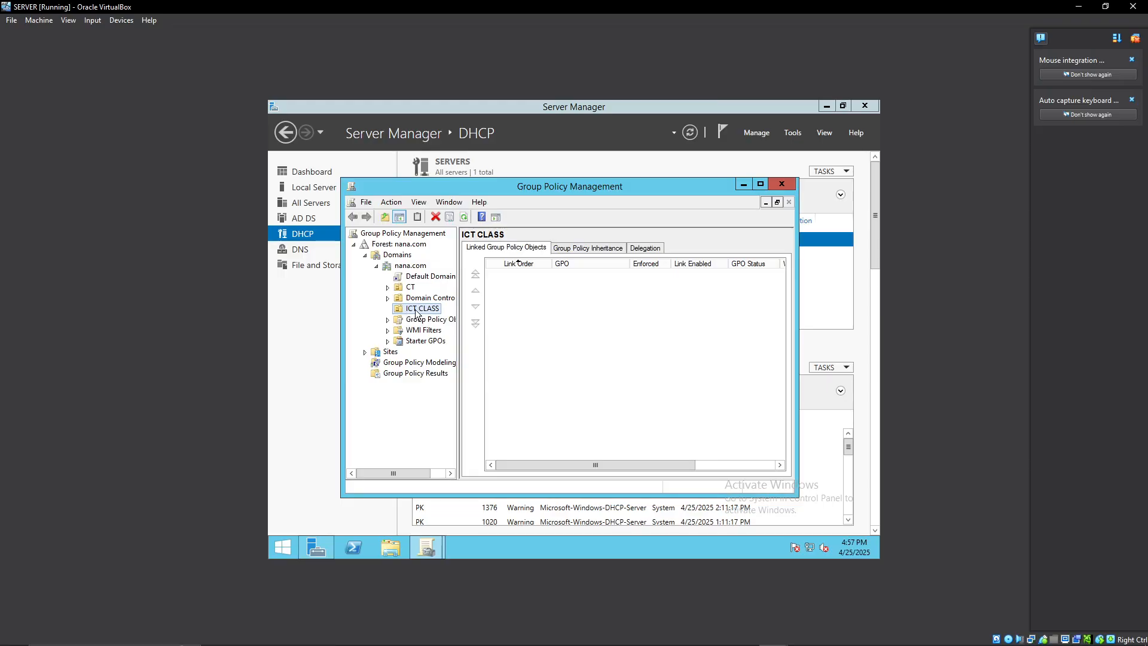
right_click(416, 310)
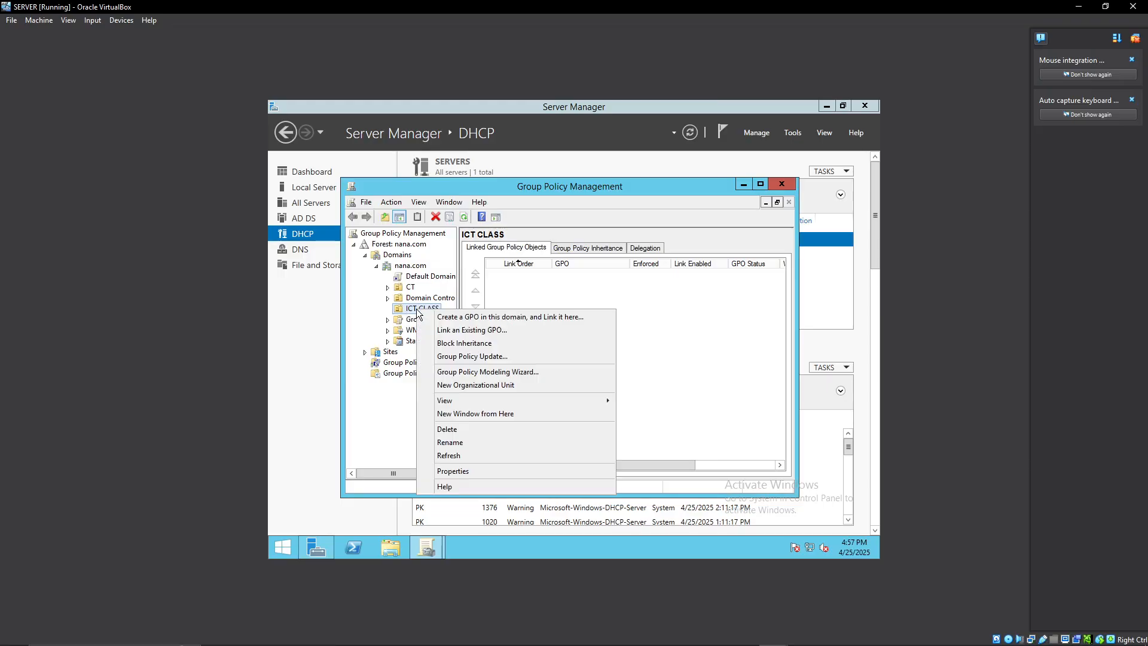
left_click(474, 331)
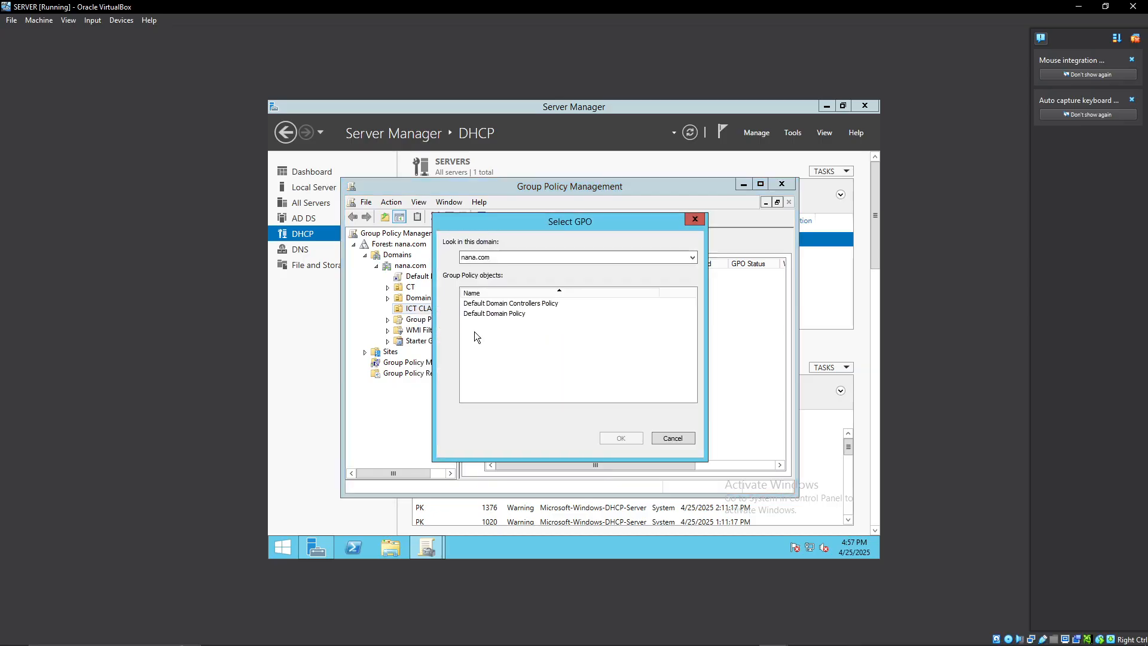
left_click(506, 306)
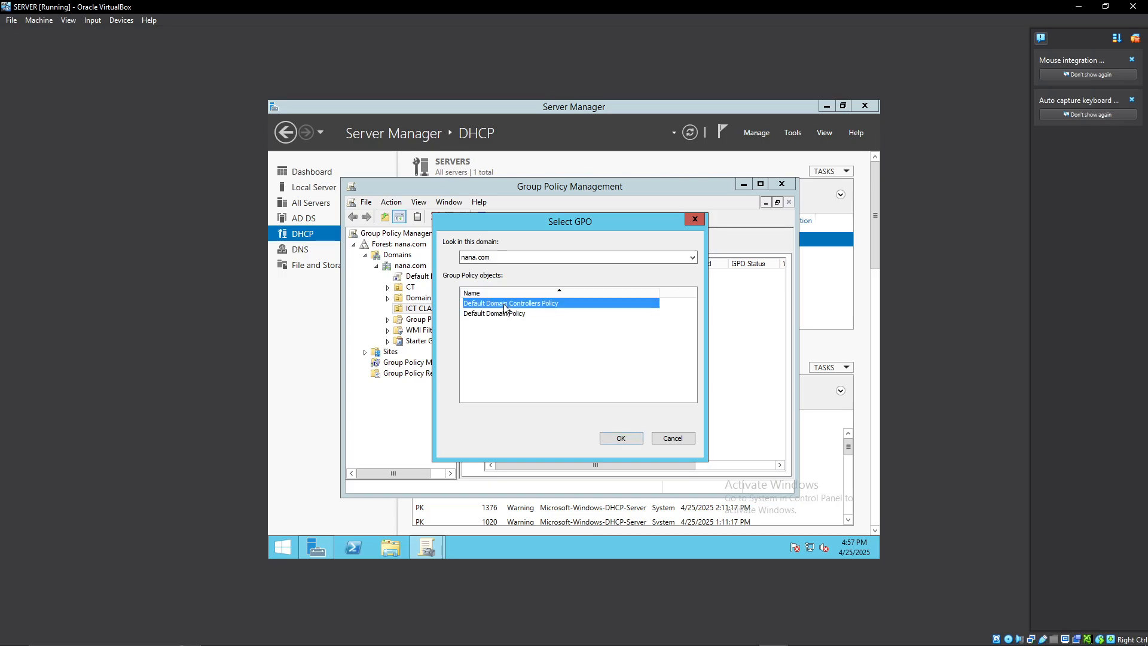
left_click(622, 439)
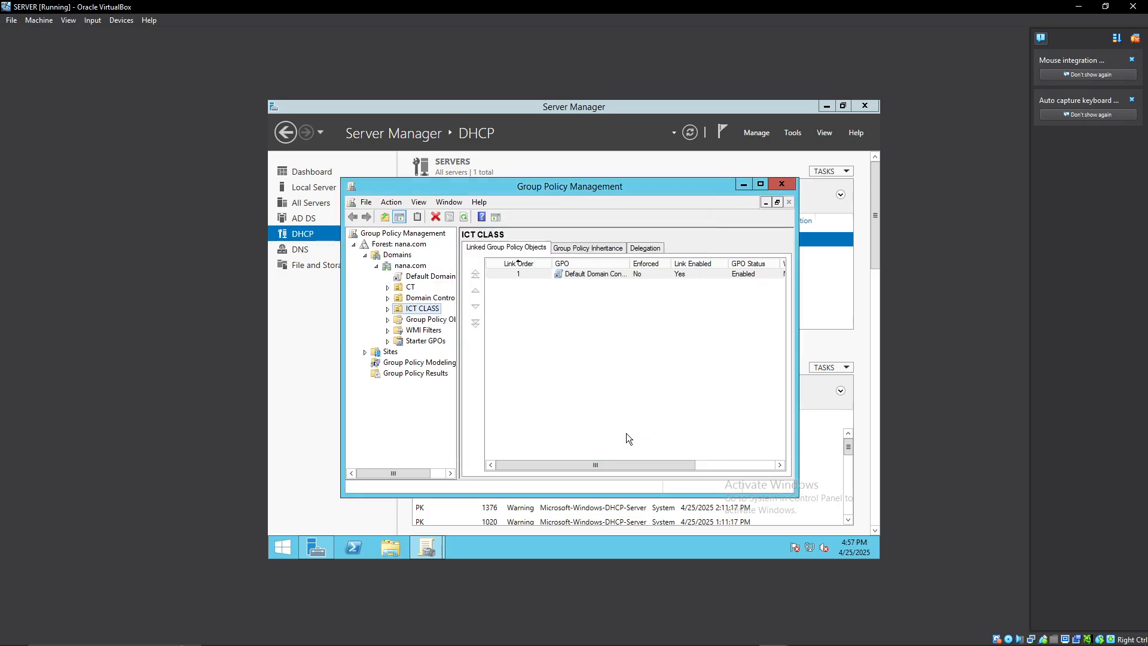
Set the Default Domain Controllers Policy link on ICT CLASS to Enforced.
left_click(598, 275)
left_click(593, 275)
right_click(594, 274)
left_click(622, 312)
left_click(583, 309)
right_click(582, 276)
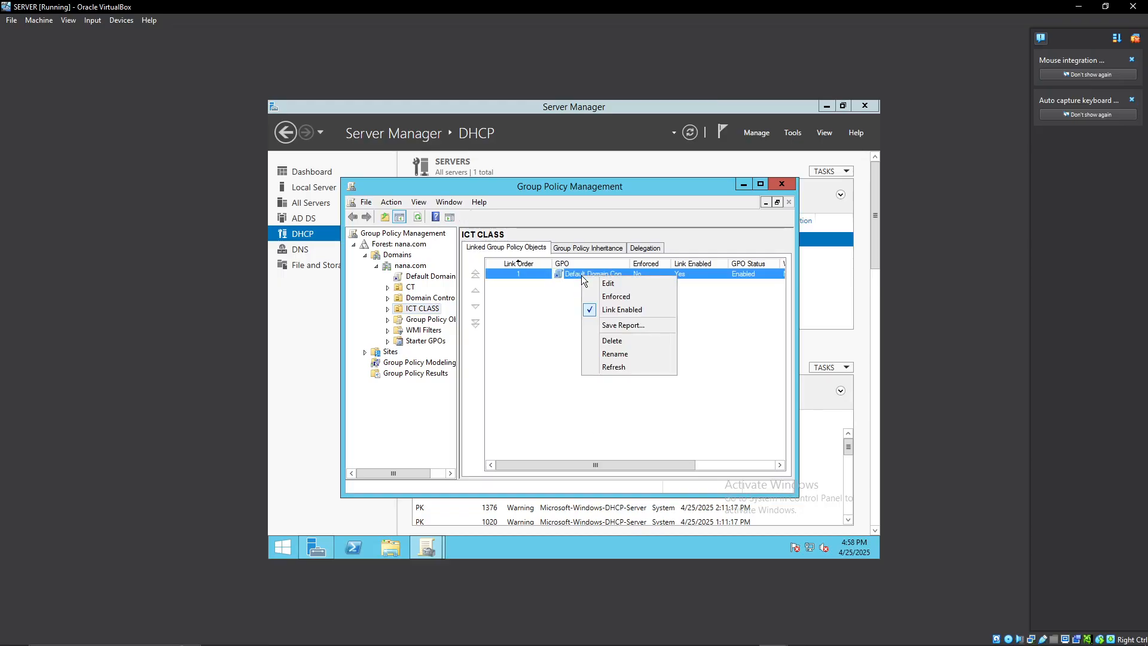
left_click(613, 297)
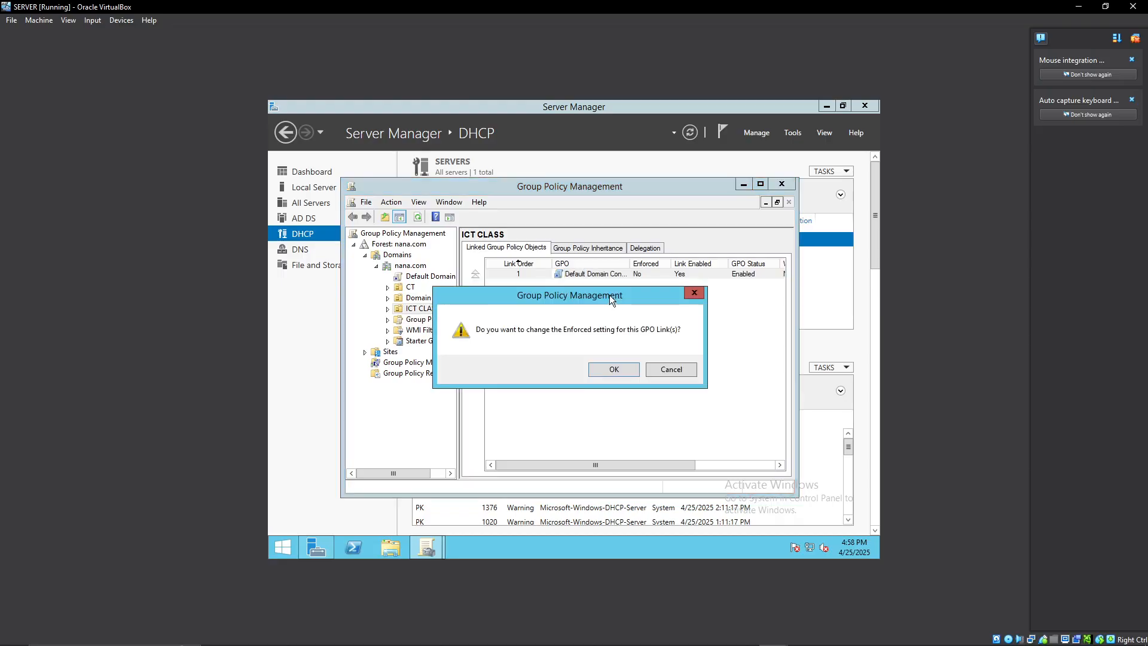
left_click(601, 371)
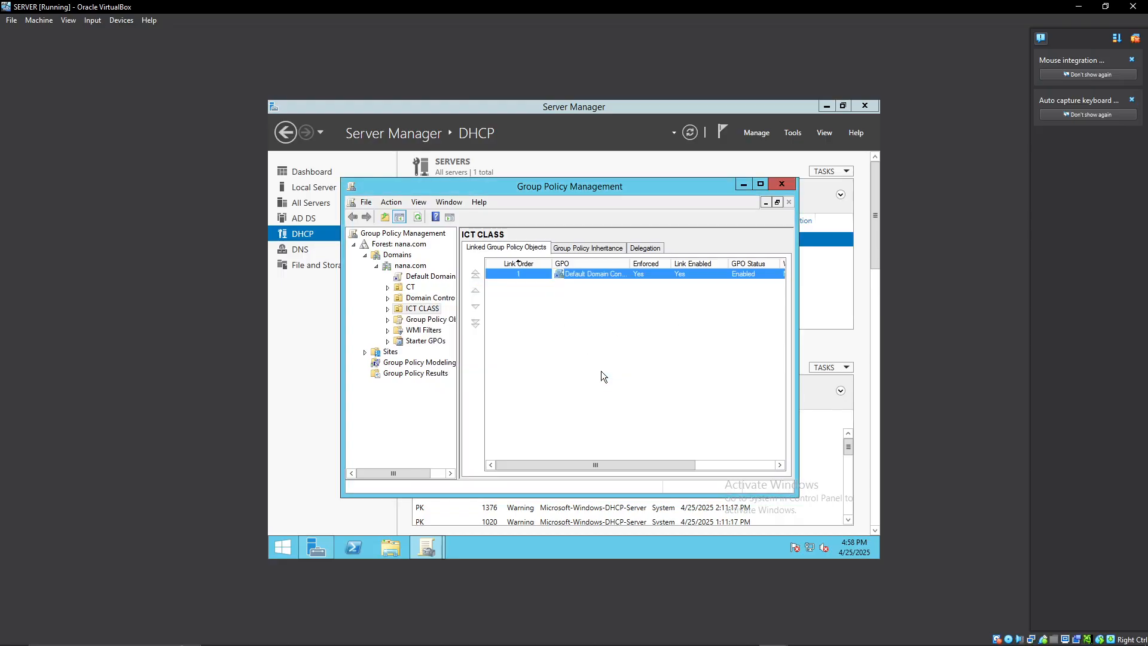
Edit the linked policy to enable Remove Recycle Bin icon from desktop under User Configuration's Desktop administrative templates.
right_click(576, 275)
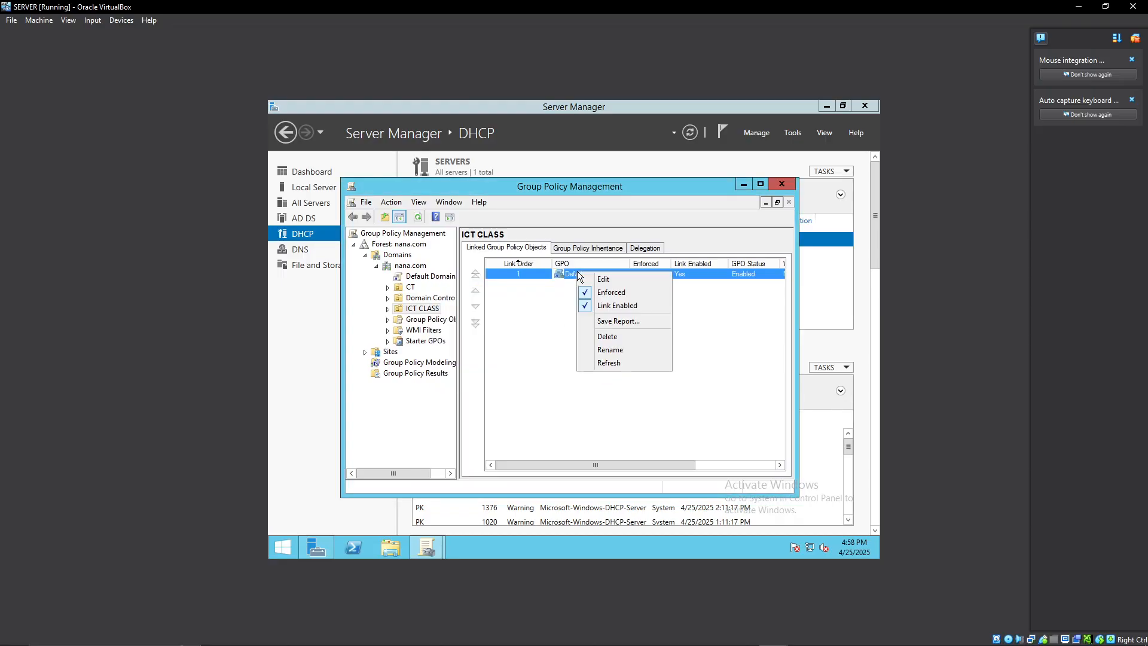
left_click(613, 282)
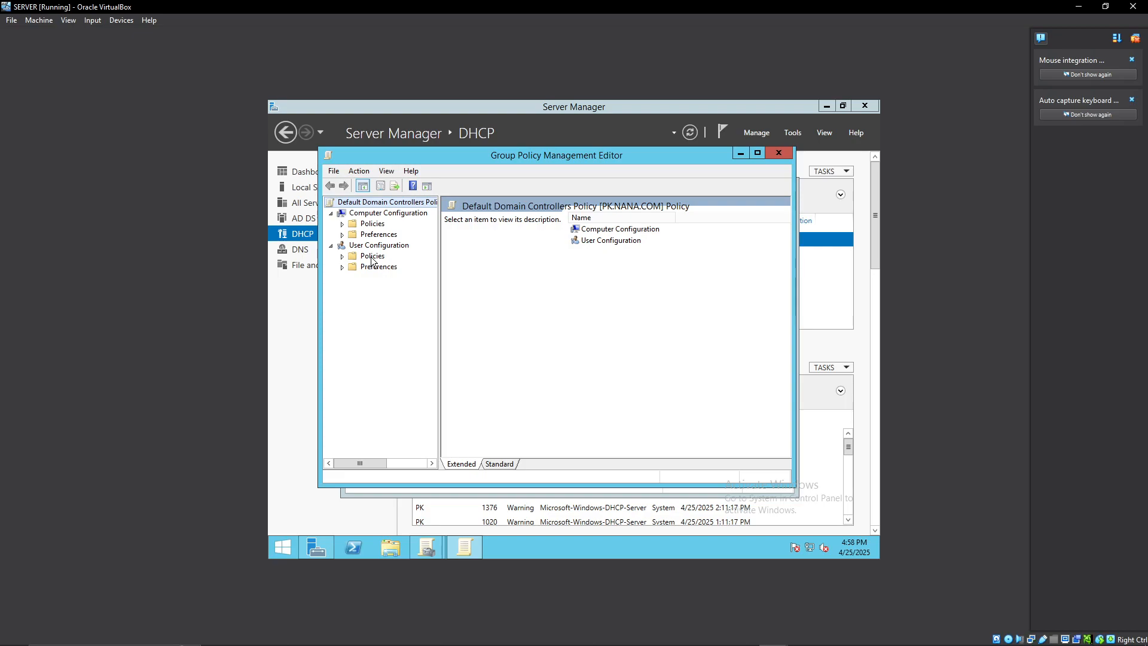
left_click(372, 256)
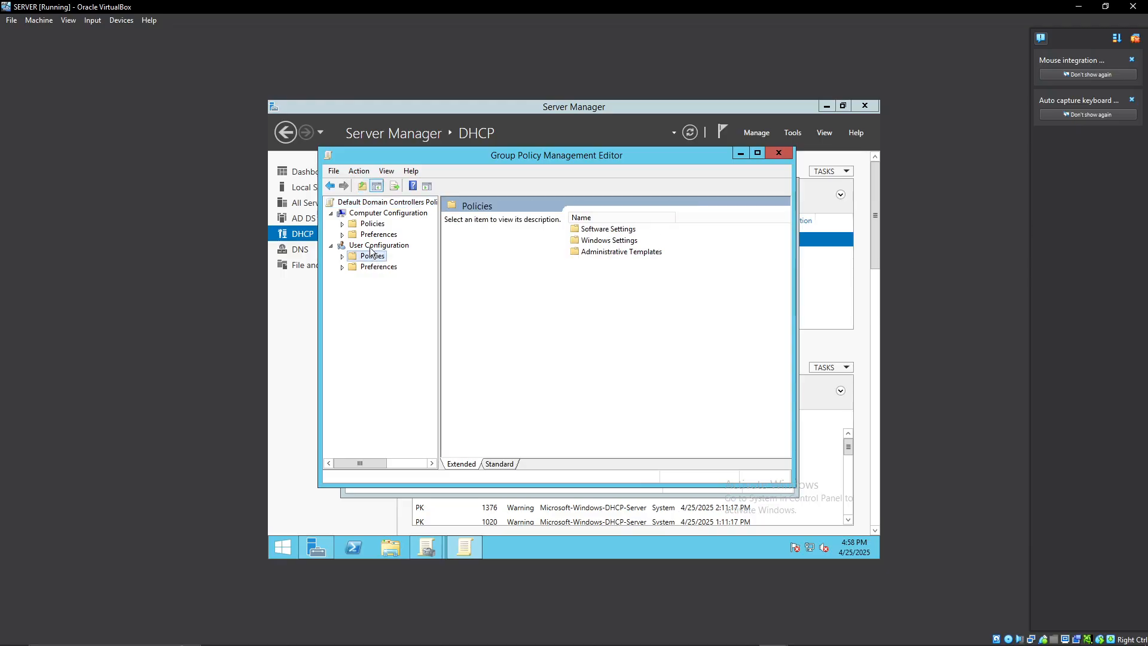
double_click(606, 254)
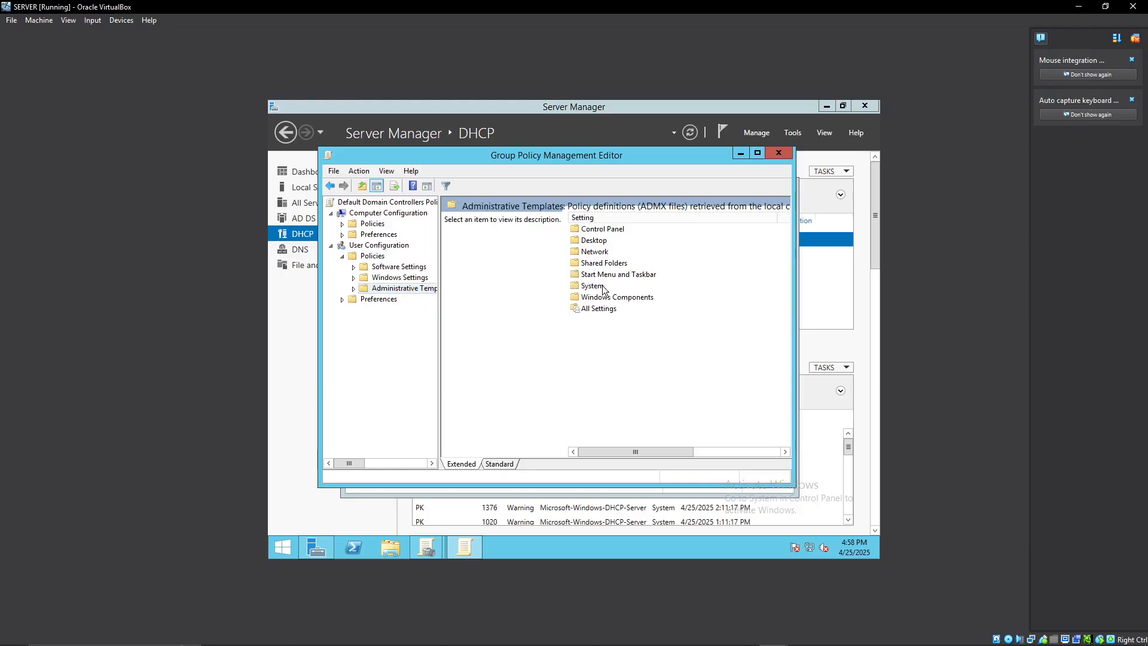
double_click(594, 241)
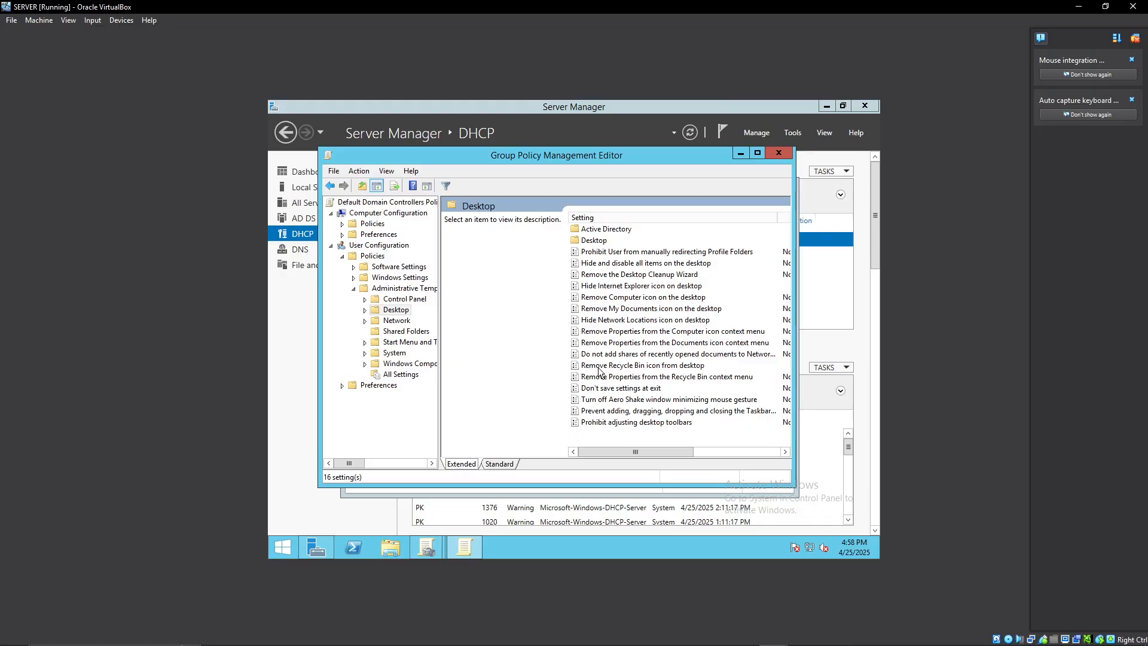
left_click(661, 369)
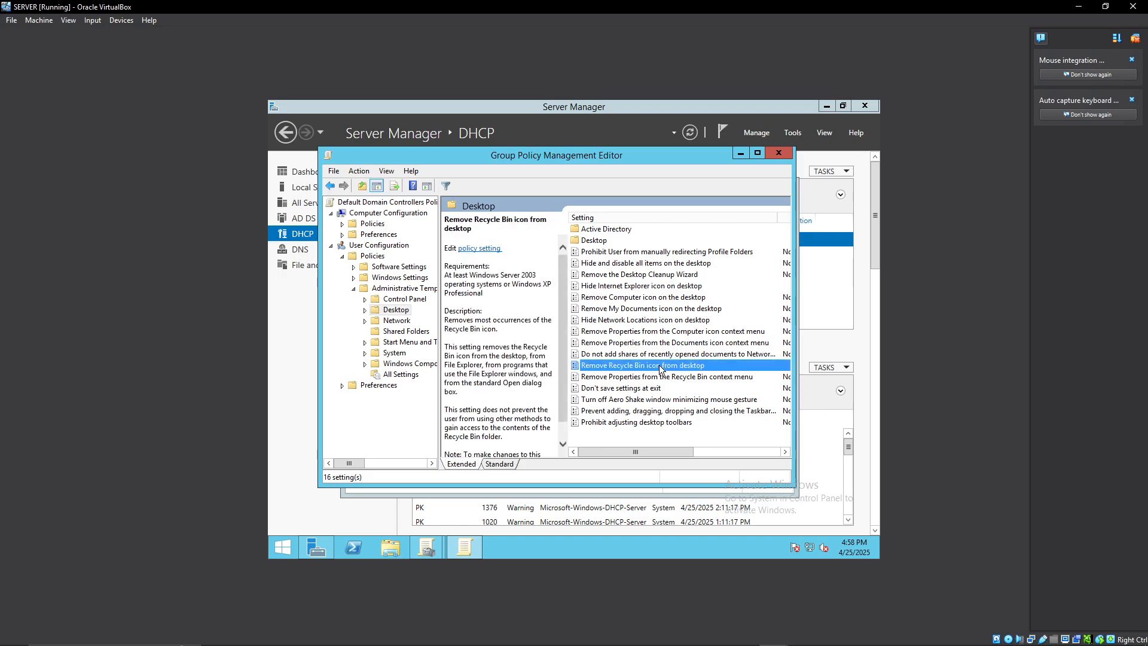
double_click(654, 367)
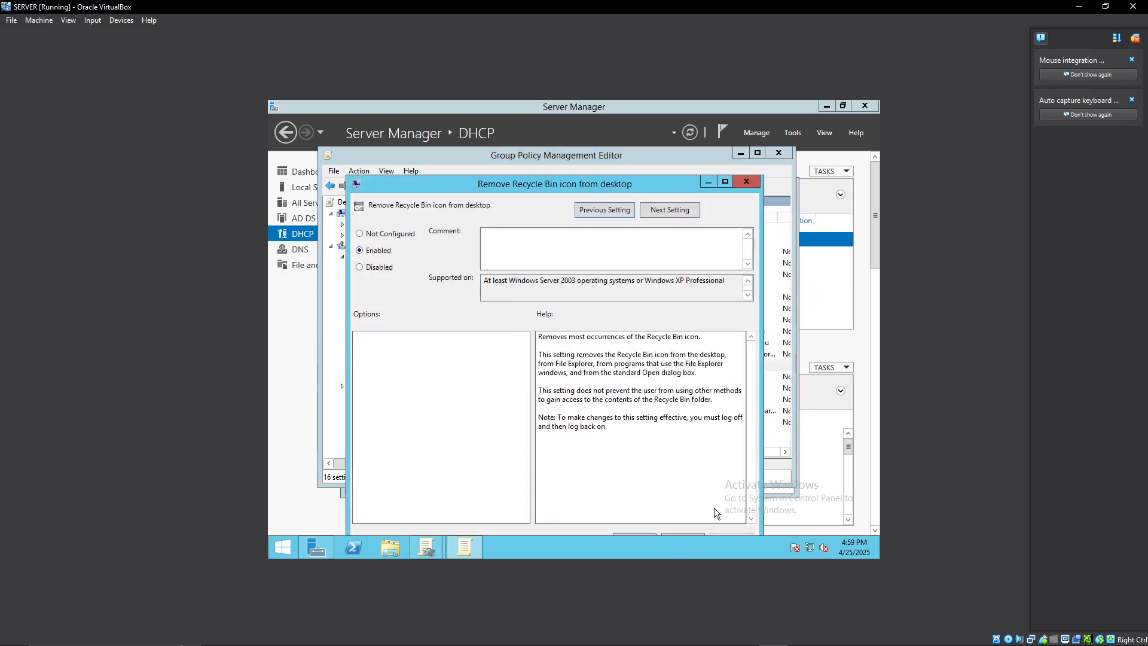
left_click(636, 535)
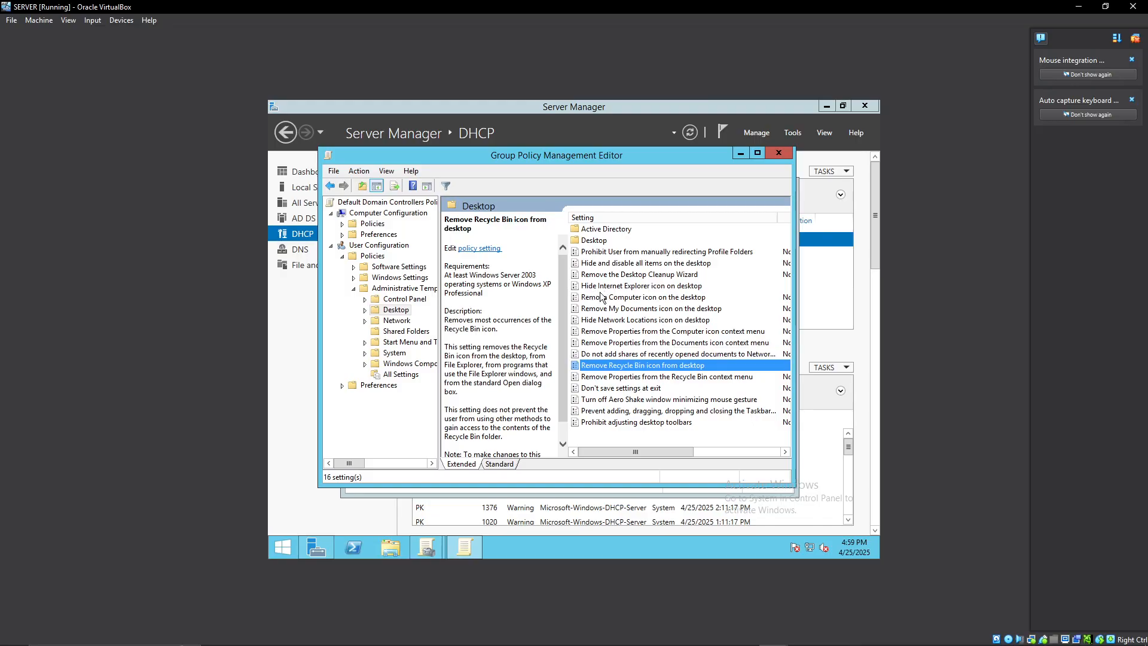
Set Remove Computer icon on the desktop to Enabled, and close the Group Policy Management Editor.
double_click(658, 297)
left_click(389, 254)
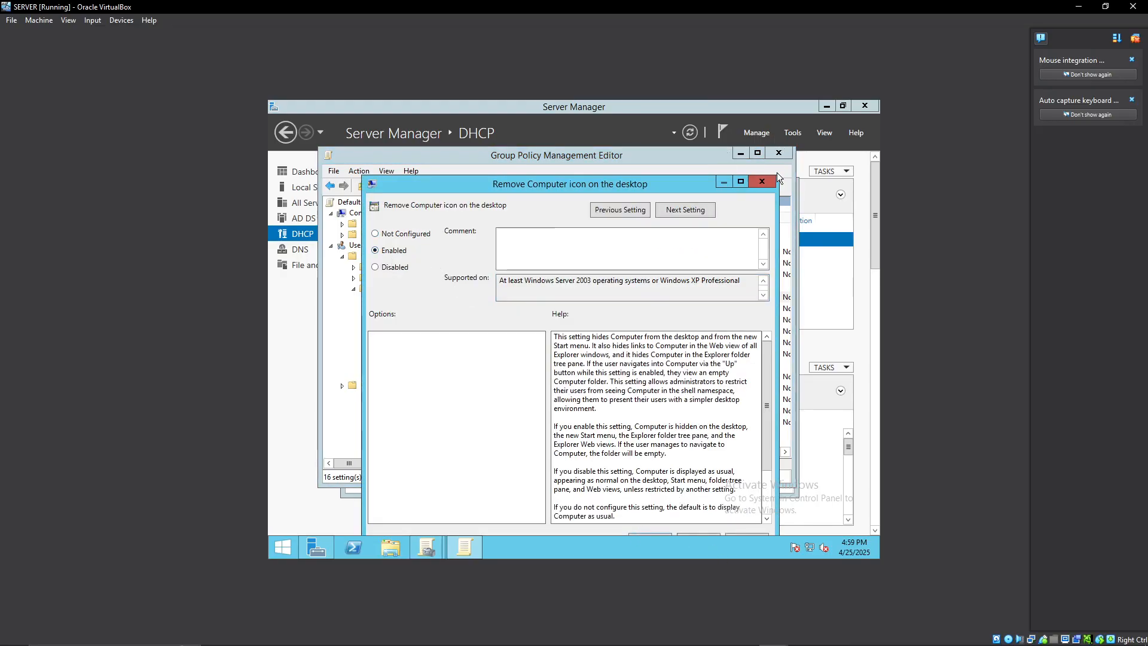
left_click(762, 181)
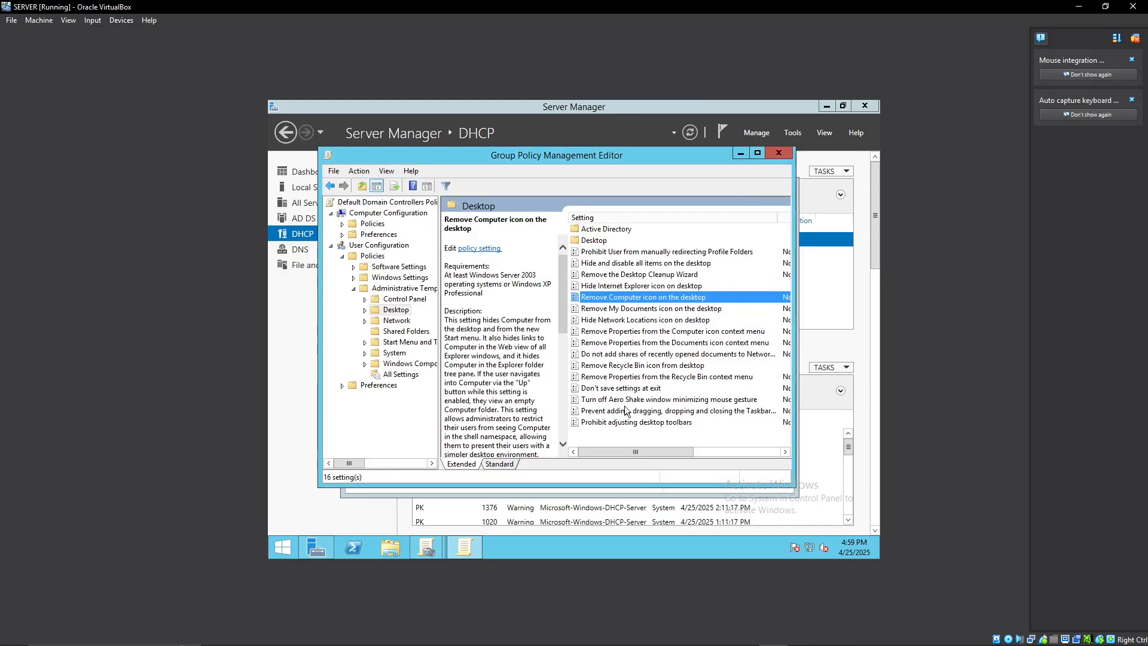
left_click(781, 153)
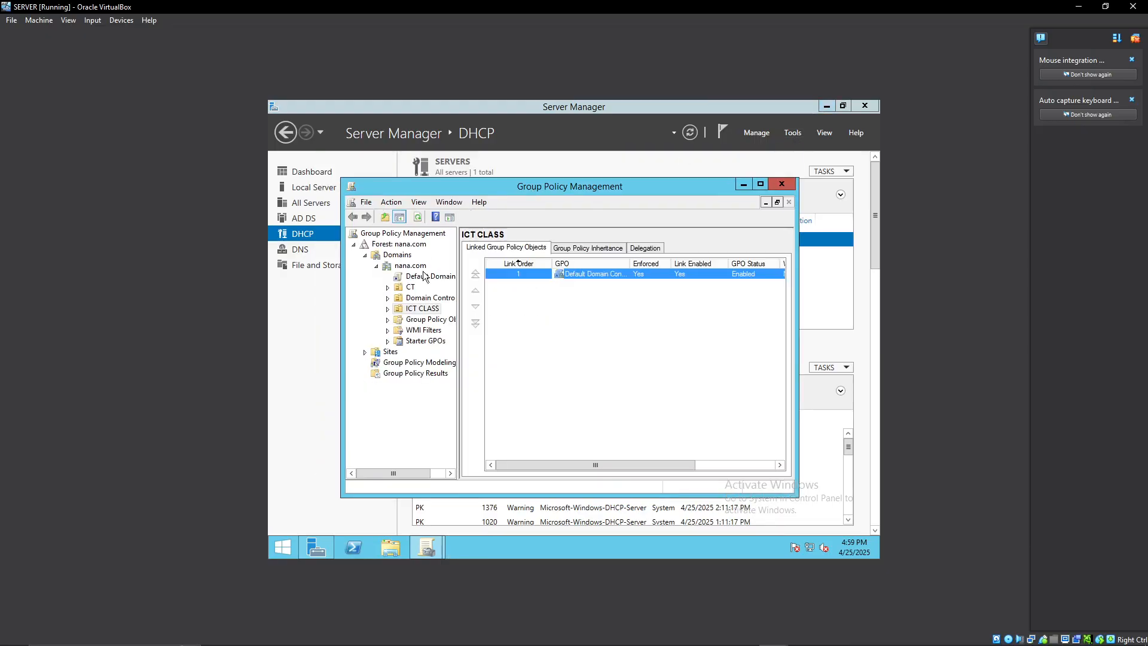
right_click(421, 312)
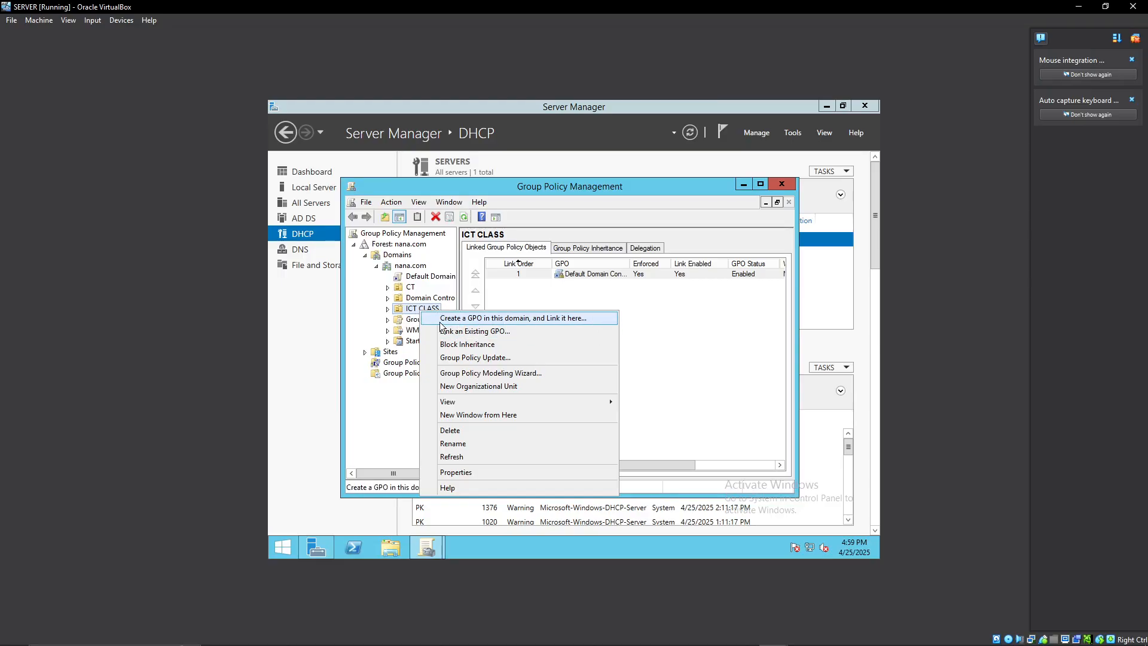
left_click(729, 340)
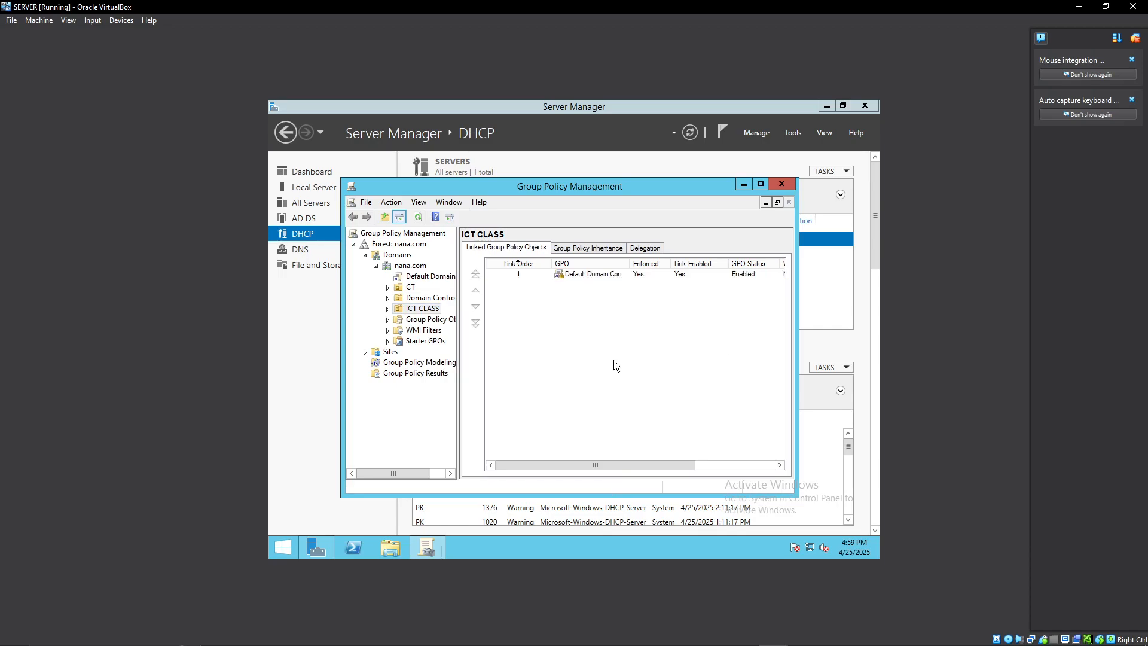
right_click(417, 315)
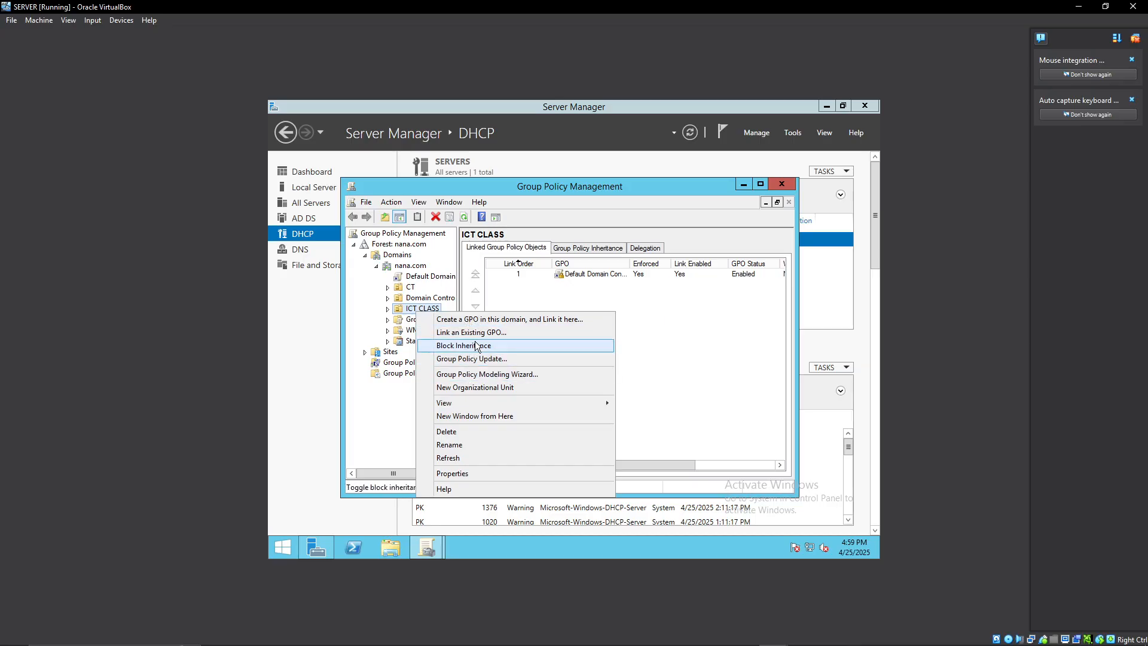
left_click(650, 357)
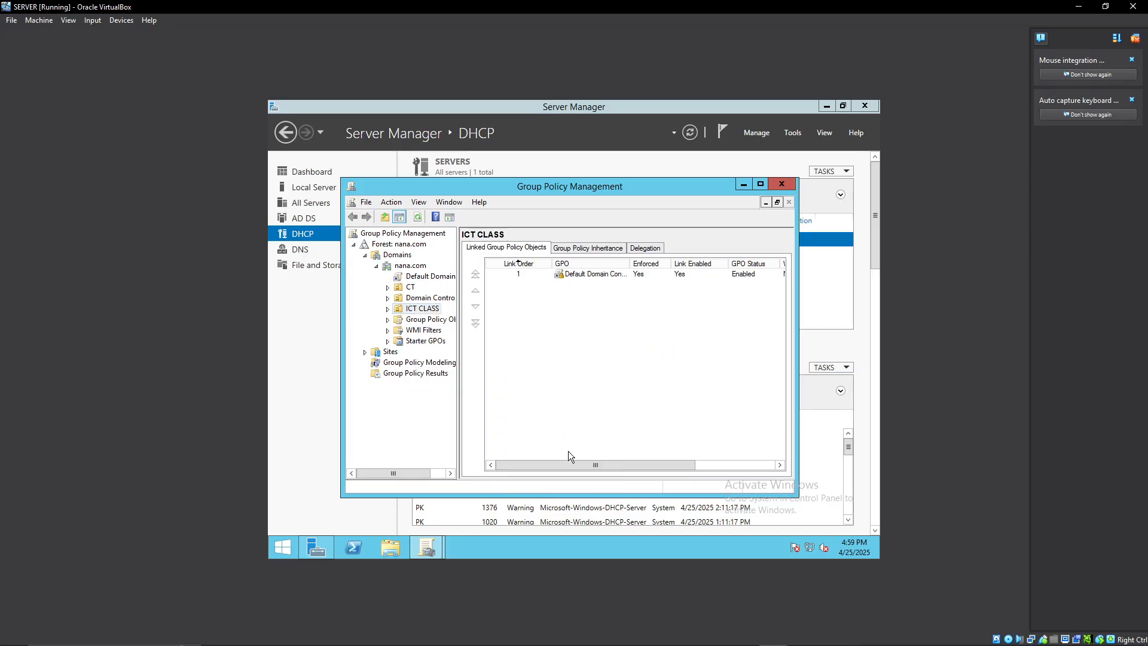
Minimize the open windows to check and refresh the server's desktop, and restore the Group Policy Management console.
left_click(742, 185)
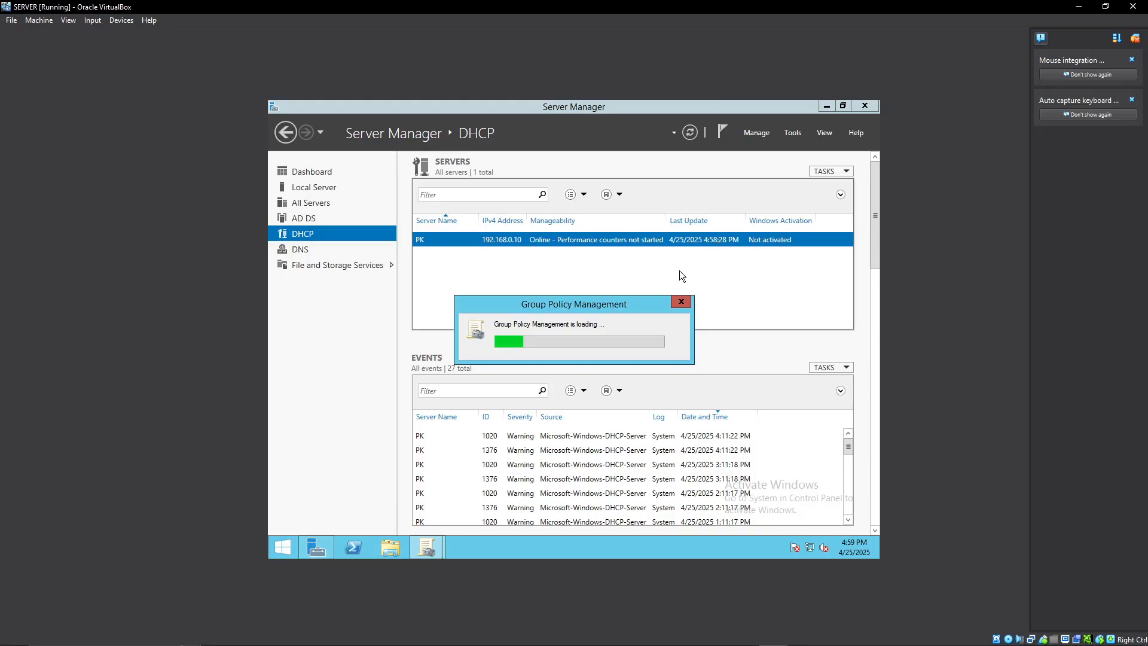
left_click(827, 106)
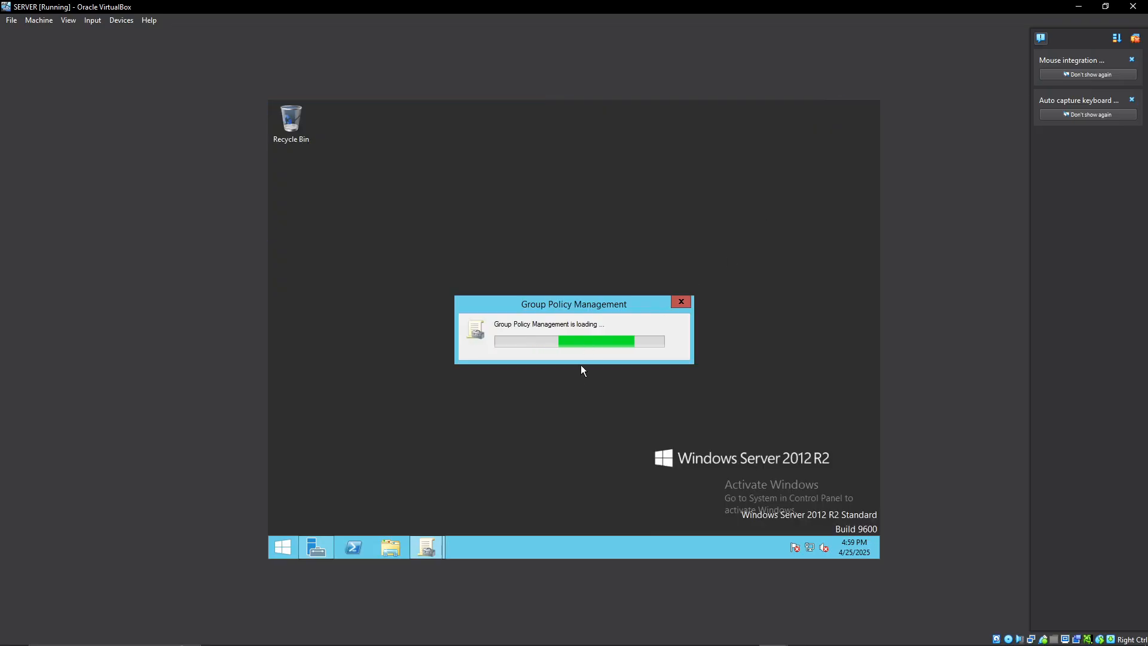
right_click(773, 220)
left_click(799, 255)
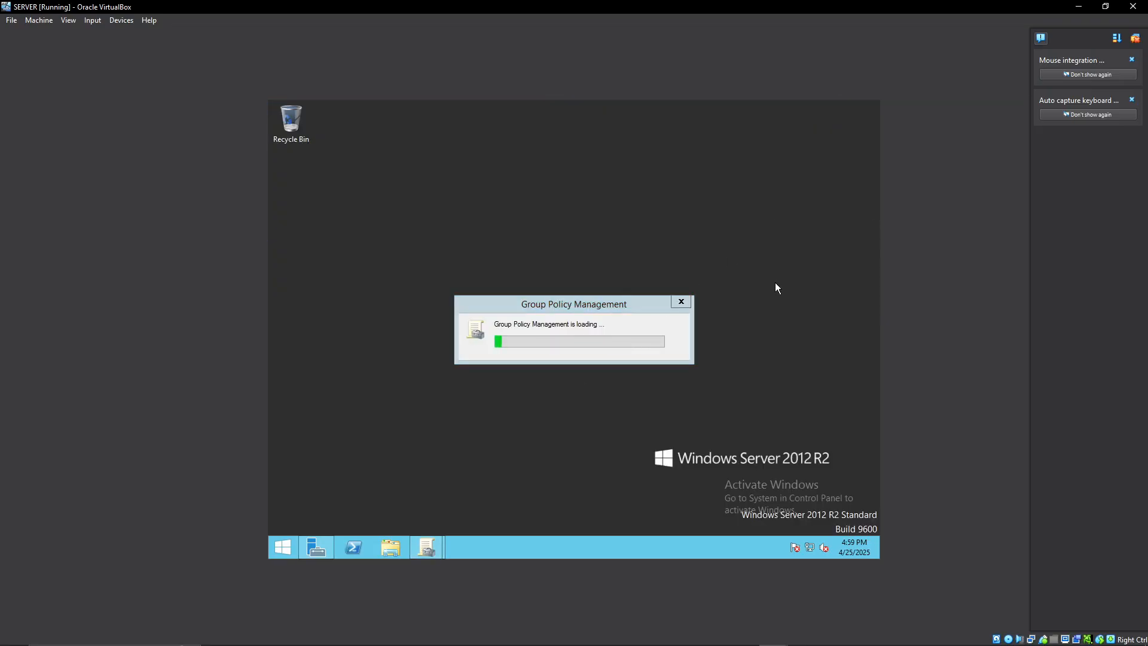
mouse_move(428, 546)
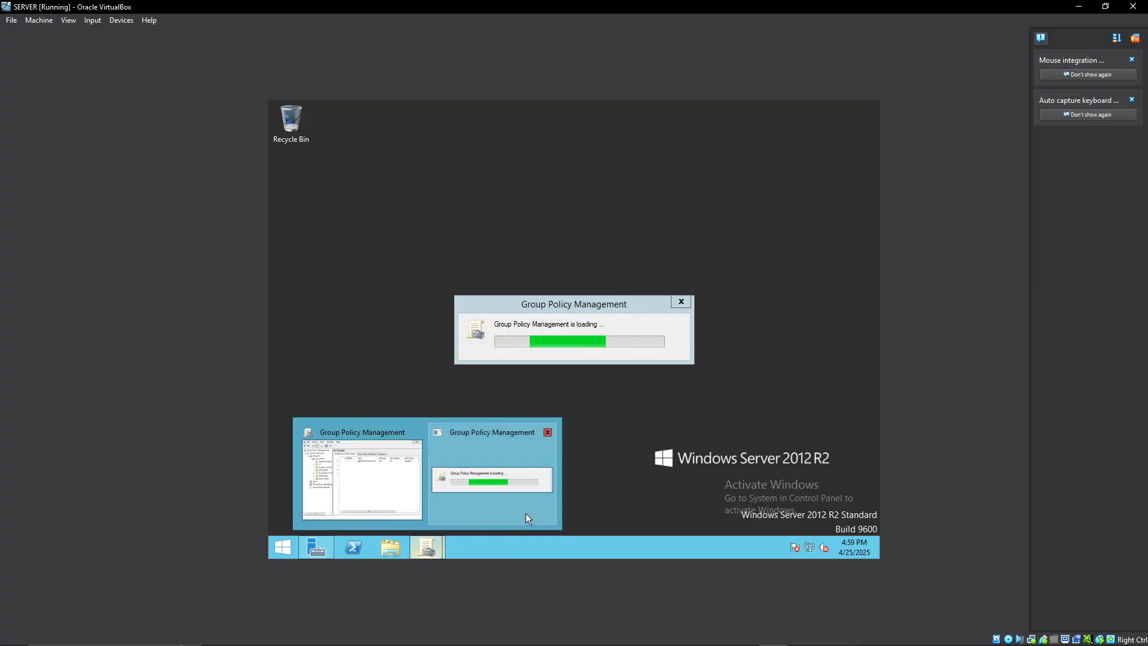
left_click(340, 493)
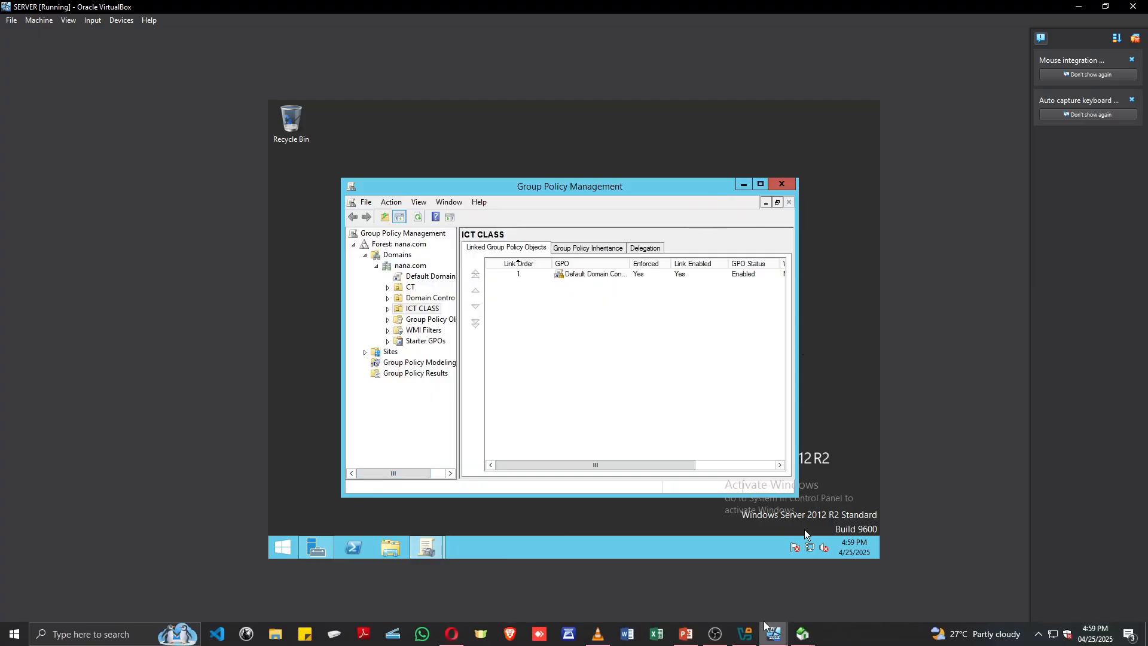
Switch to the CLINET OS virtual machine and refresh its desktop to check for the Recycle Bin icon.
mouse_move(774, 634)
left_click(838, 583)
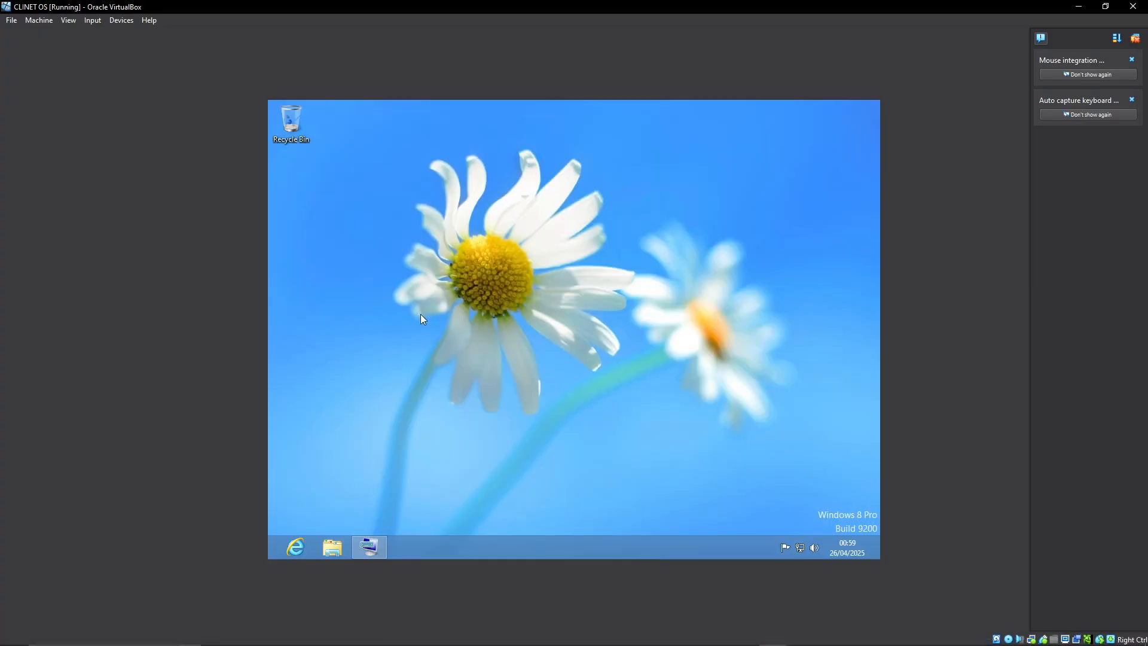
right_click(508, 386)
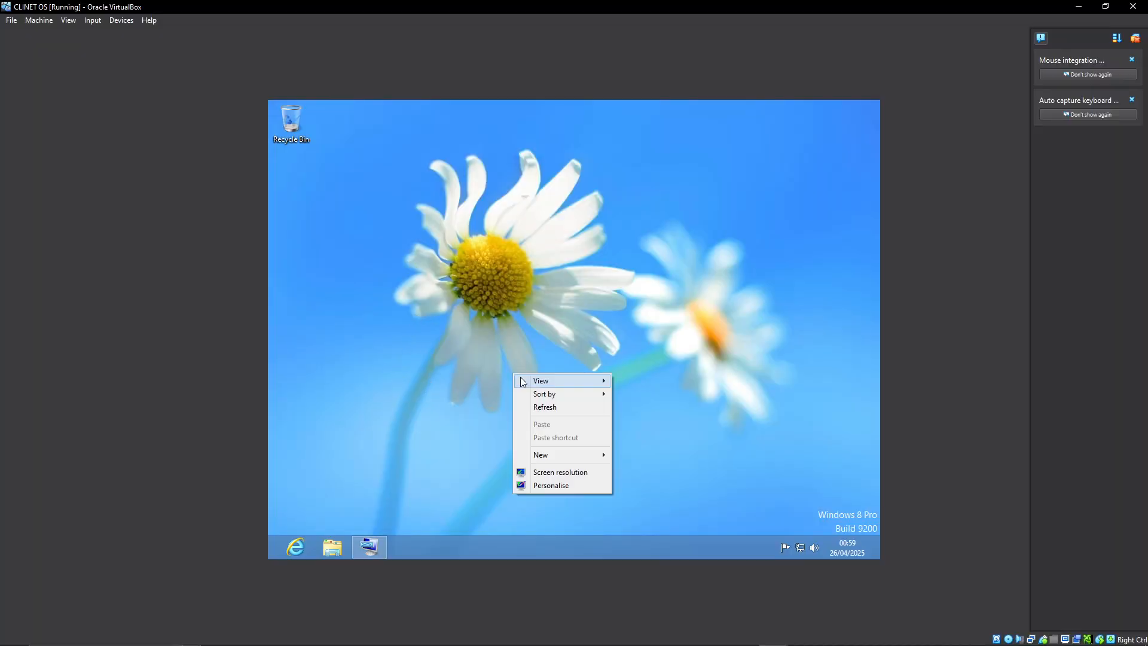
left_click(529, 406)
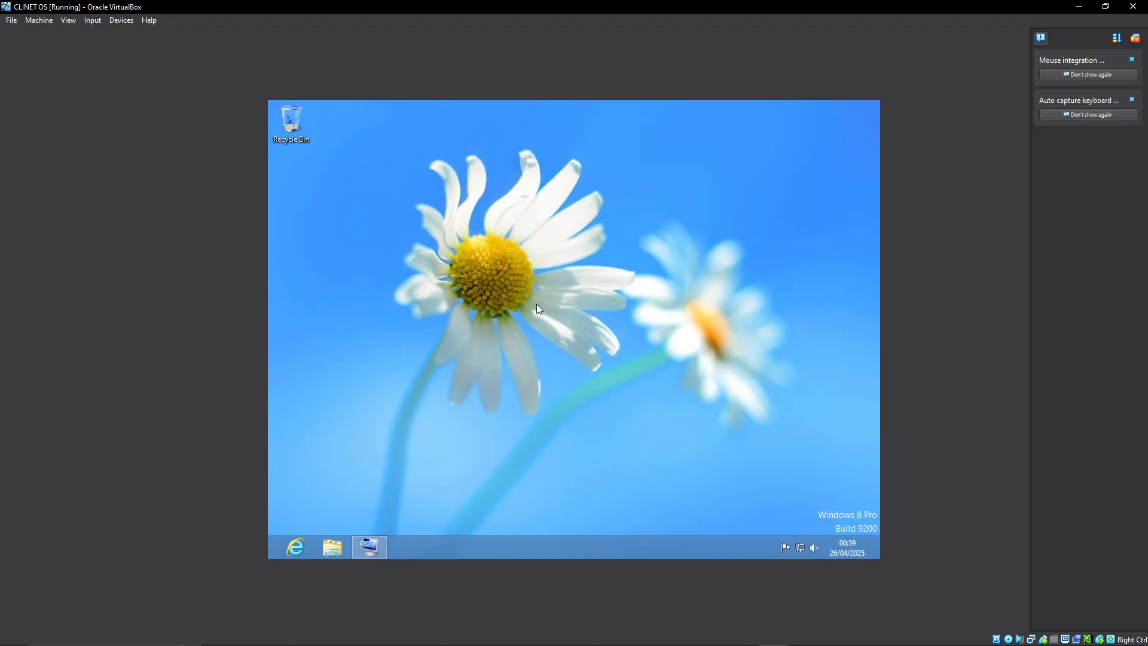
Review the client's System information for its computer name and domain, and return to the PowerPoint slide.
left_click(333, 555)
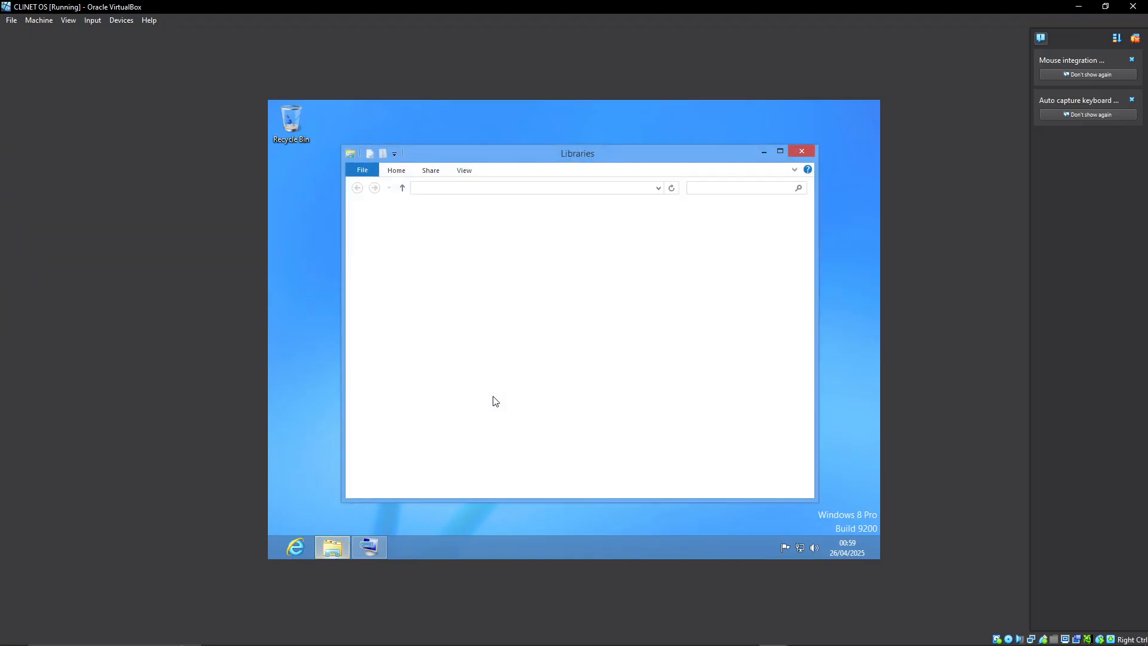
right_click(392, 352)
left_click(441, 500)
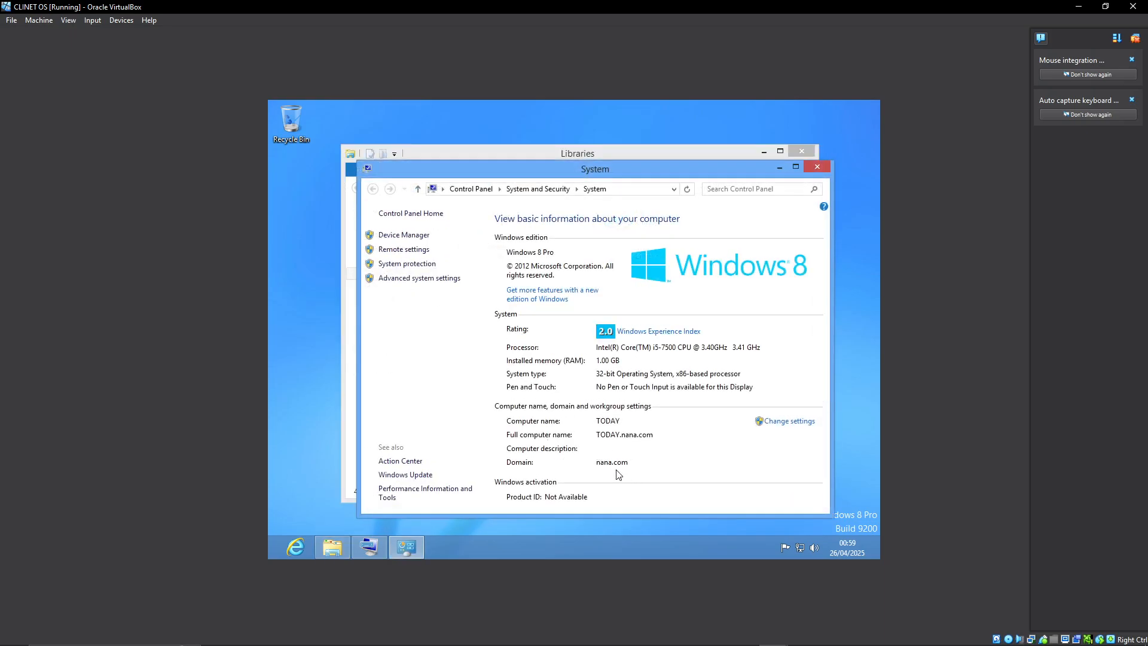
scroll(635, 445, "down", 1)
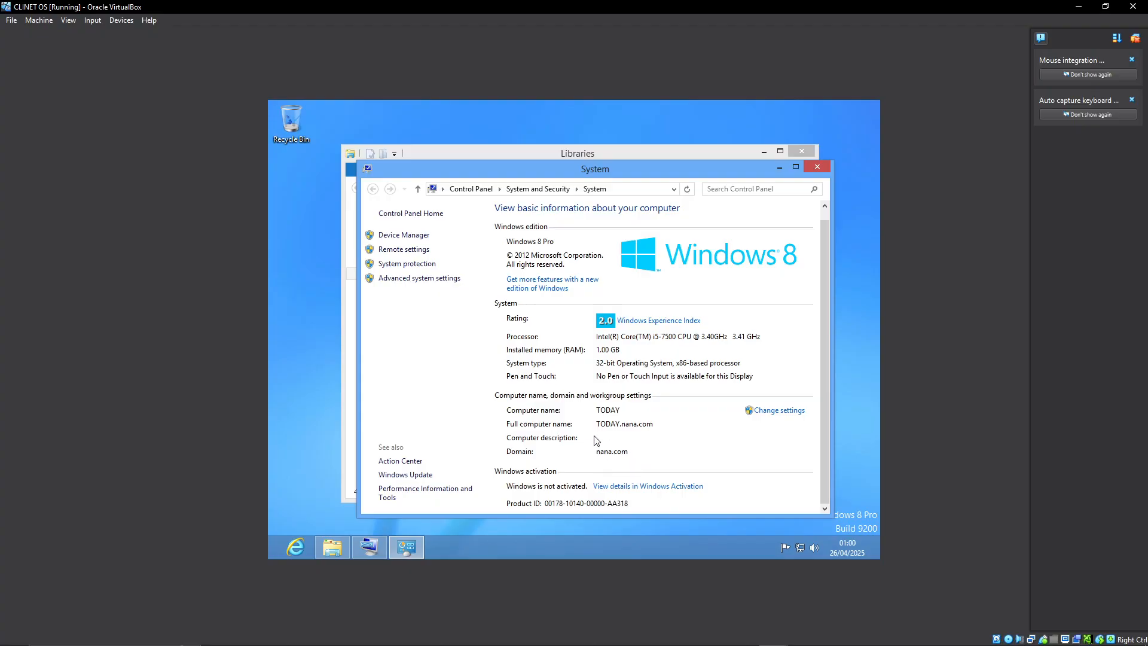
left_click(818, 170)
left_click(789, 151)
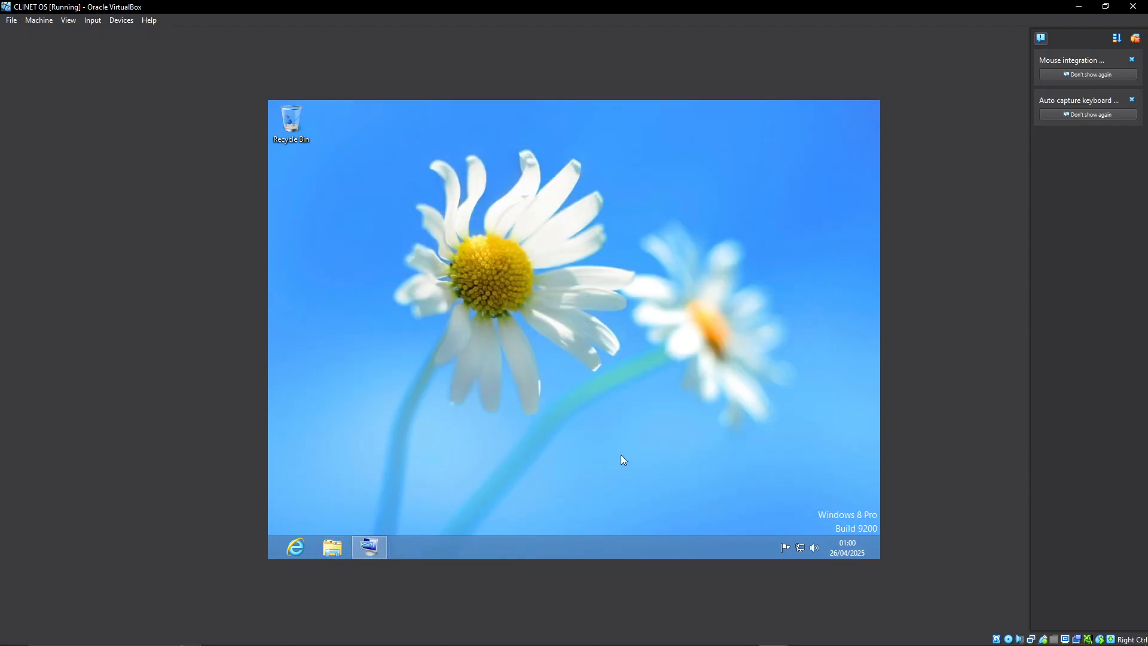
mouse_move(683, 641)
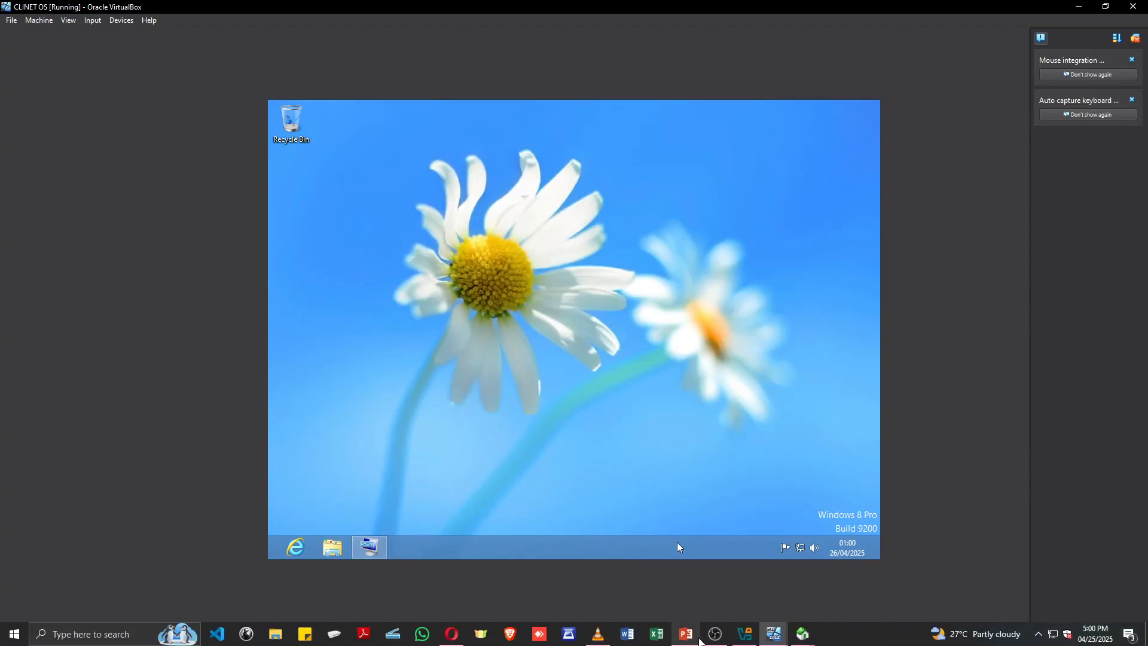
left_click(686, 634)
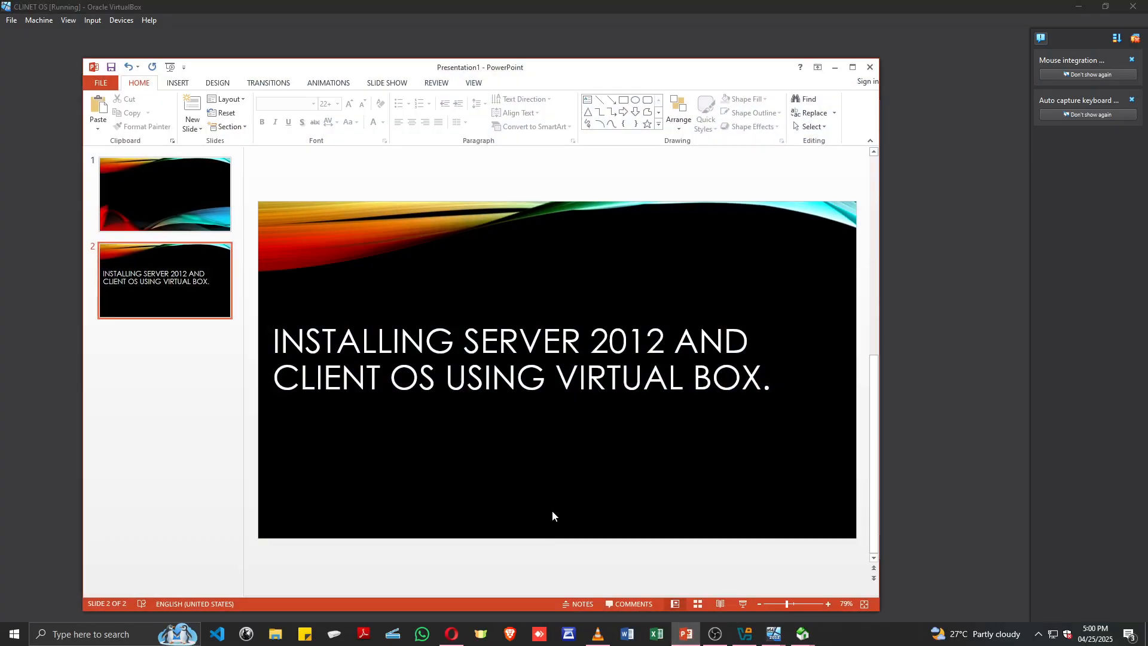